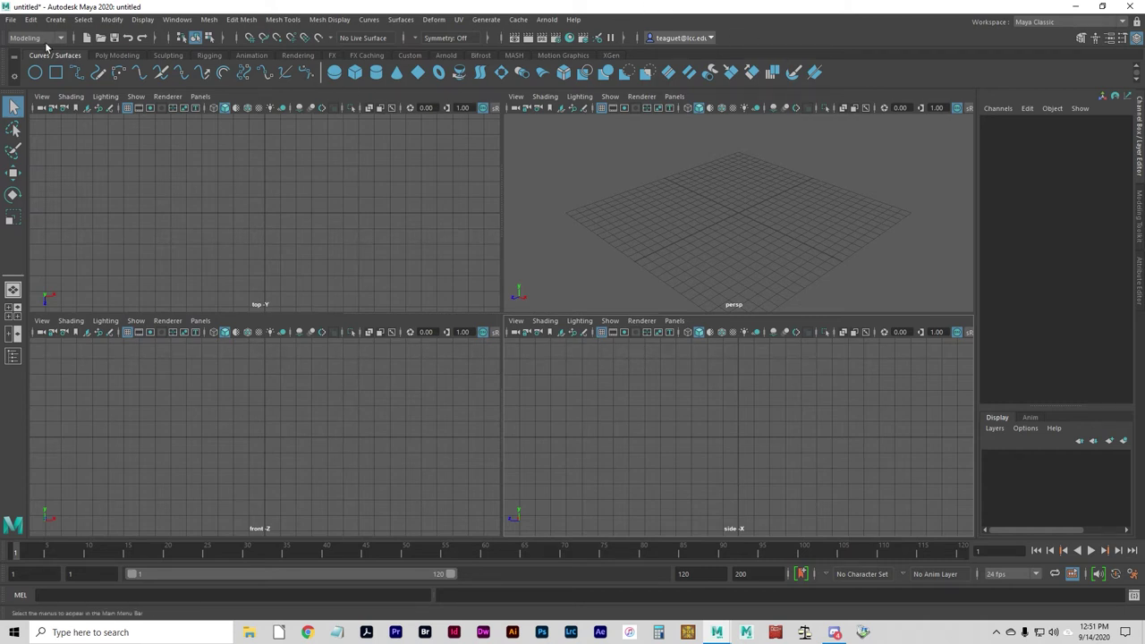
Set the current project to the Arts234_03_BeginningSculpture_DemoFiles folder
left_click(10, 19)
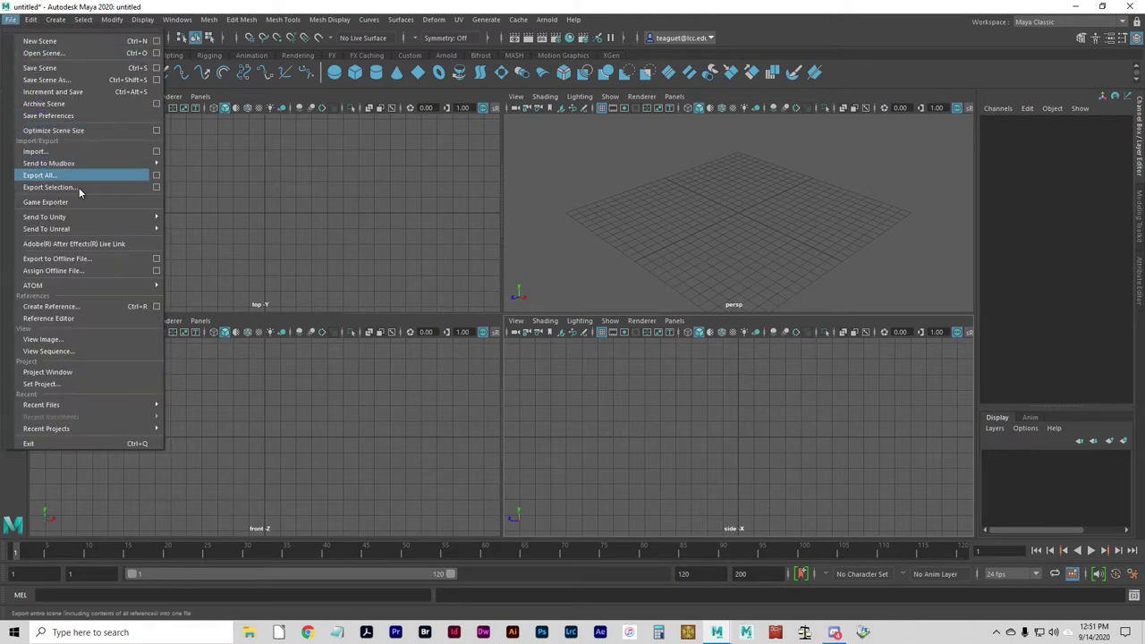
left_click(40, 384)
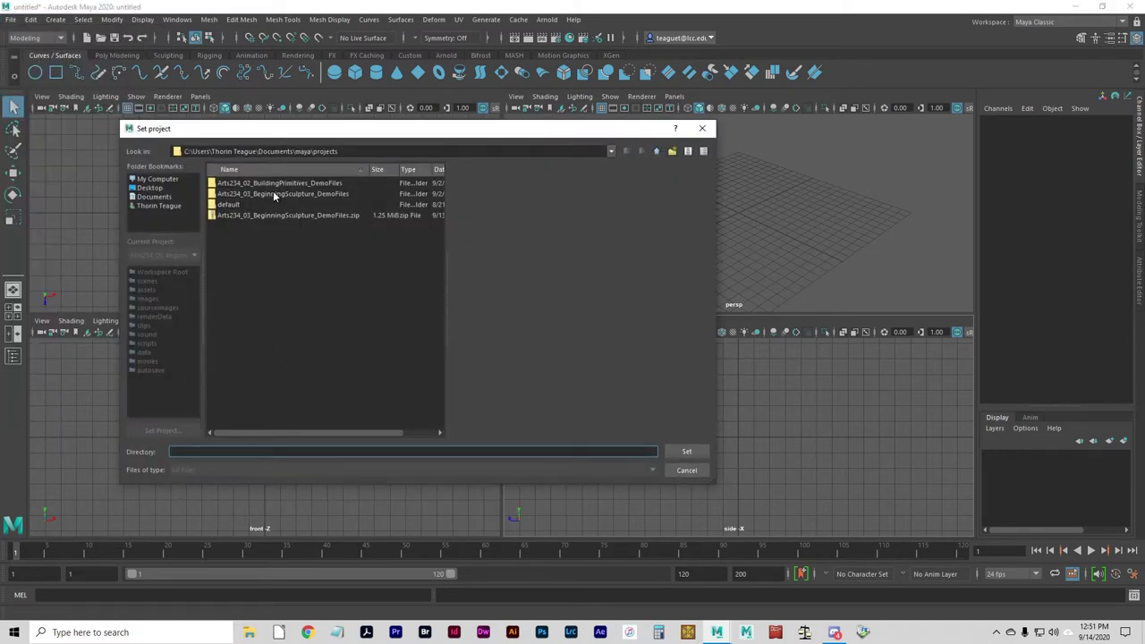
double_click(271, 193)
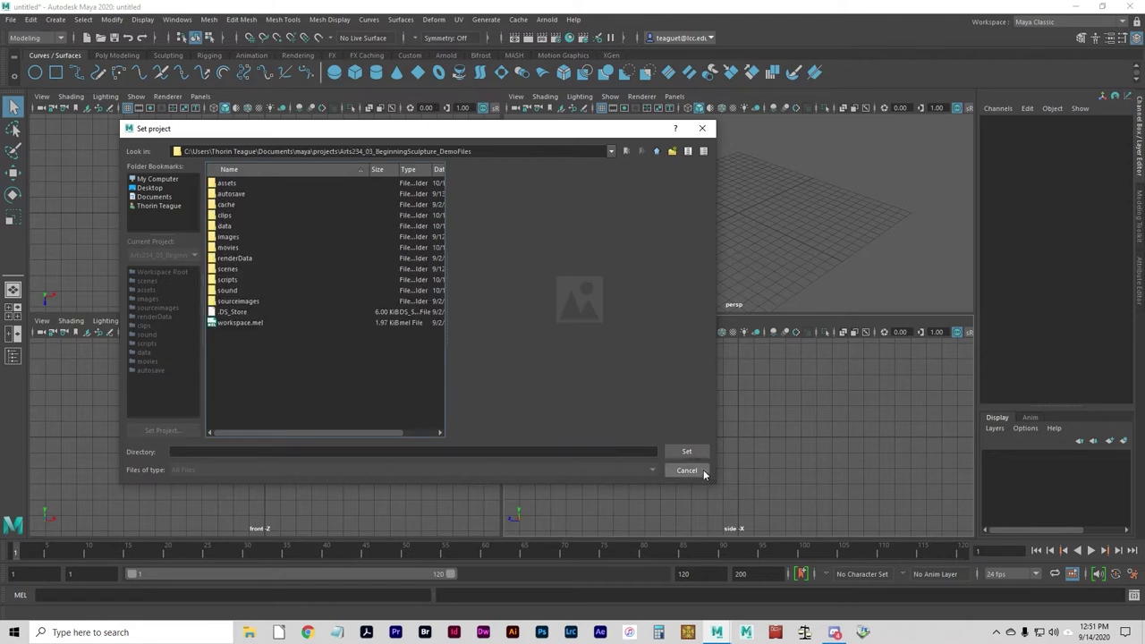
left_click(684, 451)
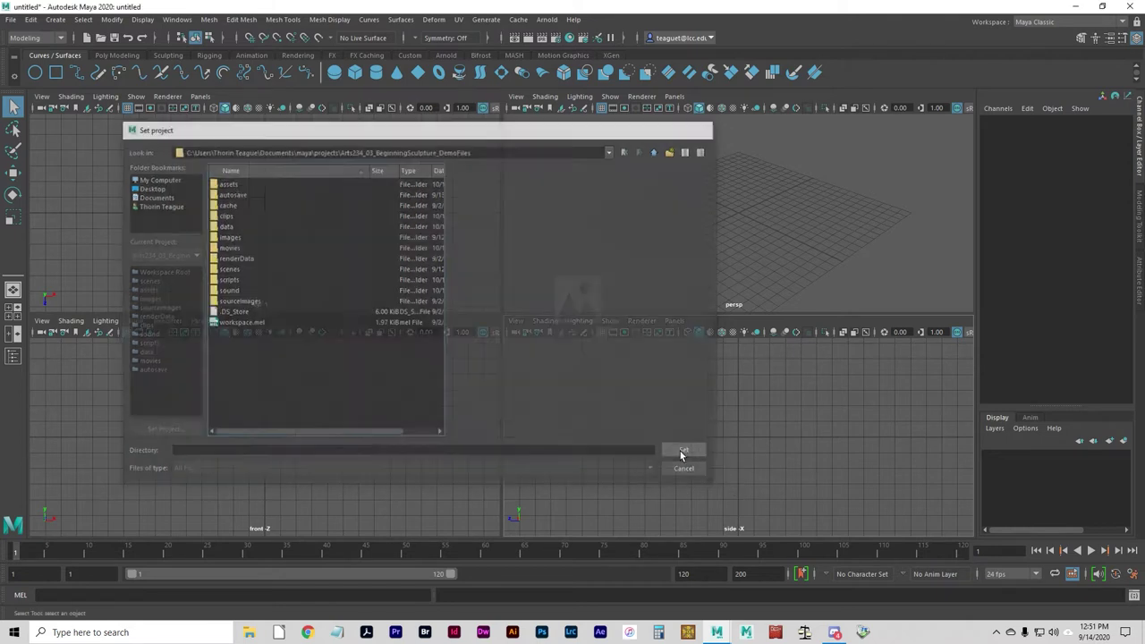
Open the scene 01polygonbasics_stairs.ma, discarding the changes to the untitled scene
left_click(11, 19)
left_click(35, 52)
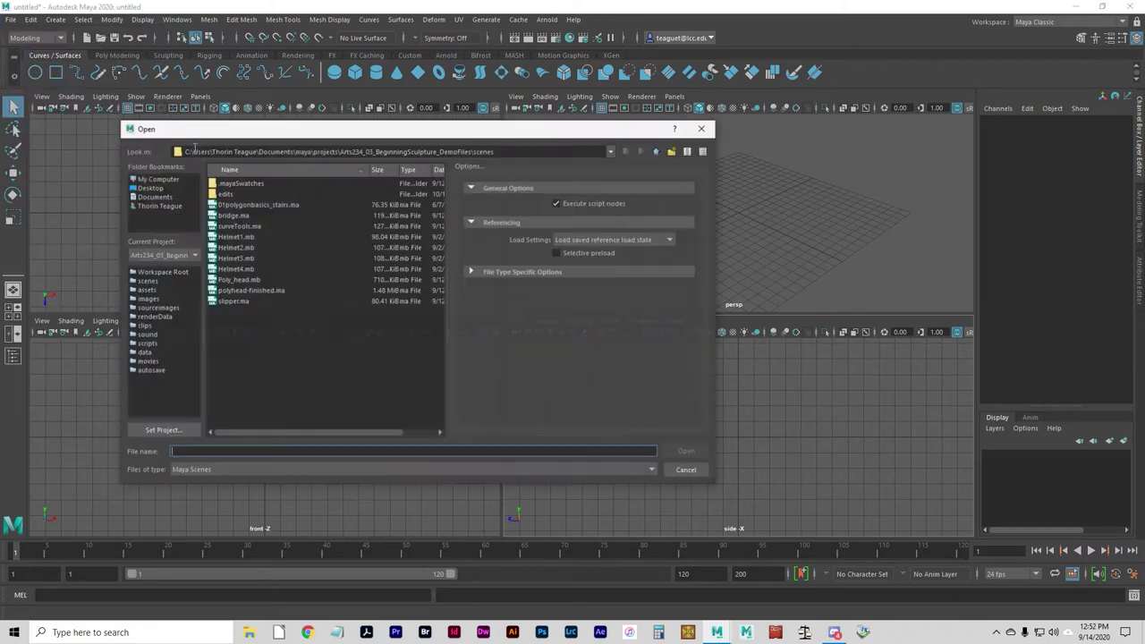
left_click(236, 206)
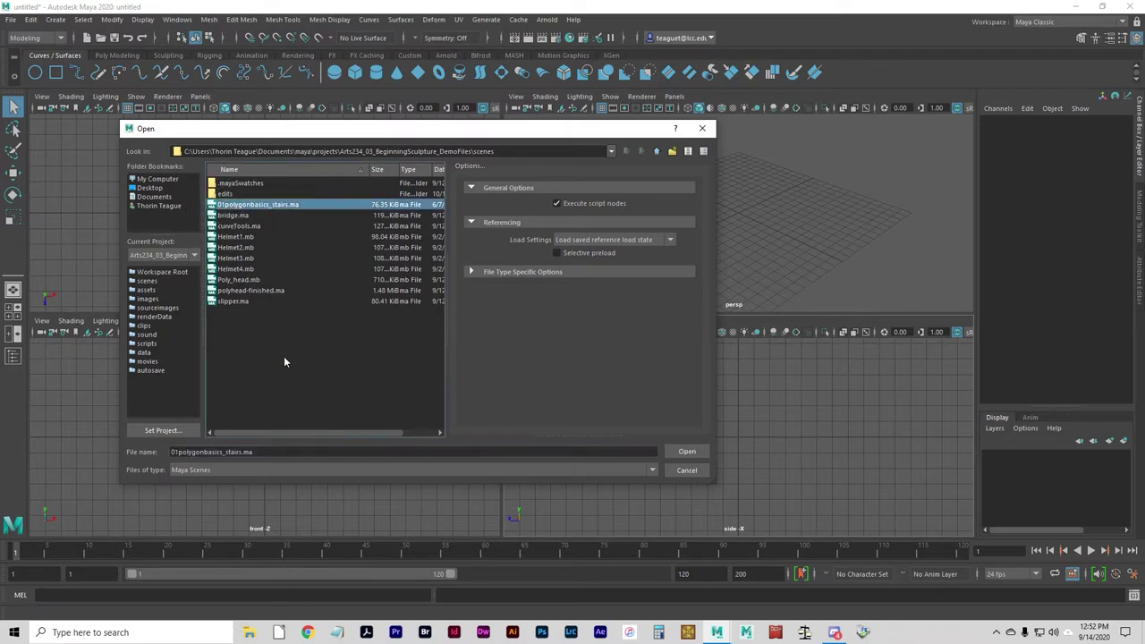
left_click(687, 451)
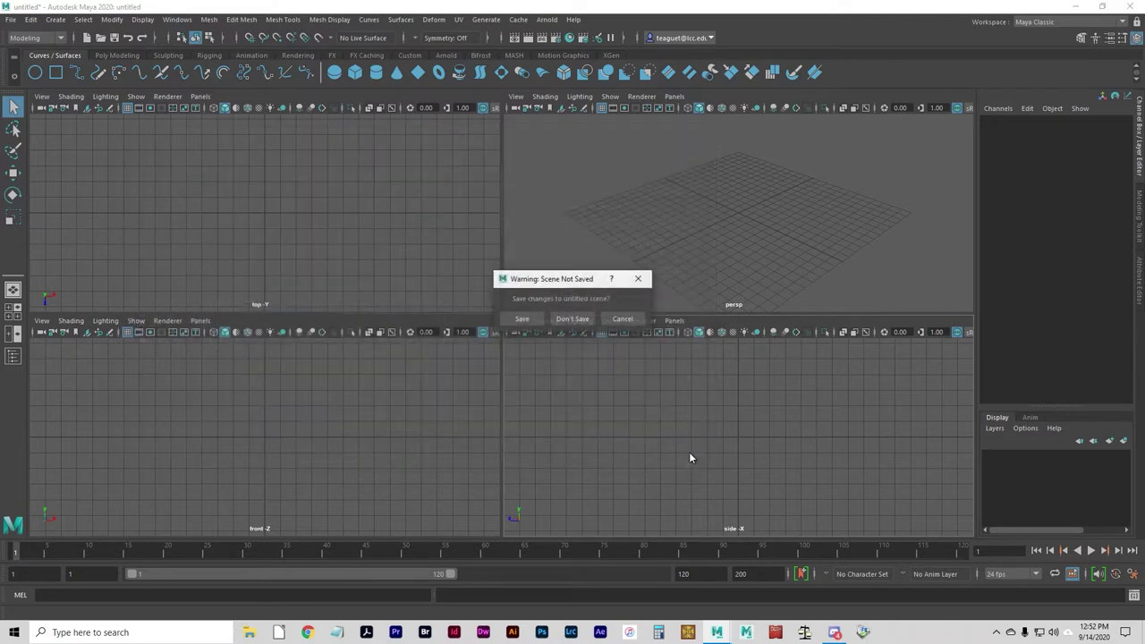
left_click(569, 320)
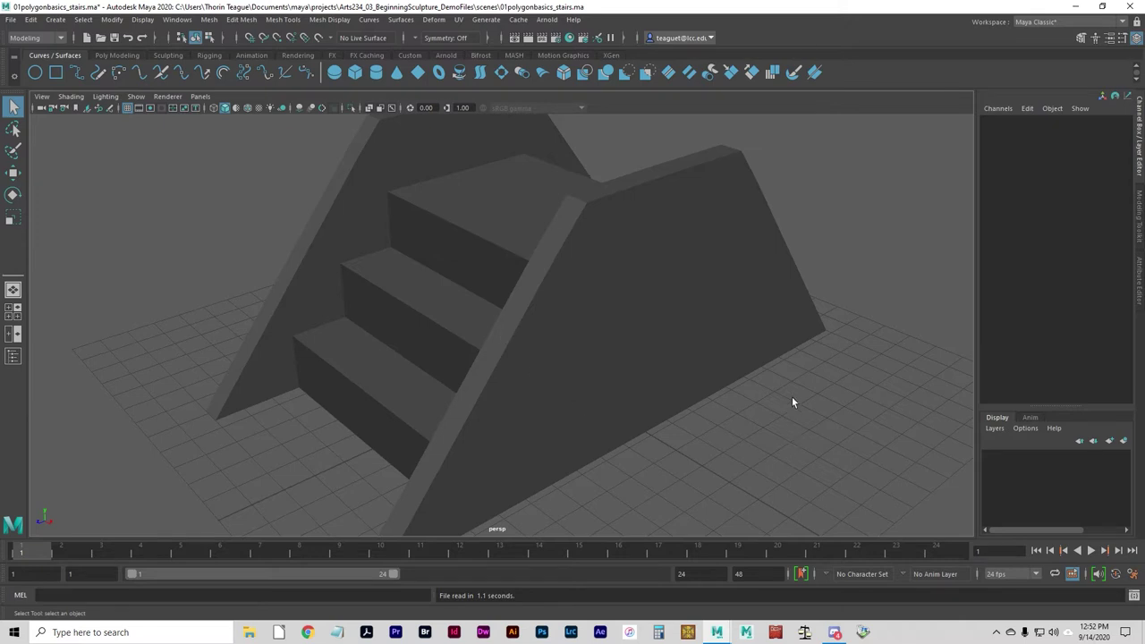
Select the stairs mesh and switch it to face selection mode to examine its side wall faces
right_click_drag(705, 384, 435, 366, "alt")
left_click_drag(435, 366, 471, 350, "alt")
left_click(475, 350)
key("f")
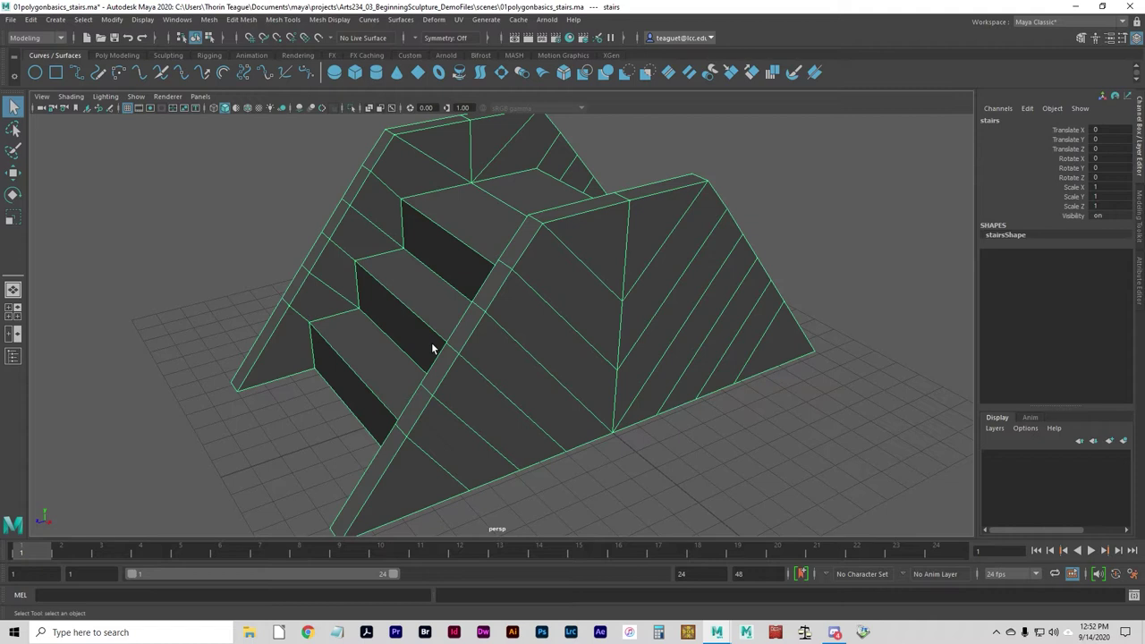
right_click(547, 305)
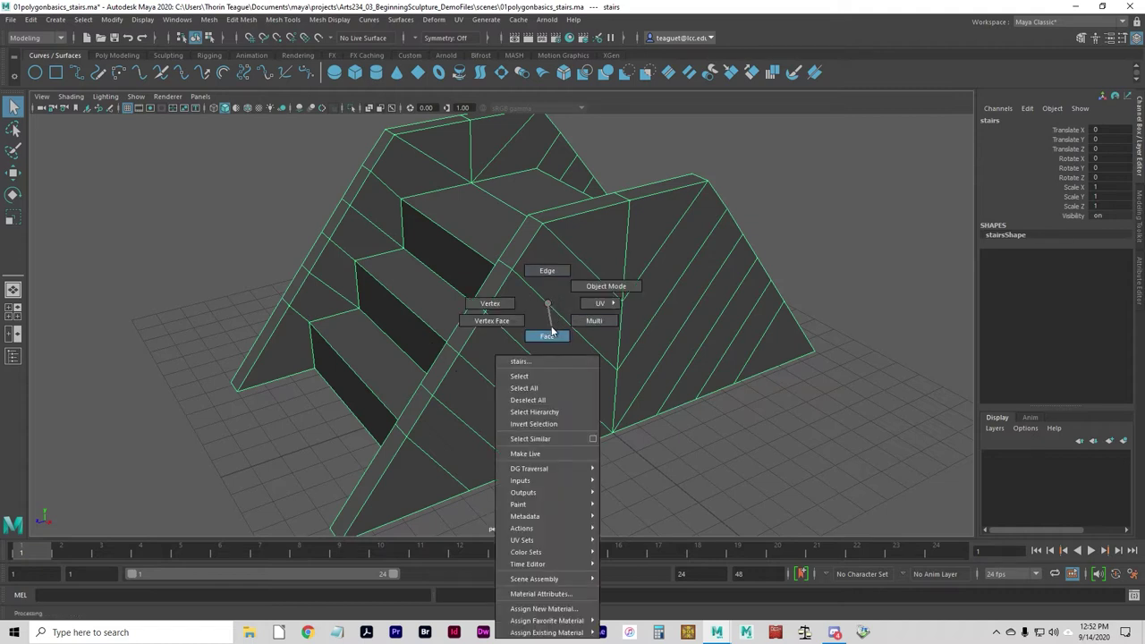
left_click(548, 338)
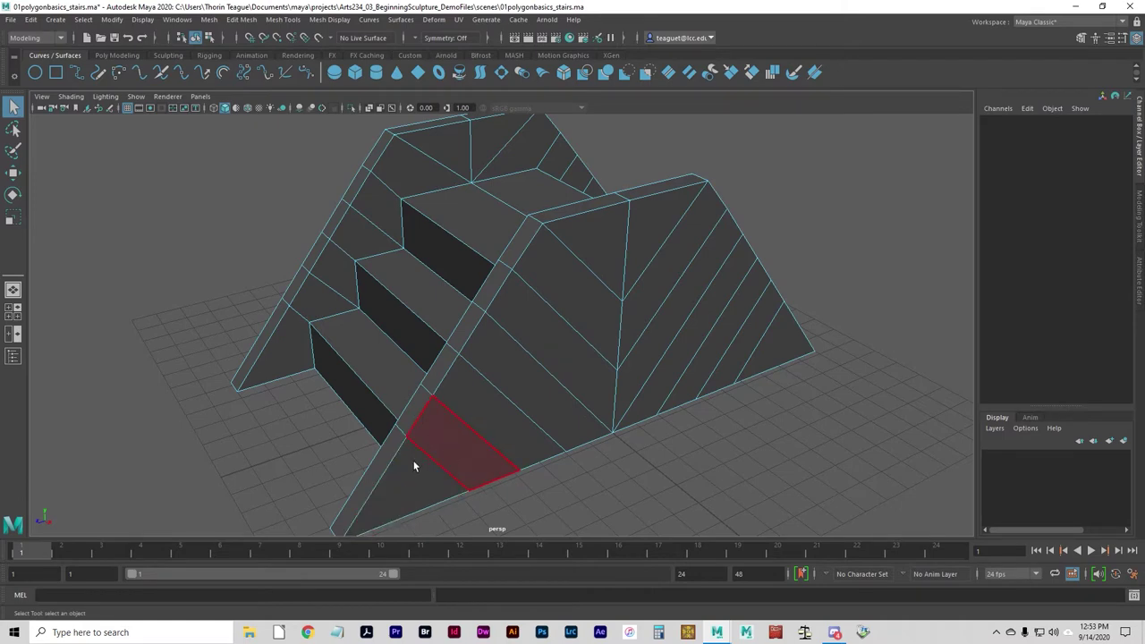
left_click_drag(398, 476, 396, 450, "alt")
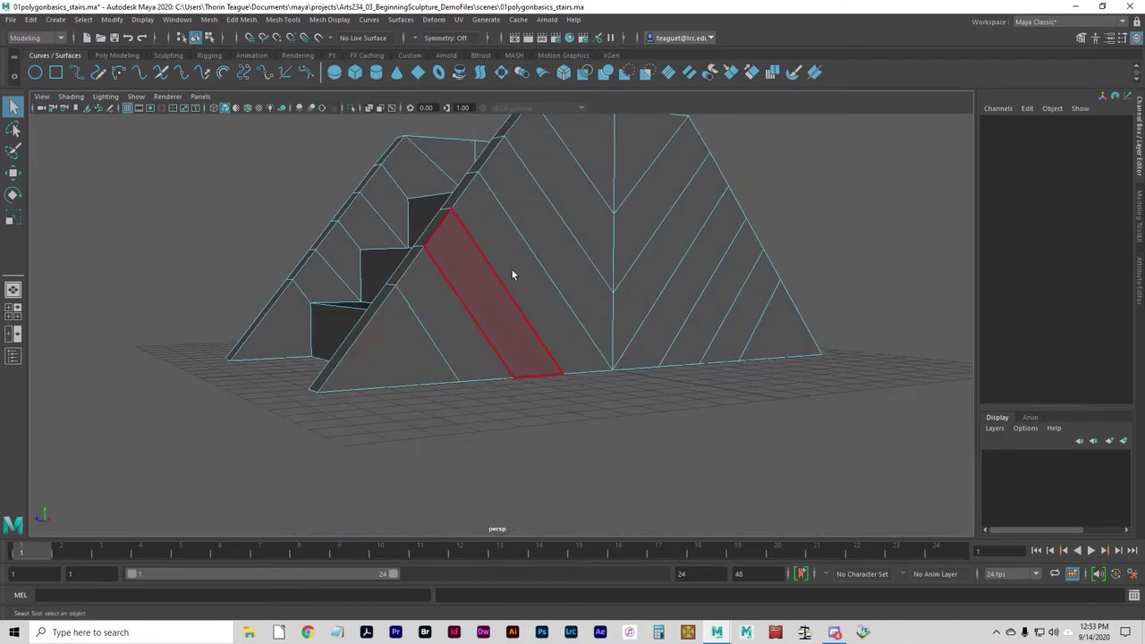
left_click_drag(512, 269, 517, 322, "alt")
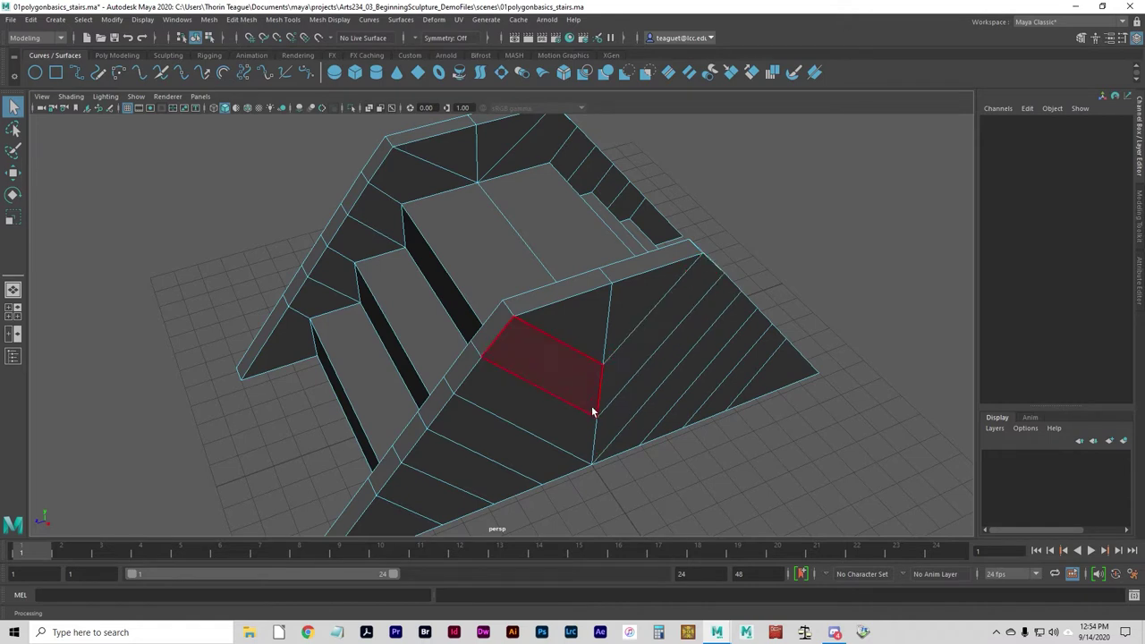
Switch to vertex mode and try to pull the upper interior vertex of the stairs' side wall outward along X
right_click_drag(563, 408, 505, 309)
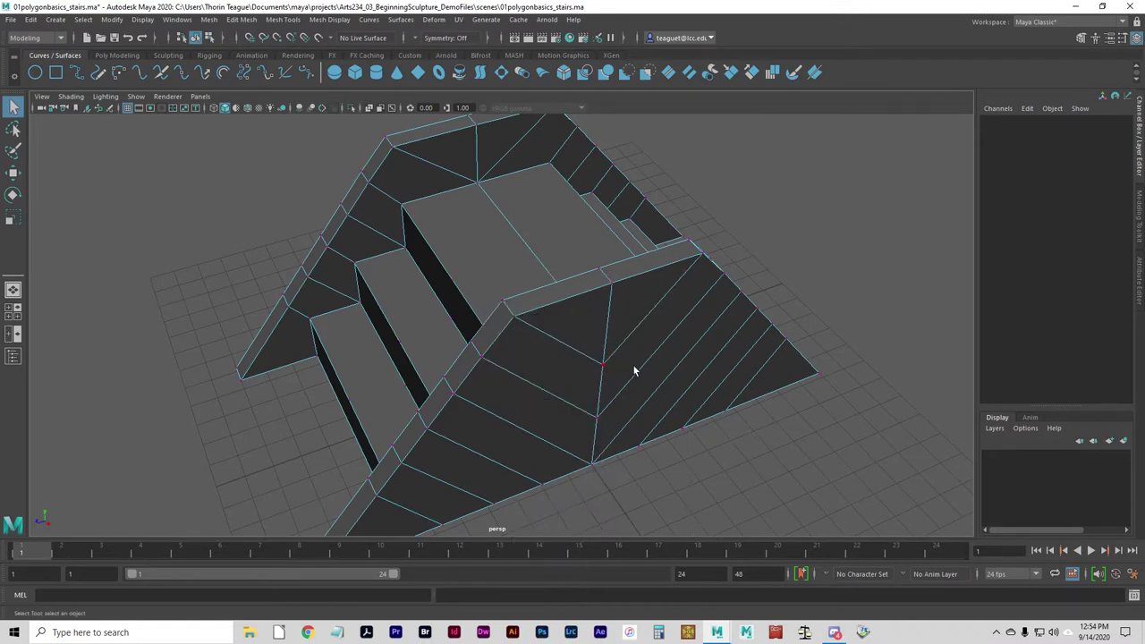
left_click_drag(562, 360, 608, 388)
key("w")
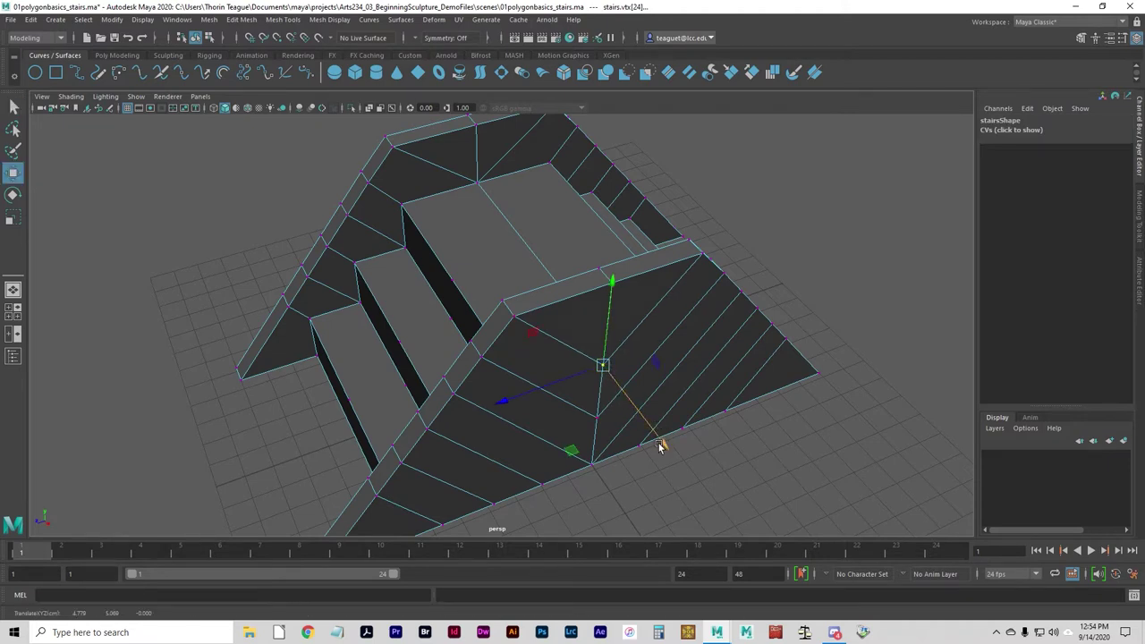
left_click_drag(659, 444, 676, 460)
key("ctrl+z")
key("ctrl+z")
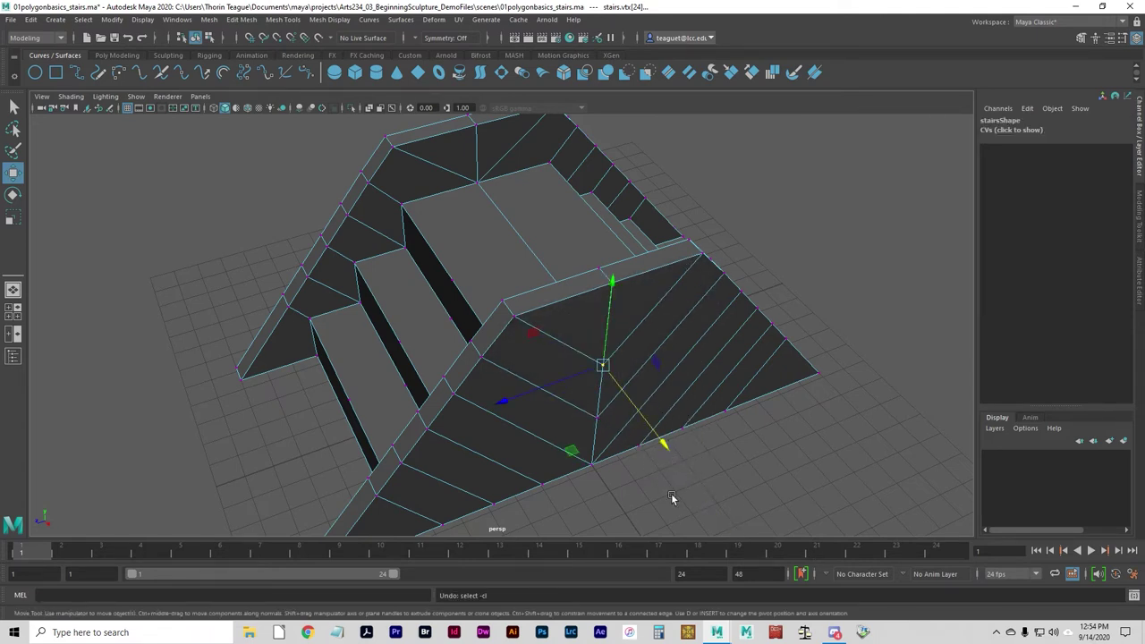
key("ctrl+z")
Reselect the side wall's upper interior vertex, try another outward move along X, and undo it
left_click(603, 366)
left_click_drag(626, 417, 640, 455, "alt")
left_click_drag(677, 417, 687, 454, "alt")
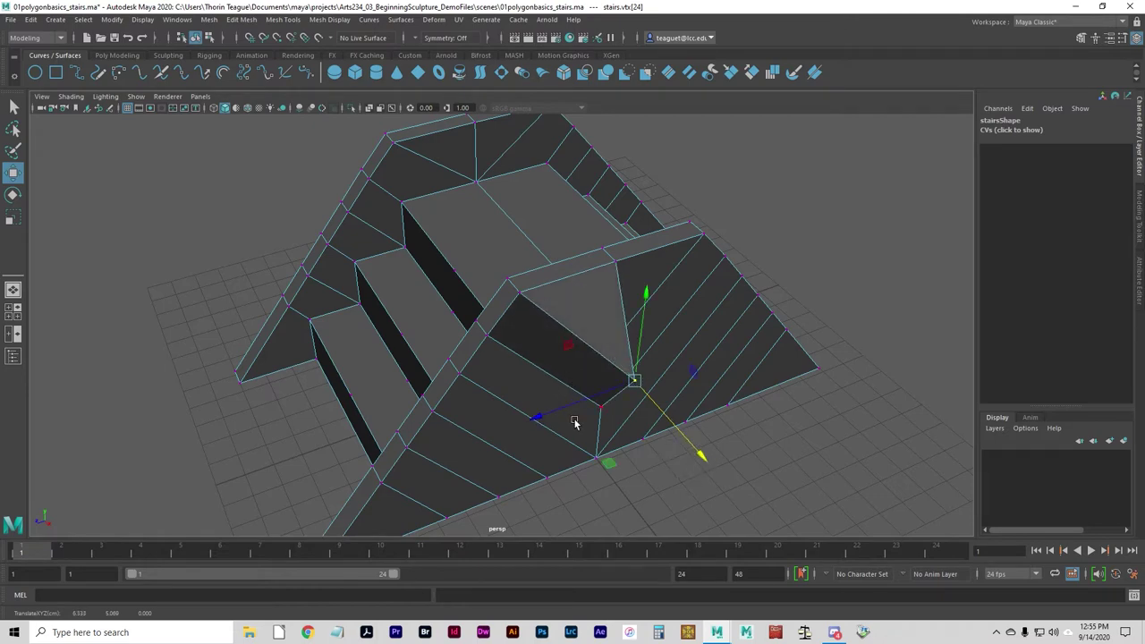
left_click_drag(575, 421, 641, 369, "alt")
mouse_move(738, 315)
left_mouse_down()
mouse_move(803, 324)
mouse_move(754, 325)
left_mouse_up()
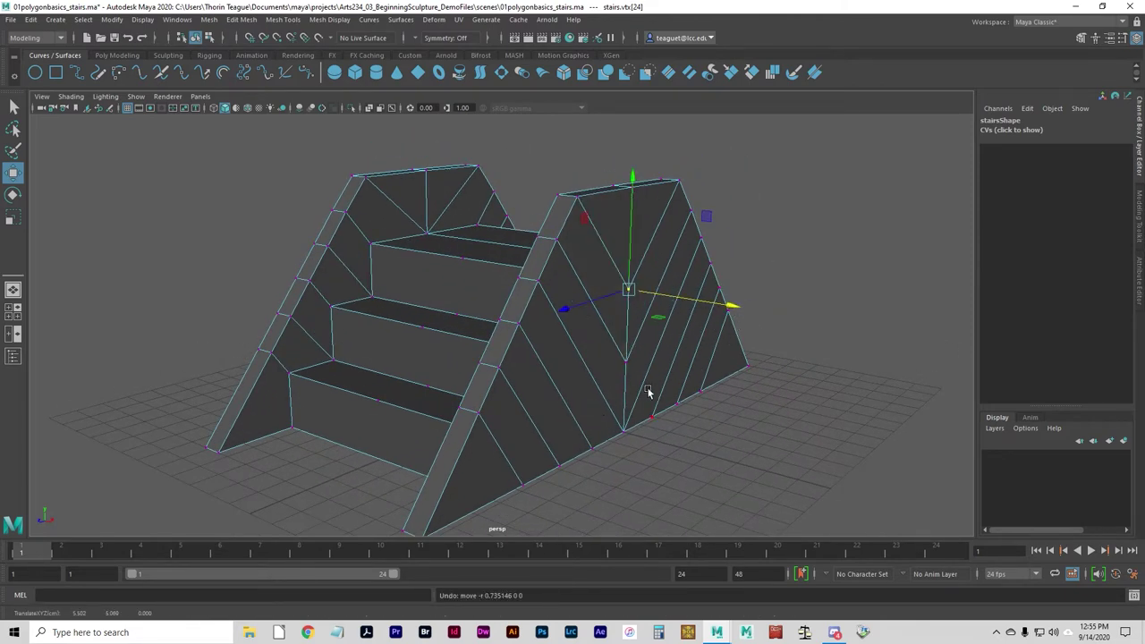
mouse_move(646, 390)
left_mouse_down("alt")
mouse_move(591, 384)
mouse_move(642, 396)
left_mouse_up("alt")
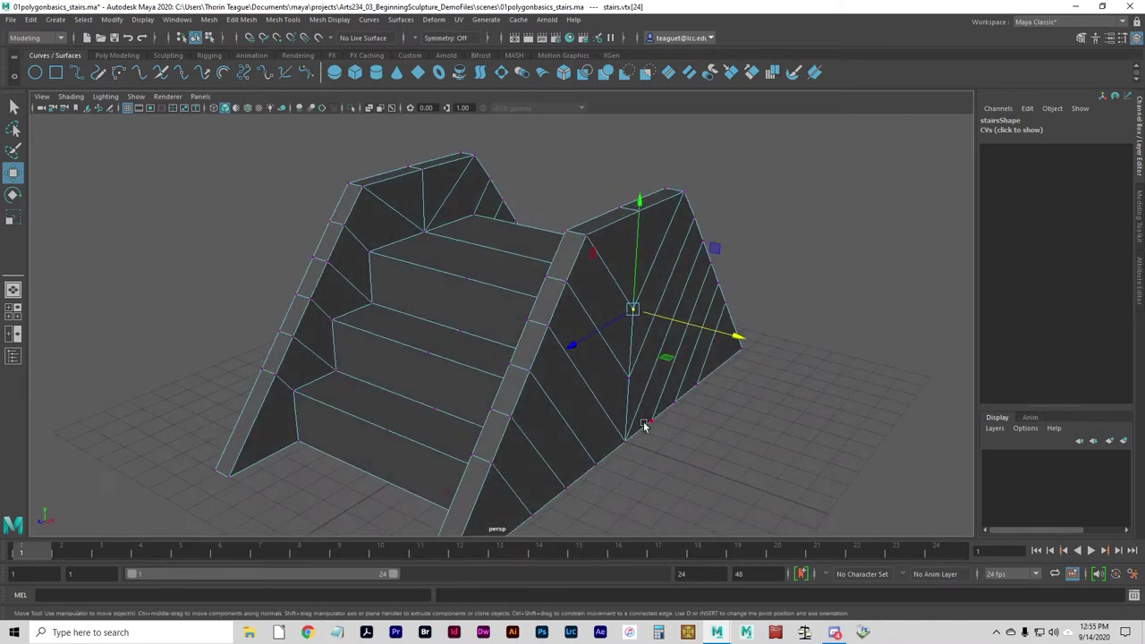
Switch to edge mode and try to move a diagonal edge of the side wall outward along X
mouse_move(565, 304)
right_mouse_down()
mouse_move(514, 322)
mouse_move(510, 307)
mouse_move(570, 282)
right_mouse_up()
left_click(615, 353)
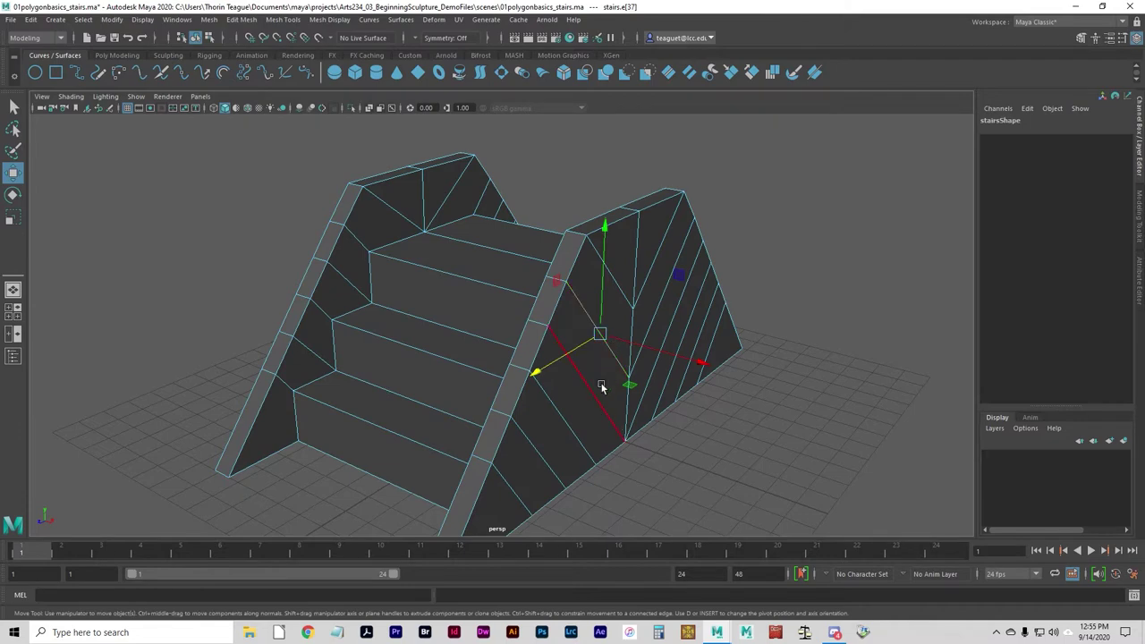
left_click_drag(702, 363, 766, 378)
left_click_drag(671, 434, 637, 441, "alt")
left_click(587, 368)
key("ctrl+z")
key("ctrl+z")
key("ctrl+z")
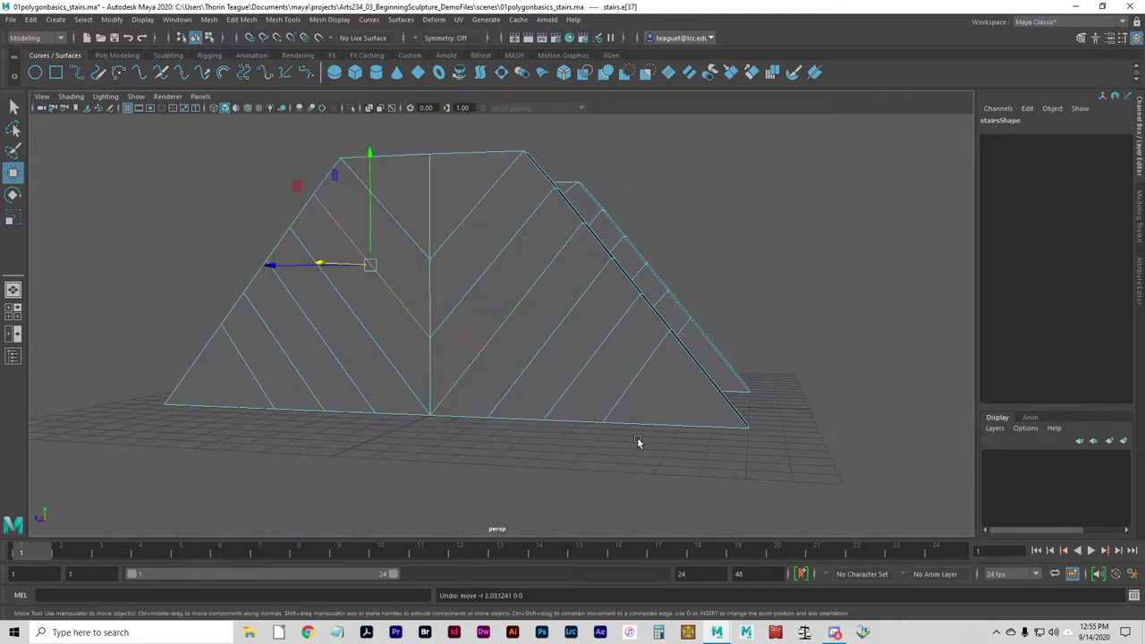
Redo the diagonal edge's move, inspect the deformed side wall in shaded display, and undo the move
left_click_drag(552, 409, 501, 401, "alt")
key("5")
key("shift+z")
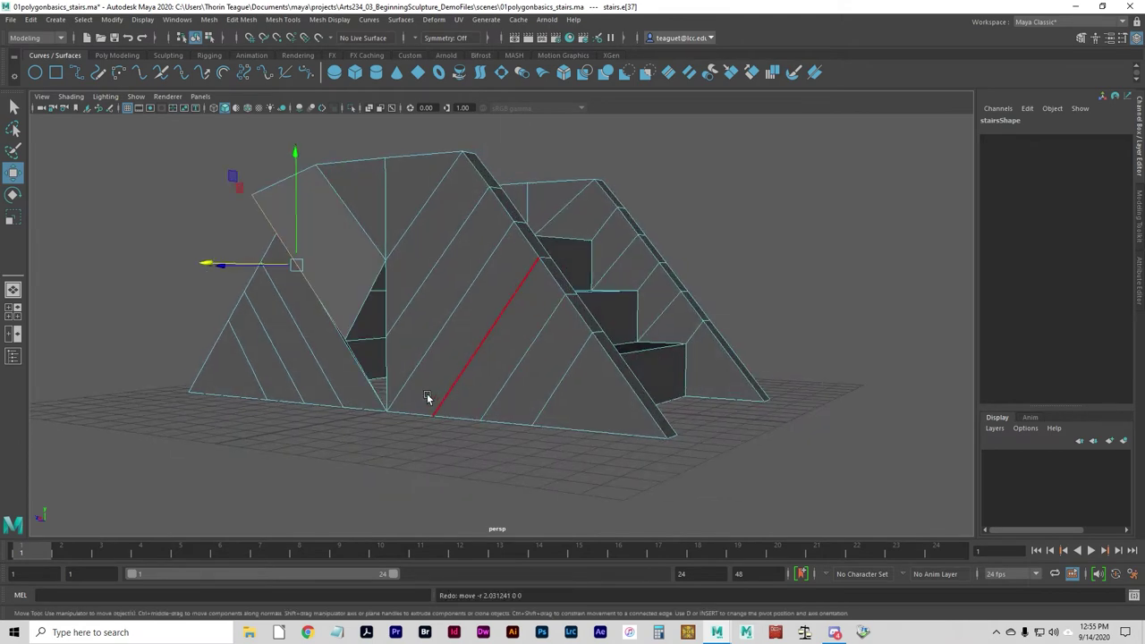
mouse_move(427, 398)
left_mouse_down("alt")
mouse_move(366, 391)
mouse_move(390, 370)
mouse_move(441, 367)
mouse_move(548, 402)
left_mouse_up("alt")
key("ctrl+z")
key("ctrl+z")
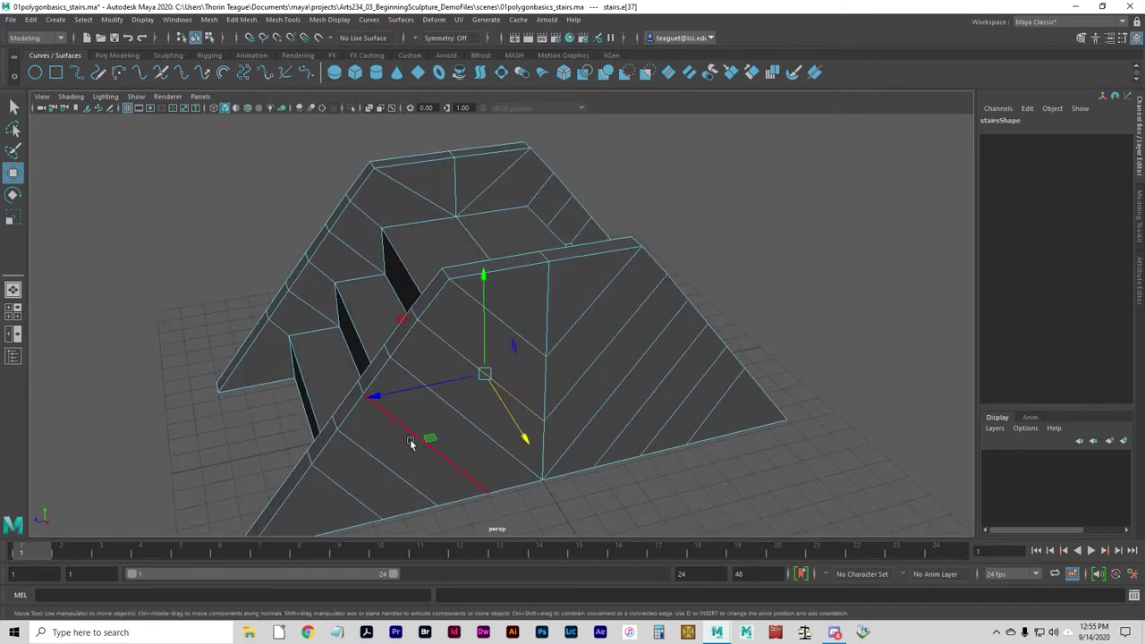
Switch to face mode and select the diagonal strip face ending at the bottom centre of the side wall
left_click_drag(340, 423, 563, 459, "alt")
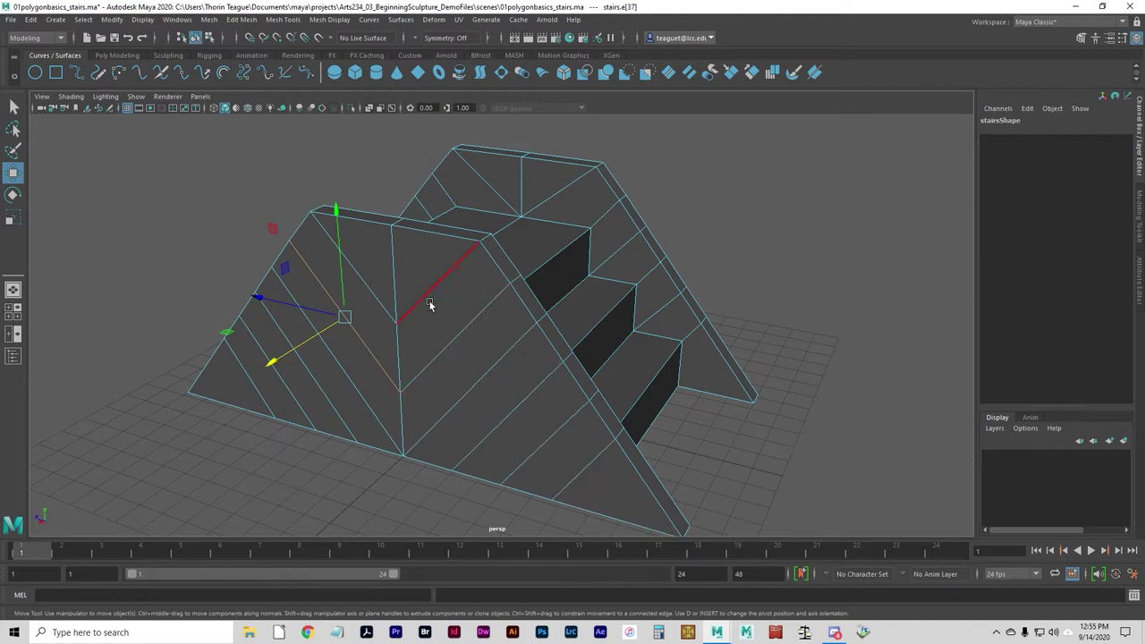
left_click_drag(429, 402, 436, 442, "alt")
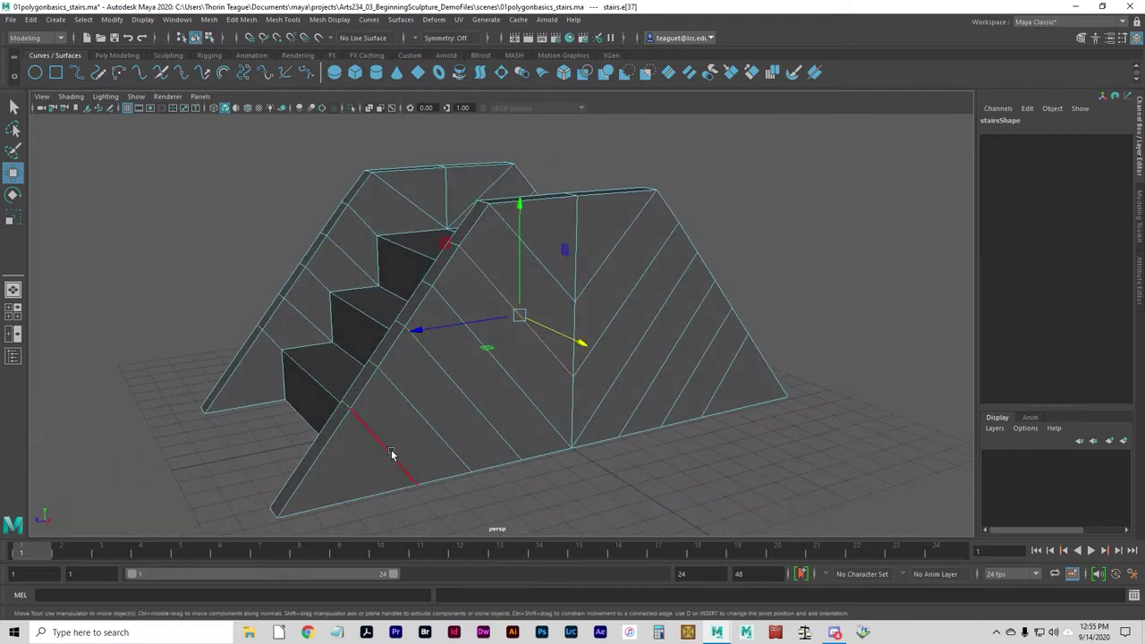
mouse_move(578, 401)
left_mouse_down("alt")
mouse_move(686, 392)
mouse_move(517, 408)
mouse_move(582, 403)
mouse_move(408, 382)
mouse_move(489, 388)
mouse_move(427, 391)
mouse_move(459, 417)
mouse_move(536, 418)
mouse_move(595, 402)
left_mouse_up("alt")
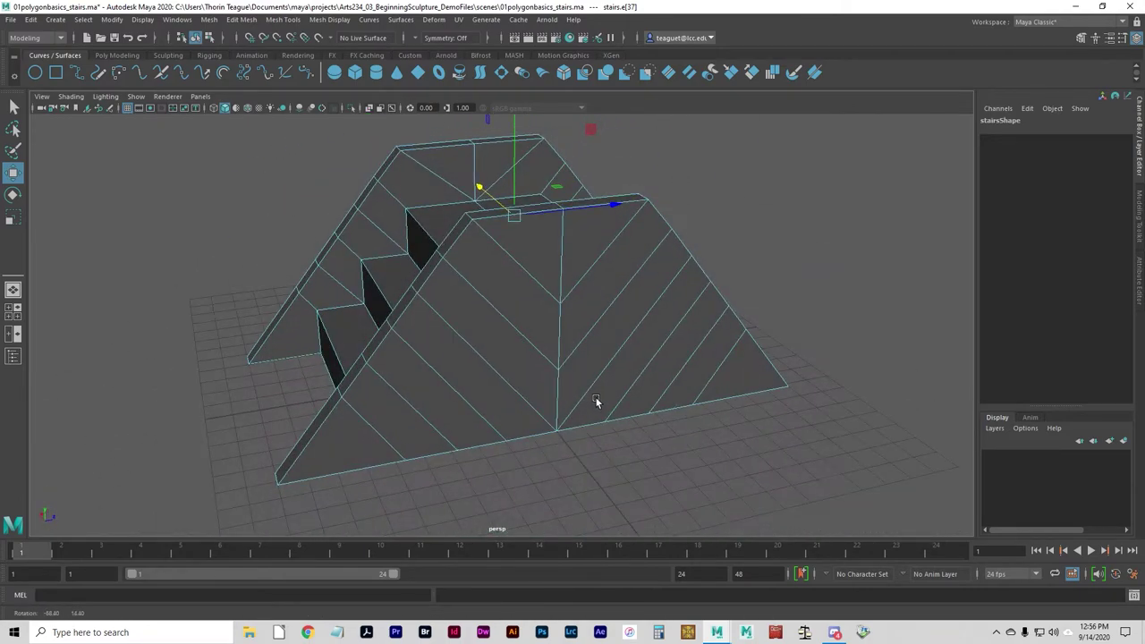
left_click(474, 330)
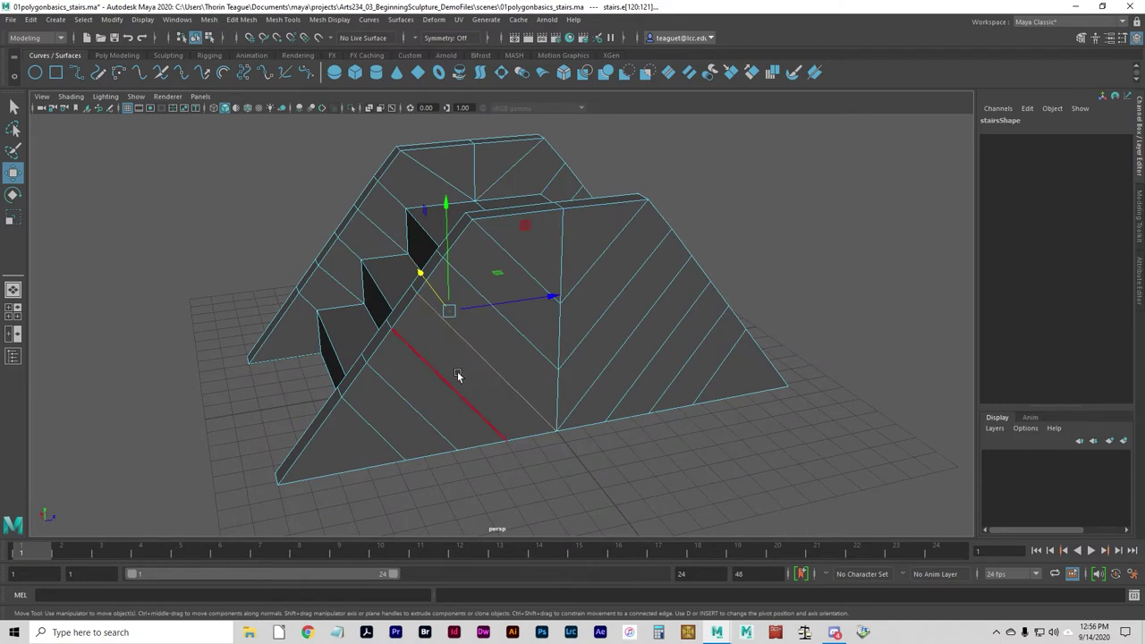
right_click_drag(461, 378, 459, 332)
left_click(502, 337)
left_click(462, 378)
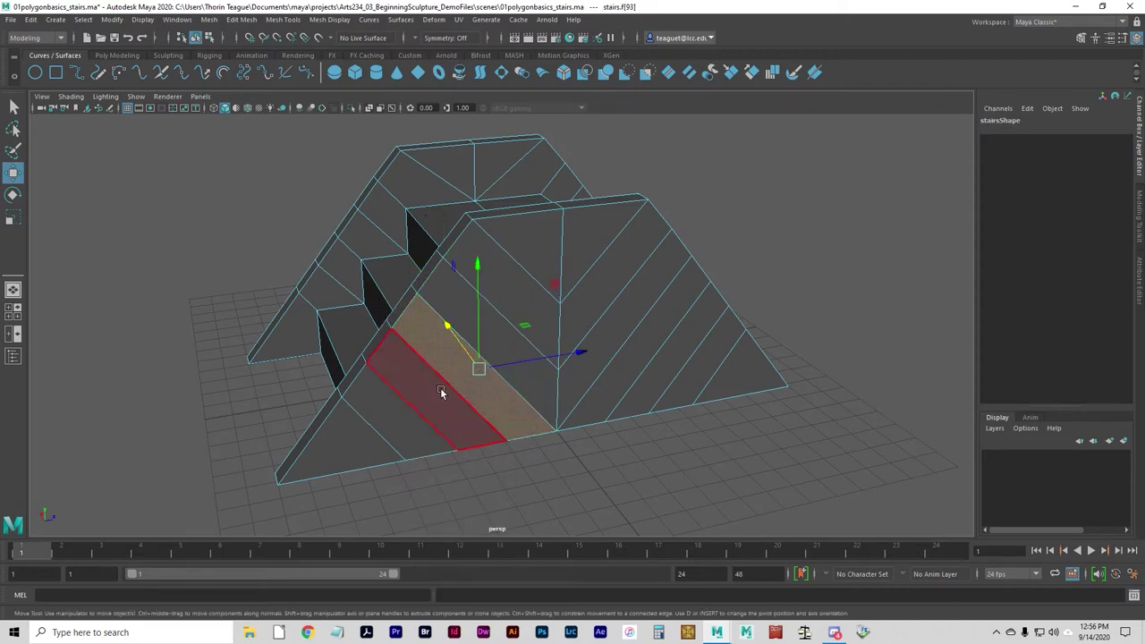
Try to move the selected strip face inward along X and undo the move
left_click_drag(434, 398, 501, 396, "alt")
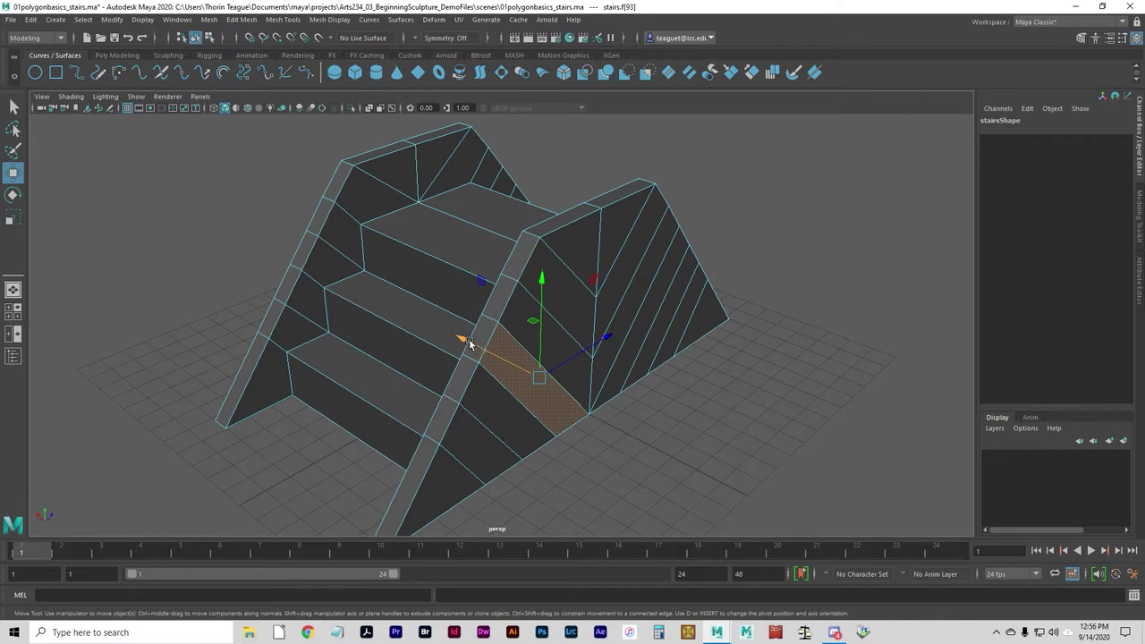
left_click_drag(524, 409, 457, 381, "alt")
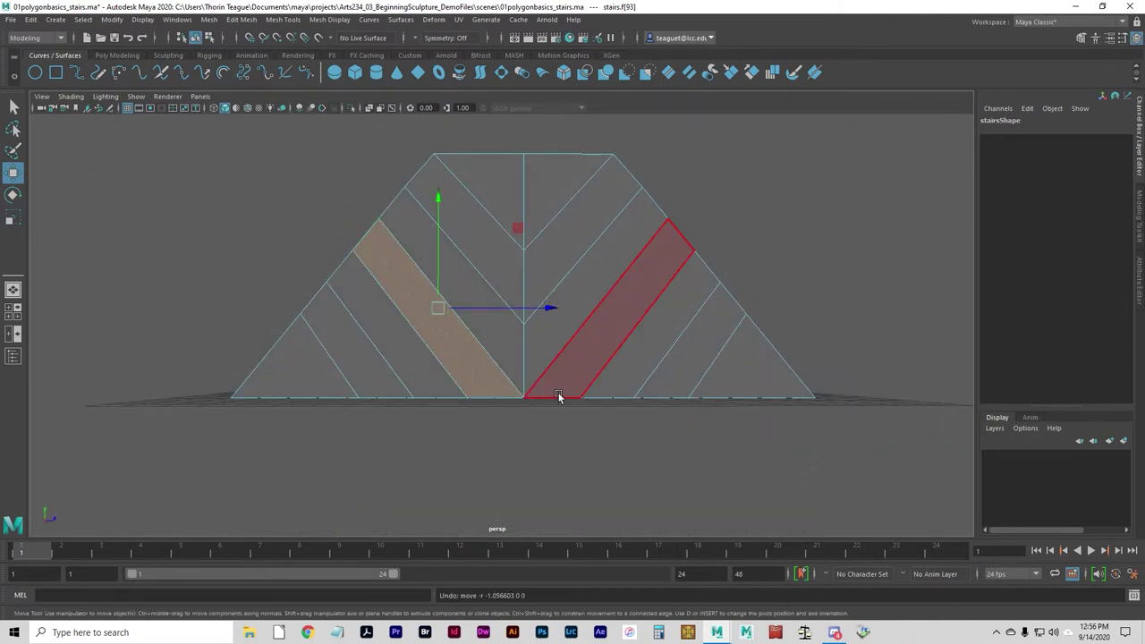
left_click_drag(558, 396, 569, 340, "alt")
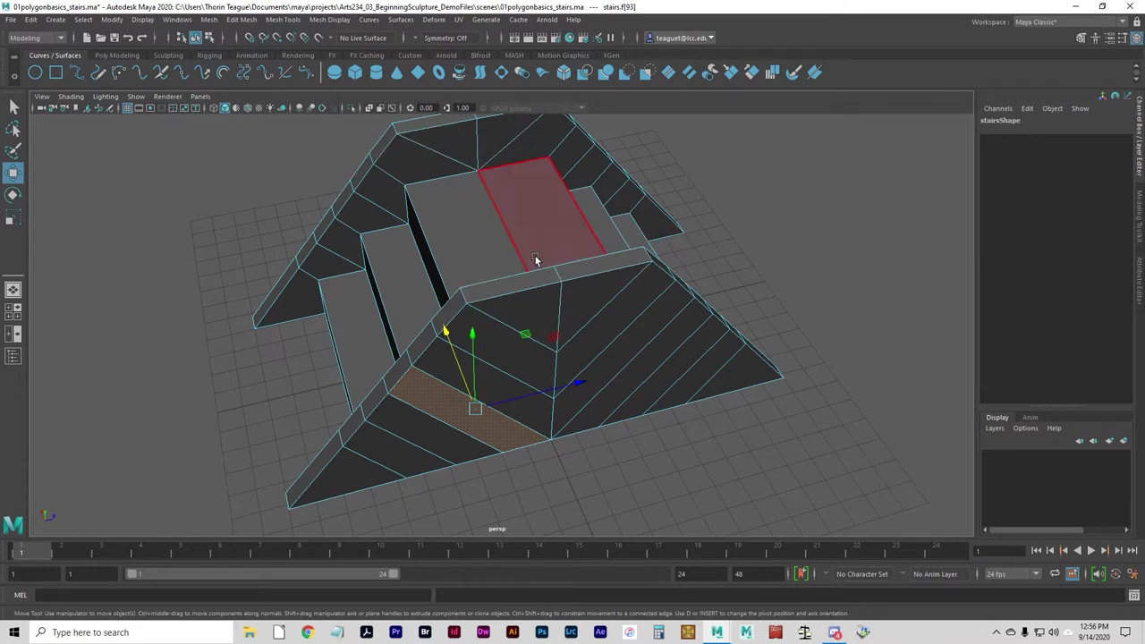
Replace the perspective view with the UV Editor to show the selected face's UVs
left_click(200, 95)
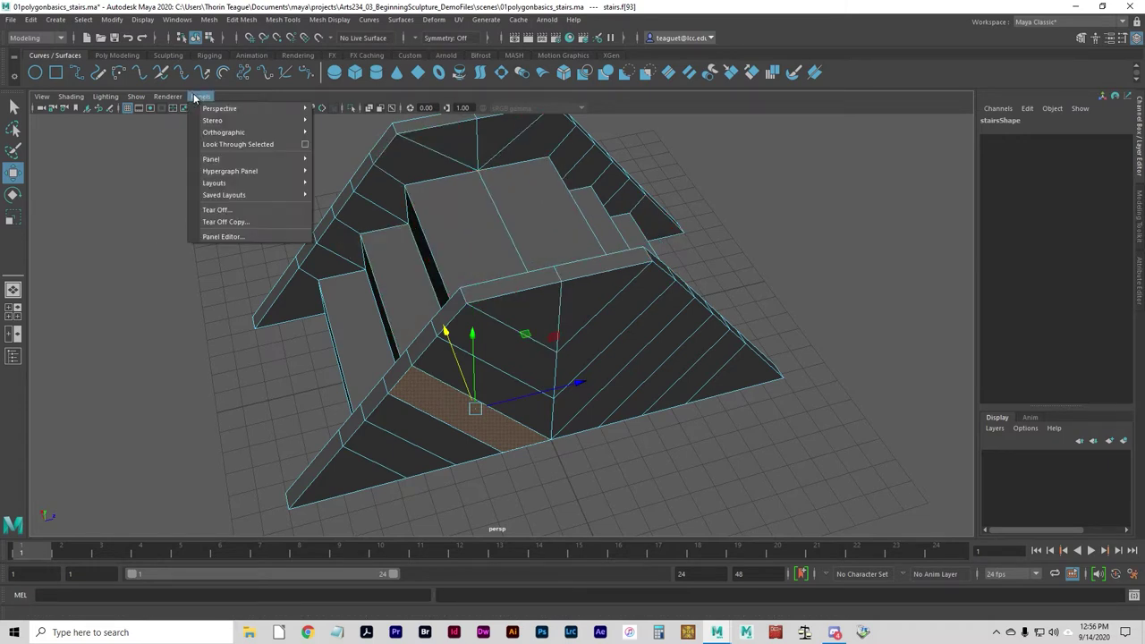
mouse_move(218, 112)
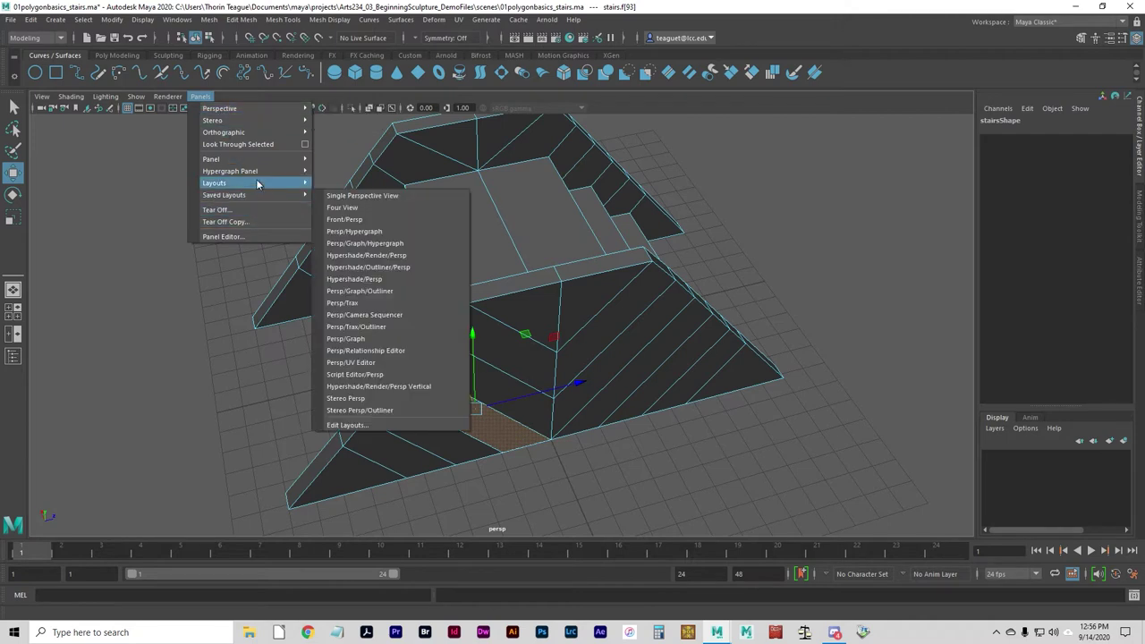
mouse_move(260, 167)
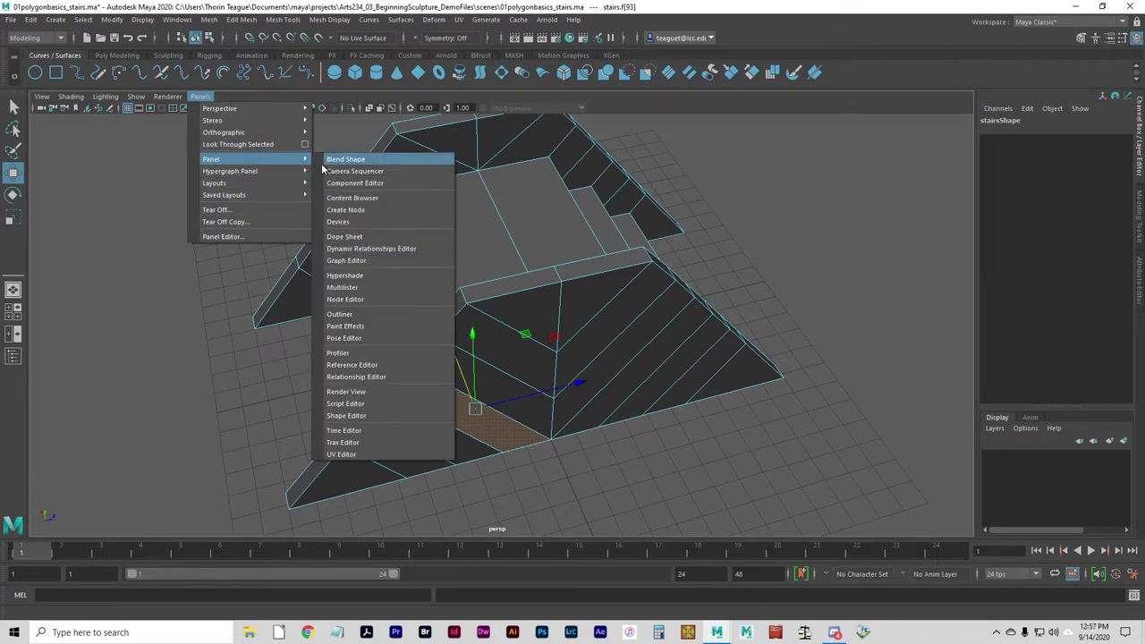
left_click(339, 455)
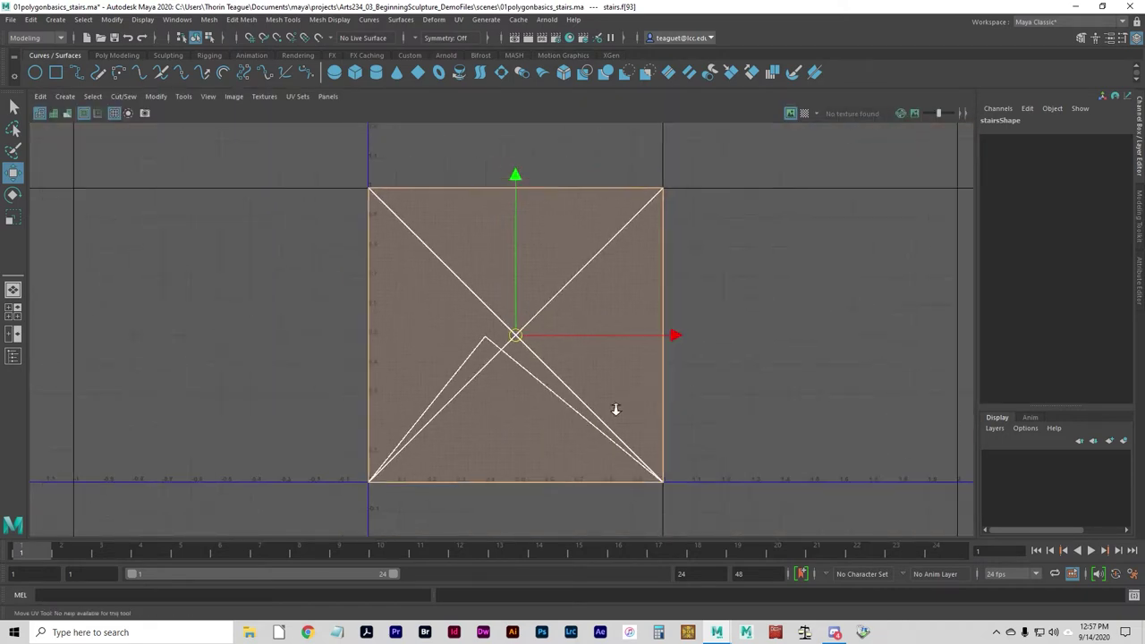
Examine how the stairs' faces are laid out within the 0 to 1 UV space in the UV Editor
scroll(615, 408, "down", 3)
scroll(606, 480, "down", 2)
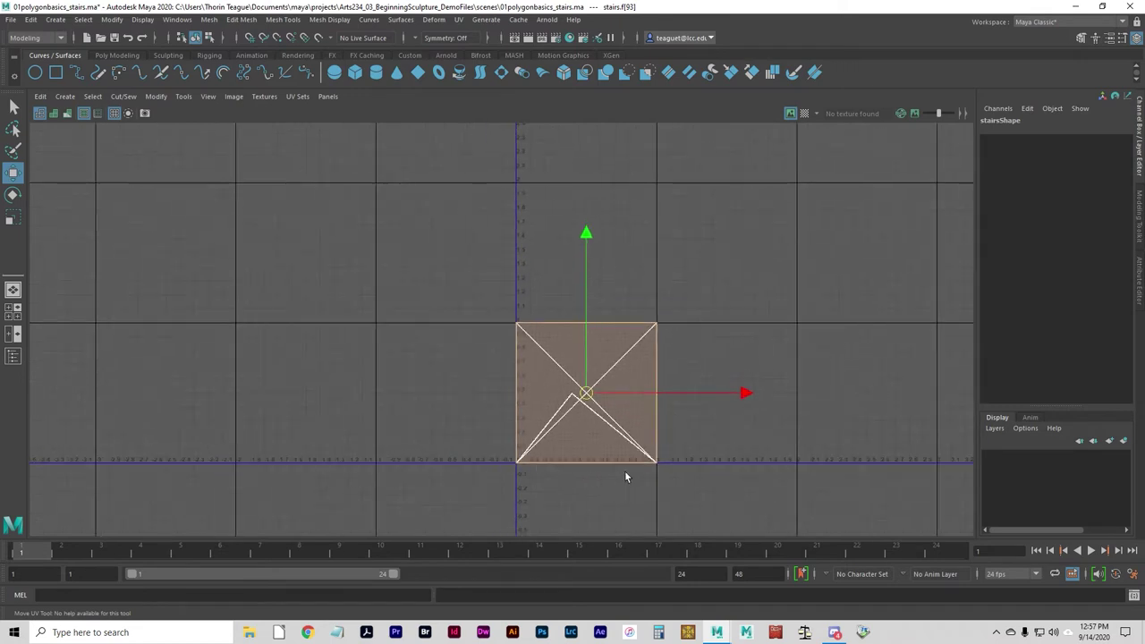
middle_click_drag(624, 477, 528, 417, "alt")
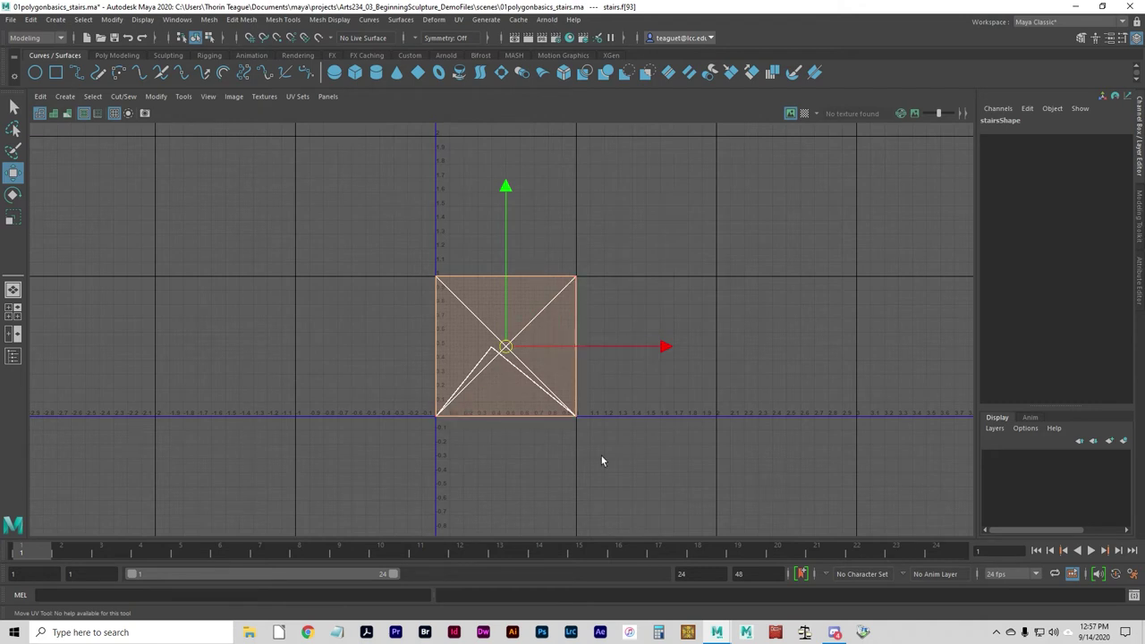
Return from the UV Editor to the four-view layout and maximize the perspective view
left_click(327, 97)
mouse_move(345, 158)
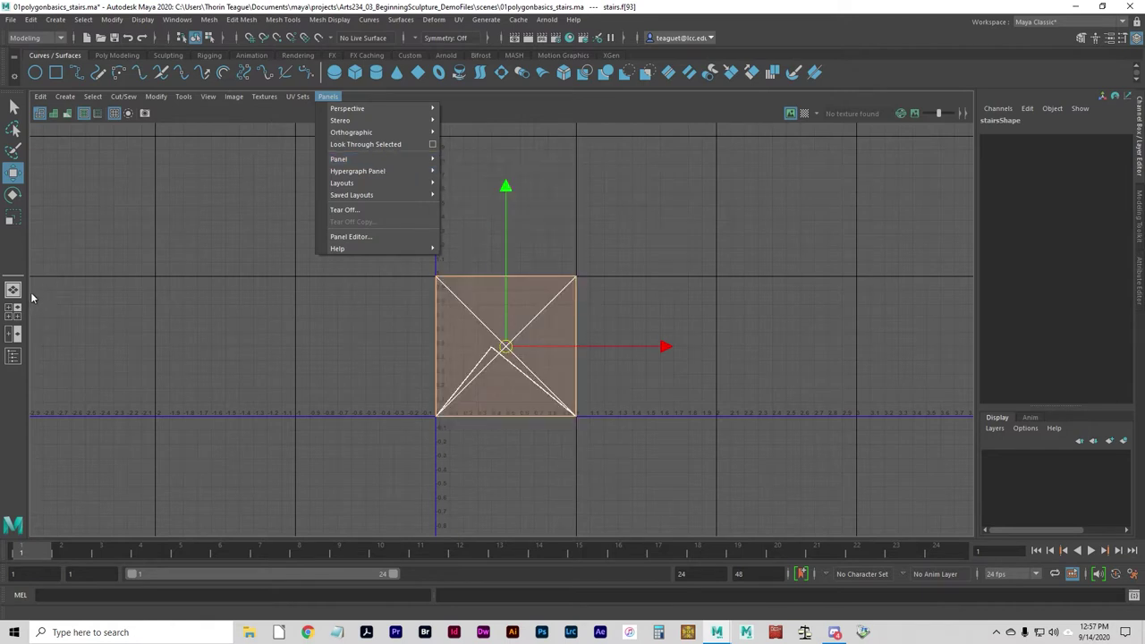
left_click(18, 327)
left_click(13, 311)
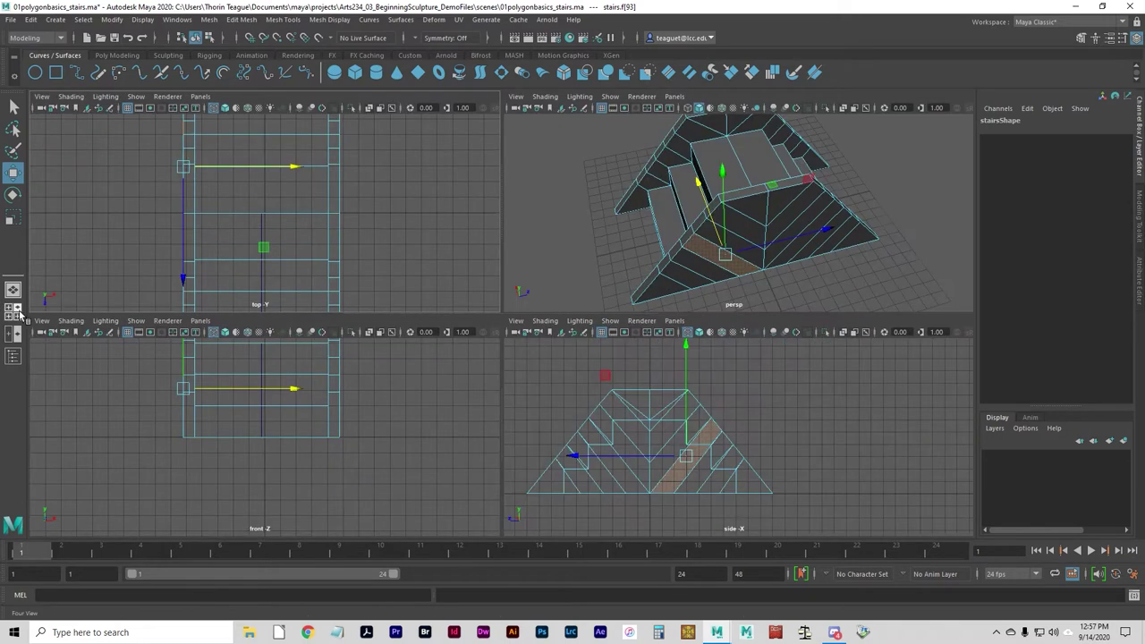
key("space")
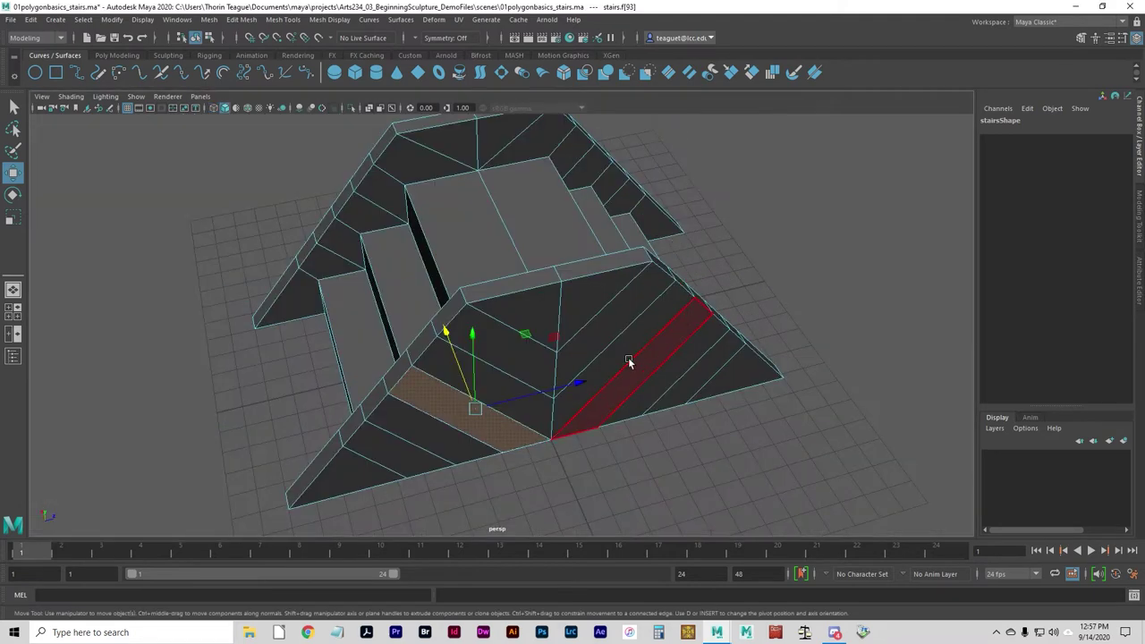
Deselect the strip face and look over the whole stairs model from the side and from above
left_click_drag(628, 357, 592, 366, "alt")
left_click(591, 450)
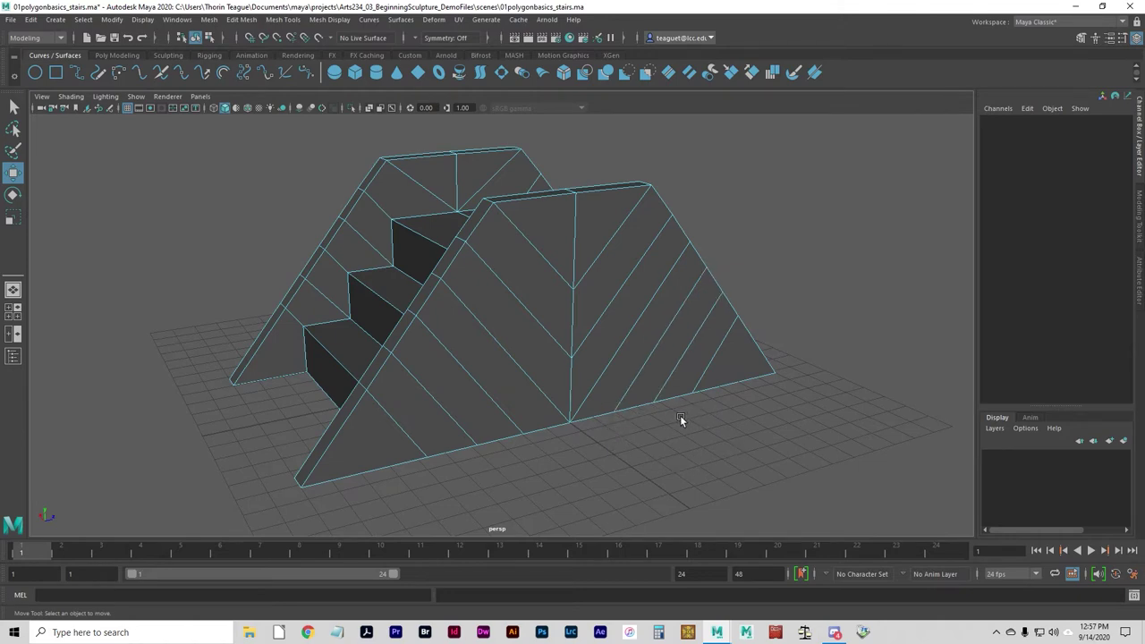
left_click_drag(447, 421, 372, 419, "alt")
left_click_drag(593, 358, 375, 357, "alt")
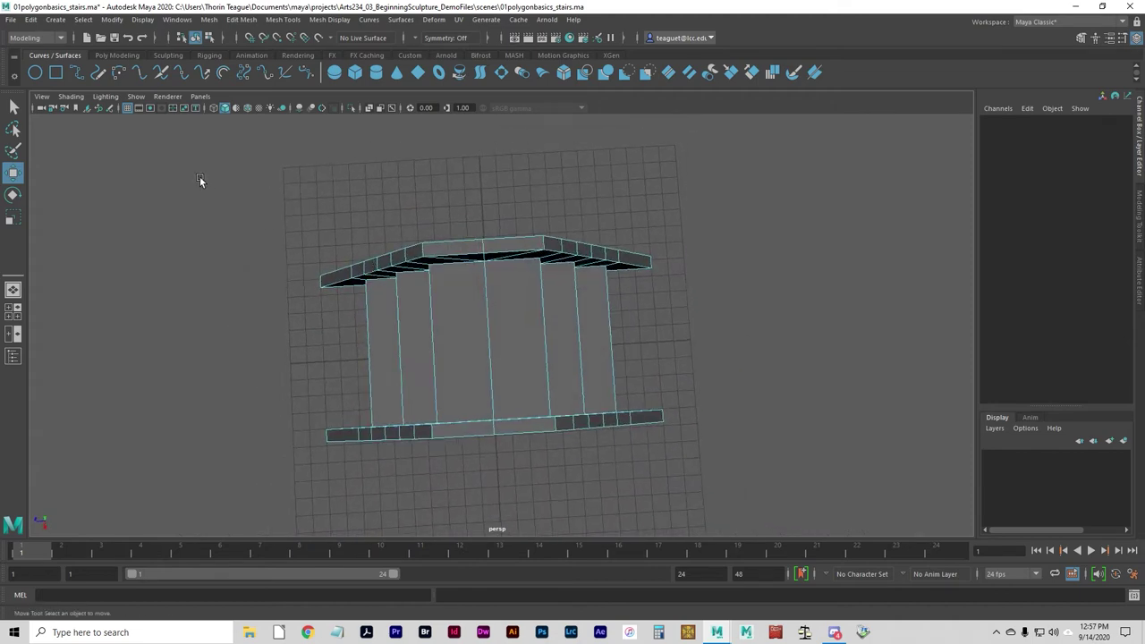
Try to display face normals with all the stairs' faces selected, then clear the selection and check the model
left_click_drag(200, 178, 572, 402)
left_click(143, 19)
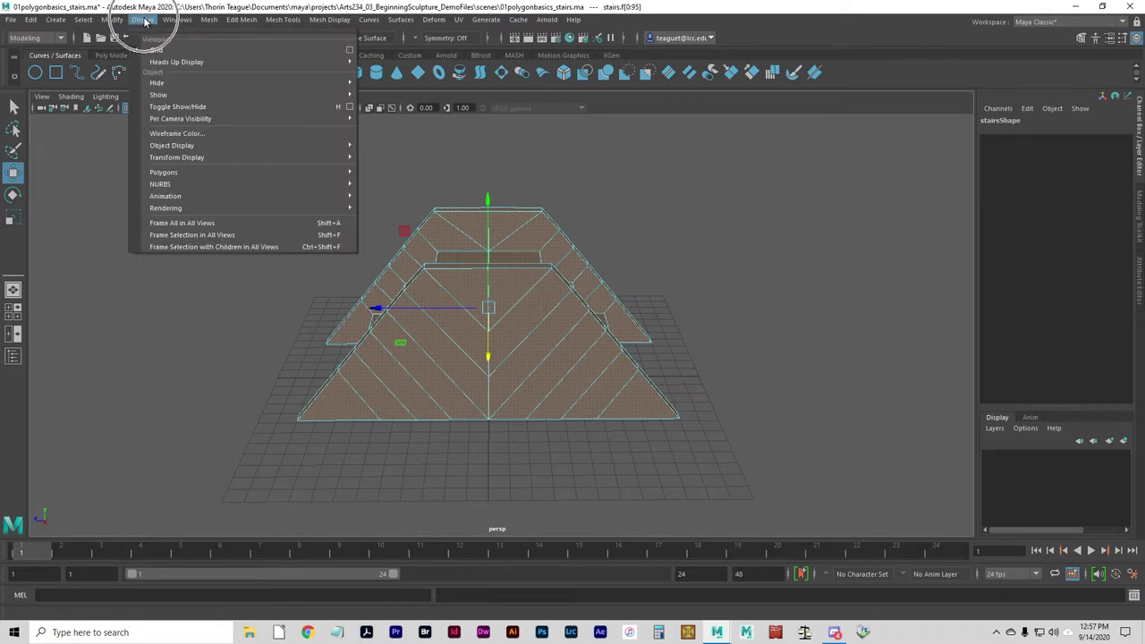
mouse_move(229, 95)
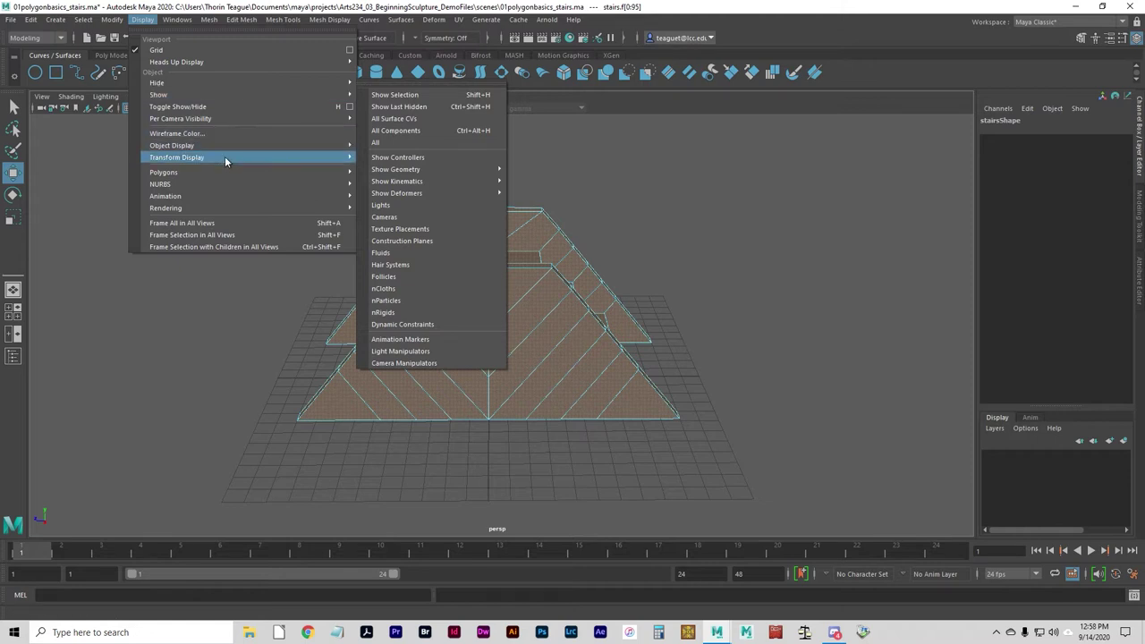
mouse_move(218, 175)
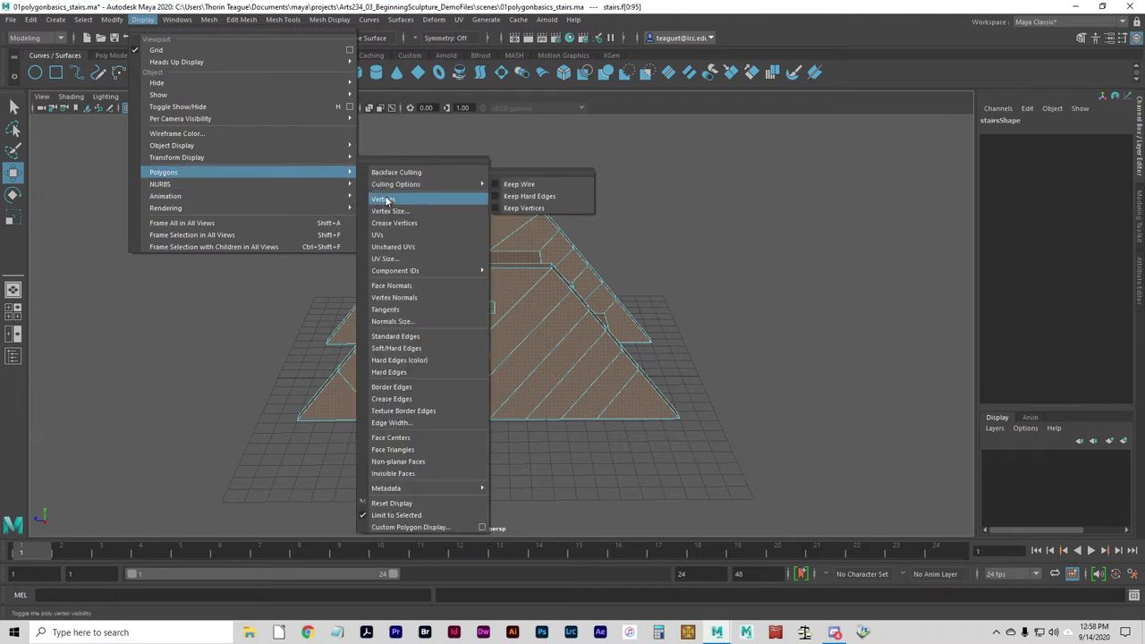
left_click(395, 288)
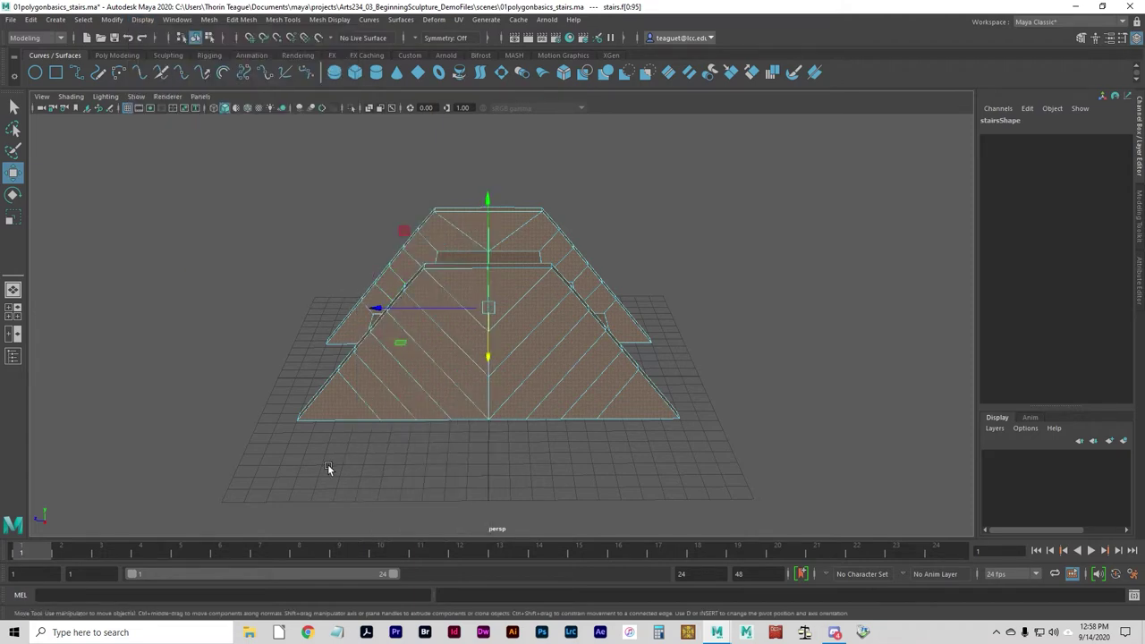
left_click_drag(328, 465, 549, 483, "alt")
left_click(655, 460)
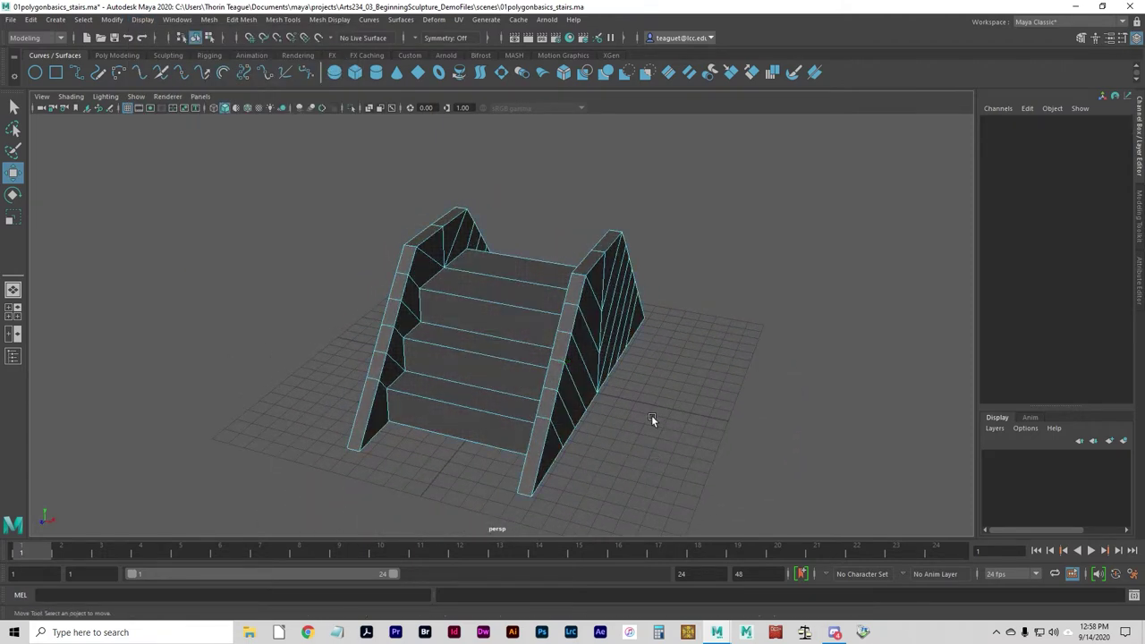
left_click_drag(606, 394, 557, 396, "alt")
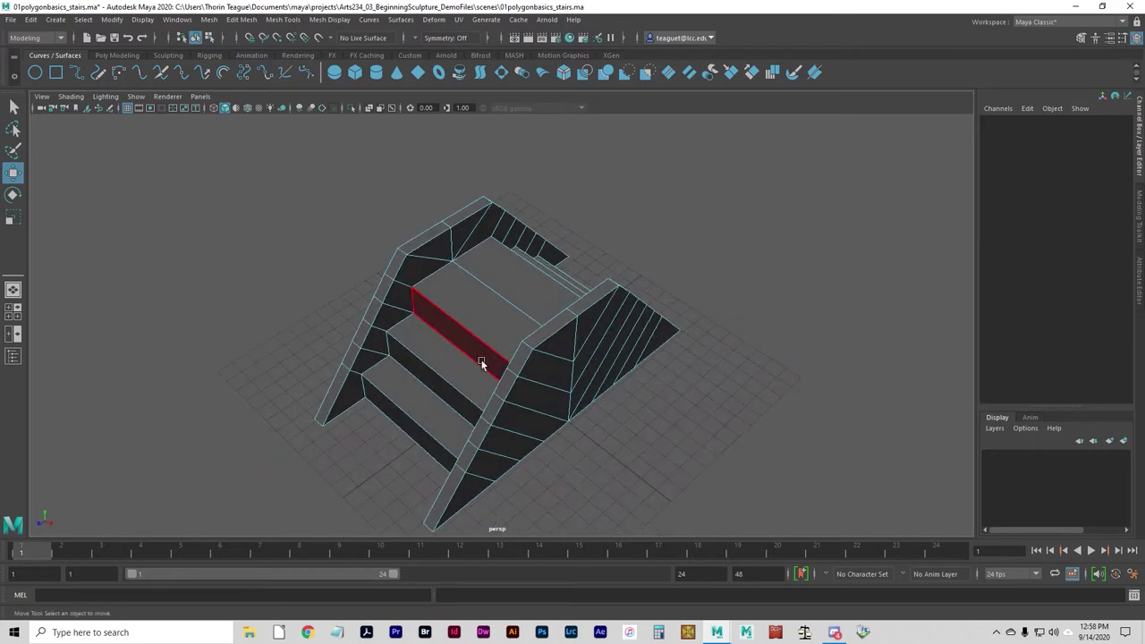
Switch to object selection, select the stairs and turn on the display of its face normals
key("F8")
left_click(324, 397)
left_click_drag(498, 473, 529, 470, "alt")
left_click(145, 20)
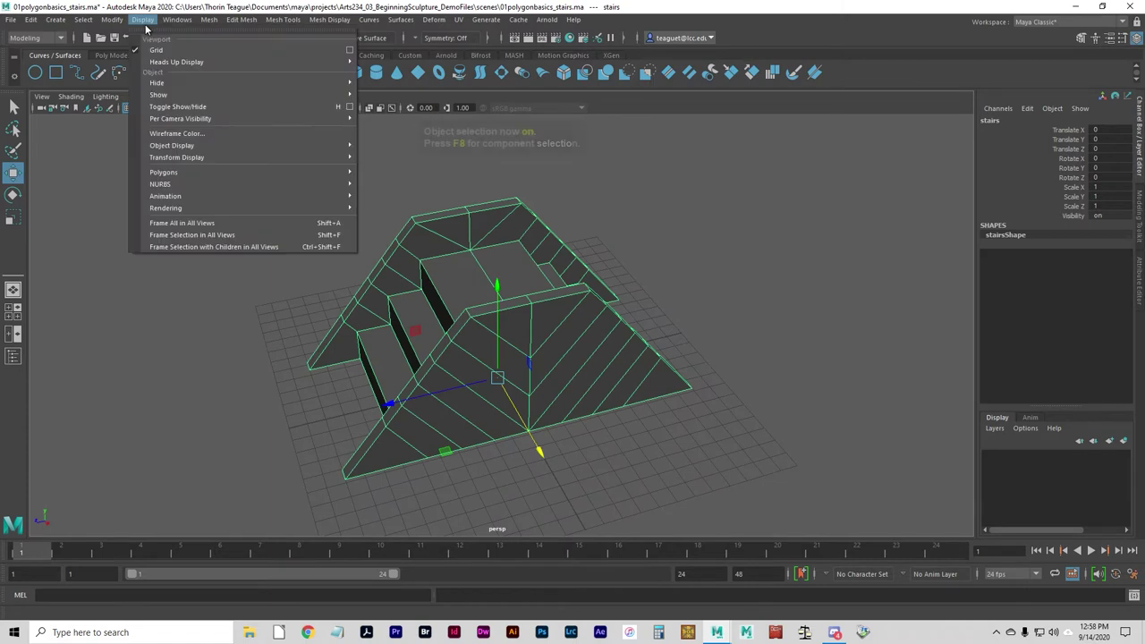
mouse_move(207, 119)
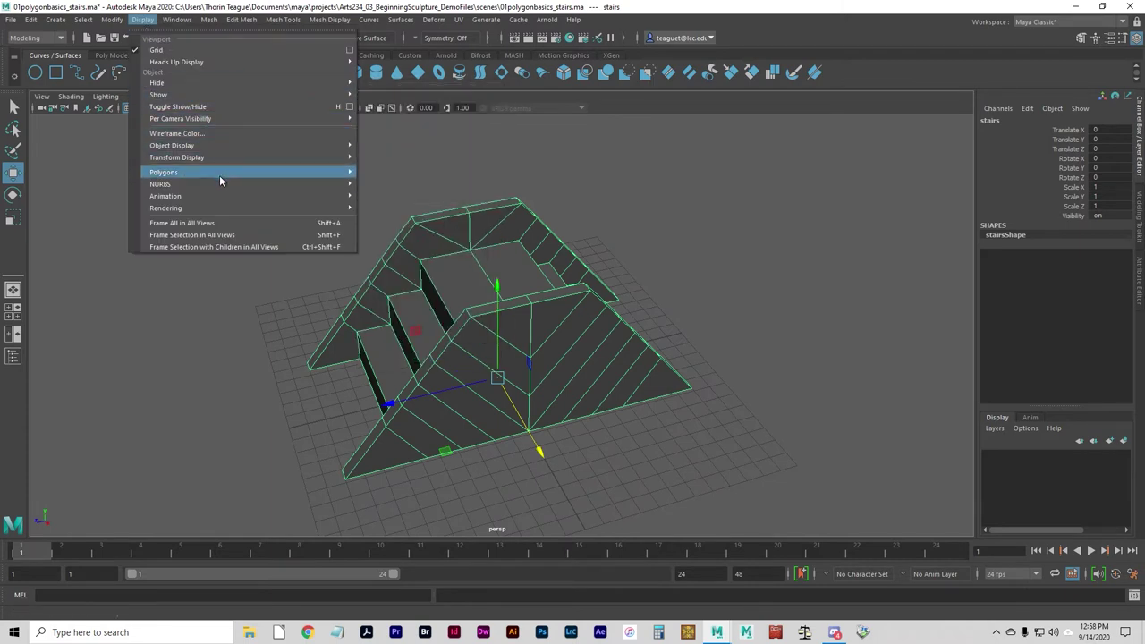
mouse_move(221, 179)
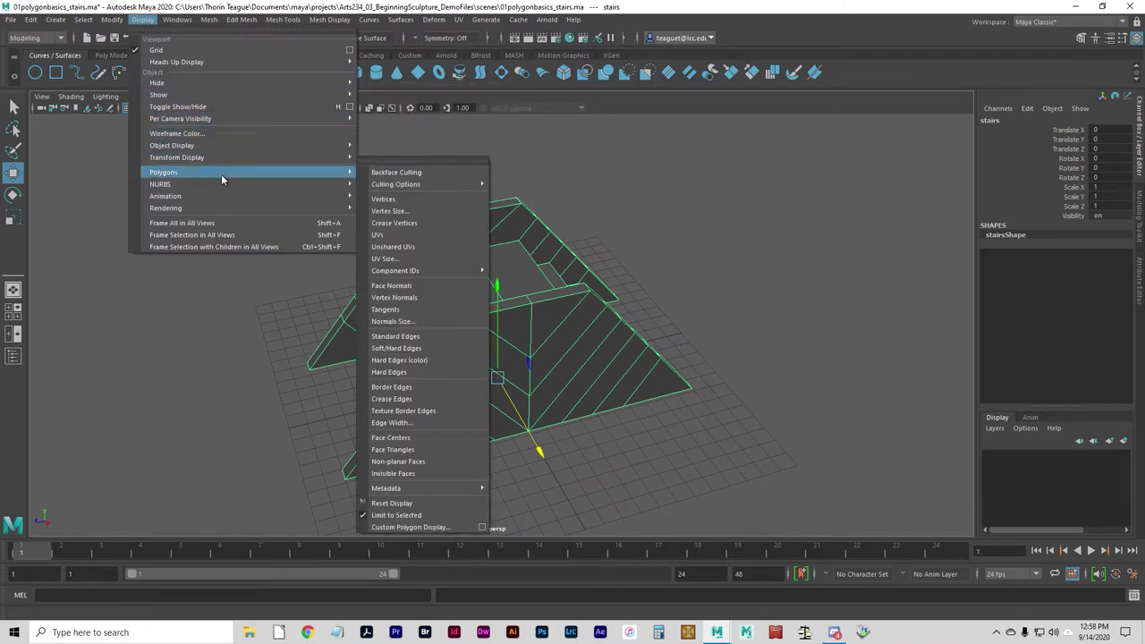
left_click(401, 290)
left_click_drag(401, 290, 498, 444, "alt")
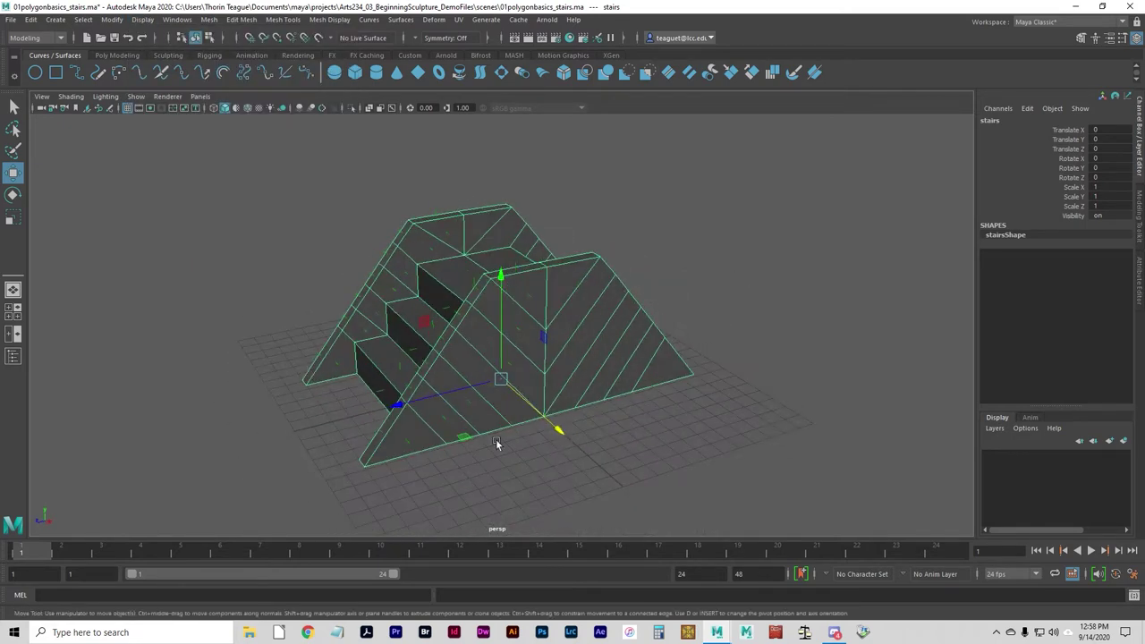
Examine the face normals on the side walls and steps of the selected stairs from several directions
left_click(591, 494)
left_click(486, 411)
left_click_drag(355, 396, 430, 366, "alt")
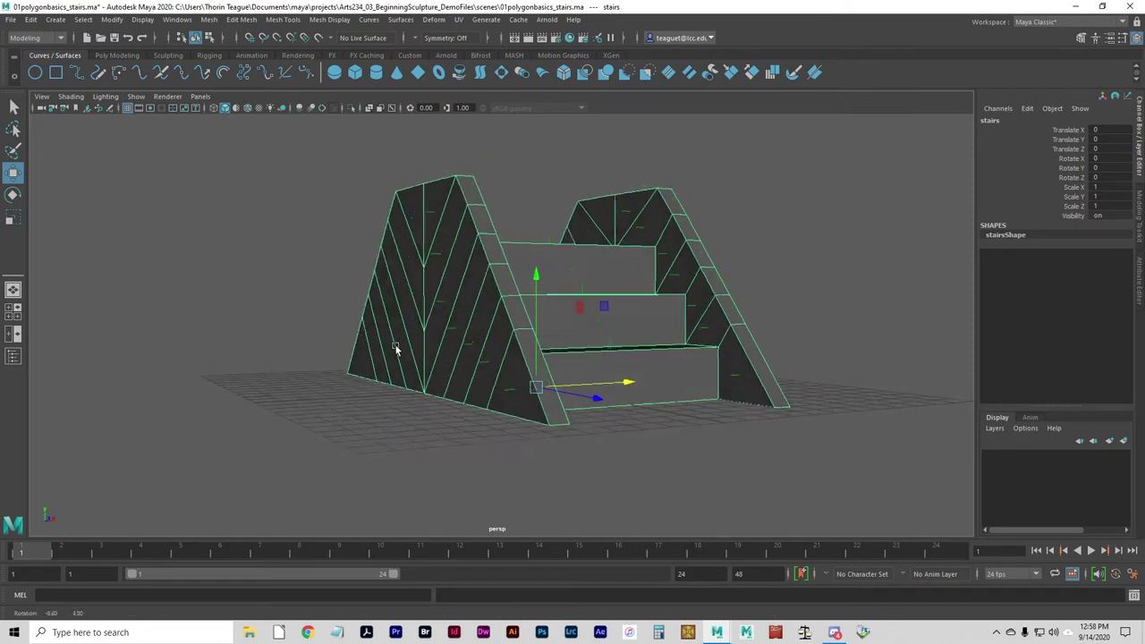
middle_click_drag(429, 367, 379, 360, "alt")
left_click_drag(380, 361, 487, 426, "alt")
Examine the face normals in wireframe display, with and without smooth mesh preview, and return to shaded display
key("4")
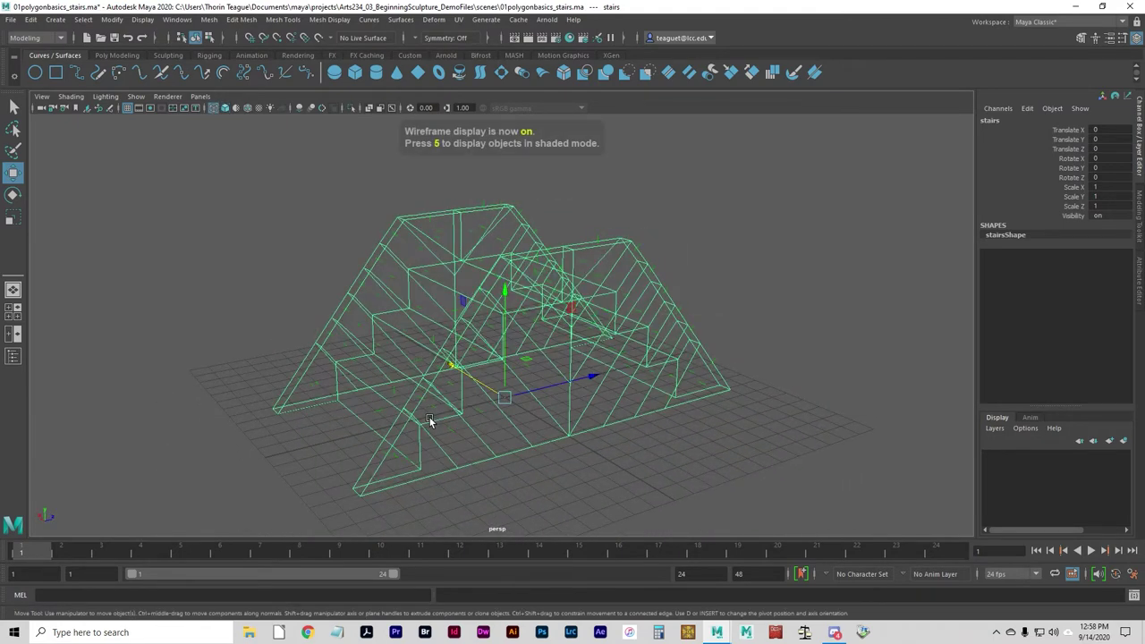
mouse_move(393, 420)
left_mouse_down("alt")
mouse_move(444, 422)
mouse_move(412, 424)
left_mouse_up("alt")
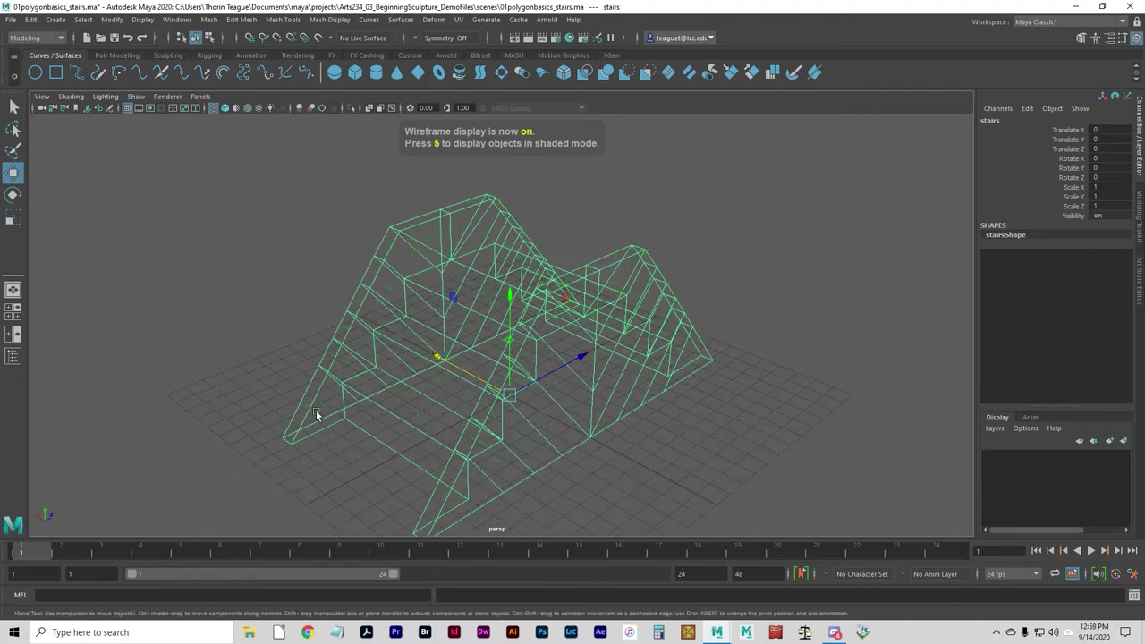
left_click_drag(316, 414, 373, 401, "alt")
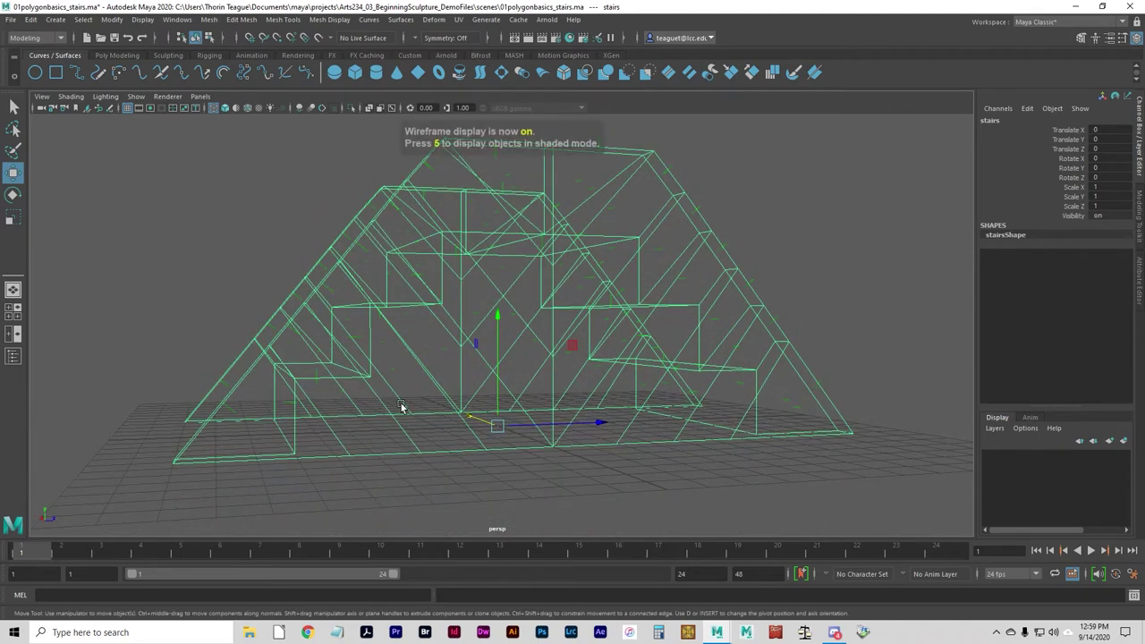
key("3")
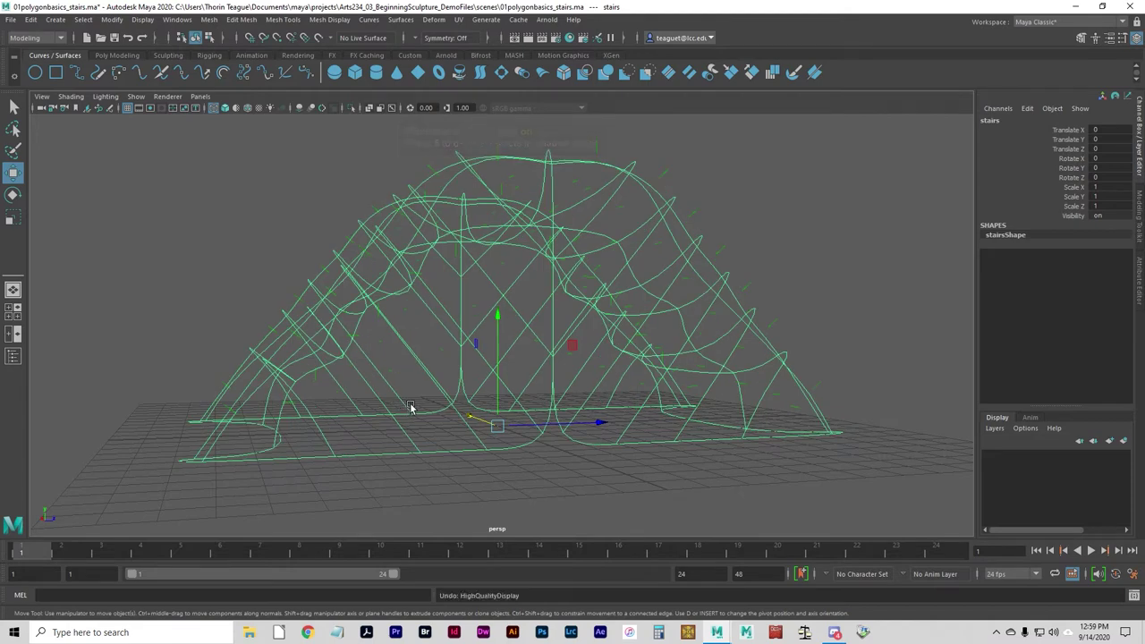
key("1")
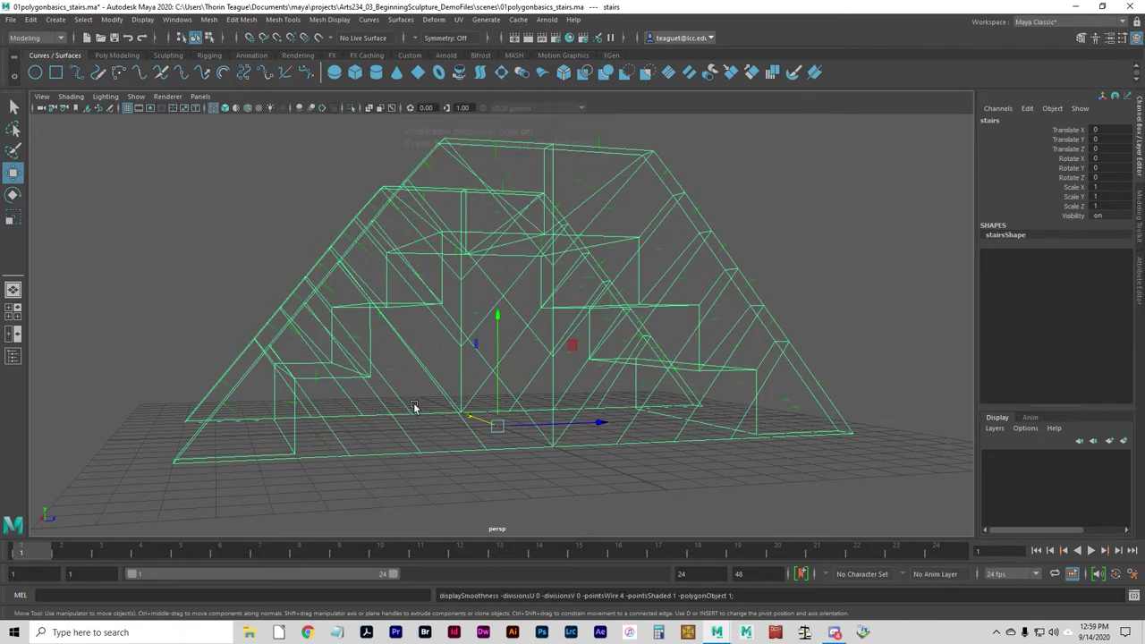
key("5")
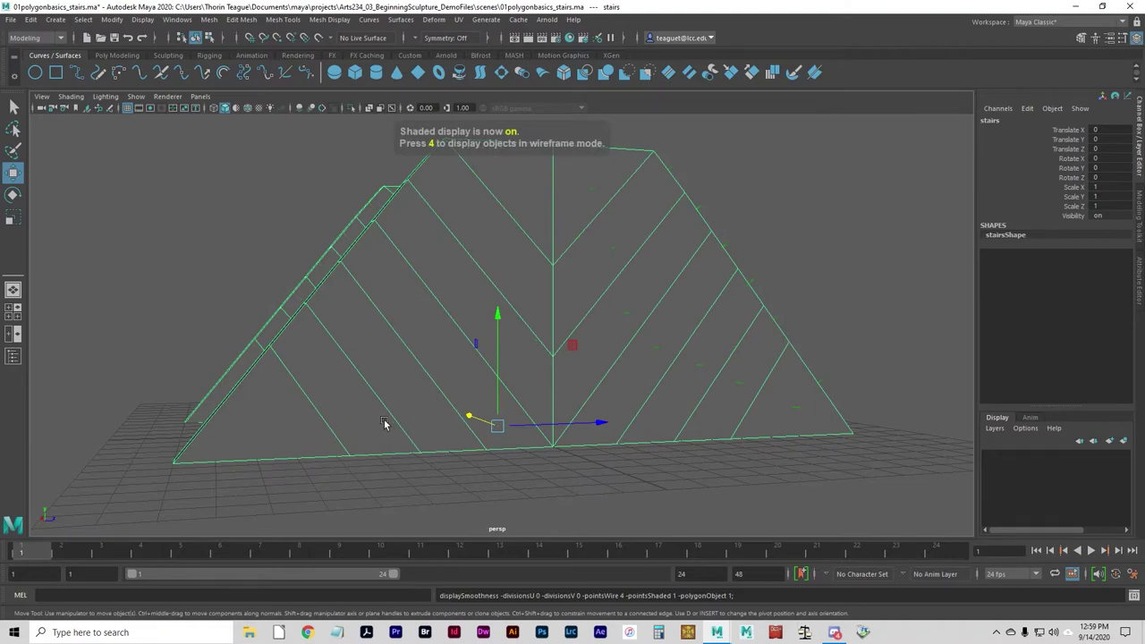
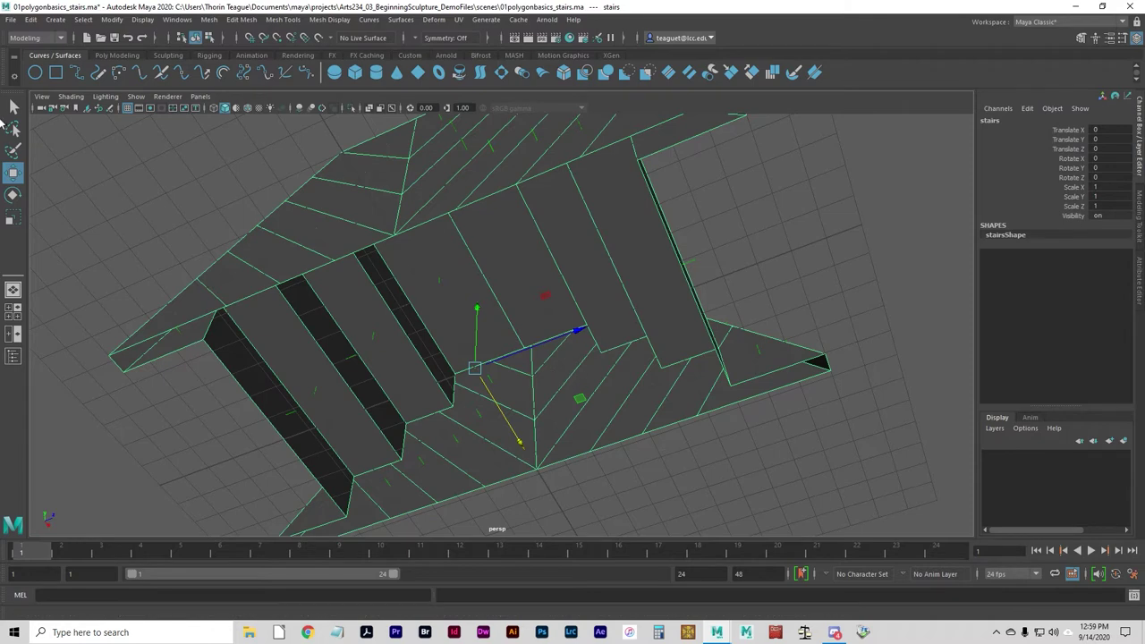
Start a new scene without saving the changes to the stairs scene
left_click(29, 21)
left_click(12, 20)
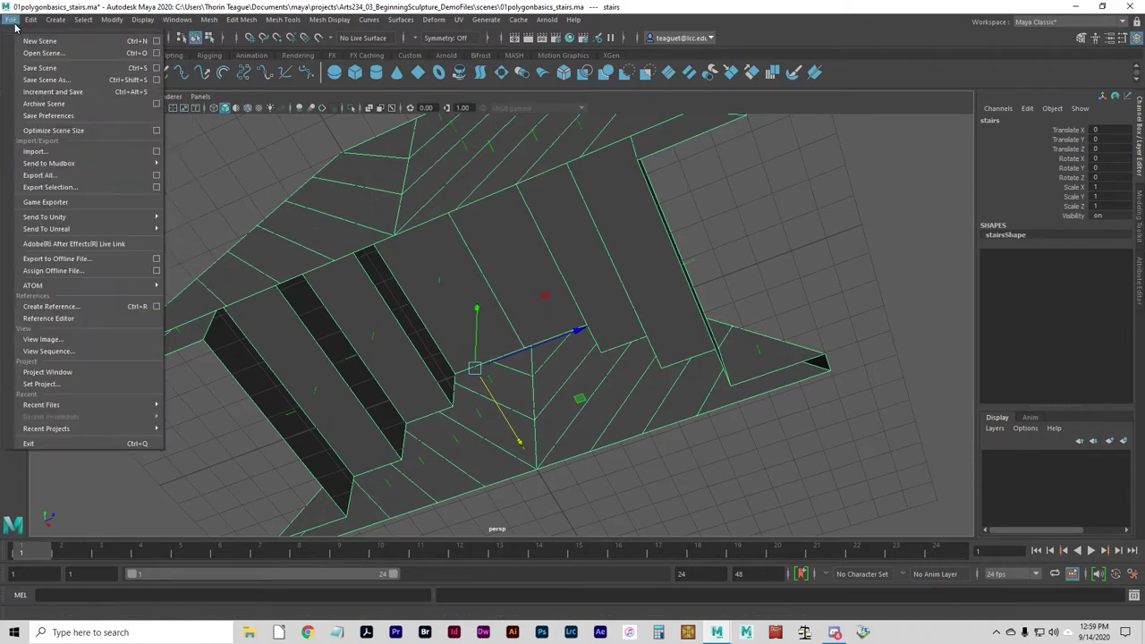
left_click(20, 40)
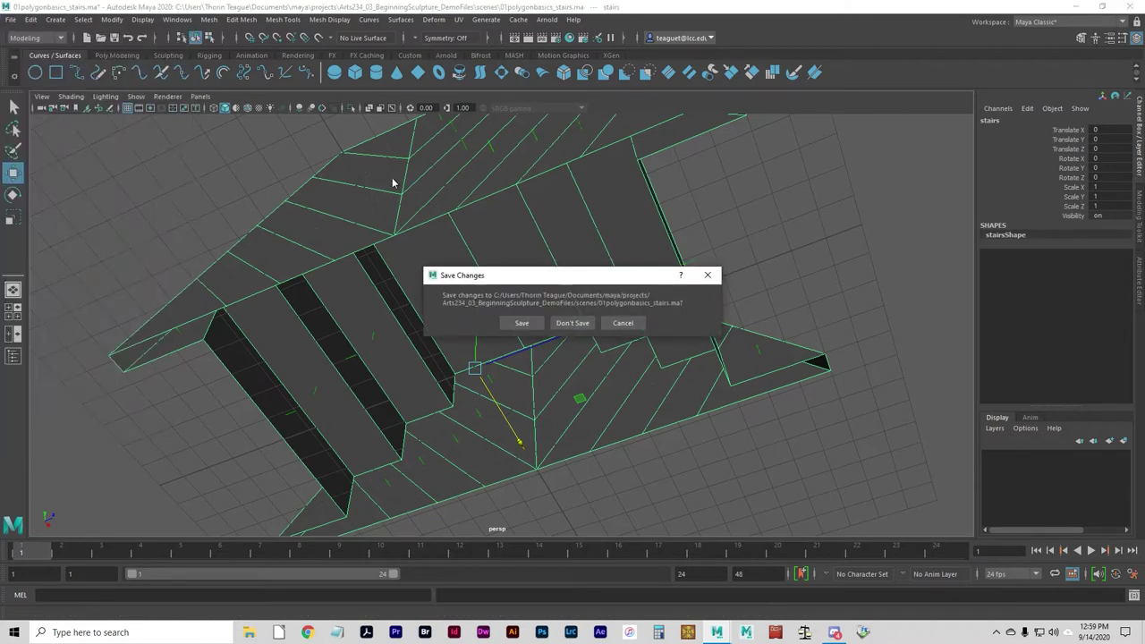
left_click(567, 323)
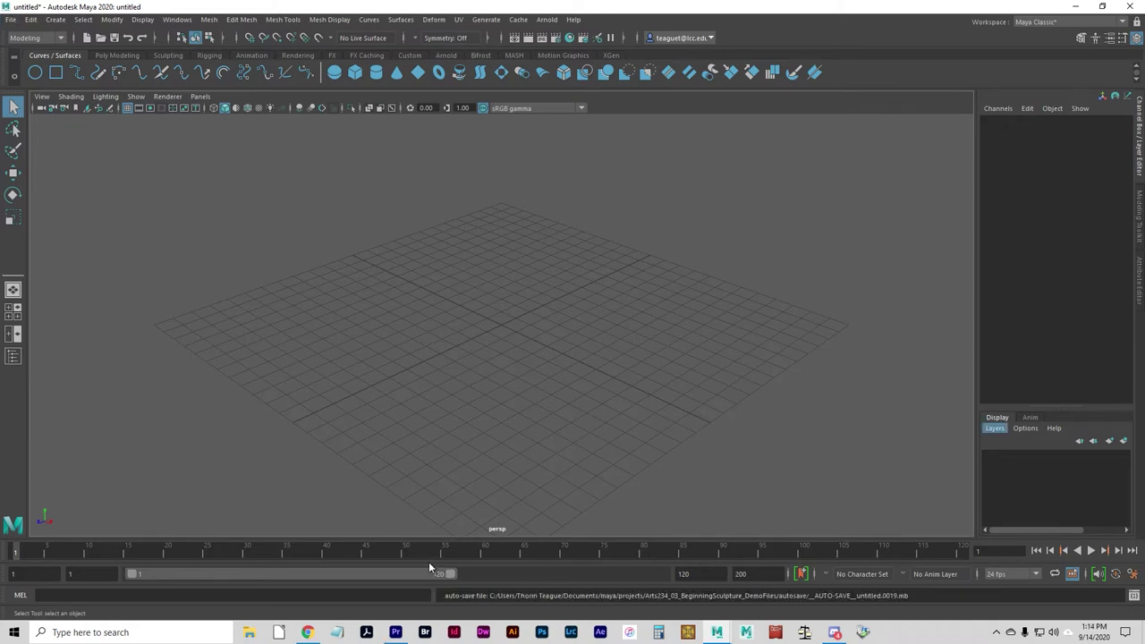
Open the Preferences and show the Polygons display settings for new polygon objects
left_click(183, 21)
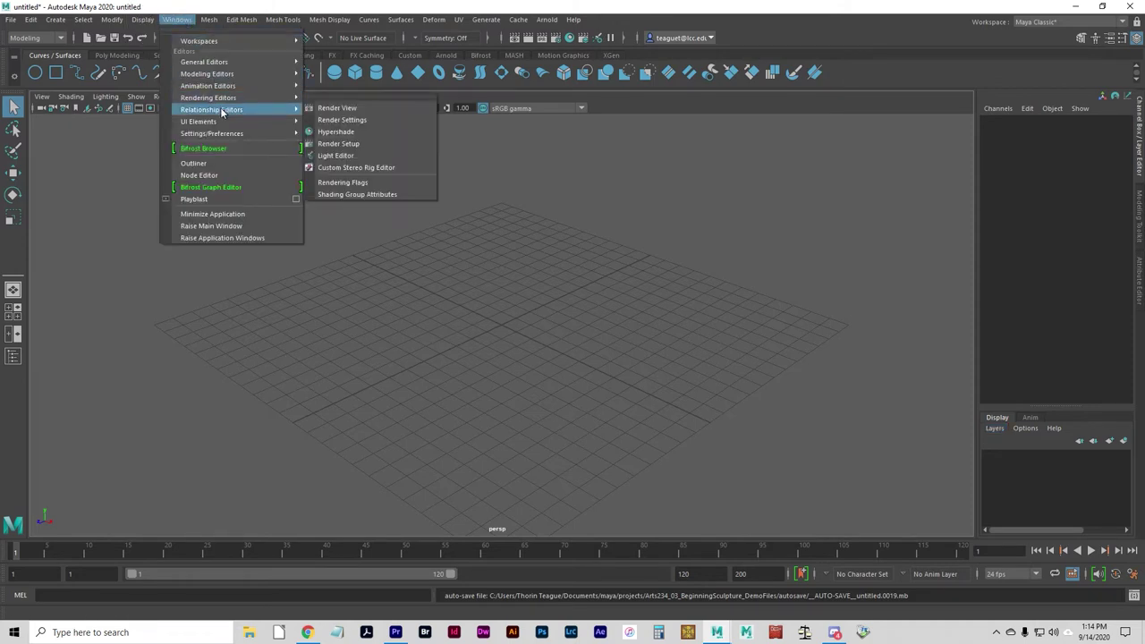
mouse_move(210, 122)
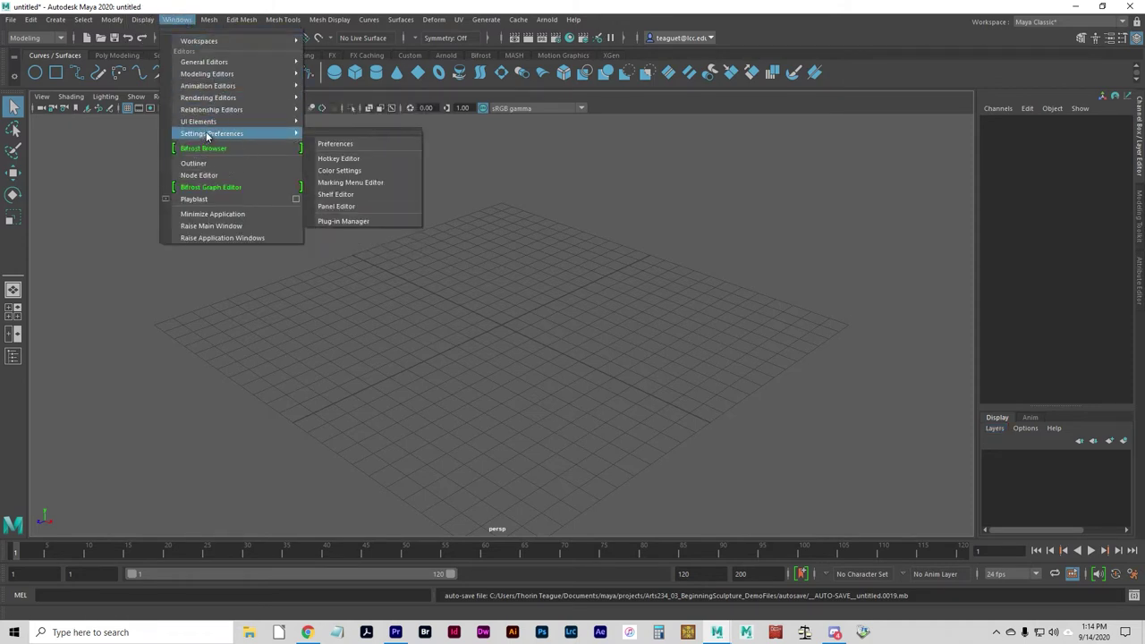
left_click(331, 146)
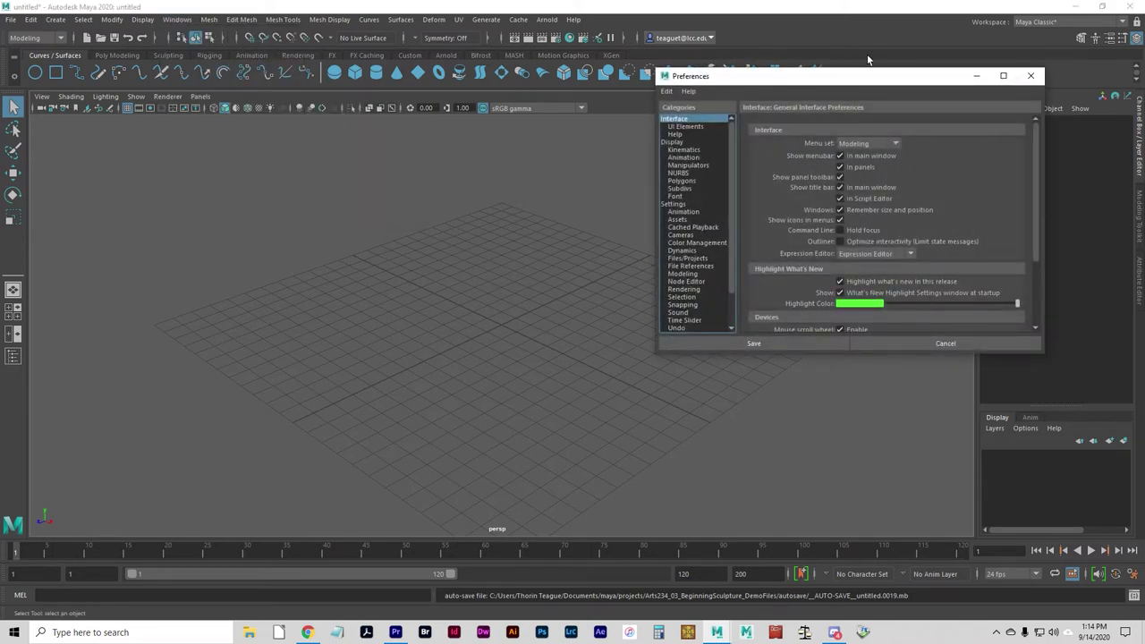
left_click_drag(888, 88, 661, 119)
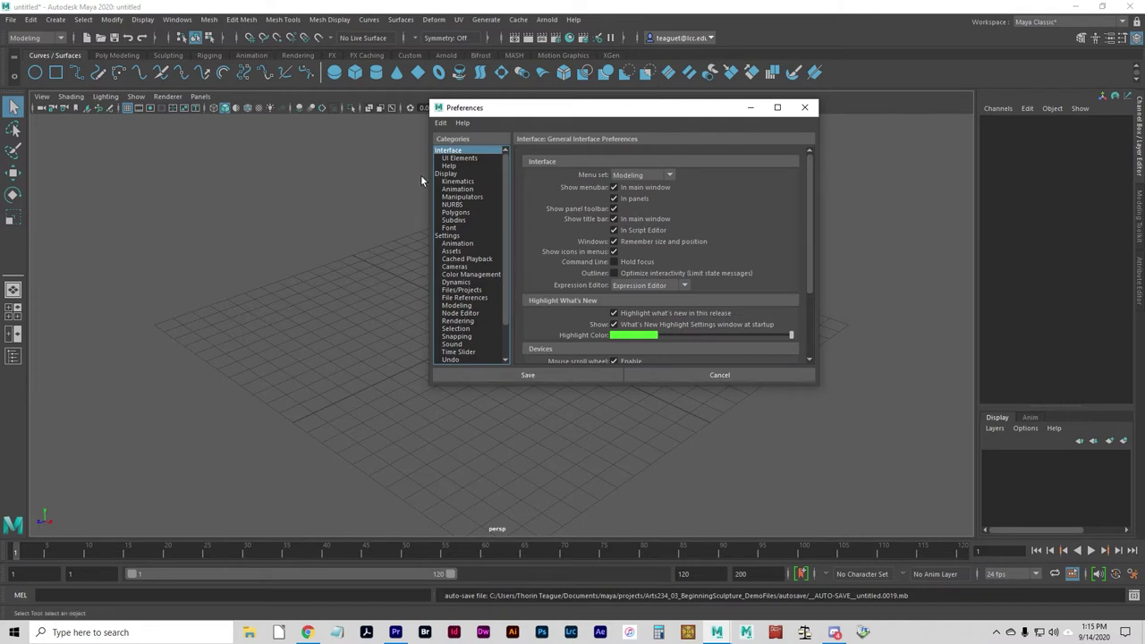
left_click(456, 213)
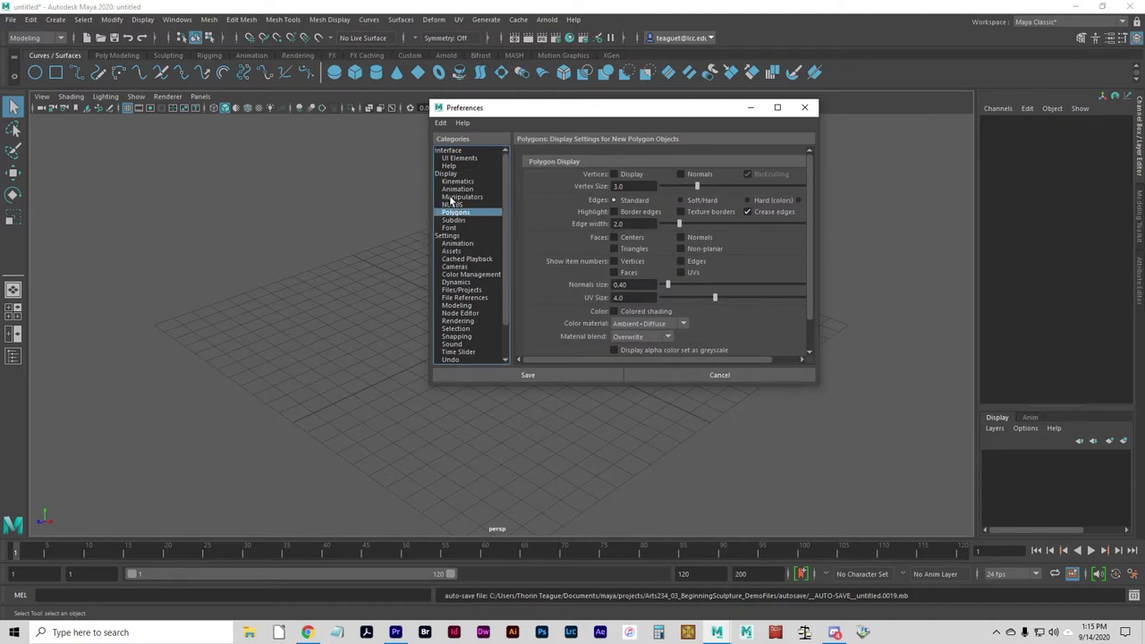
Turn on border edge highlighting with an edge width of 4 for new polygon objects and save the preferences
left_click(637, 213)
left_click(600, 225)
left_click(616, 224)
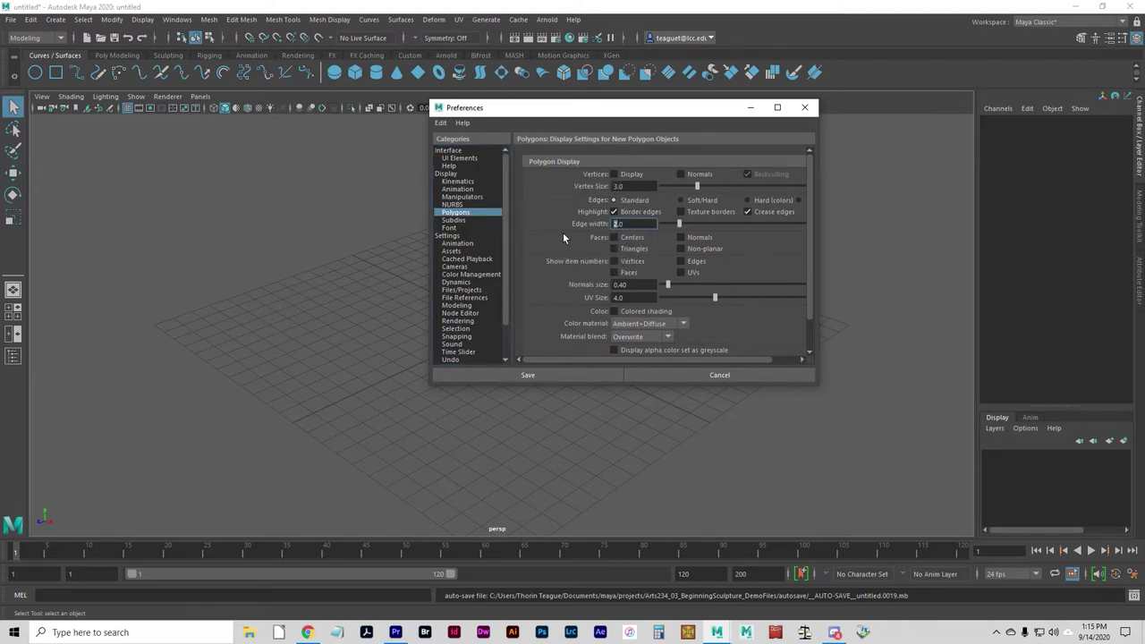
type("5")
key("BackSpace")
type("4")
key("Return")
left_click(549, 380)
left_click(556, 377)
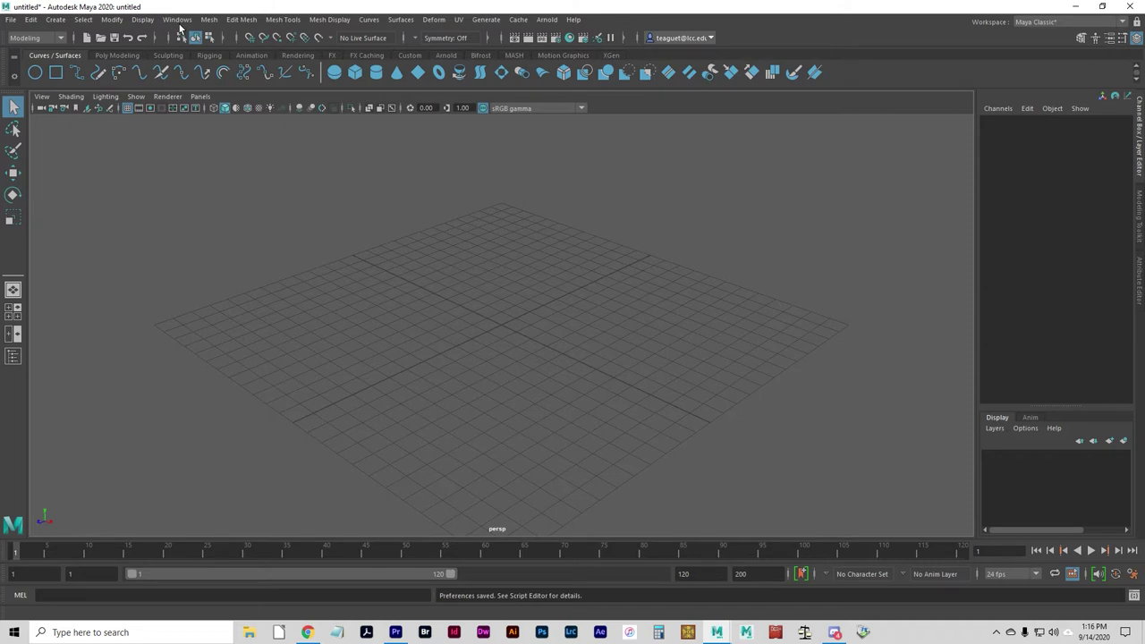
Set polygon faces to be selected by Whole face in the Selection preferences and save the preferences
left_click(175, 19)
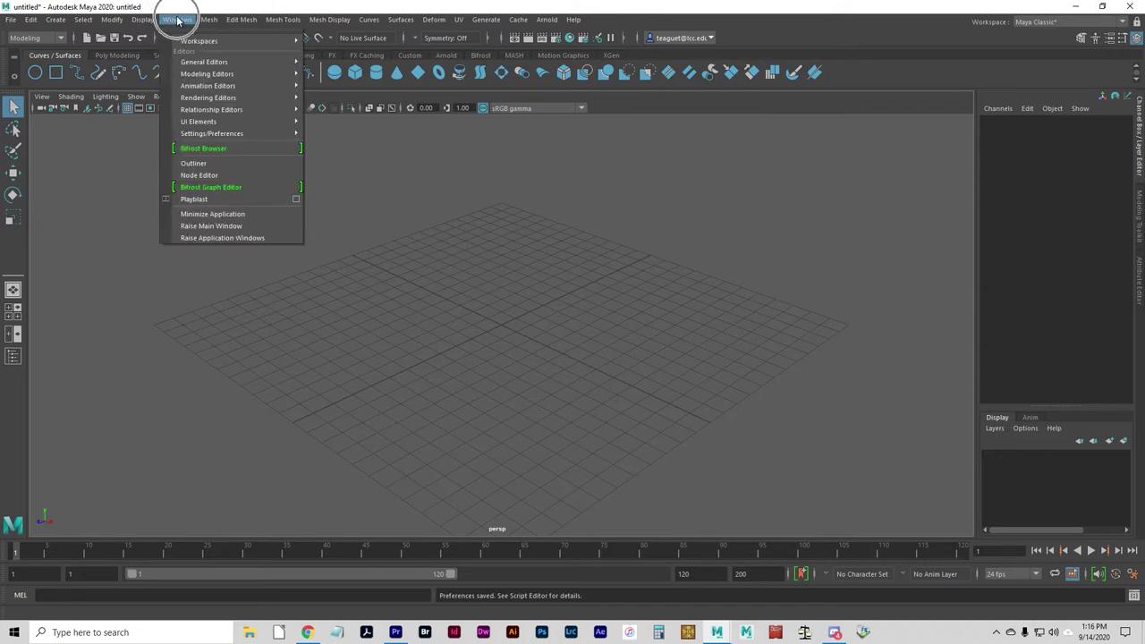
mouse_move(274, 132)
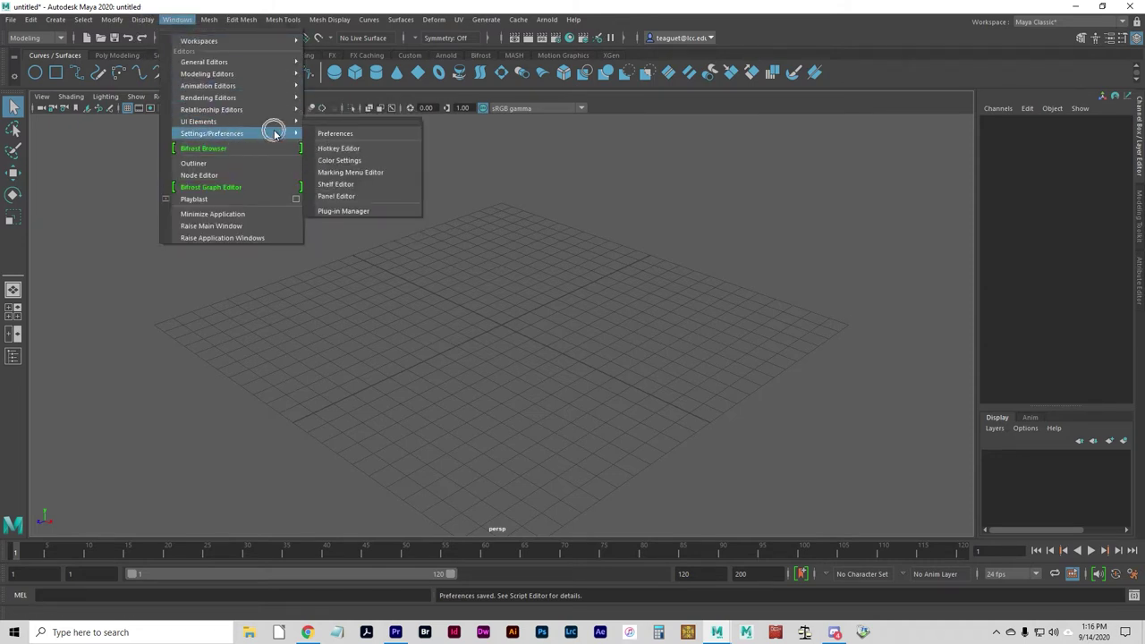
left_click(332, 135)
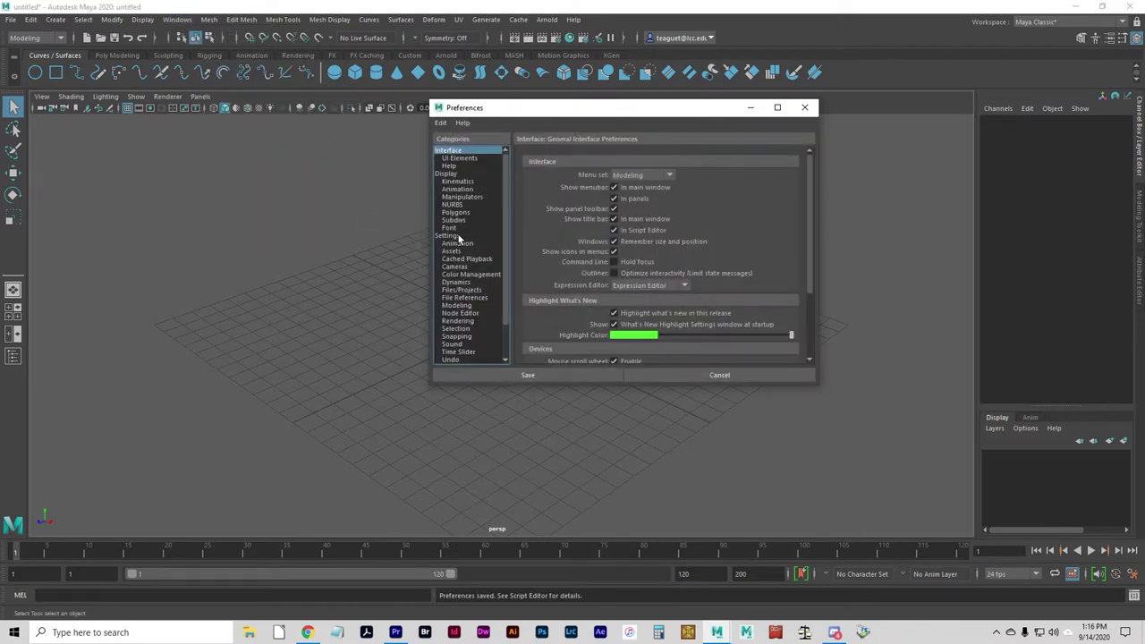
left_click(461, 330)
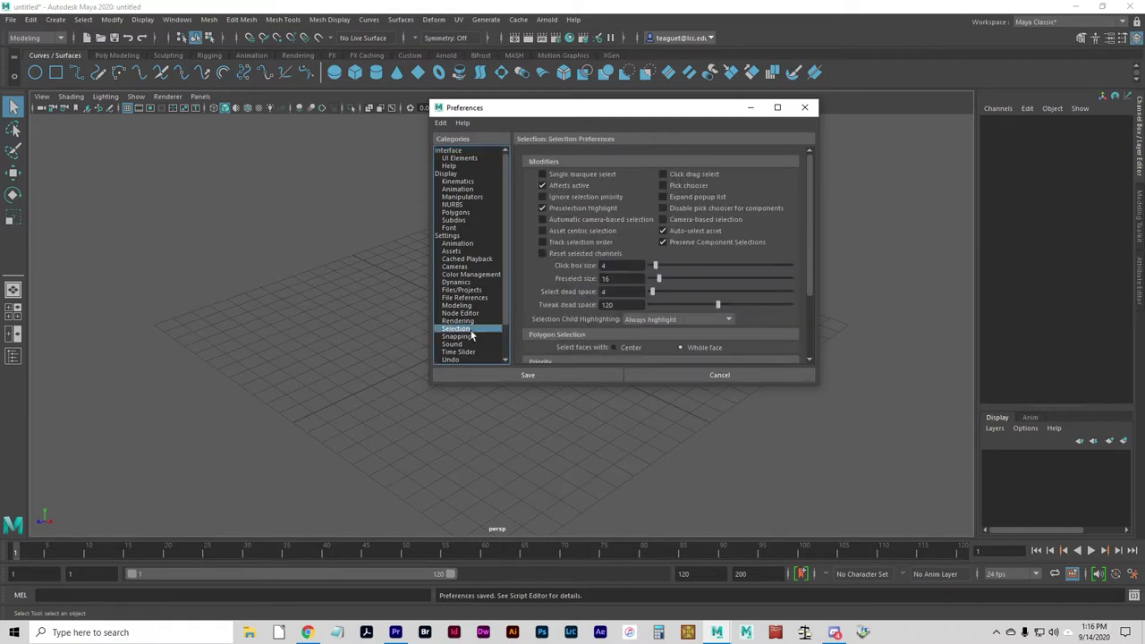
scroll(749, 333, "down", 3)
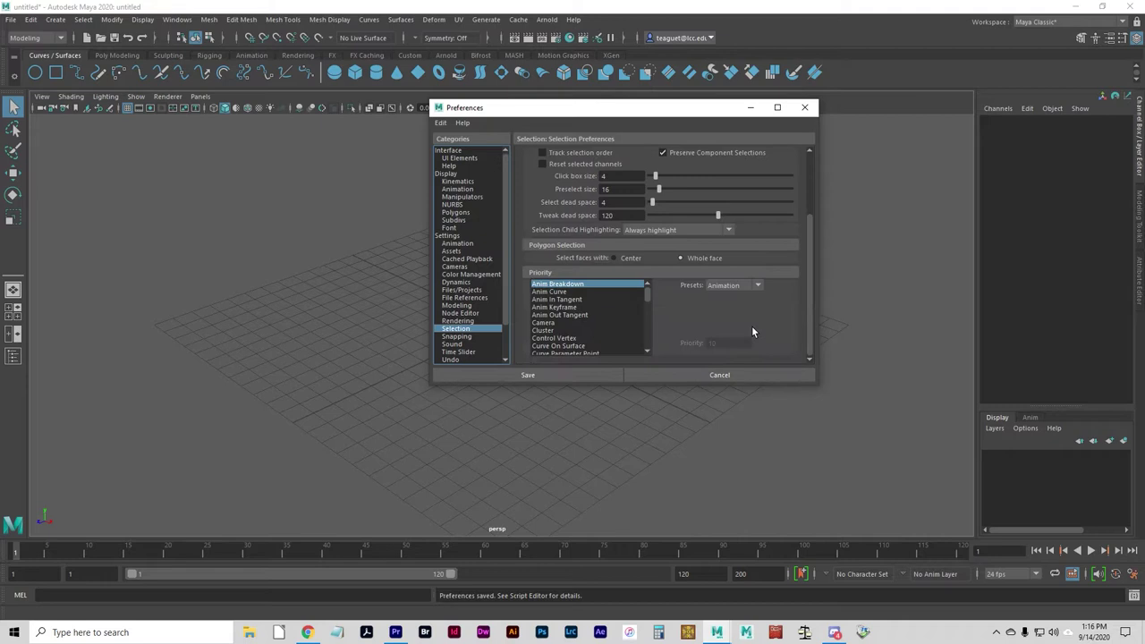
left_click(678, 258)
left_click(583, 257)
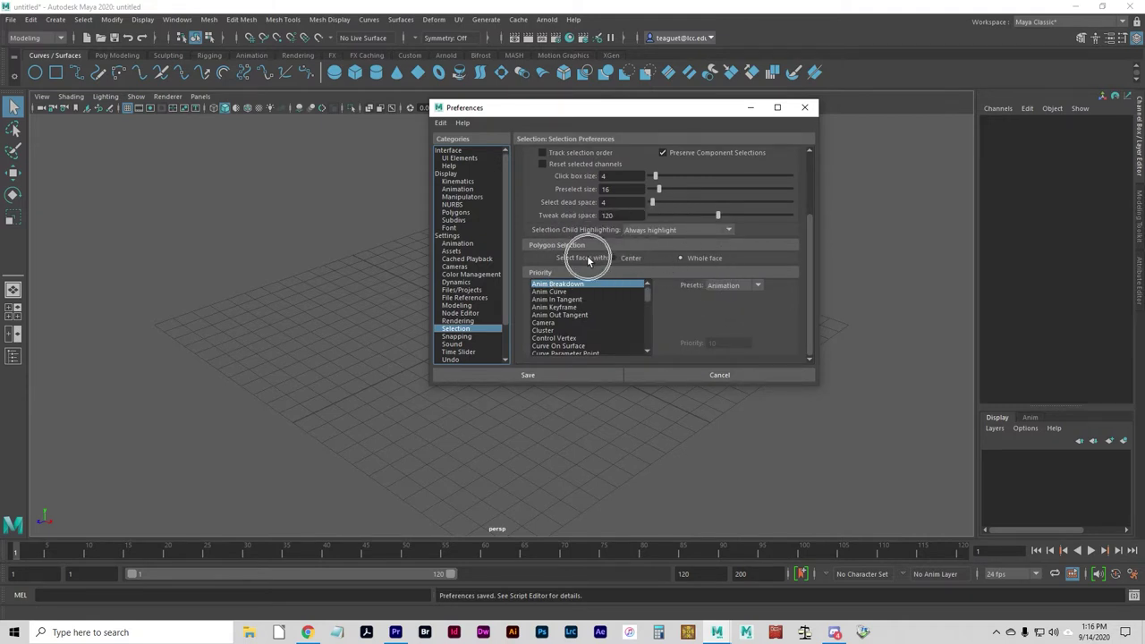
left_click(688, 258)
left_click(518, 376)
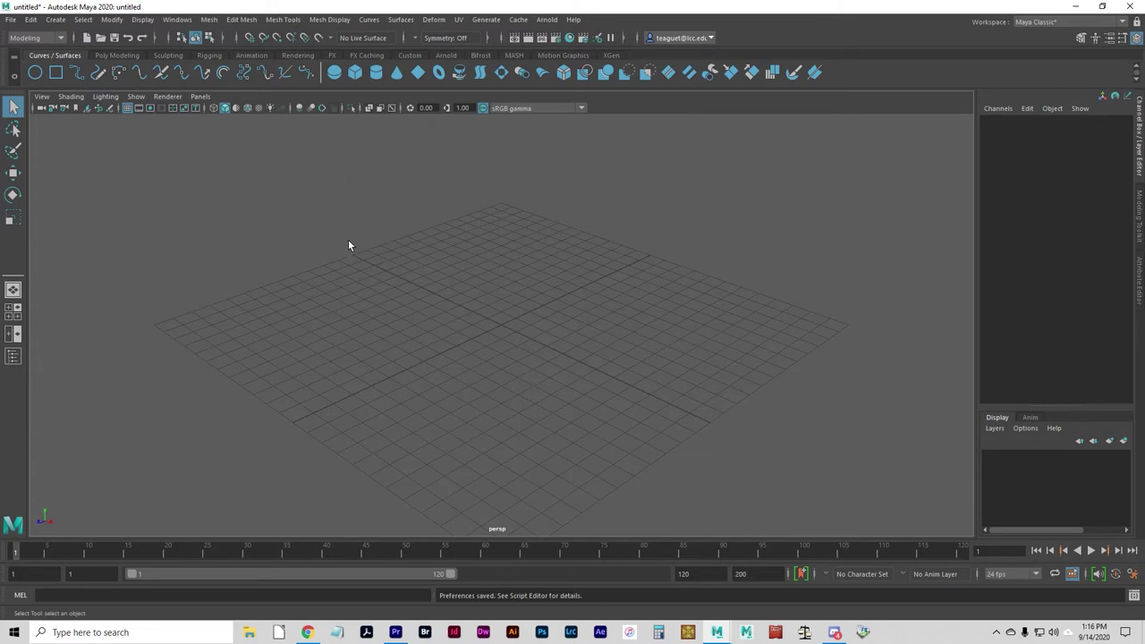
Check the Interactive Creation setting for polygon primitives without creating an object
left_click(58, 20)
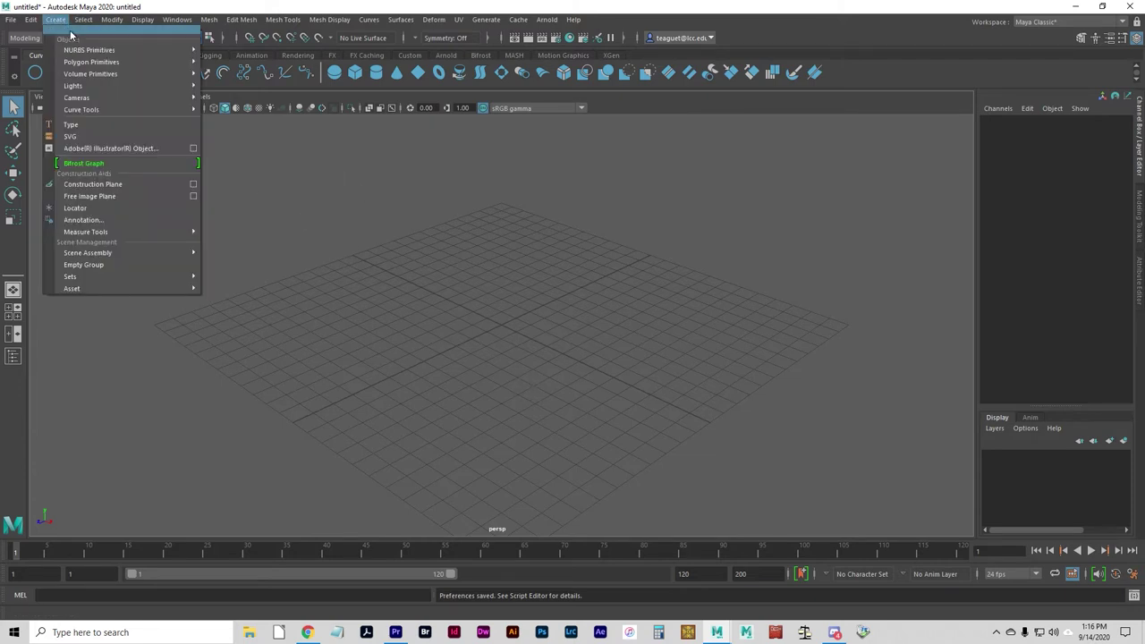
mouse_move(75, 86)
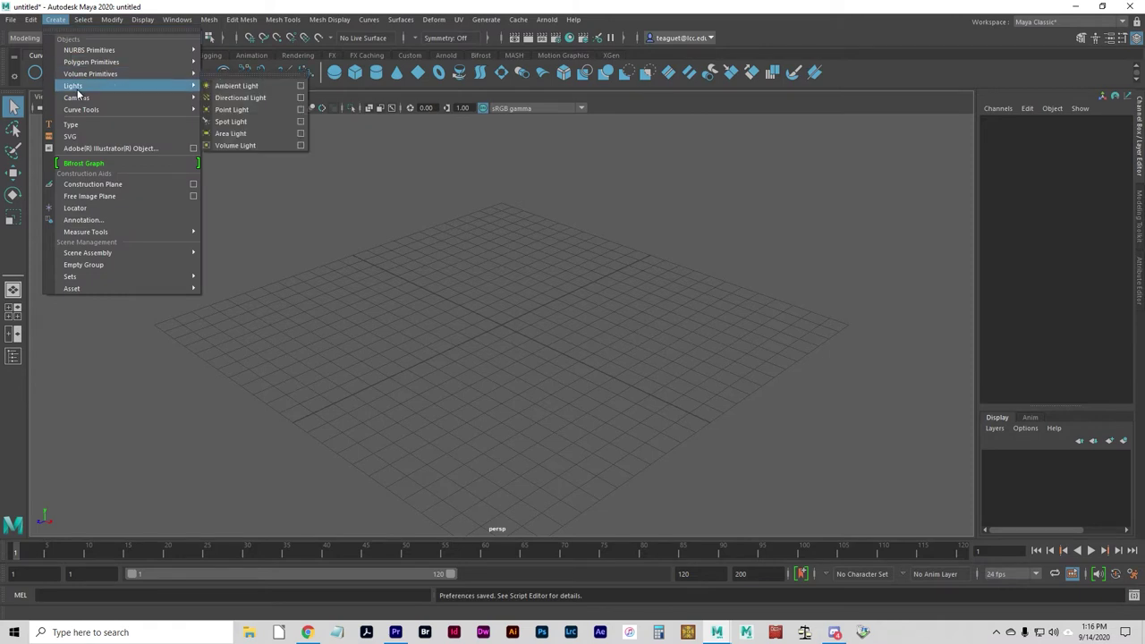
left_click(138, 63)
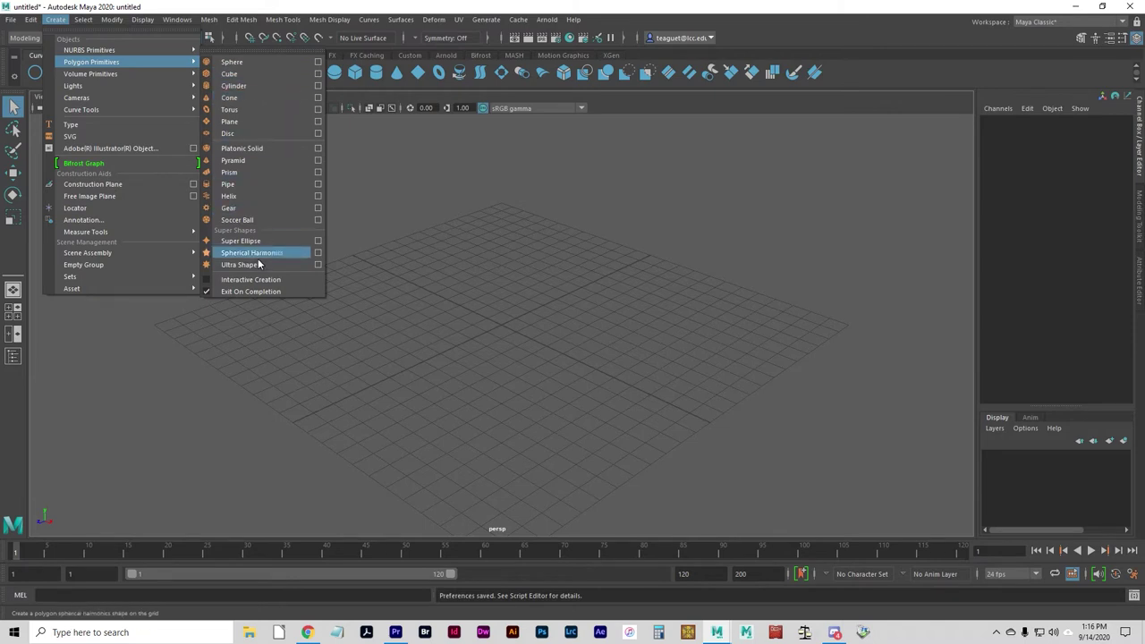
left_click(211, 281)
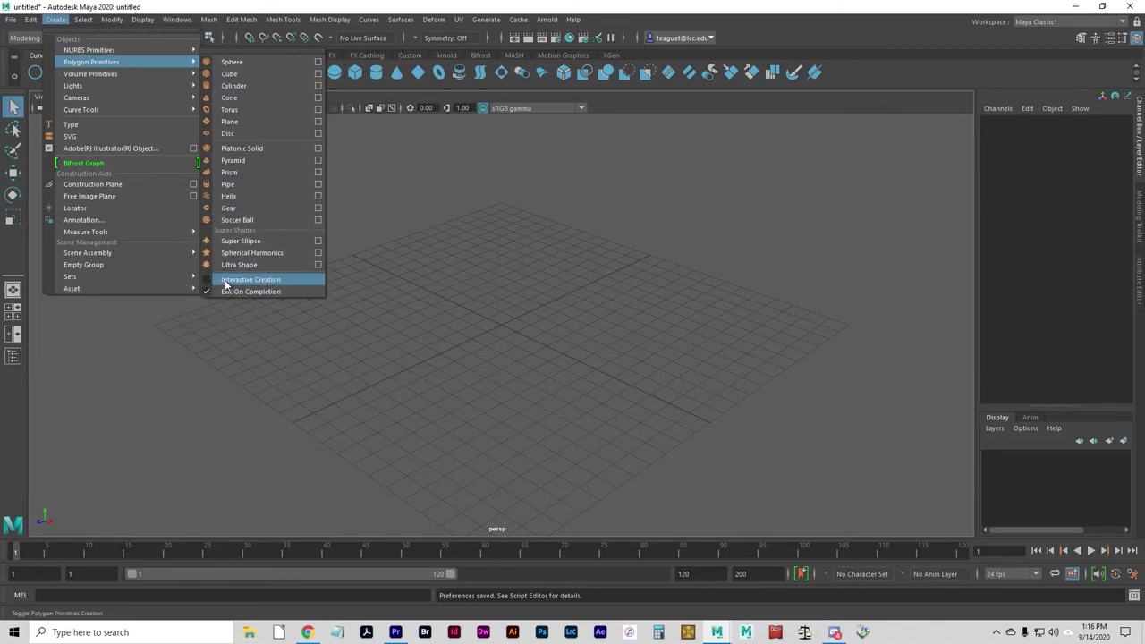
left_click(223, 281)
left_click(518, 300)
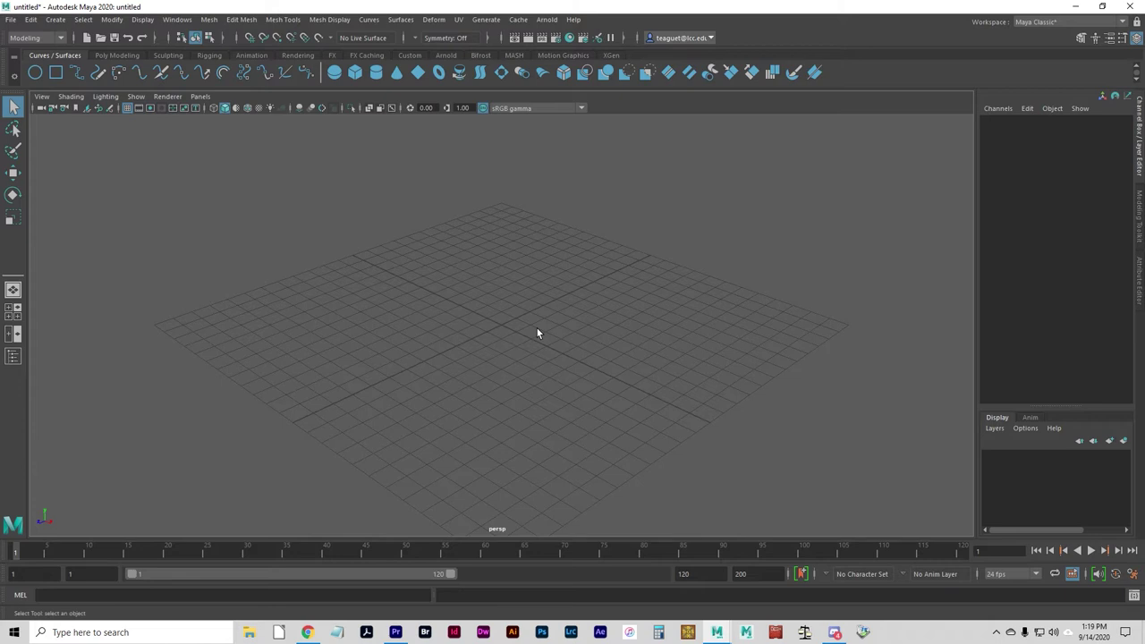
Switch to the four-view layout and import HelmetFront.jpg from the project's sourceimages folder as an image plane in the front view
left_click(13, 312)
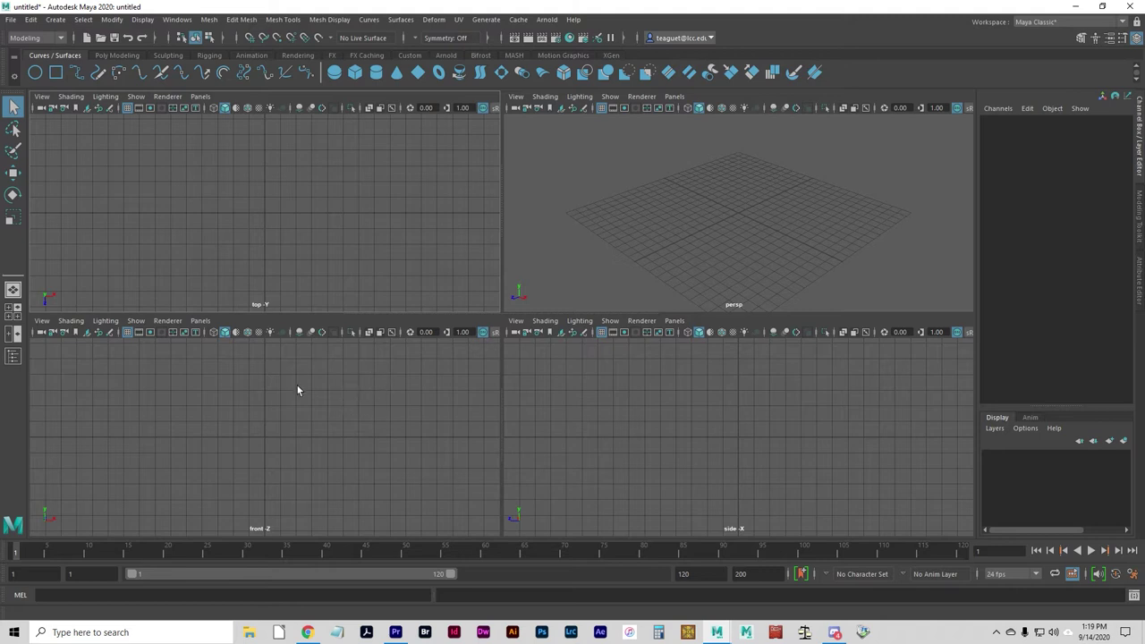
left_click(42, 324)
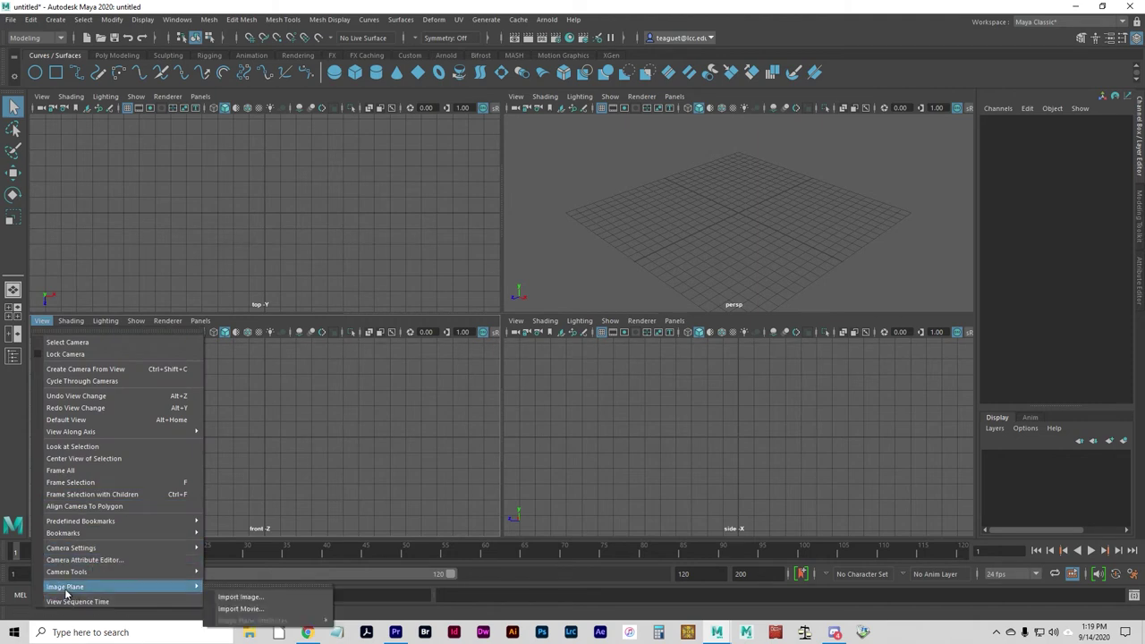
mouse_move(182, 577)
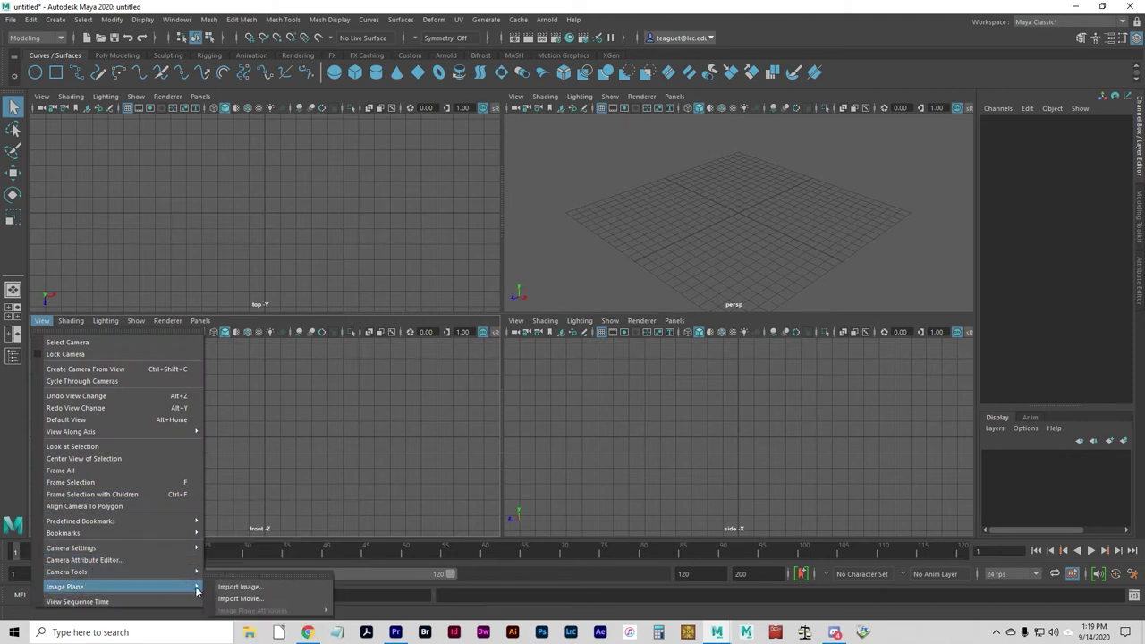
left_click(251, 591)
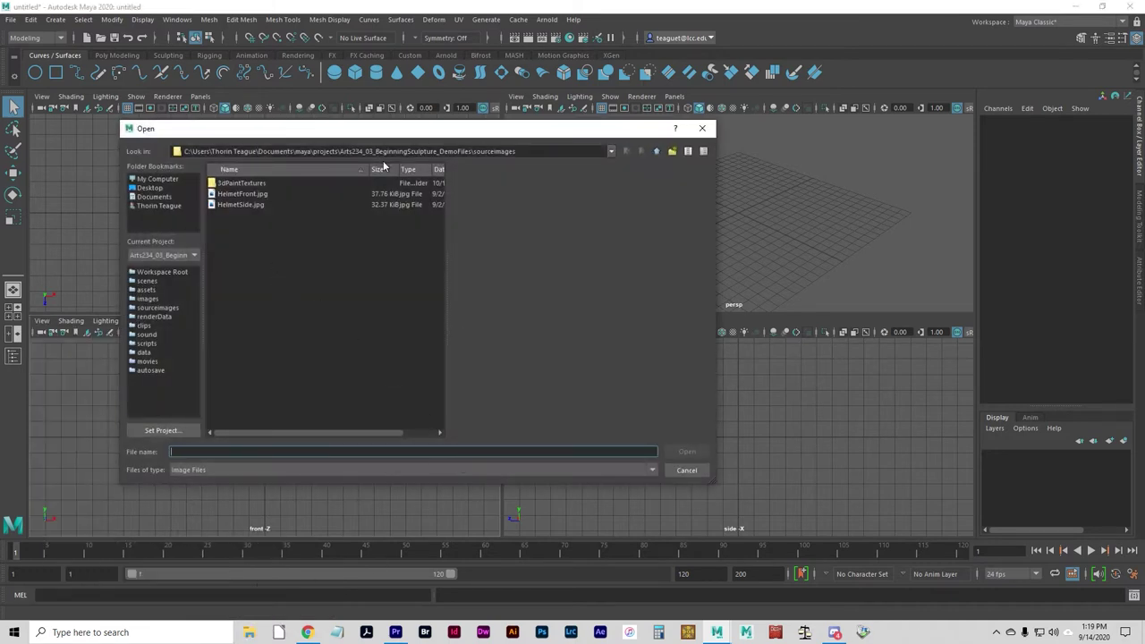
left_click(489, 152)
left_click(496, 150)
left_click(247, 195)
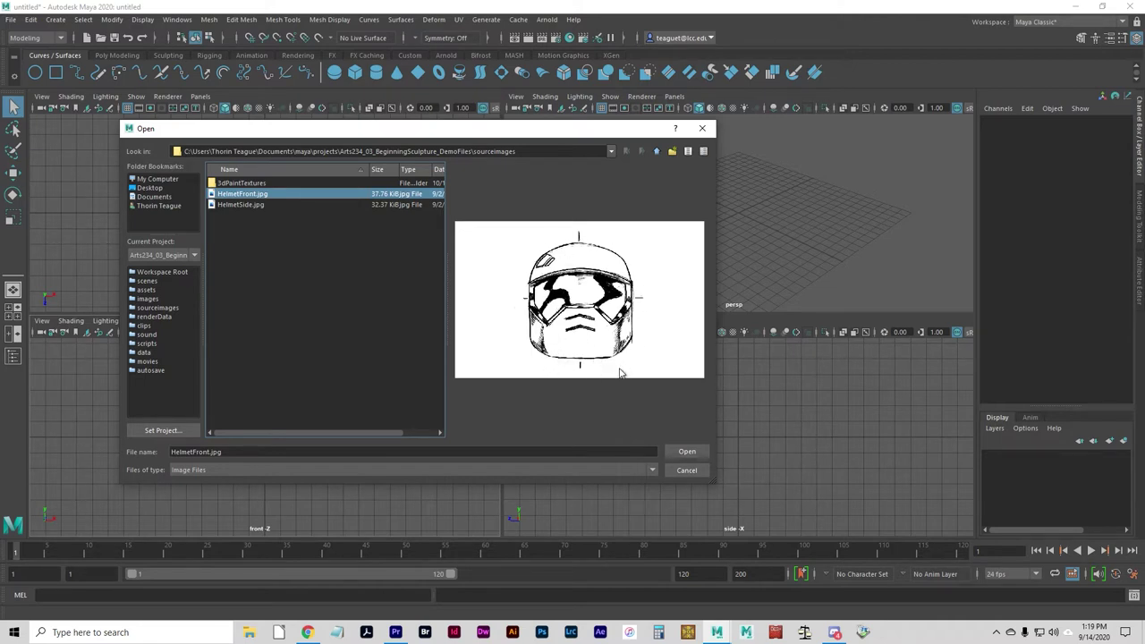
left_click(686, 451)
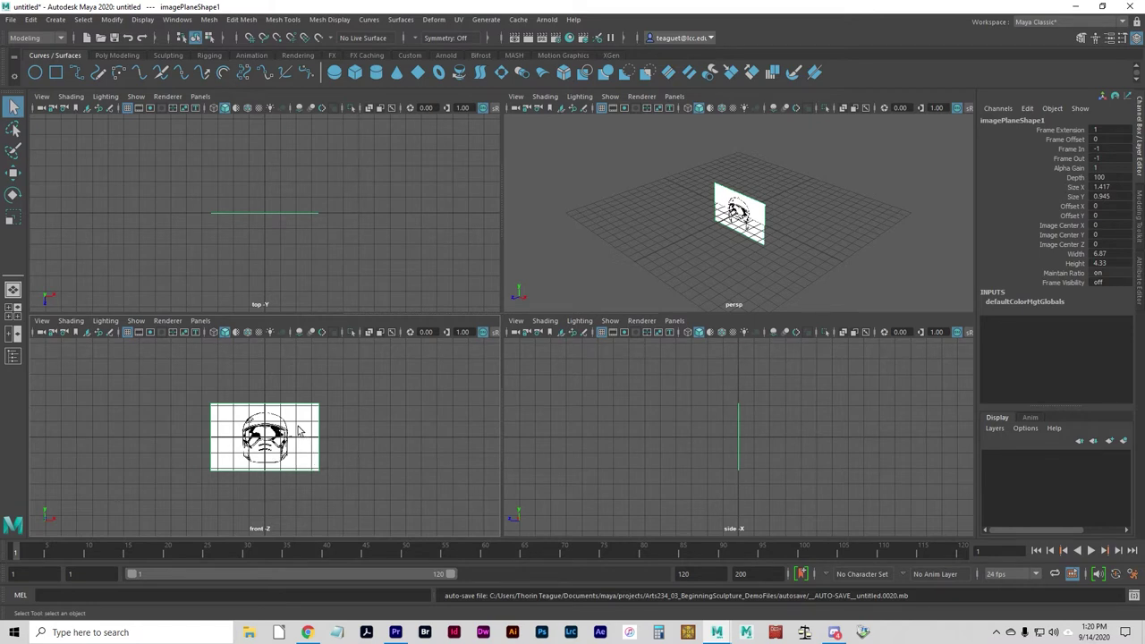
Import HelmetSide.jpg from the sourceimages folder as an image plane in the side view
left_click(628, 407)
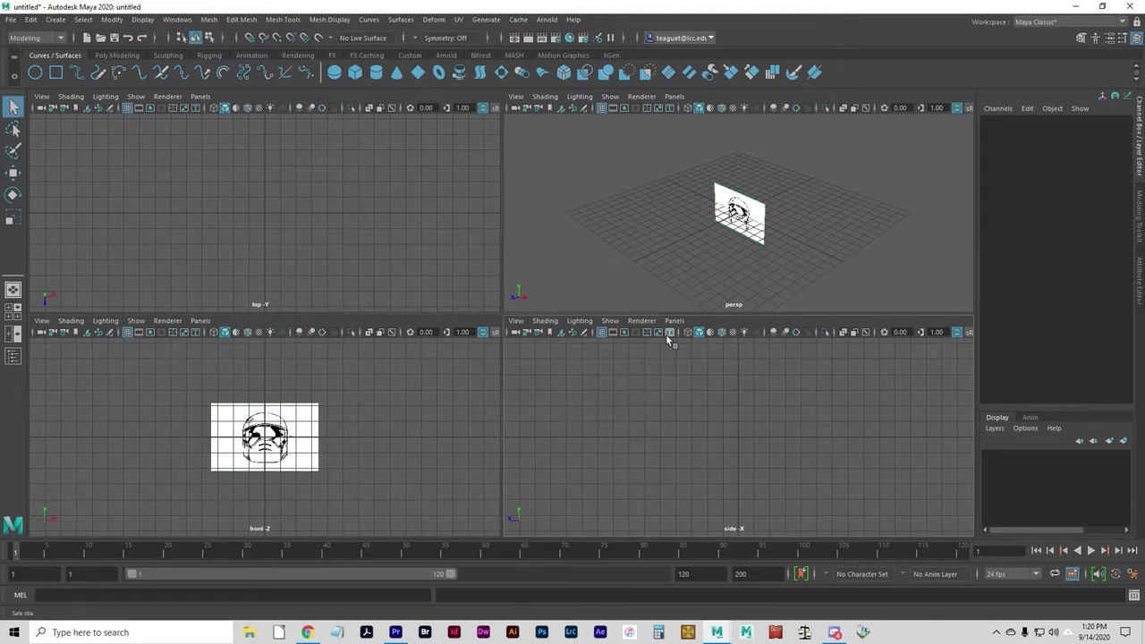
left_click(516, 320)
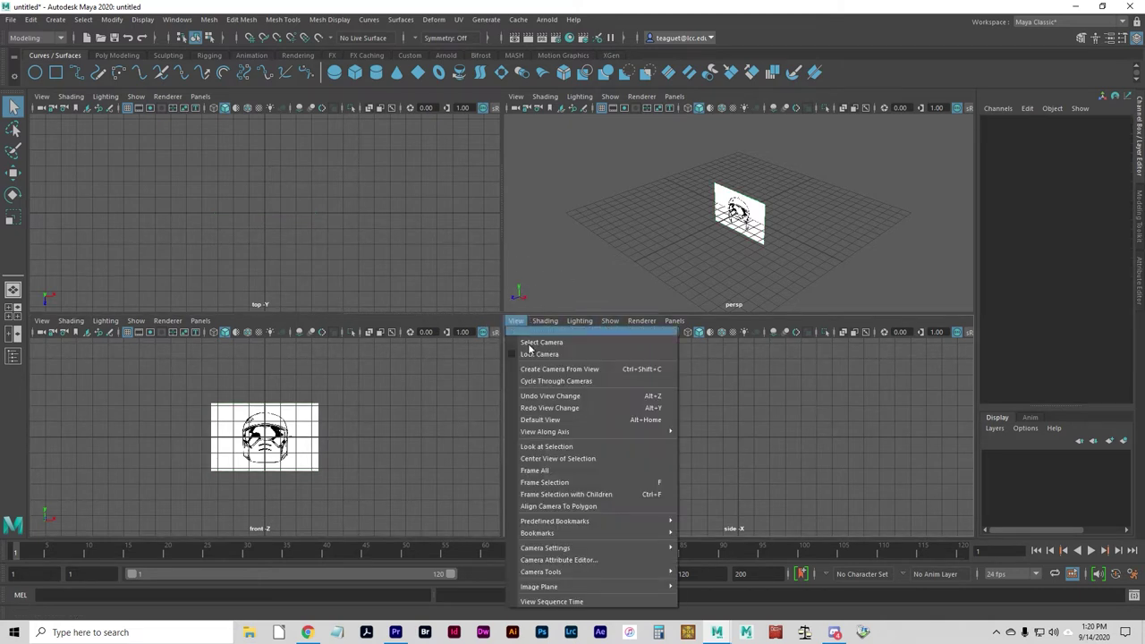
mouse_move(605, 589)
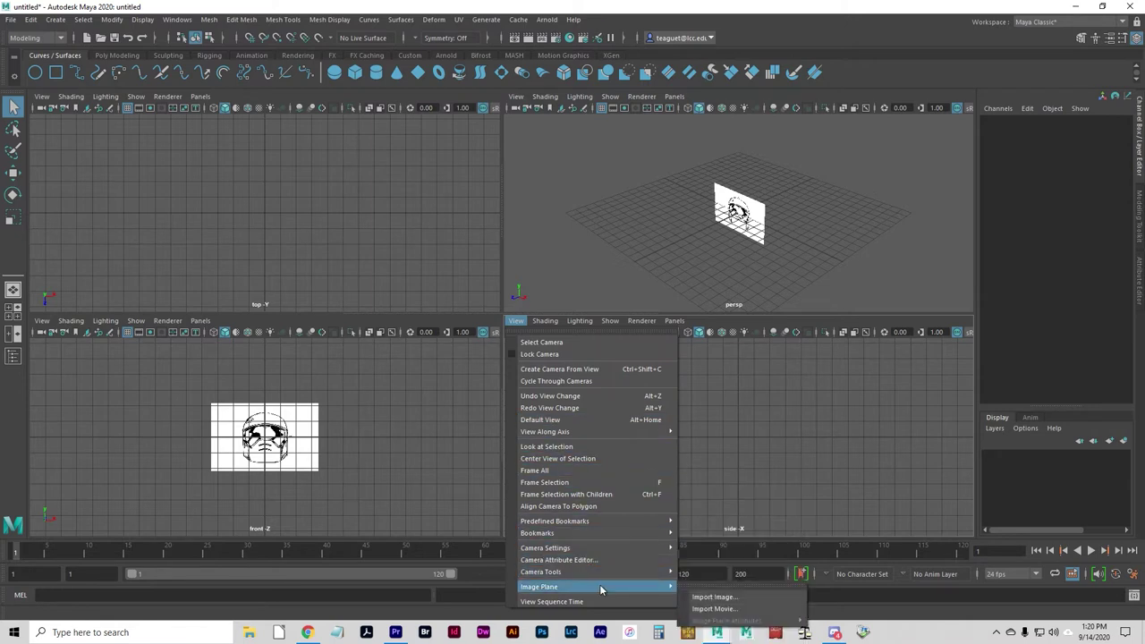
left_click(715, 596)
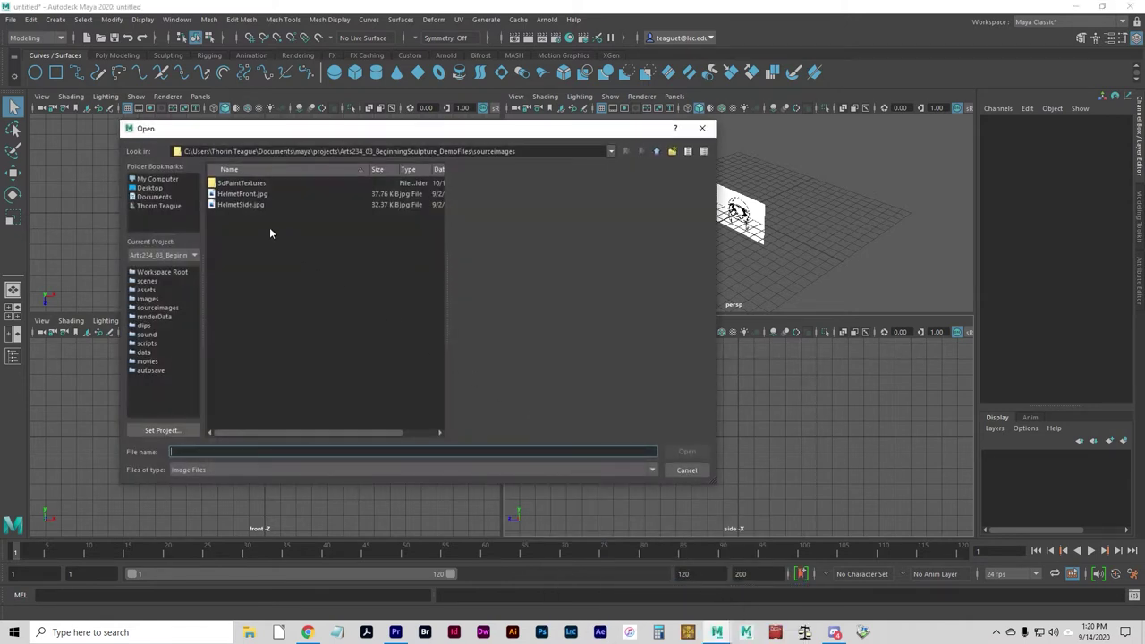
left_click(250, 204)
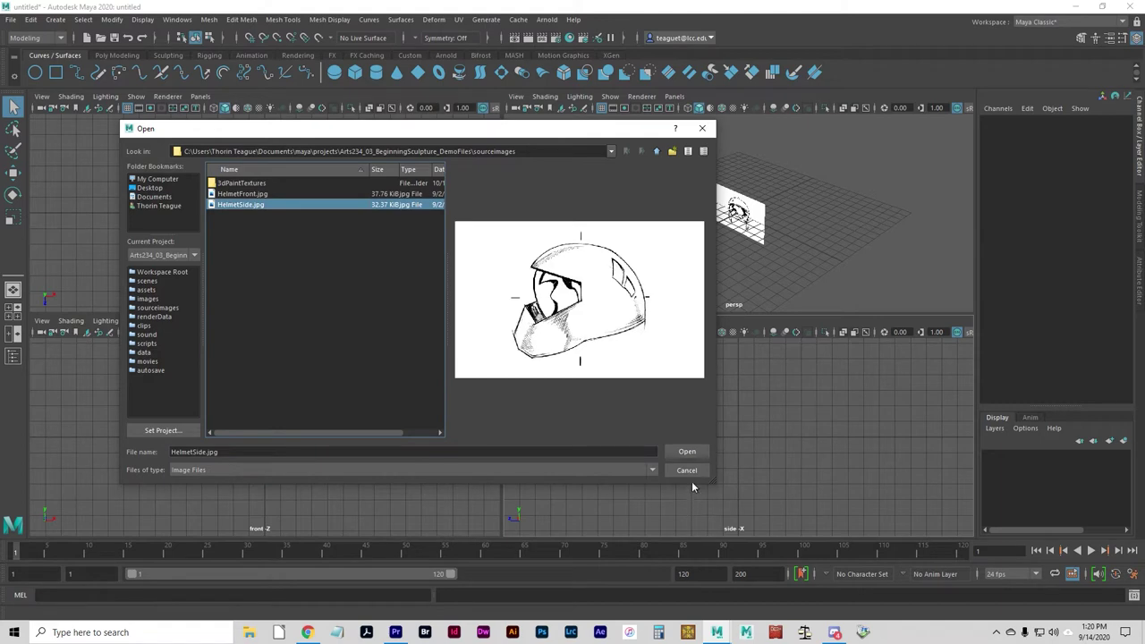
left_click(687, 454)
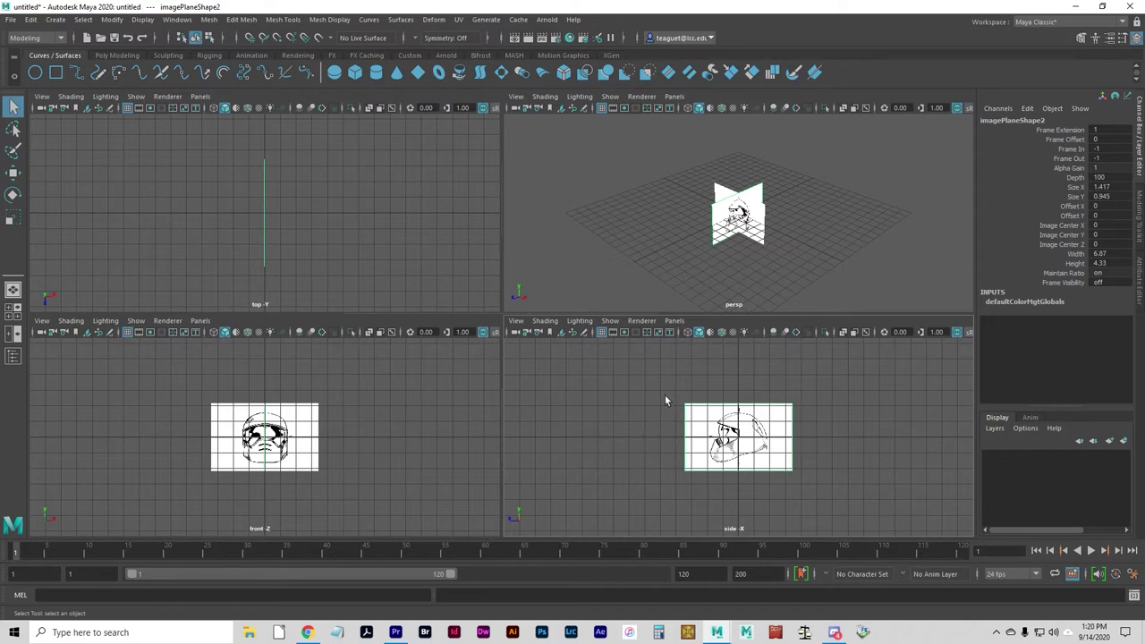
Select both helmet image planes and set their Scale X, Y and Z to 4.44
left_click(722, 230)
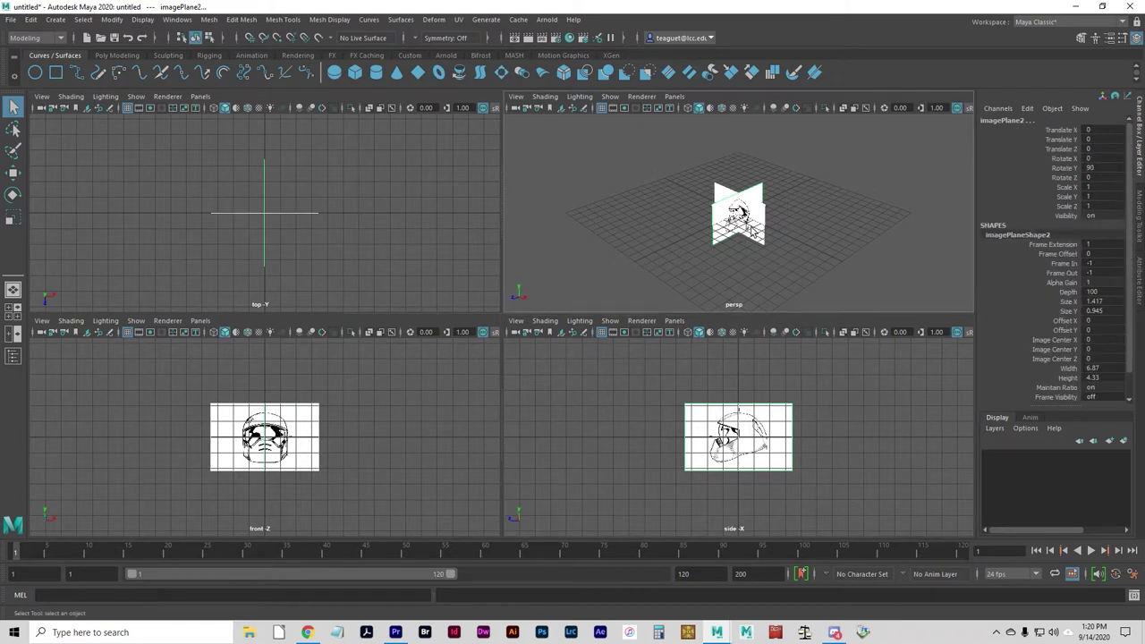
left_click(1092, 189)
type("4.44")
key("Tab")
type("4.")
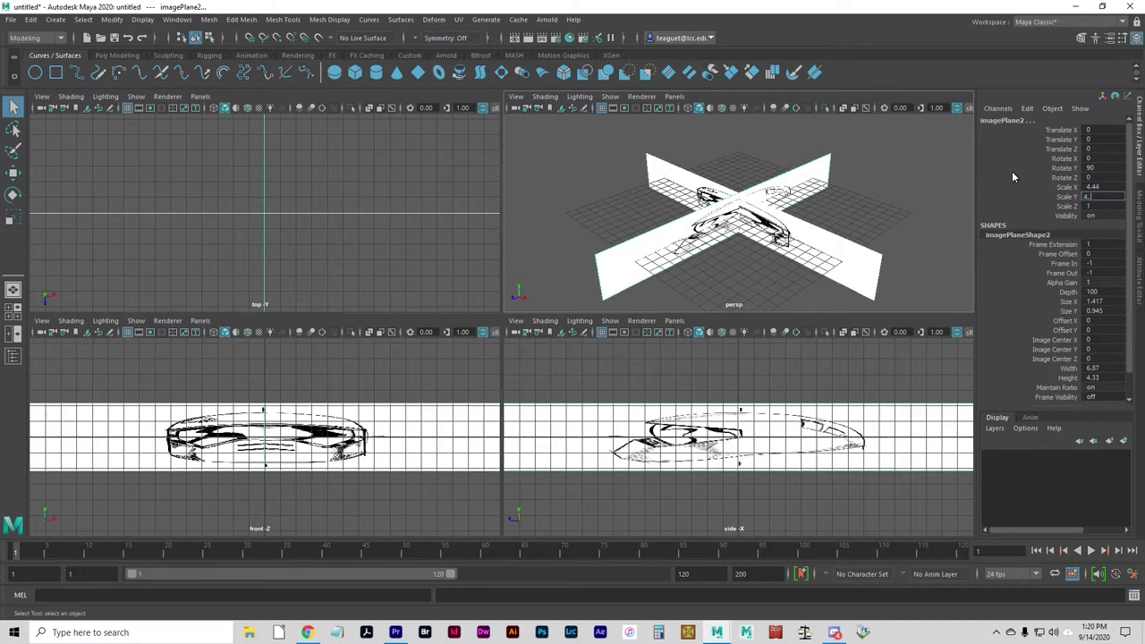
type("44")
key("Tab")
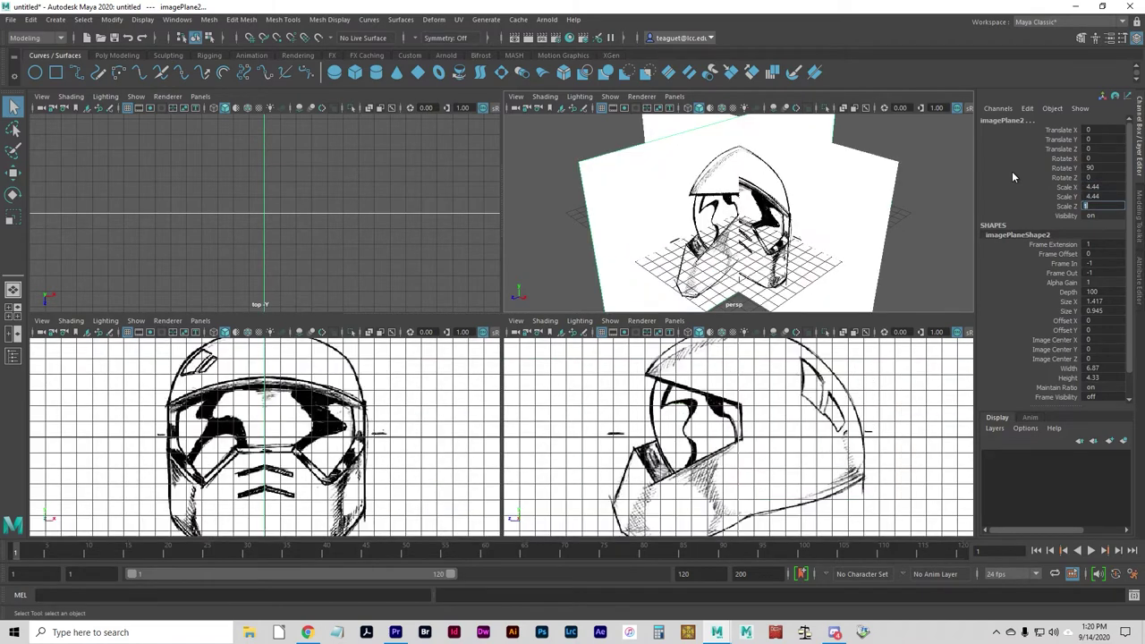
type("4.44")
key("Return")
Set the front helmet image plane's Alpha Gain to 0.25 to make it semi-transparent
left_click(886, 212)
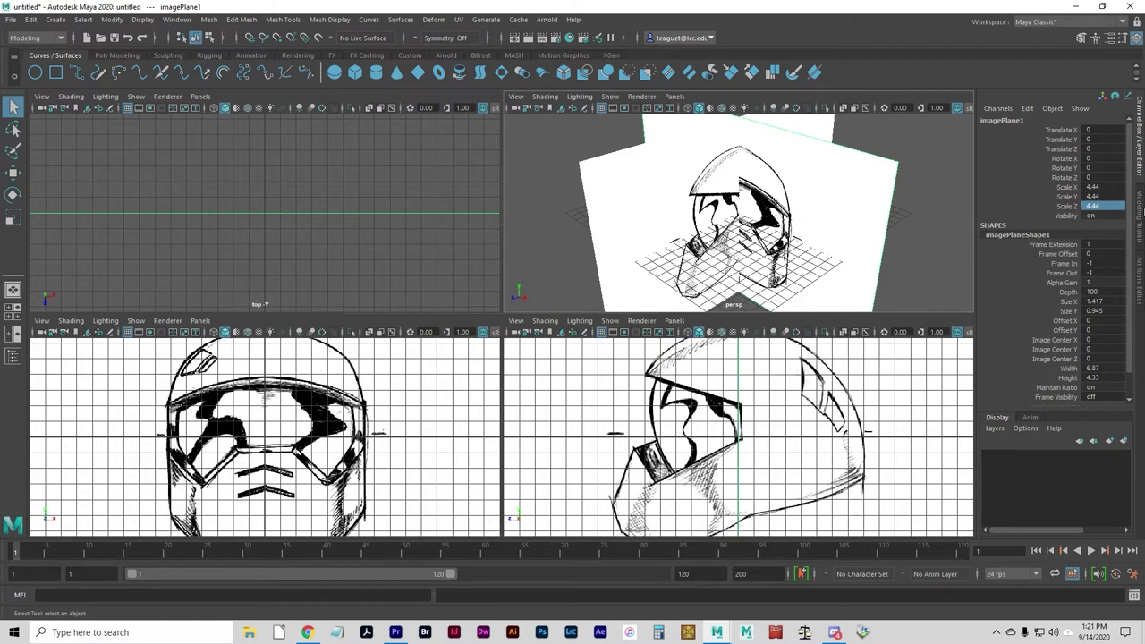
scroll(1027, 327, "down", 1)
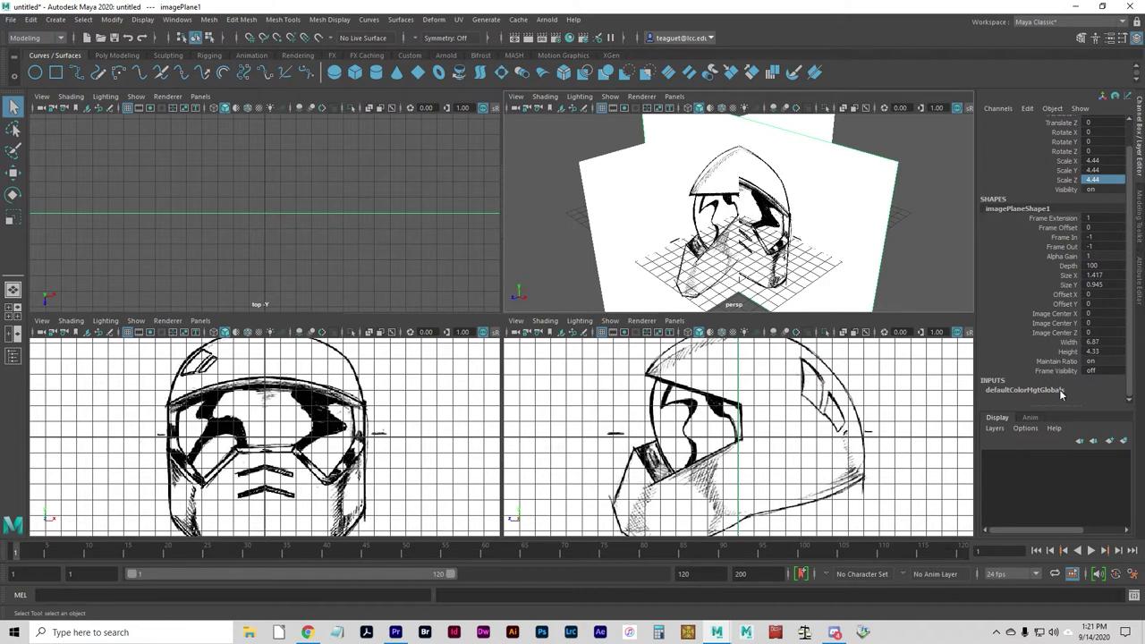
left_click(1026, 391)
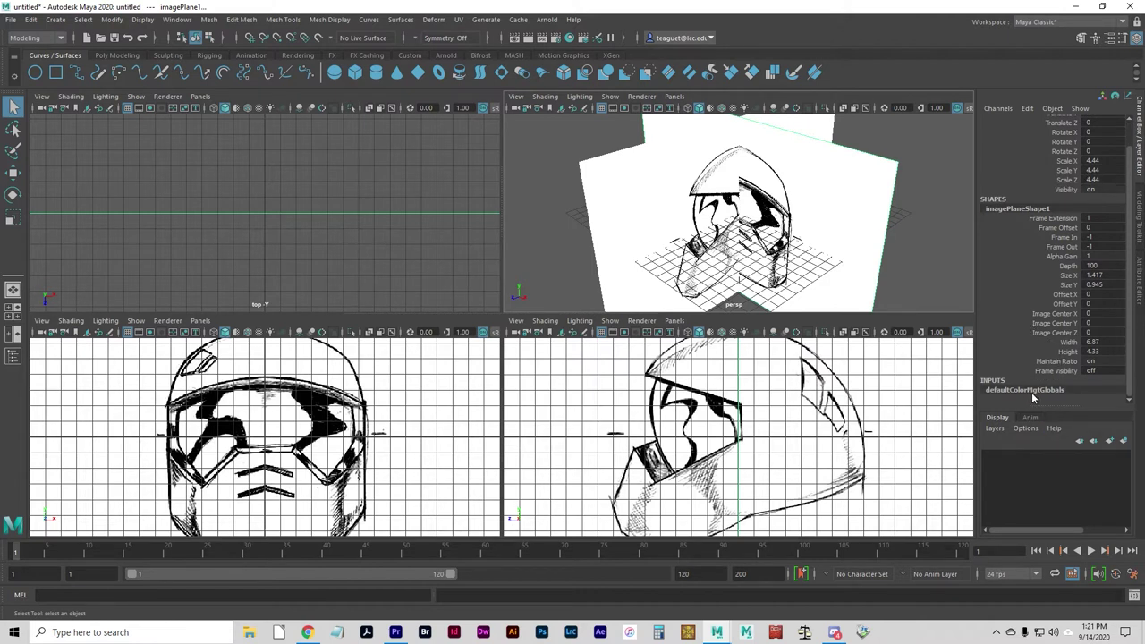
double_click(1031, 391)
left_click(1021, 352)
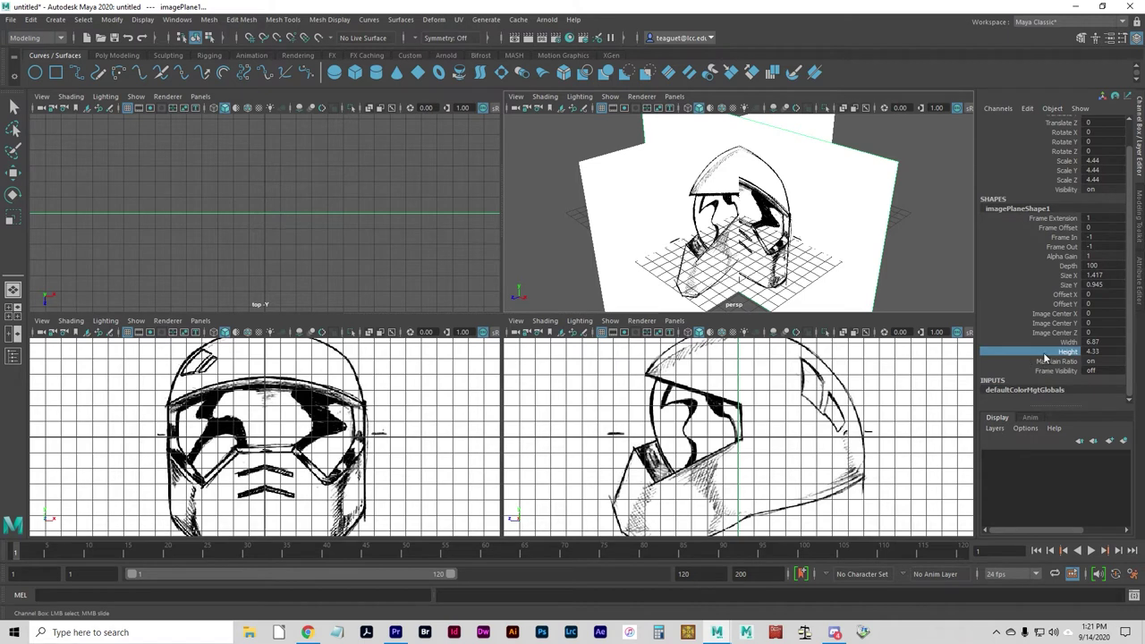
left_click(1061, 259)
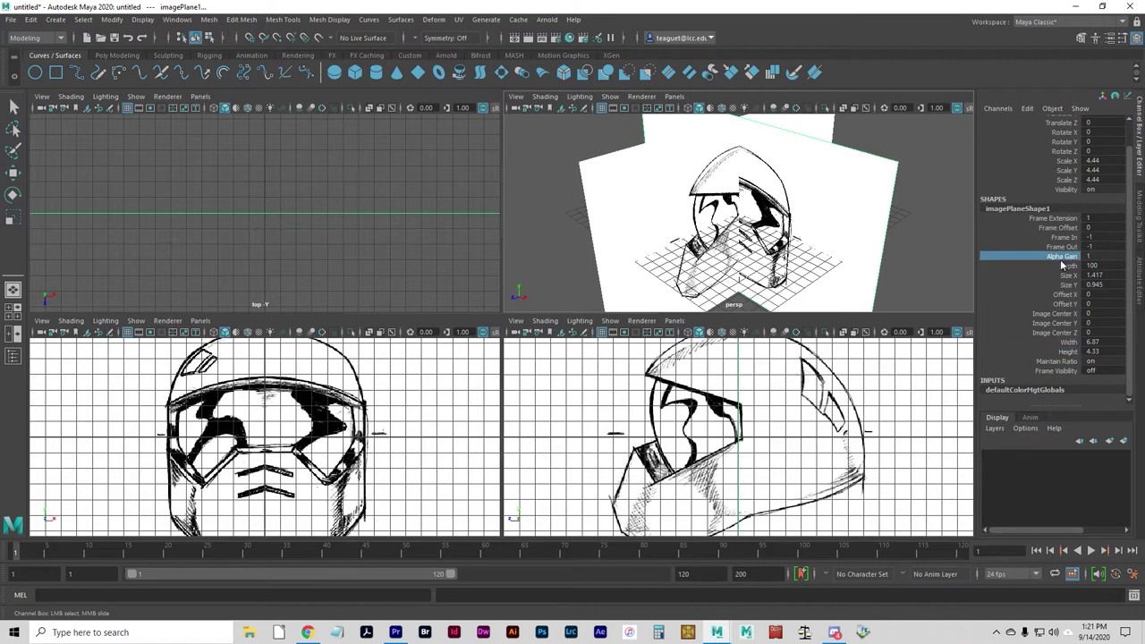
left_click(1074, 259)
left_click(1093, 256)
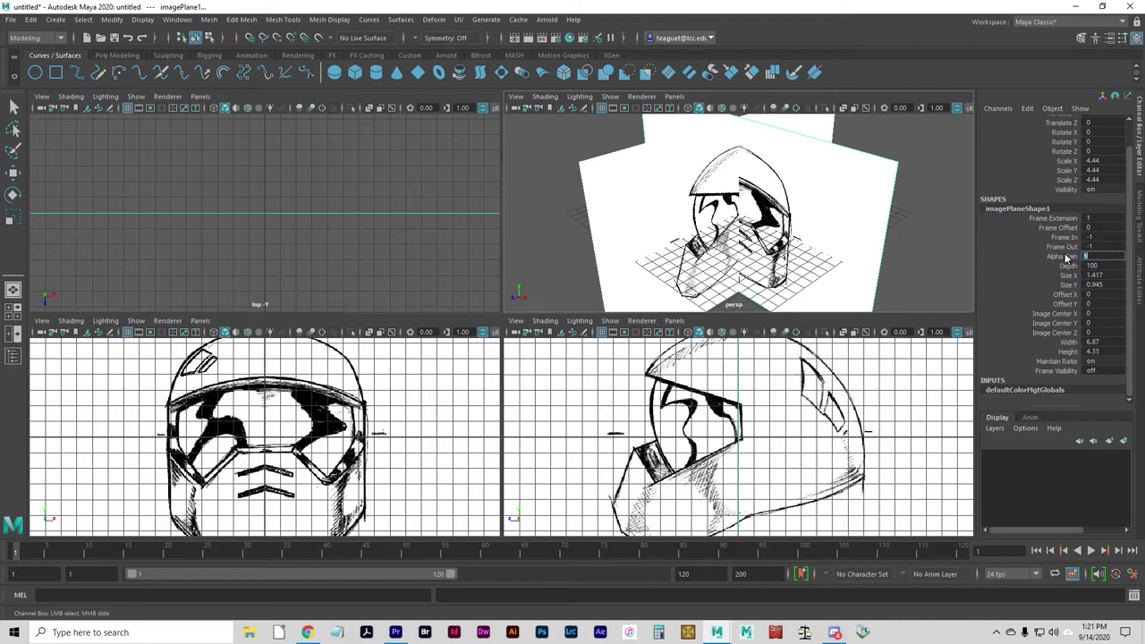
key("super")
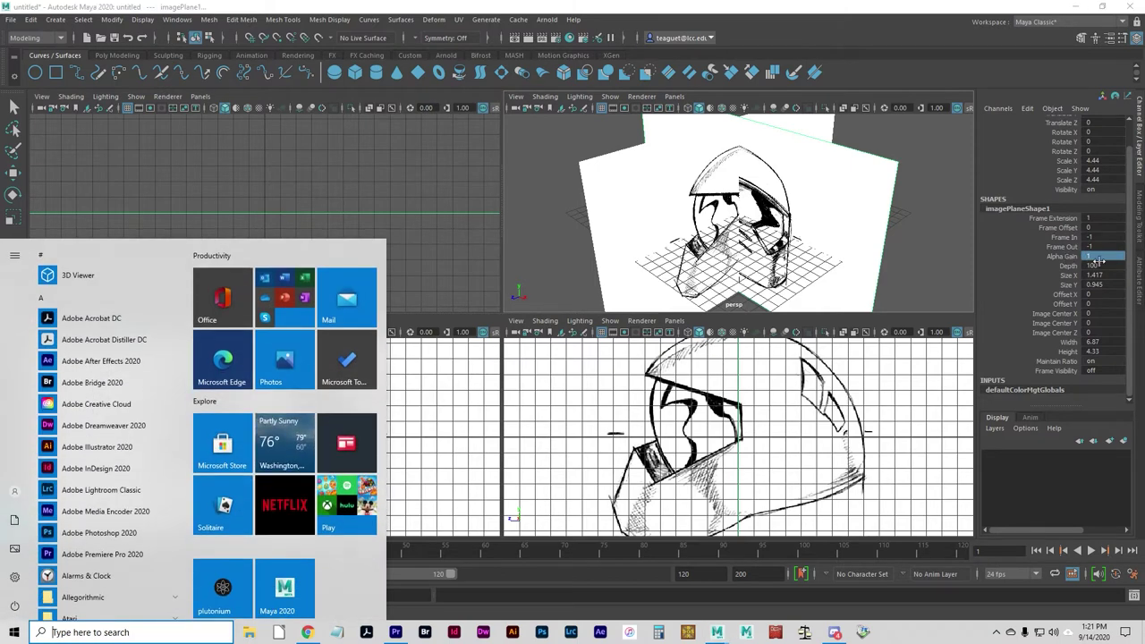
left_click(1104, 257)
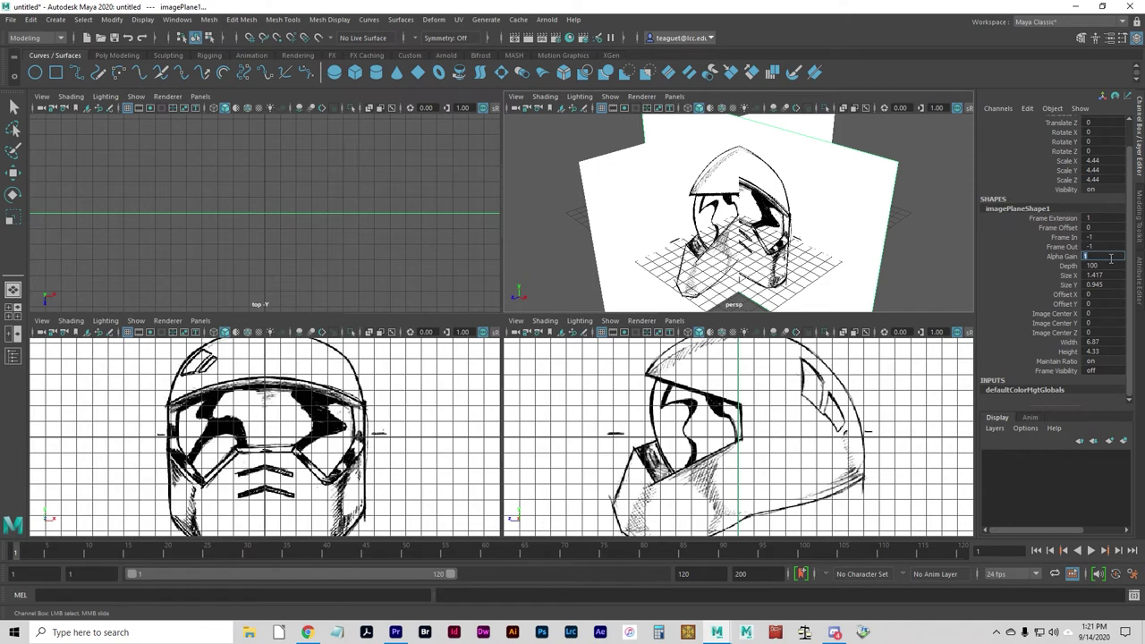
type("0.5")
key("Return")
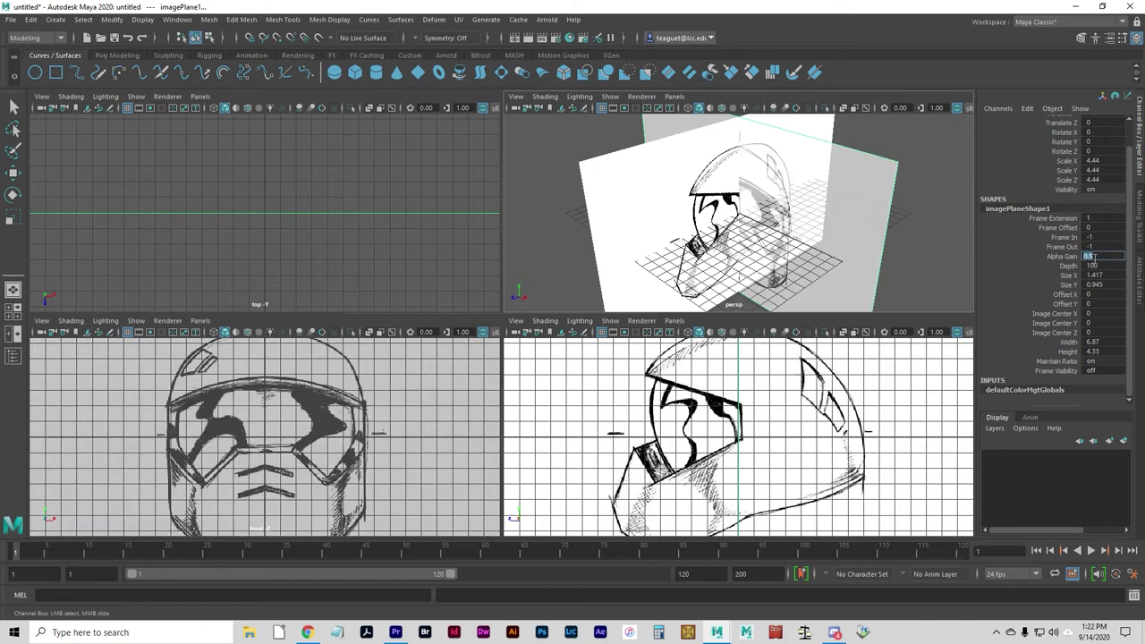
type("0.25")
key("Return")
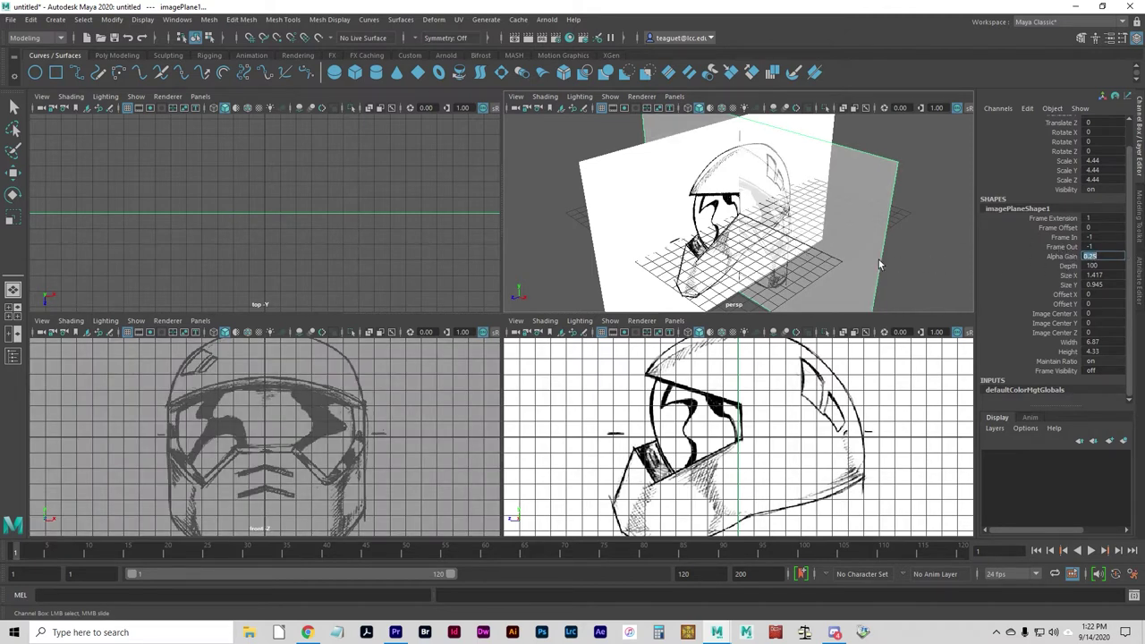
Select the side helmet image plane and set its Alpha Gain to 0.25
key("q")
left_click(639, 242)
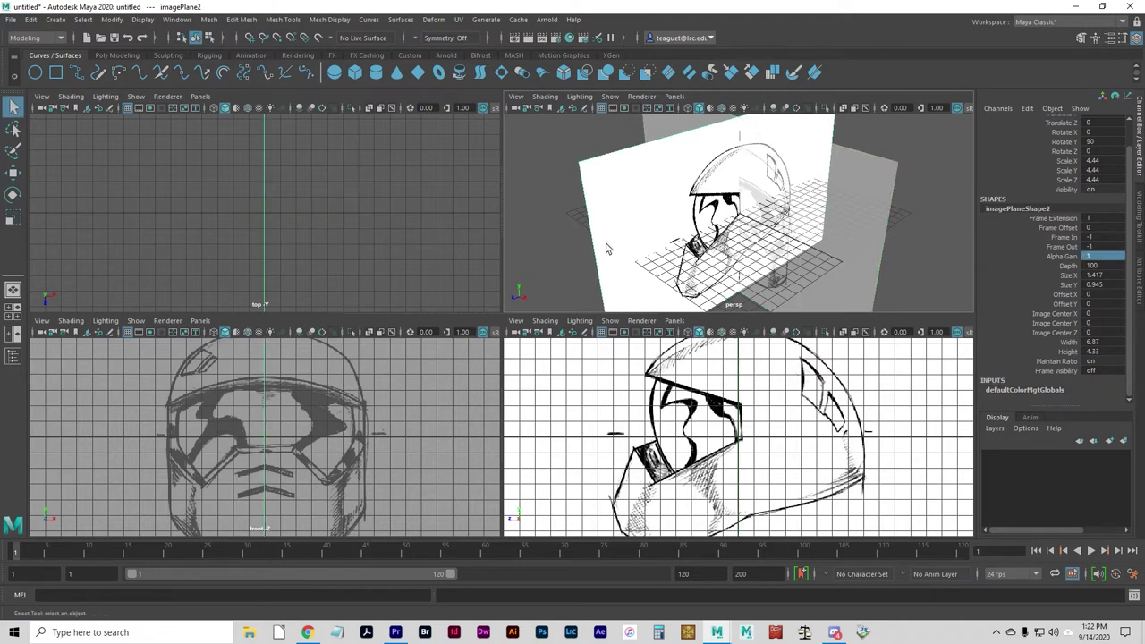
left_click(1091, 256)
type("0.25")
key("Return")
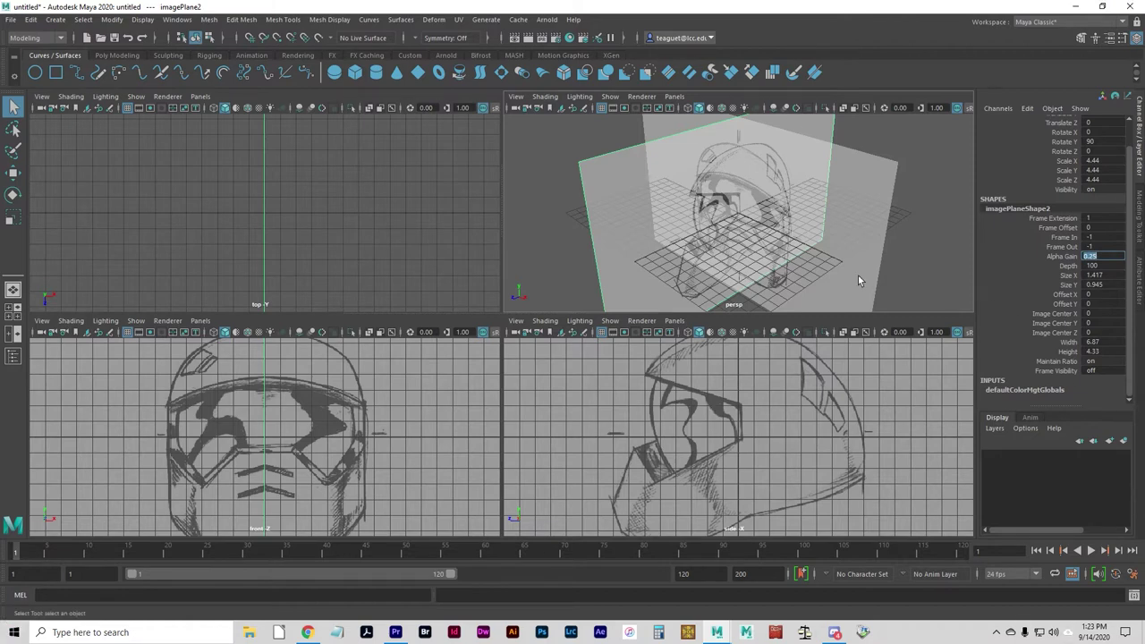
Hide image planes in the perspective and top views, keeping them in the front and side views
left_click_drag(662, 233, 722, 223, "alt")
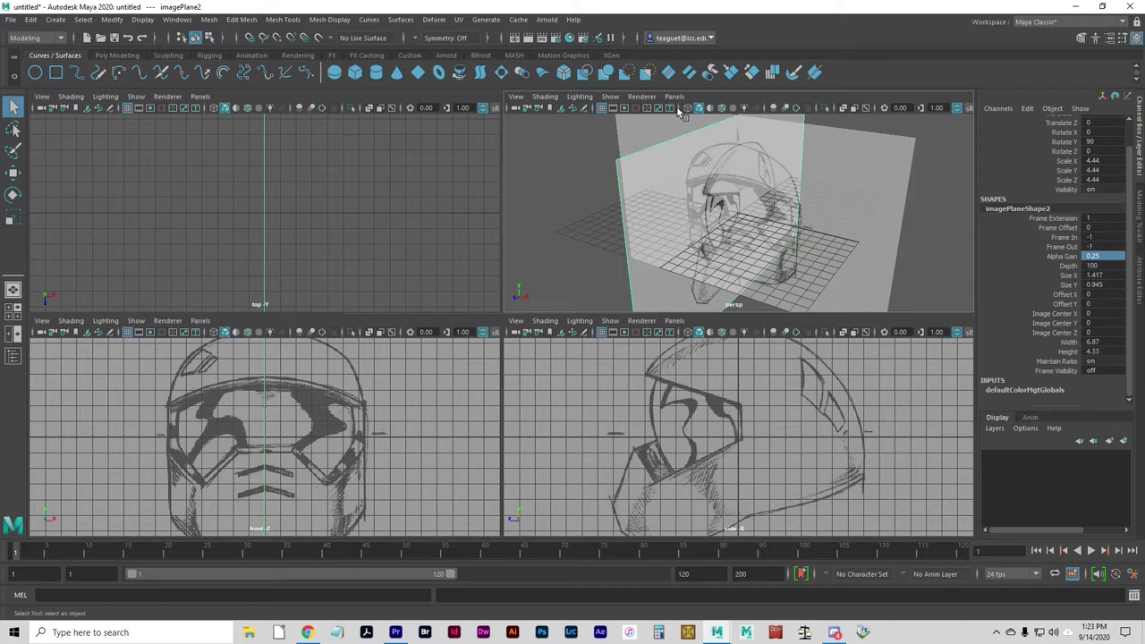
left_click(606, 96)
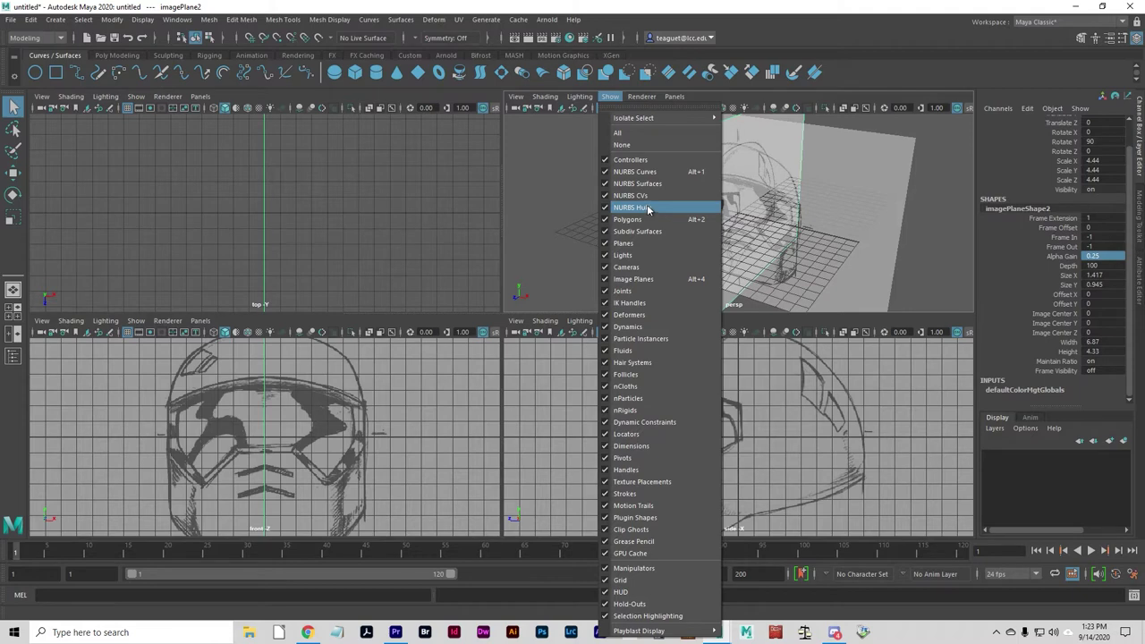
left_click(623, 279)
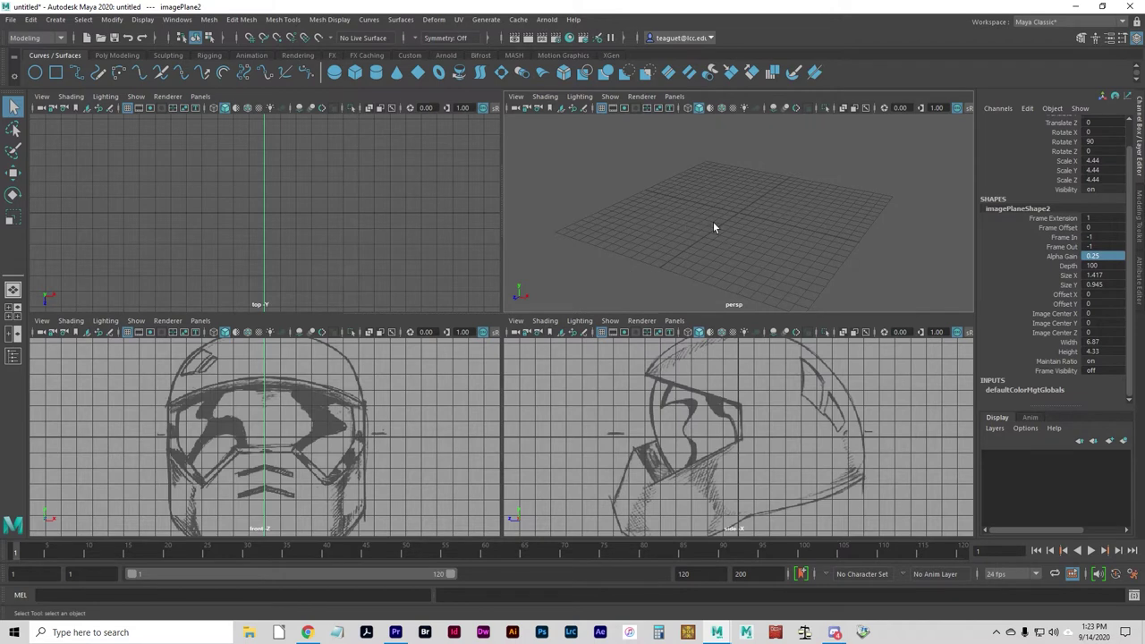
left_click(333, 236)
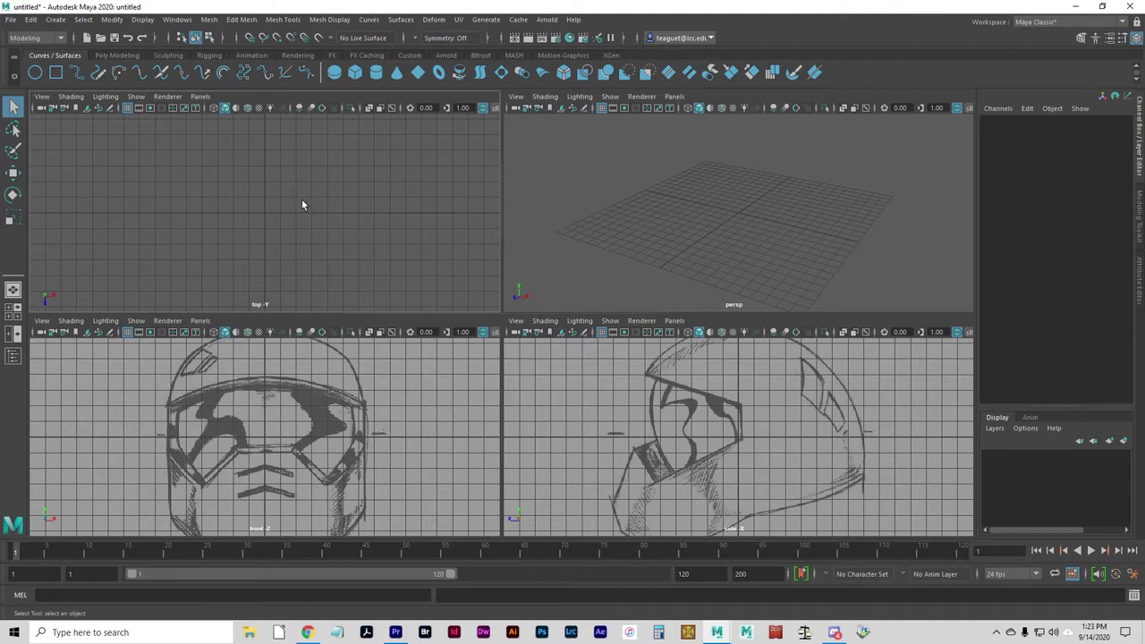
left_click(141, 97)
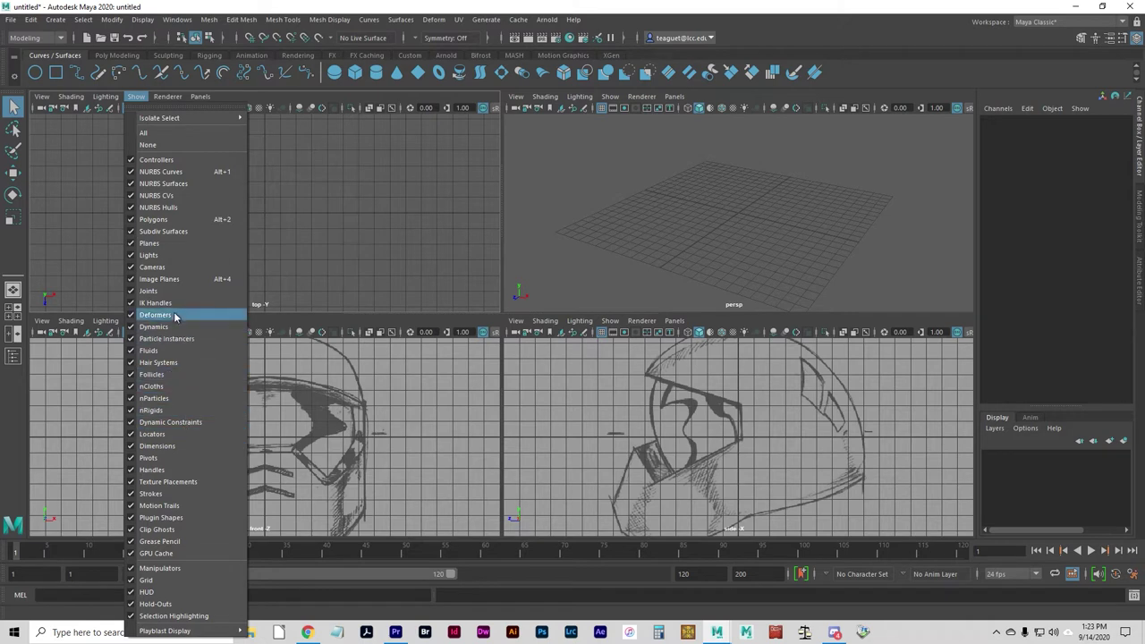
left_click(169, 280)
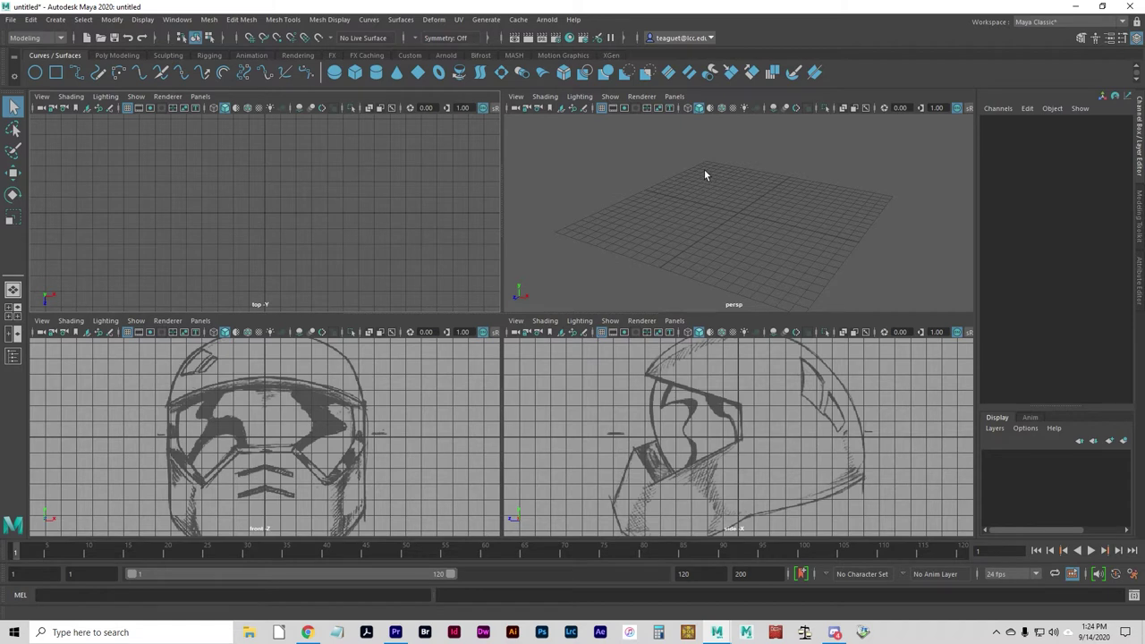
Open the creation options for a polygon cube and reset them to their defaults
left_click(58, 19)
mouse_move(117, 65)
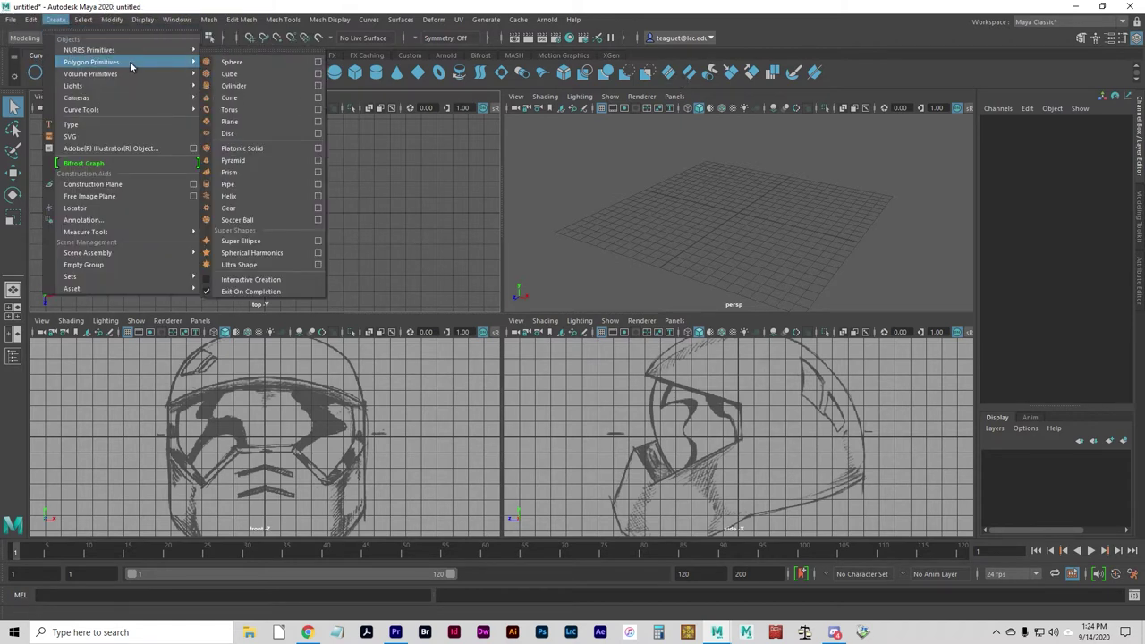
left_click(318, 74)
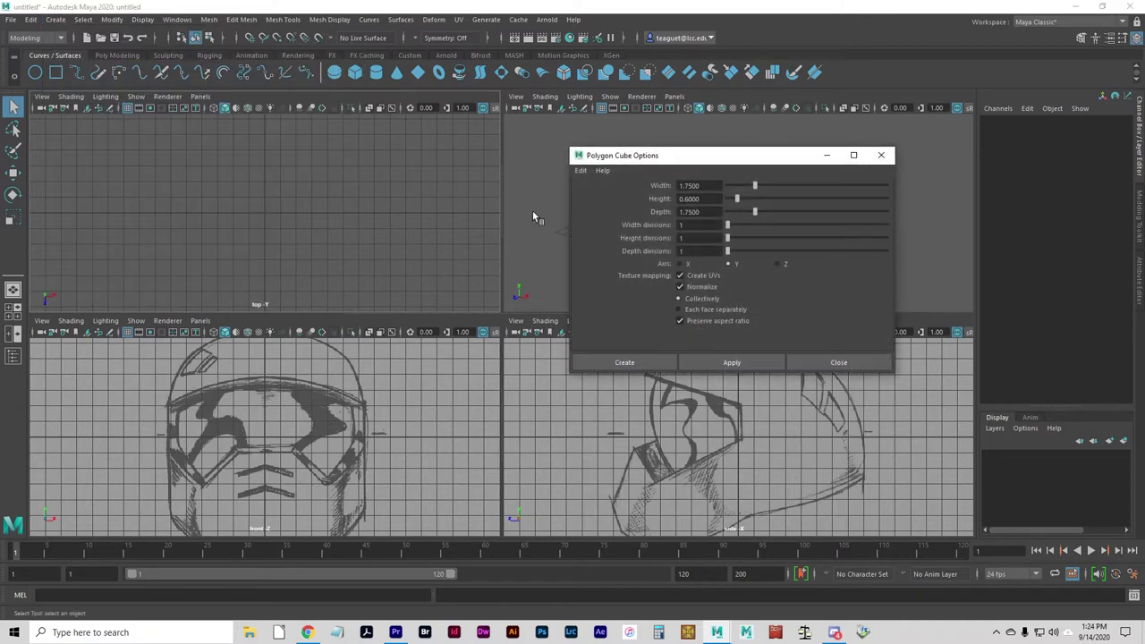
left_click(581, 170)
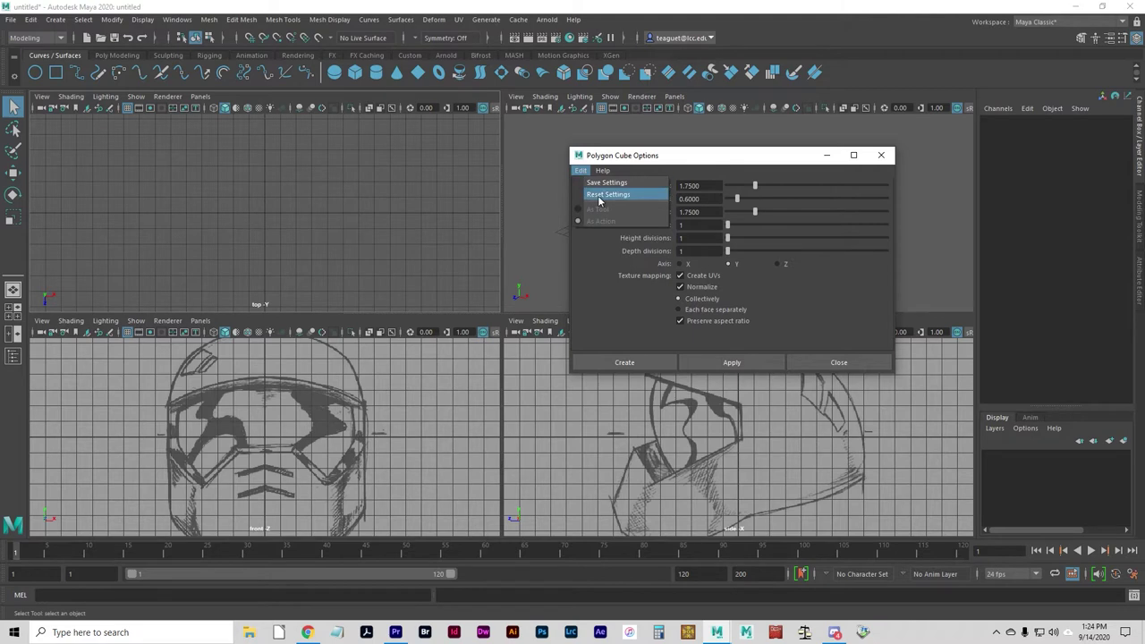
left_click(592, 198)
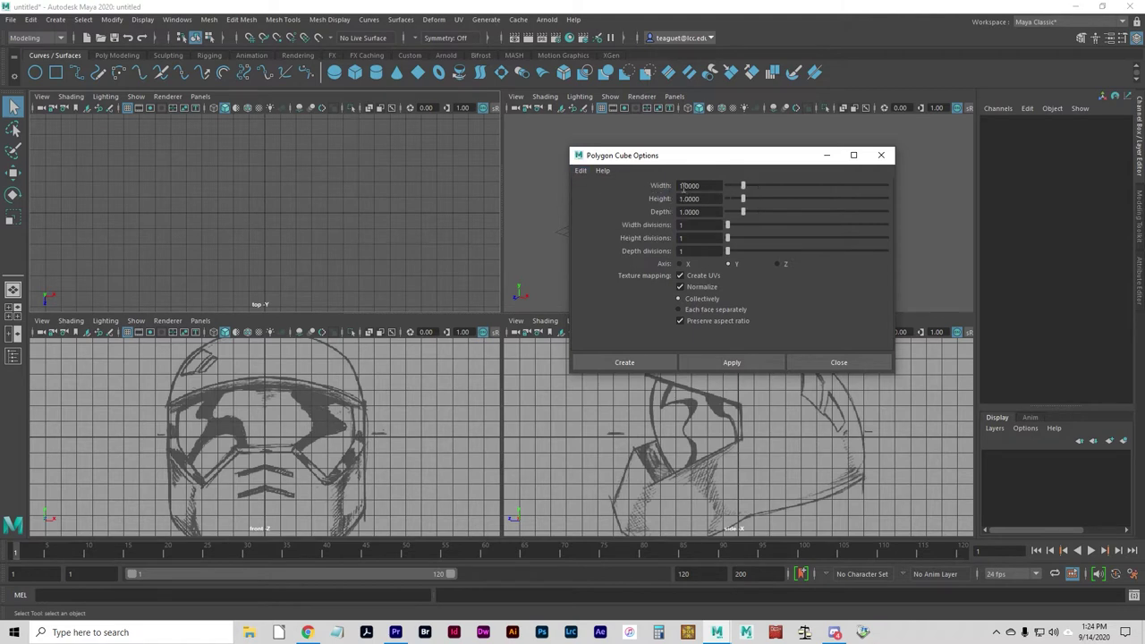
Create a polygon cube with width, height and depth of 14 and 2 height divisions
left_click_drag(684, 186, 709, 184)
type("14")
key("Tab")
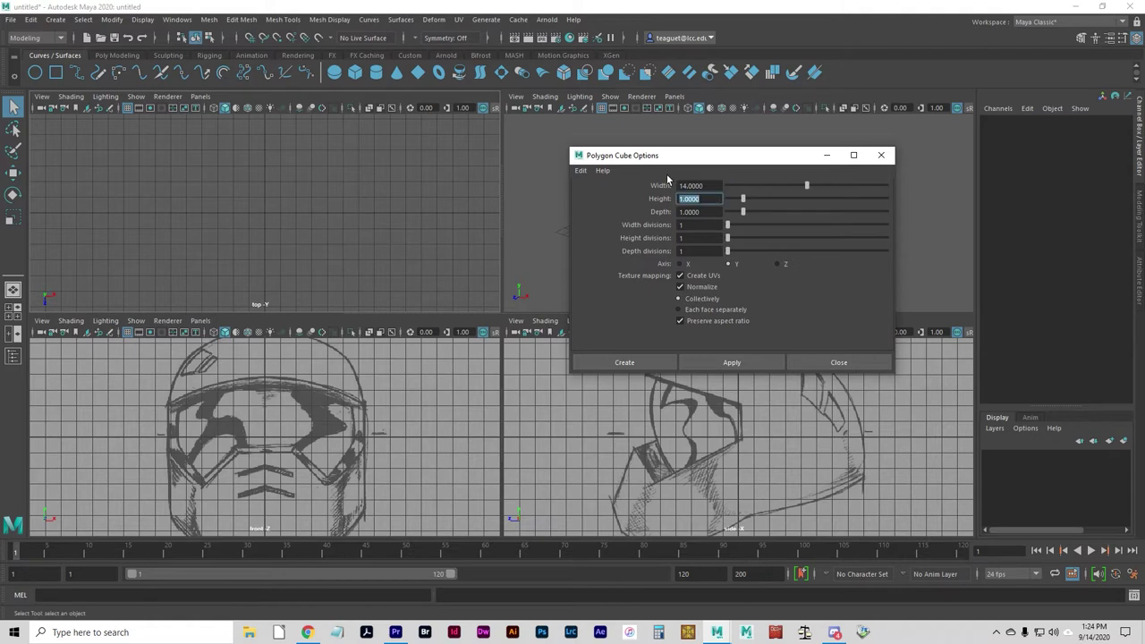
type("14")
key("Tab")
type("14")
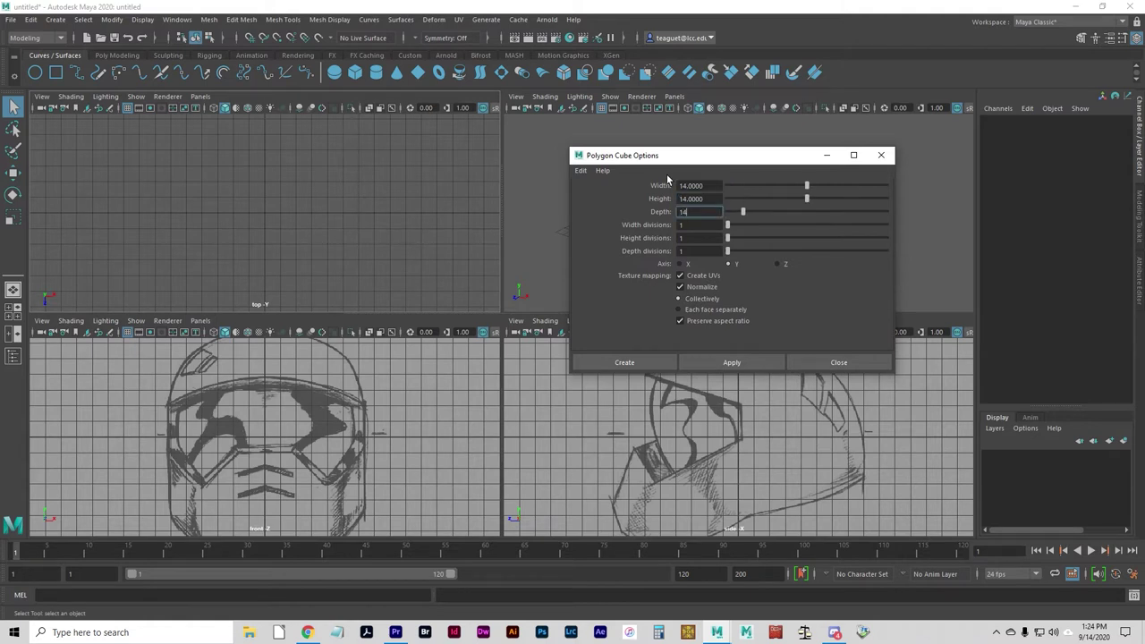
key("Tab")
key("Tab")
type("2")
key("Tab")
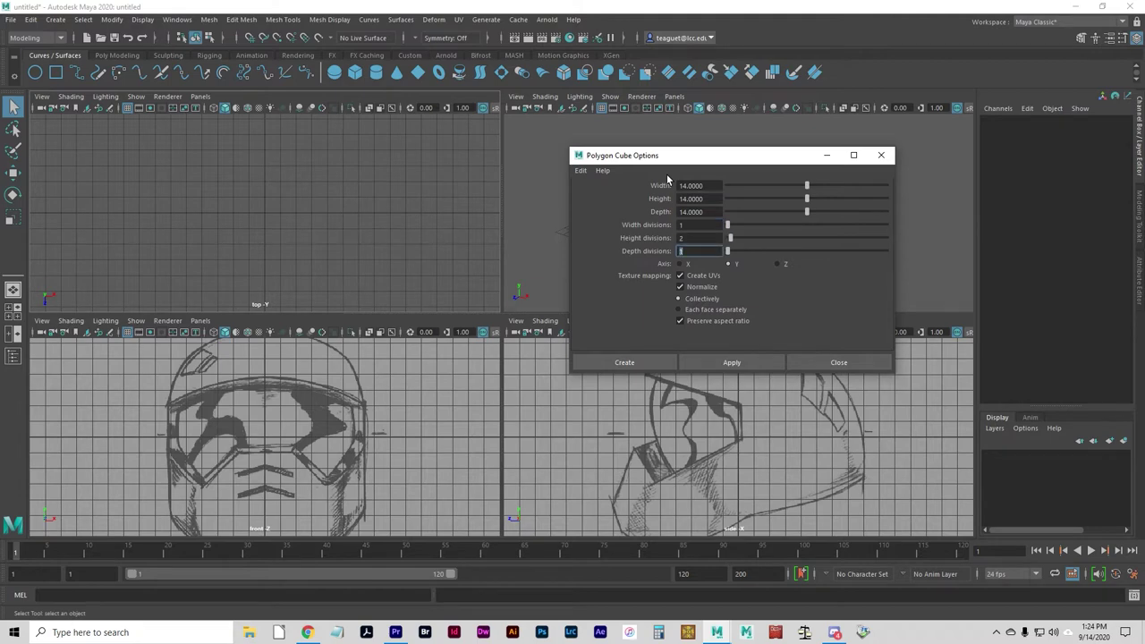
left_click(623, 367)
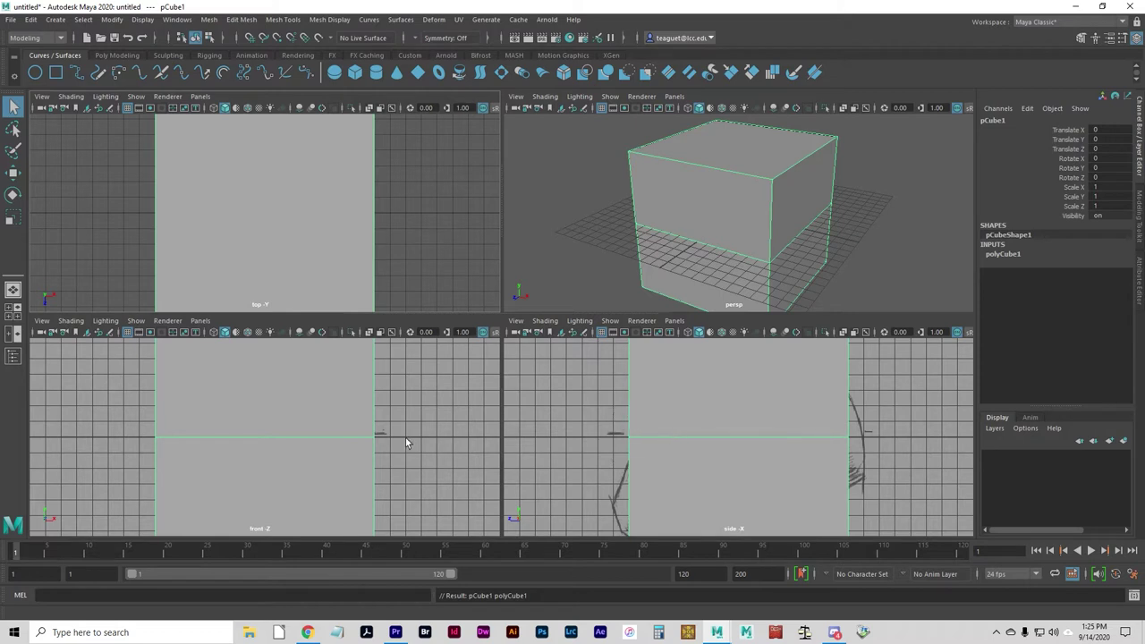
Switch the side, front and top views to wireframe display, leaving the perspective view shaded
key("4")
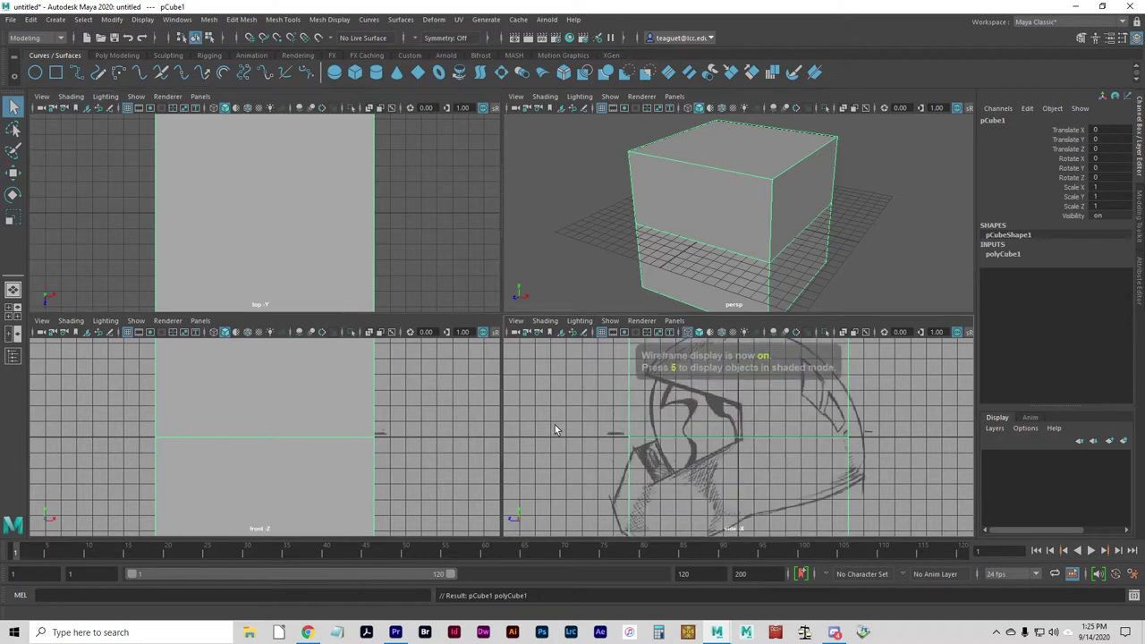
key("4")
key("4")
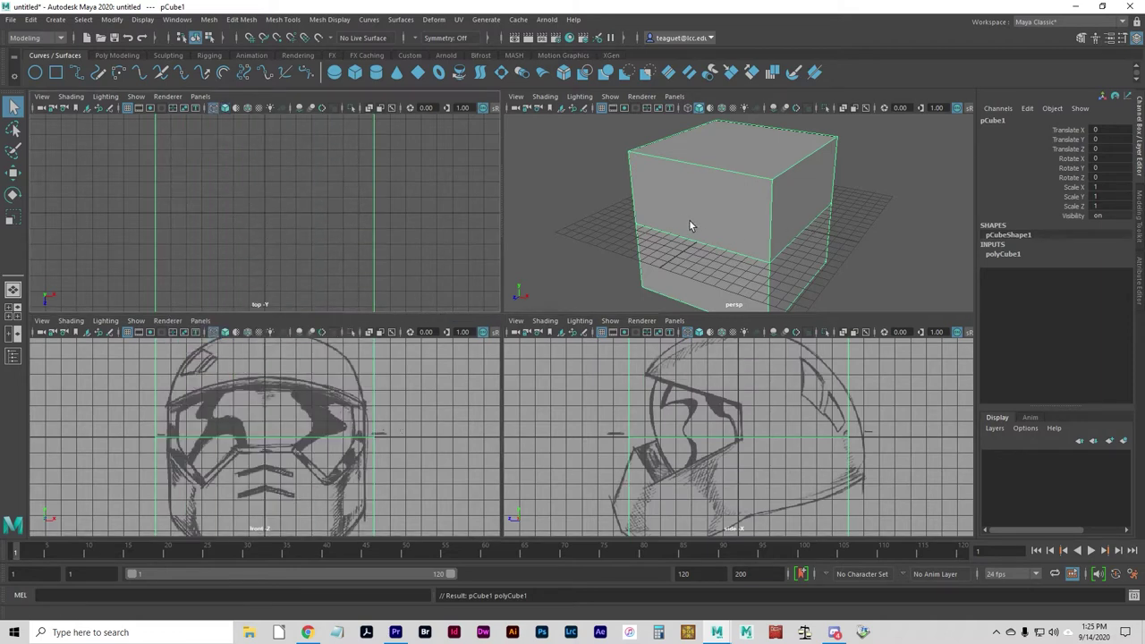
left_click_drag(688, 219, 754, 202, "alt")
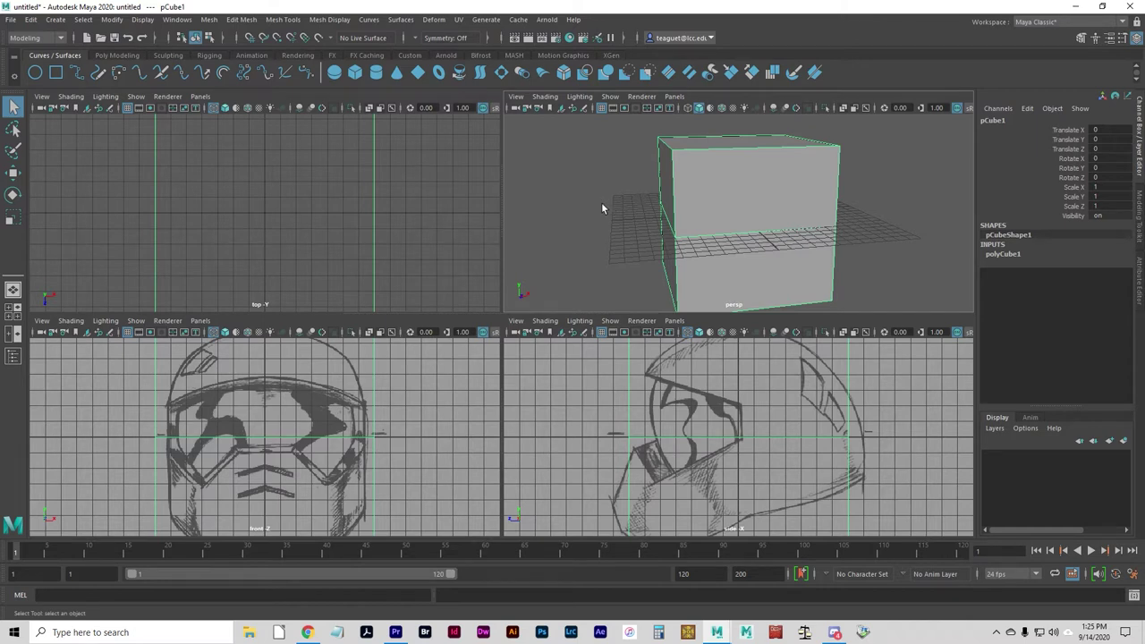
left_click(210, 21)
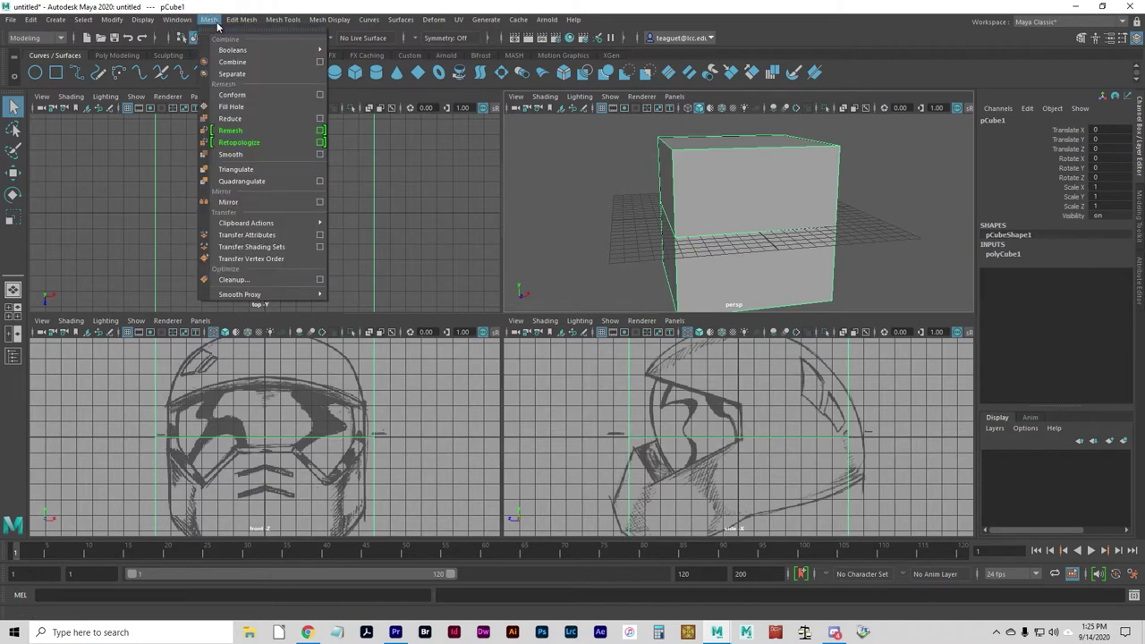
mouse_move(281, 20)
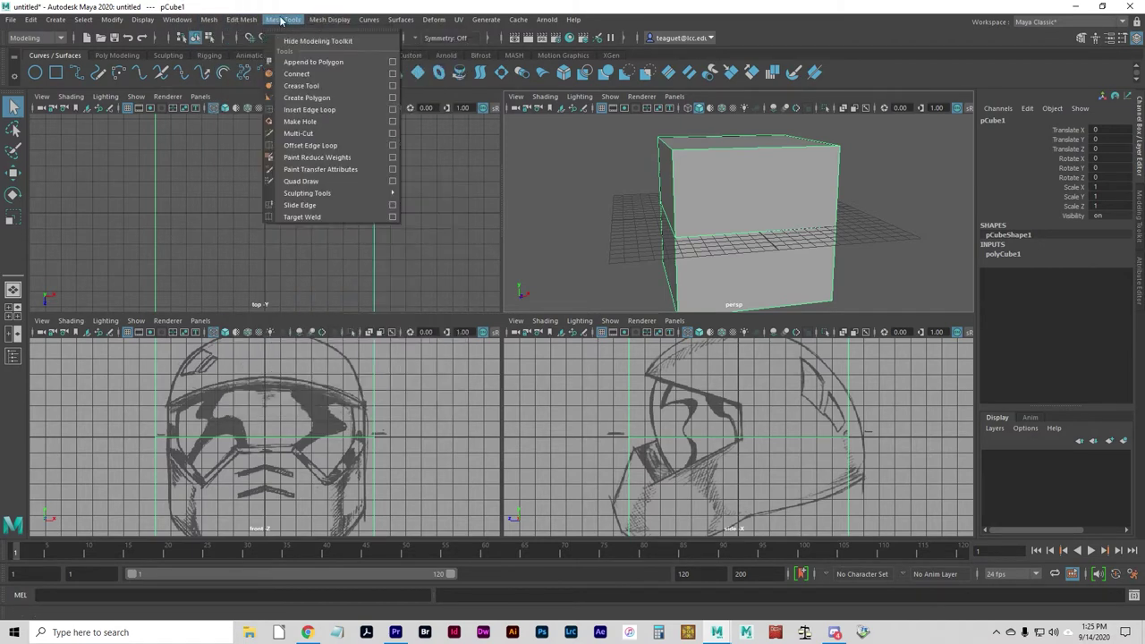
left_click(255, 19)
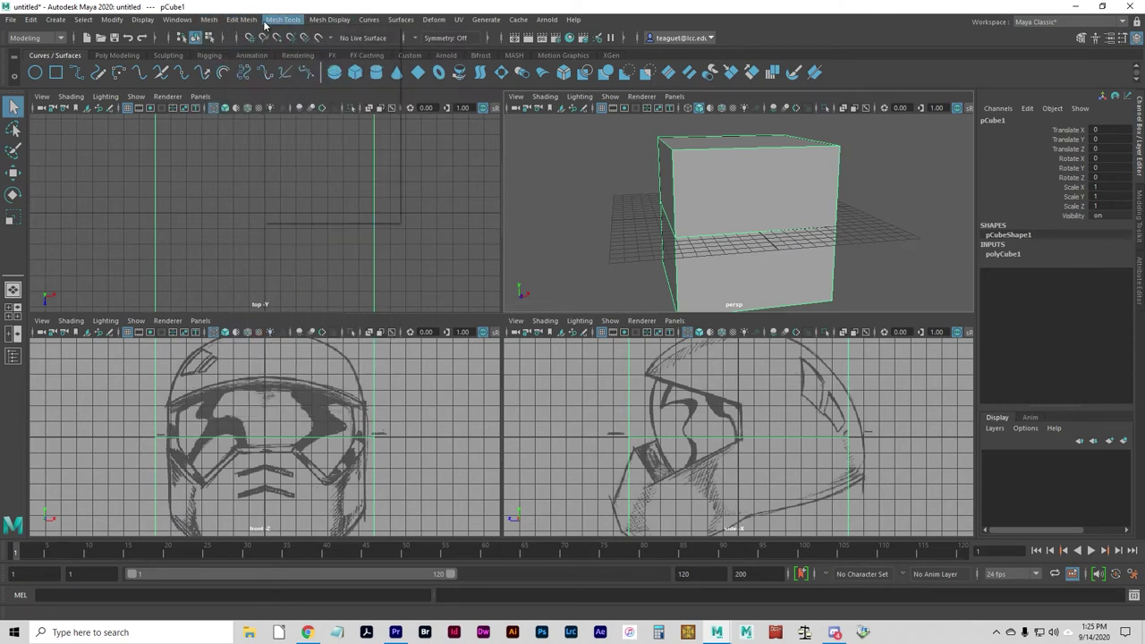
left_click(264, 21)
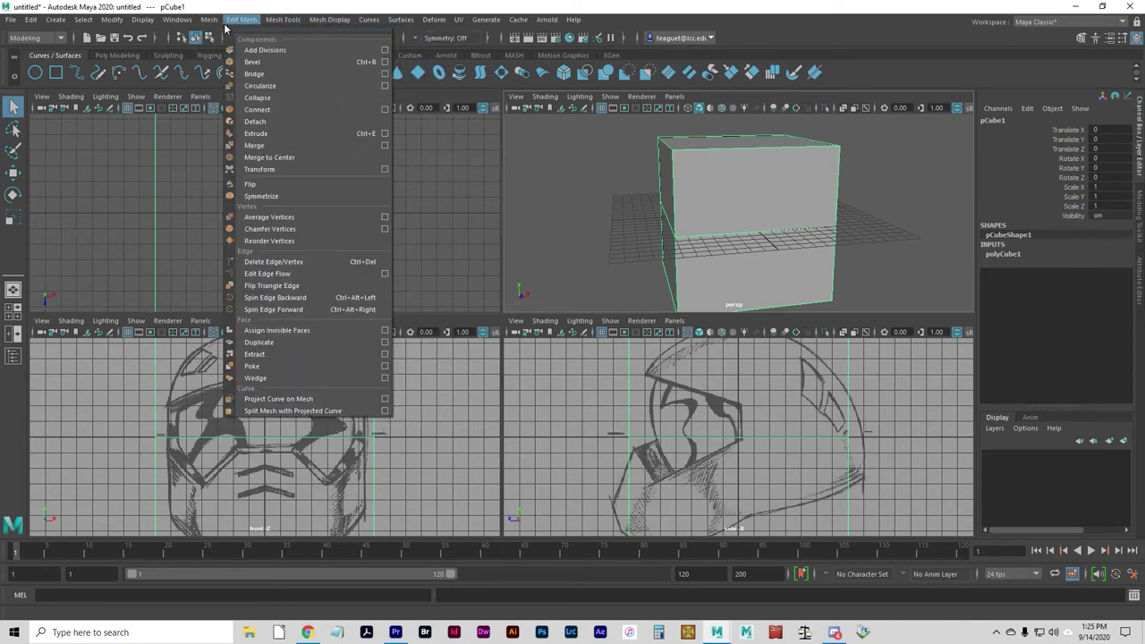
mouse_move(325, 25)
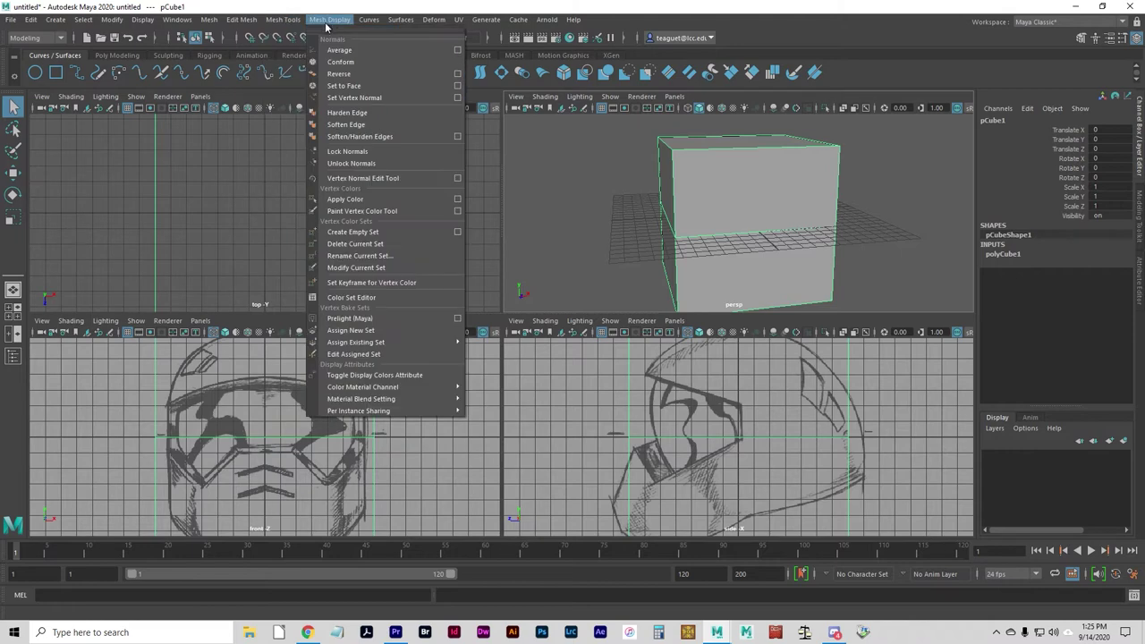
mouse_move(230, 20)
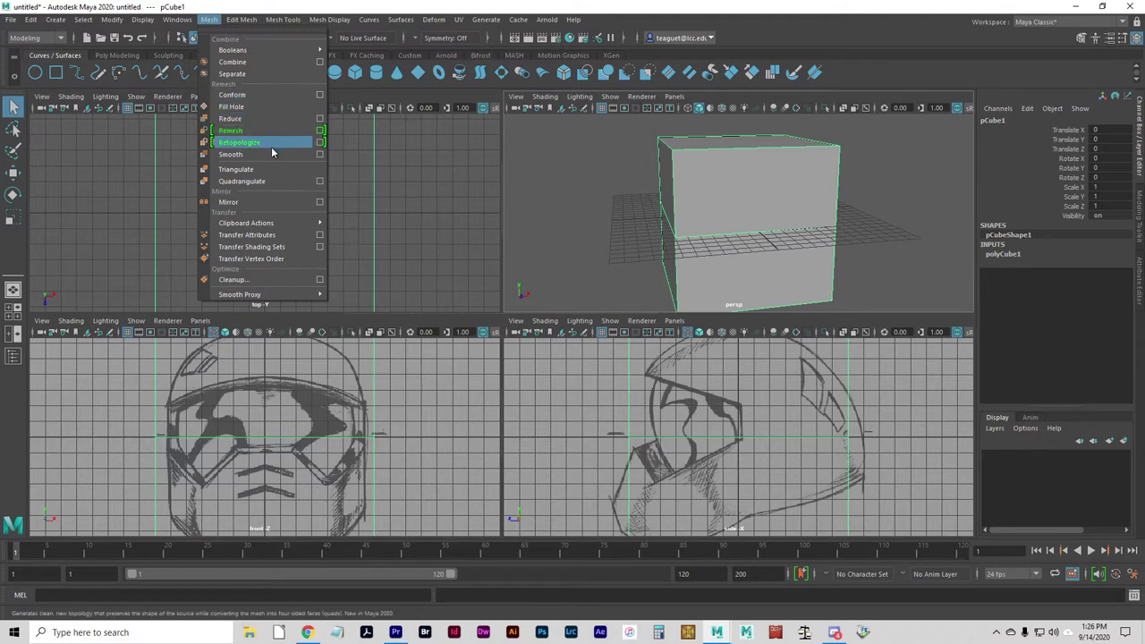
Reset the Smooth options to their defaults and smooth the cube with 2 division levels
left_click(320, 155)
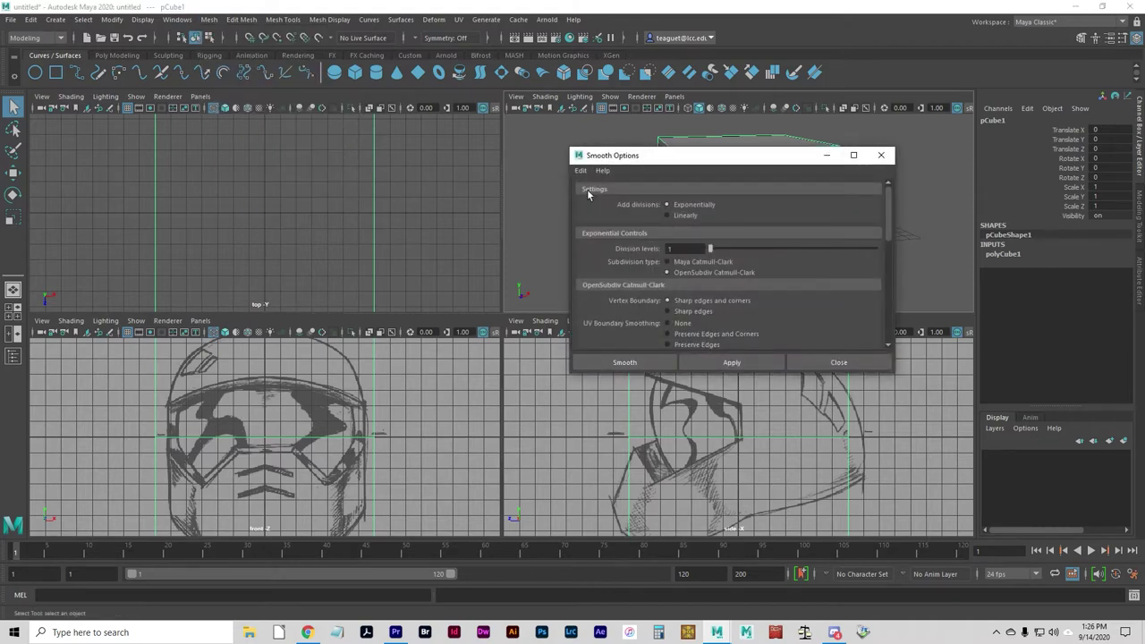
left_click(582, 170)
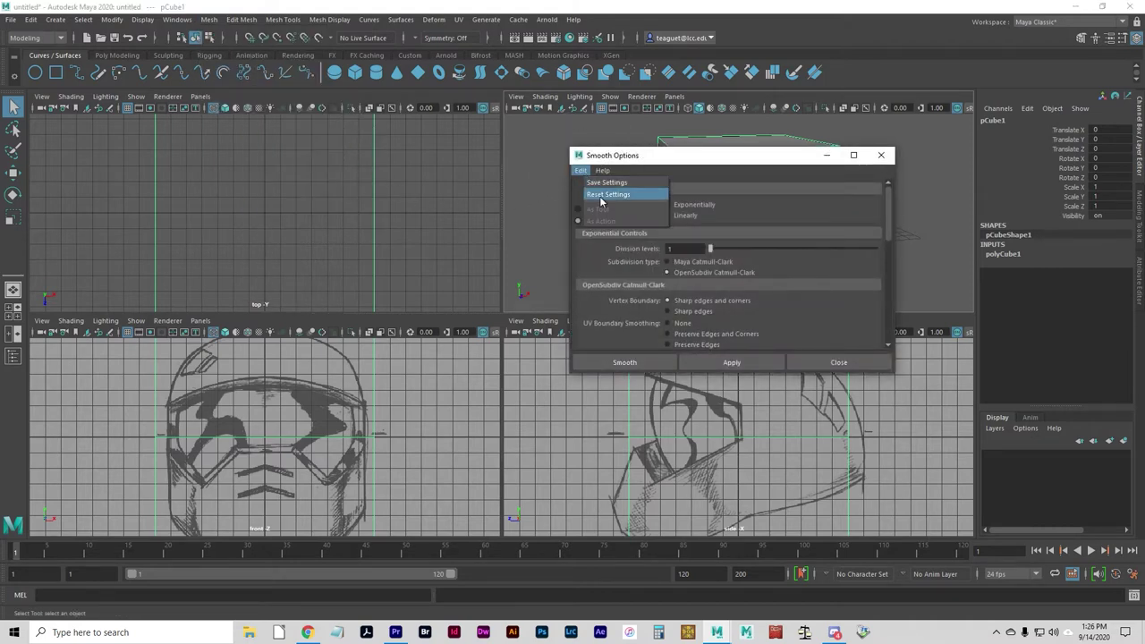
left_click(600, 201)
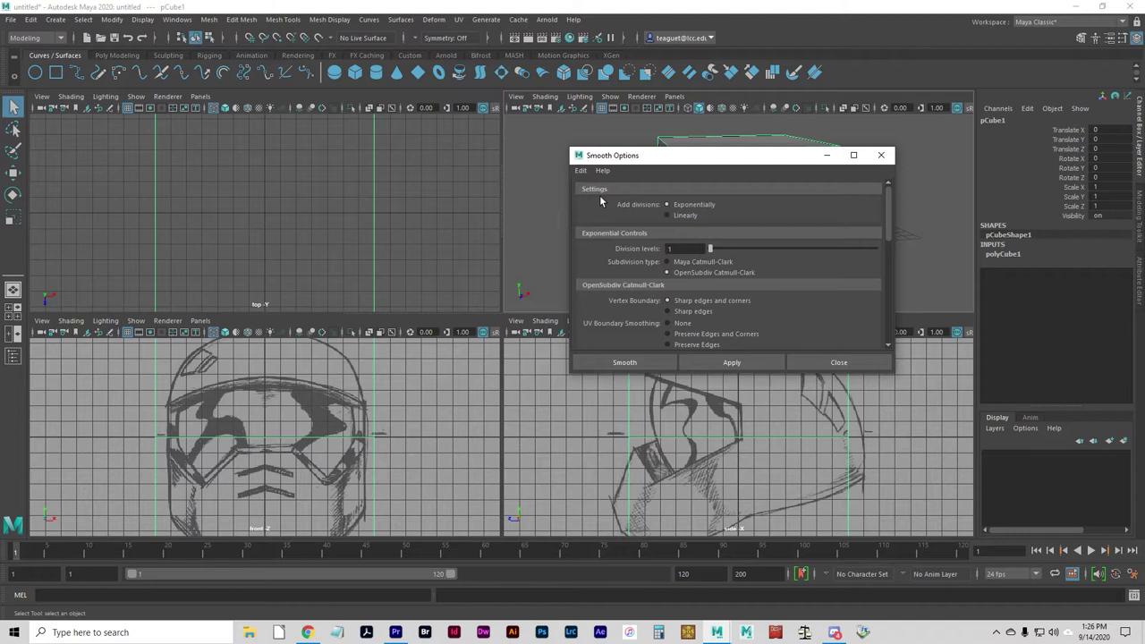
double_click(689, 247)
left_click(690, 210)
double_click(677, 248)
type("2")
left_click(664, 248)
left_click(631, 365)
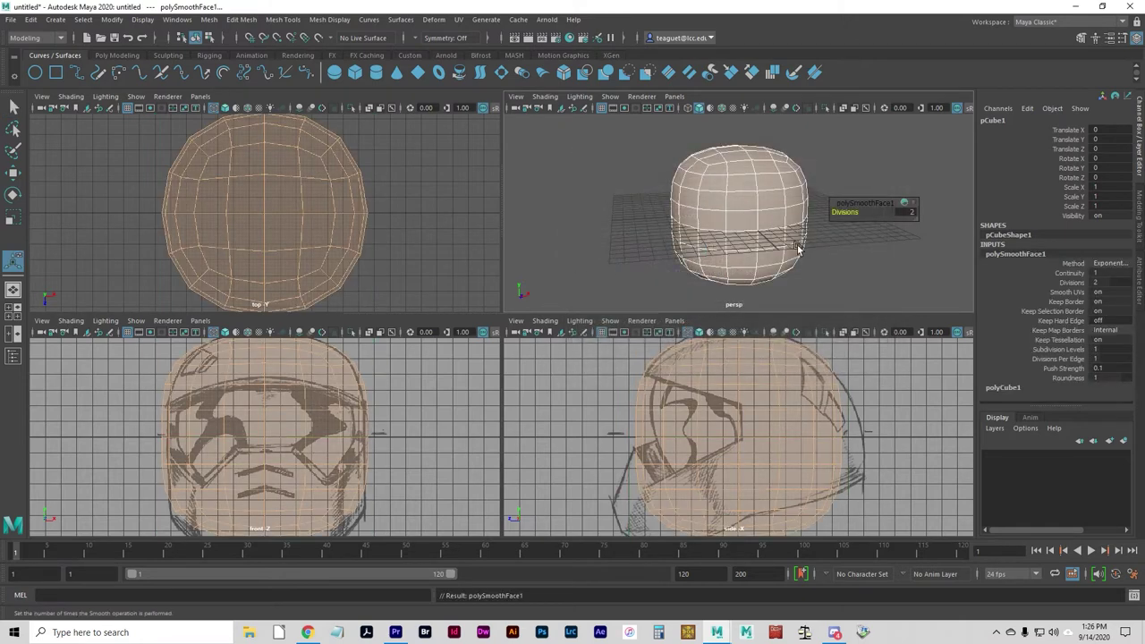
Compare the smoothed cube in wireframe and shaded display across the perspective, side and front views
left_click_drag(659, 230, 766, 230, "alt")
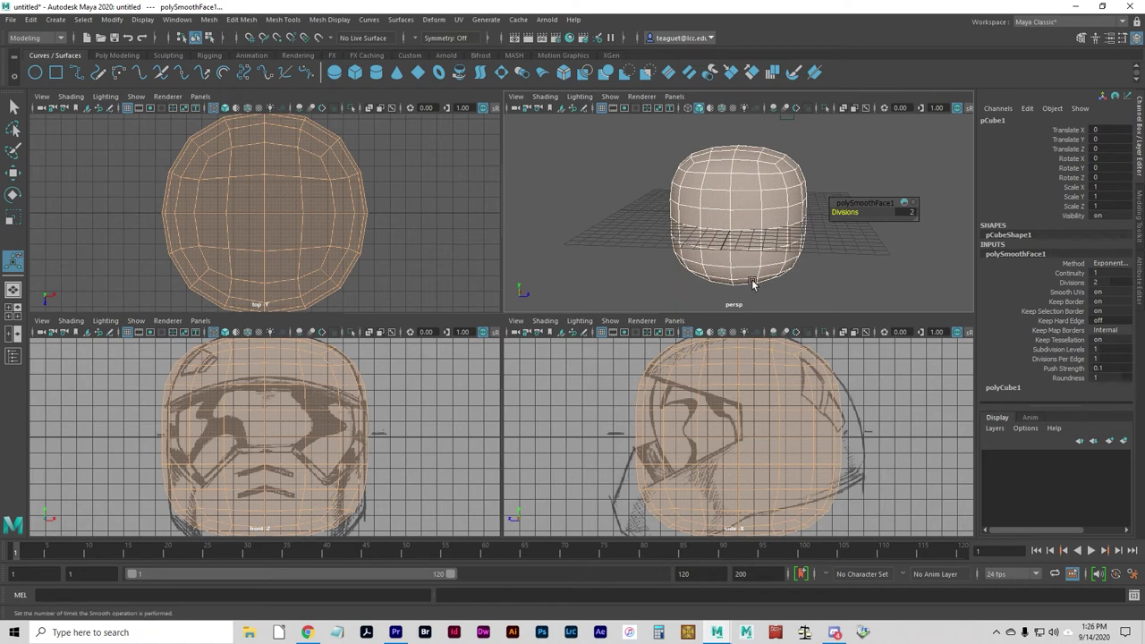
key("space")
key("space")
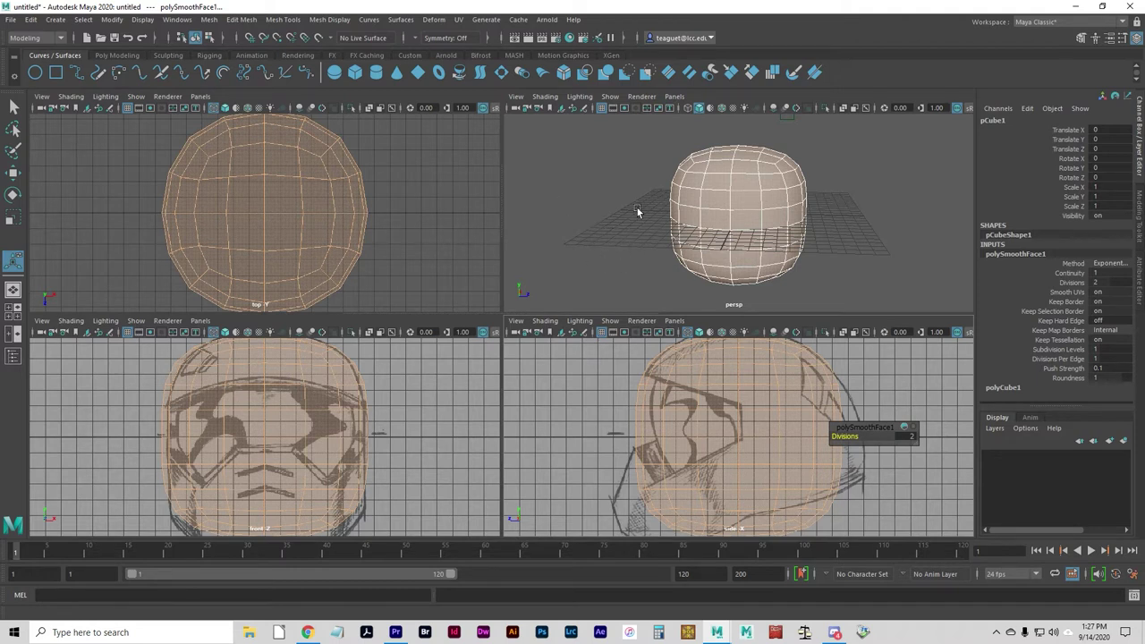
key("4")
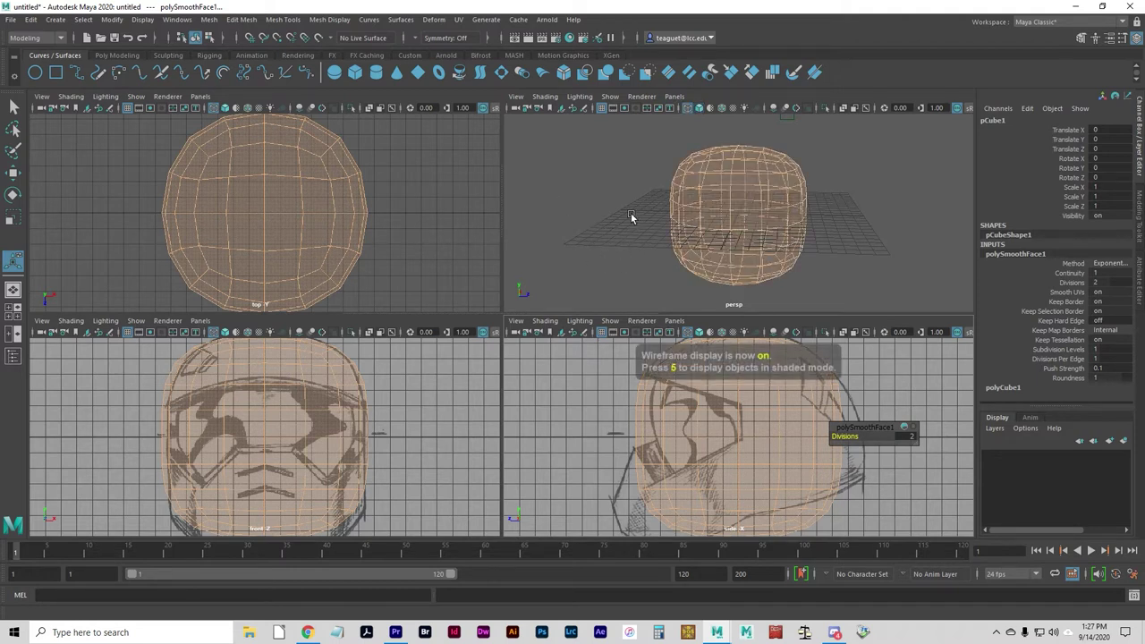
key("5")
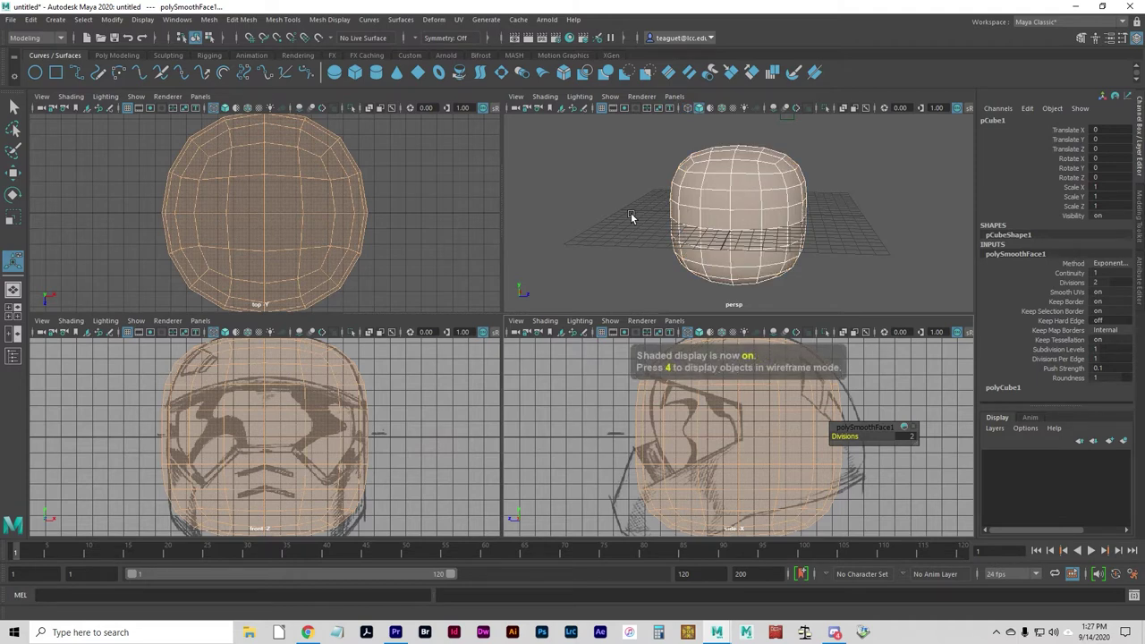
key("6")
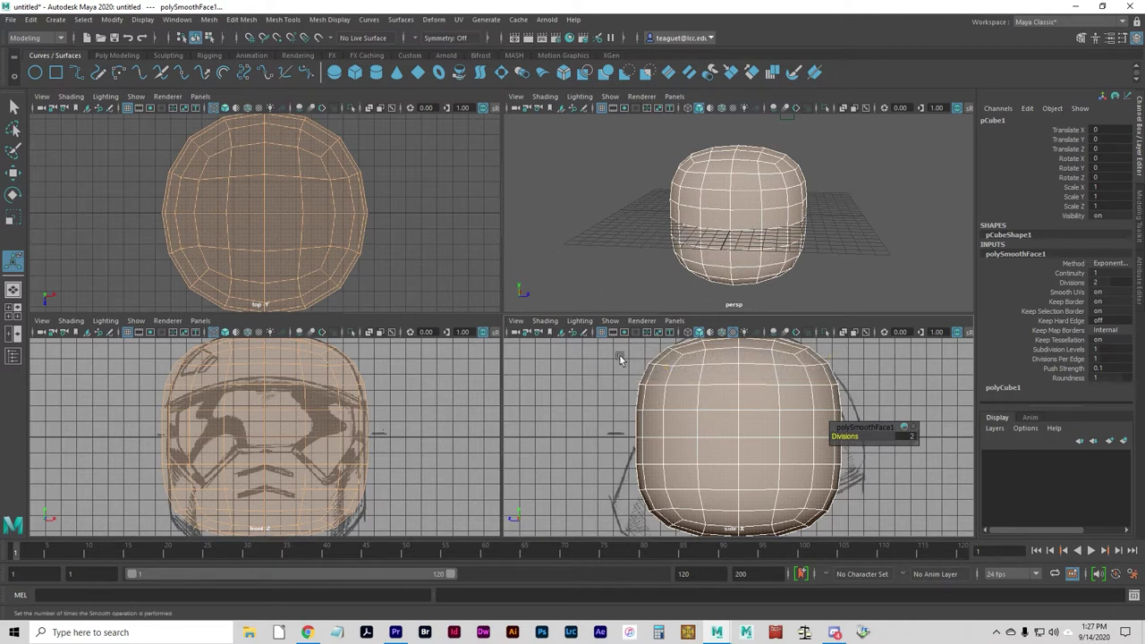
key("4")
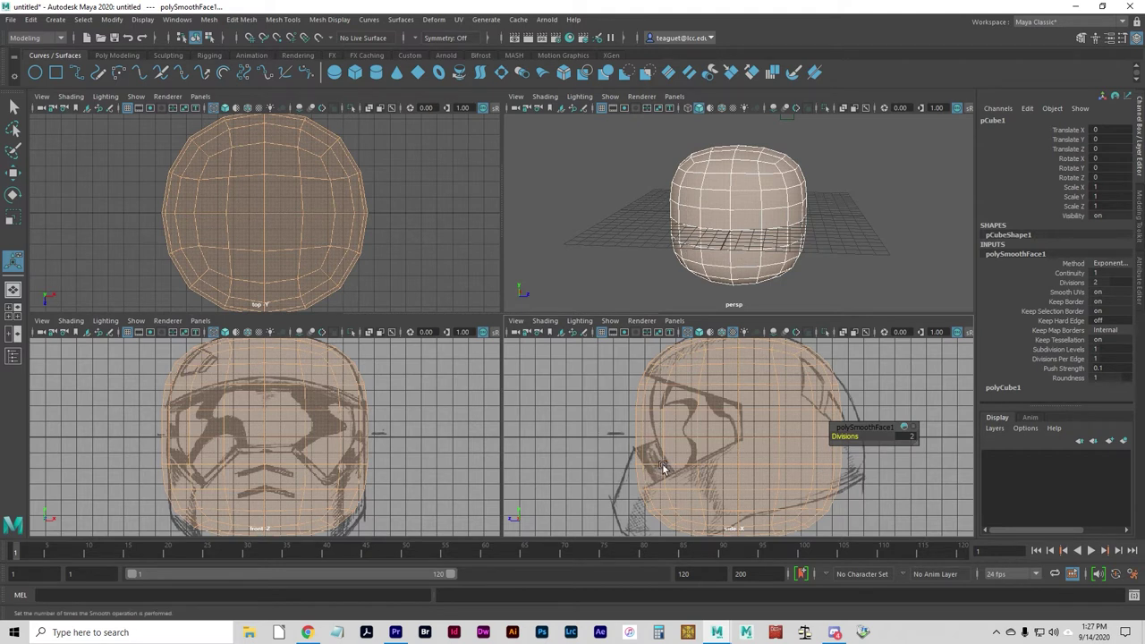
key("4")
key("5")
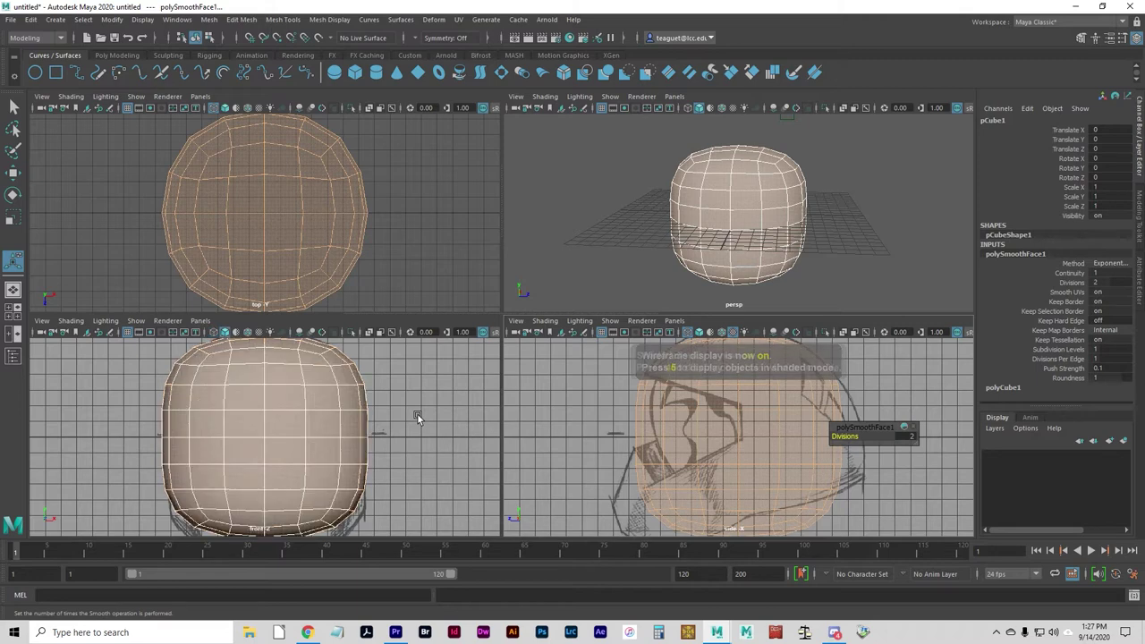
key("4")
key("5")
key("4")
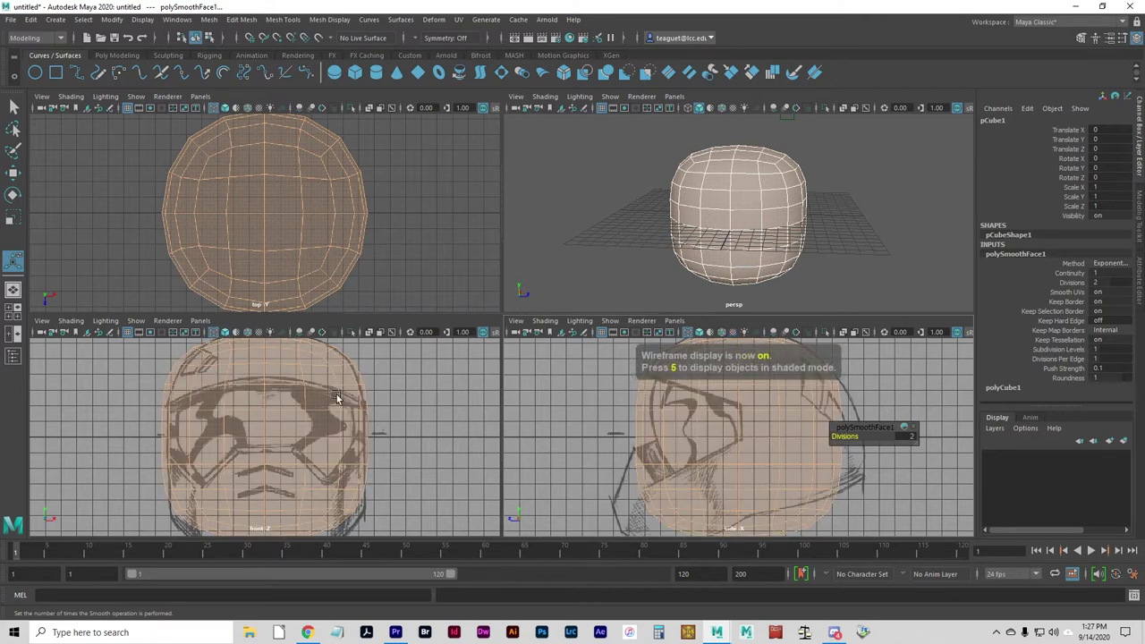
key("5")
key("4")
key("5")
key("4")
key("4")
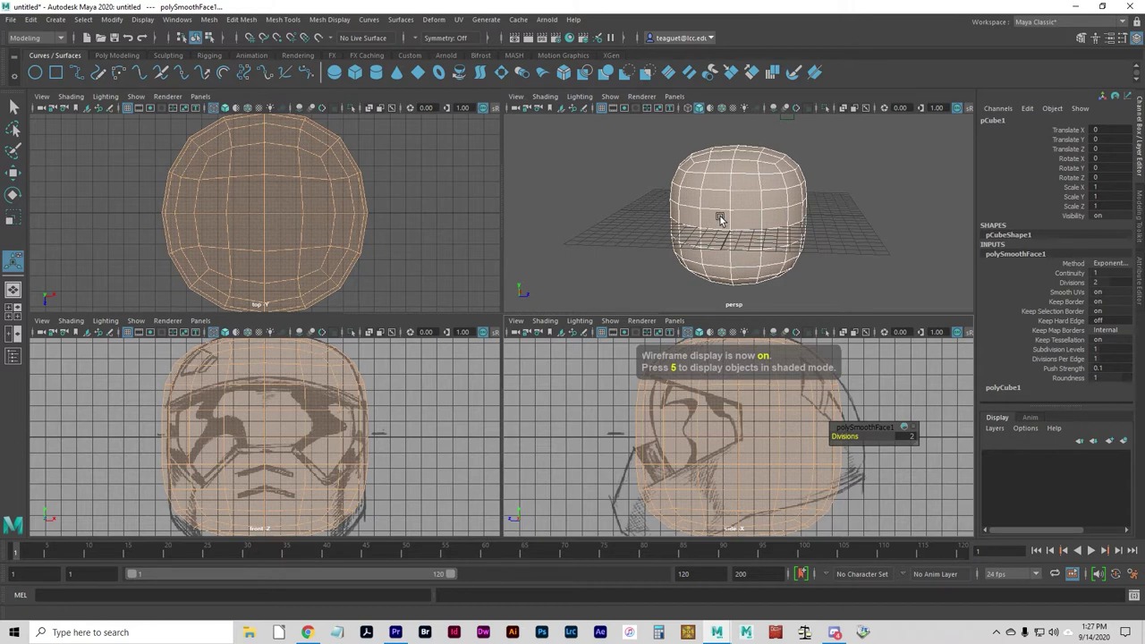
Select the smoothed cube and turn on X-Ray and Wireframe on Shaded display in the perspective view
left_click(721, 219)
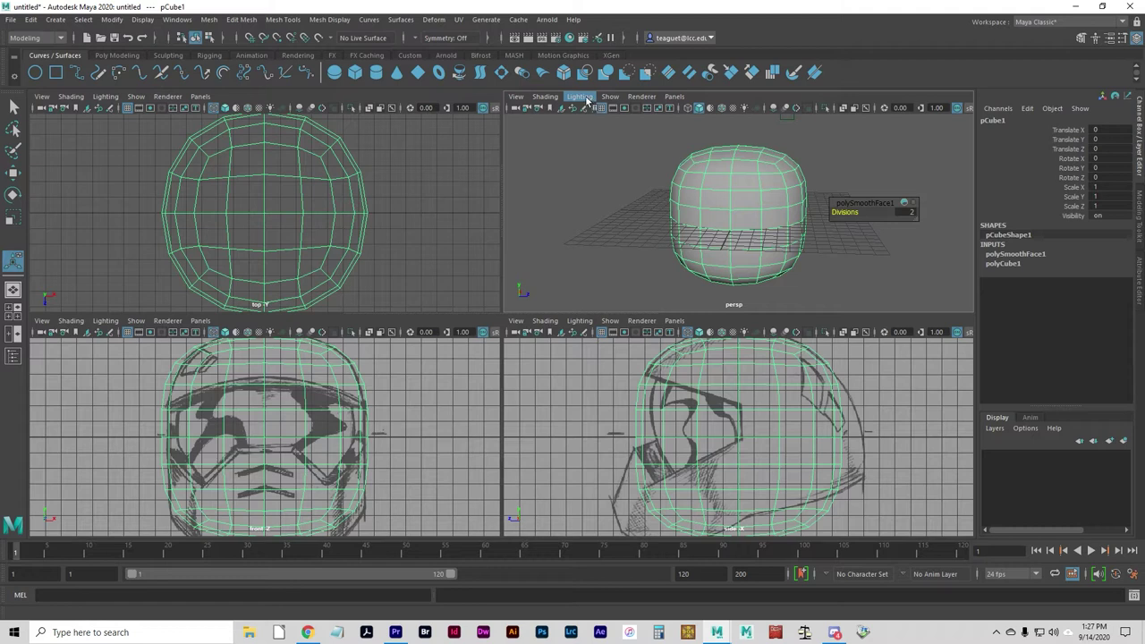
left_click(545, 97)
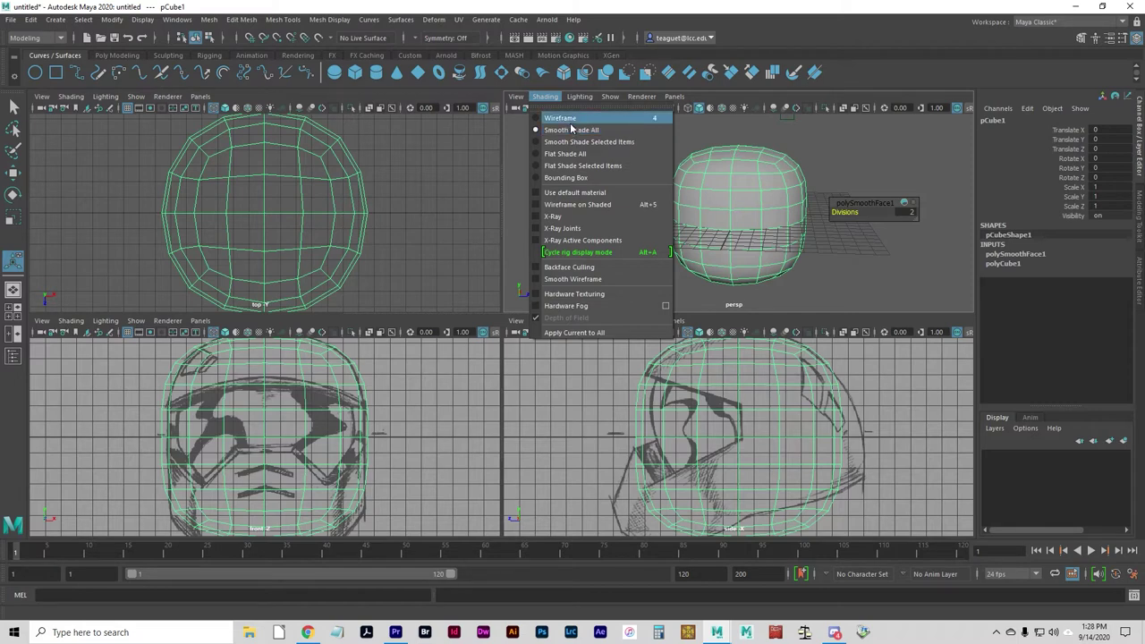
left_click(561, 218)
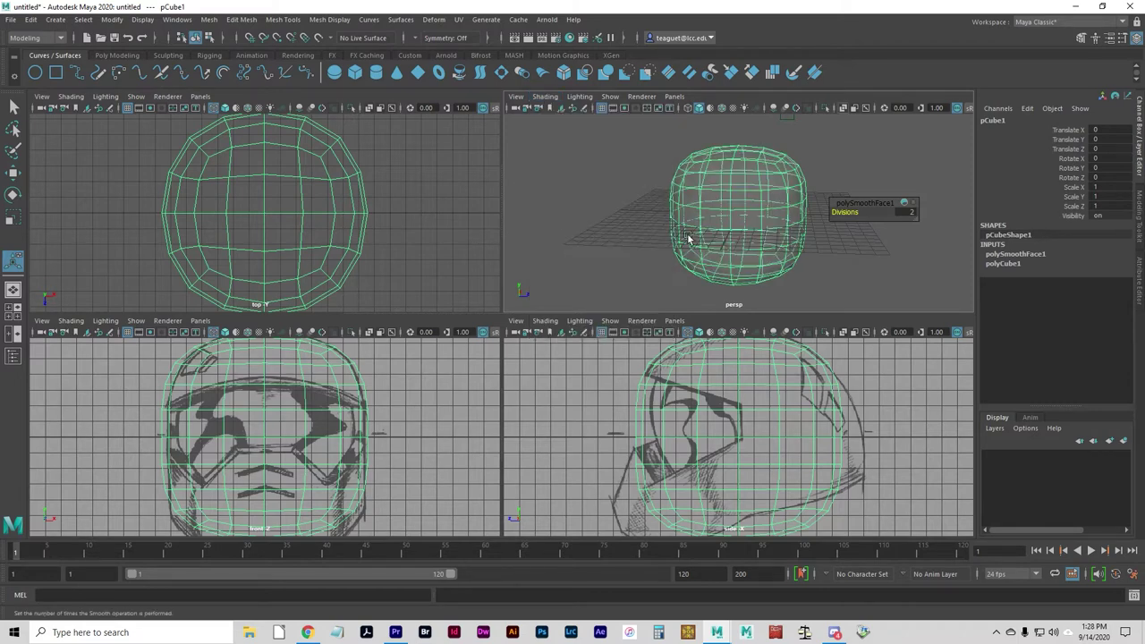
left_click(552, 99)
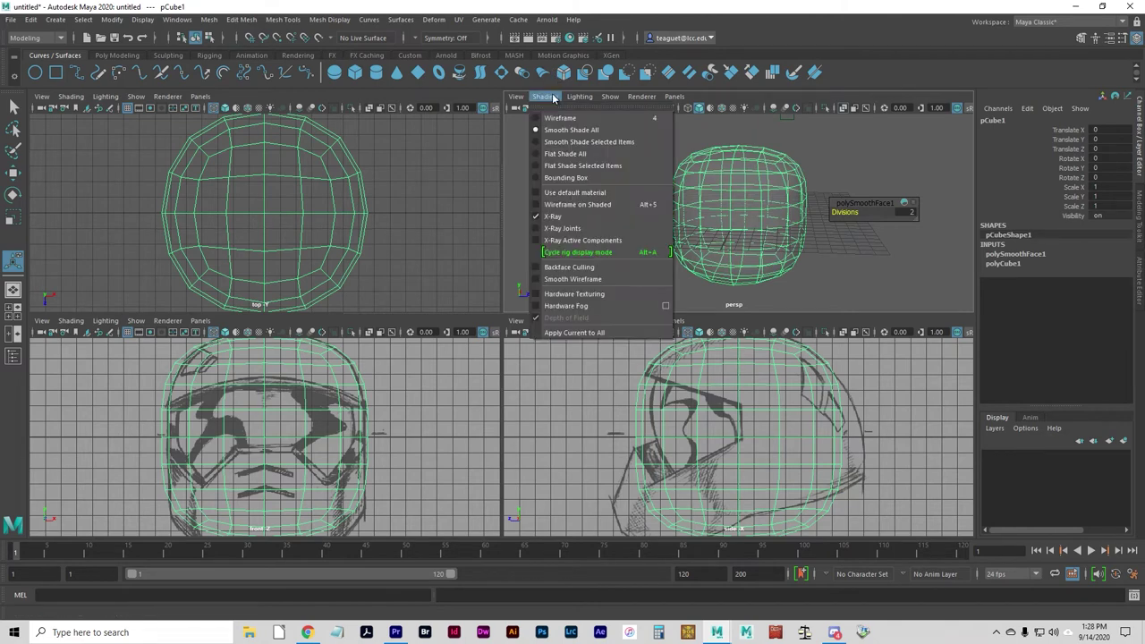
left_click(578, 205)
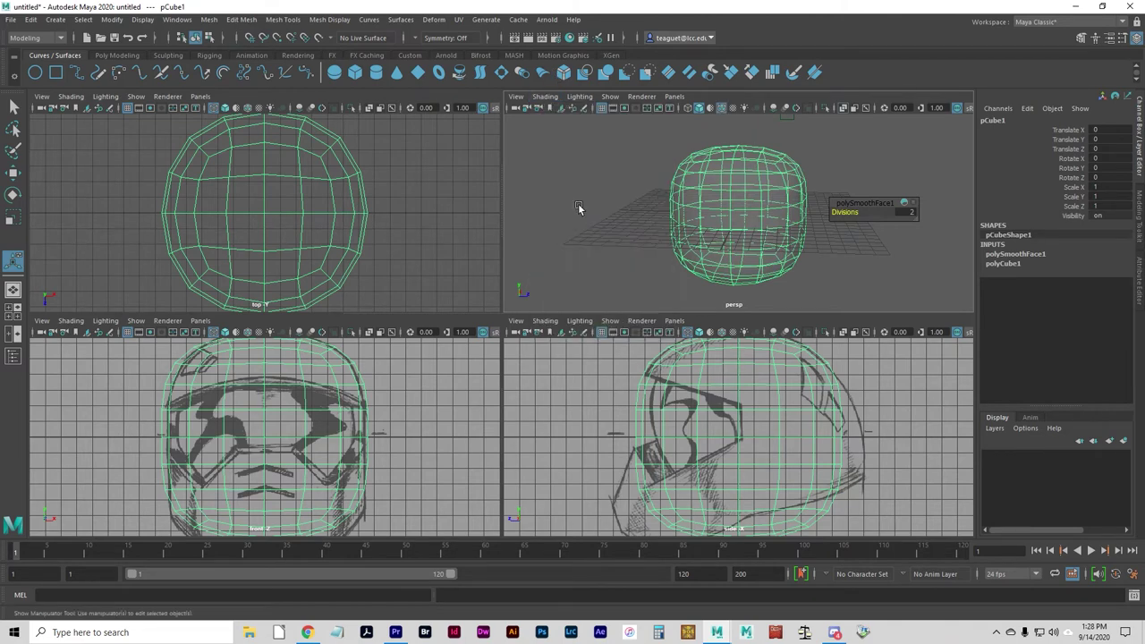
mouse_move(601, 205)
left_mouse_down("alt")
mouse_move(638, 225)
mouse_move(600, 220)
mouse_move(592, 235)
left_mouse_up("alt")
key("5")
right_click_drag(592, 235, 710, 259, "alt")
left_click_drag(711, 259, 624, 246, "alt")
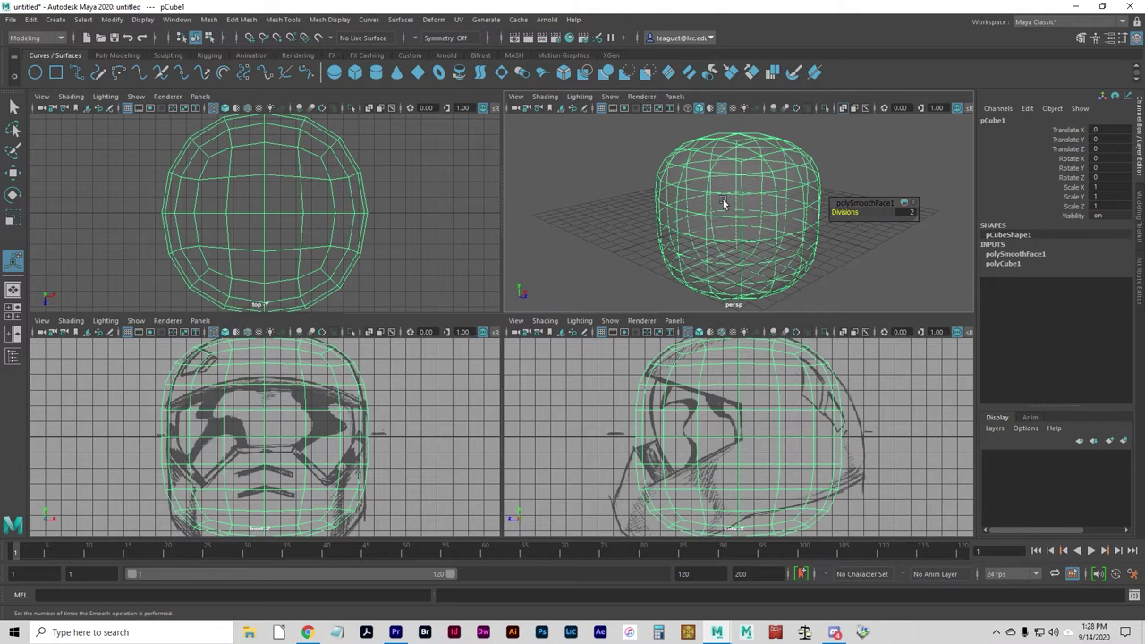
left_click(685, 196)
left_click(686, 199)
left_click_drag(591, 229, 626, 211, "alt")
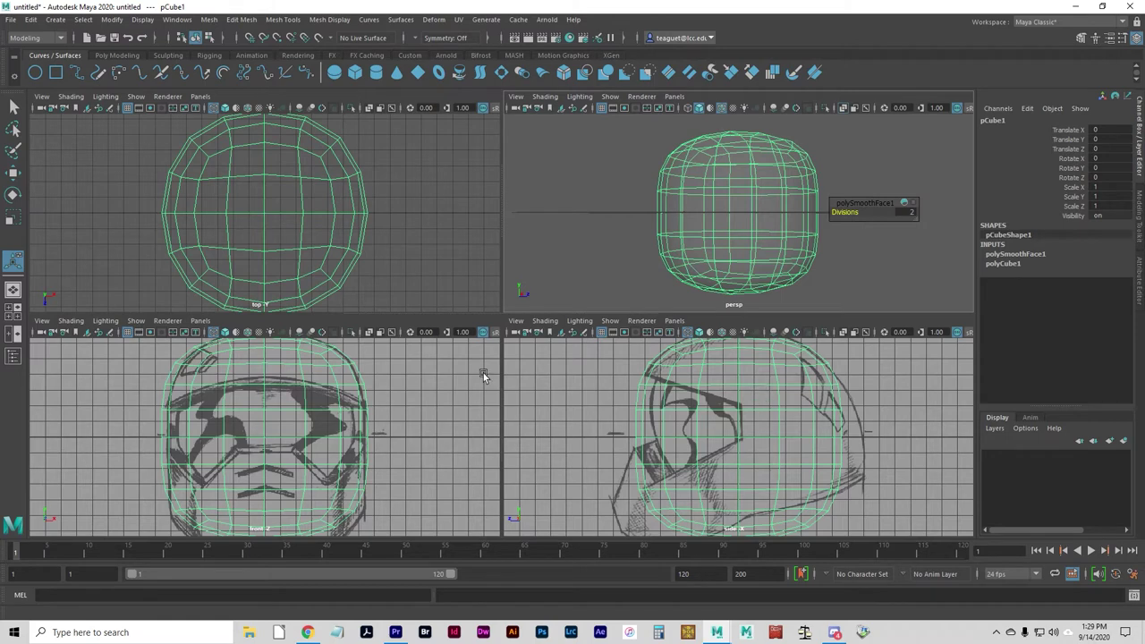
Select all faces on the negative-X side of the cube's centre line in the top view and delete them
key("space")
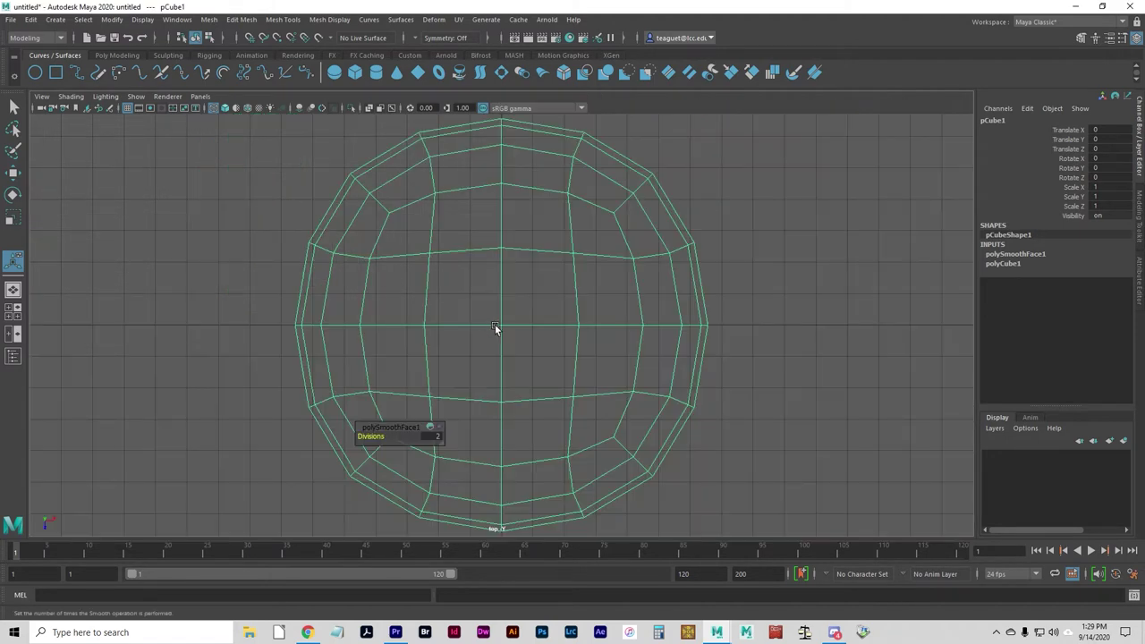
right_click_drag(492, 329, 499, 330)
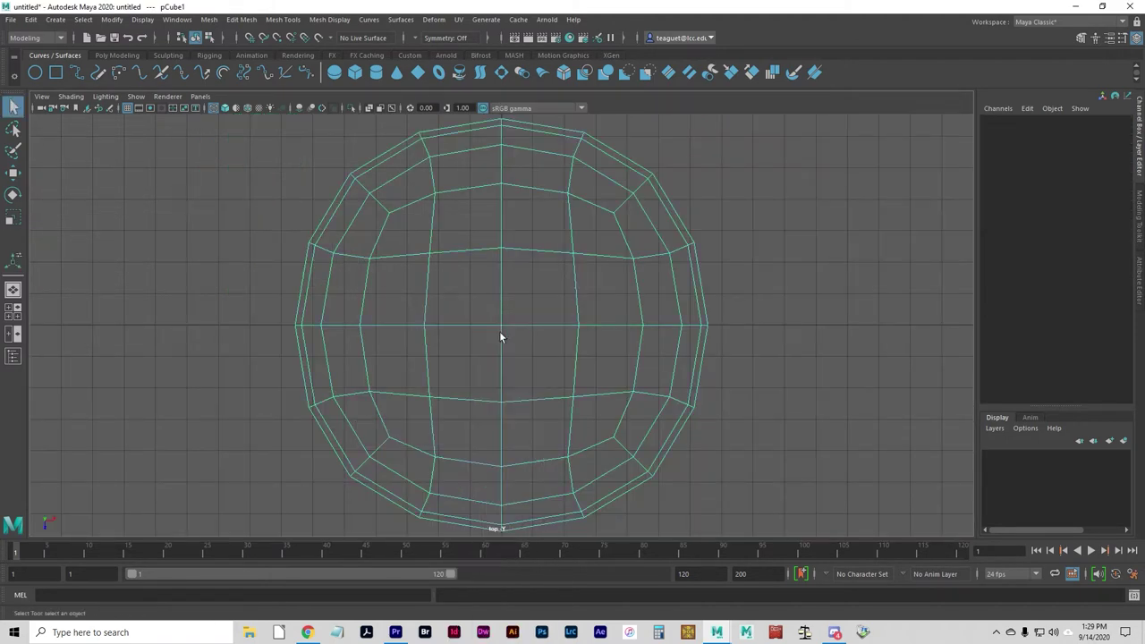
left_click(426, 288)
left_click_drag(215, 122, 527, 532)
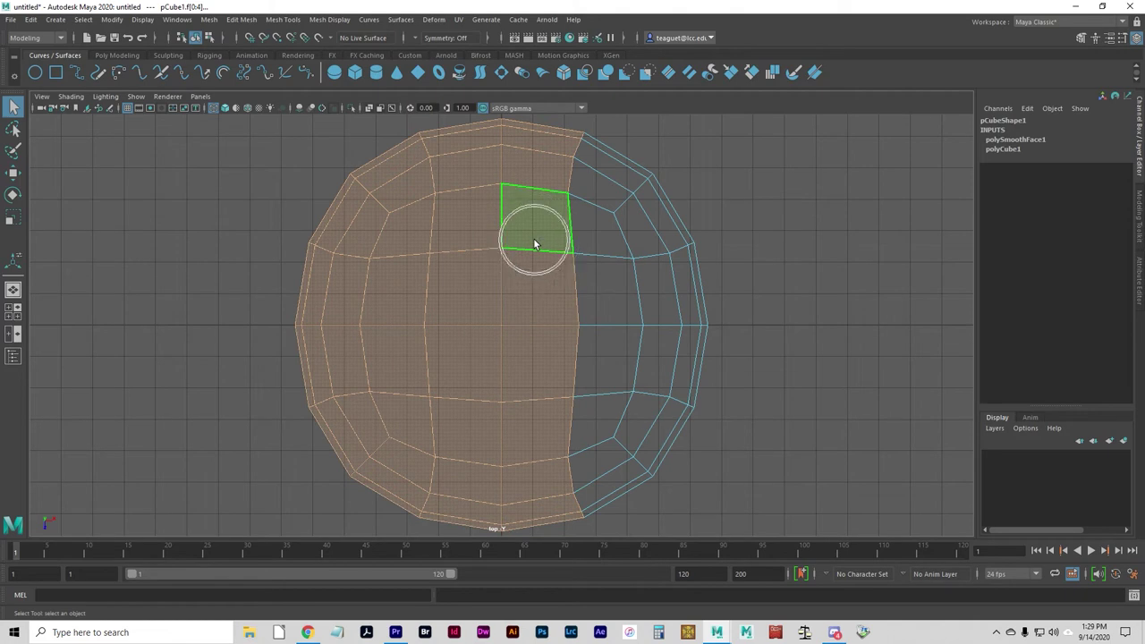
left_click(231, 307)
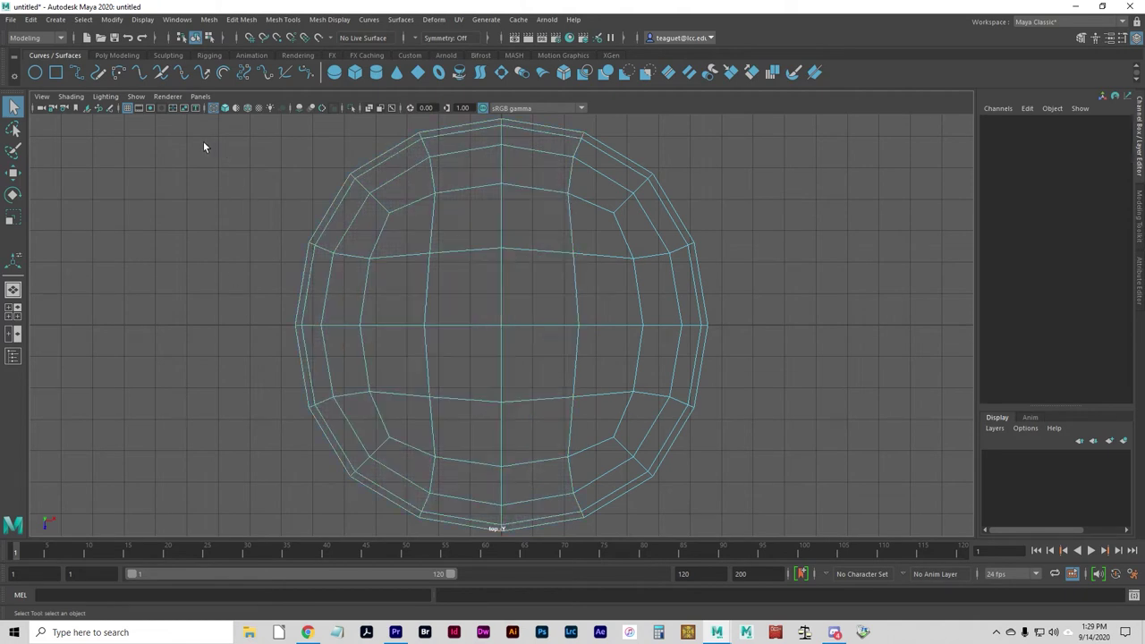
left_click_drag(172, 118, 470, 532)
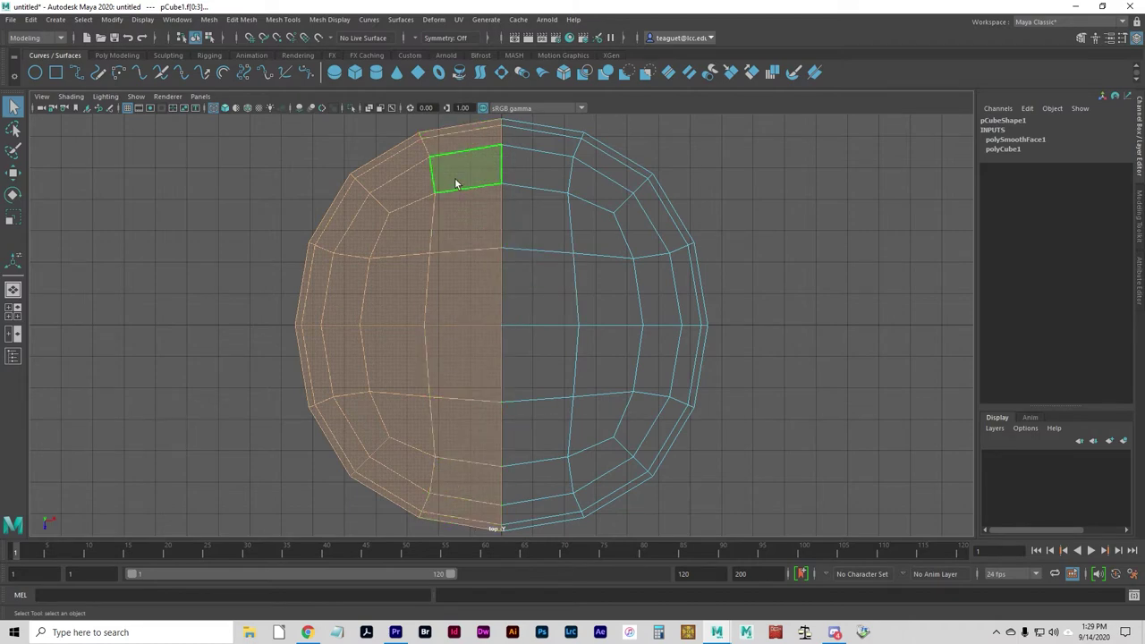
key("space")
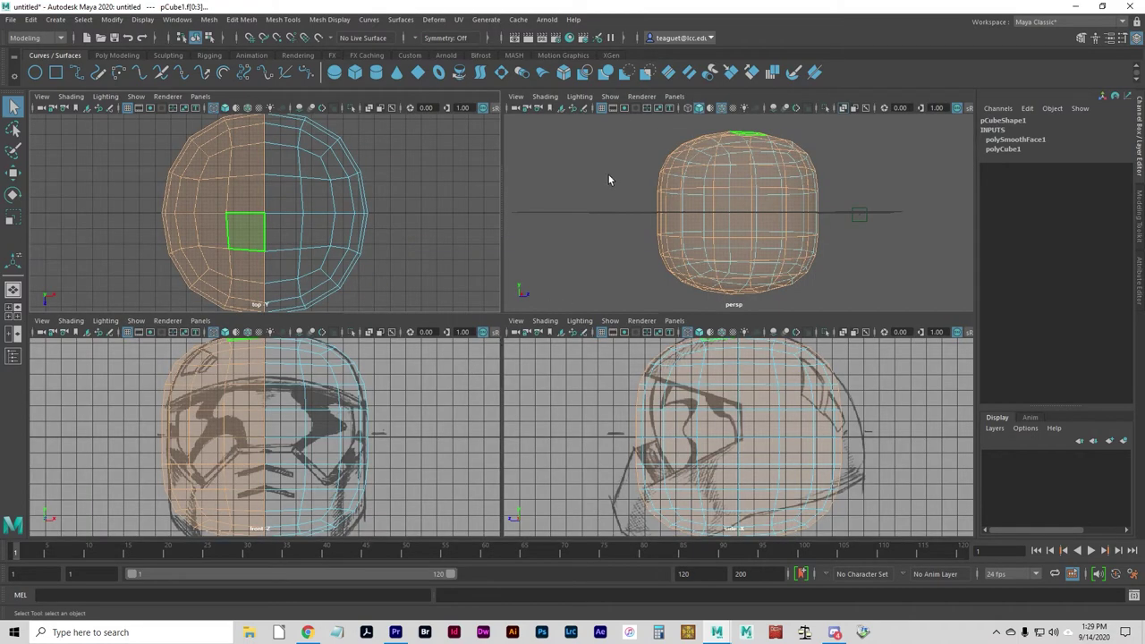
key("Delete")
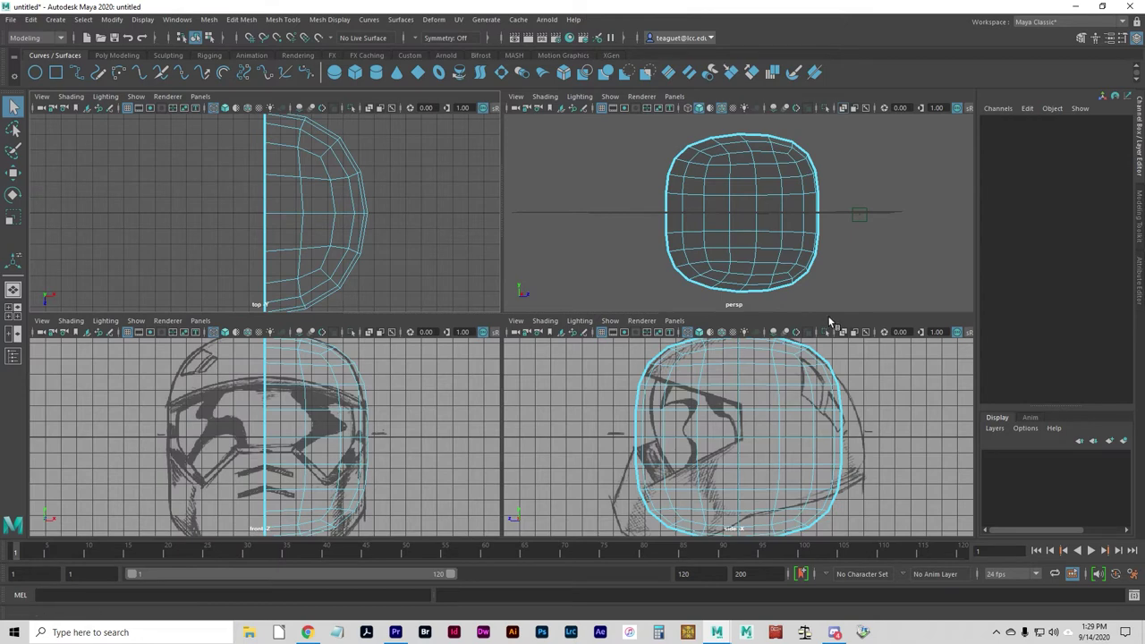
left_click_drag(822, 295, 756, 214, "alt")
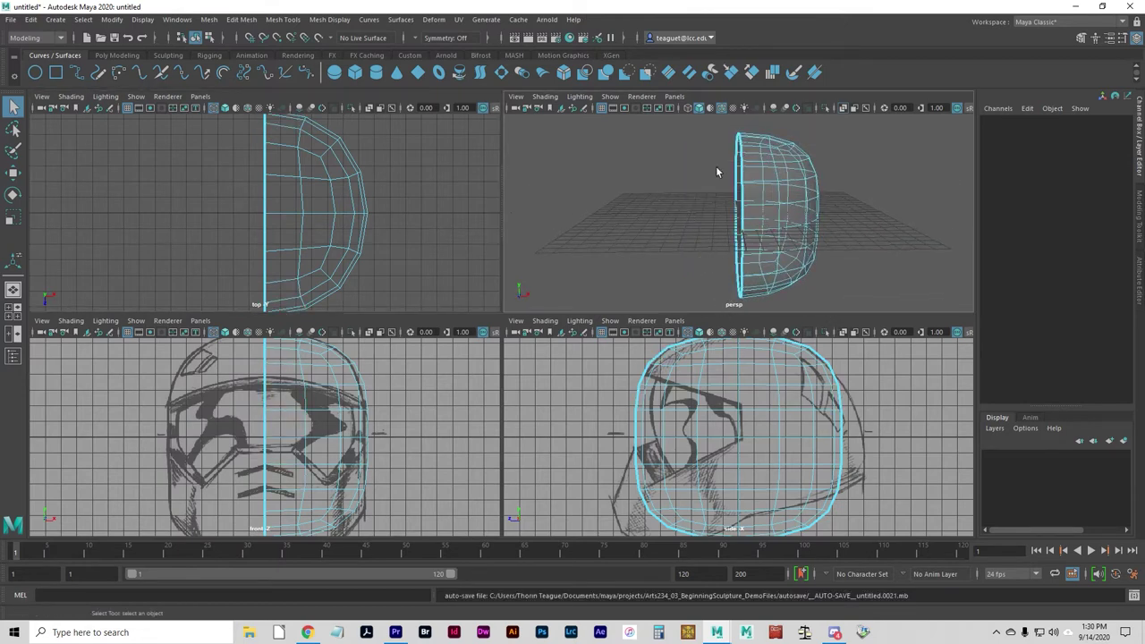
left_click_drag(715, 171, 716, 206, "alt")
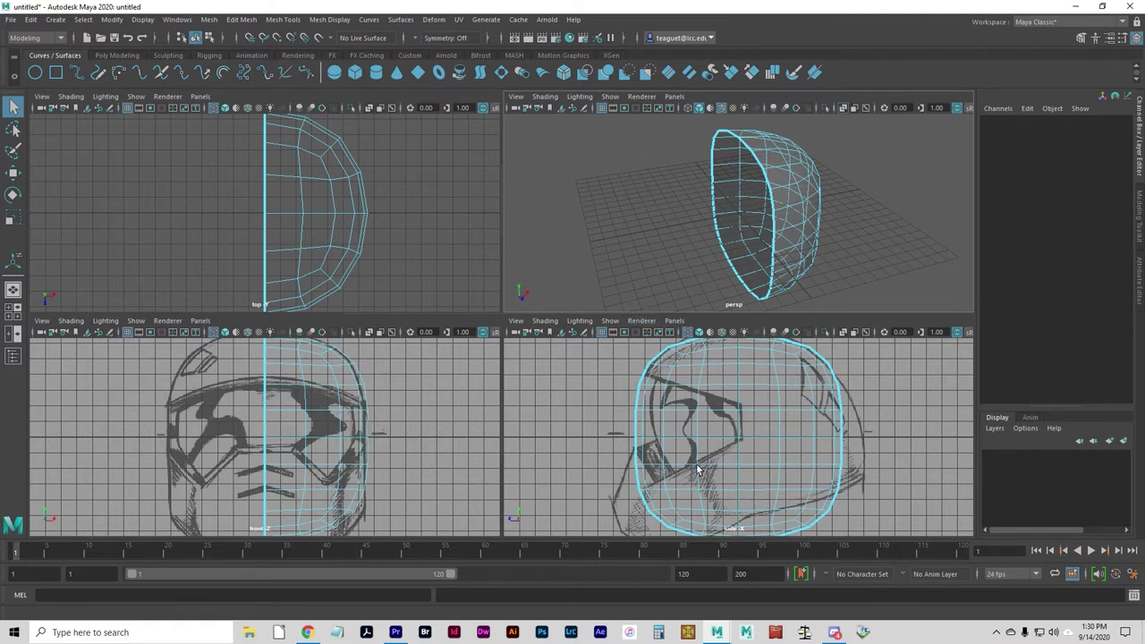
Try deleting the half-mesh's lower faces and the front faces over the visor opening in the side view, and undo the deletion
key("space")
left_click_drag(500, 380, 376, 228)
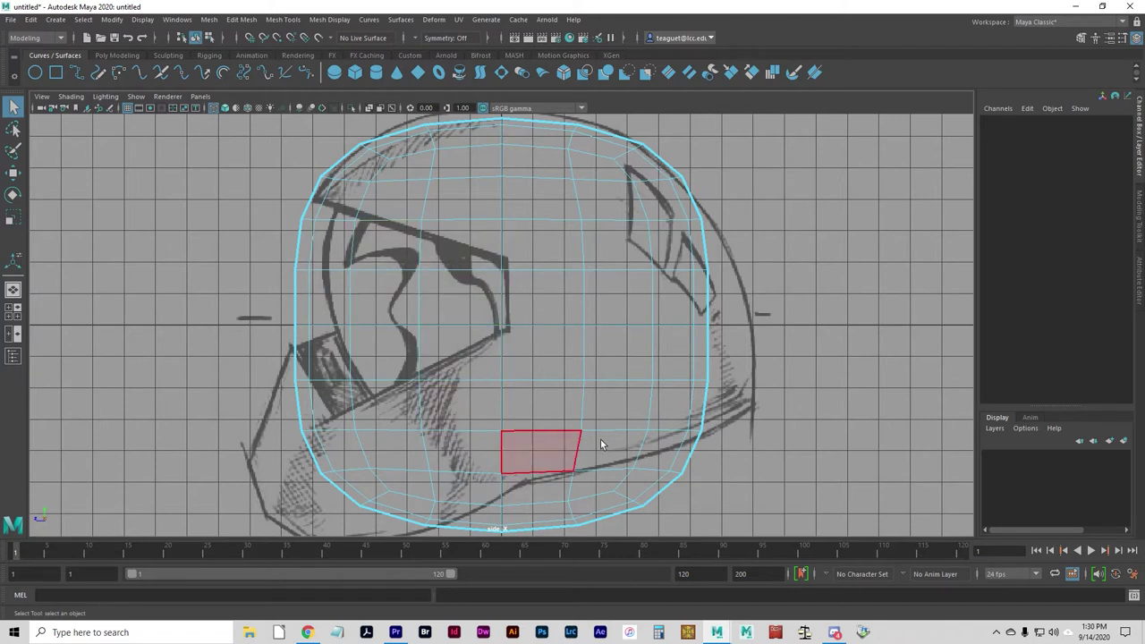
left_click(675, 304)
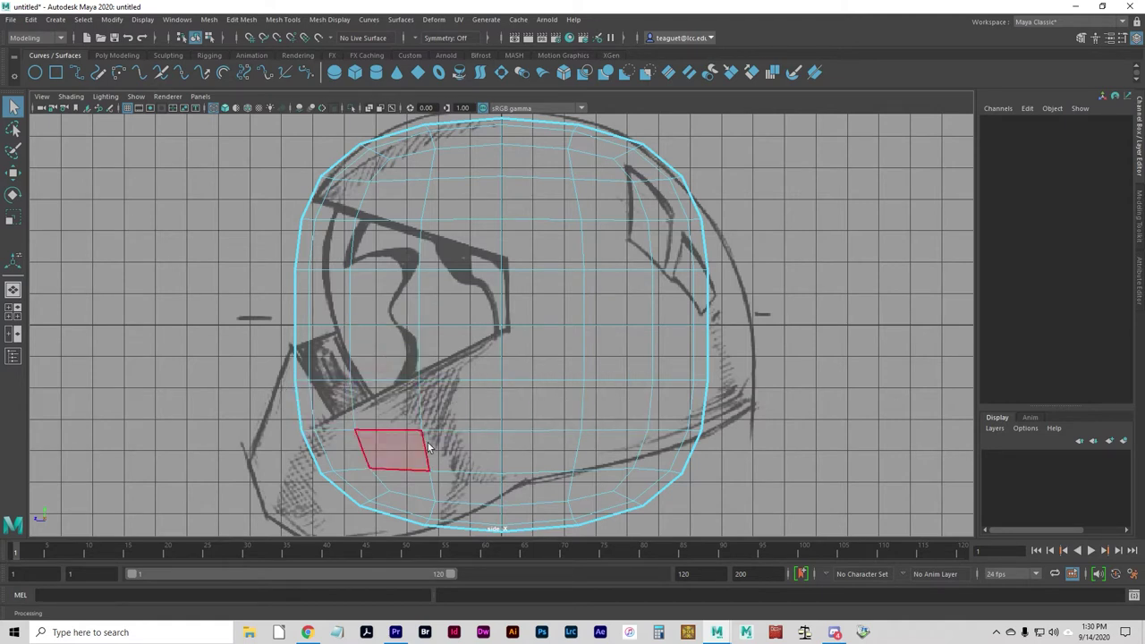
left_click_drag(787, 417, 231, 515)
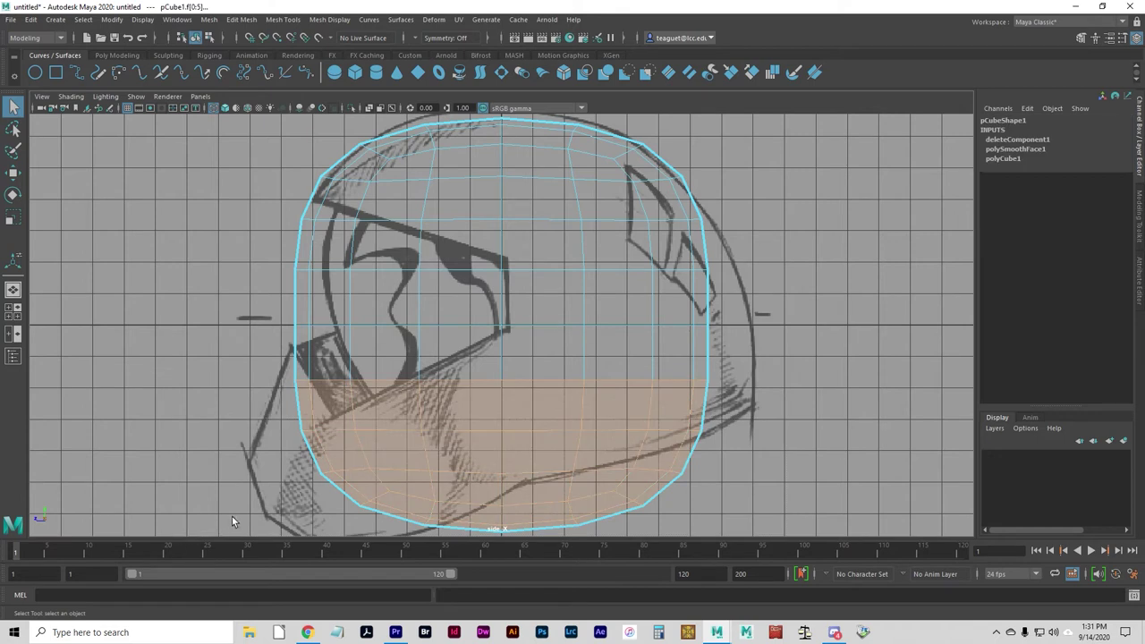
left_click_drag(249, 289, 453, 374)
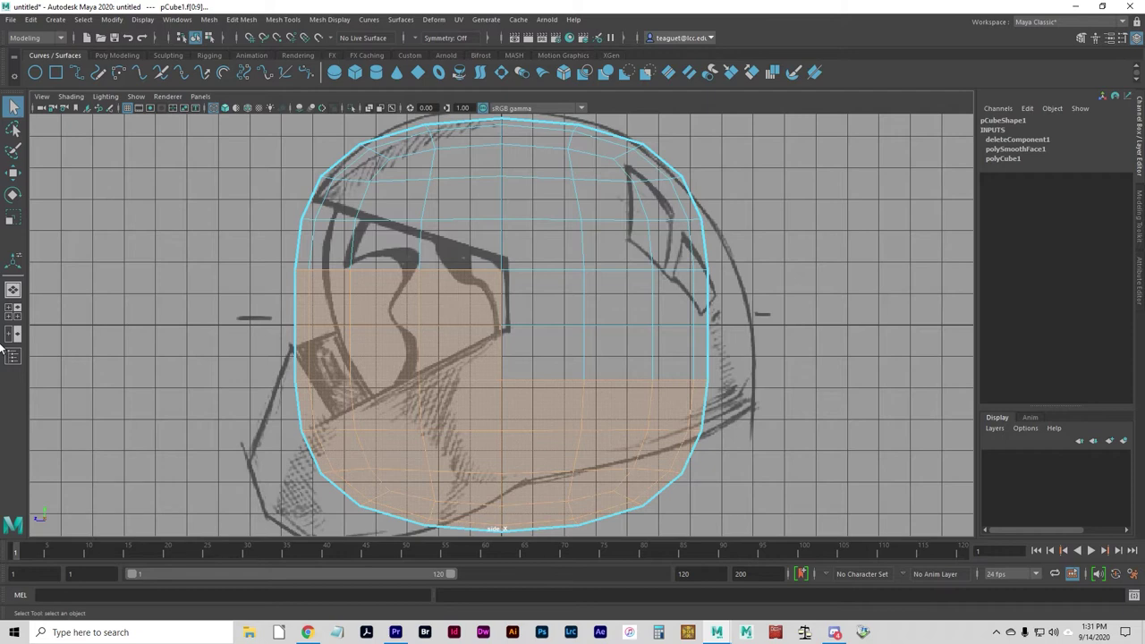
key("Delete")
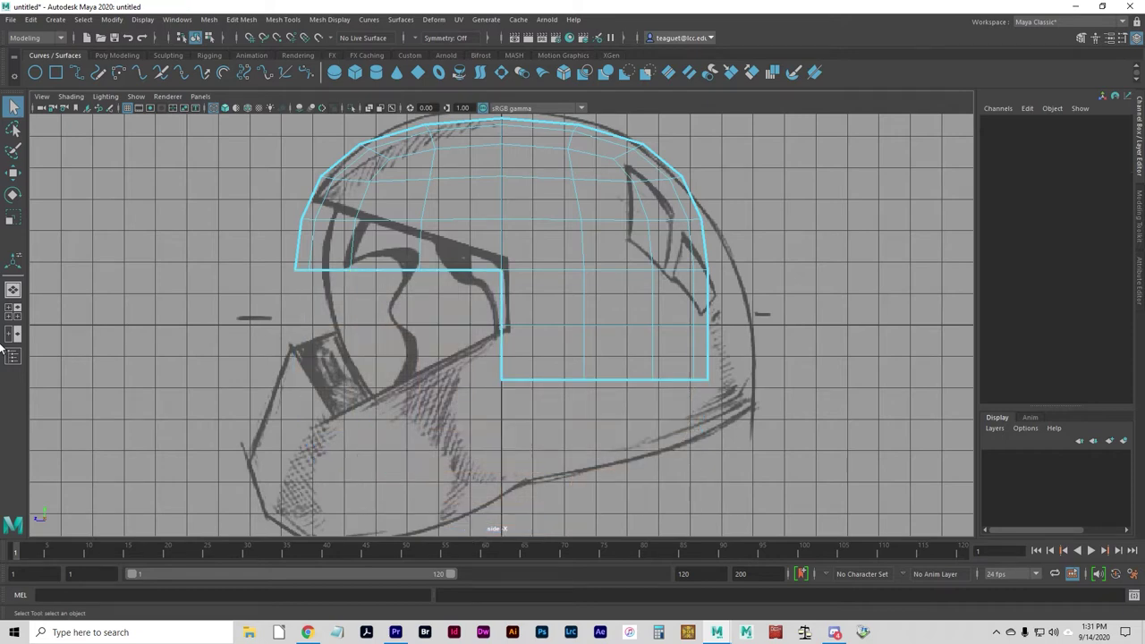
key("ctrl+z")
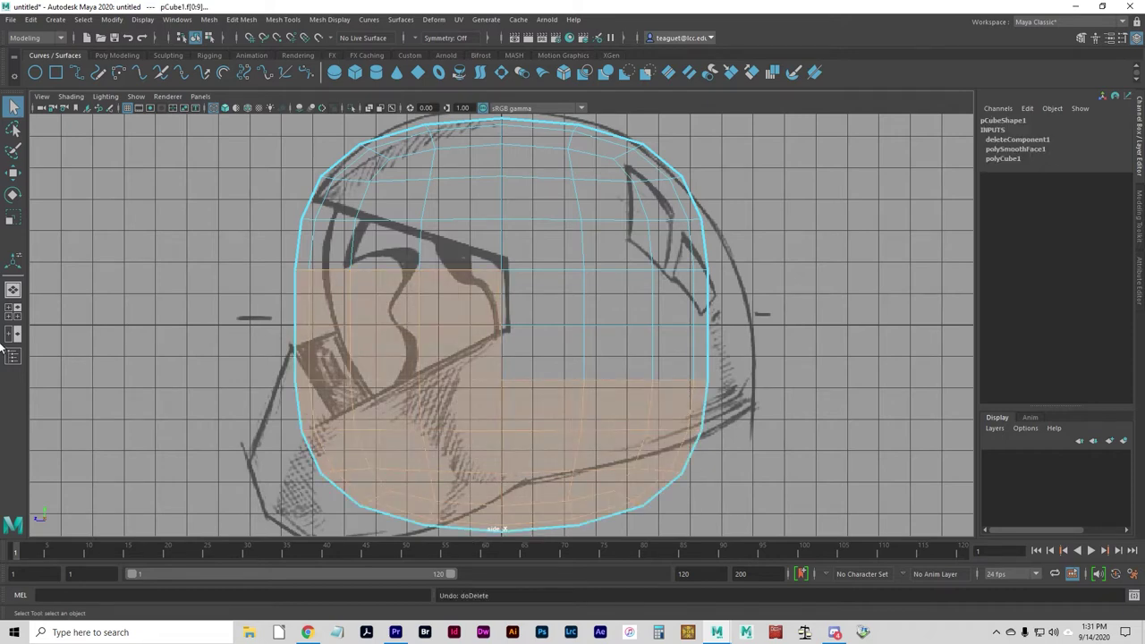
Set the half-mesh to face selection for the Paint Selection tool and clear the previously selected faces
left_click(131, 286)
left_click(15, 152)
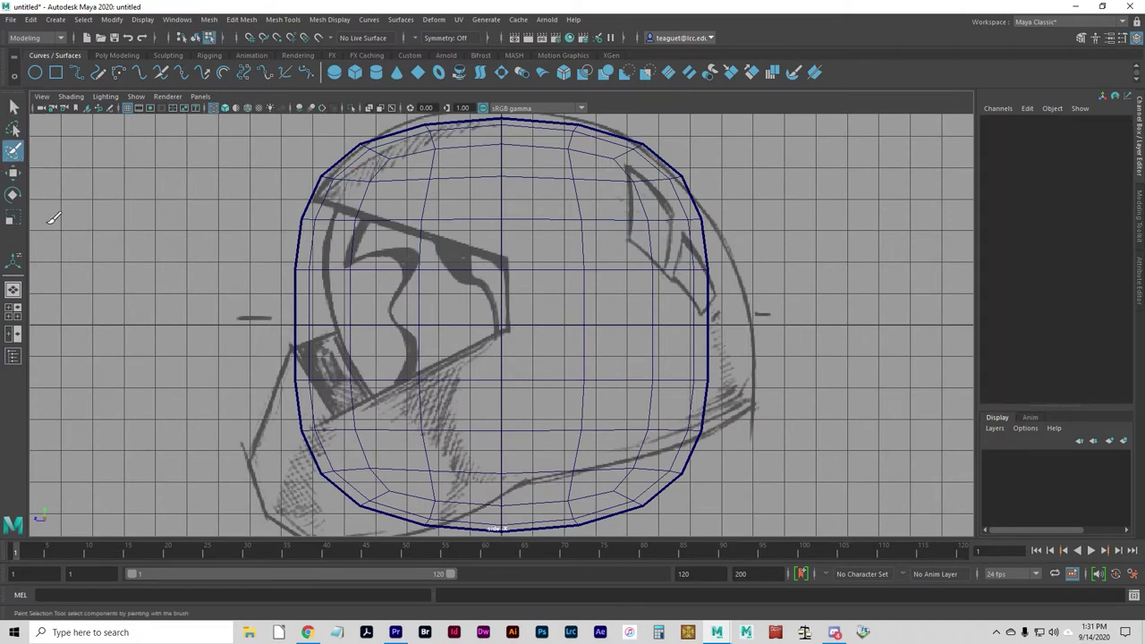
right_click(412, 331)
right_click(412, 329)
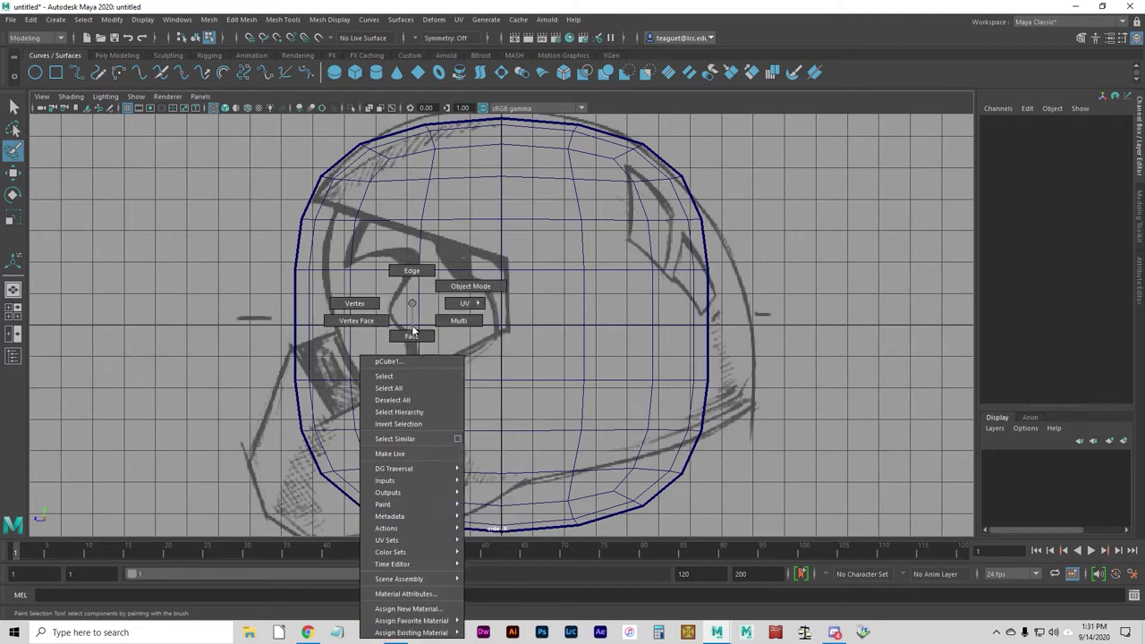
left_click(411, 336)
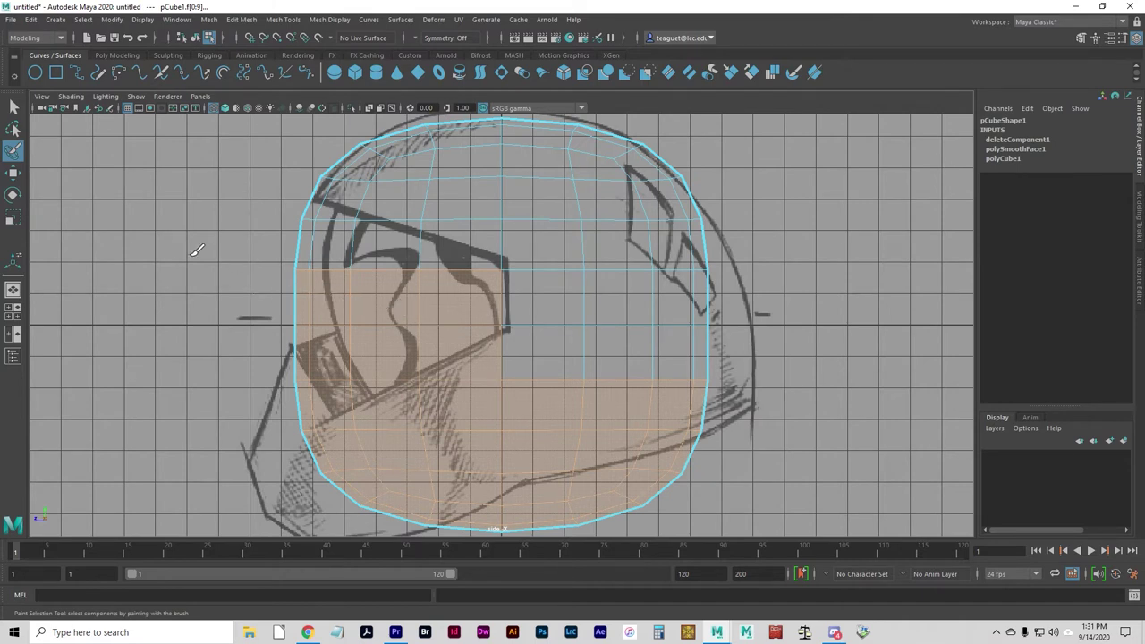
left_click(14, 107)
left_click(129, 210)
left_click(13, 151)
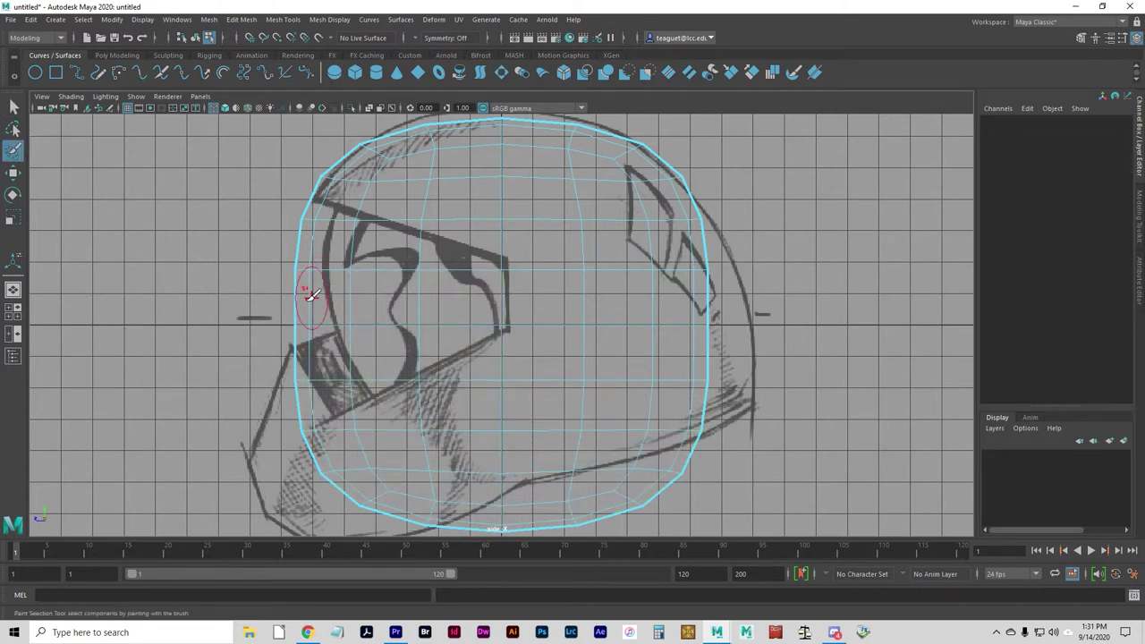
left_click(14, 107)
left_click_drag(308, 270, 621, 435)
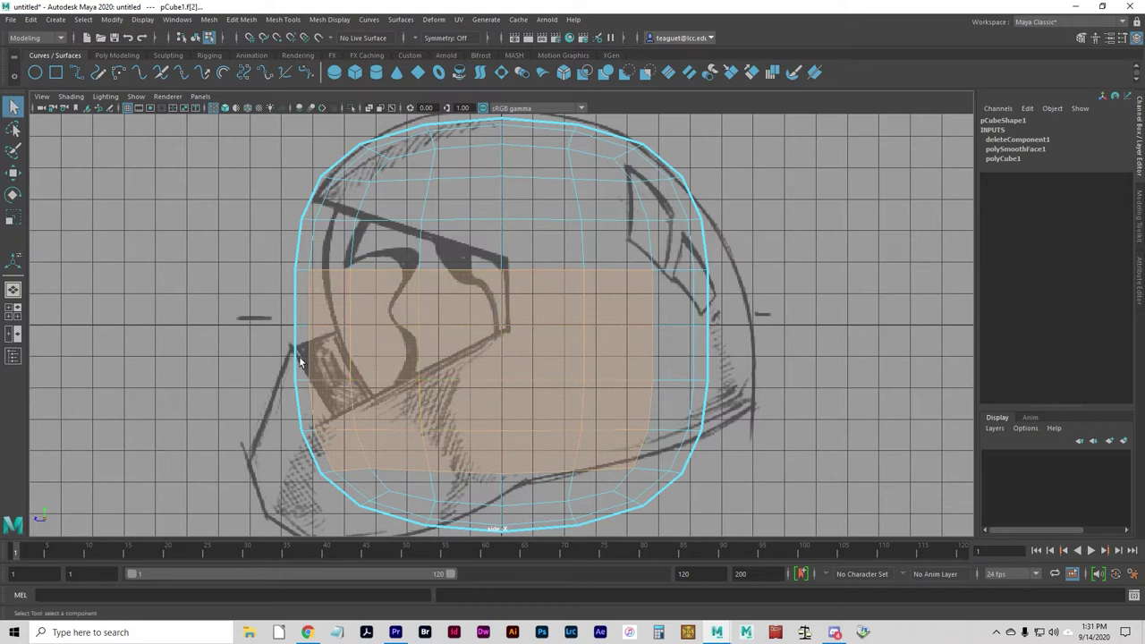
left_click(174, 231)
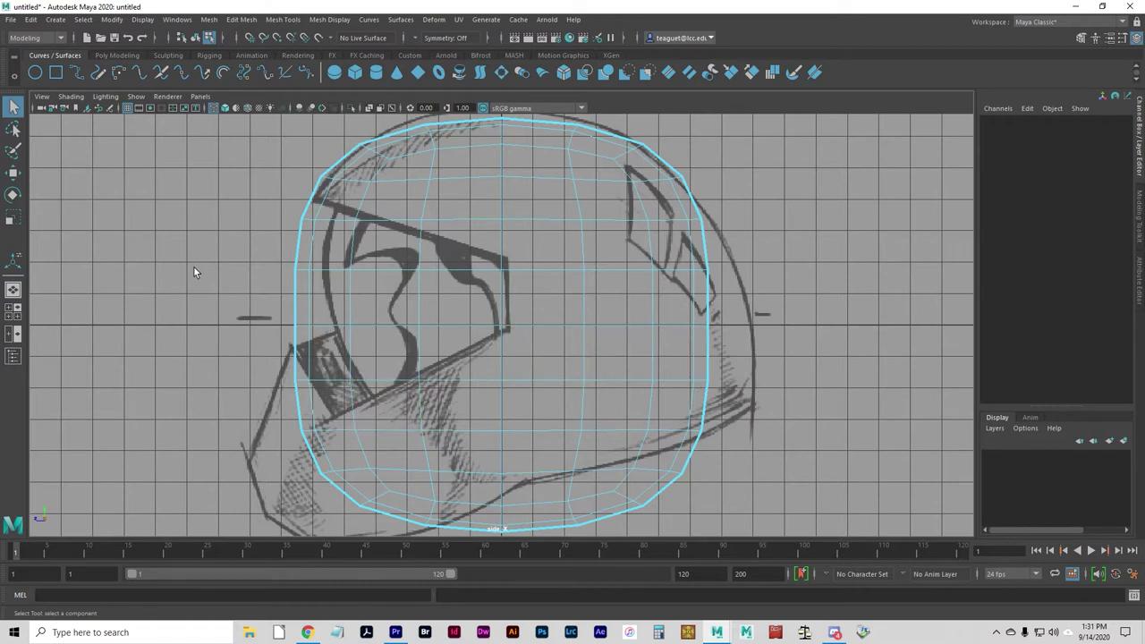
left_click_drag(276, 311, 745, 507)
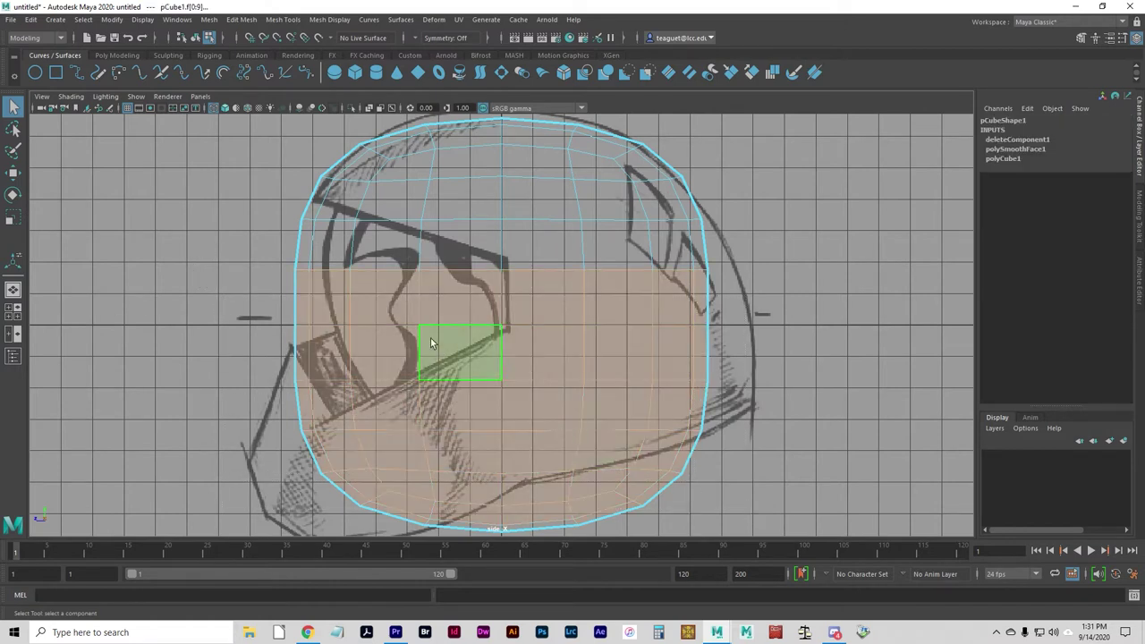
left_click(183, 280)
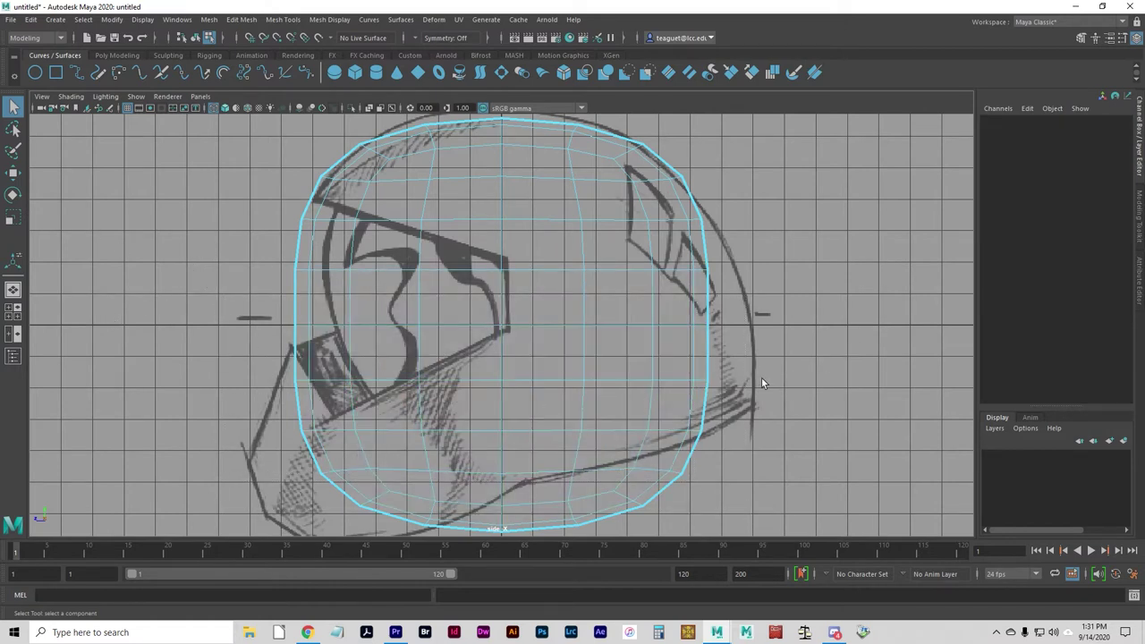
Paint-select the half-mesh's lower faces and the front faces over the visor opening in the side view, and delete them
left_click(13, 151)
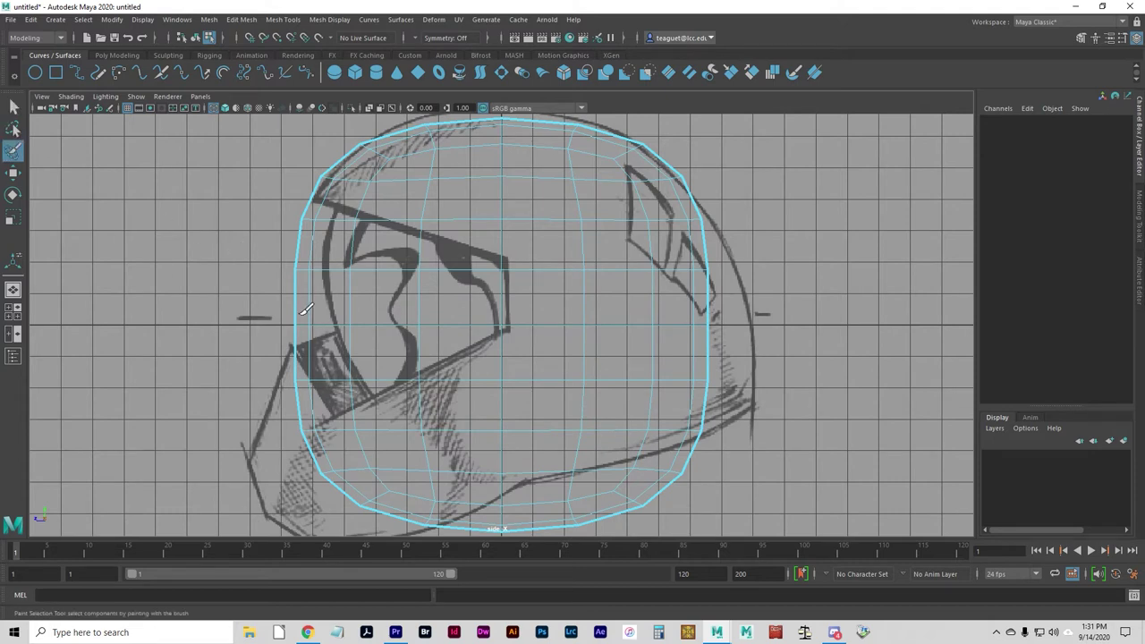
mouse_move(301, 298)
left_mouse_down()
mouse_move(309, 288)
mouse_move(447, 310)
mouse_move(472, 326)
mouse_move(472, 420)
left_mouse_up()
mouse_move(544, 424)
left_mouse_down()
mouse_move(602, 418)
mouse_move(550, 410)
mouse_move(560, 408)
mouse_move(702, 418)
mouse_move(680, 458)
mouse_move(659, 451)
mouse_move(663, 494)
mouse_move(599, 519)
mouse_move(585, 474)
mouse_move(545, 480)
mouse_move(523, 530)
mouse_move(491, 532)
mouse_move(474, 529)
mouse_move(471, 457)
mouse_move(414, 430)
mouse_move(405, 503)
mouse_move(377, 510)
mouse_move(349, 493)
mouse_move(377, 462)
mouse_move(309, 446)
mouse_move(309, 404)
mouse_move(380, 403)
mouse_move(376, 367)
mouse_move(291, 353)
left_mouse_up()
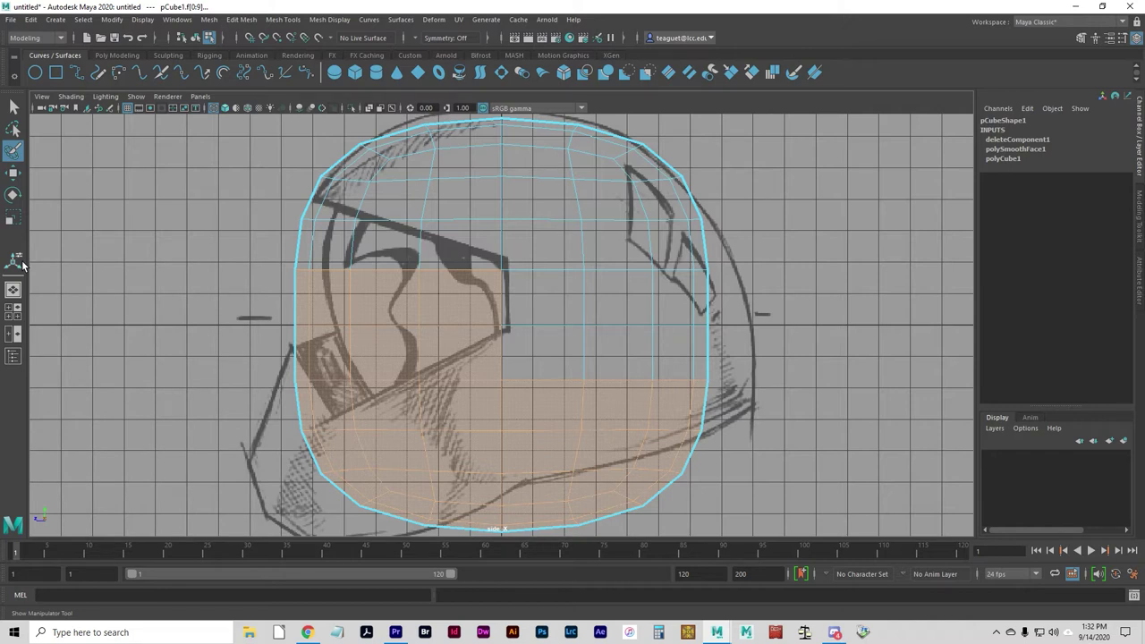
key("Delete")
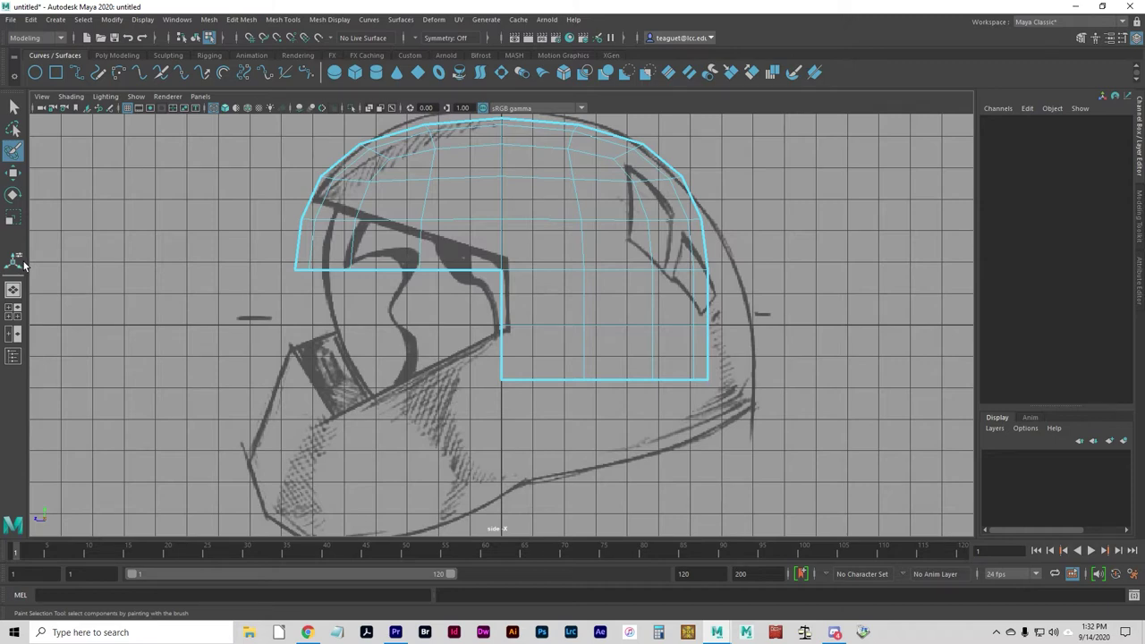
Select the lengthwise edge loop nearest the centre line in the top view and activate the Move tool
key("space")
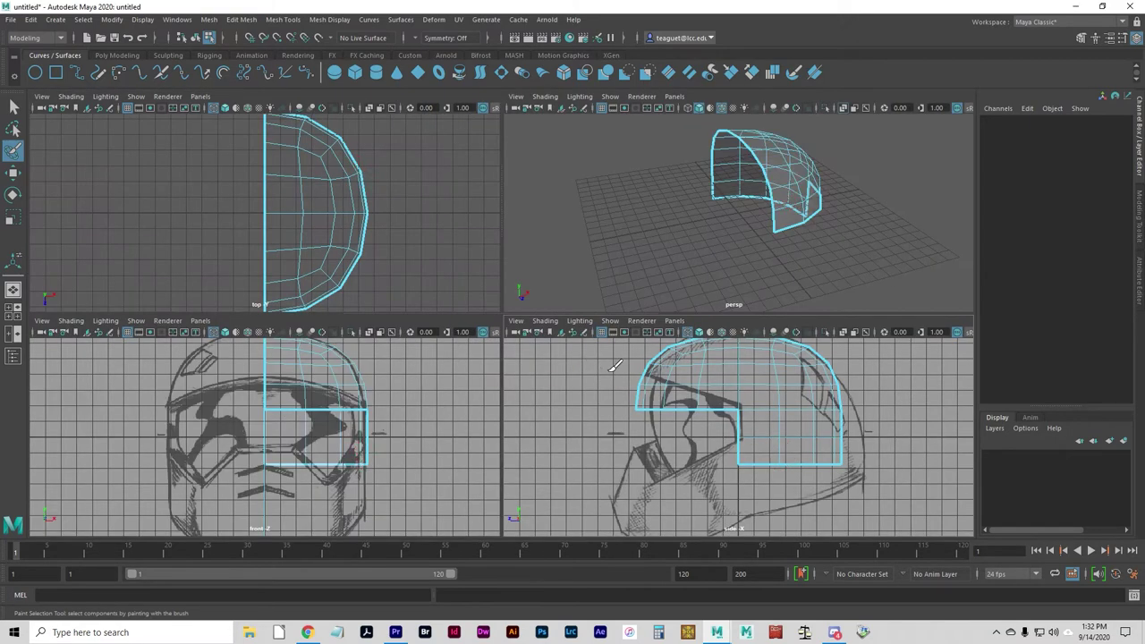
key("space")
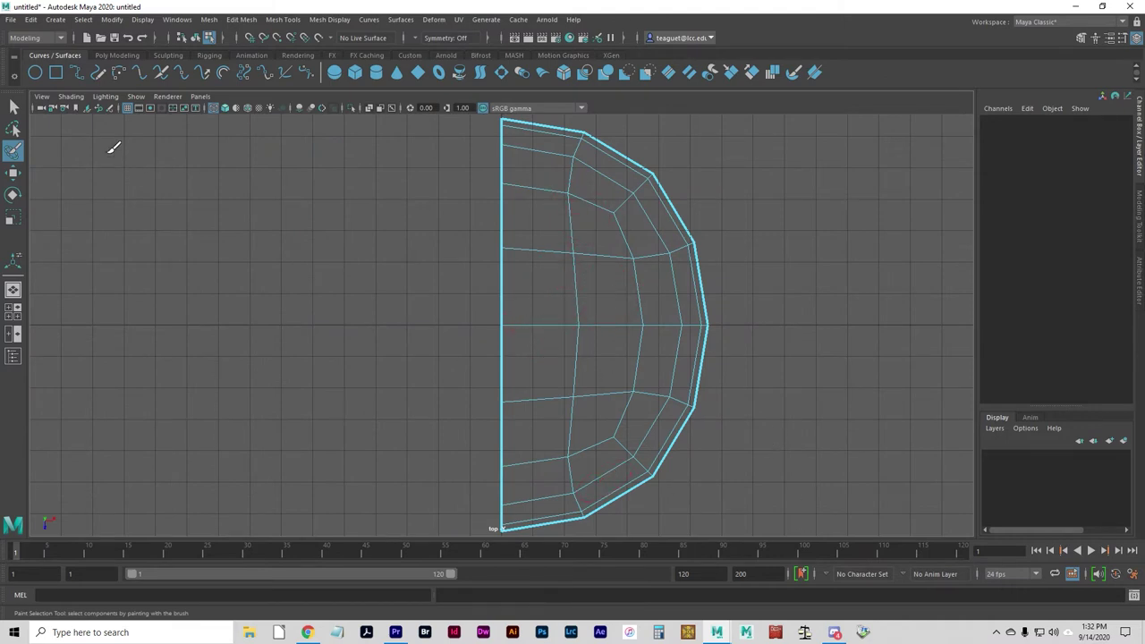
left_click(14, 105)
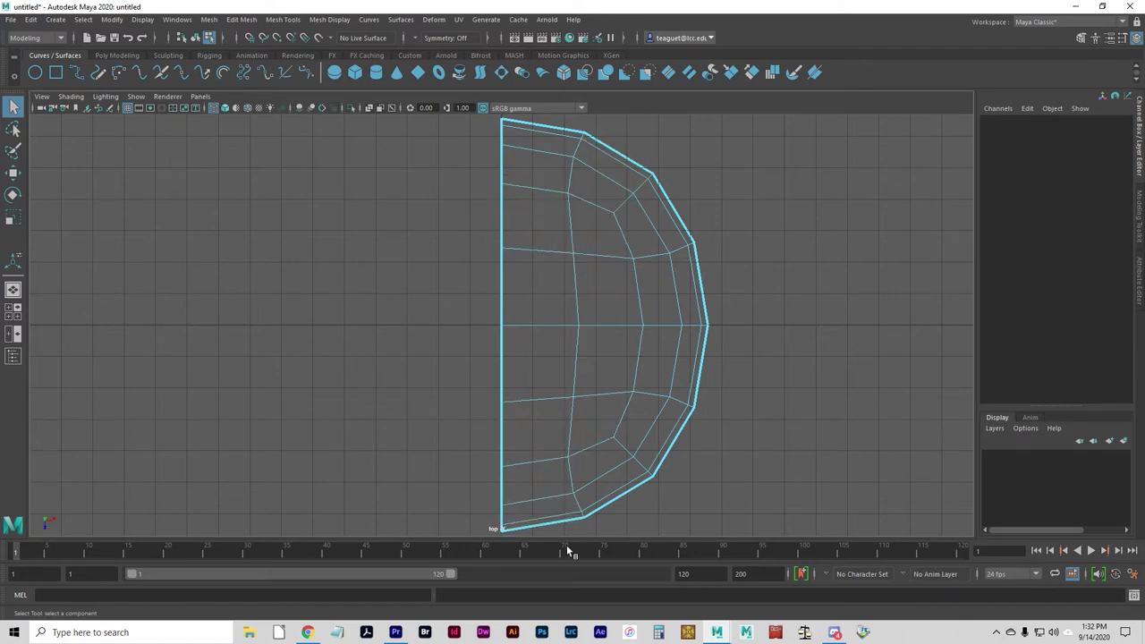
right_click_drag(579, 302, 580, 270)
left_click(576, 290)
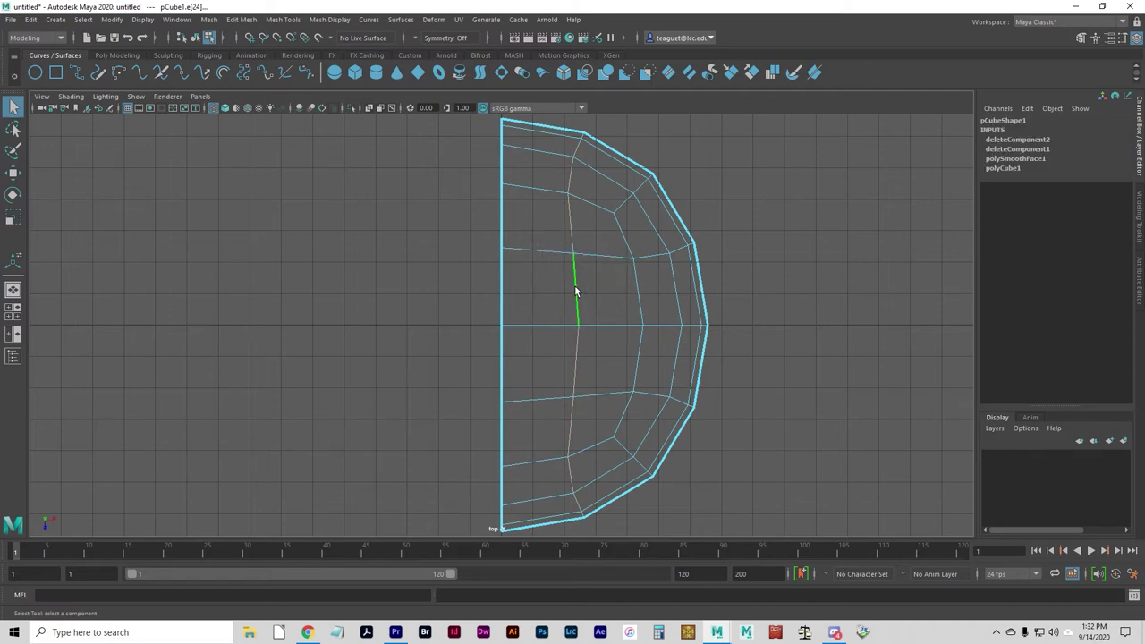
left_click(567, 442)
left_click(569, 483)
key("w")
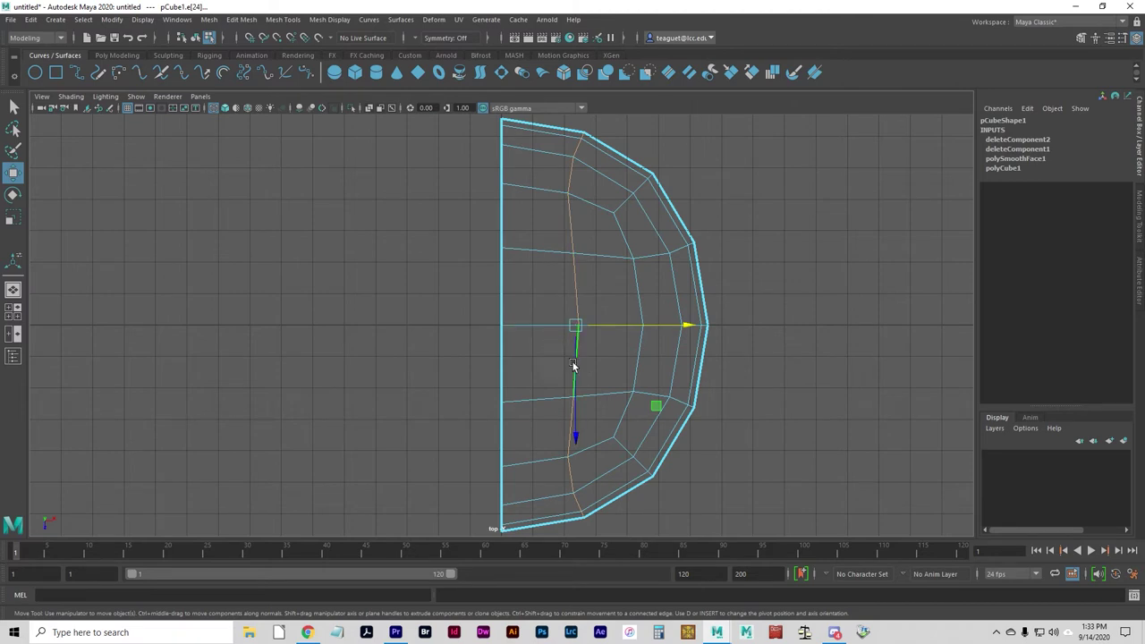
Try moving the lengthwise edge loop along X with grid snapping, and undo the move
key("x")
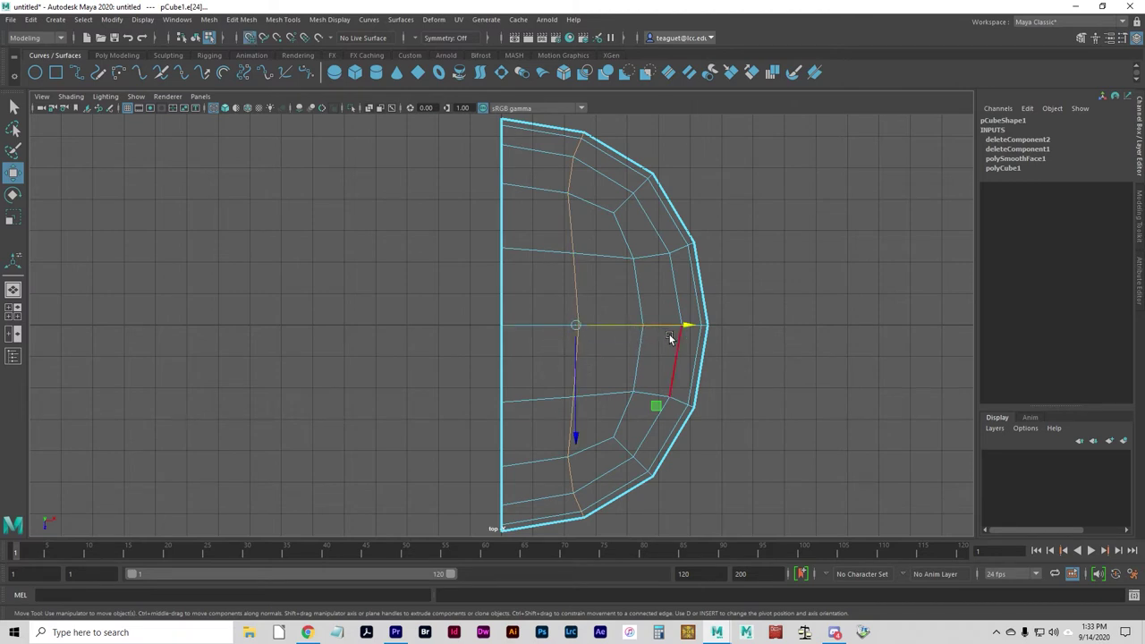
left_click_drag(687, 326, 574, 314)
key("ctrl+z")
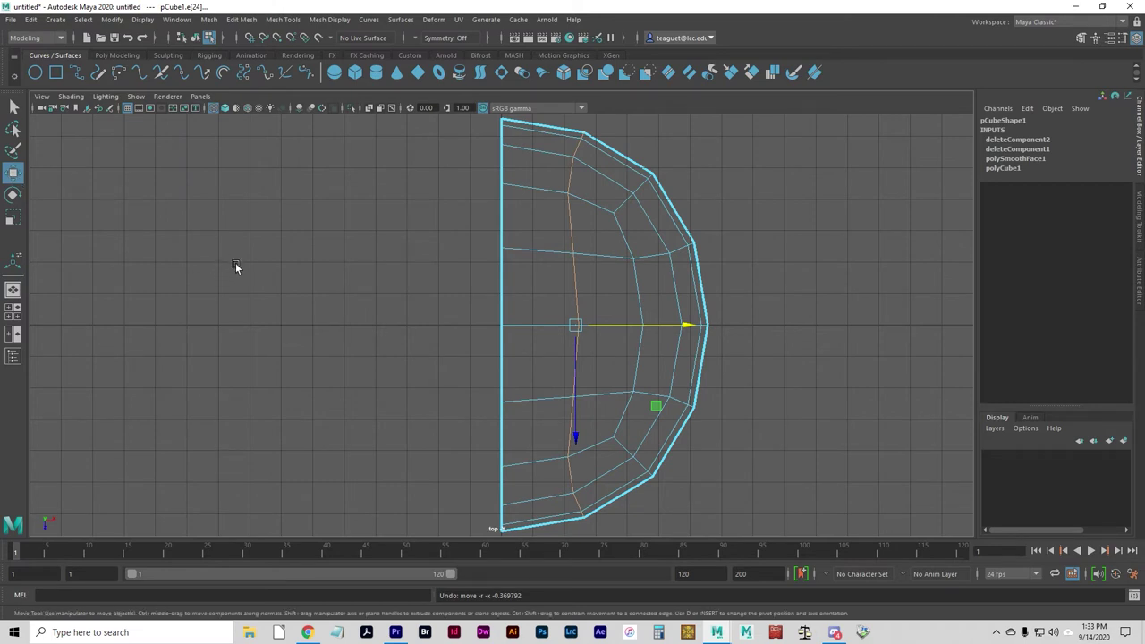
Turn off Retain component spacing for the Move tool and grid-snap the lengthwise edge loop straight at X = 2
double_click(16, 175)
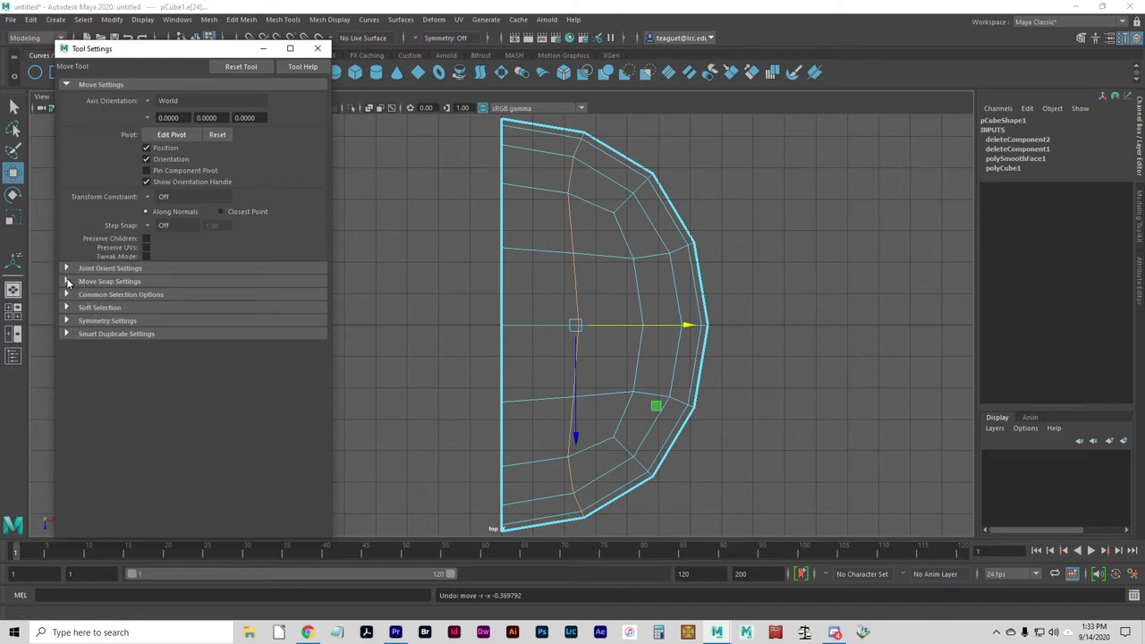
left_click(100, 280)
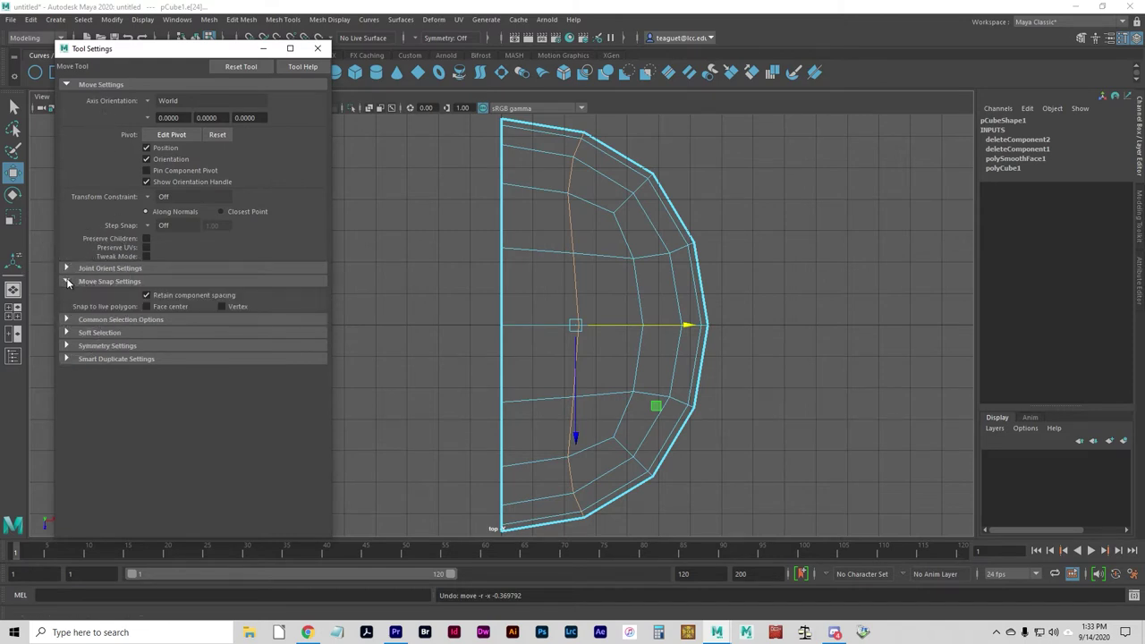
left_click(145, 296)
left_click(176, 293)
left_click(317, 48)
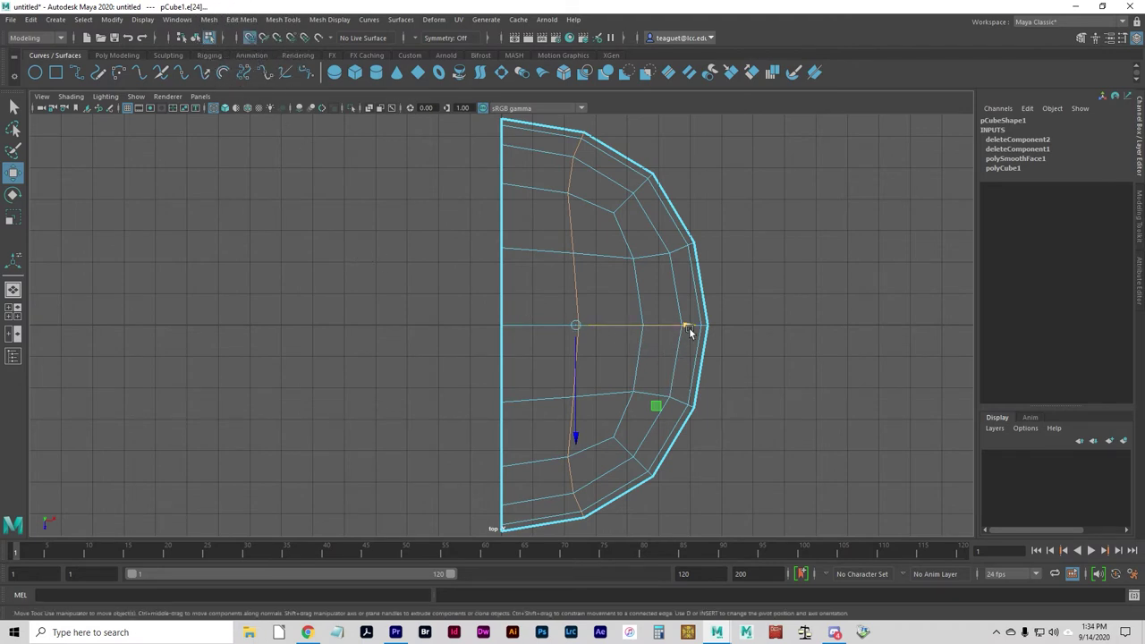
left_click_drag(689, 327, 569, 312)
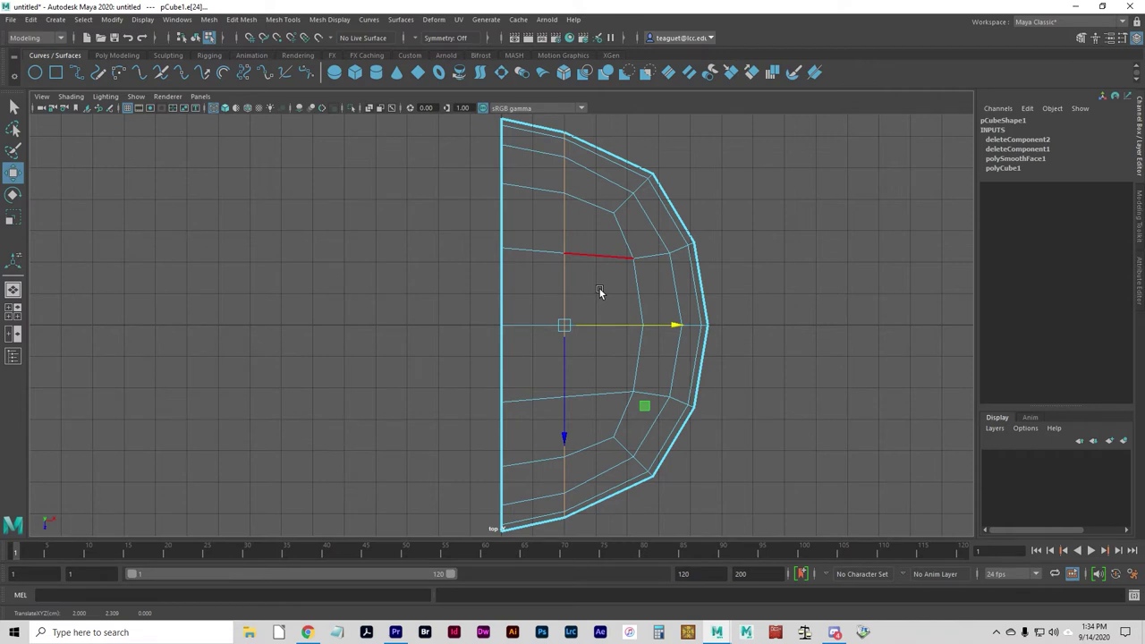
Grid-snap the two crosswise edge loops on either side of the mesh's middle straight at Z = -2 and Z = 2
left_click(625, 234)
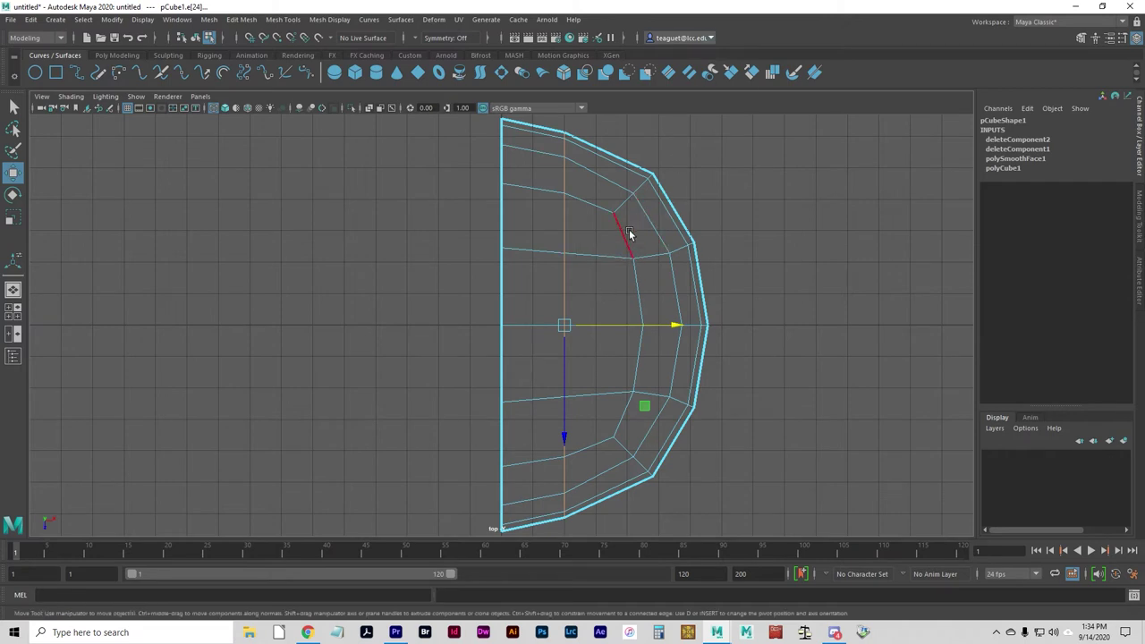
left_click(599, 257)
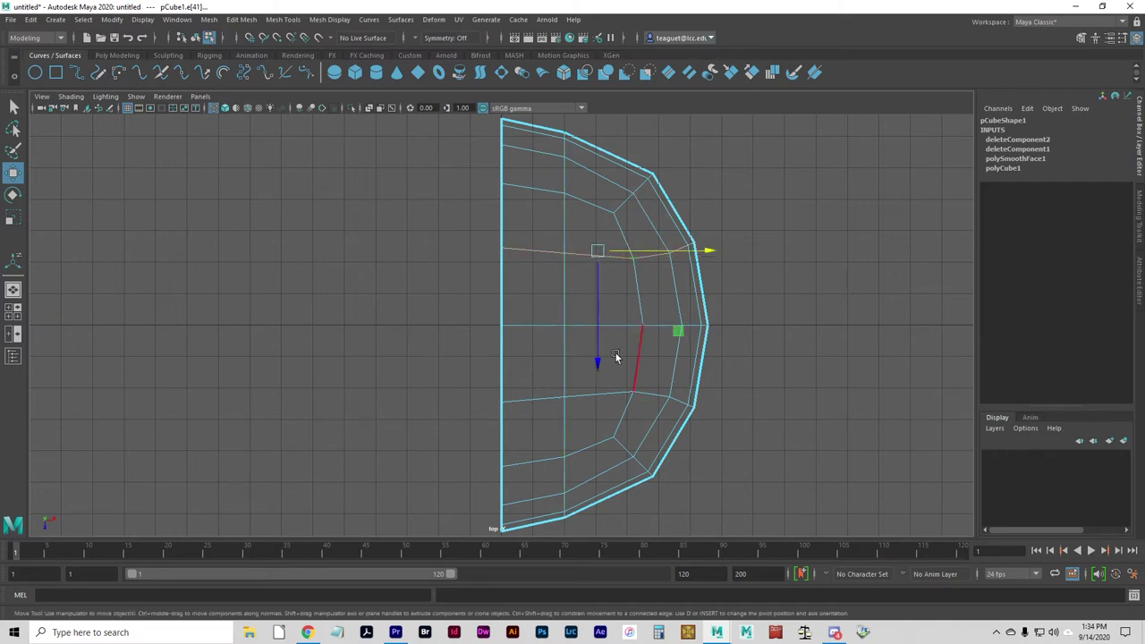
left_click(554, 250)
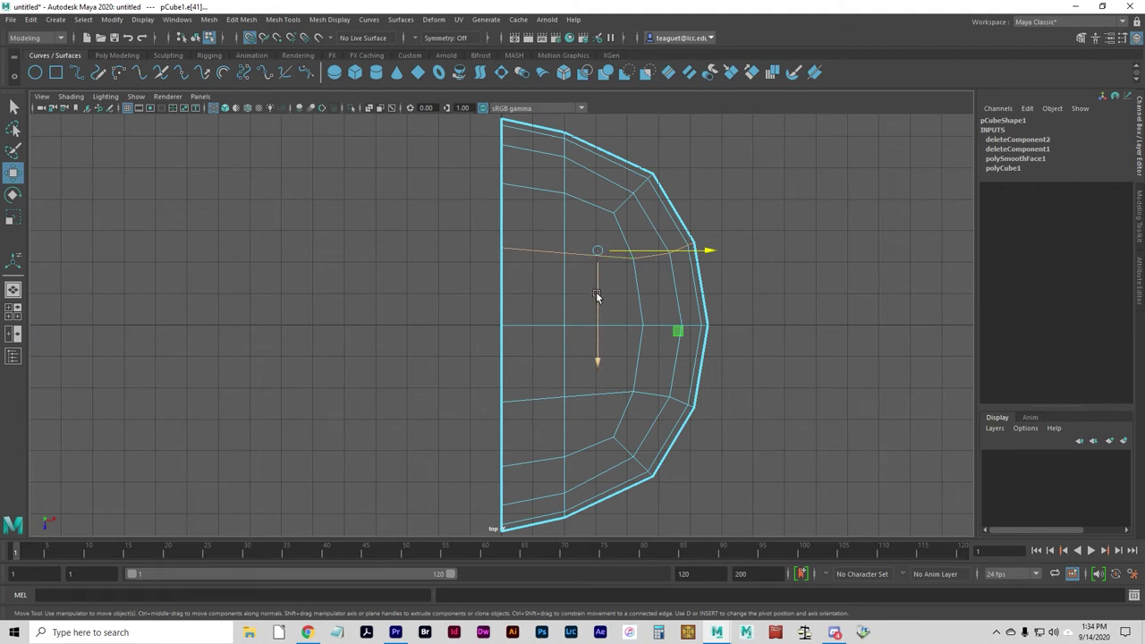
left_click_drag(596, 292, 600, 259)
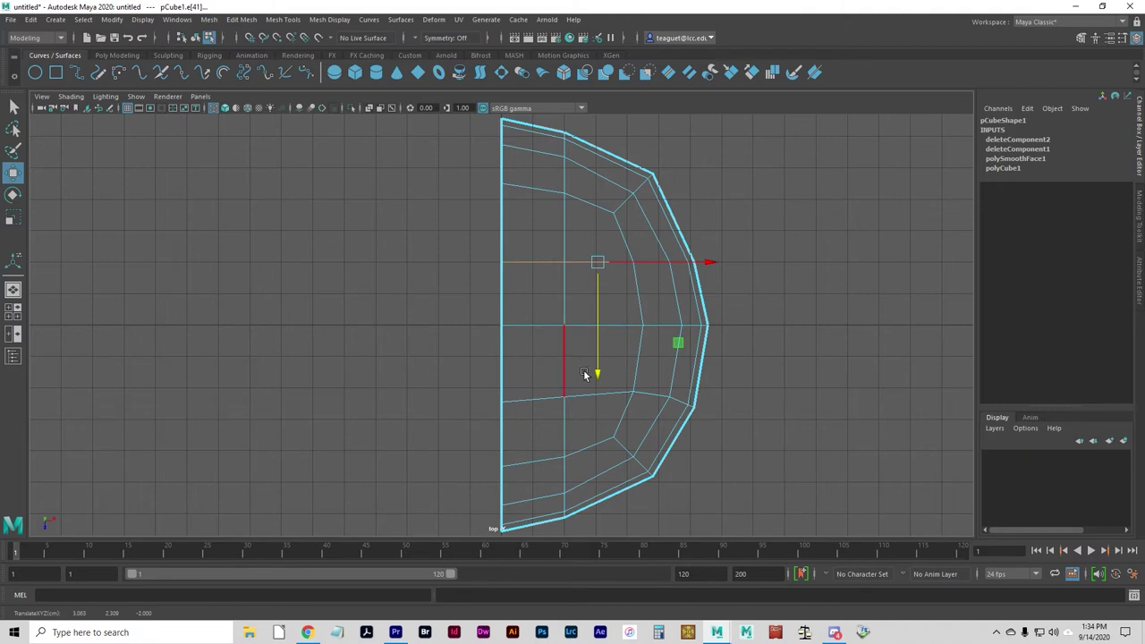
left_click(591, 263)
left_click(586, 397)
mouse_move(587, 396)
left_mouse_down()
mouse_move(597, 427)
mouse_move(604, 384)
left_mouse_up()
key("x")
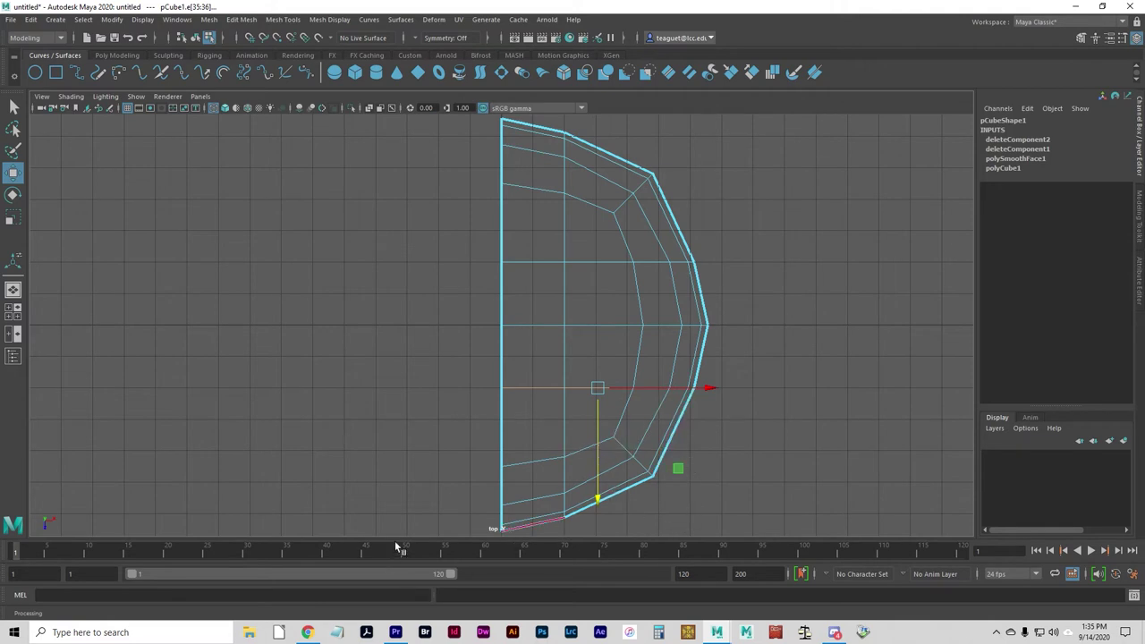
Save the scene as thor_helmet1 in Maya ASCII format in the project's scenes folder
left_click(14, 22)
left_click(41, 79)
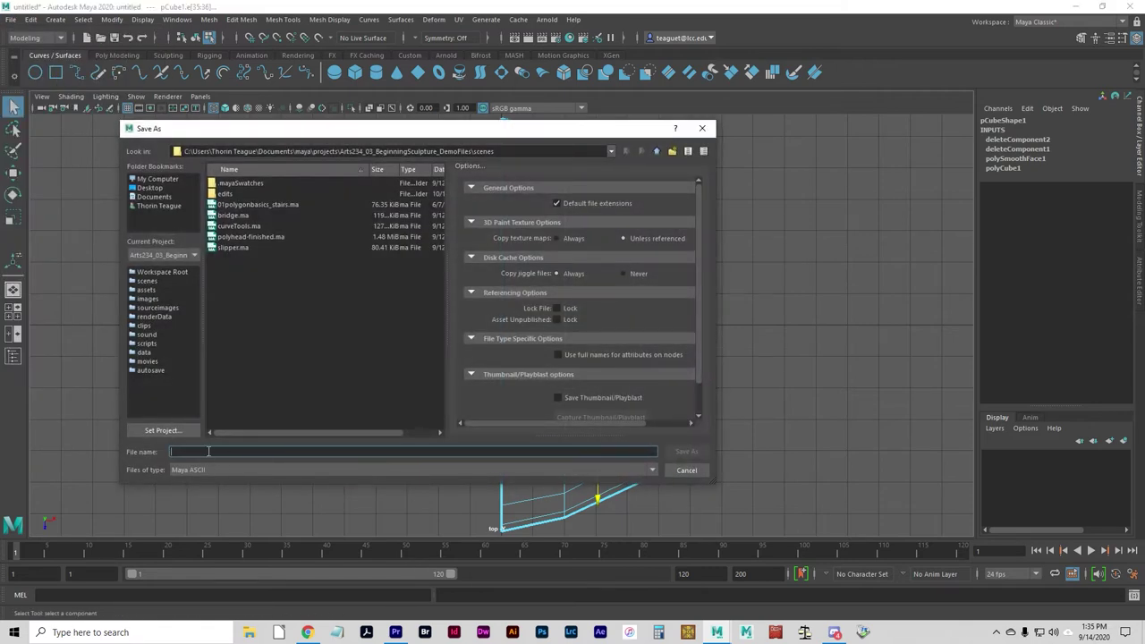
type("thor_helmet1")
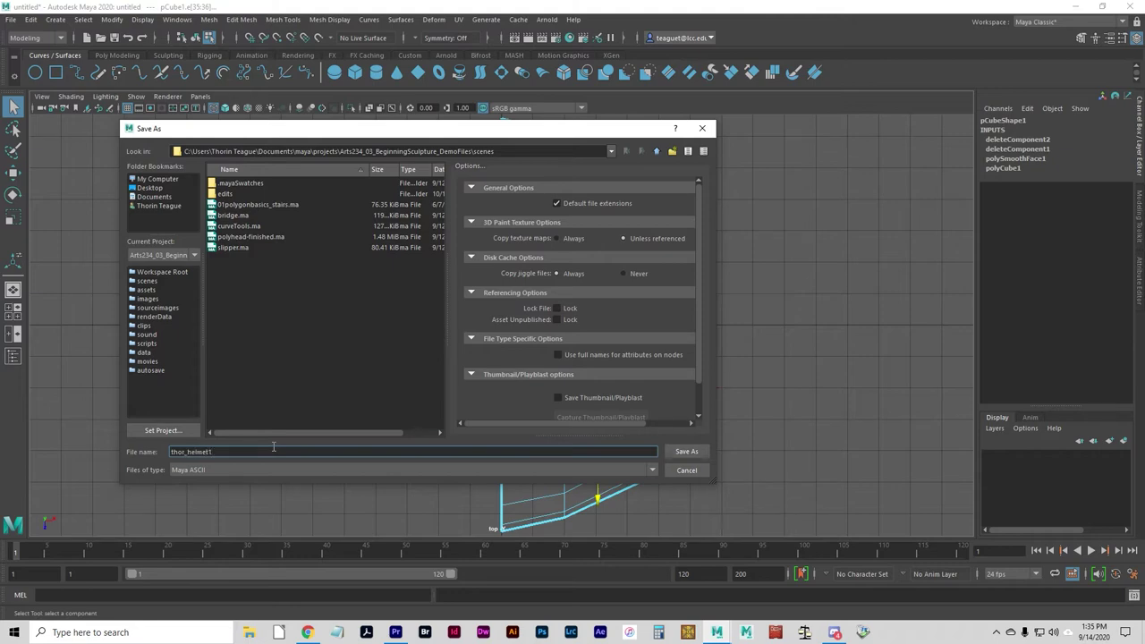
left_click(686, 451)
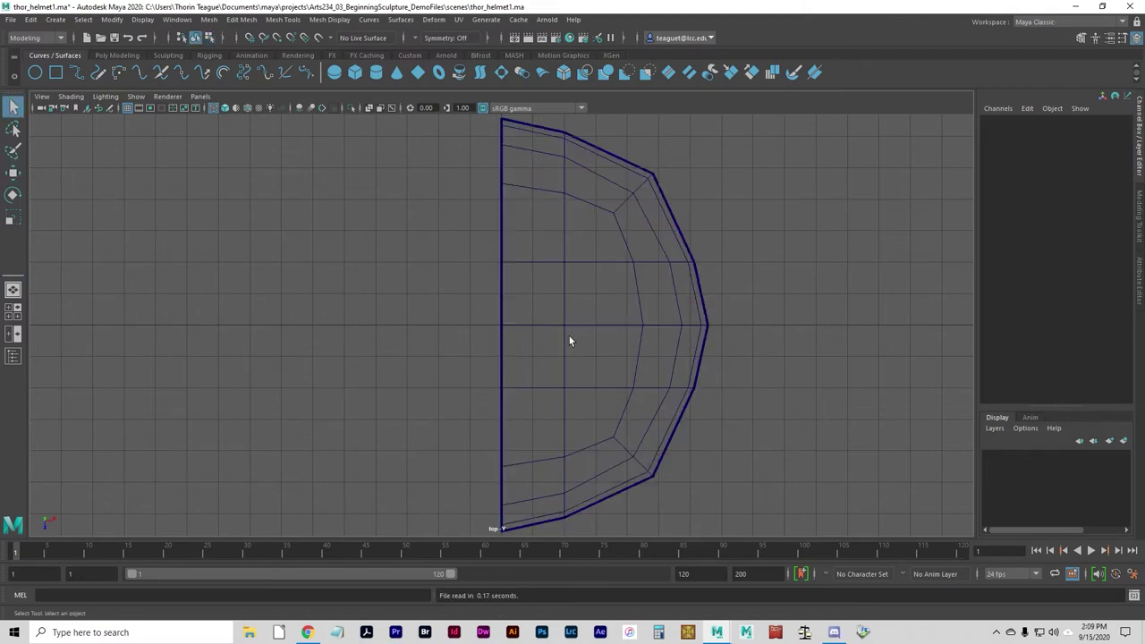
Show the side view full size and switch the helmet mesh to vertex editing
key("space")
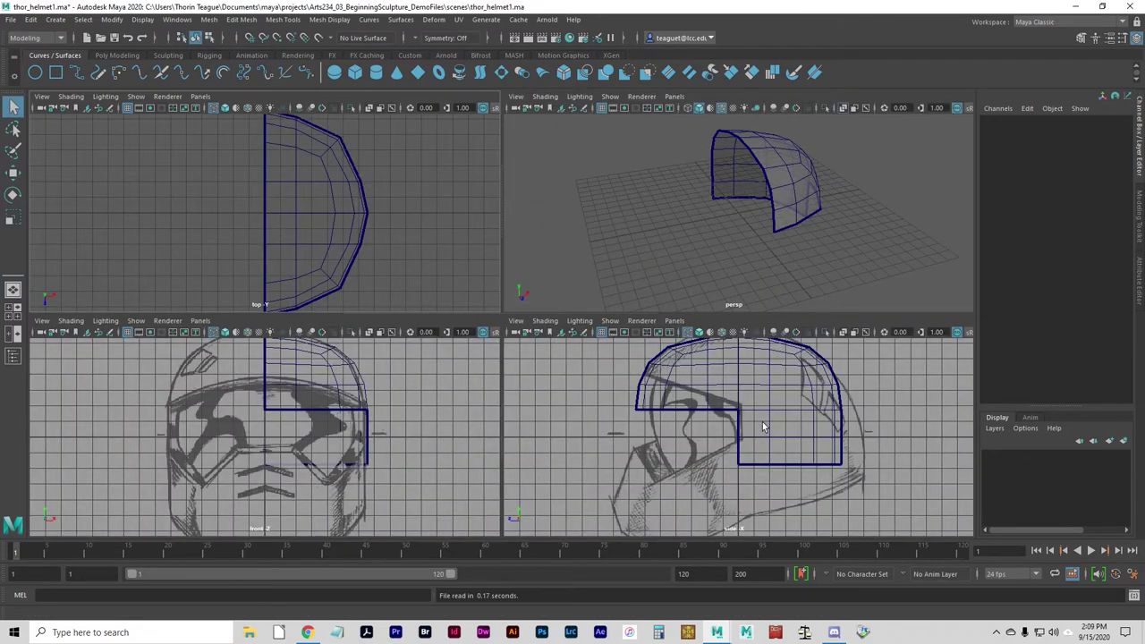
key("space")
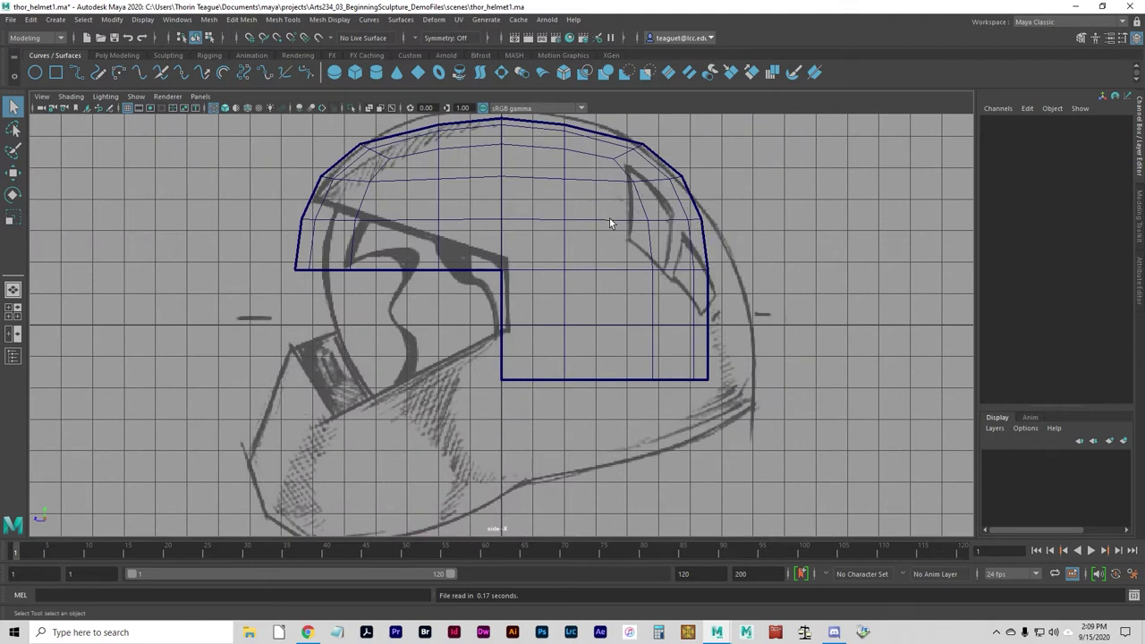
middle_click_drag(557, 205, 538, 279, "alt")
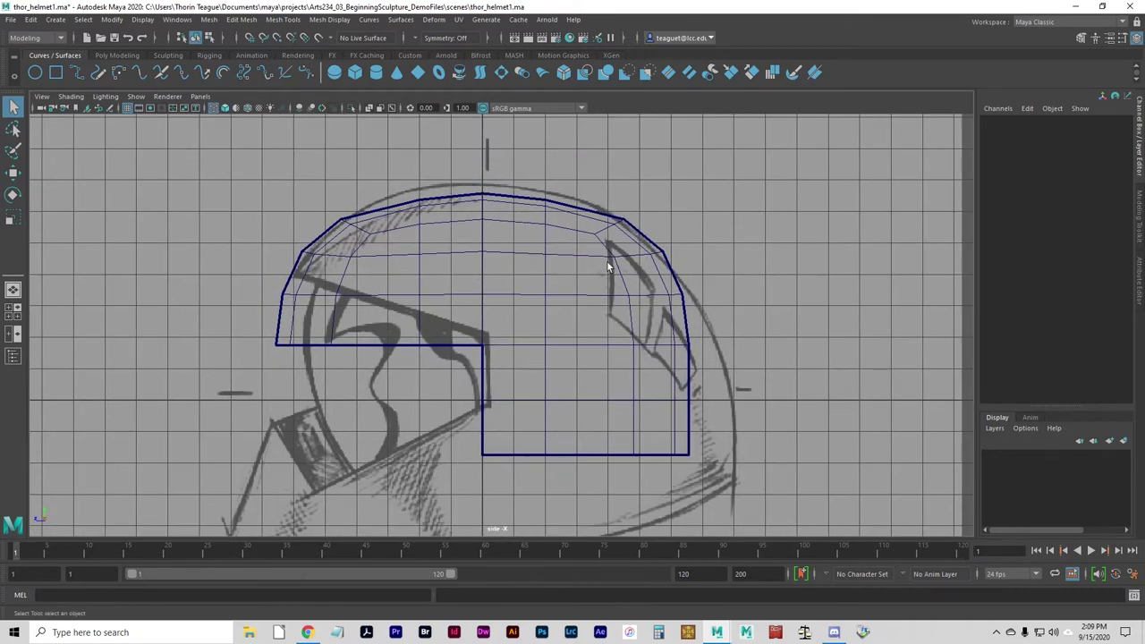
right_click_drag(549, 313, 491, 281)
left_click(478, 287)
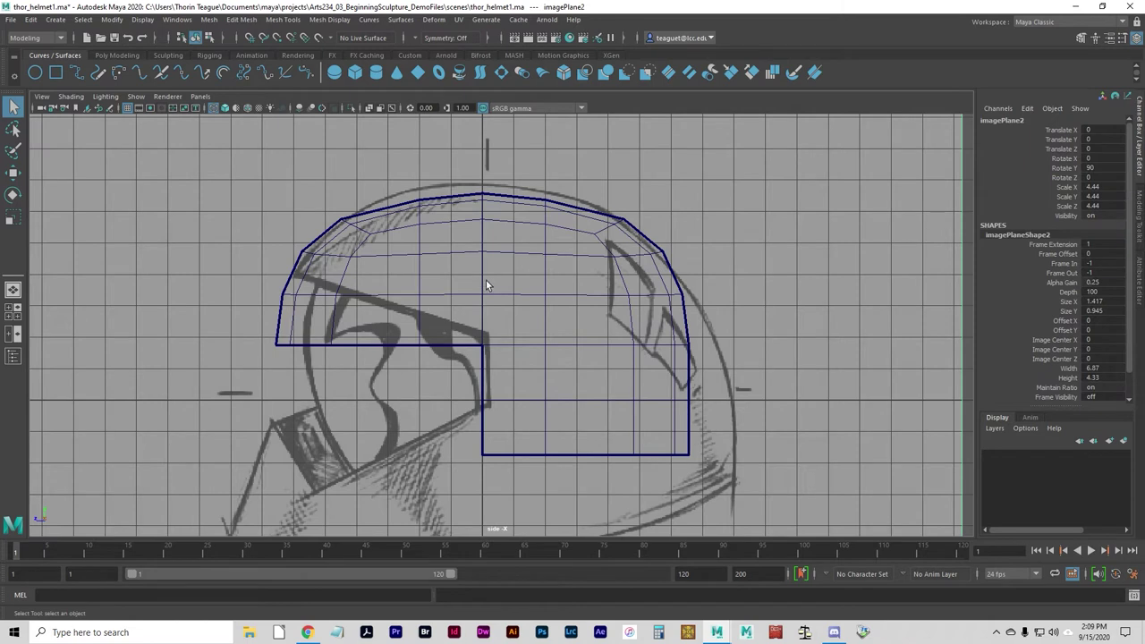
left_click(483, 282)
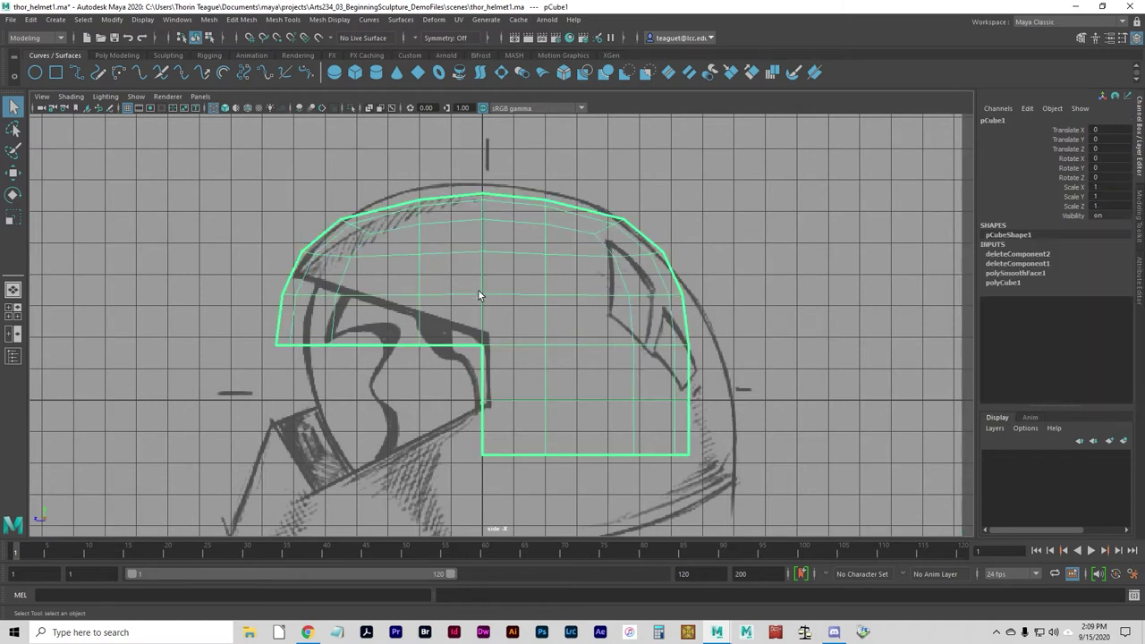
right_click(629, 296)
left_click(564, 297)
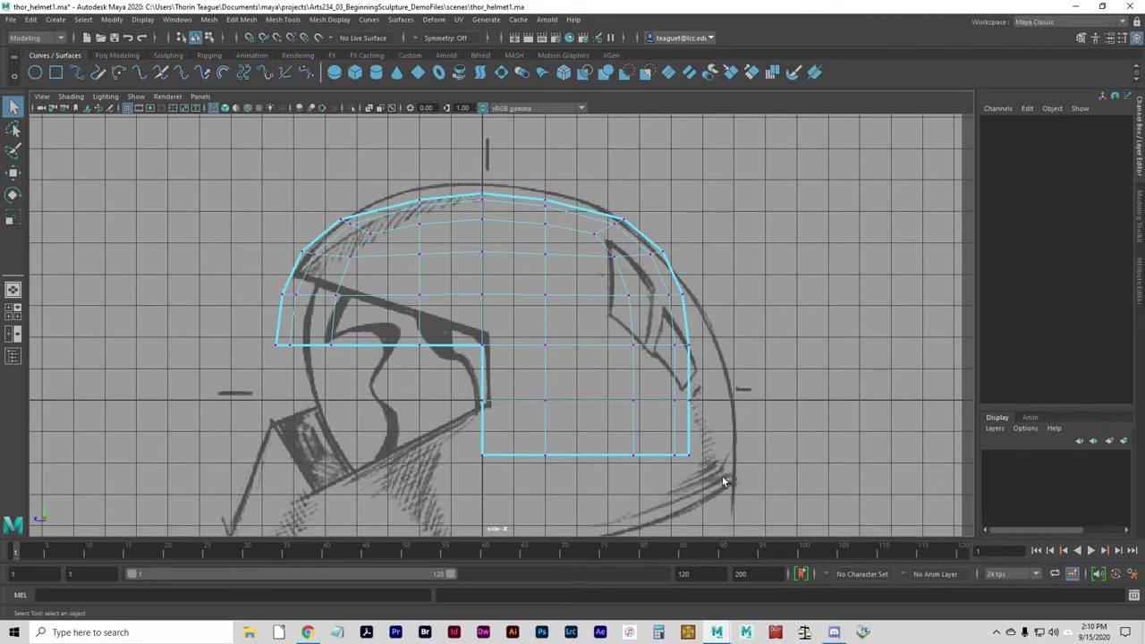
Move the vertices at the mesh's bottom rear corner back along Z to meet the reference helmet's outline
left_click(699, 440)
left_click(687, 458)
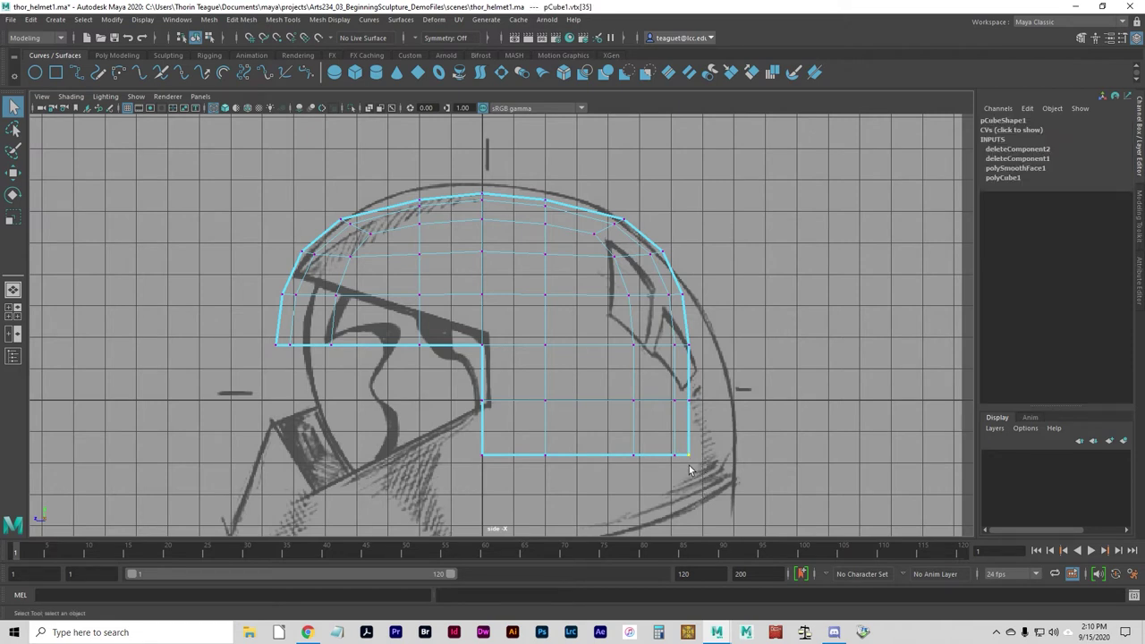
key("w")
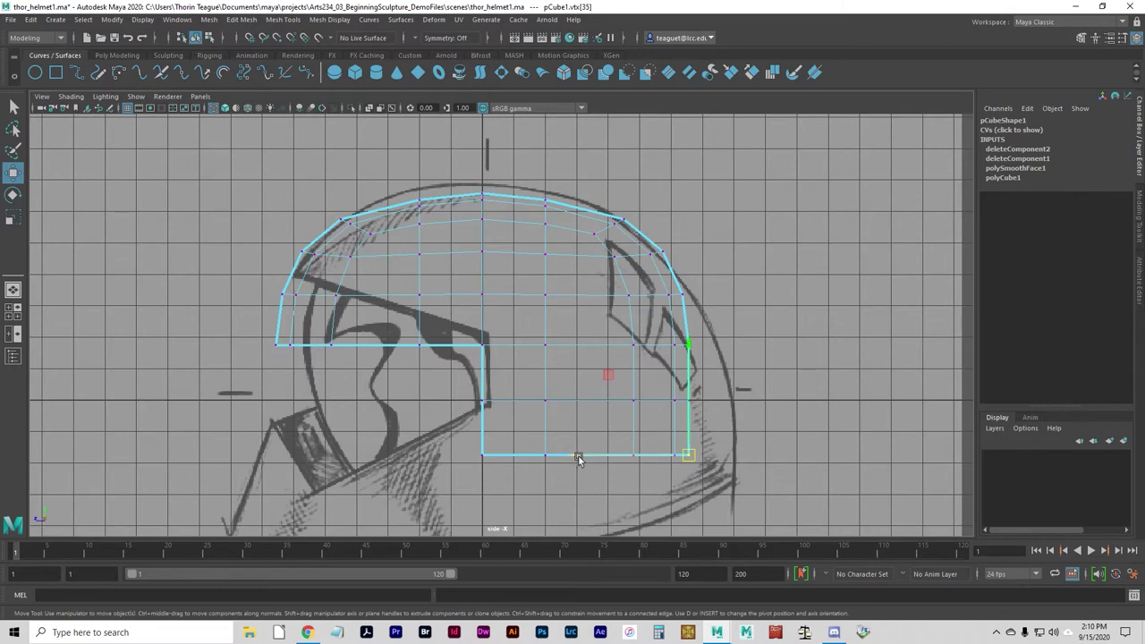
left_click_drag(577, 458, 621, 459)
key("ctrl+z")
left_click(679, 472)
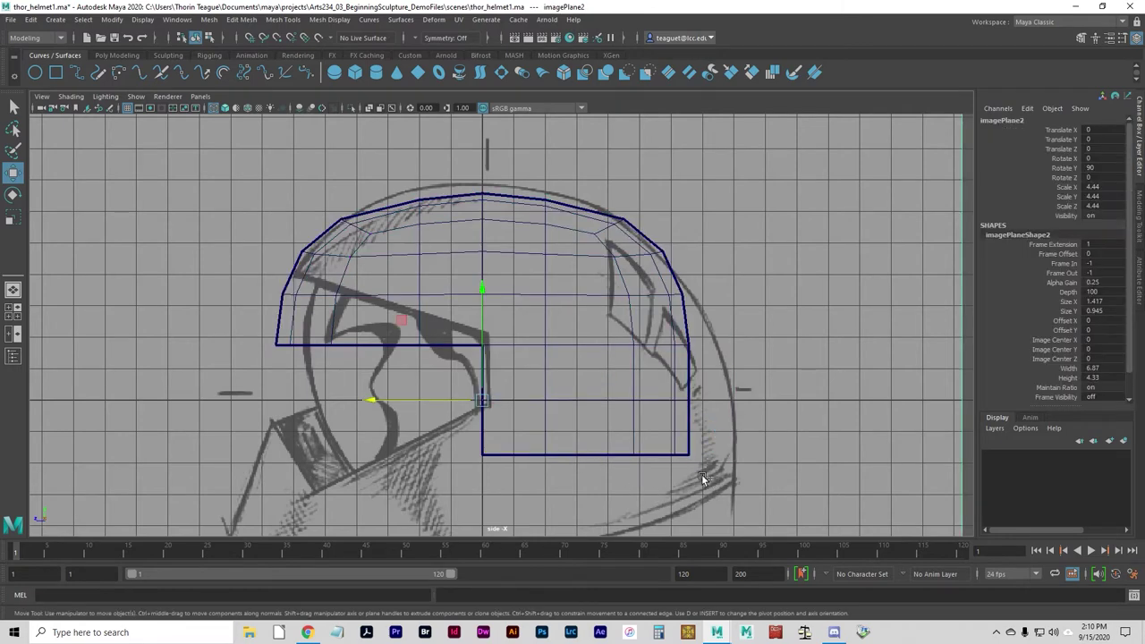
left_click_drag(669, 445, 710, 475)
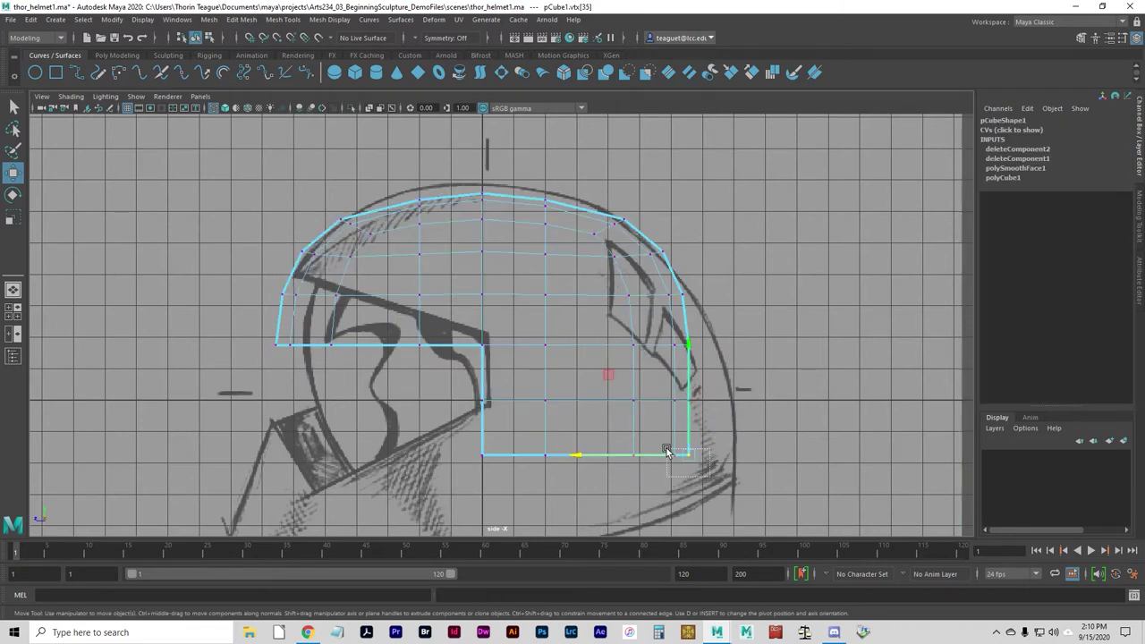
left_click_drag(569, 455, 611, 456)
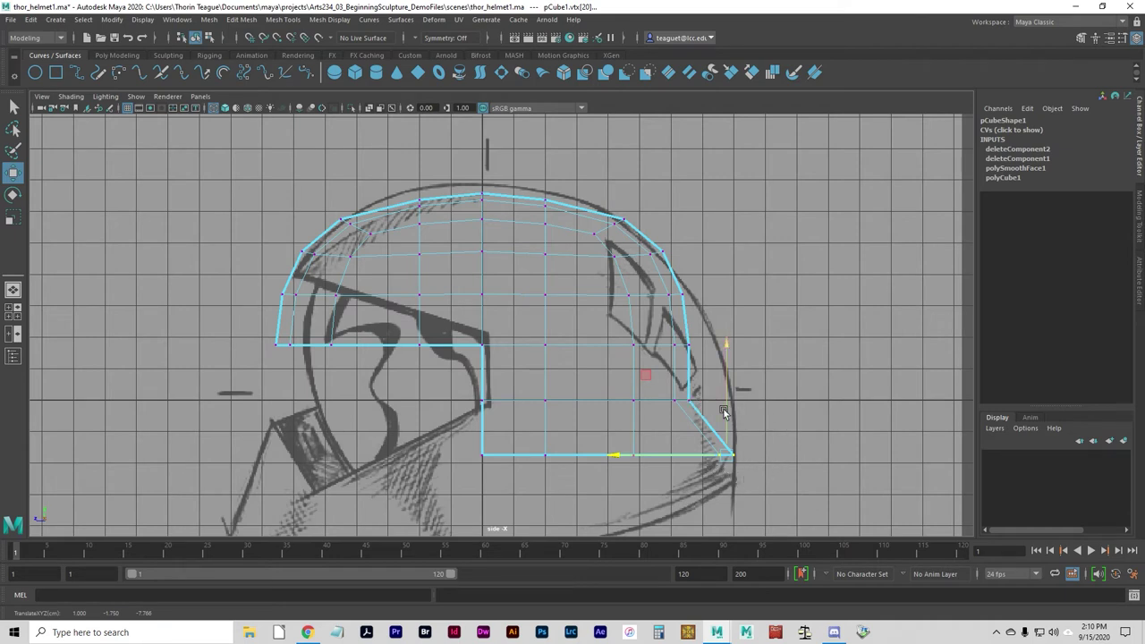
Move the three rows of rear vertices above the bottom corner back along Z to follow the reference helmet's outline
left_click_drag(713, 410, 661, 401)
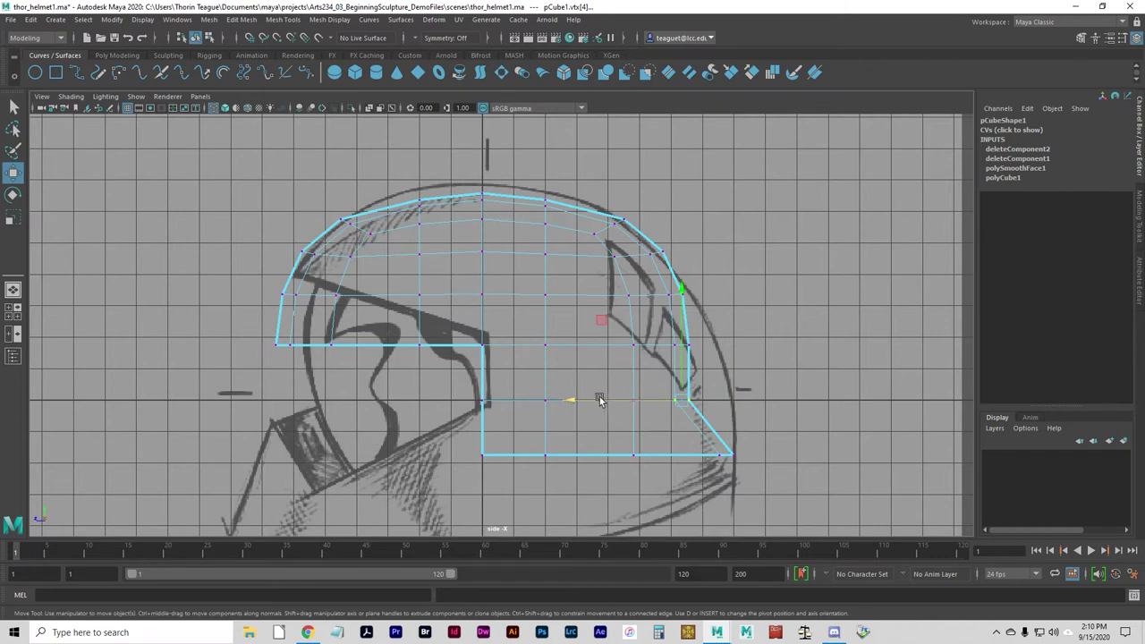
left_click_drag(567, 401, 614, 398)
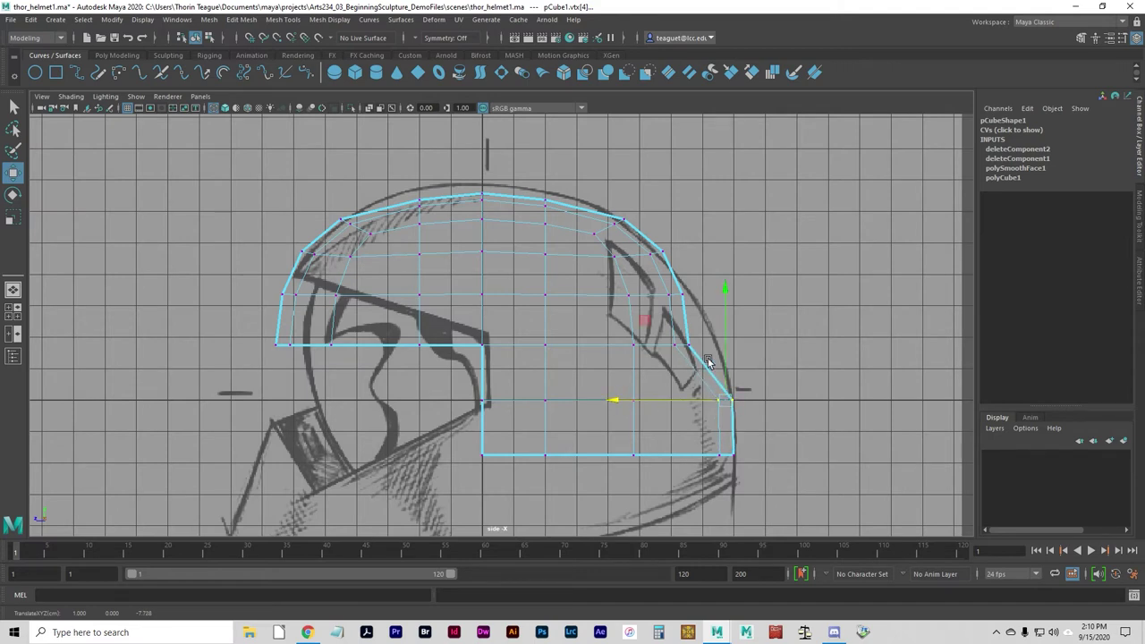
left_click(657, 340)
left_click_drag(564, 343, 592, 348)
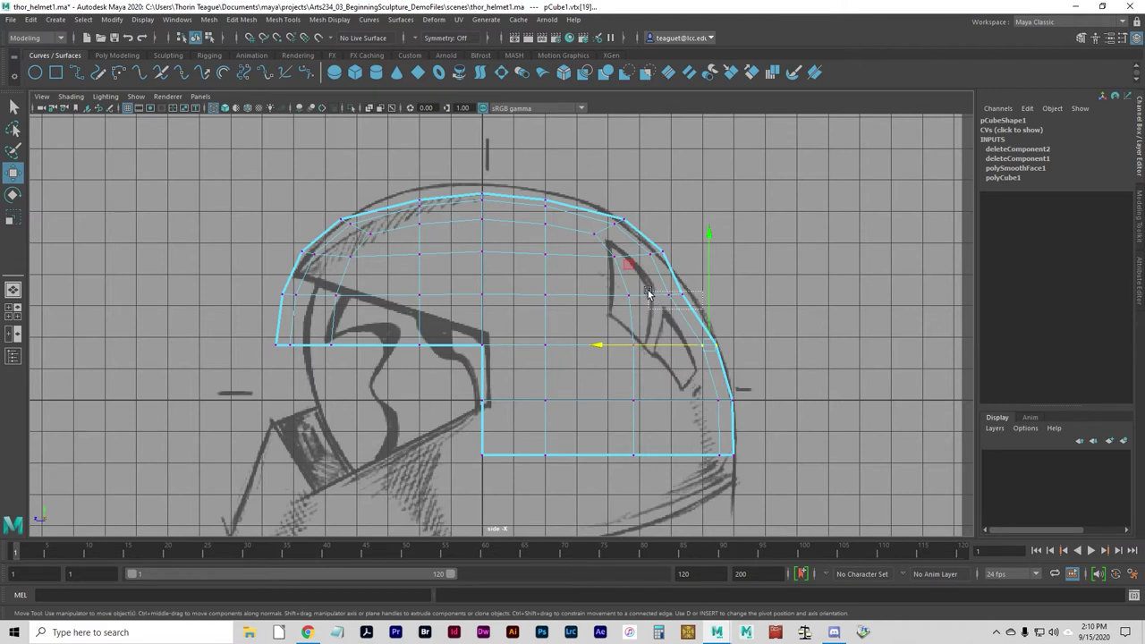
left_click_drag(648, 293, 643, 296)
left_click_drag(567, 296, 579, 295)
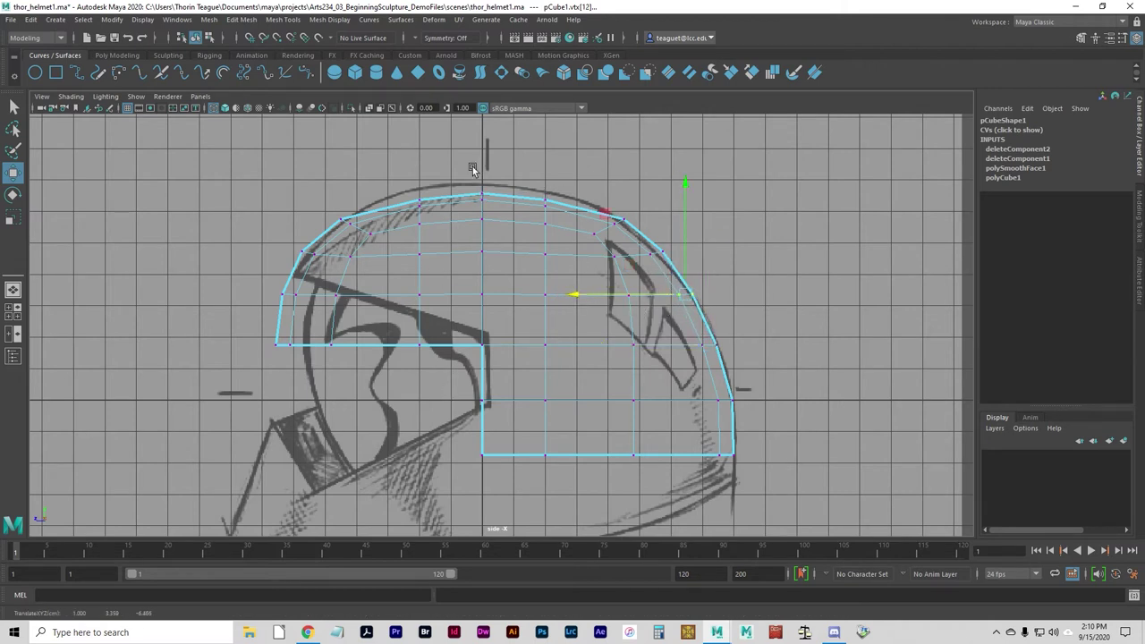
Raise the crown vertices at the mesh's middle and the columns on either side to meet the reference helmet's top outline
left_click_drag(506, 173, 564, 214)
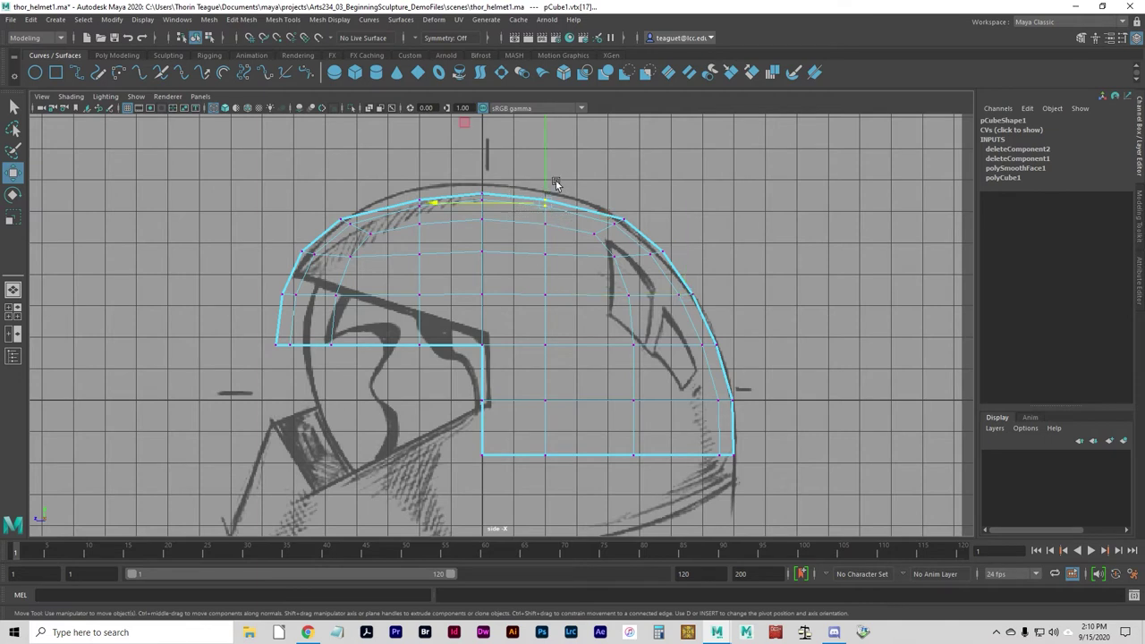
left_click_drag(544, 175, 479, 170)
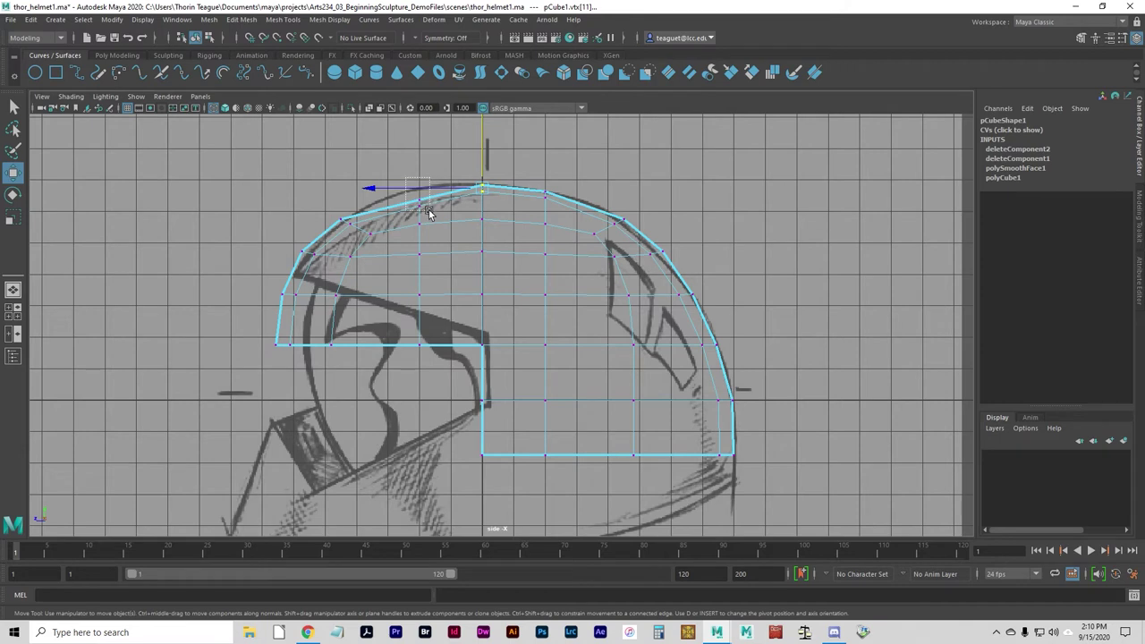
left_click_drag(428, 213, 418, 171)
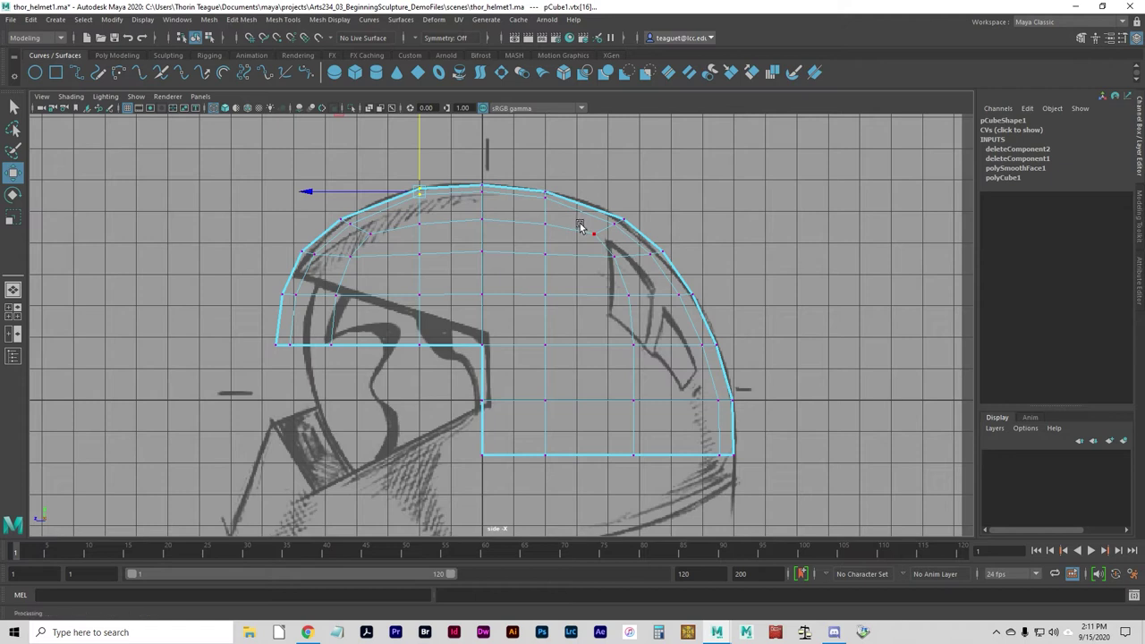
Select the three rows of vertices at the front brow and move them up and rearward toward the reference outline
left_click(336, 223)
left_click(385, 250)
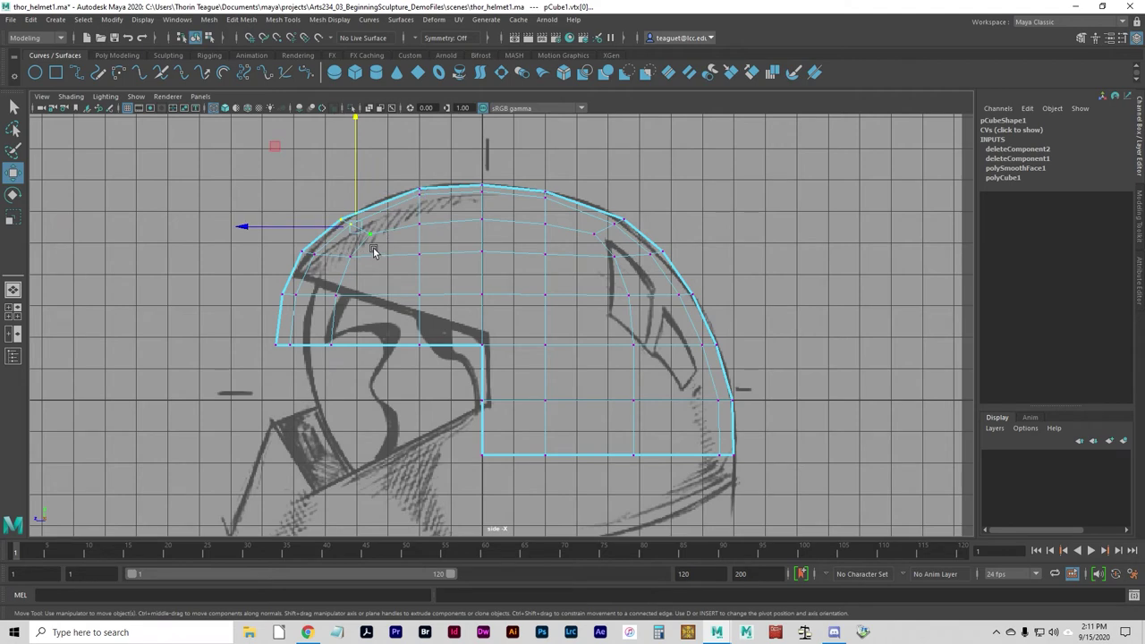
left_click(281, 236)
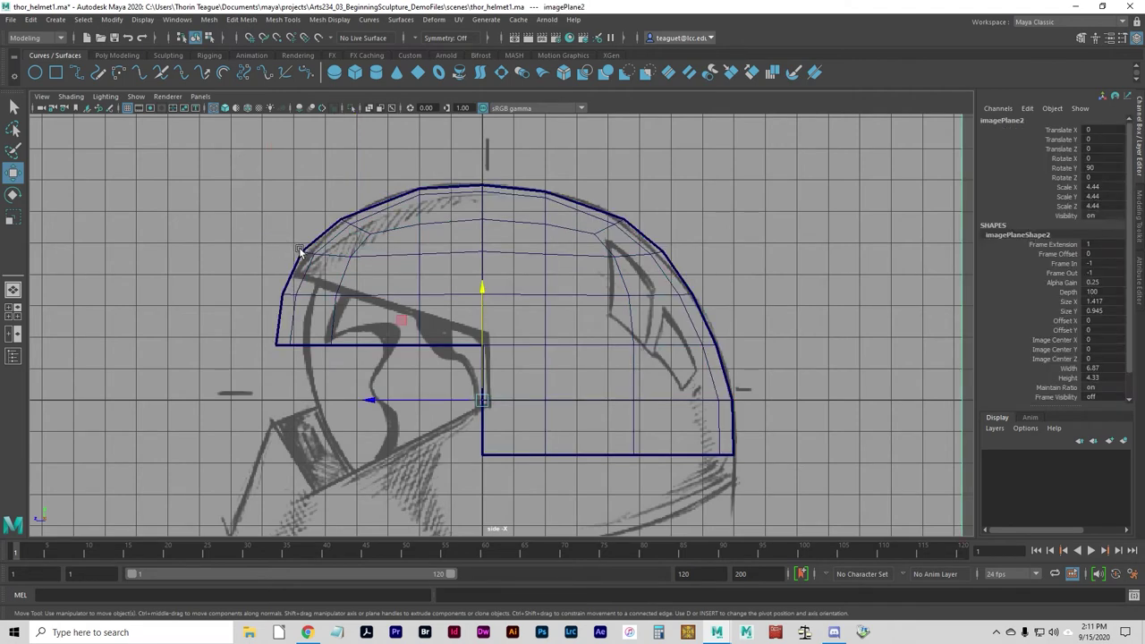
key("ctrl+z")
left_click_drag(264, 187, 390, 299)
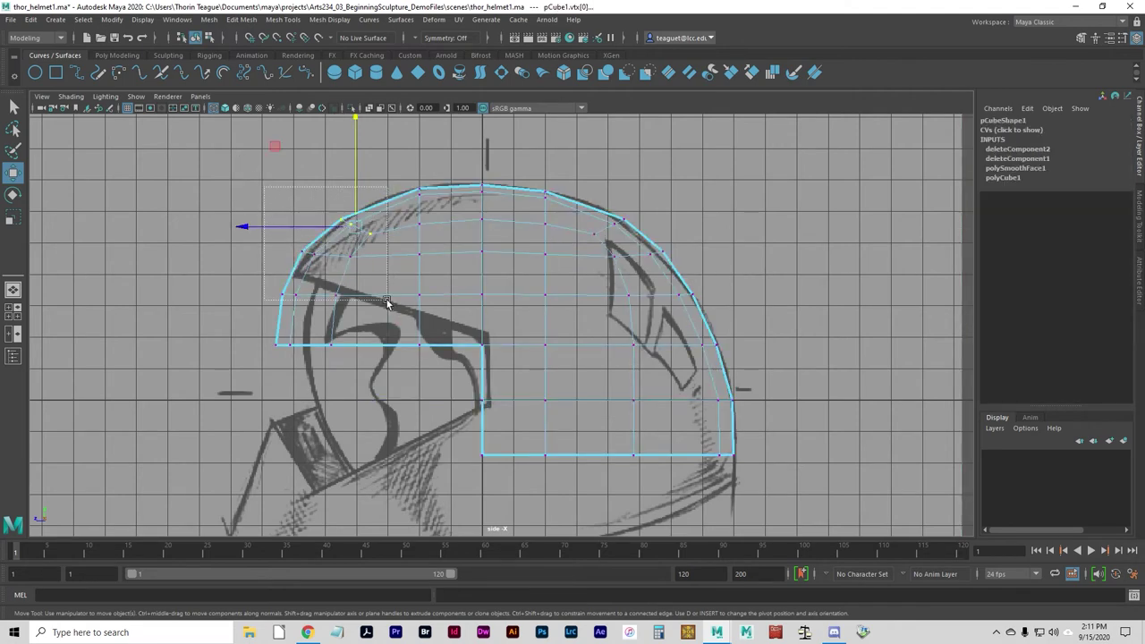
left_click_drag(331, 257, 359, 239)
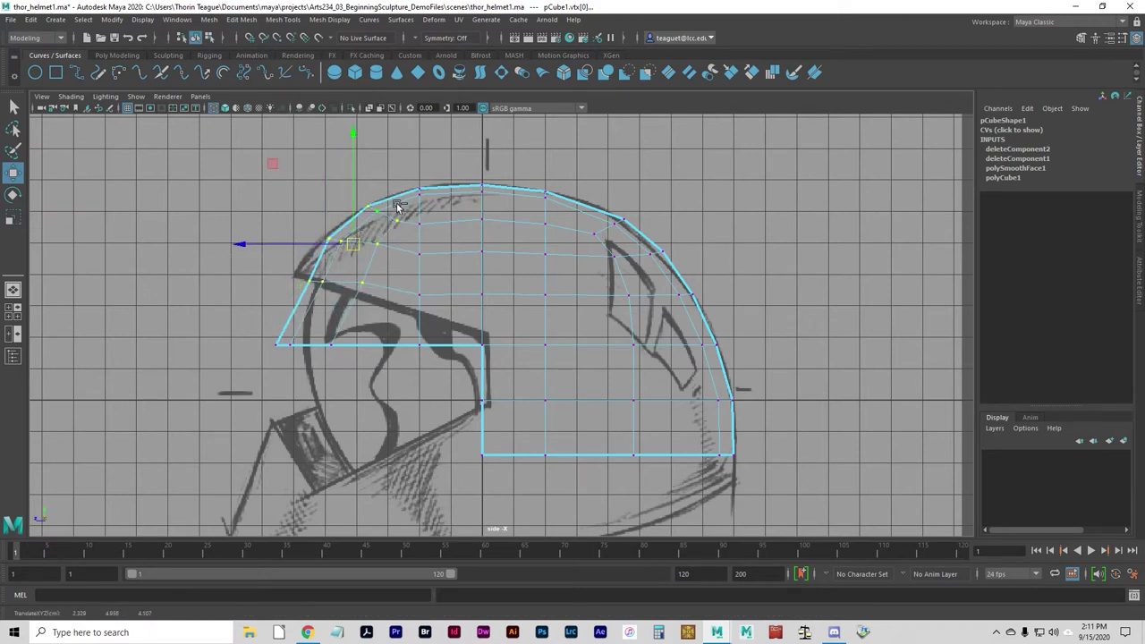
Exclude the uppermost brow row, and move and rotate the remaining front vertices to follow the reference helmet's brow curve
left_click(368, 206, "ctrl")
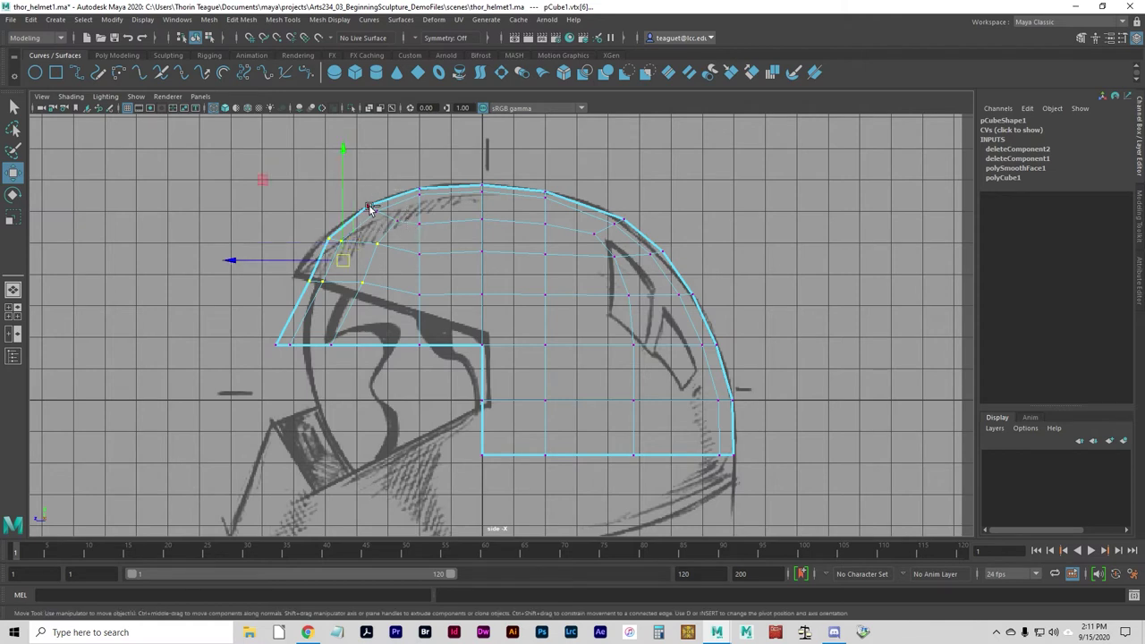
left_click_drag(342, 257, 350, 252)
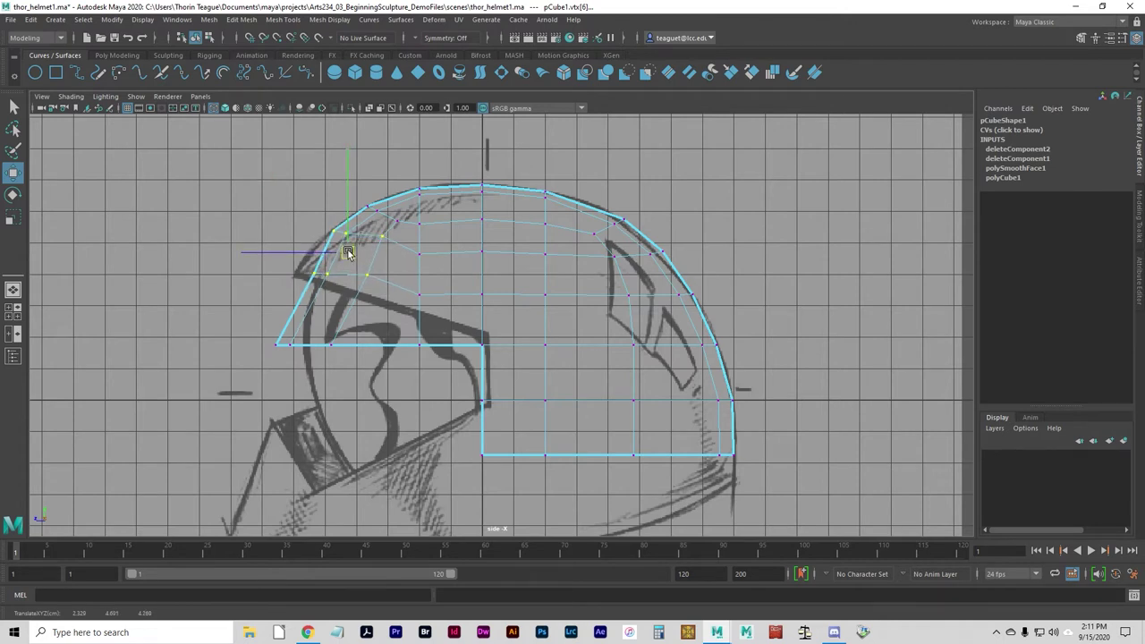
key("e")
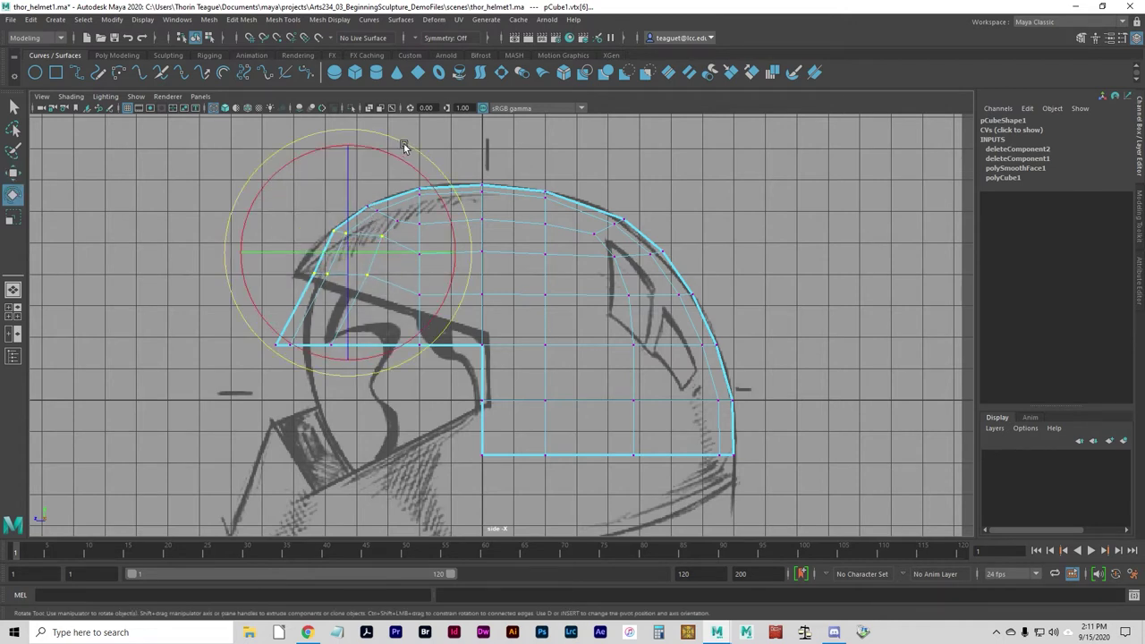
left_click_drag(392, 152, 418, 164)
key("w")
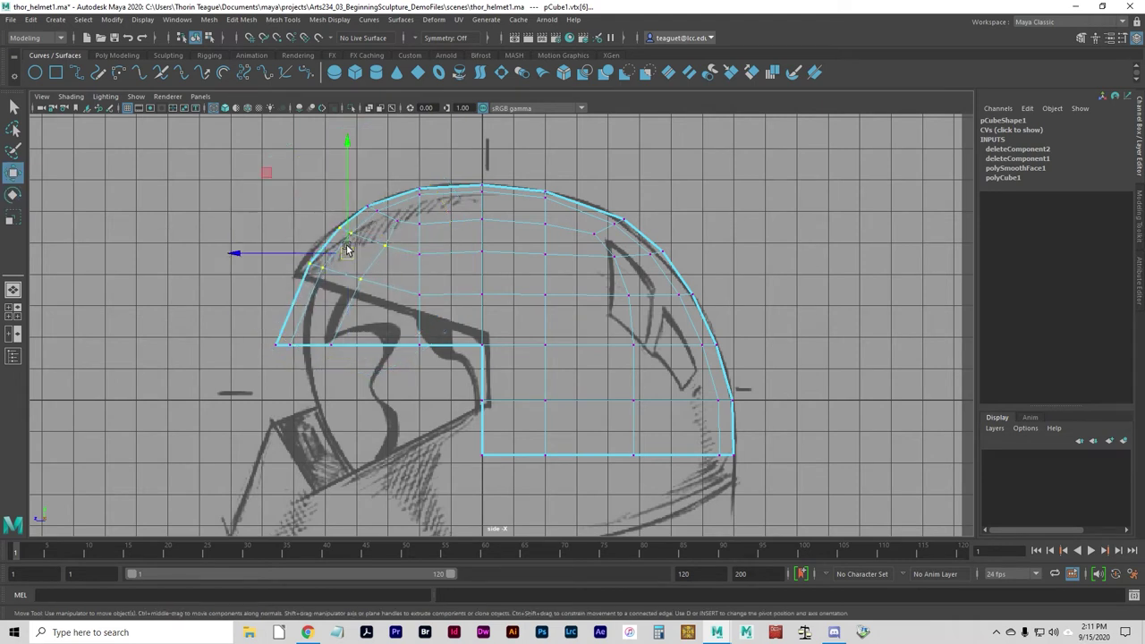
mouse_move(346, 246)
left_mouse_down()
mouse_move(346, 217)
mouse_move(396, 257)
mouse_move(338, 255)
left_mouse_up()
Rotate the lowest row of brow vertices to tilt it along the slope above the visor opening
key("e")
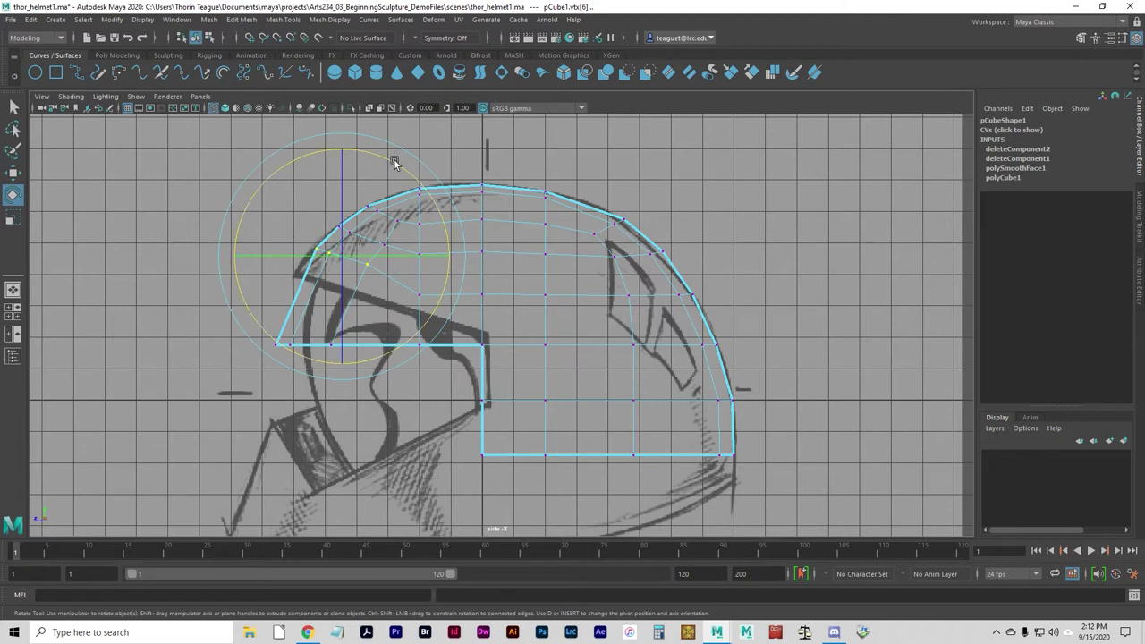
left_click_drag(395, 158, 409, 177)
key("w")
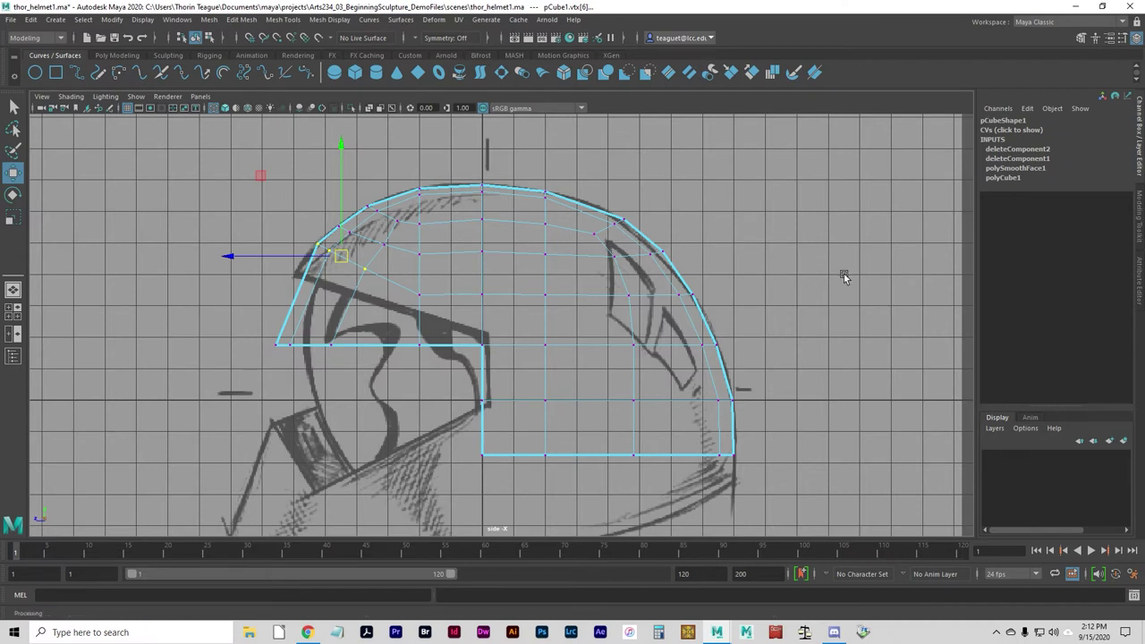
Select all four bottom edges of the helmet's rear section and lower them until their front end meets the reference's lower outline
right_click(580, 459)
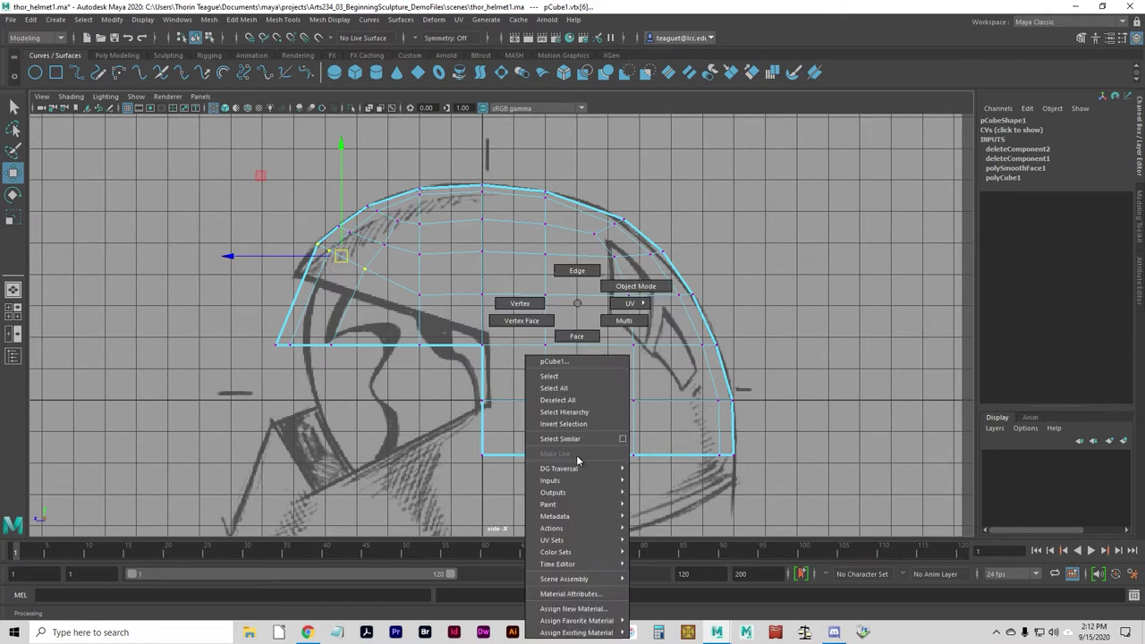
left_click(577, 271)
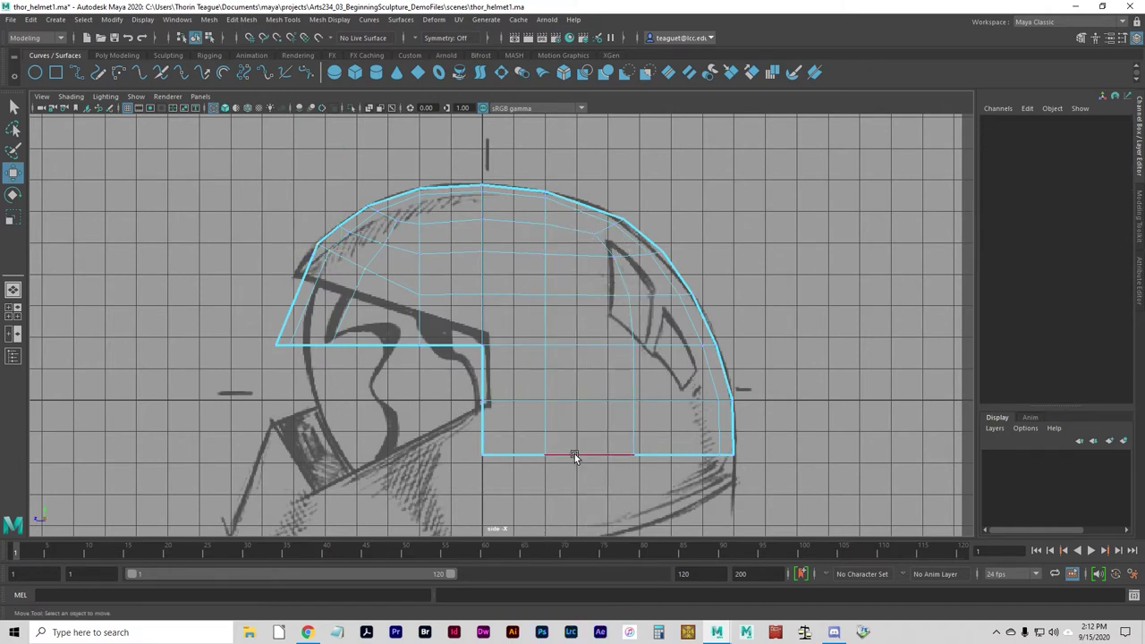
double_click(573, 455)
left_click(570, 457)
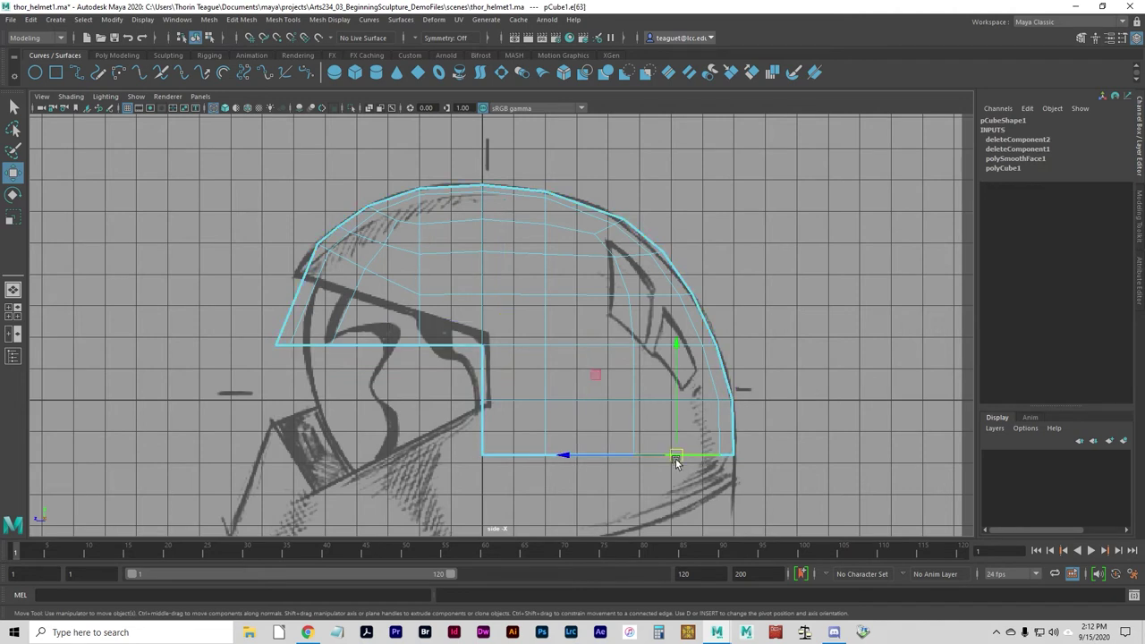
left_click(525, 458)
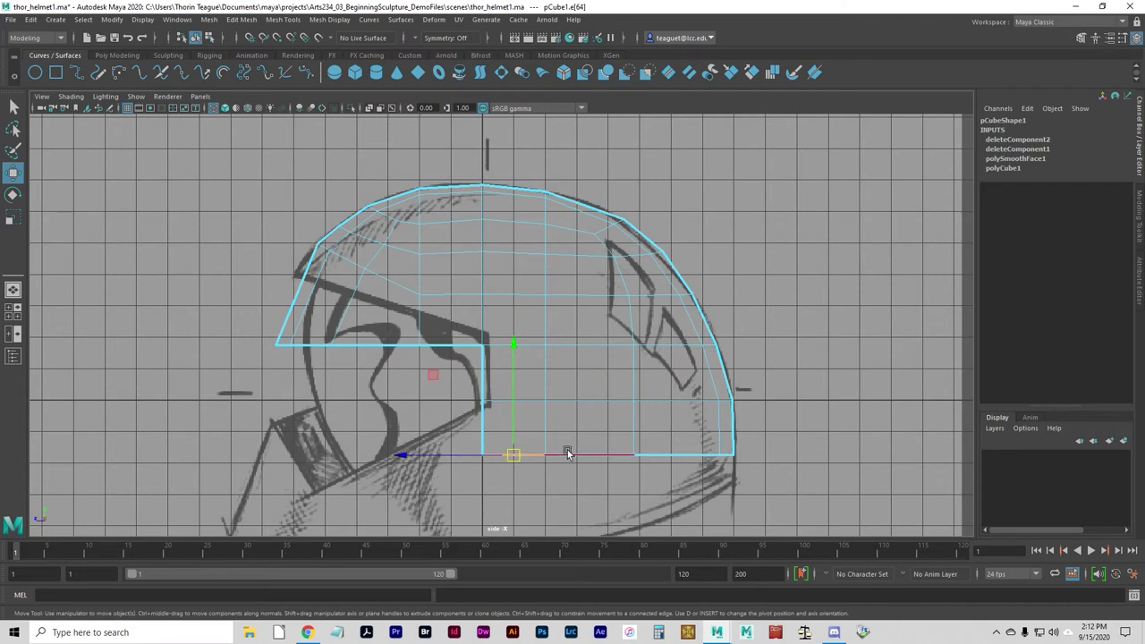
double_click(531, 458)
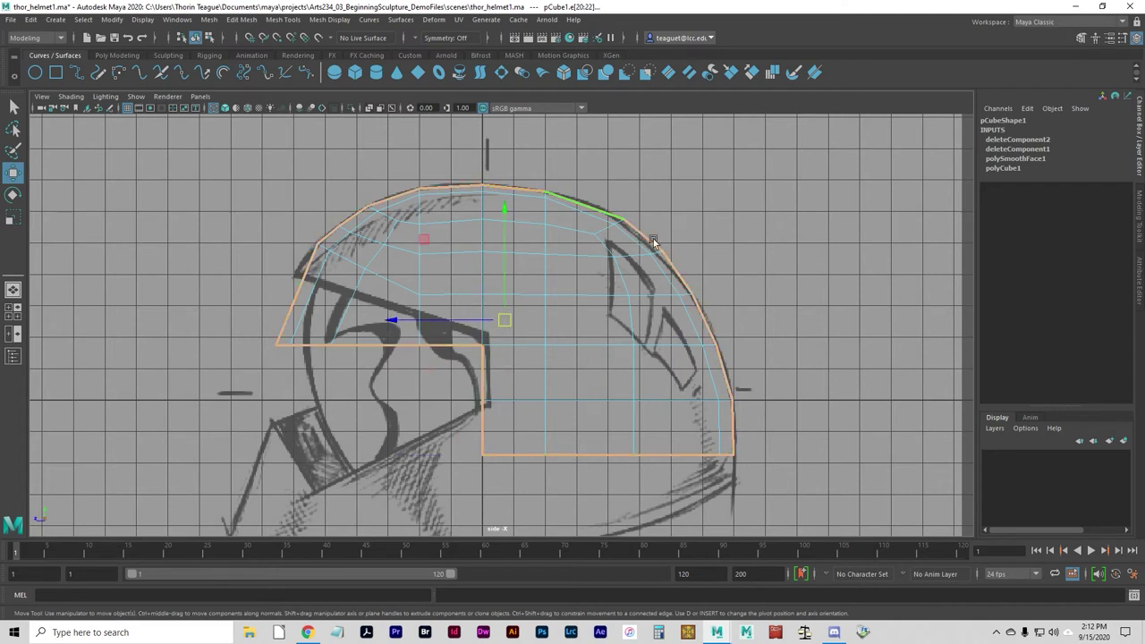
left_click(524, 459)
left_click_drag(524, 460, 574, 456)
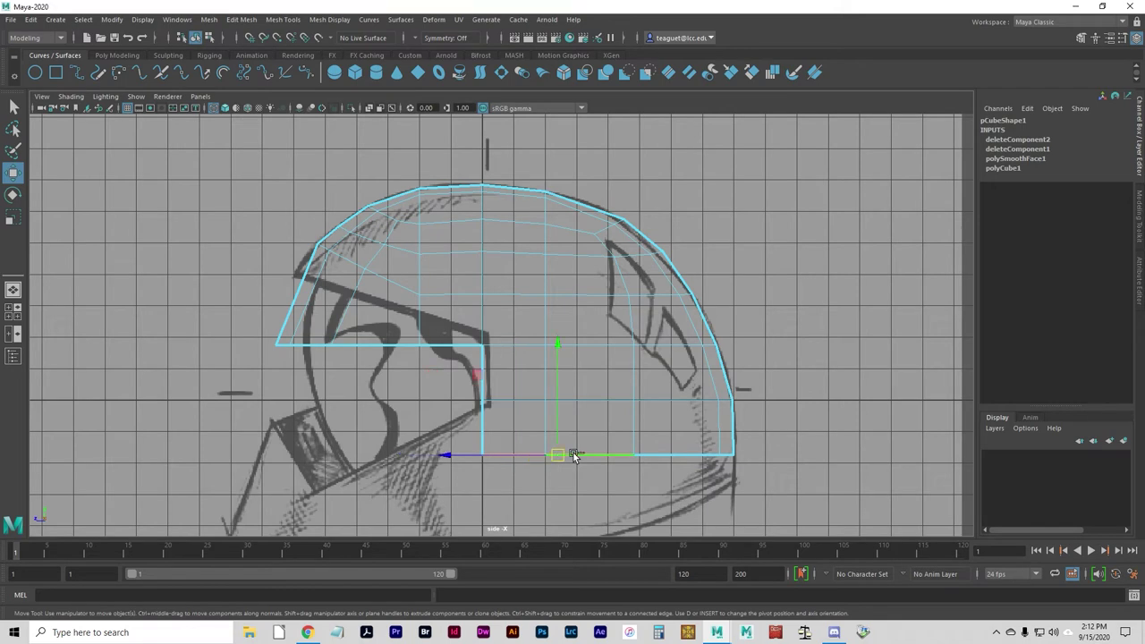
left_click(674, 457, "shift")
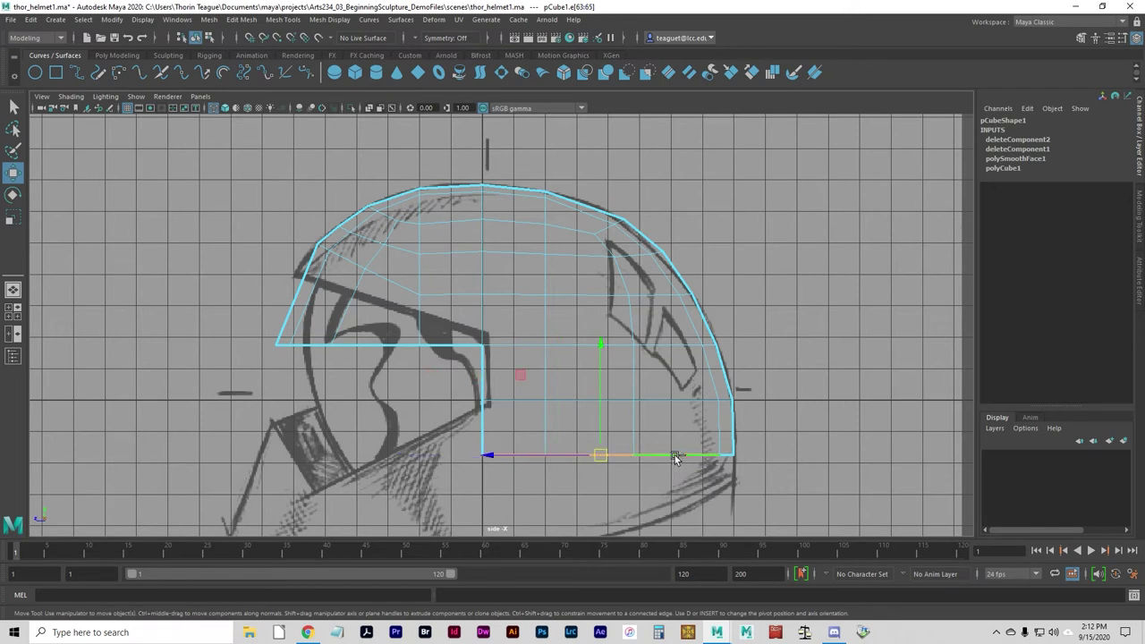
left_click(730, 457, "shift")
middle_click_drag(702, 463, 727, 313, "alt")
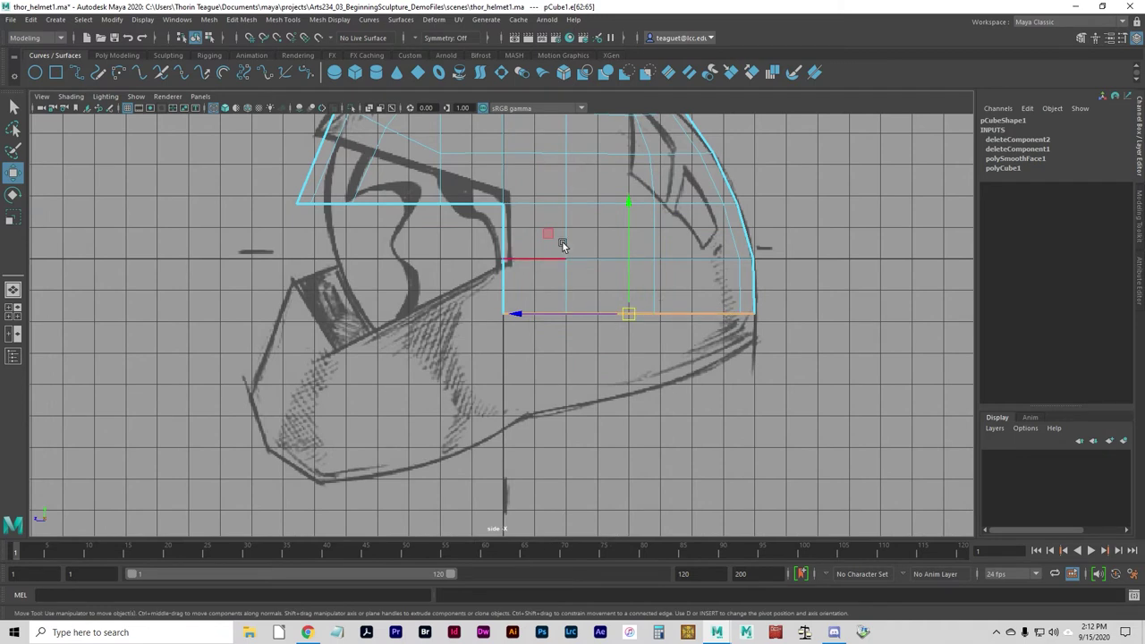
left_click_drag(626, 199, 629, 240)
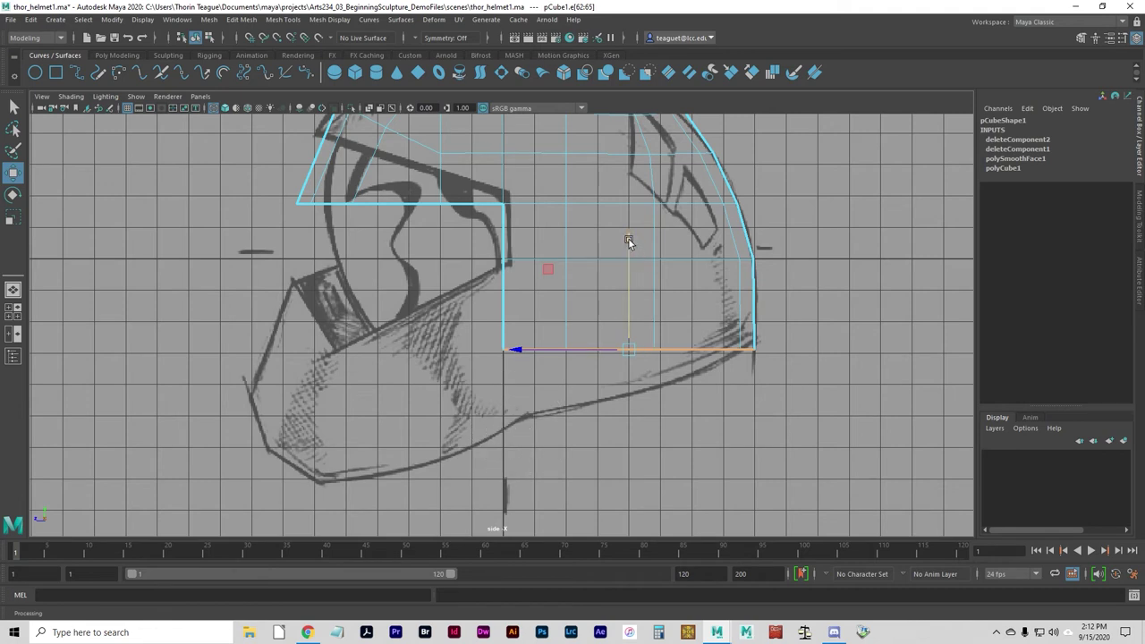
left_click_drag(627, 238, 627, 317)
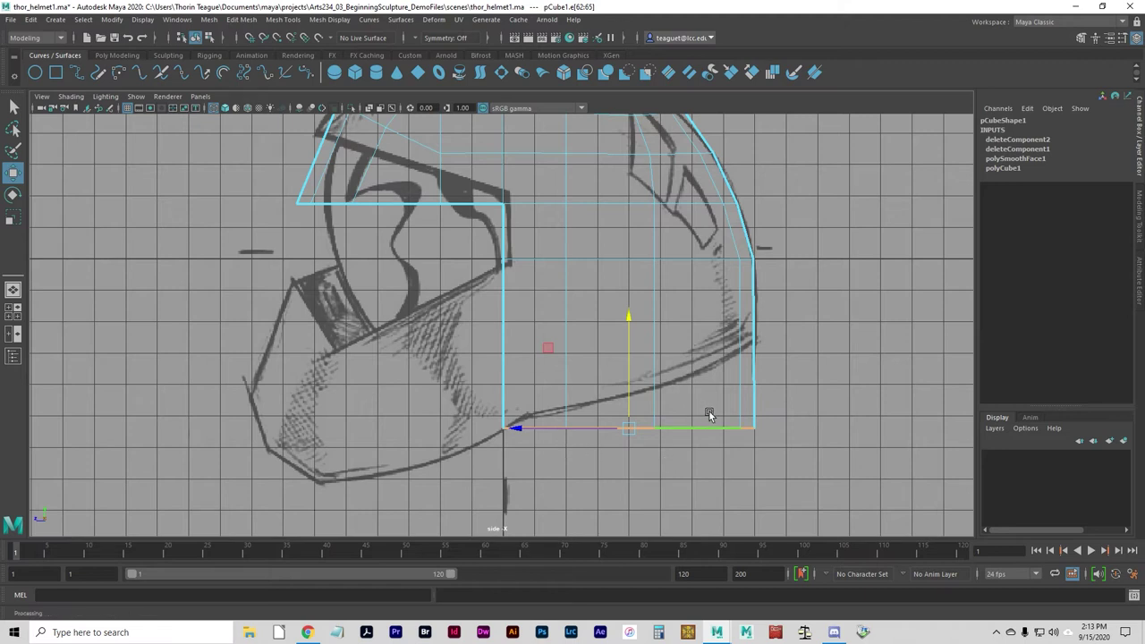
Raise the two rearmost bottom vertices to fit the lower back corner of the reference helmet
right_click_drag(749, 433, 680, 305)
left_click_drag(763, 444, 753, 338)
left_click(777, 378)
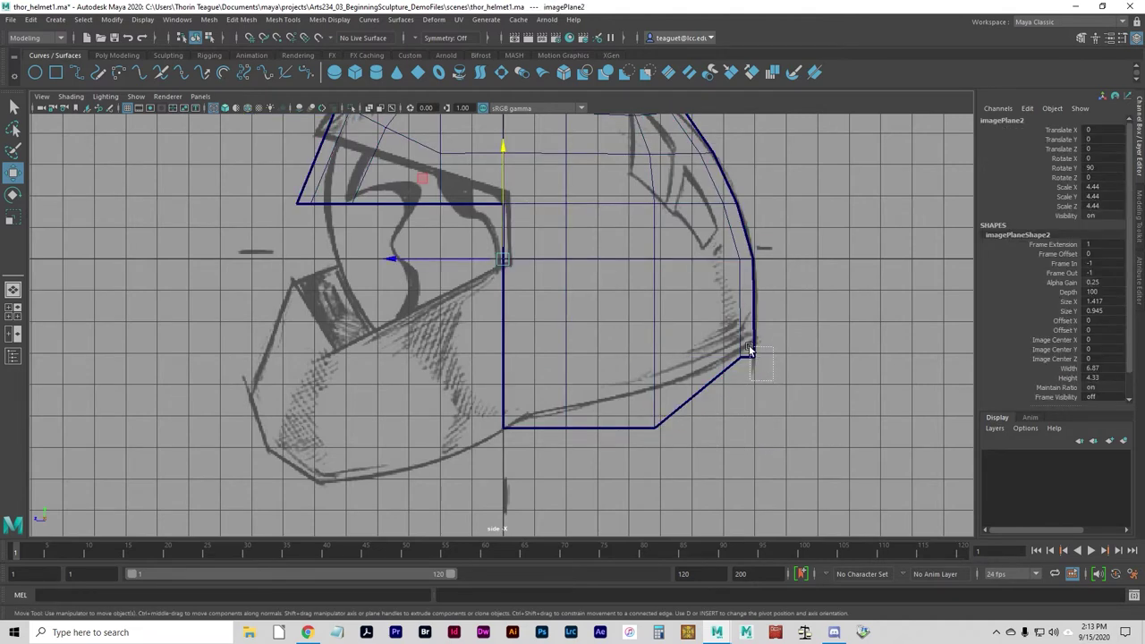
key("ctrl+z")
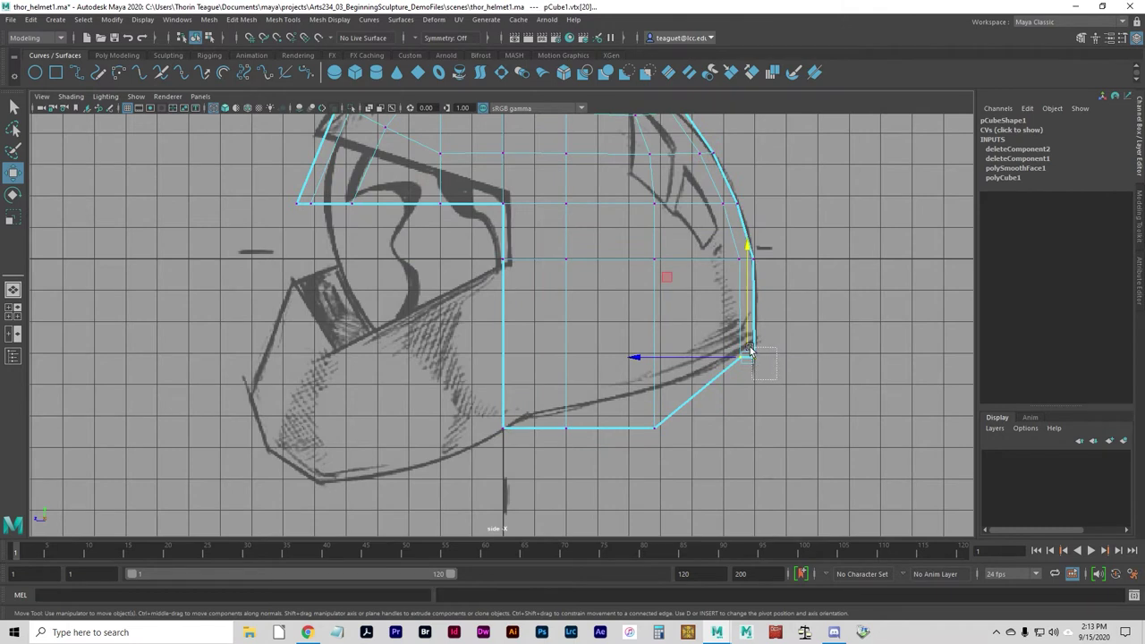
left_click(751, 351)
mouse_move(758, 349)
left_mouse_down()
mouse_move(756, 327)
mouse_move(741, 335)
left_mouse_up()
left_click(733, 357)
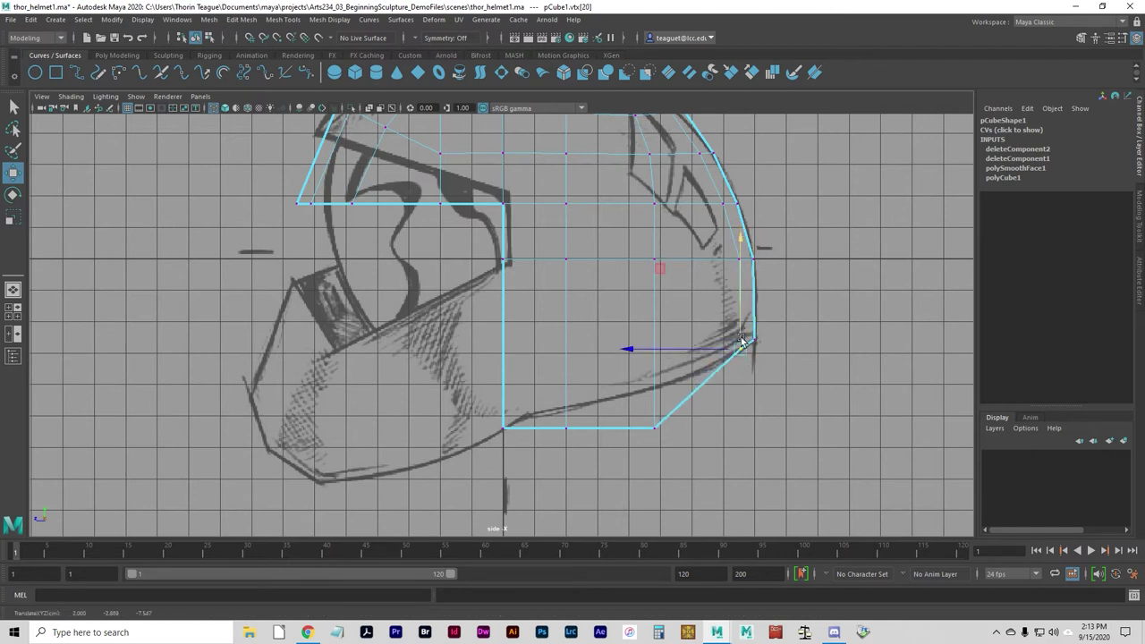
Raise the two middle bottom vertices onto the reference's slanted lower edge and fine-tune the vertex beside the rear corner
left_click(666, 424)
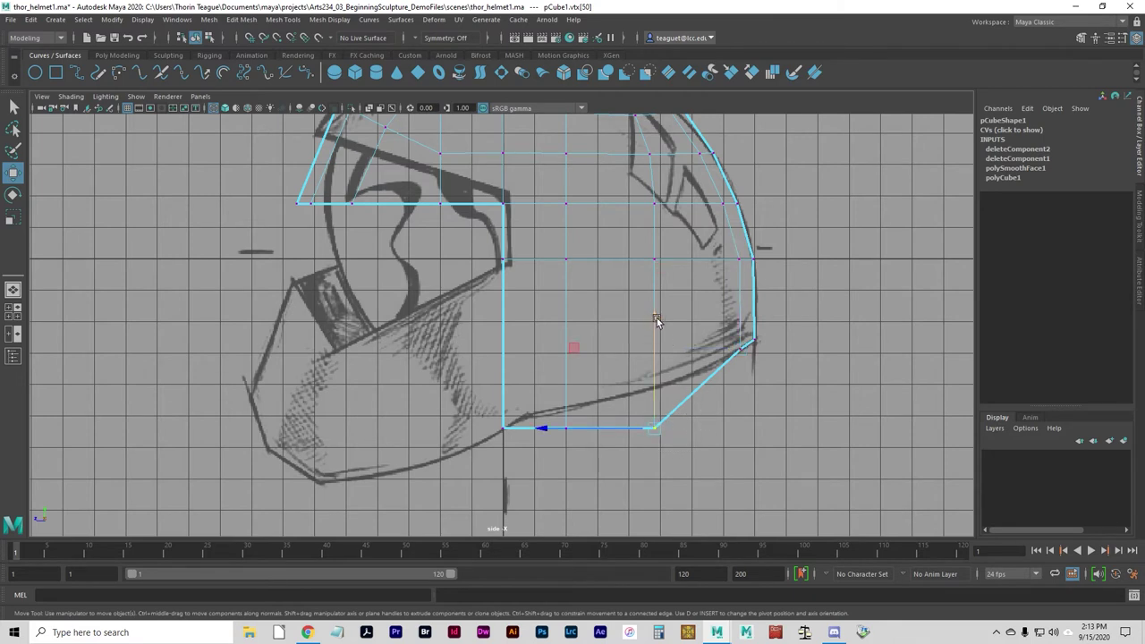
mouse_move(653, 319)
left_mouse_down()
mouse_move(654, 266)
mouse_move(649, 280)
left_mouse_up()
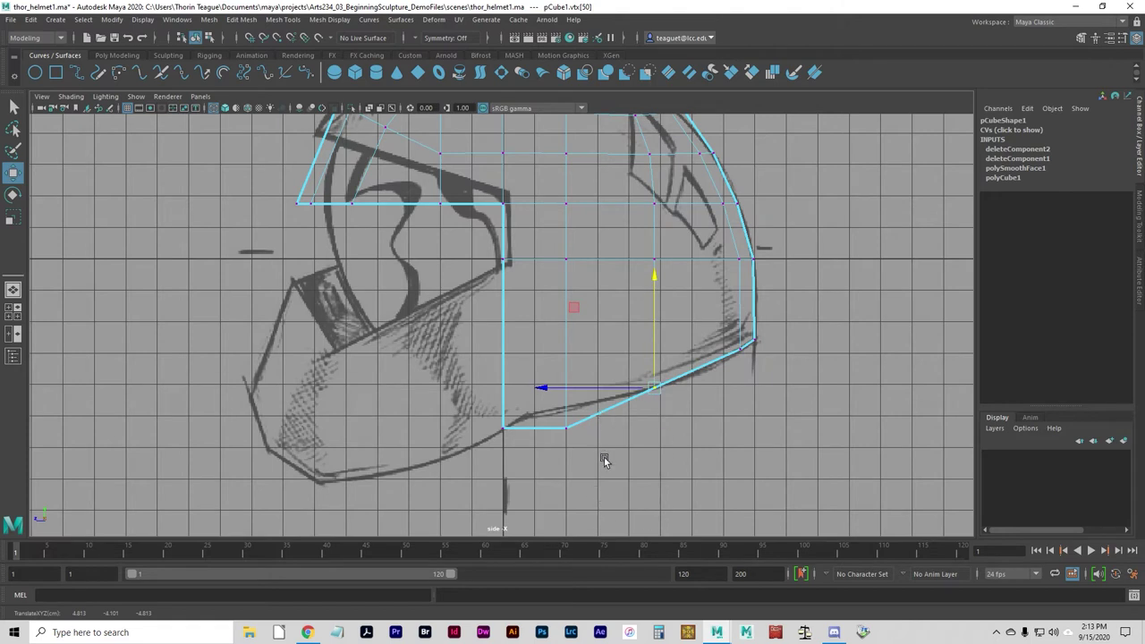
left_click_drag(603, 458, 562, 427)
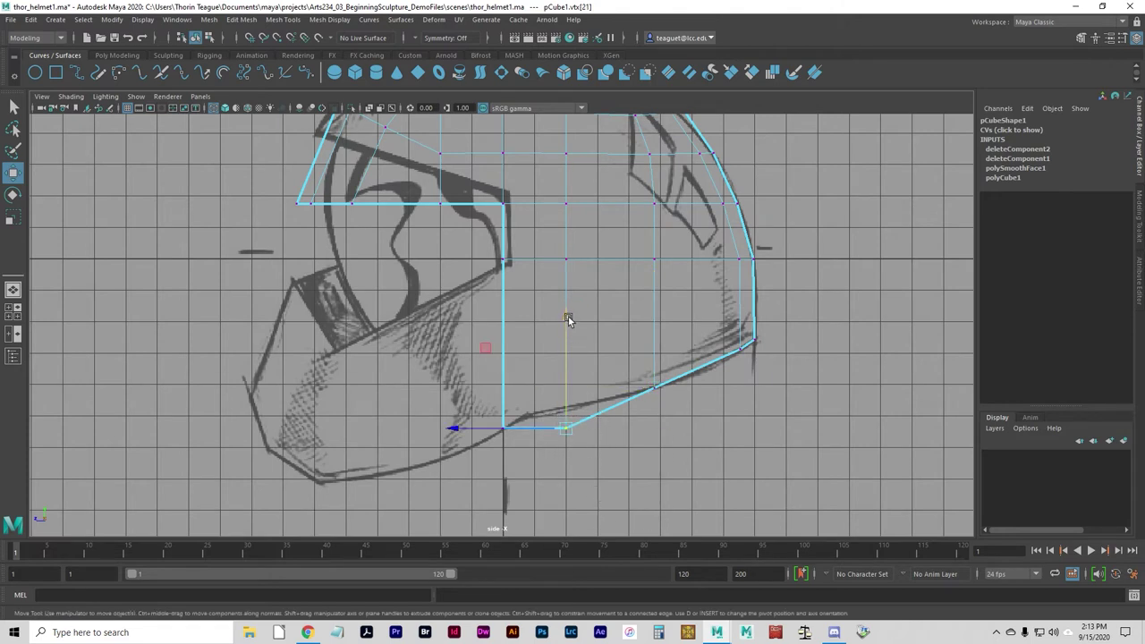
mouse_move(568, 316)
left_mouse_down()
mouse_move(567, 291)
mouse_move(571, 300)
left_mouse_up()
left_click(734, 354)
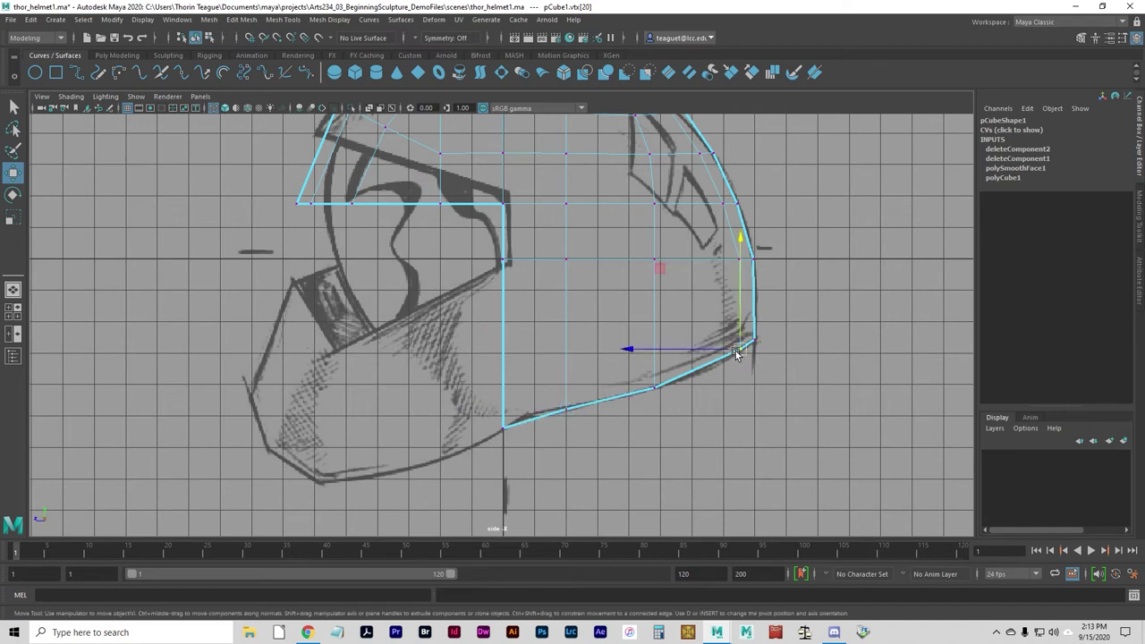
left_click_drag(736, 288, 738, 287)
left_click(710, 457)
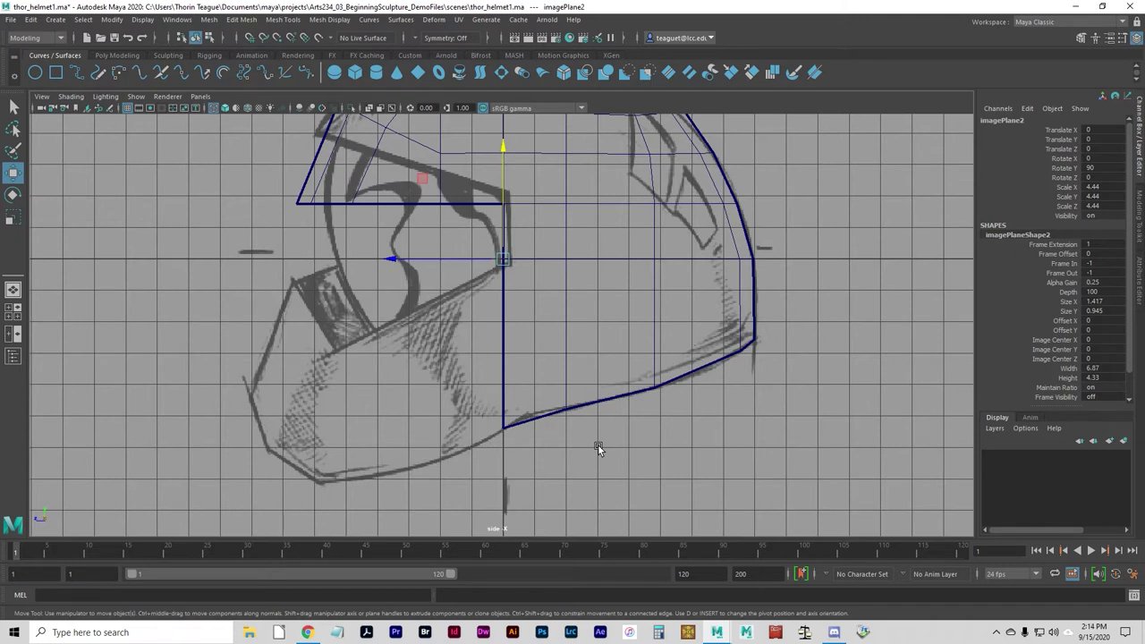
left_click(407, 203)
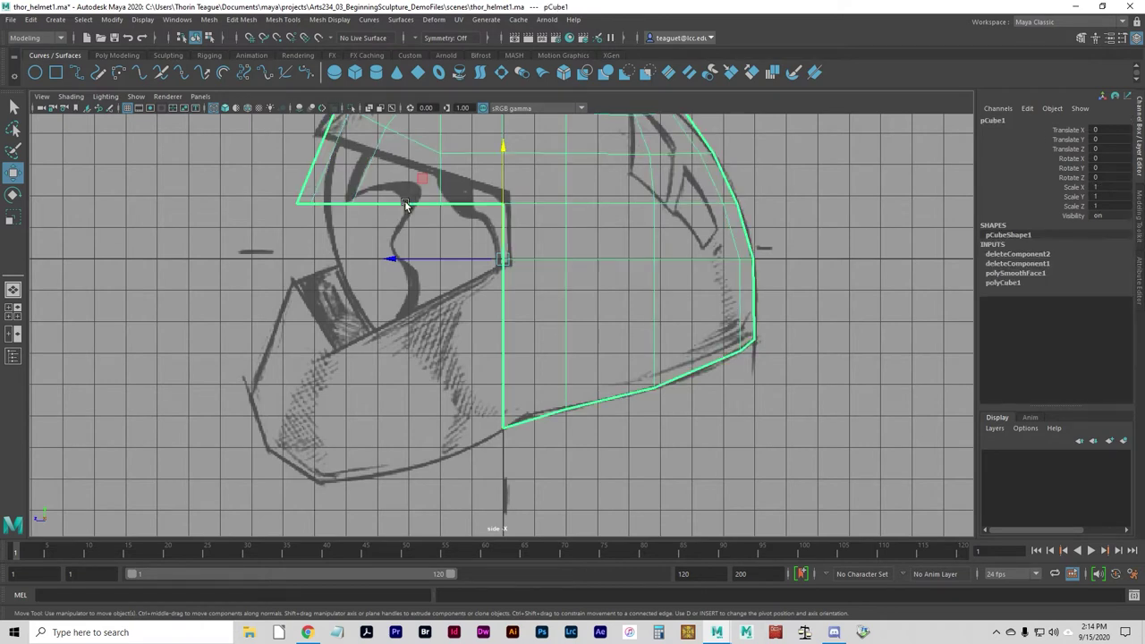
right_click(406, 203)
right_click_drag(405, 206, 400, 172)
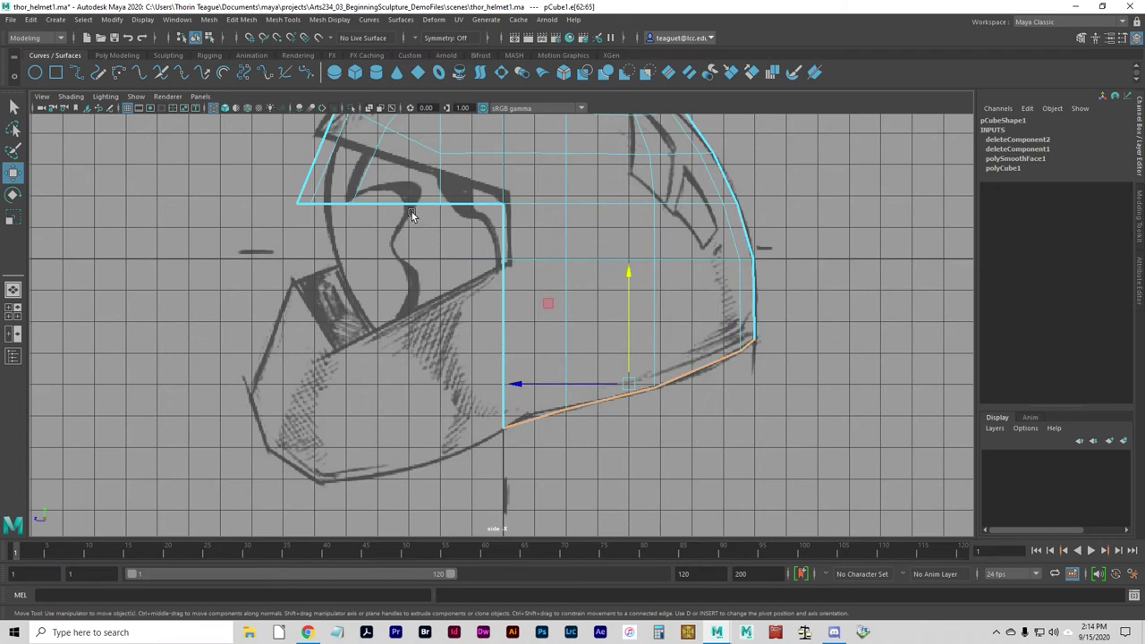
left_click(403, 203)
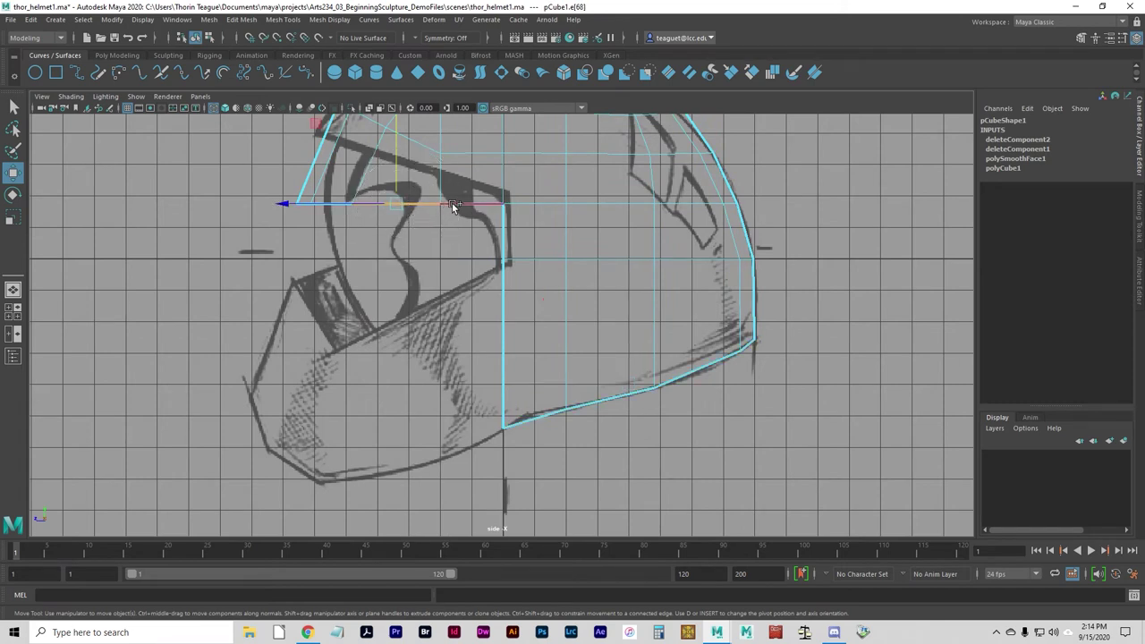
left_click_drag(451, 205, 330, 209, "shift")
left_click(402, 219)
left_click(473, 200)
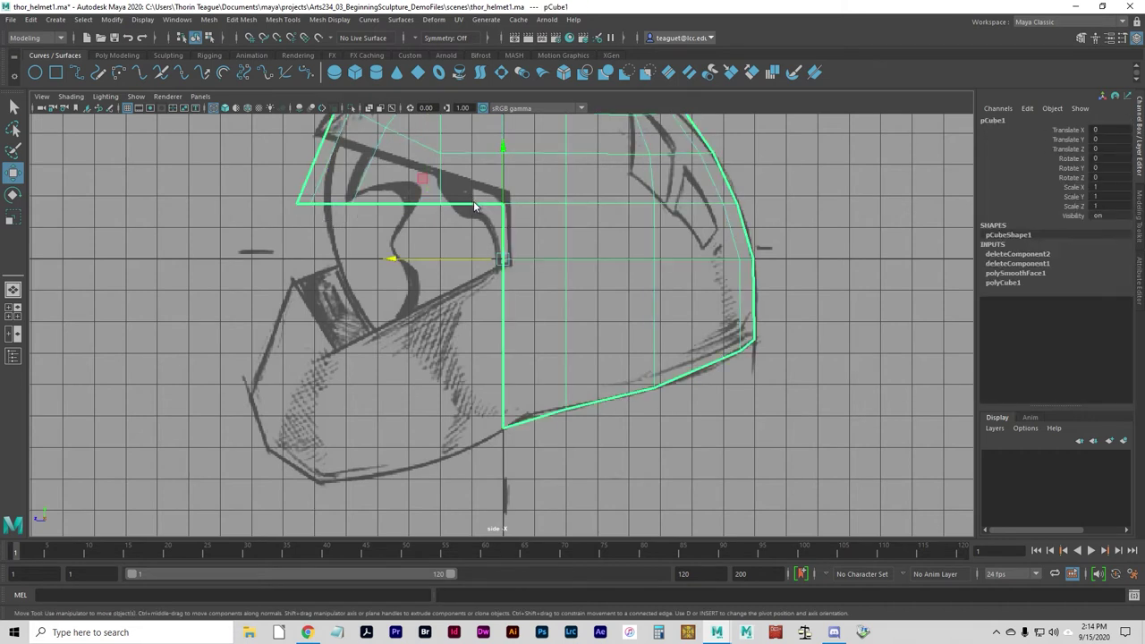
right_click_drag(473, 200, 477, 176)
left_click(477, 204)
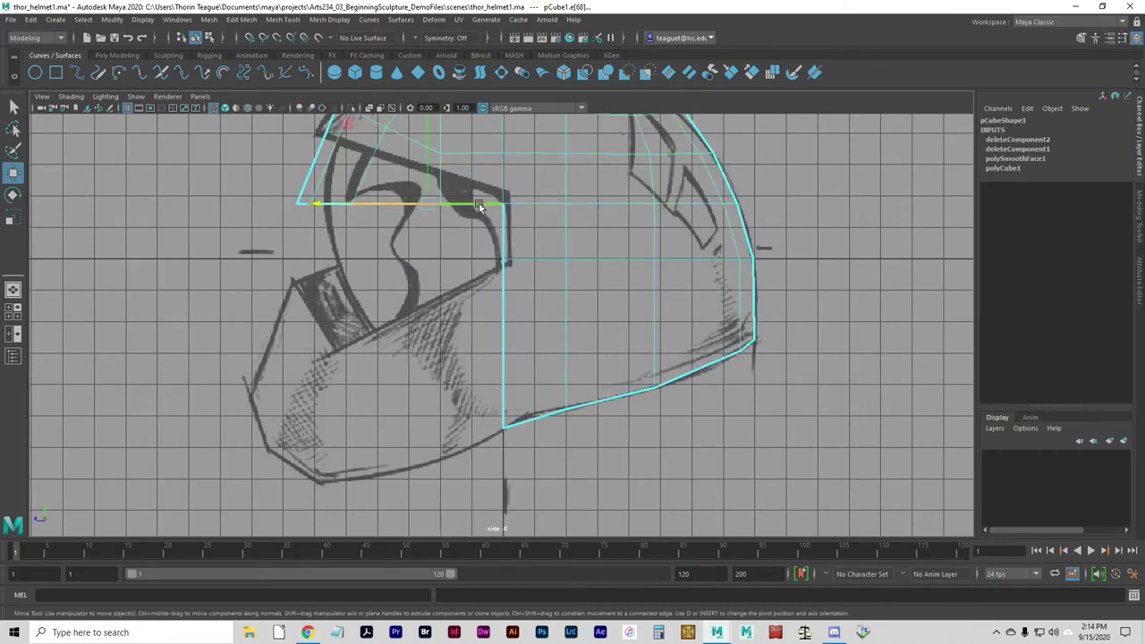
left_click(480, 220)
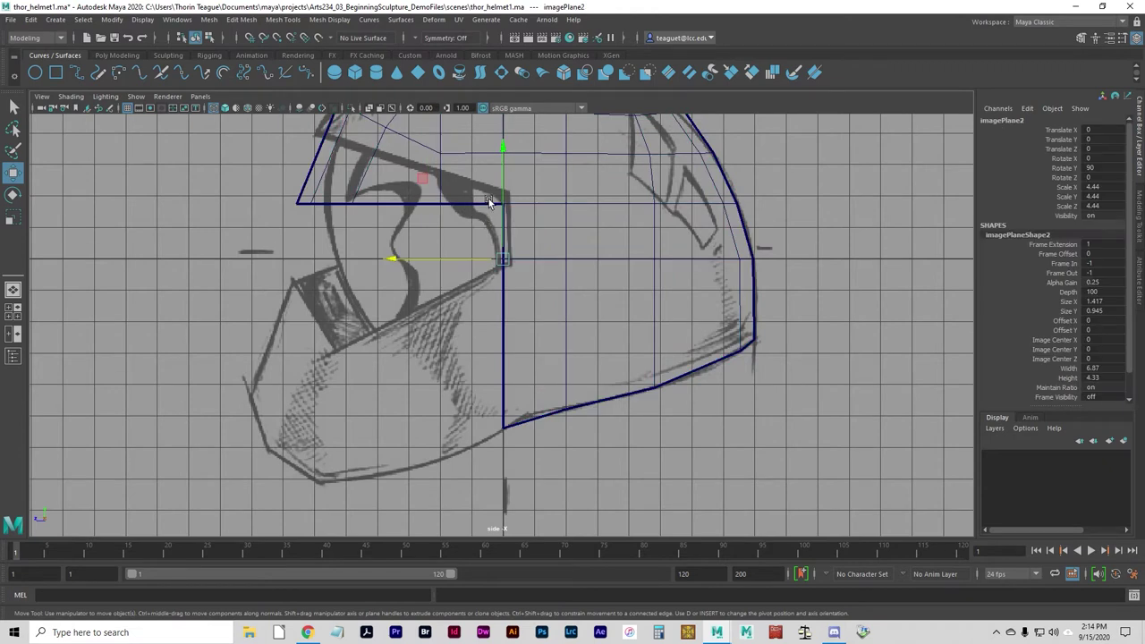
Restore component selection on the helmet mesh, then select the front bottom edges above the visor and raise them toward the reference brow line
left_click(484, 207)
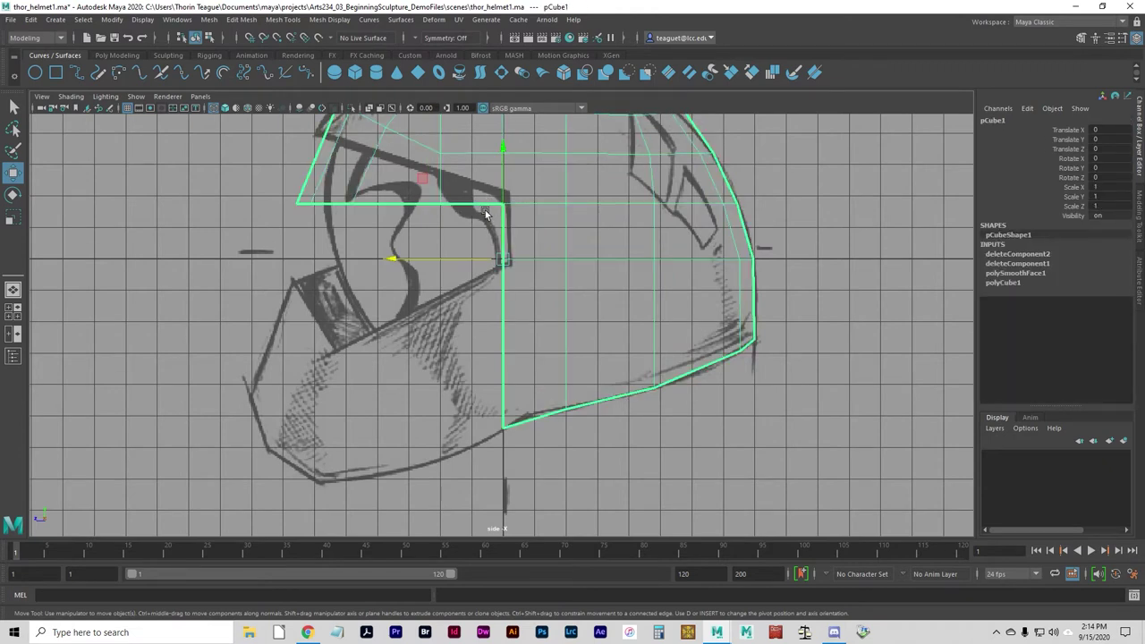
key("F8")
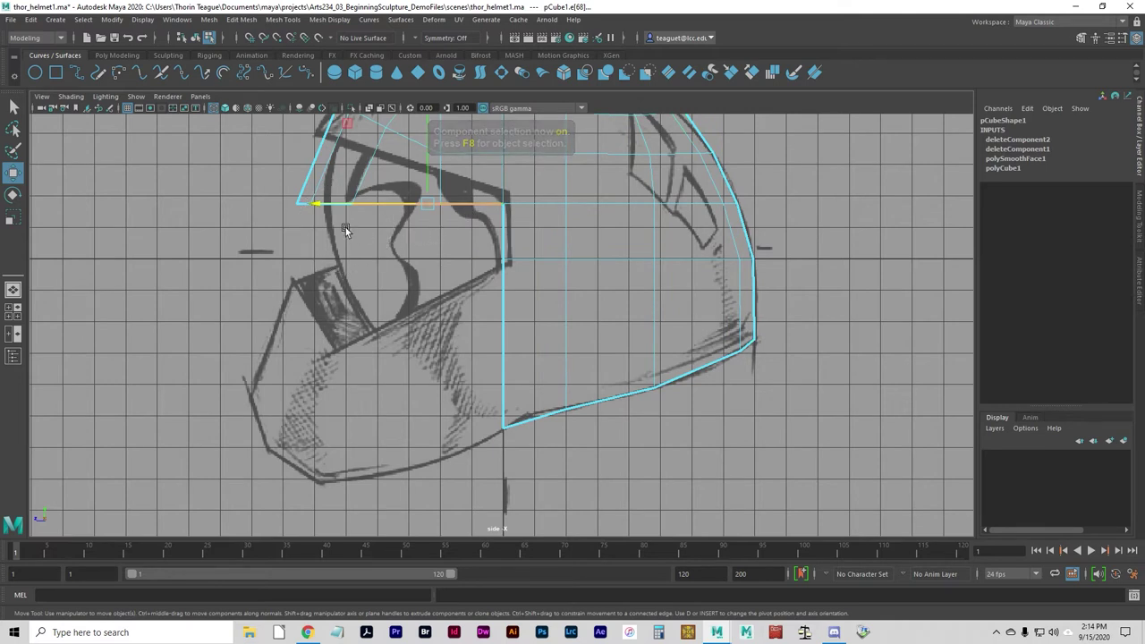
key("alt")
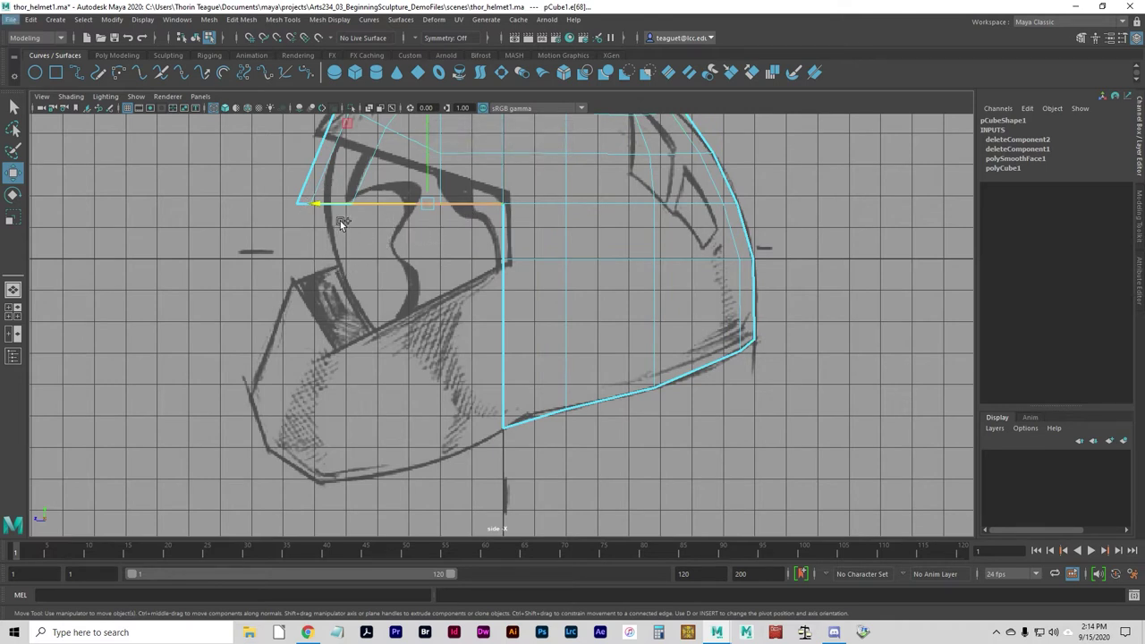
double_click(302, 183)
left_click(329, 201)
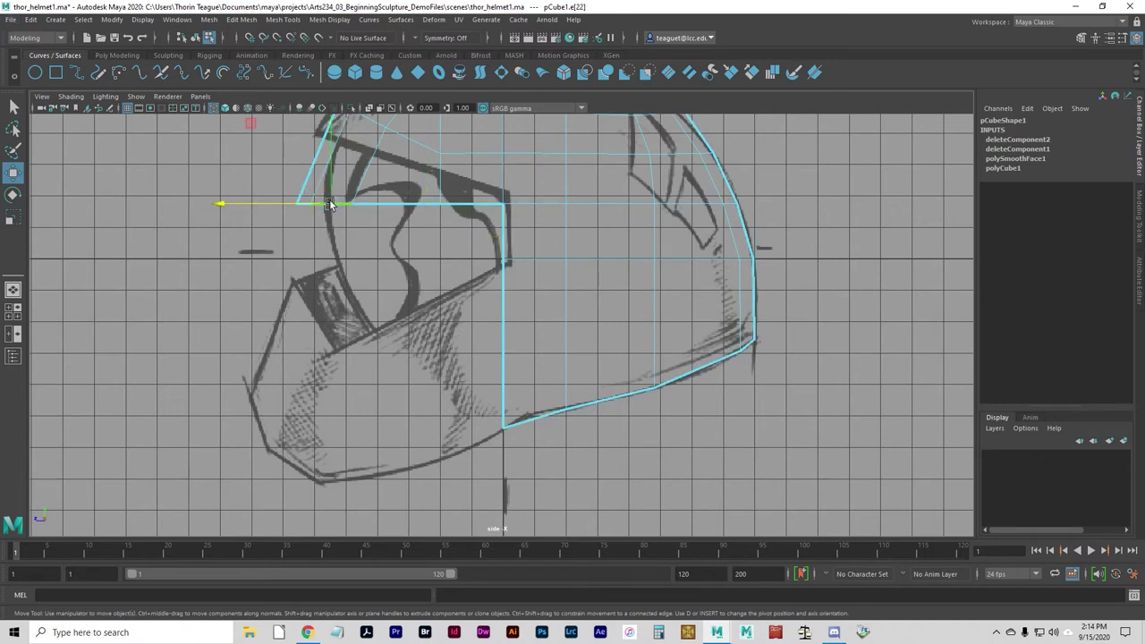
left_click(307, 189)
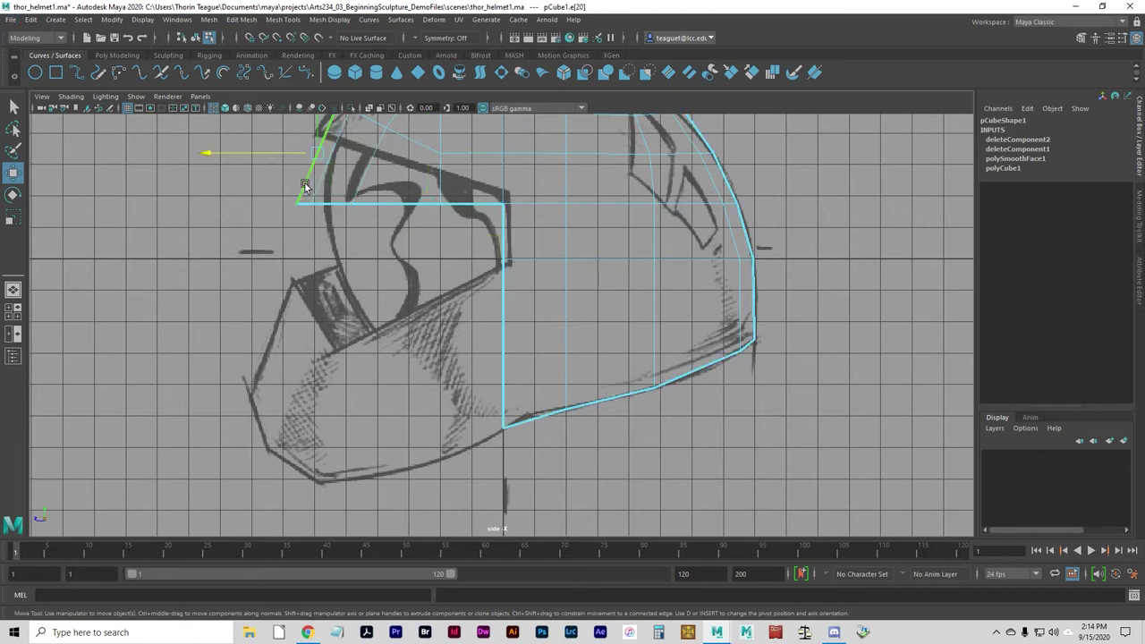
left_click(328, 204)
left_click(383, 205, "shift")
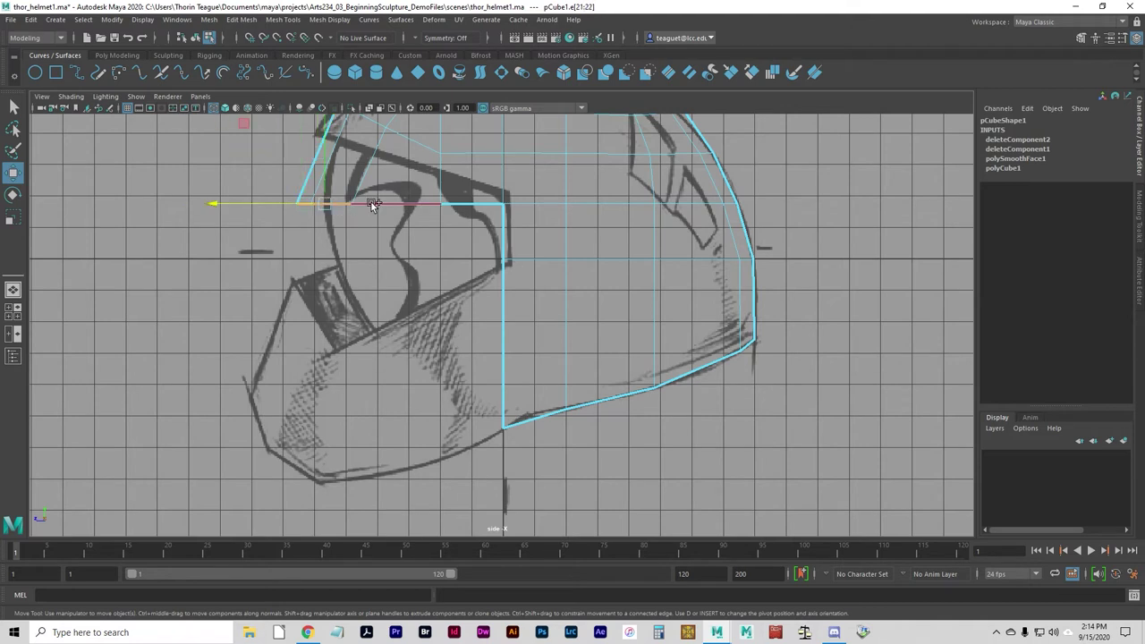
left_click_drag(440, 204, 459, 203)
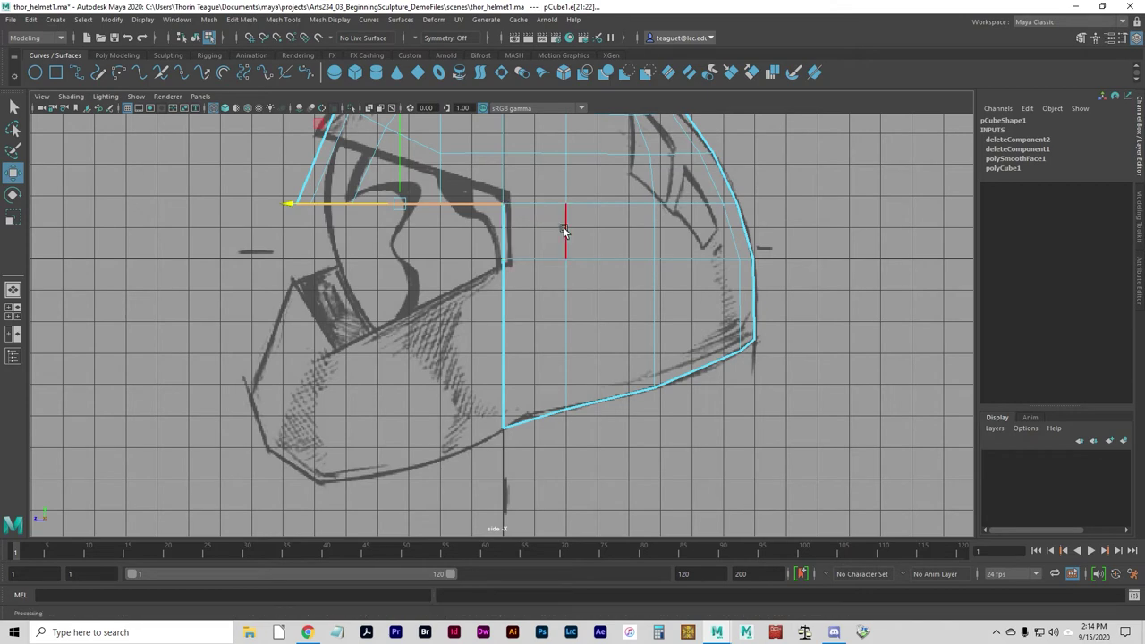
mouse_move(443, 312)
middle_mouse_down("alt")
mouse_move(421, 362)
mouse_move(438, 450)
middle_mouse_up("alt")
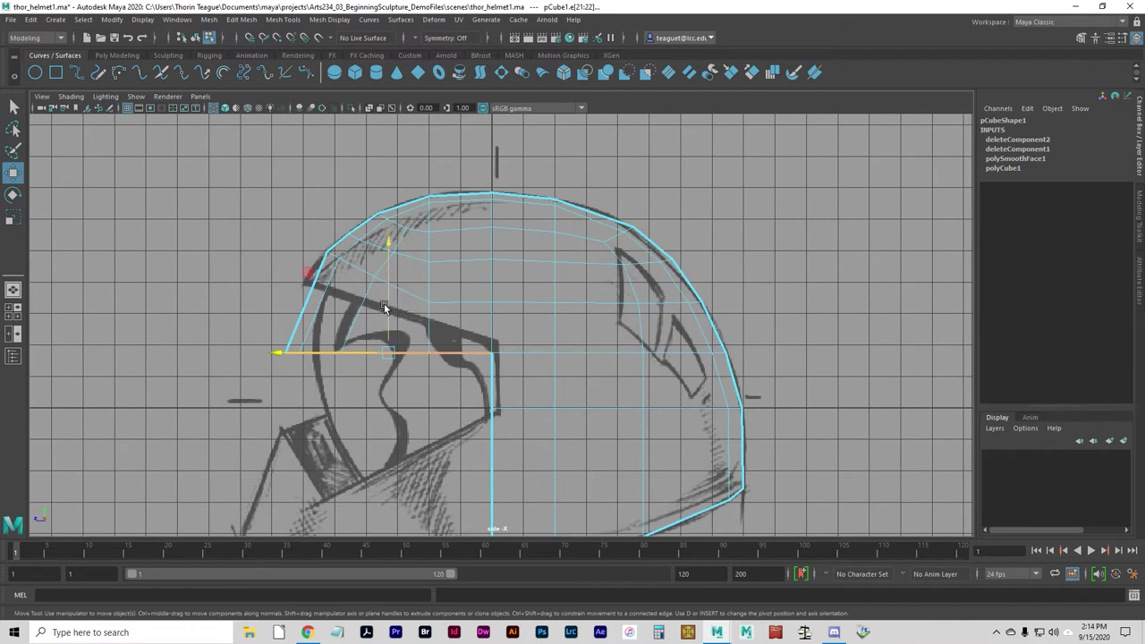
left_click_drag(384, 308, 386, 270)
Rotate the selected front bottom edges to match the slope of the reference's visor opening
key("e")
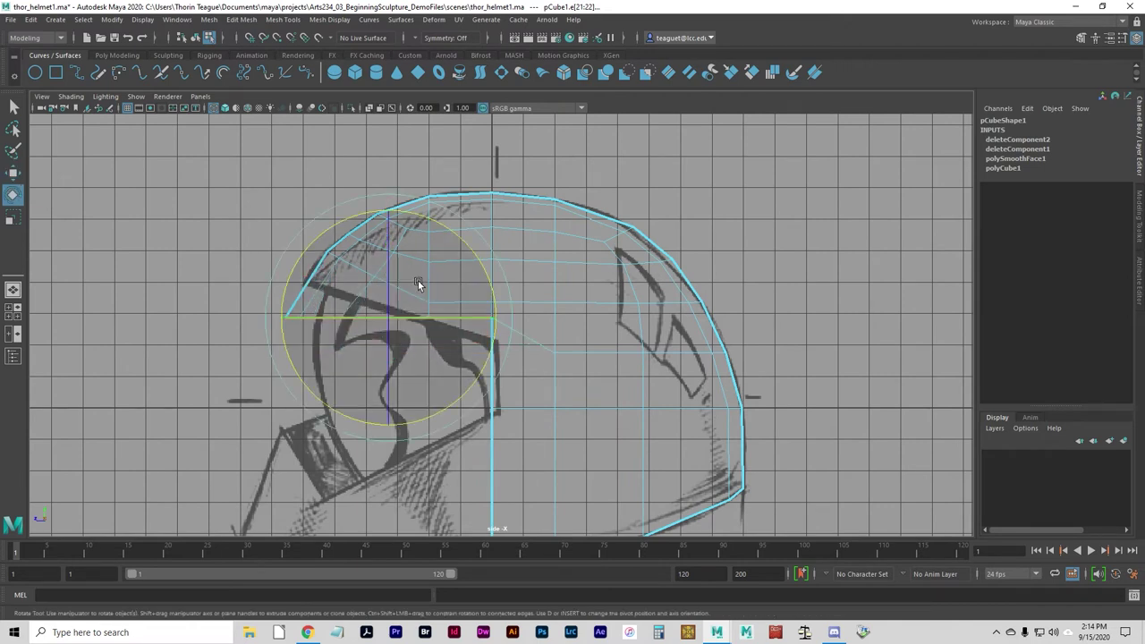
left_click_drag(434, 219, 472, 232)
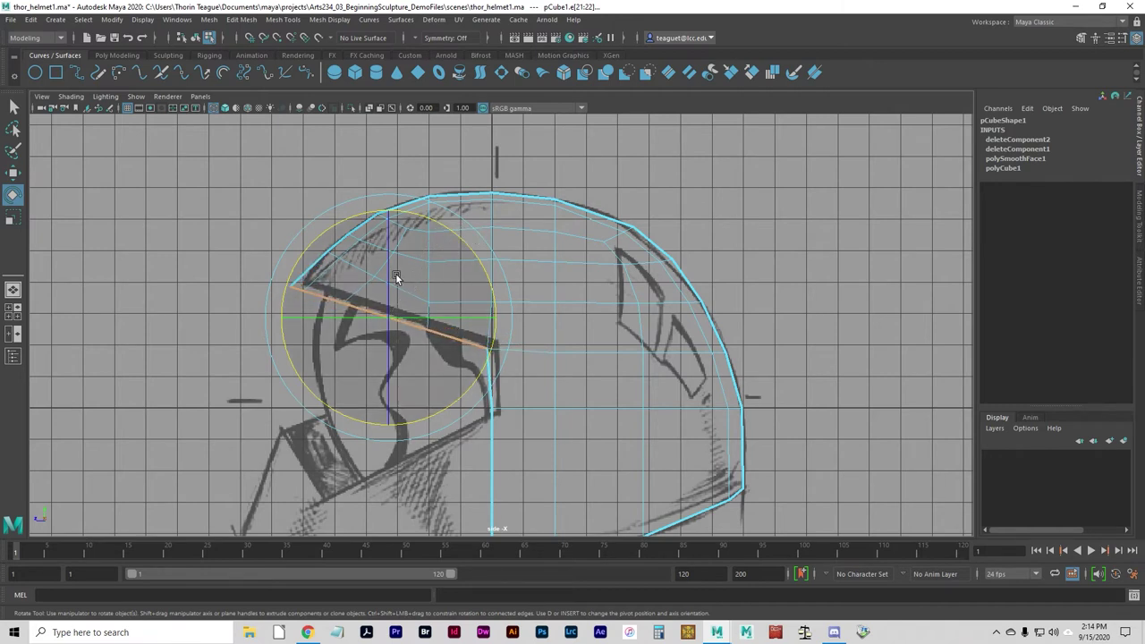
key("w")
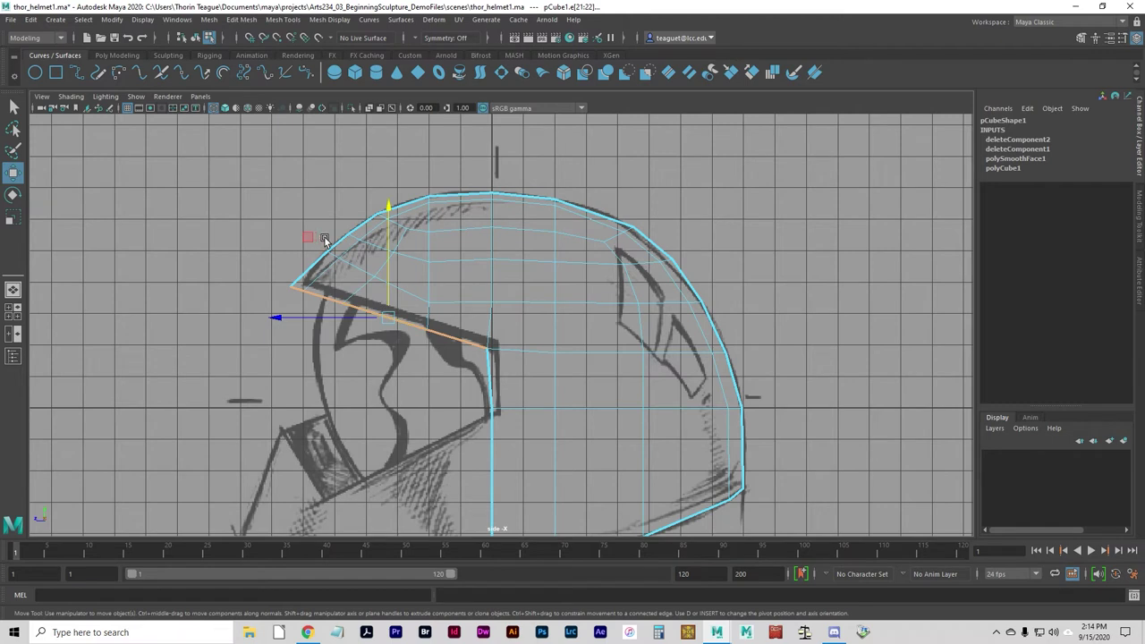
Fine-tune the position and rotation of the selected front bottom edges so they lie along the reference's brow line
middle_click_drag(307, 239, 320, 235)
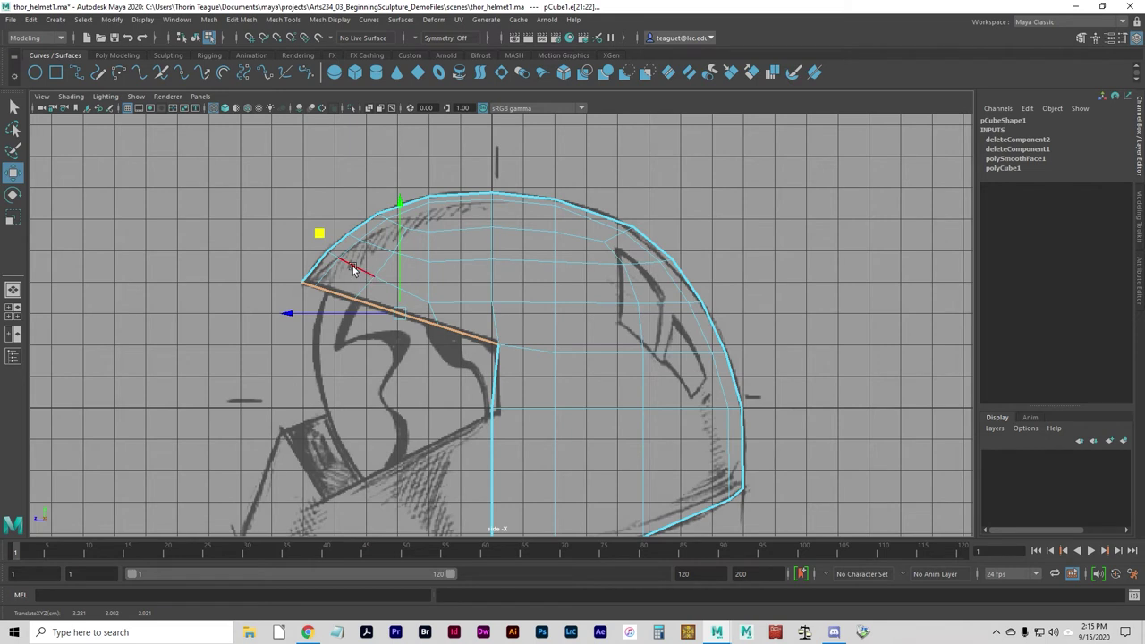
key("e")
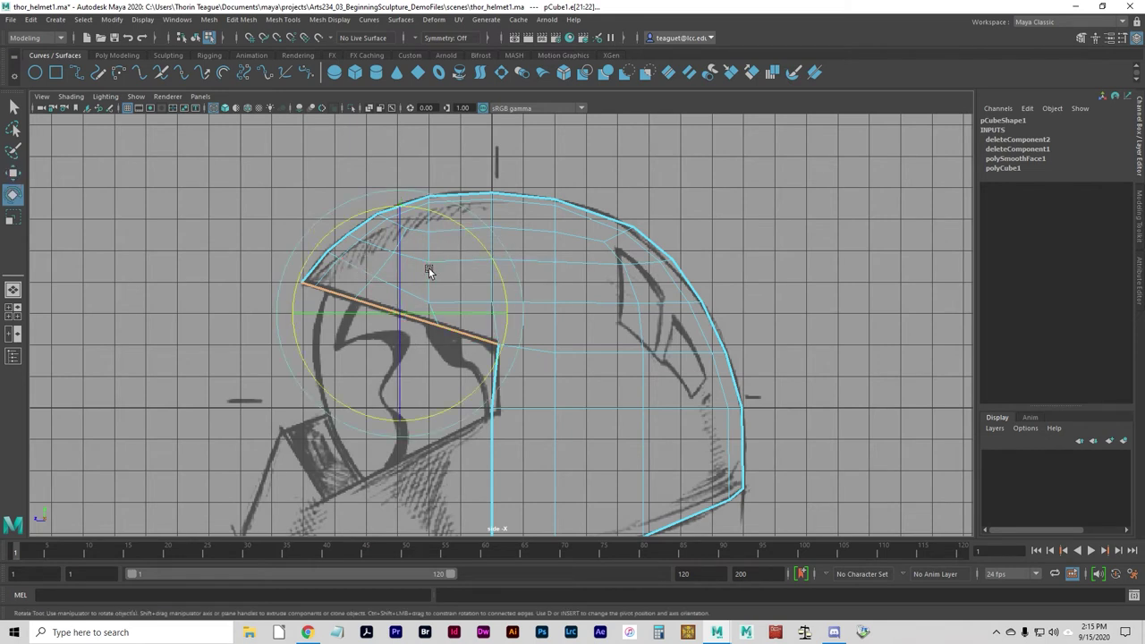
left_click_drag(455, 207, 455, 209)
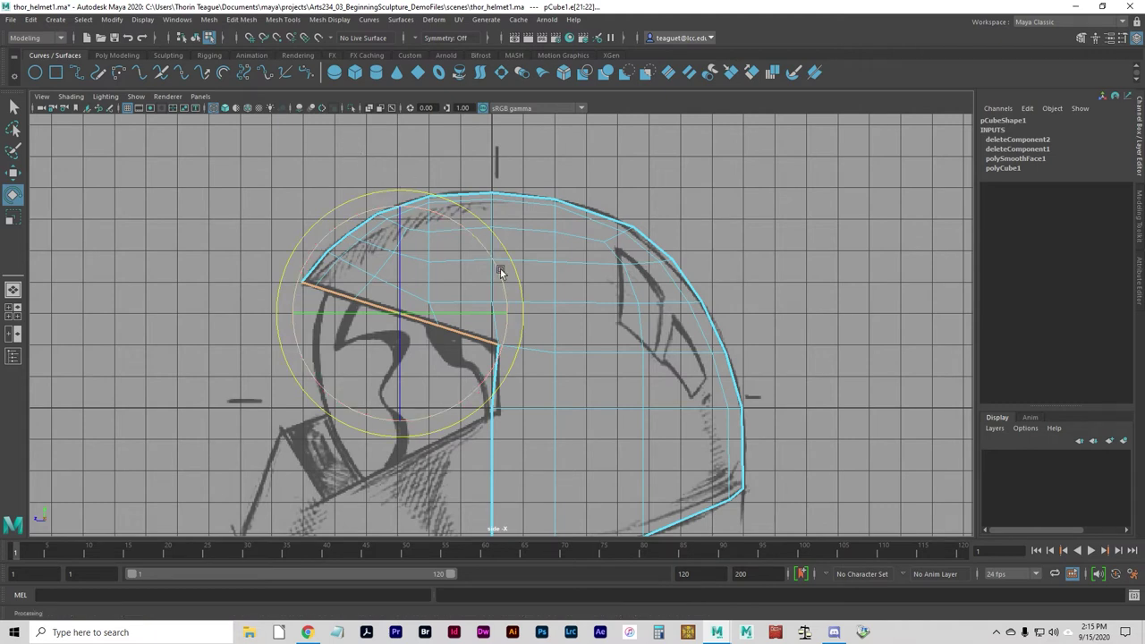
key("w")
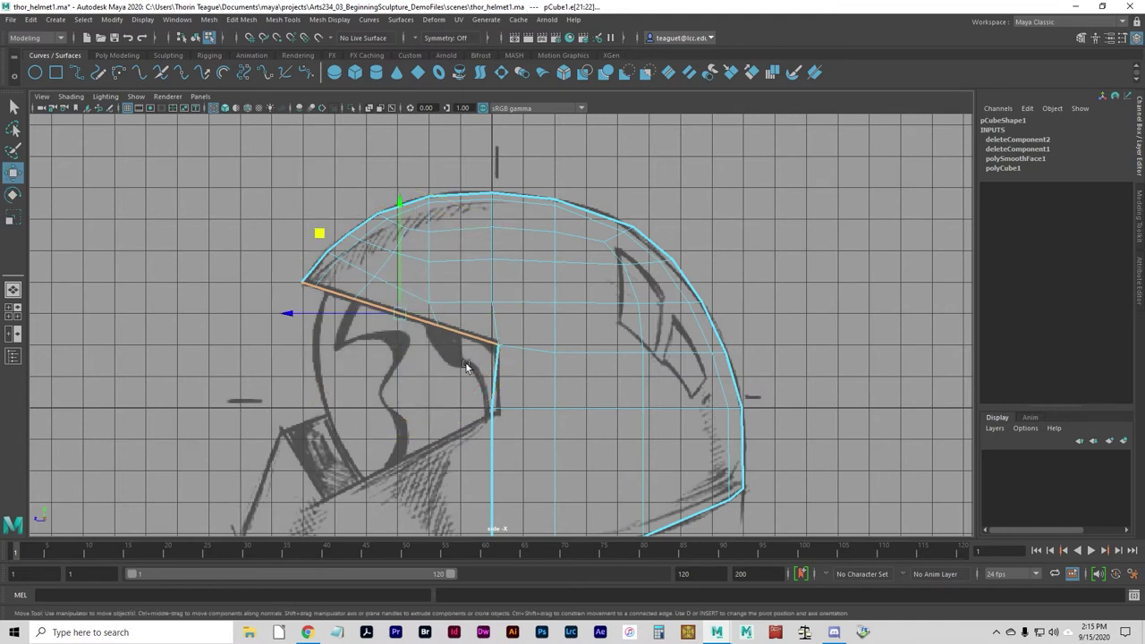
left_click_drag(396, 310, 388, 308)
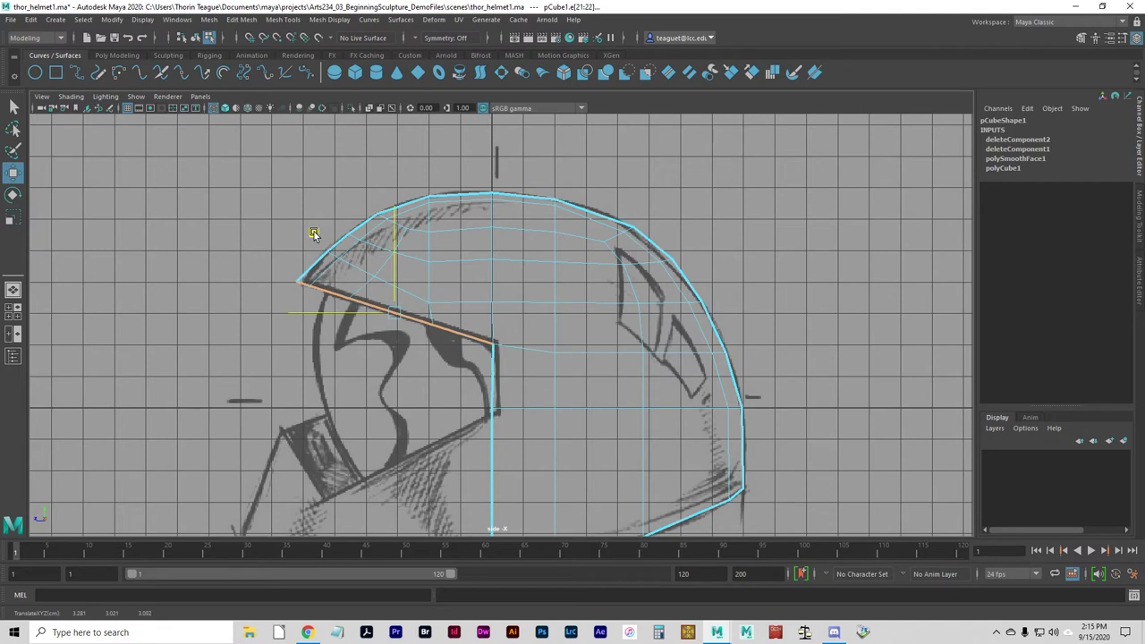
middle_click_drag(313, 233, 314, 233)
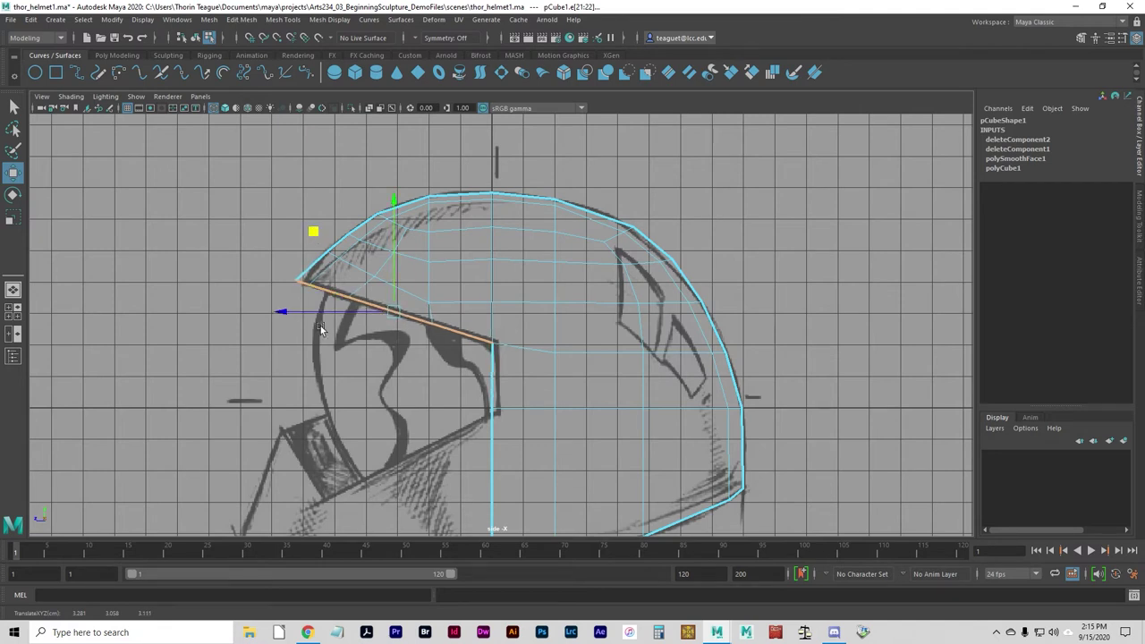
key("ctrl")
left_click(299, 281, "ctrl")
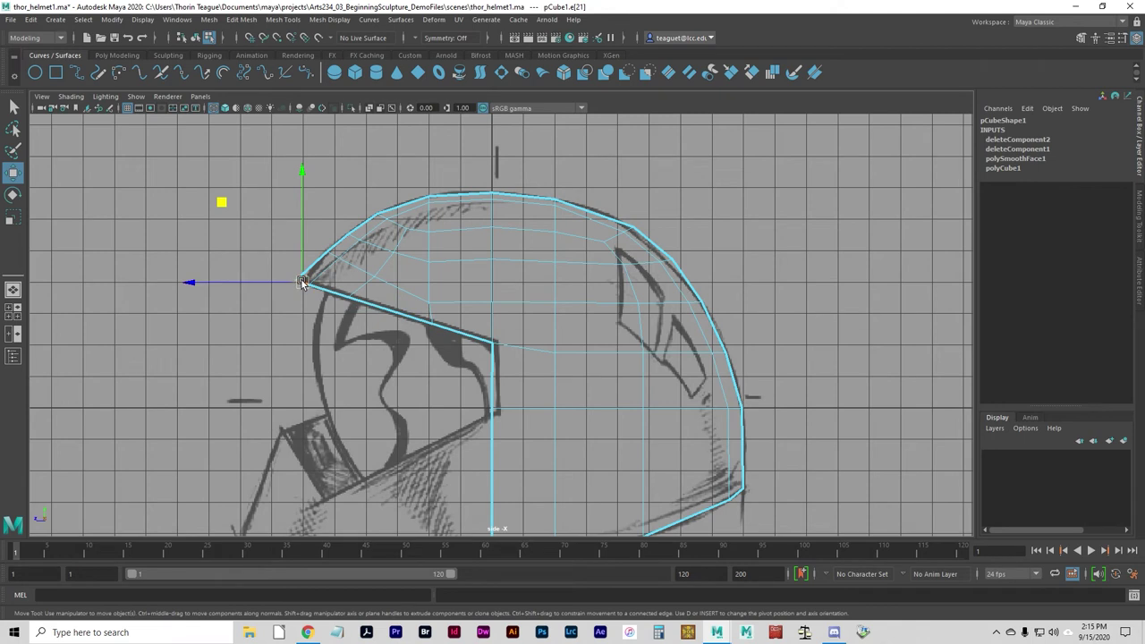
double_click(300, 279)
left_click(302, 292)
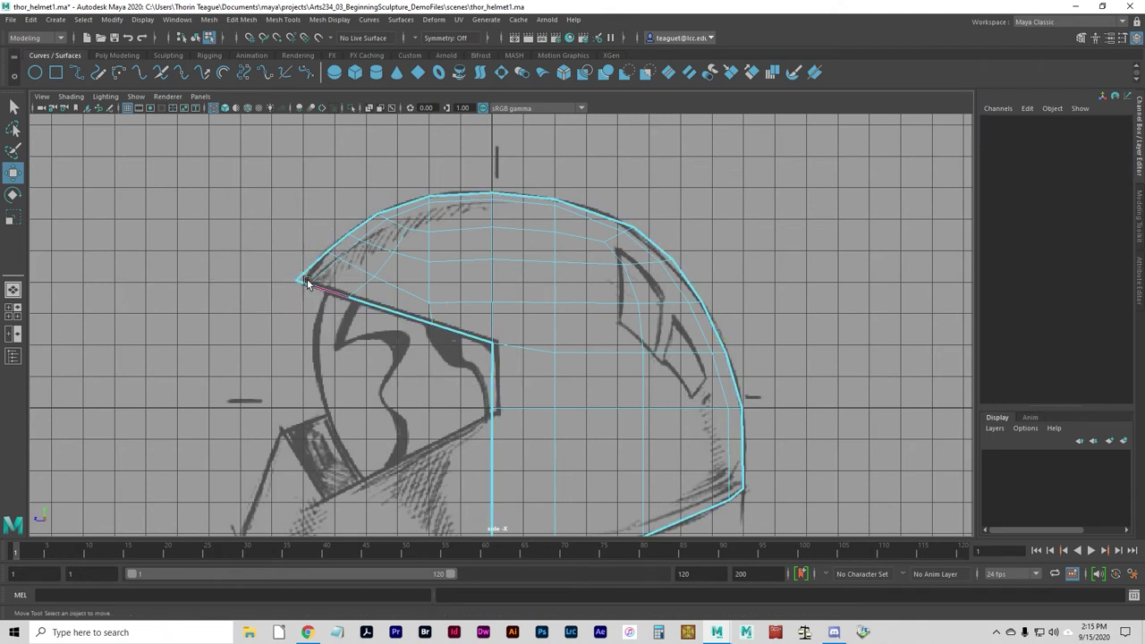
Switch to vertex selection and move the helmet's front tip vertex back onto the front corner of the reference brow, leaving nothing selected
right_click(308, 284)
left_click(302, 281)
right_click(301, 279)
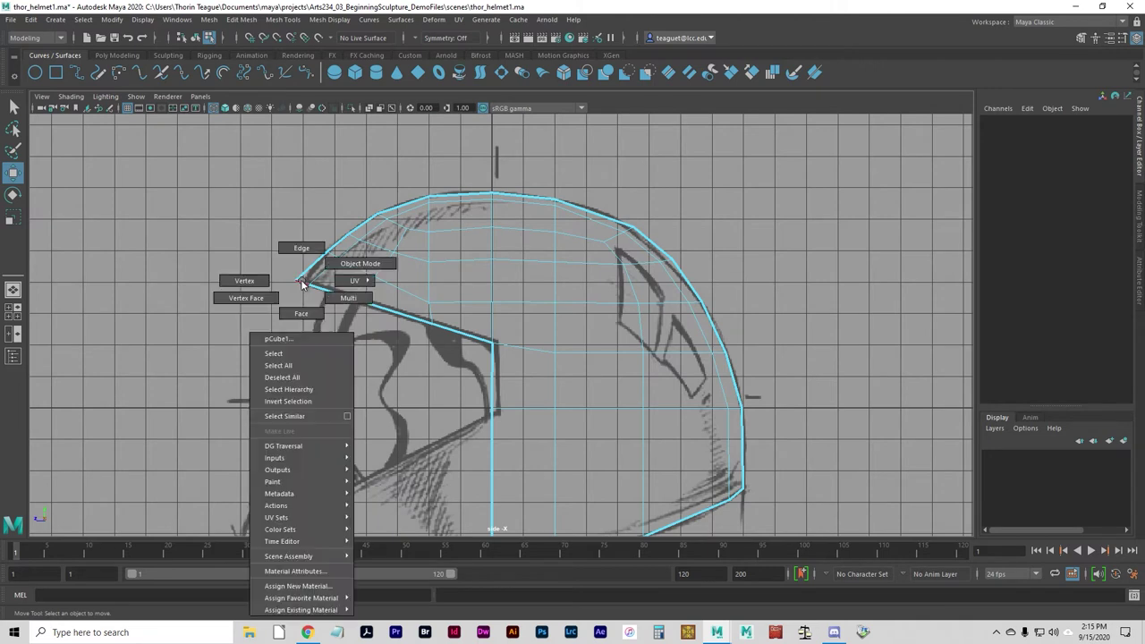
left_click(240, 281)
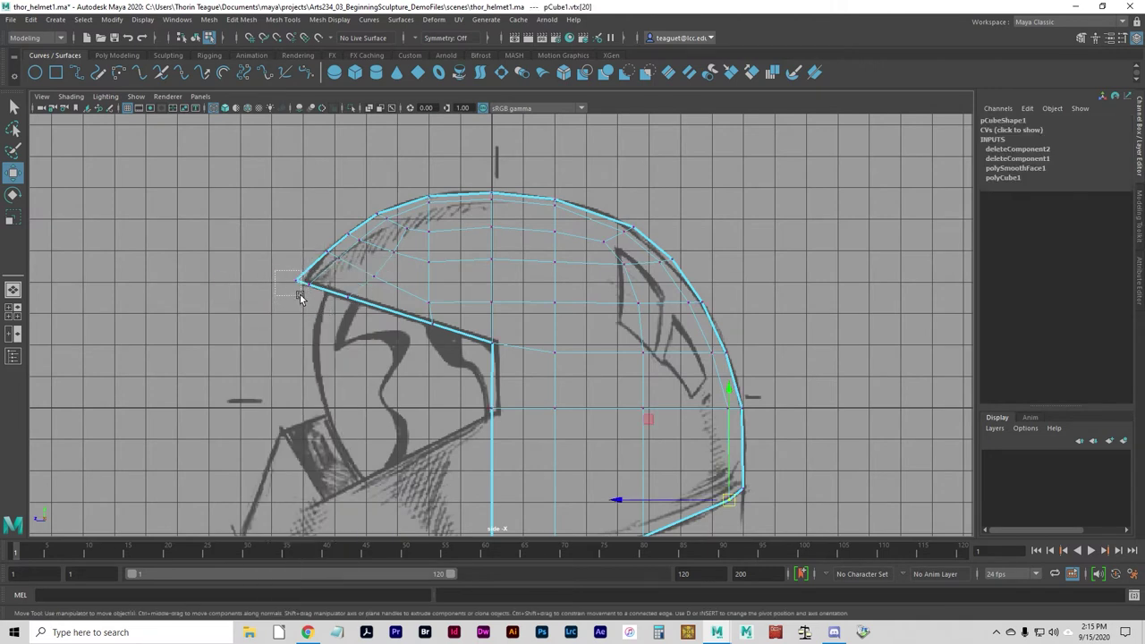
mouse_move(299, 294)
left_mouse_down()
mouse_move(314, 302)
mouse_move(309, 291)
left_mouse_up()
middle_click_drag(223, 198, 230, 204)
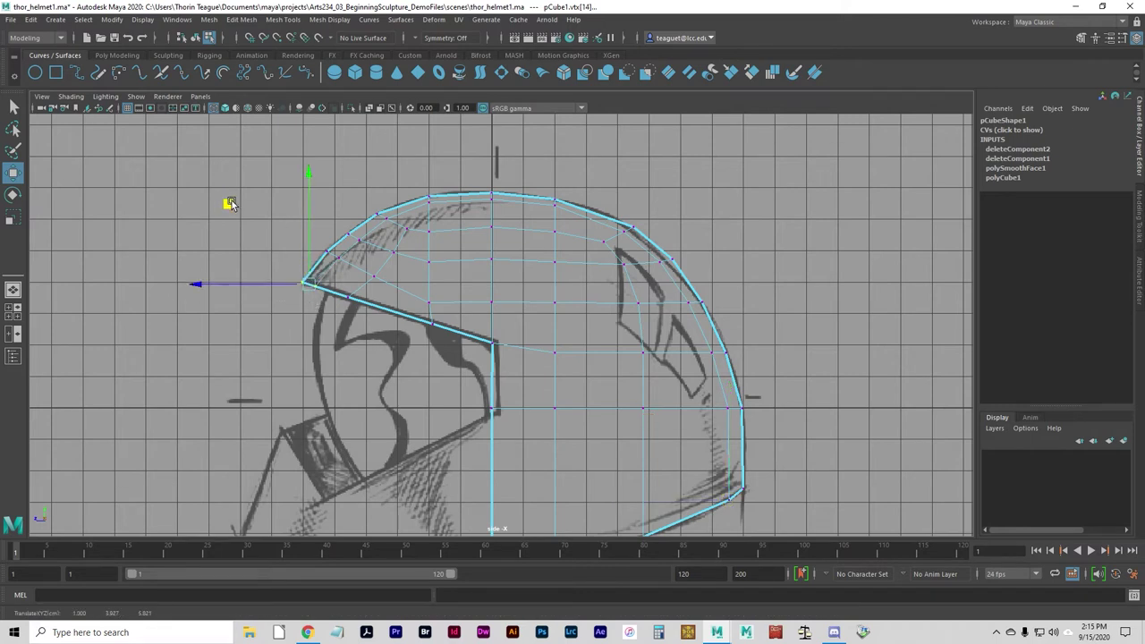
left_click(334, 426)
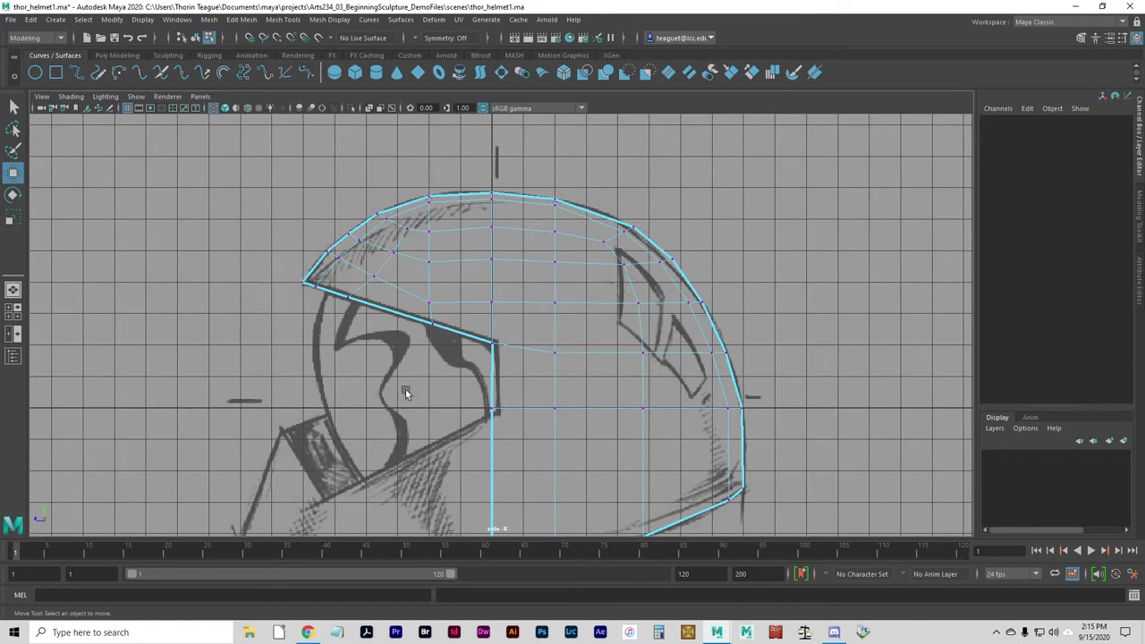
Examine in the front view how the half helmet mesh fits the reference's brow, side and crown outline
middle_click_drag(405, 392, 436, 244, "alt")
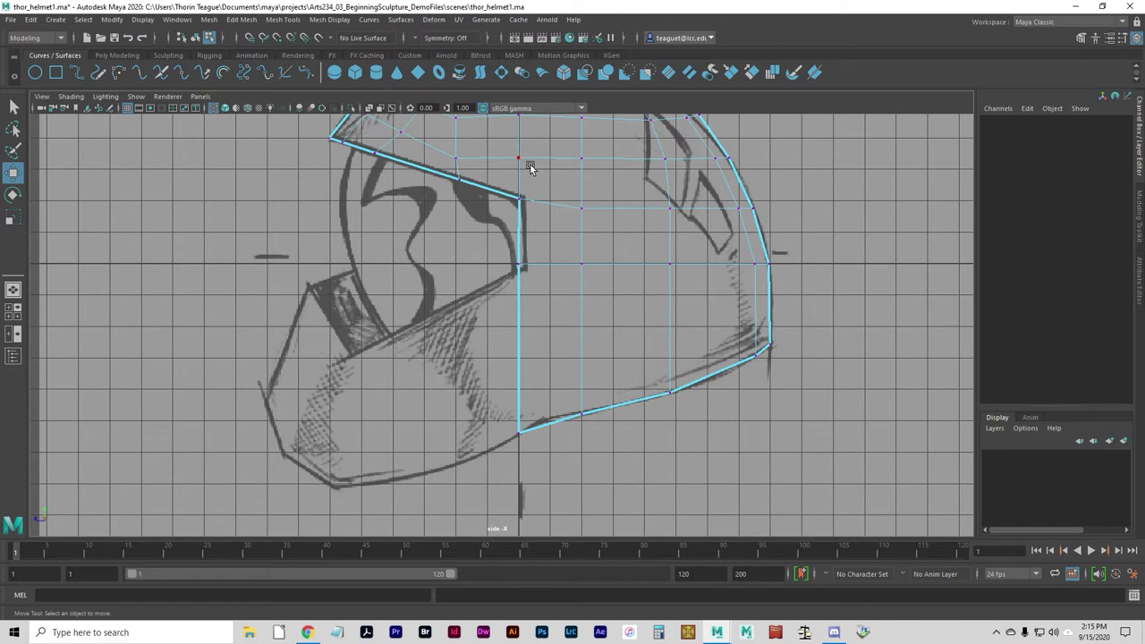
key("space")
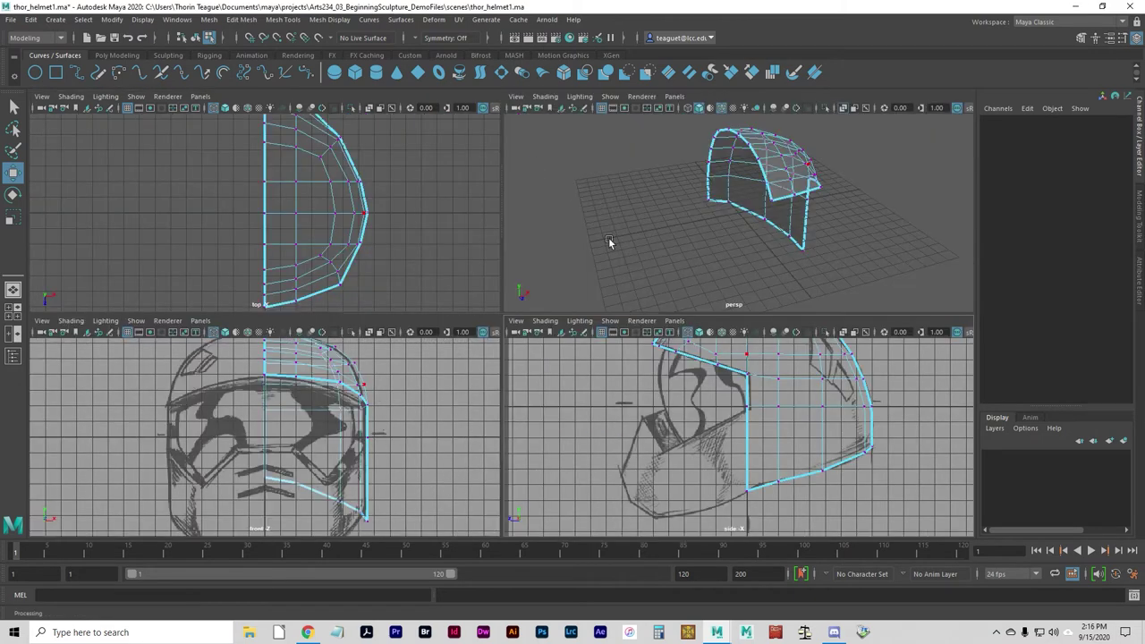
key("space")
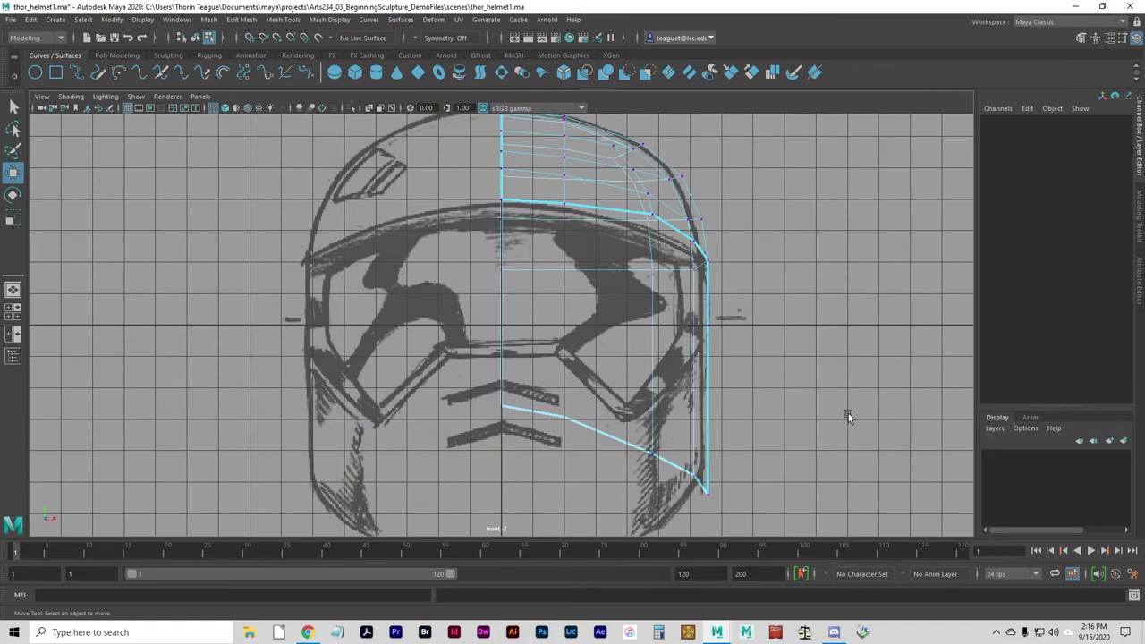
mouse_move(749, 244)
middle_mouse_down("alt")
mouse_move(718, 330)
mouse_move(643, 288)
middle_mouse_up("alt")
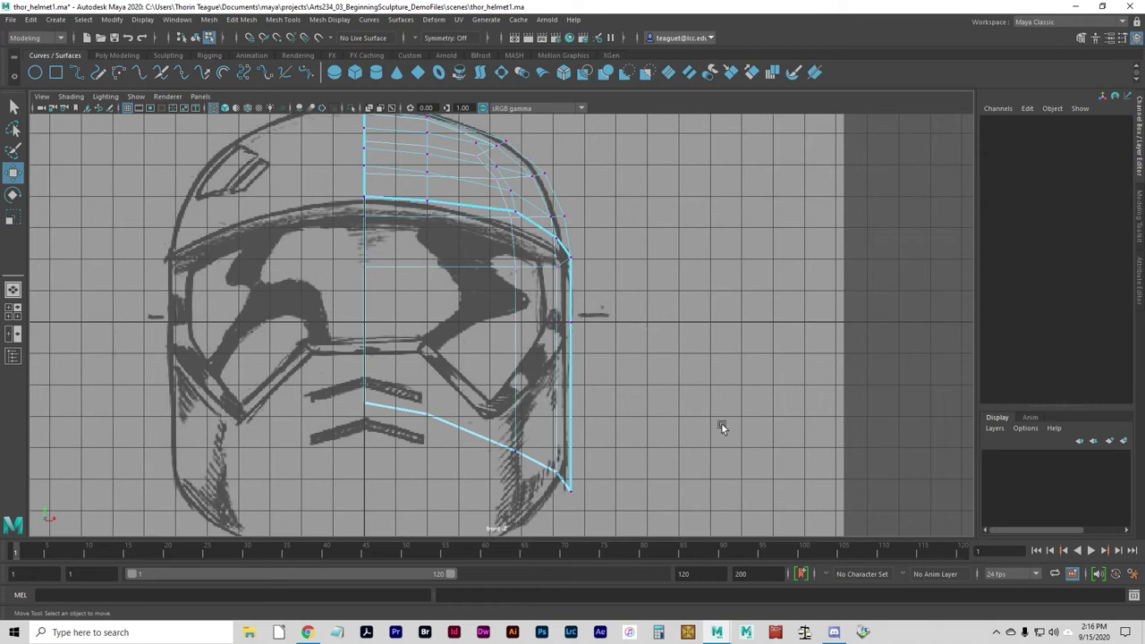
middle_click_drag(564, 248, 473, 404, "alt")
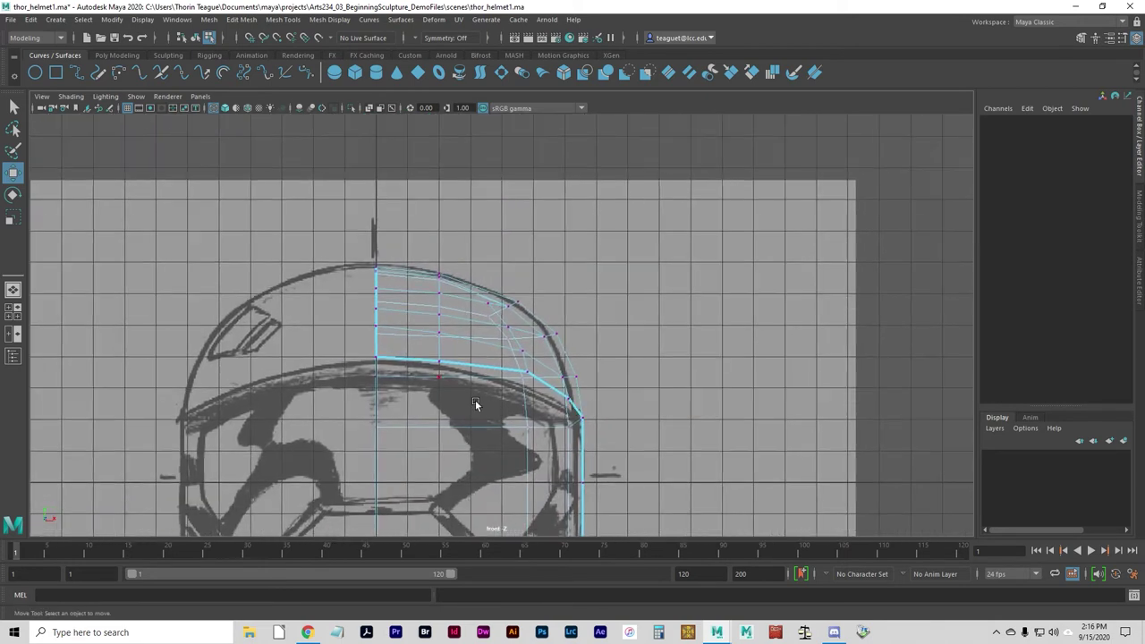
mouse_move(506, 447)
middle_mouse_down("alt")
mouse_move(505, 241)
mouse_move(501, 325)
middle_mouse_up("alt")
key("space")
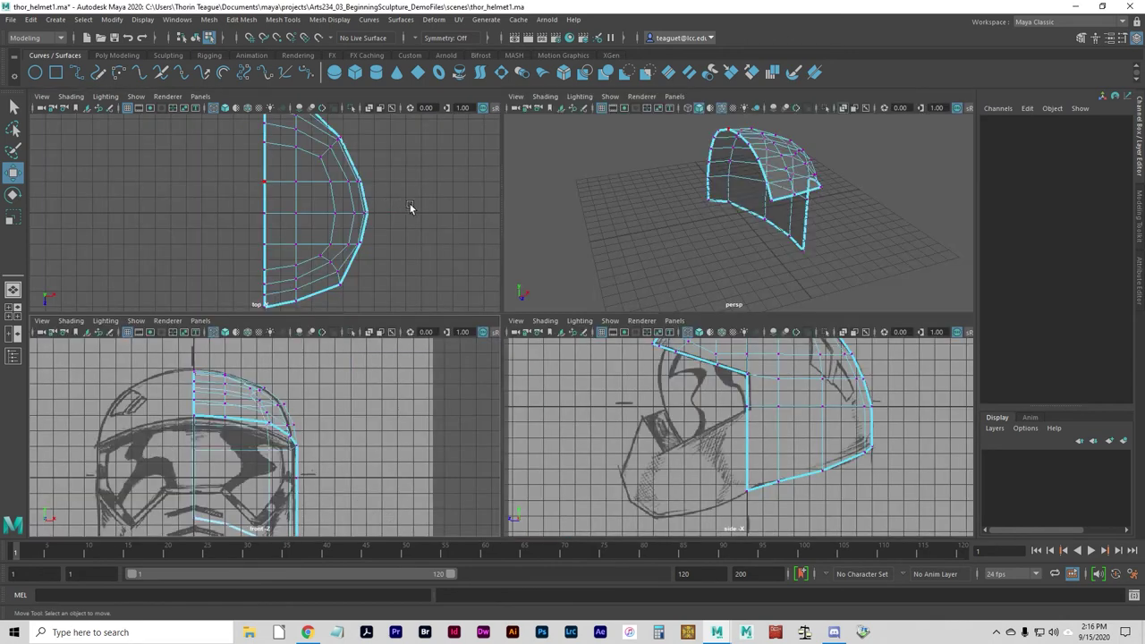
key("space")
scroll(504, 368, "up", 2)
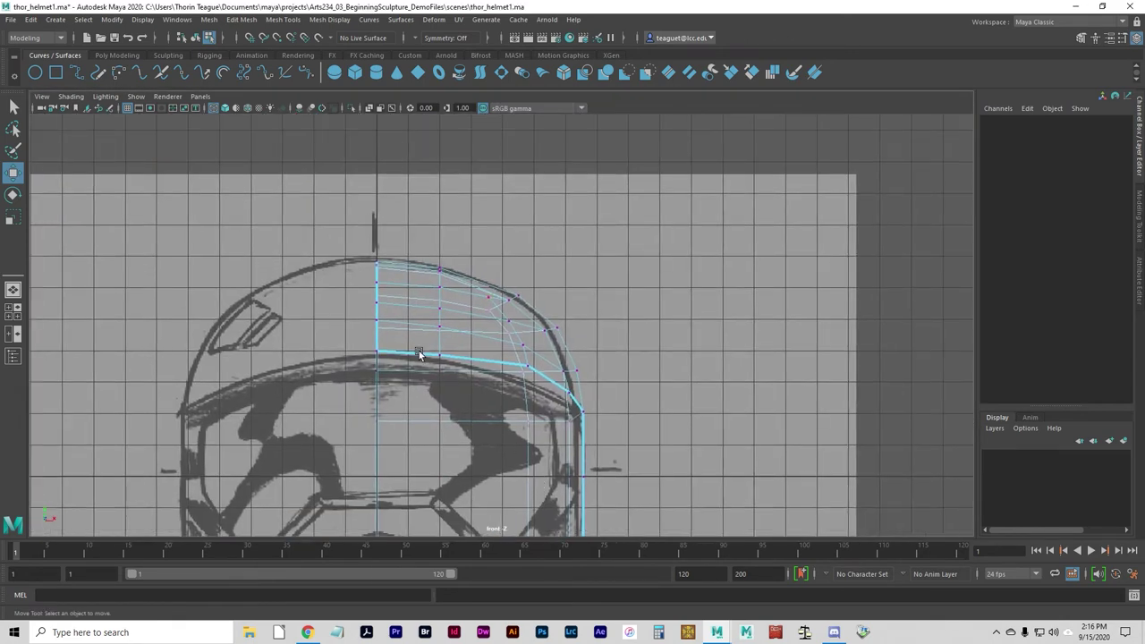
scroll(634, 253, "up", 3)
scroll(547, 271, "up", 3)
scroll(367, 354, "down", 5)
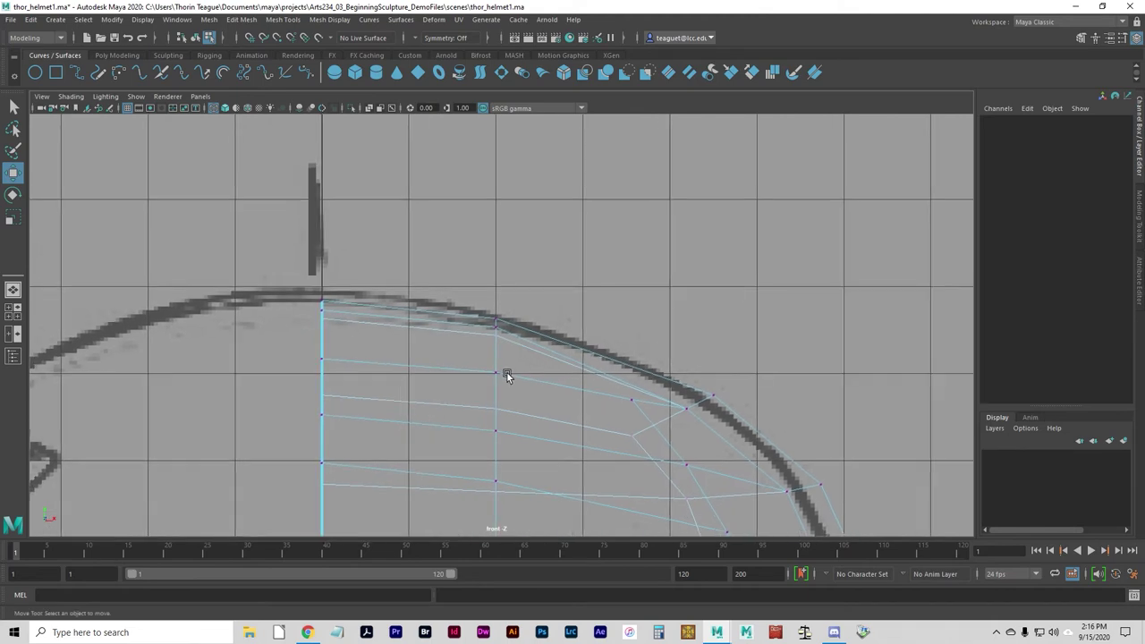
Align the helmet's top centreline vertices and the adjacent upper vertices with the sketched crown outline in the front view
left_click_drag(374, 308, 428, 336)
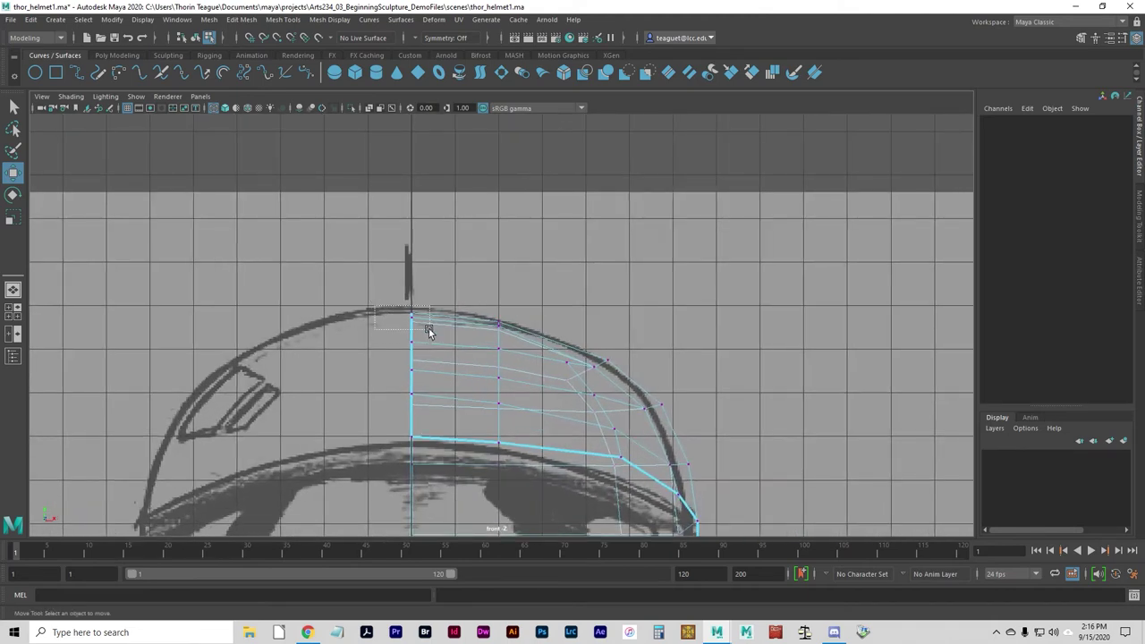
left_click_drag(412, 286, 414, 282)
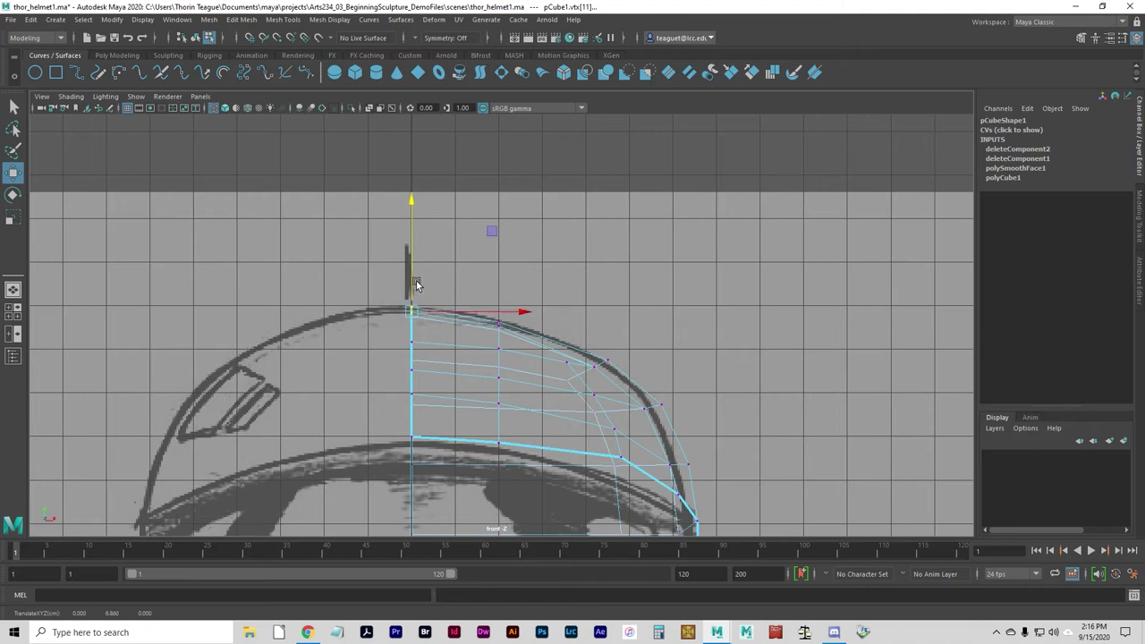
left_click_drag(484, 280, 511, 335)
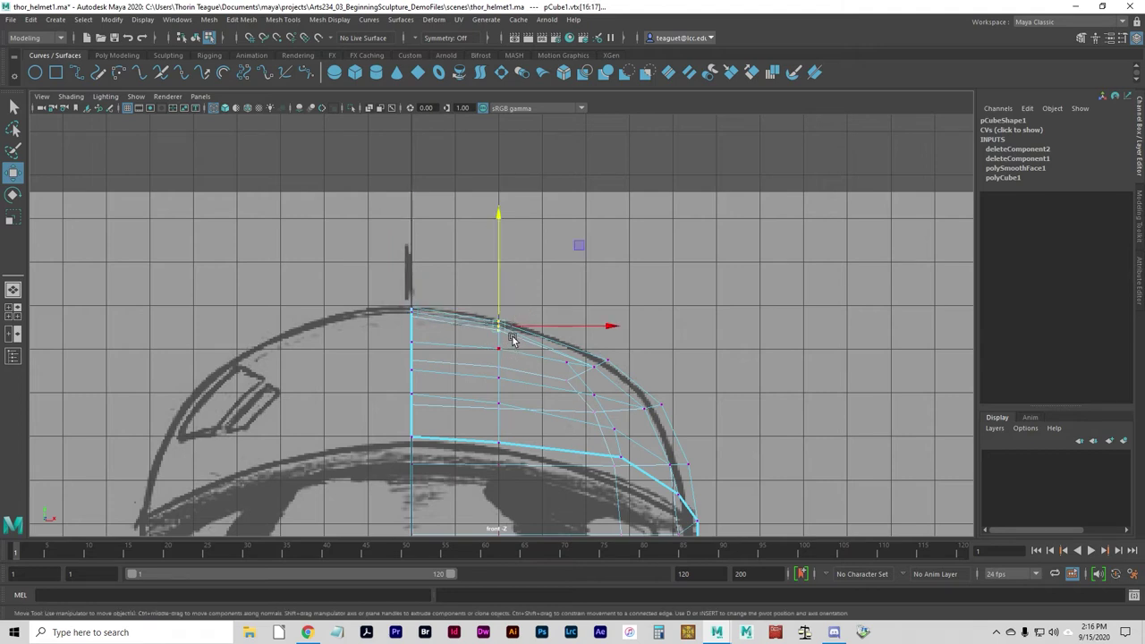
left_click_drag(501, 287, 501, 292)
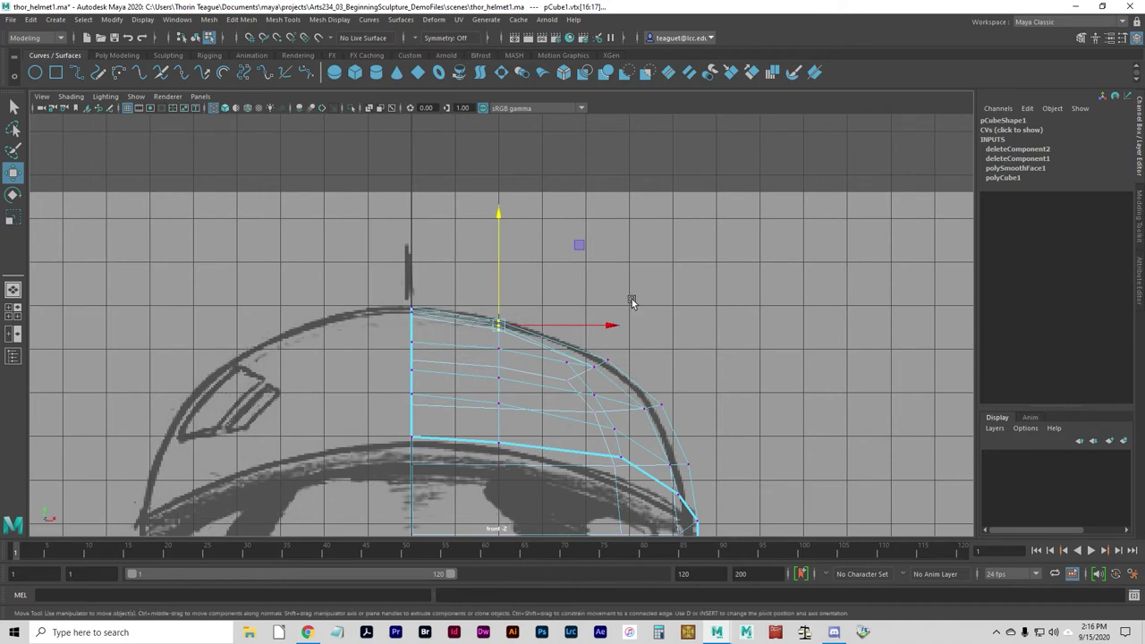
Move the next two vertex pairs along the crown's outer curve inward onto the sketched outline
left_click_drag(629, 345, 593, 380)
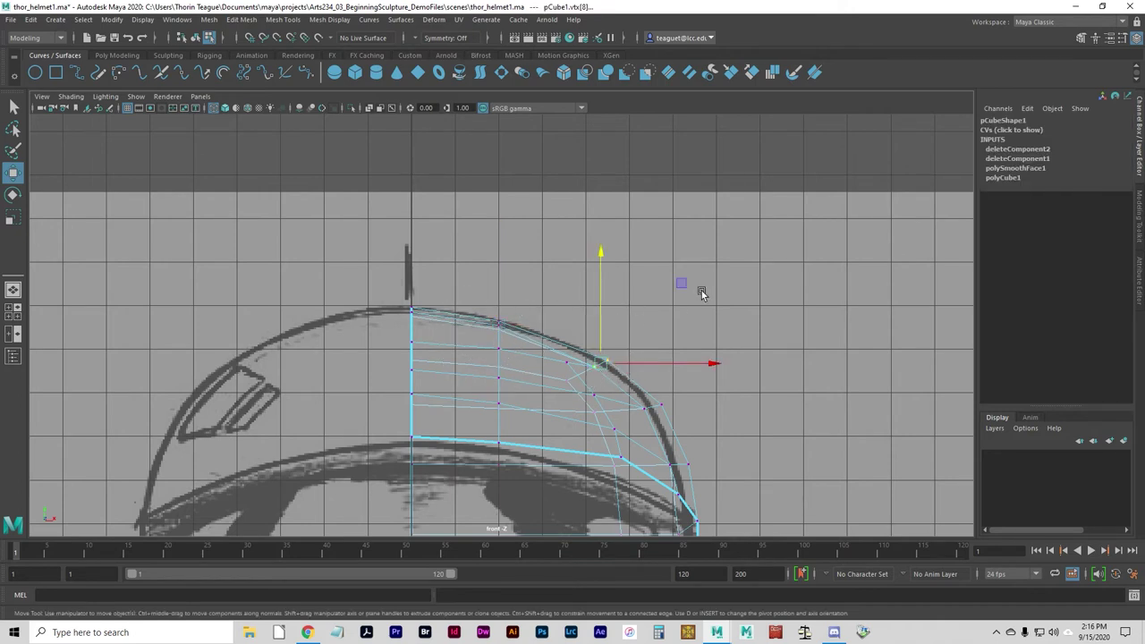
left_click_drag(679, 285, 677, 286)
left_click_drag(700, 393, 646, 402)
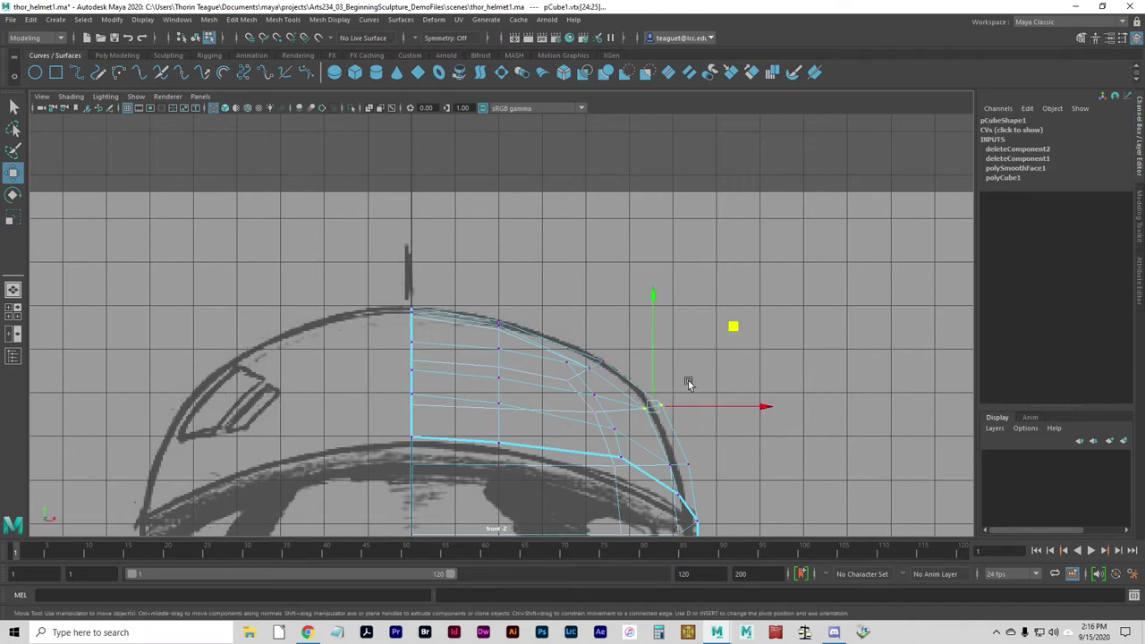
left_click_drag(733, 326, 722, 331)
Shift the vertices just above the helmet's widest corner horizontally inward to meet the sketched outline
middle_click_drag(802, 478, 774, 363, "alt")
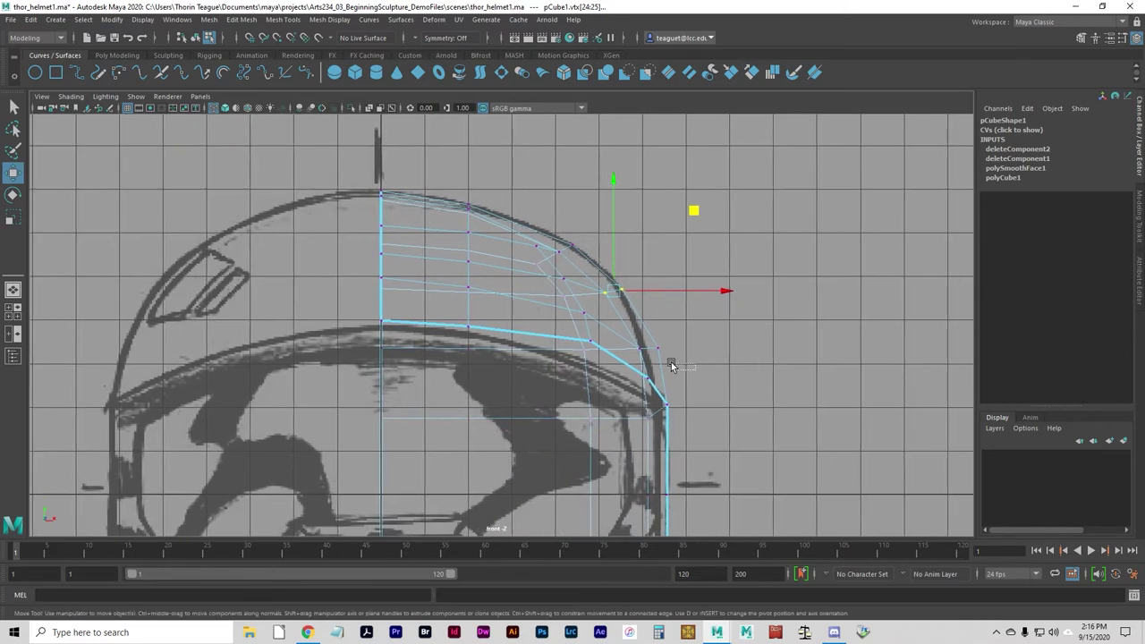
left_click(639, 347)
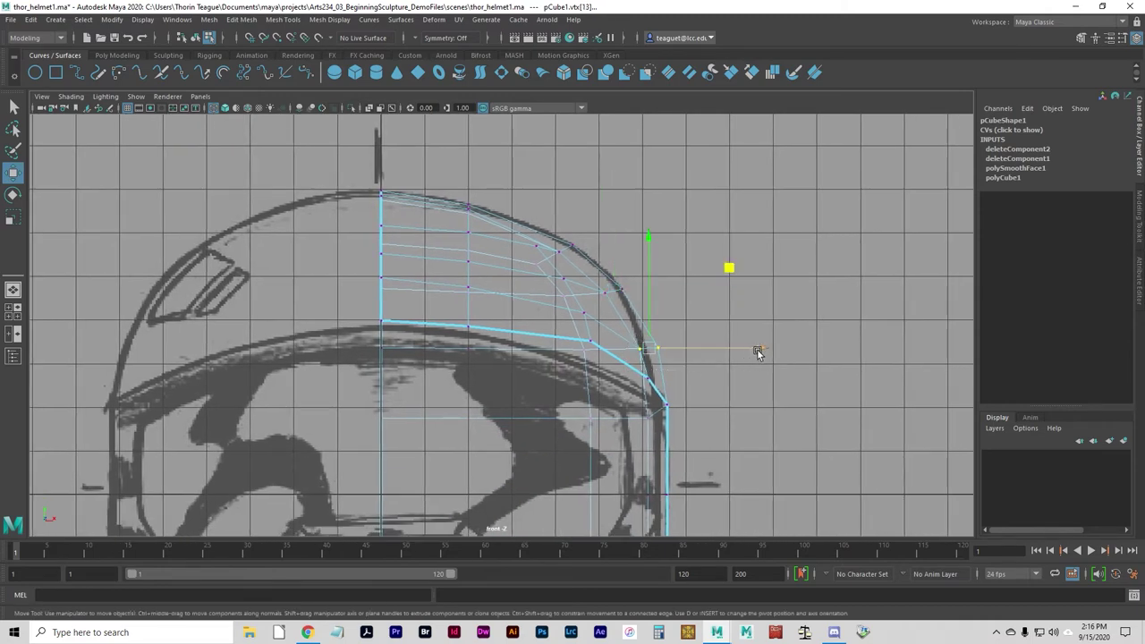
left_click_drag(758, 352, 746, 345)
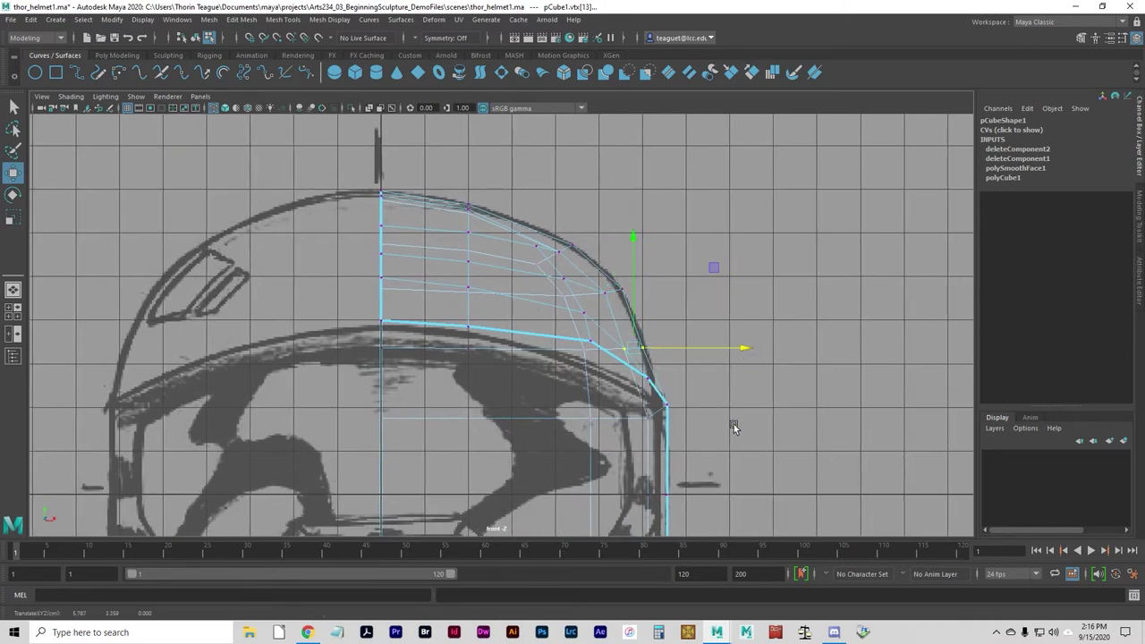
Select the upper, middle and lower vertices along the helmet's outer side and move them together inward to the sketched side line
middle_click_drag(734, 424, 736, 292, "alt")
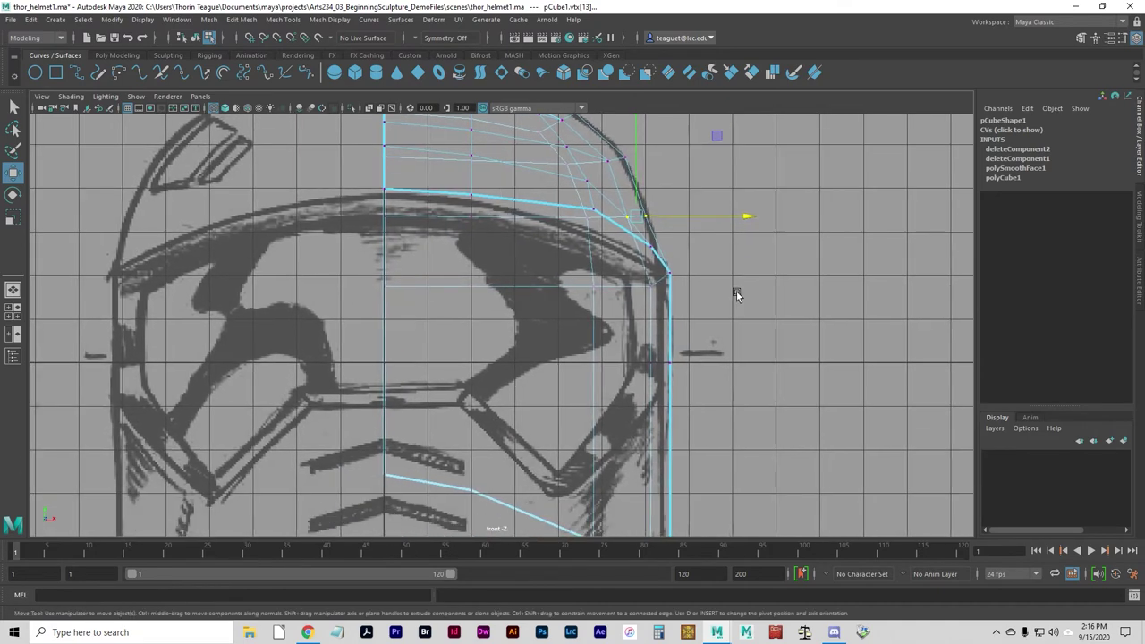
left_click(649, 285)
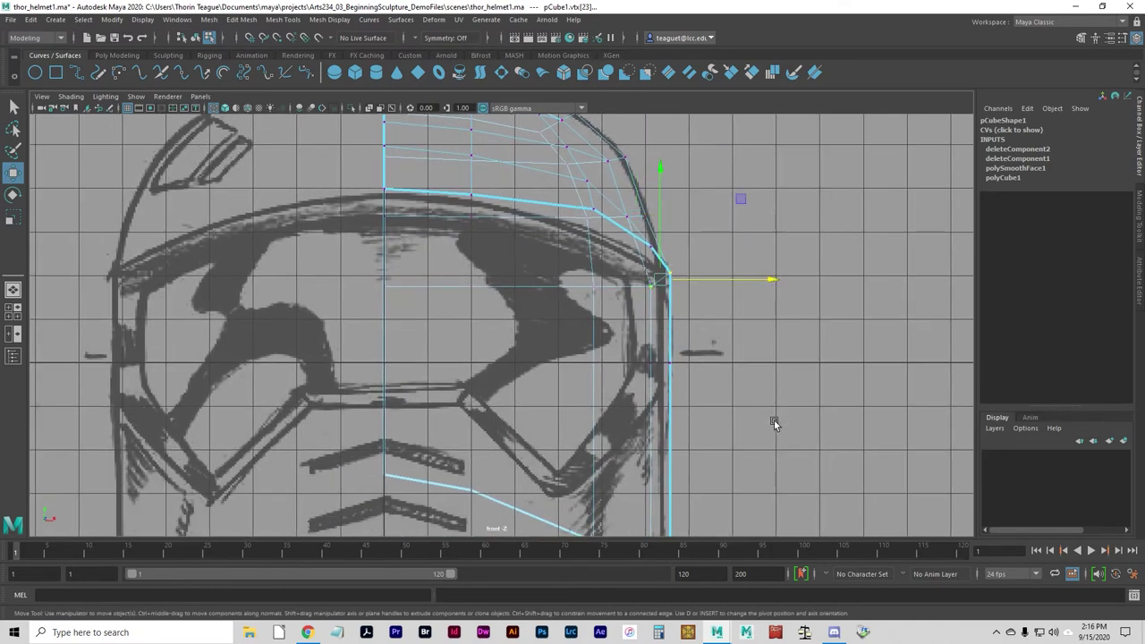
middle_click_drag(774, 421, 713, 322, "alt")
left_click(713, 322)
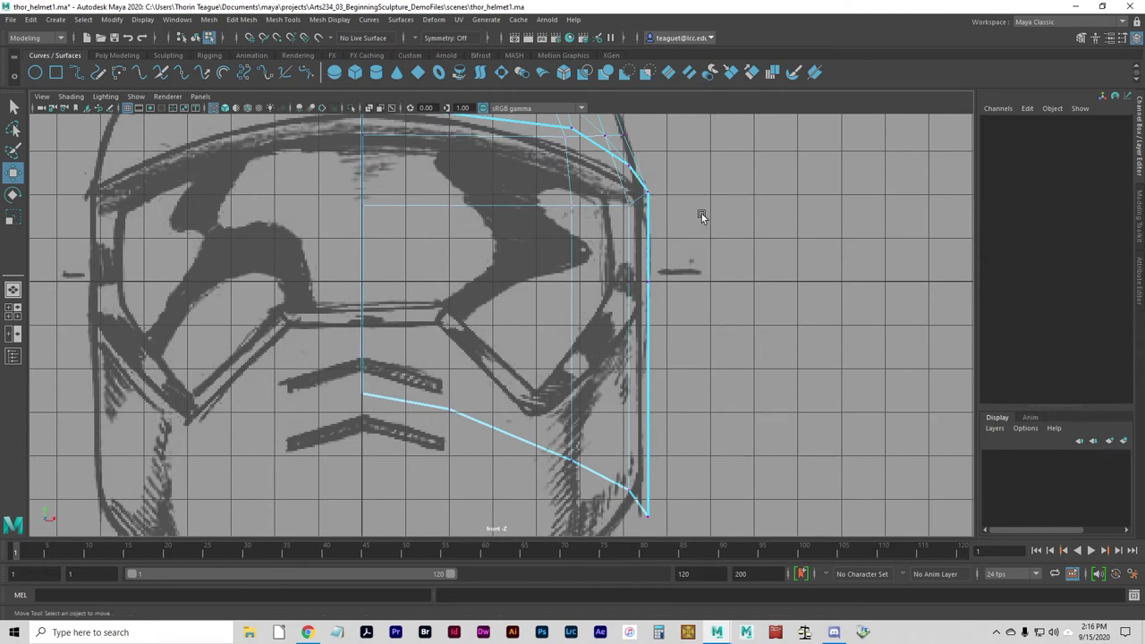
left_click(635, 198)
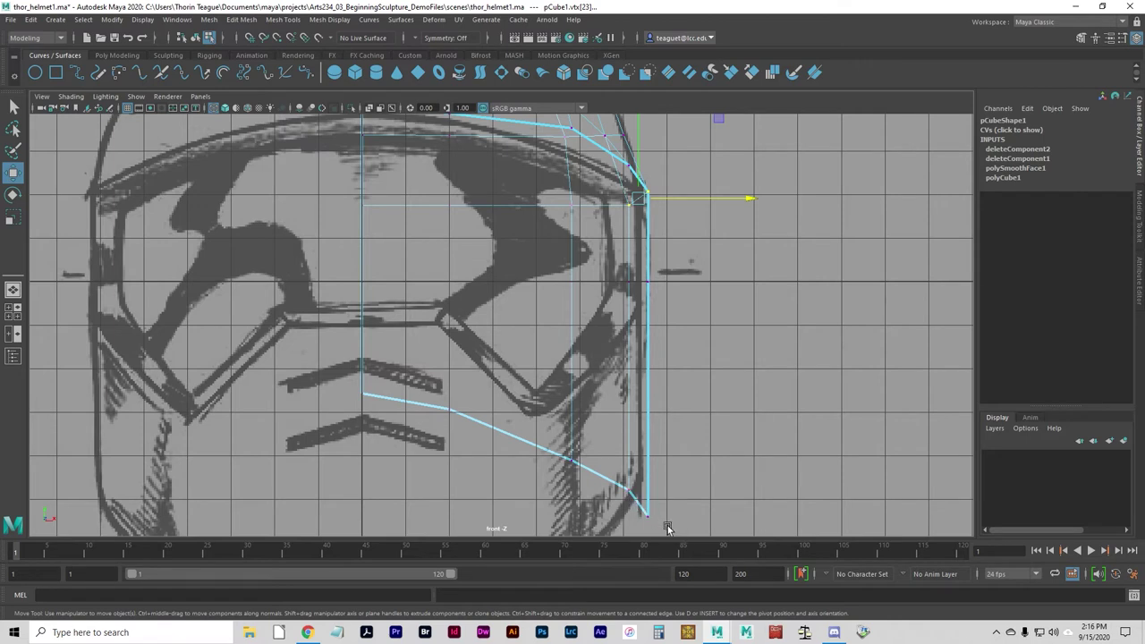
left_click(630, 504, "shift")
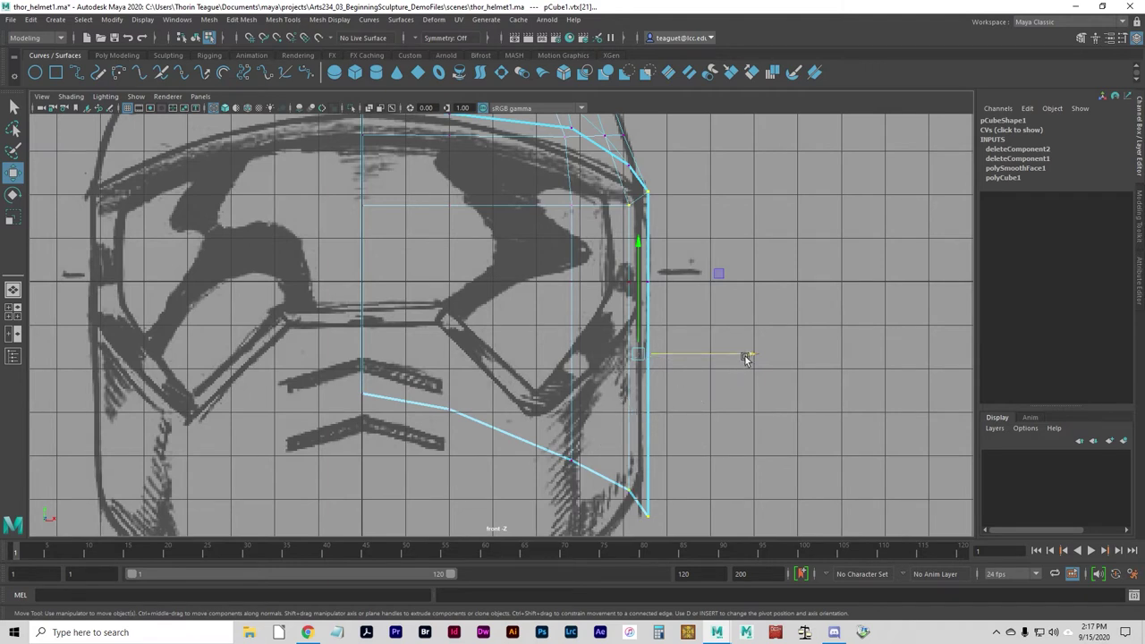
left_click_drag(750, 355, 727, 347)
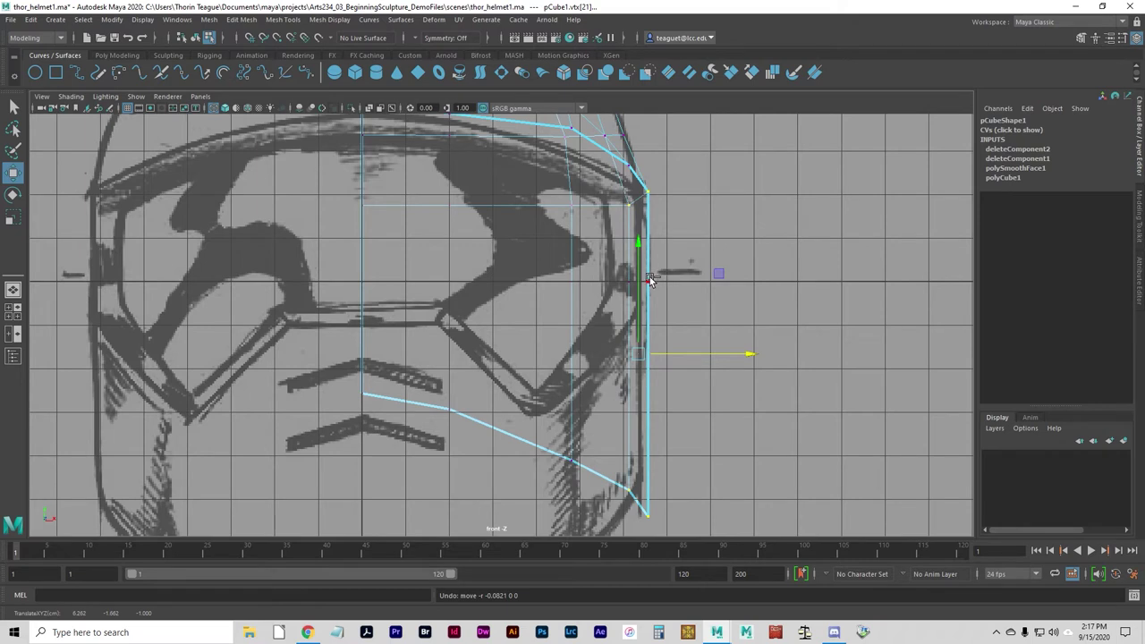
left_click_drag(671, 299, 616, 281)
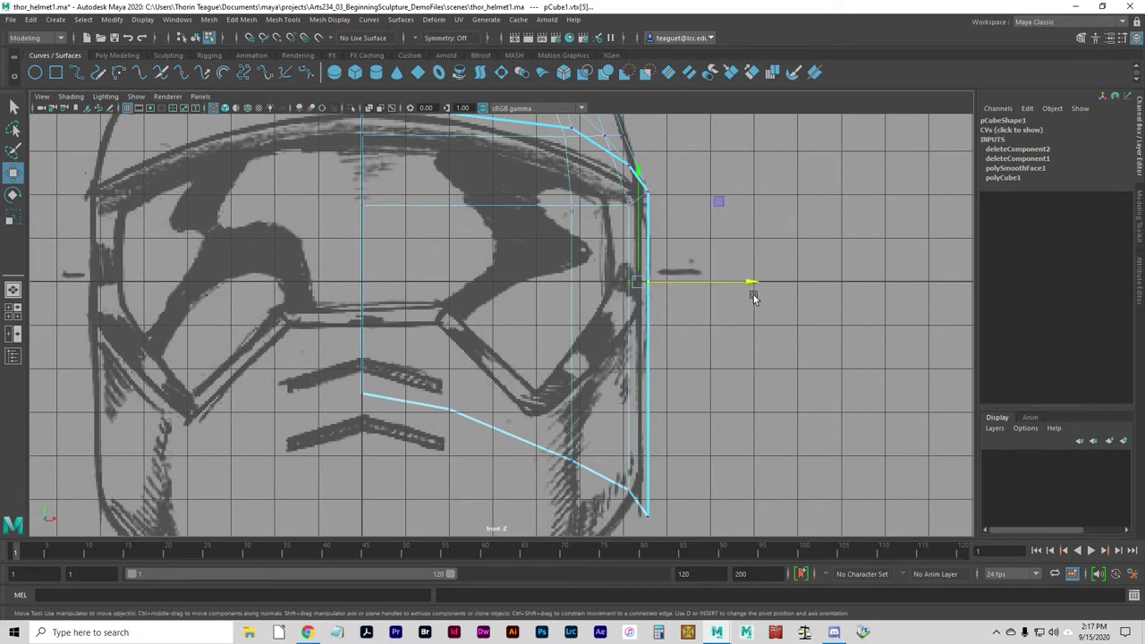
left_click_drag(646, 300, 598, 273)
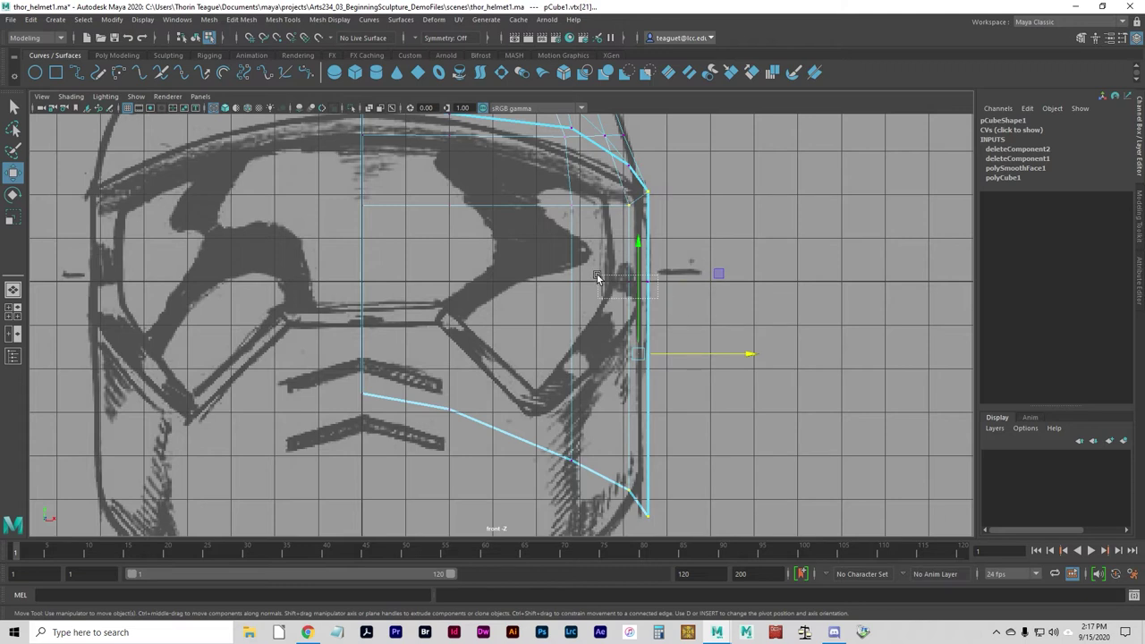
left_click_drag(755, 351, 743, 358)
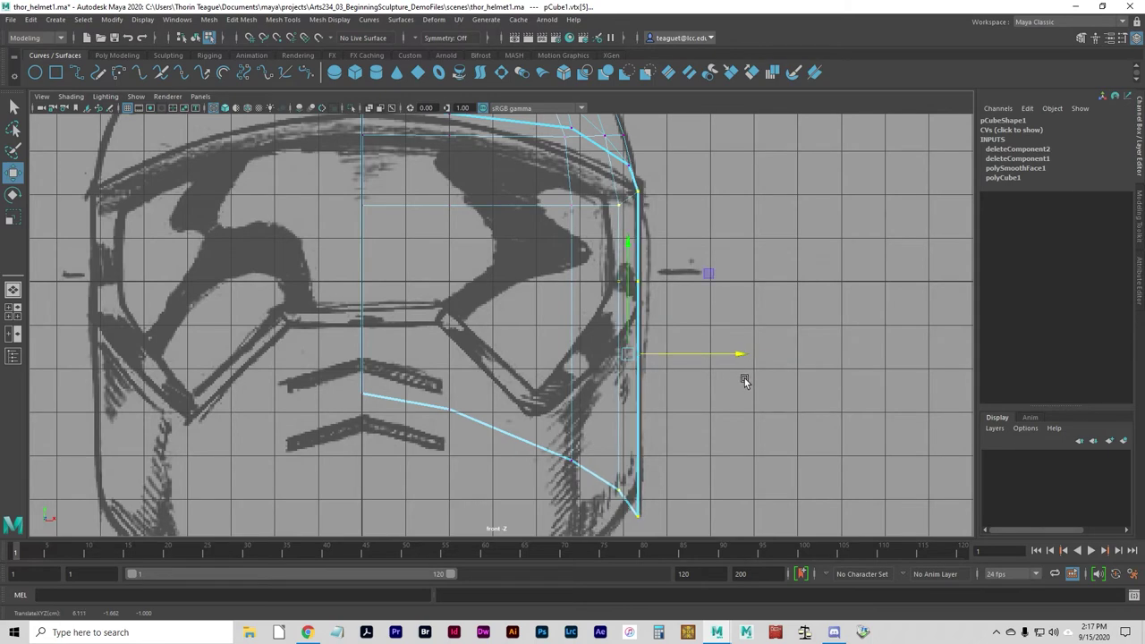
Deselect the vertices, return to the four-view layout and save the scene
left_click(749, 432)
key("space")
mouse_move(743, 206)
left_mouse_down("alt")
mouse_move(663, 177)
mouse_move(728, 211)
left_mouse_up("alt")
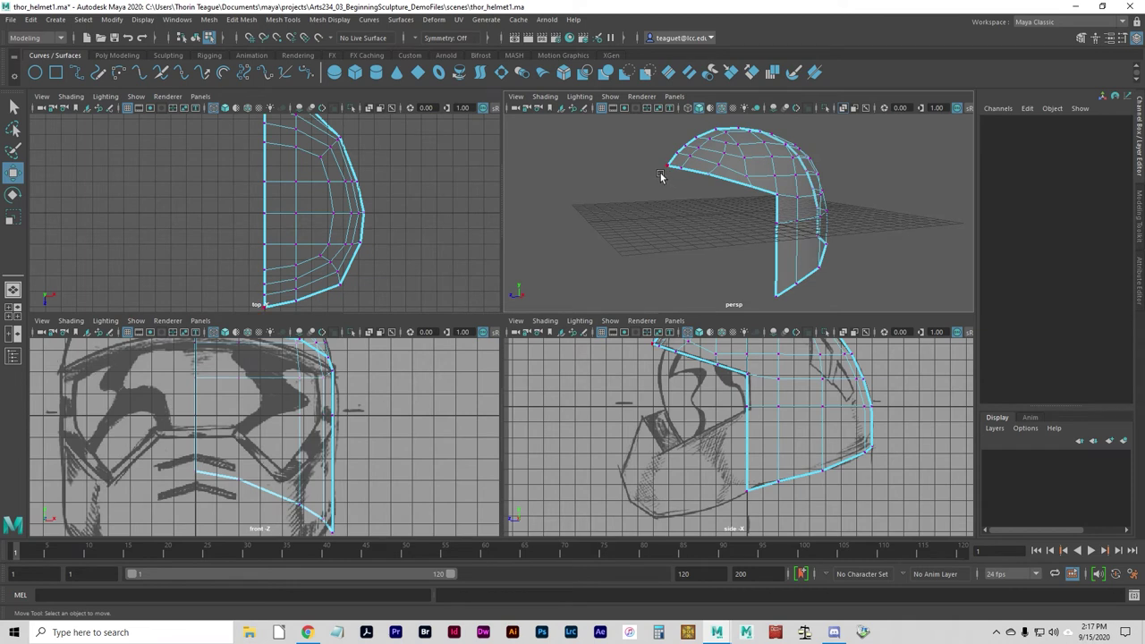
left_click(9, 19)
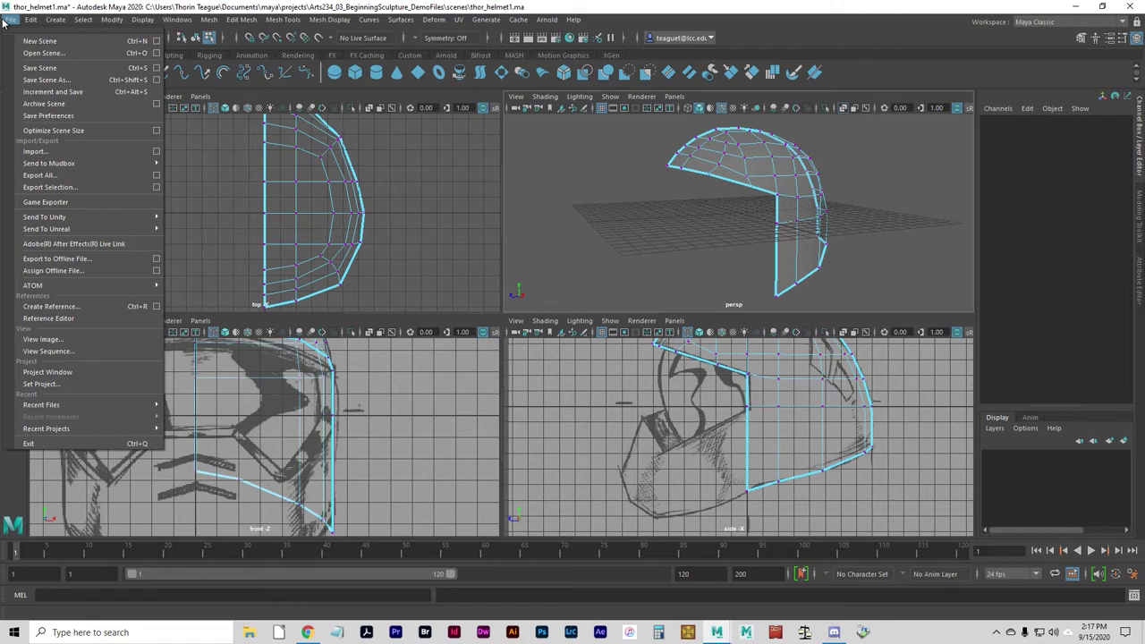
left_click(40, 68)
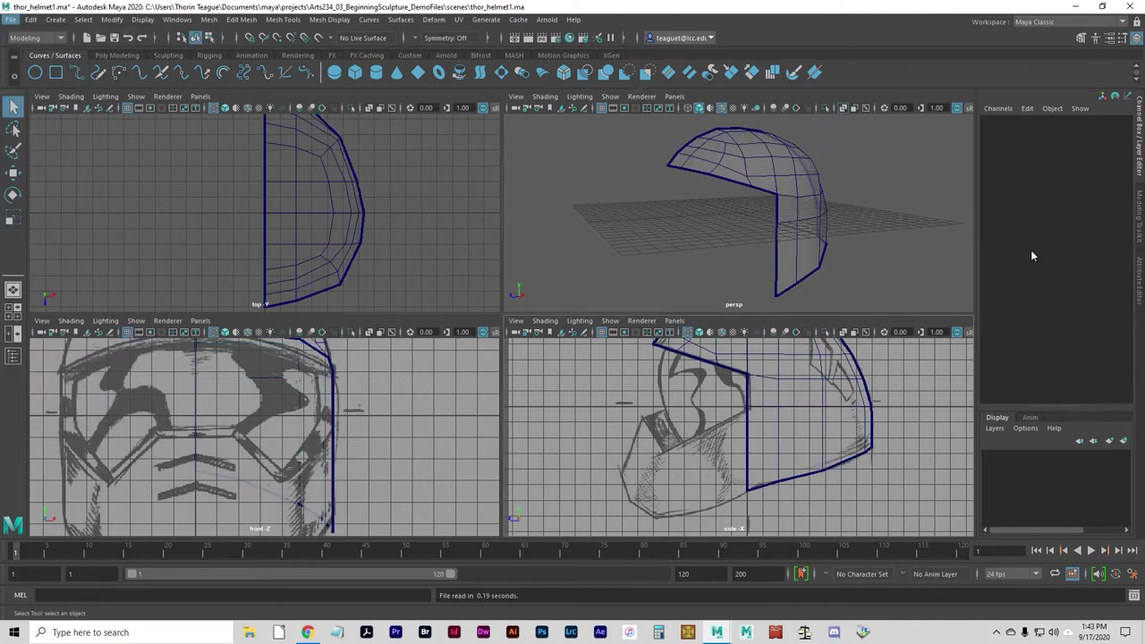
In the enlarged perspective view, select the vertex just above the front brow edge and nudge it vertically and front-to-back
key("space")
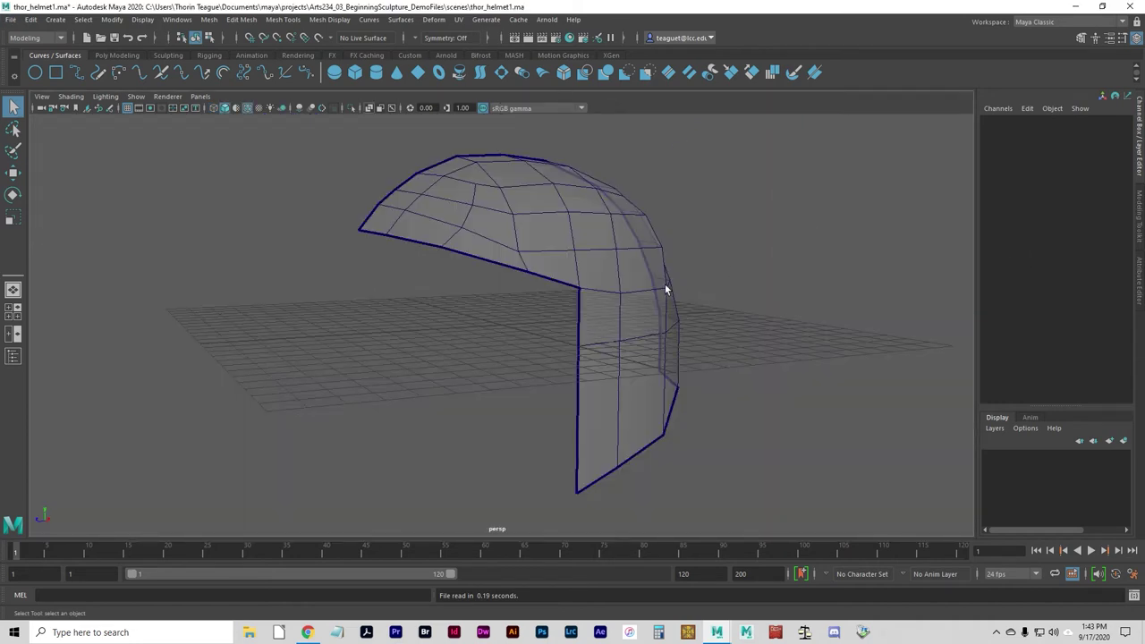
mouse_move(664, 289)
left_mouse_down("alt")
mouse_move(506, 312)
mouse_move(577, 296)
mouse_move(656, 311)
mouse_move(710, 302)
mouse_move(685, 279)
mouse_move(586, 267)
mouse_move(486, 281)
mouse_move(477, 294)
mouse_move(638, 314)
mouse_move(582, 287)
mouse_move(626, 281)
mouse_move(572, 300)
mouse_move(596, 280)
mouse_move(659, 297)
left_mouse_up("alt")
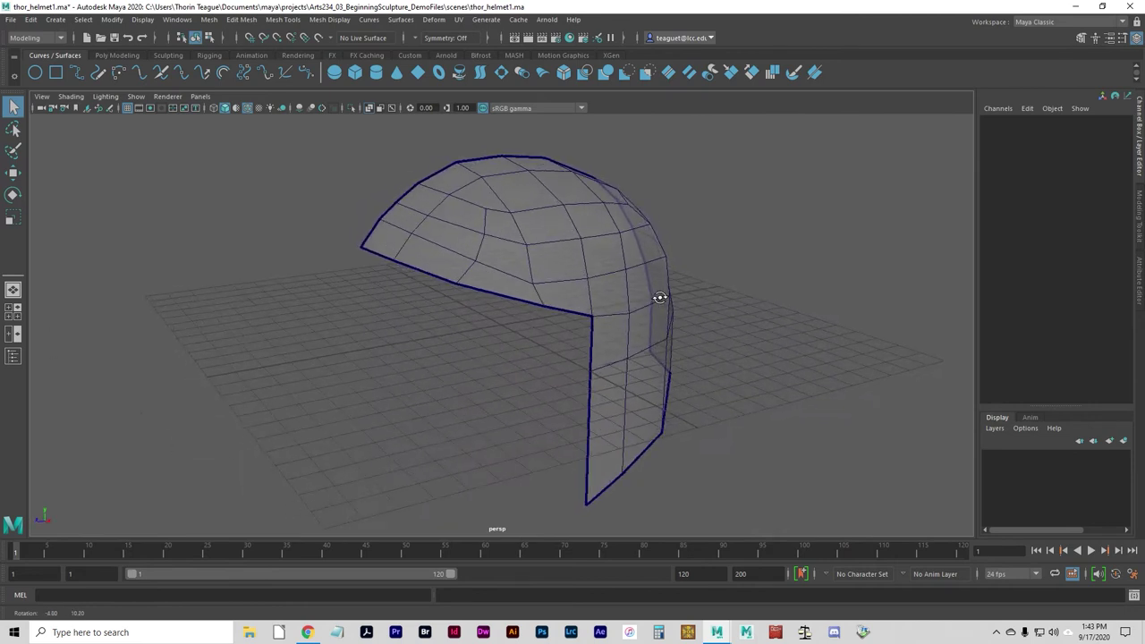
scroll(492, 274, "up", 3)
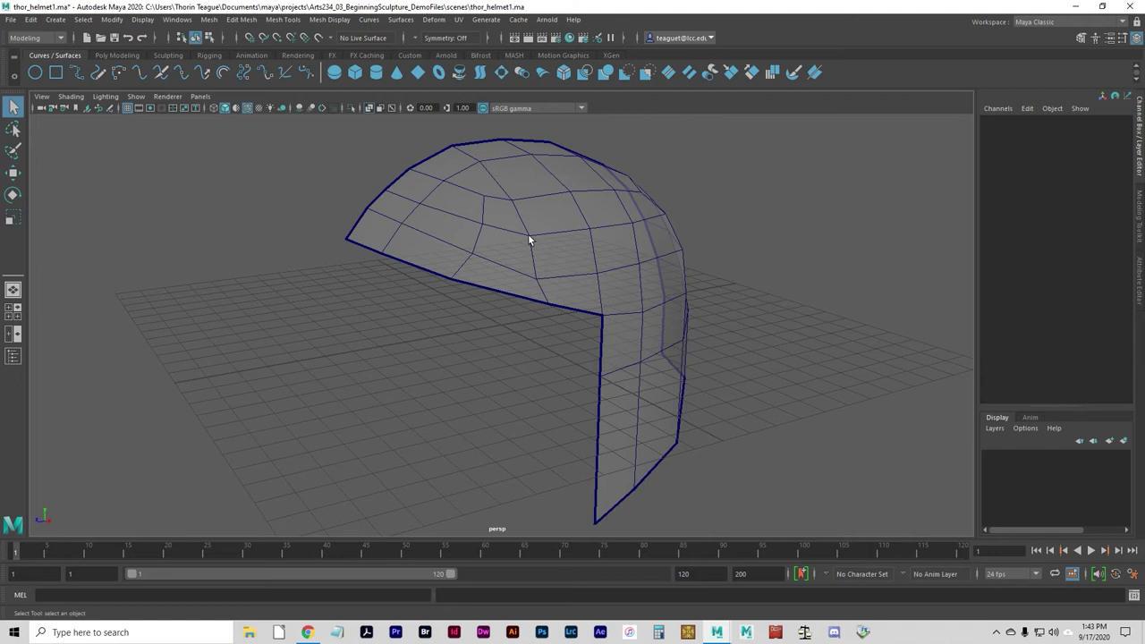
right_click_drag(528, 240, 484, 241)
left_click(472, 256)
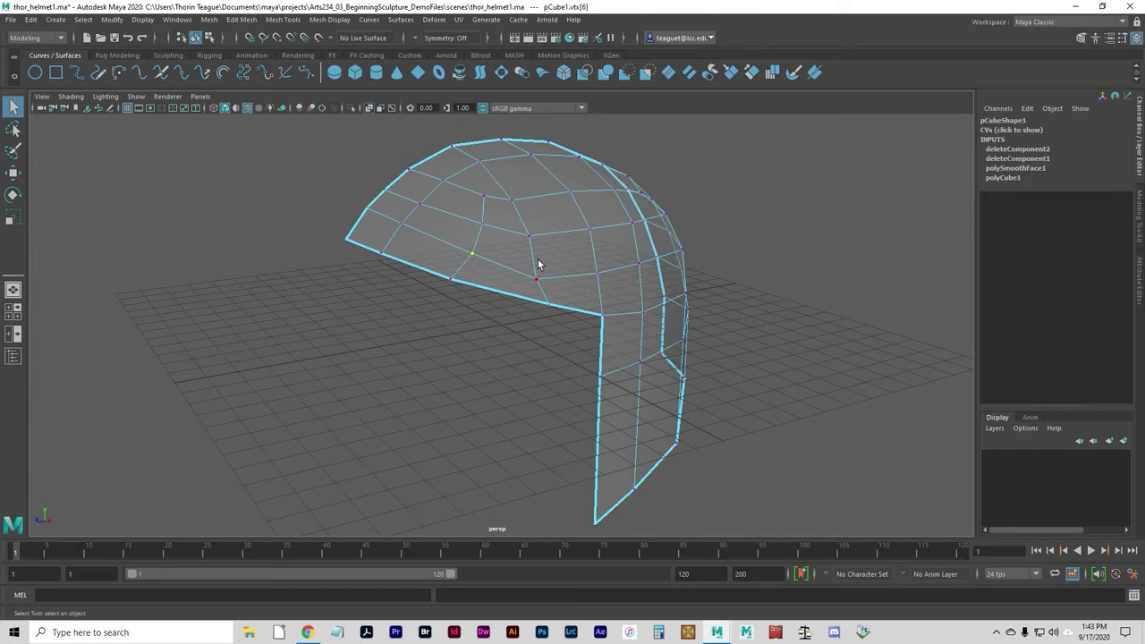
mouse_move(537, 258)
left_mouse_down("alt")
mouse_move(467, 265)
mouse_move(521, 266)
left_mouse_up("alt")
key("w")
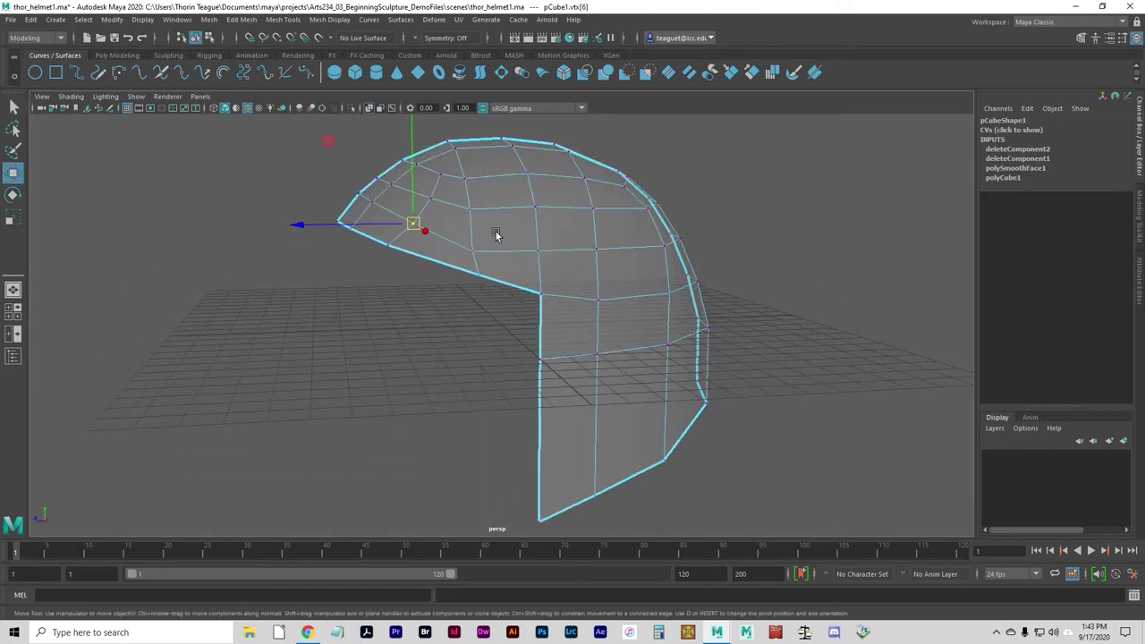
middle_click_drag(496, 234, 516, 332, "alt")
left_click_drag(516, 332, 527, 337, "alt")
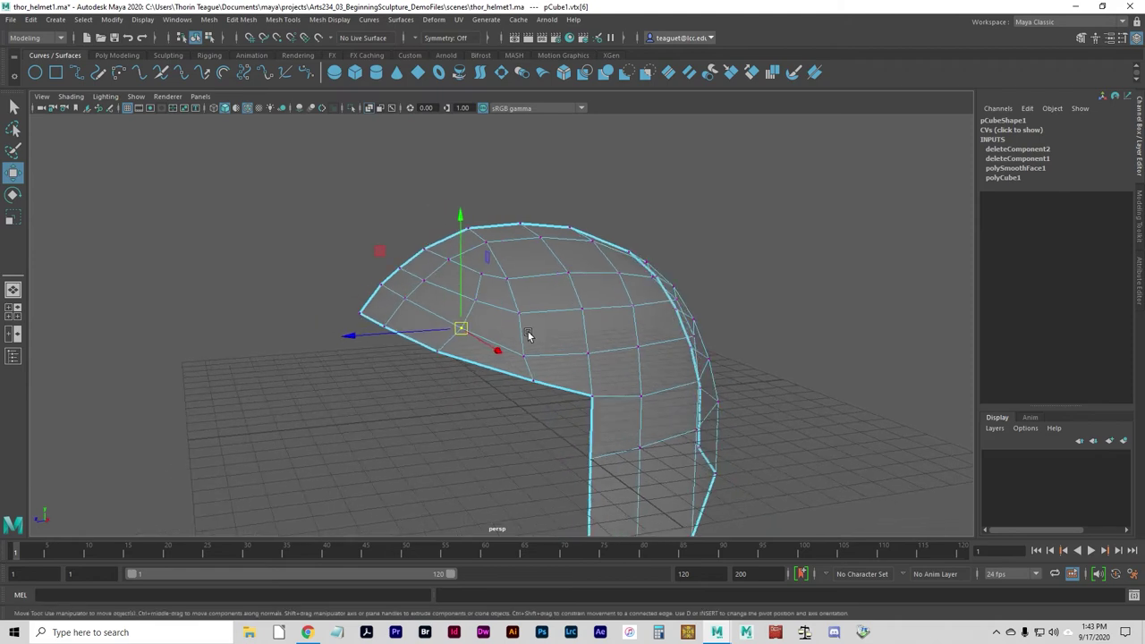
mouse_move(378, 251)
left_mouse_down()
mouse_move(366, 238)
mouse_move(379, 250)
left_mouse_up()
left_click_drag(536, 295, 522, 355, "alt")
Try to shift the selected brow vertex inward and backward in the top view, and undo the move
key("space")
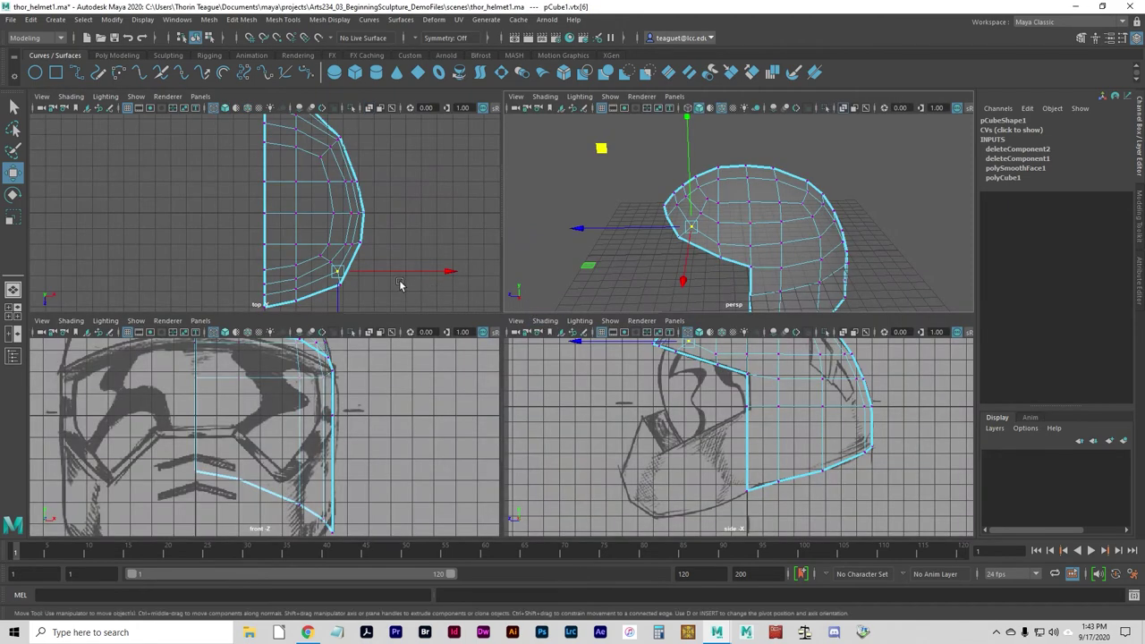
middle_click_drag(408, 287, 347, 199, "alt")
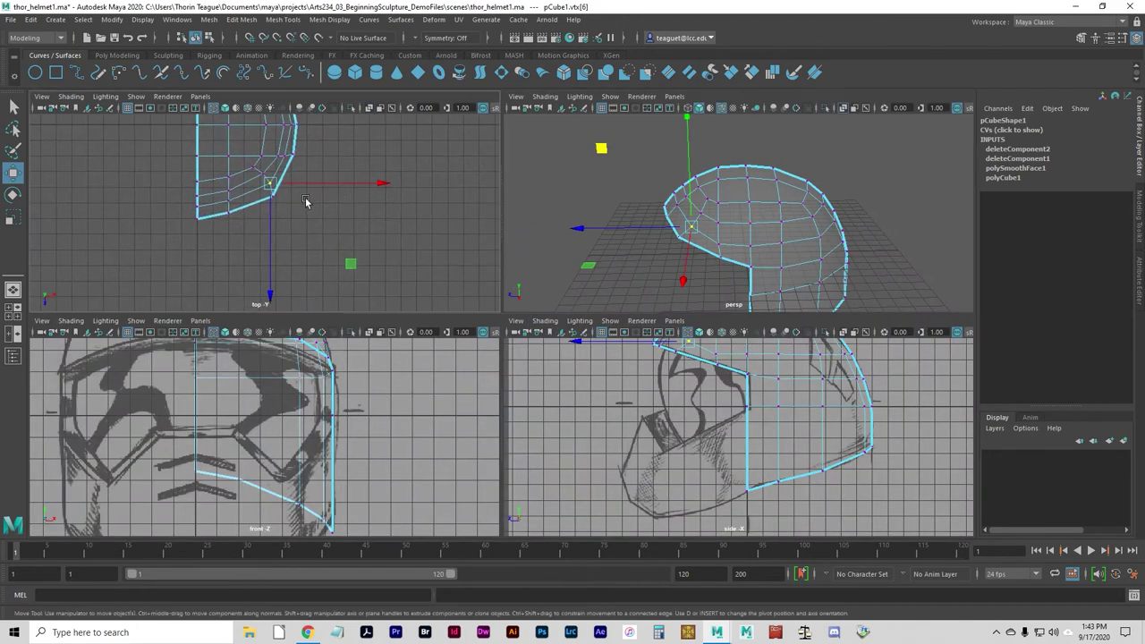
left_click(350, 265)
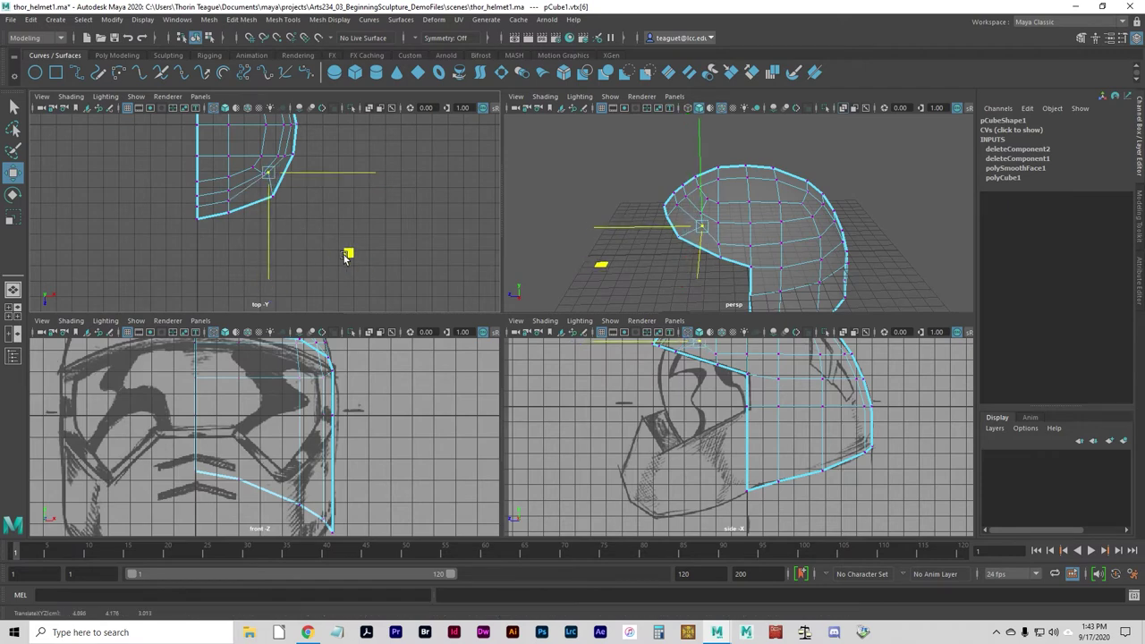
key("ctrl+z")
Try to move the selected brow vertex sideways in the enlarged perspective view, and undo the move
left_click_drag(633, 262, 695, 273, "alt")
key("space")
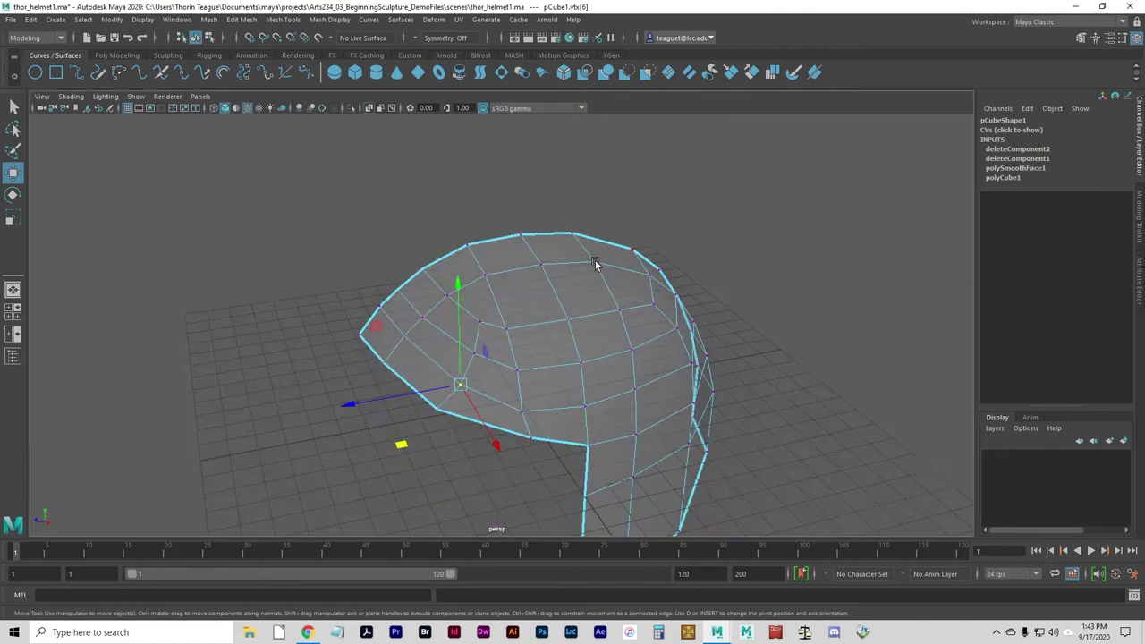
left_click_drag(417, 433, 477, 413, "alt")
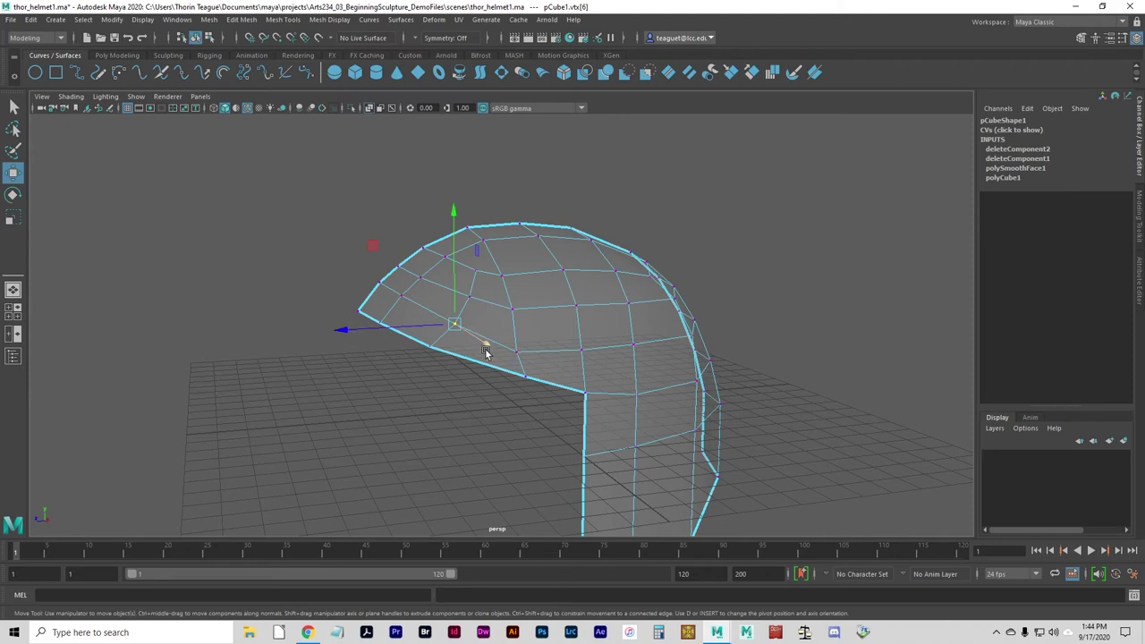
left_click_drag(485, 344, 465, 327)
key("ctrl+z")
left_click_drag(403, 397, 416, 419, "alt")
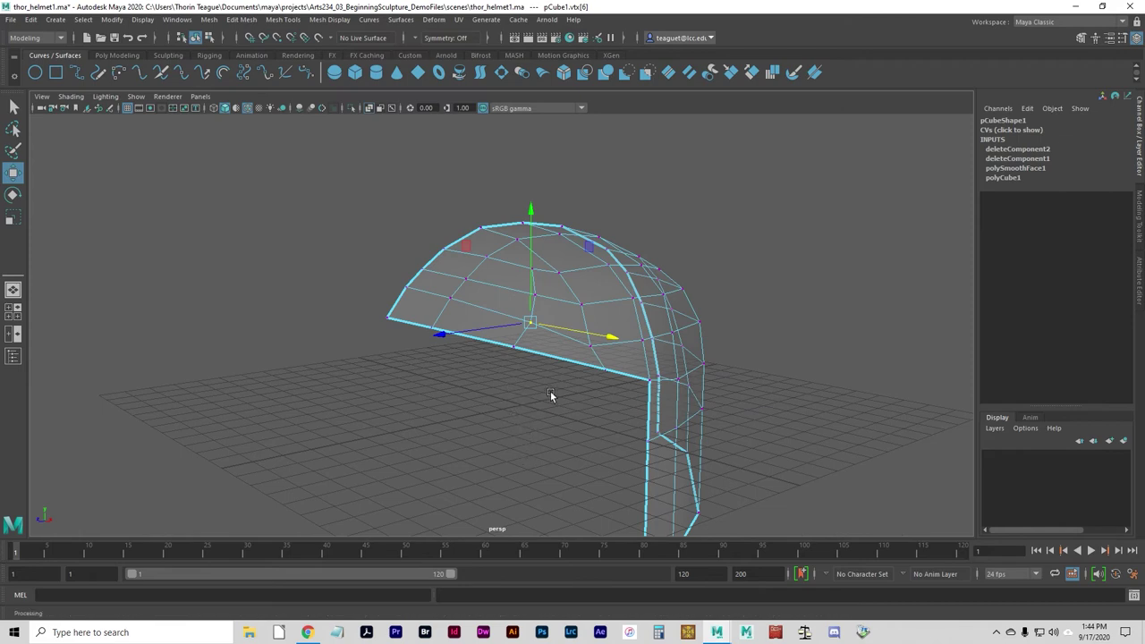
left_click_drag(555, 391, 501, 396, "alt")
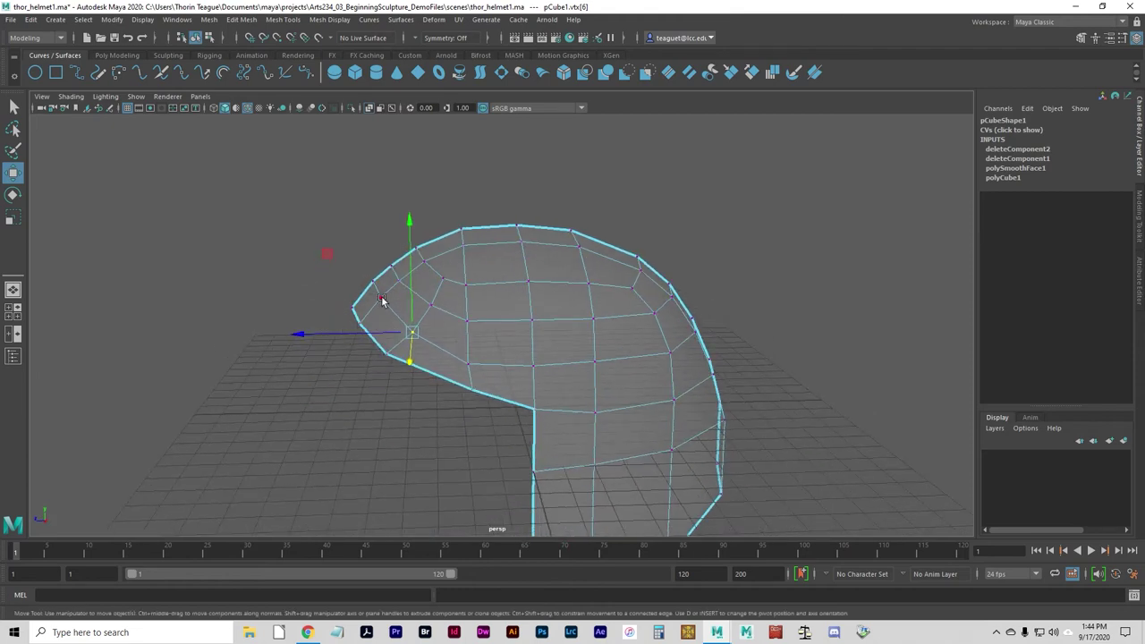
left_click_drag(434, 365, 398, 337, "alt")
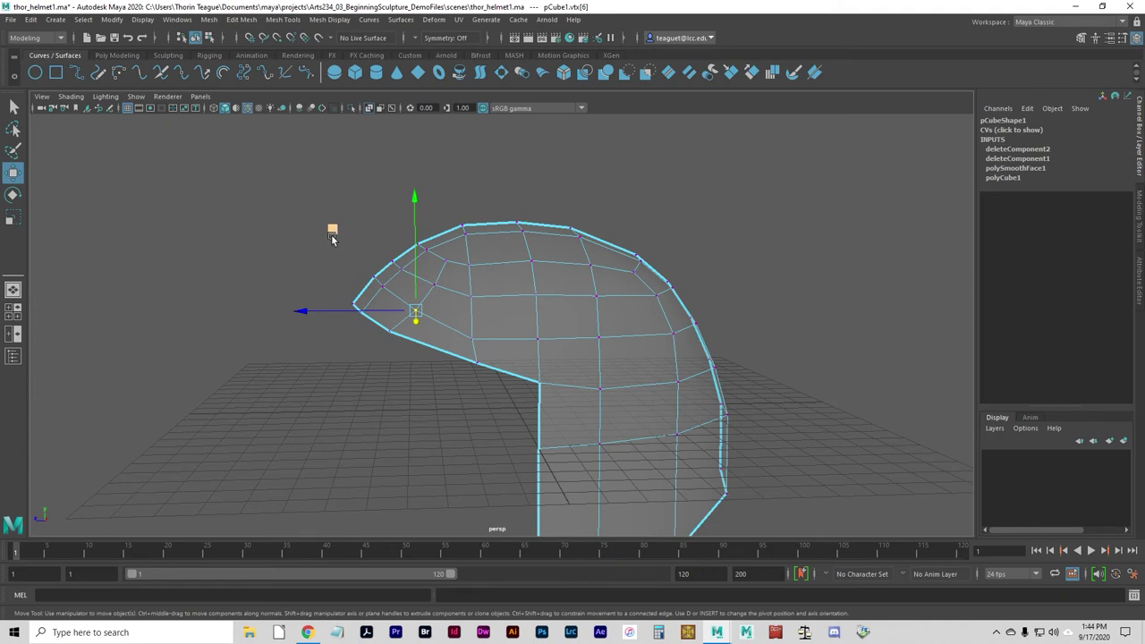
middle_click_drag(332, 235, 314, 225)
left_click_drag(358, 325, 386, 367, "alt")
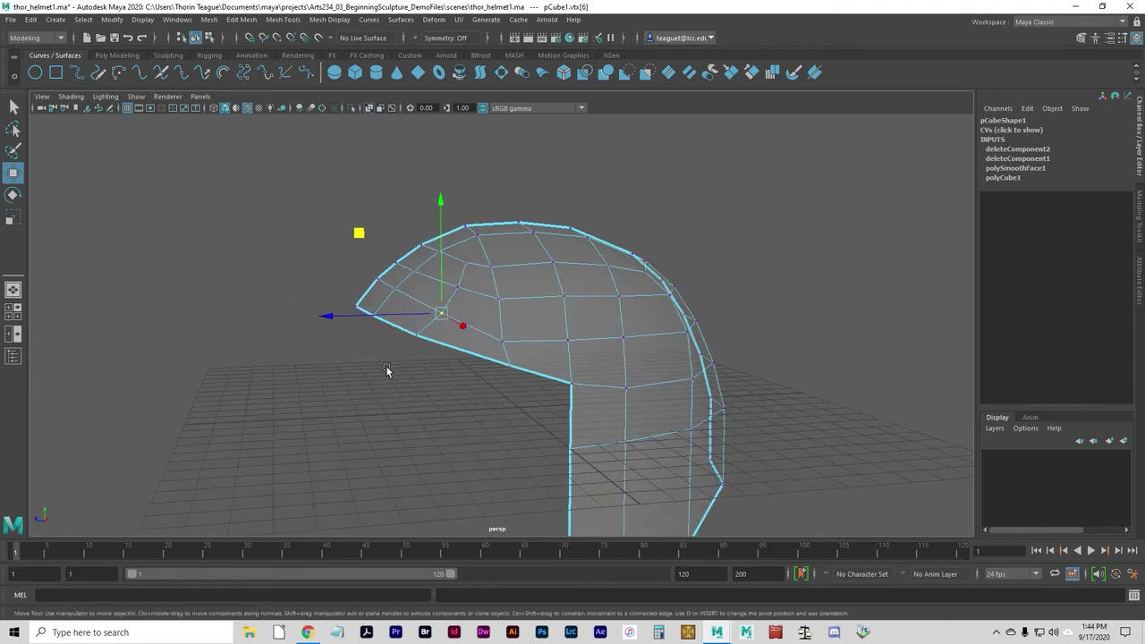
double_click(16, 174)
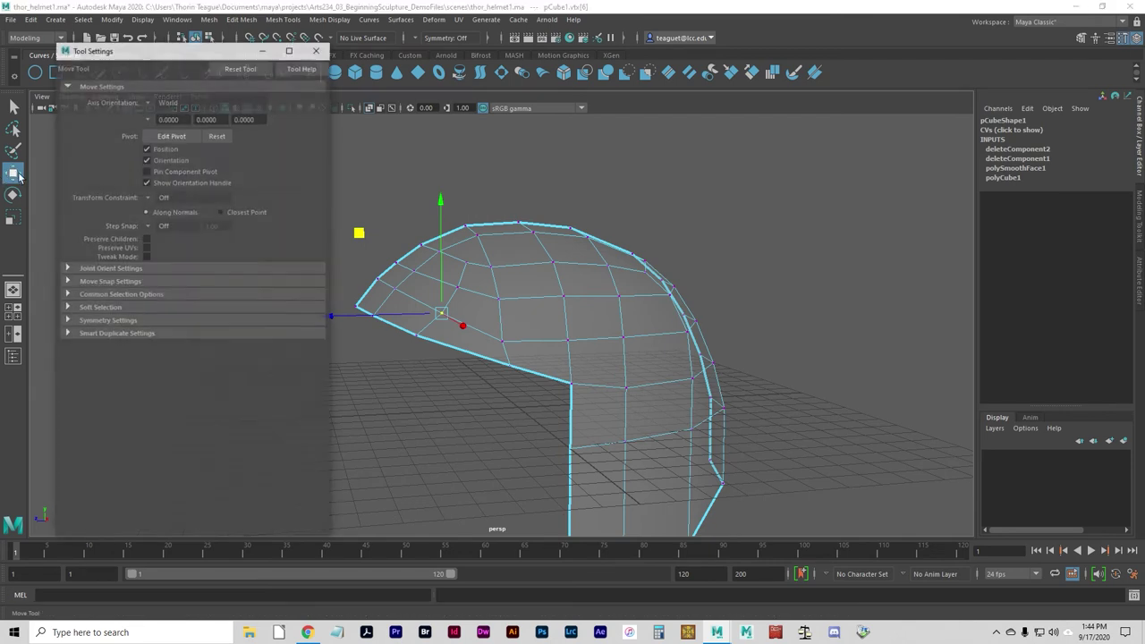
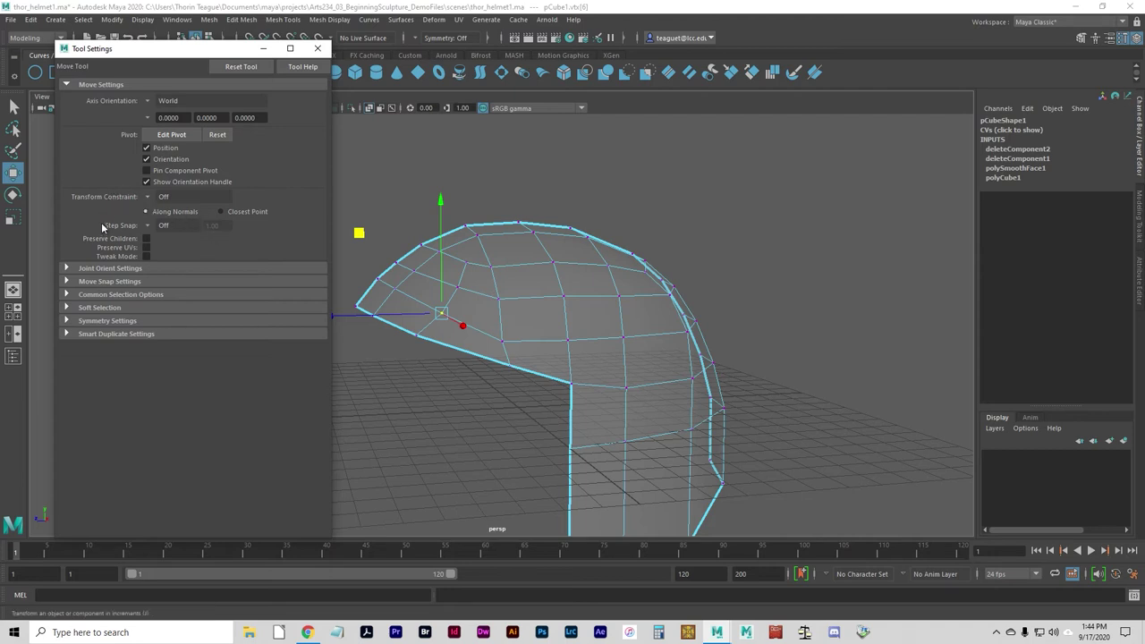
left_click(147, 101)
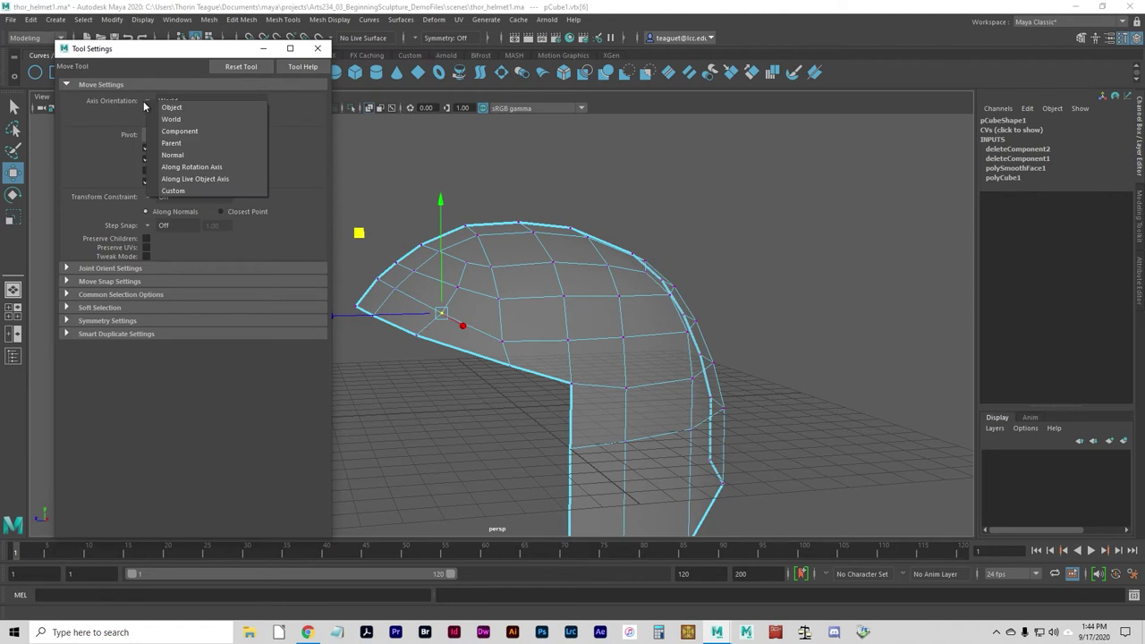
left_click(178, 159)
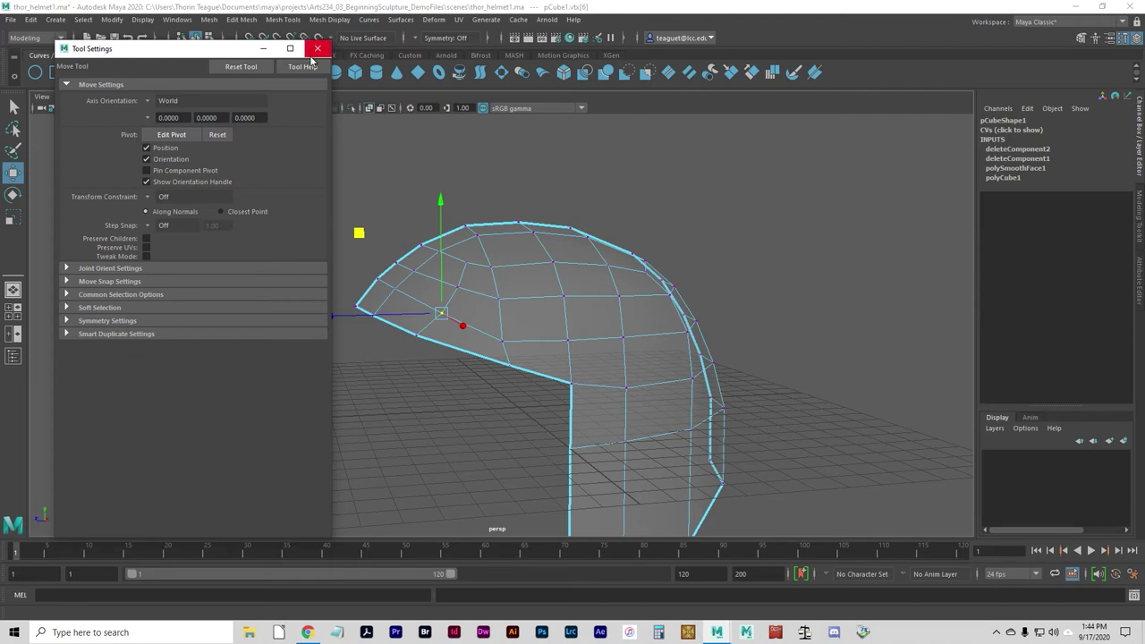
left_click(315, 48)
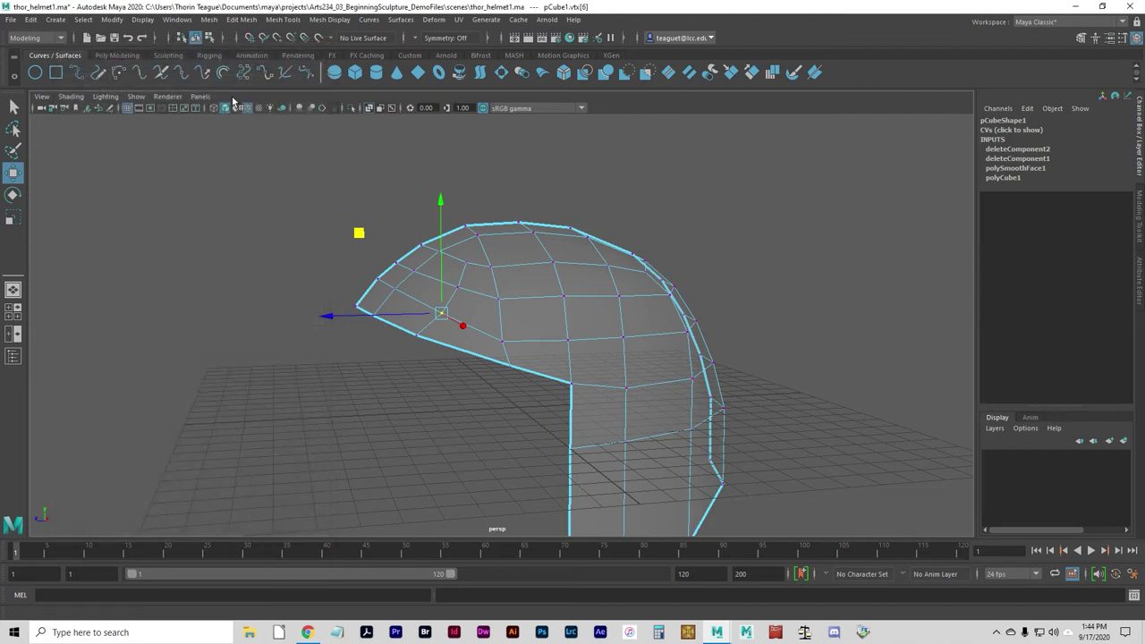
Set the Move tool's axis orientation to Normal and close its settings
double_click(14, 175)
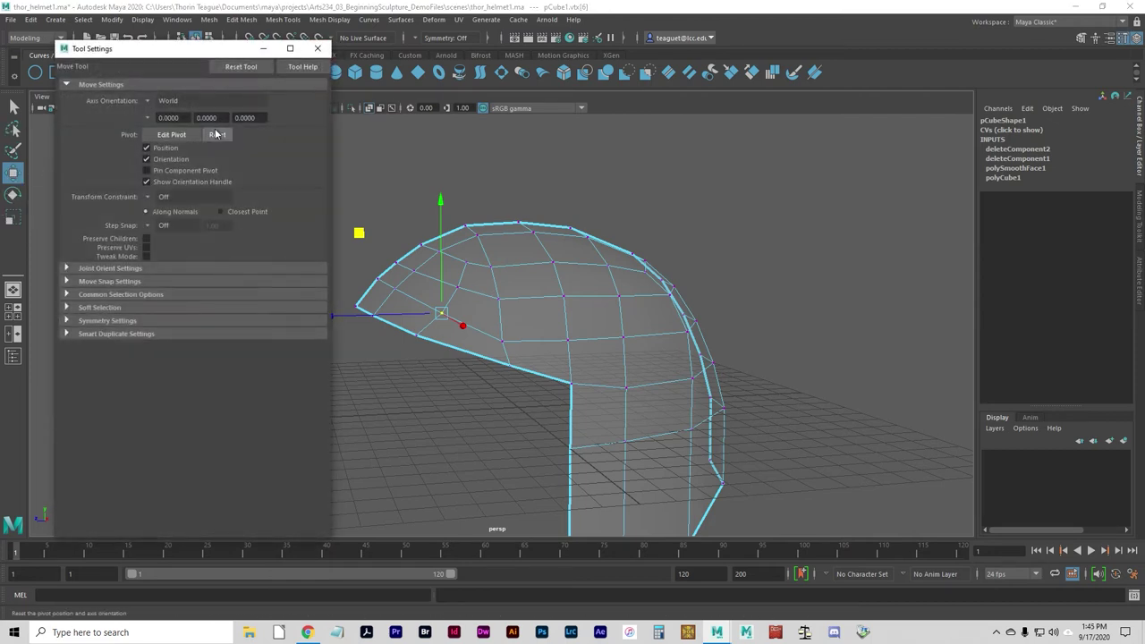
left_click(151, 102)
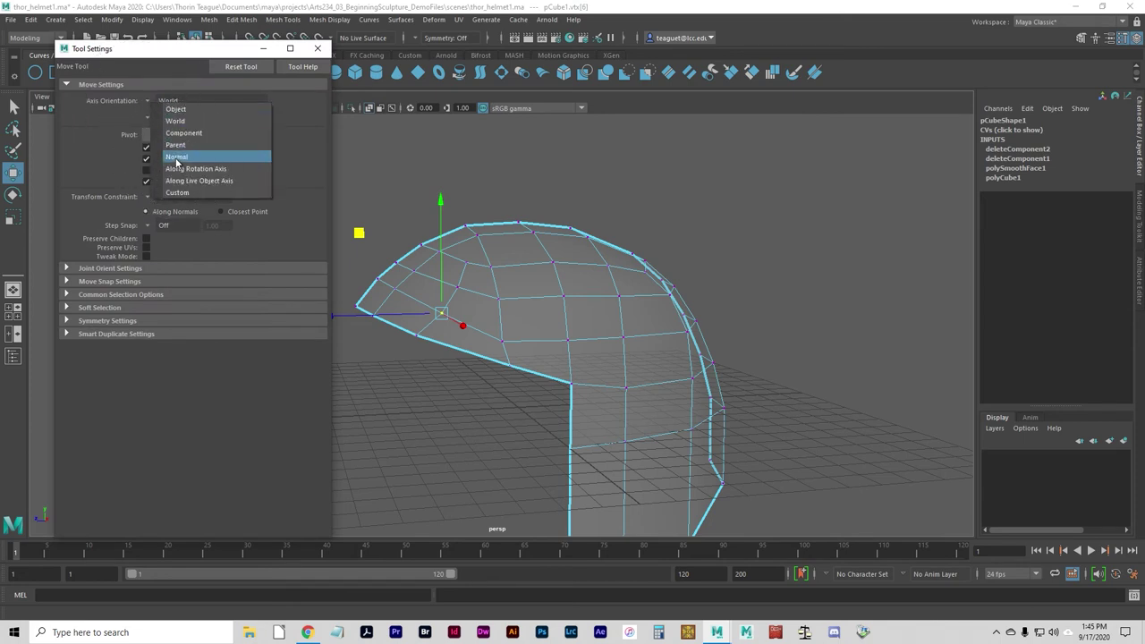
left_click(176, 158)
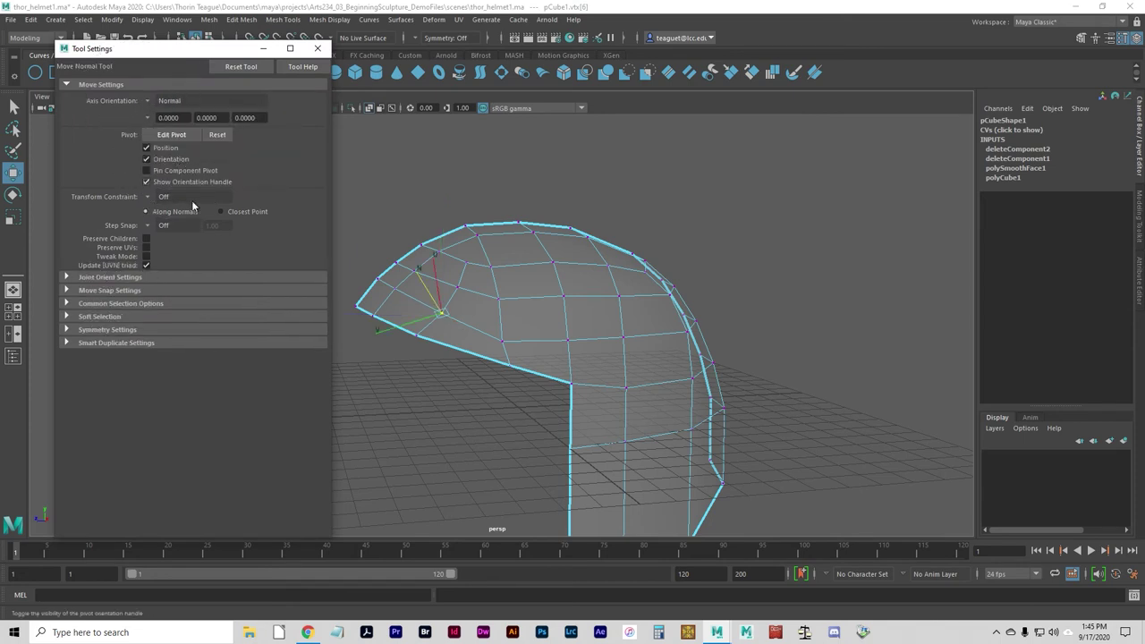
left_click(318, 48)
Nudge the selected vertex just above the front brow edge slightly outward along its surface normal
left_click_drag(451, 334, 452, 382, "alt")
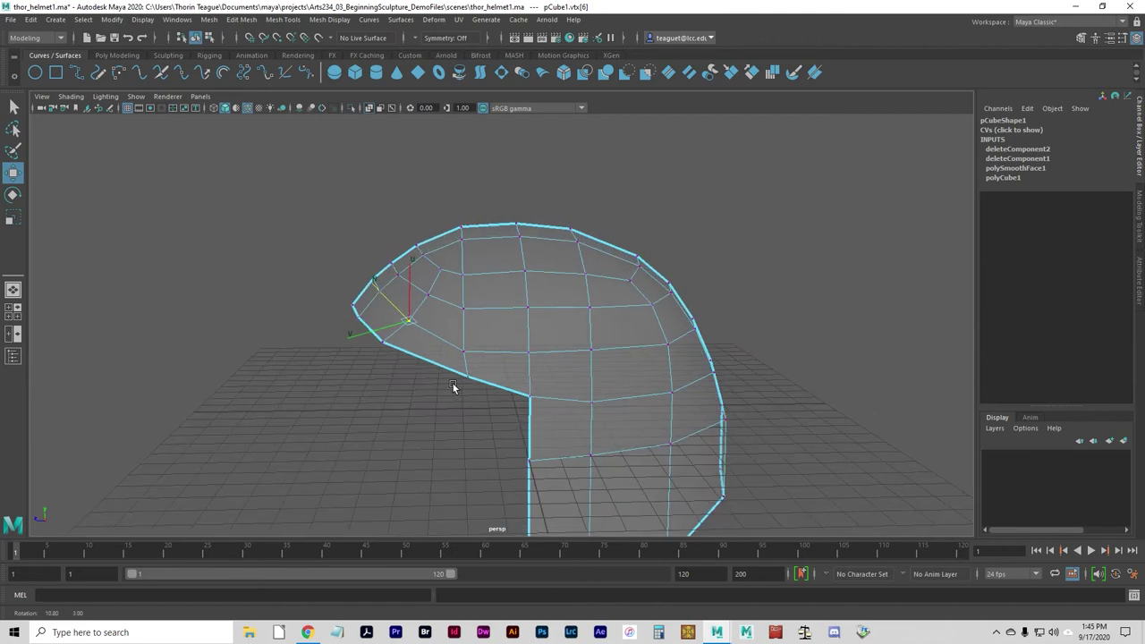
mouse_move(389, 353)
left_mouse_down("alt")
mouse_move(413, 362)
mouse_move(392, 356)
left_mouse_up("alt")
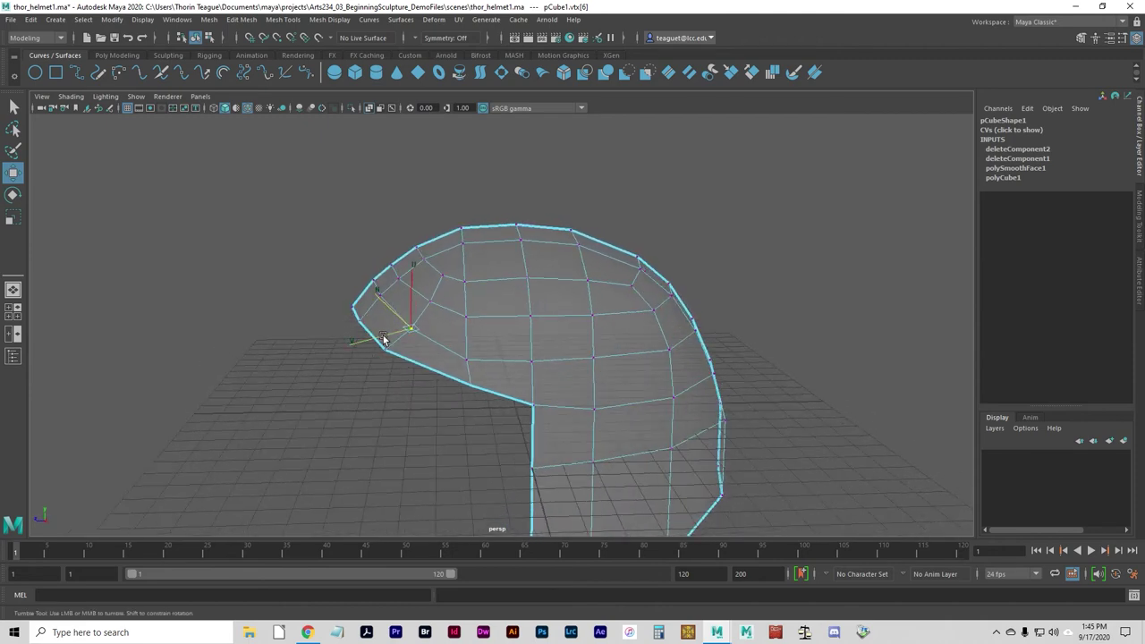
left_click_drag(397, 315, 392, 308)
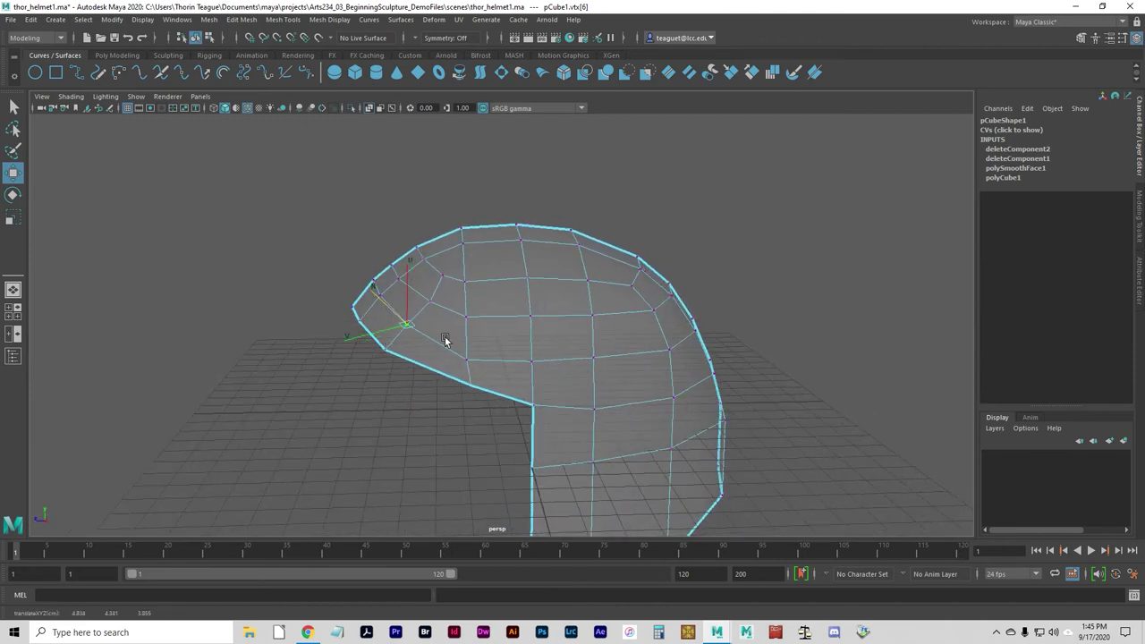
Select neighbouring vertices on the side of the brow one at a time and nudge them along their surface normals
left_click_drag(442, 339, 430, 350, "alt")
left_click(385, 302)
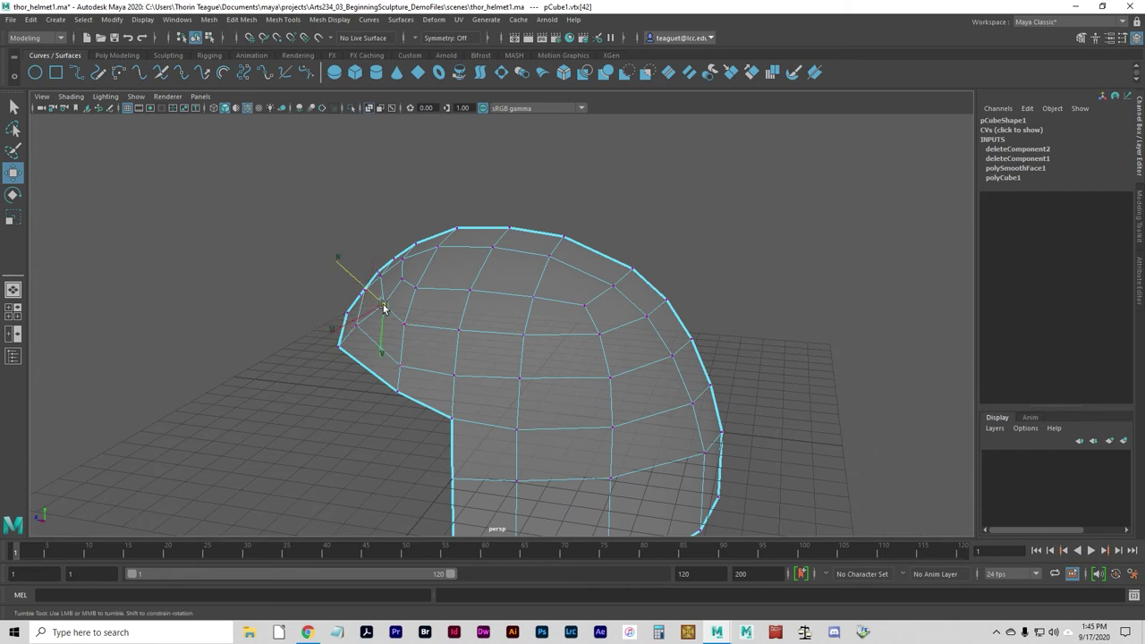
left_click_drag(353, 358, 393, 338, "alt")
left_click(402, 290)
left_click(432, 355)
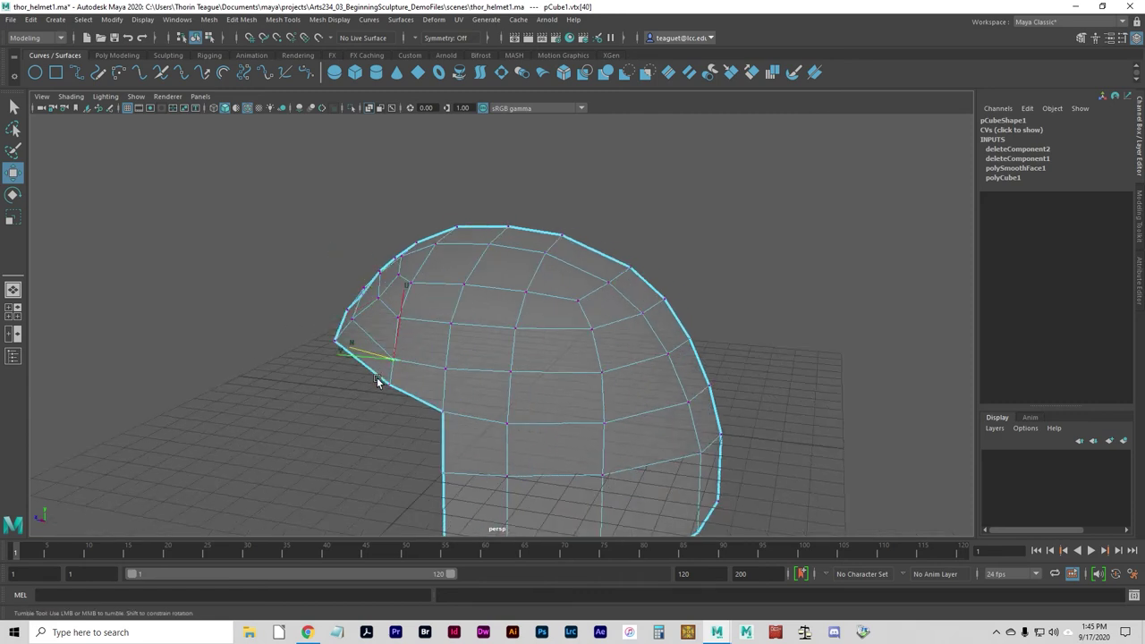
left_click_drag(378, 381, 316, 323, "alt")
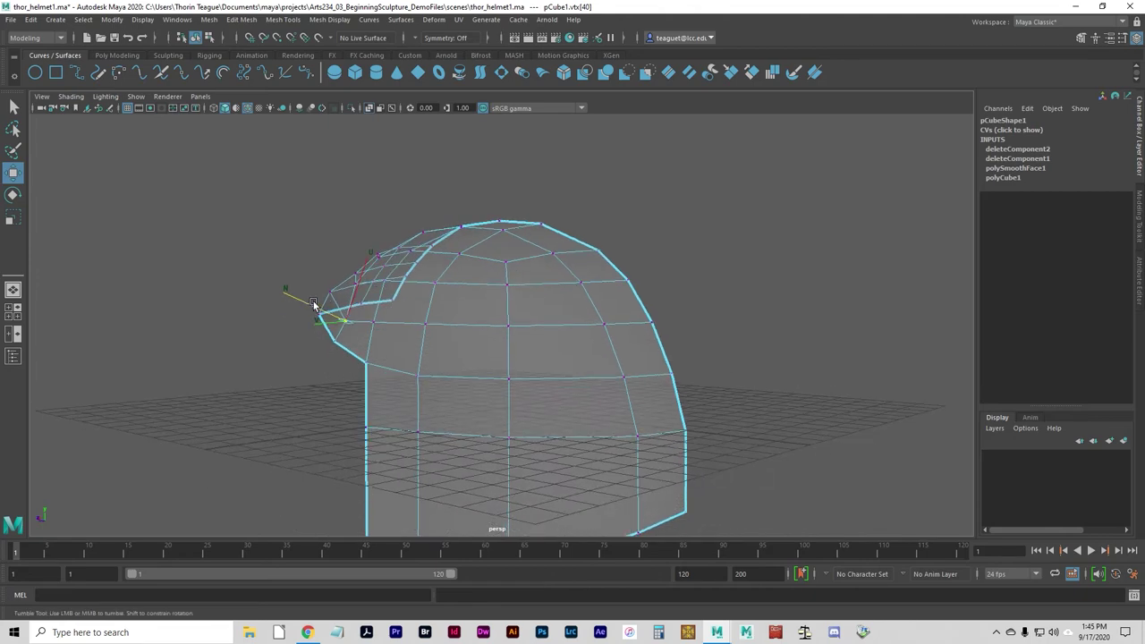
left_click(313, 304)
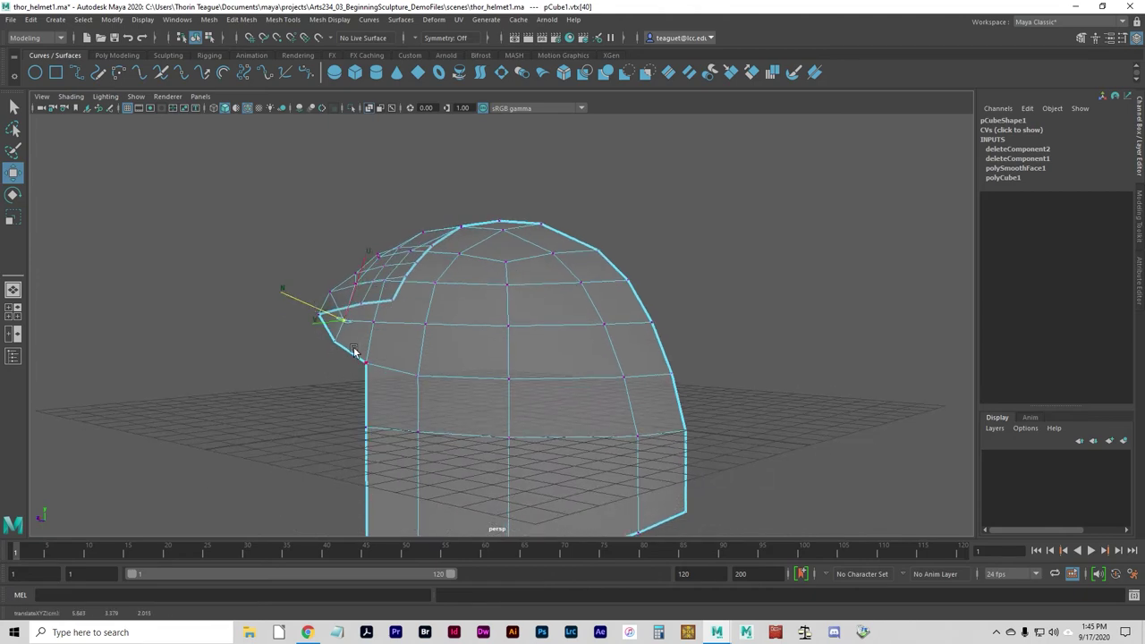
Turn off X-Ray shading in the perspective view so the helmet mesh is displayed opaque
left_click_drag(324, 319, 536, 381, "alt")
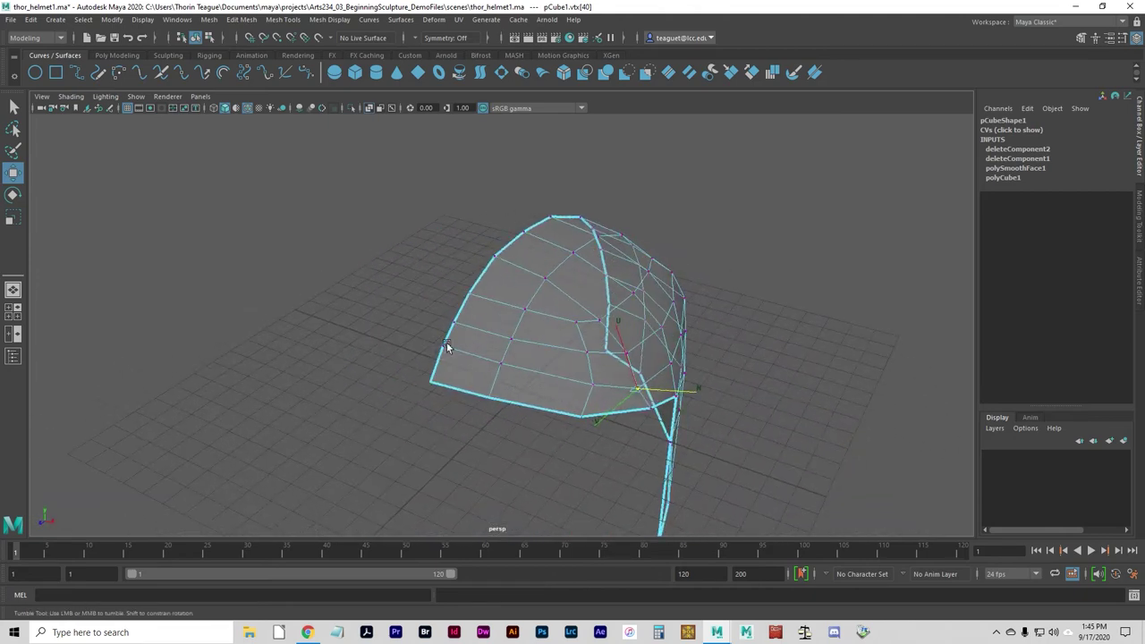
left_click_drag(446, 341, 271, 384, "alt")
middle_click_drag(271, 384, 351, 373, "alt")
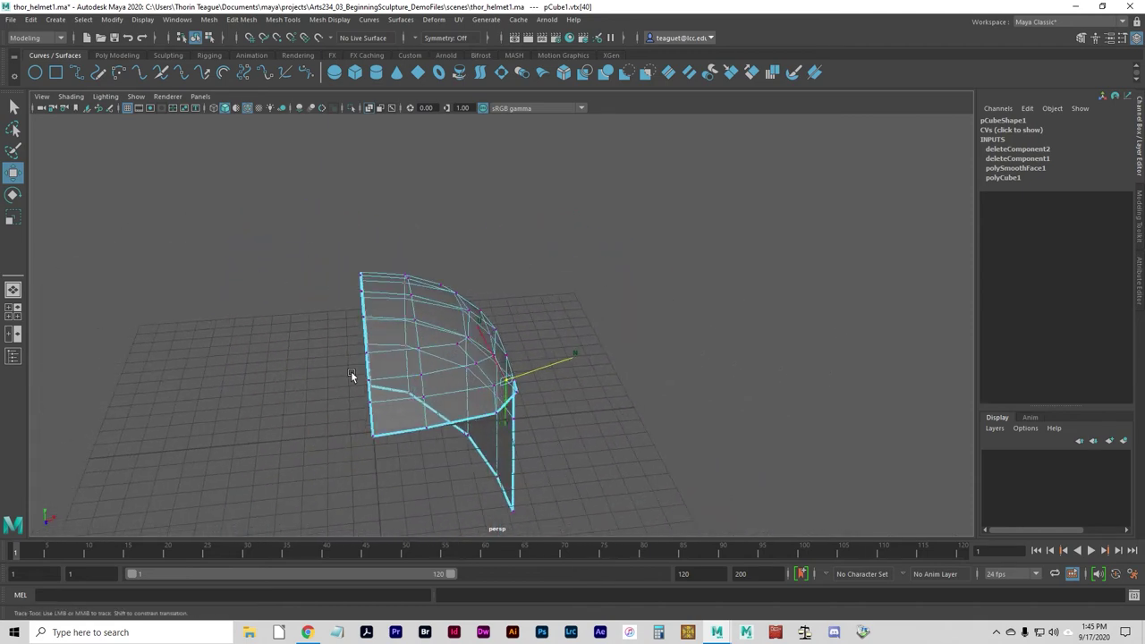
left_click_drag(351, 374, 231, 238, "alt")
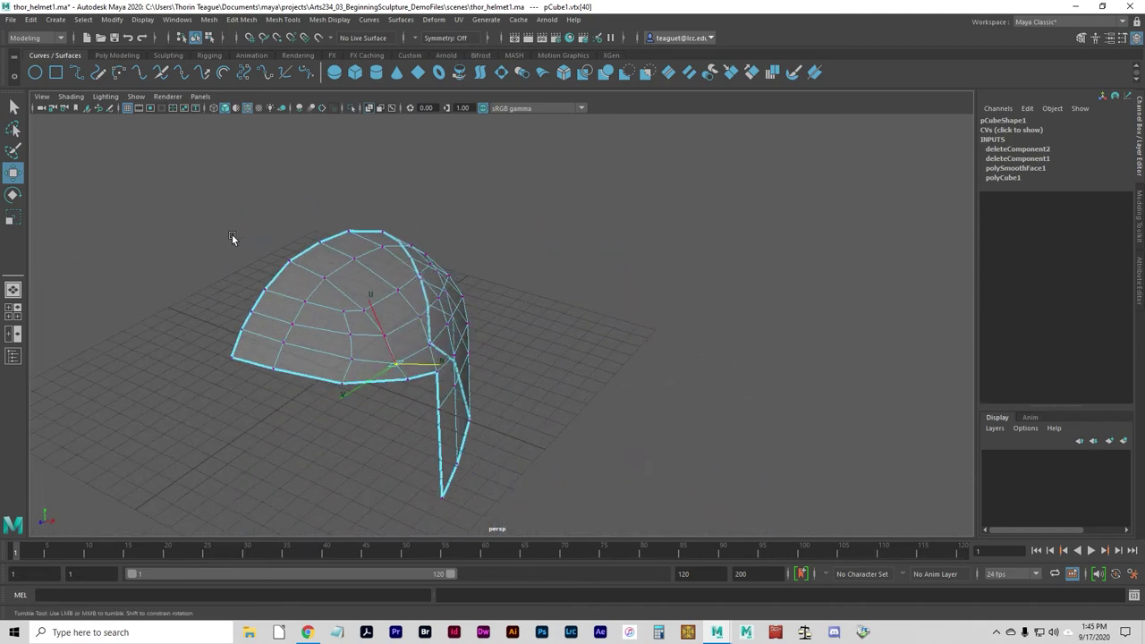
left_click(70, 97)
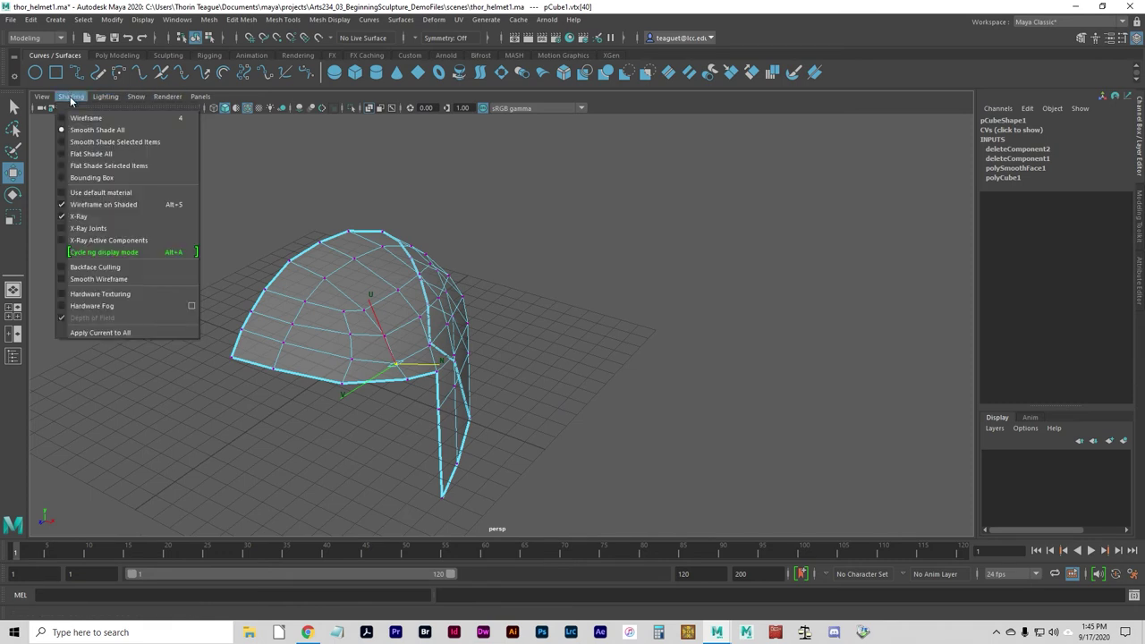
left_click(79, 218)
Select the vertex in the middle of the brow area, nudge it outward along its surface normal and deselect it
left_click_drag(346, 334, 254, 295, "alt")
right_click_drag(253, 294, 437, 304, "alt")
left_click_drag(438, 304, 401, 312, "alt")
left_click_drag(321, 304, 304, 355, "alt")
left_click(340, 416)
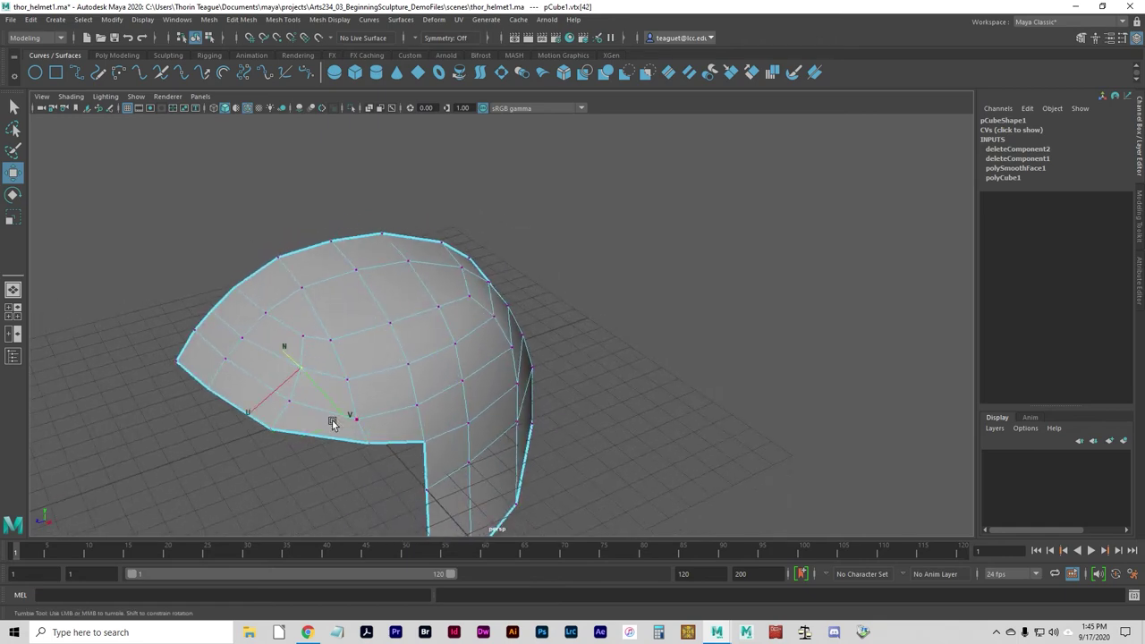
left_click_drag(340, 417, 266, 314, "alt")
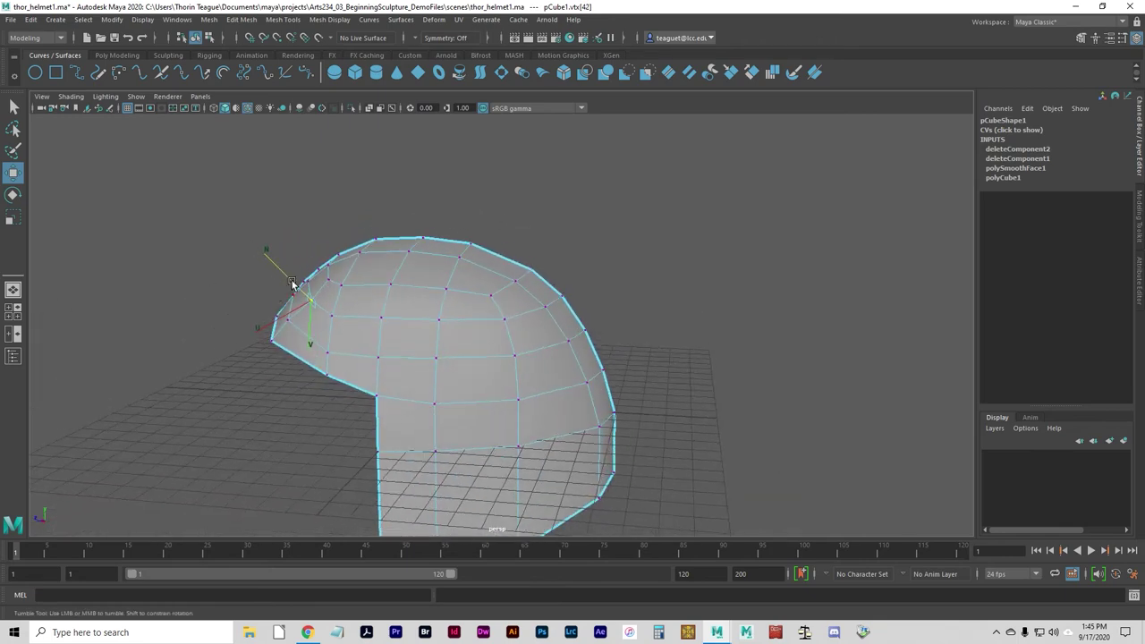
left_click(271, 376)
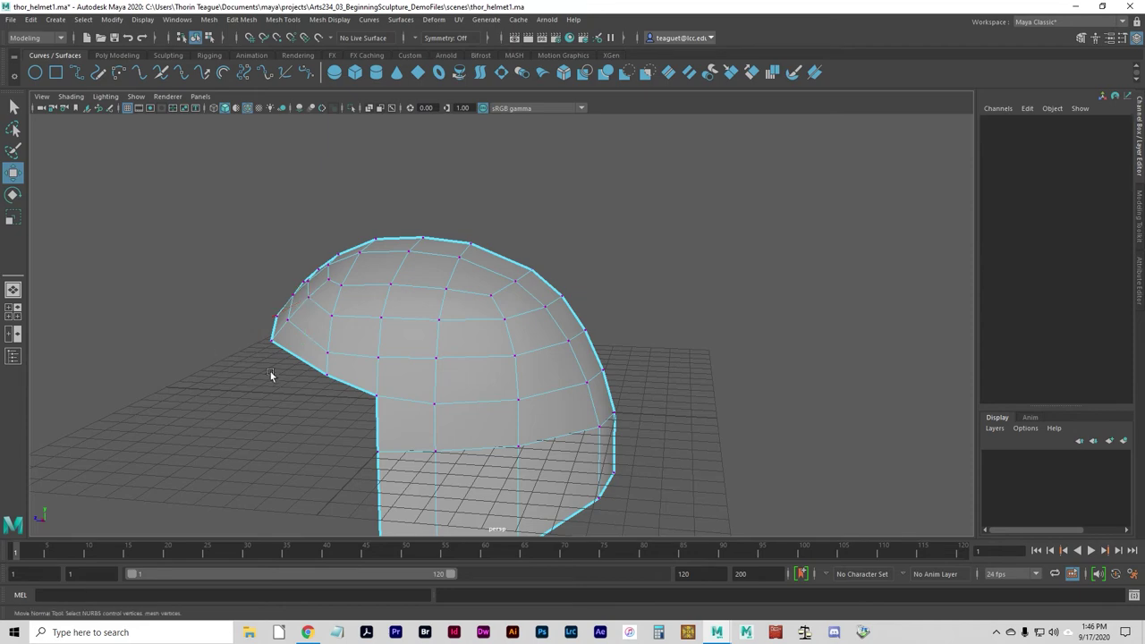
Nudge three vertices on the side and front of the dome, one at a time, along their surface normals
left_click_drag(271, 376, 355, 350, "alt")
left_click(355, 313)
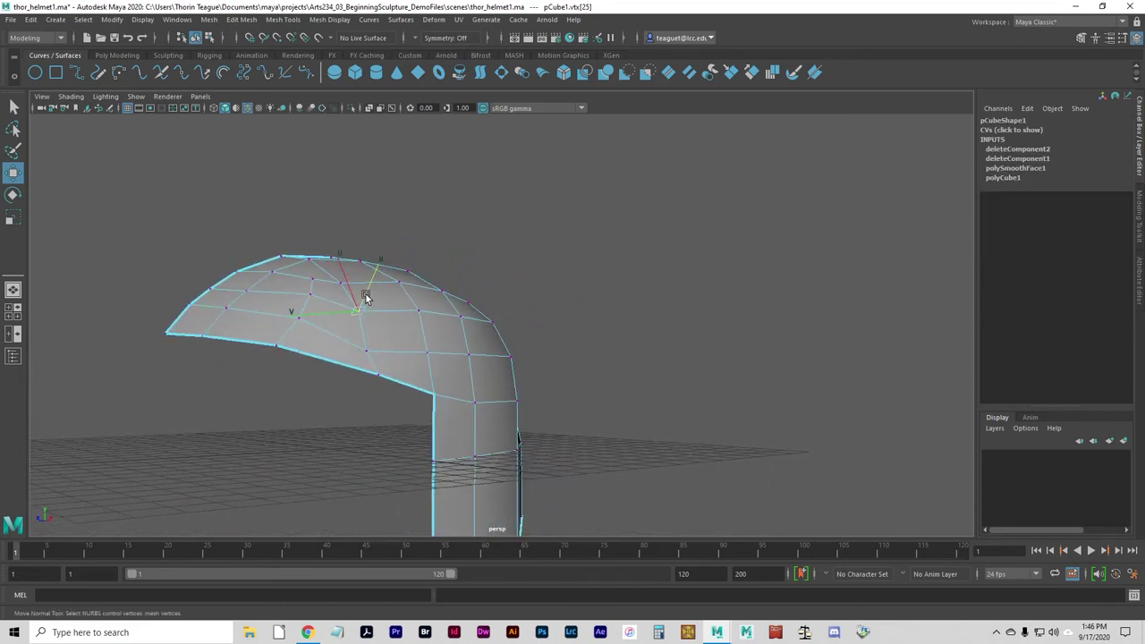
left_click_drag(366, 296, 370, 293)
left_click_drag(348, 332, 454, 386, "alt")
left_click(455, 381)
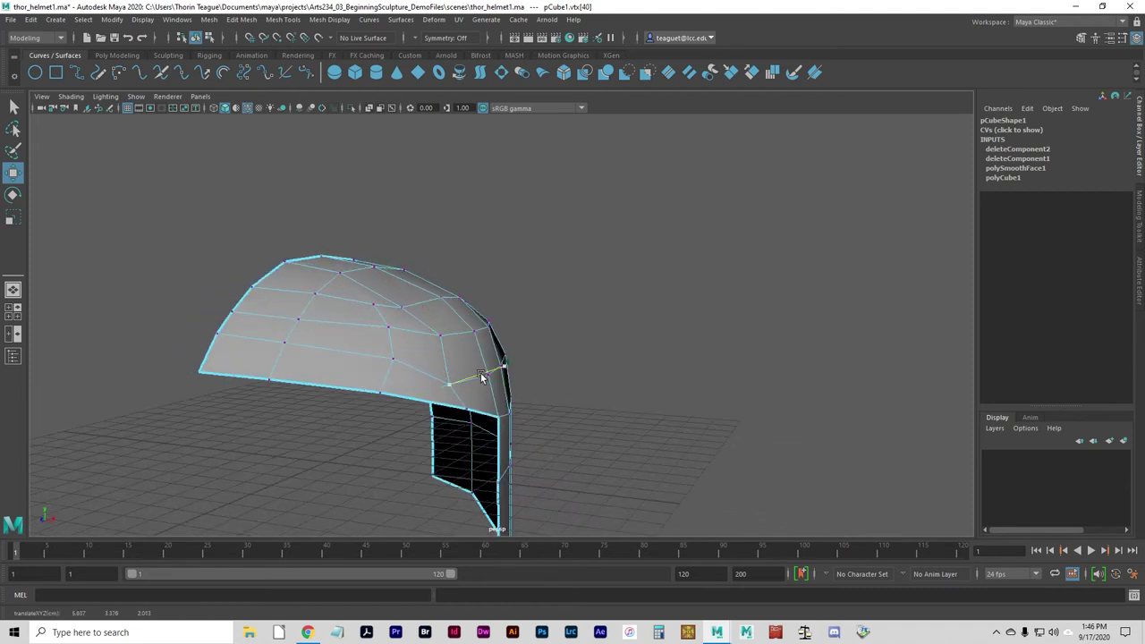
left_click_drag(479, 377, 421, 334, "alt")
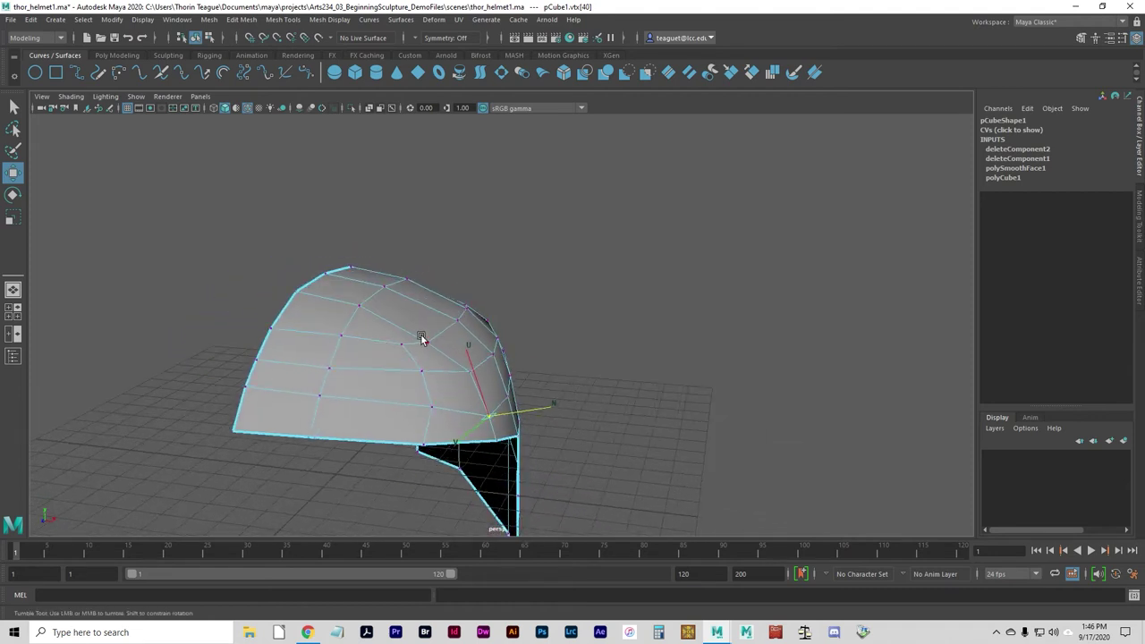
left_click(424, 339)
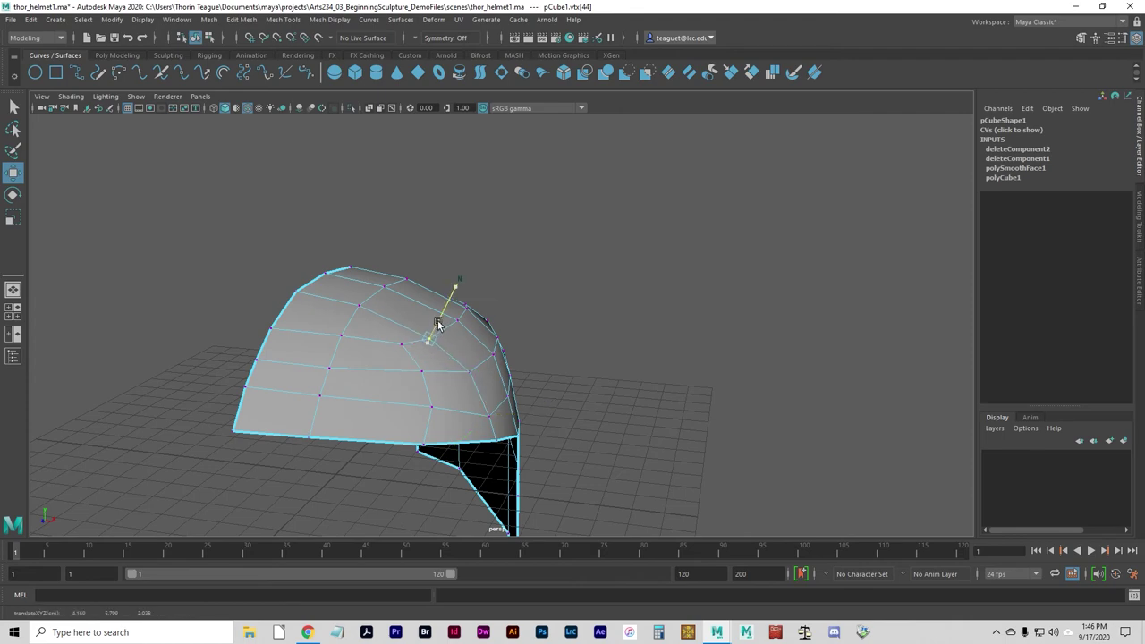
Adjust three neighbouring vertices on the rear side of the dome along their surface normals to round the curvature
left_click_drag(424, 371, 498, 356, "alt")
left_click(514, 346)
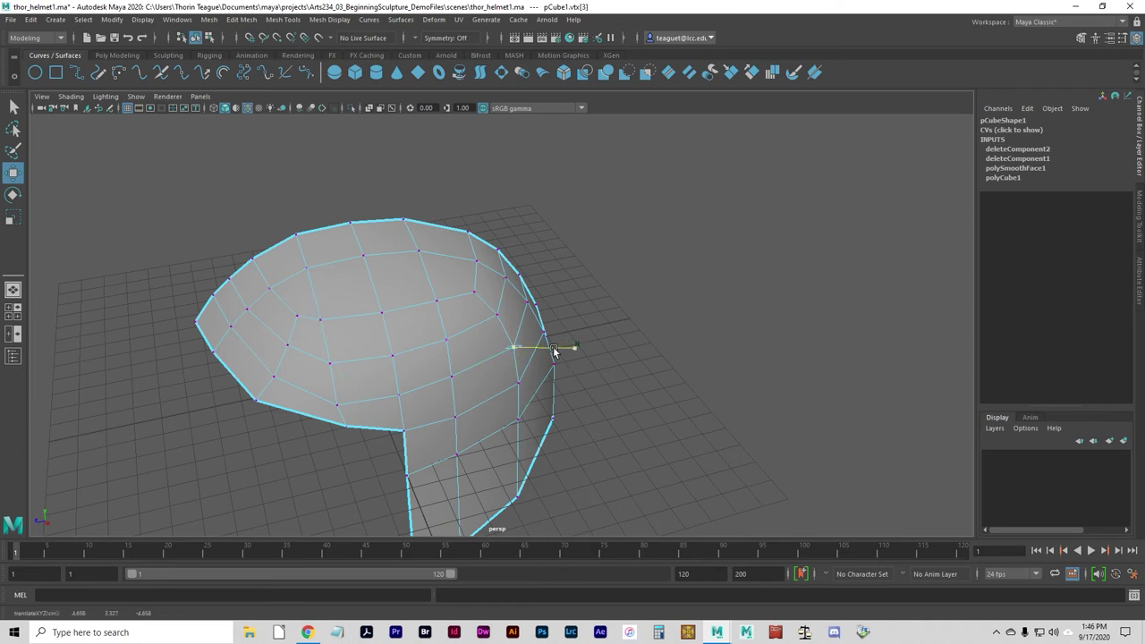
left_click_drag(553, 347, 516, 374)
left_click(519, 385)
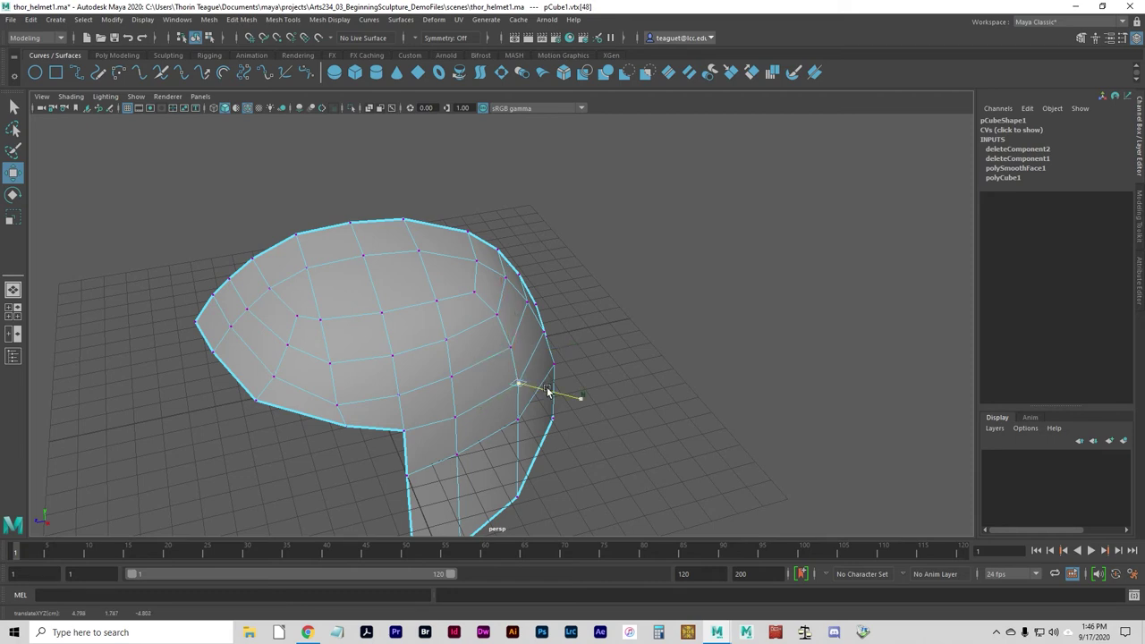
left_click_drag(548, 392, 549, 396)
left_click(499, 315)
left_click_drag(512, 312, 510, 309)
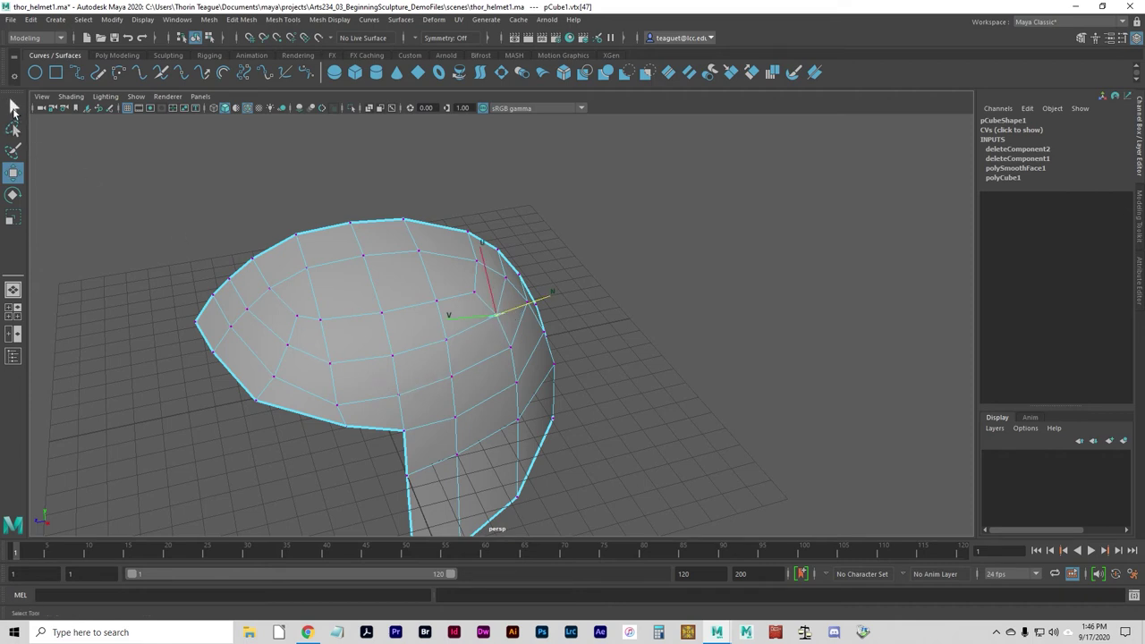
Enable soft selection in the Select tool's settings and set its falloff radius to 0.5
double_click(14, 105)
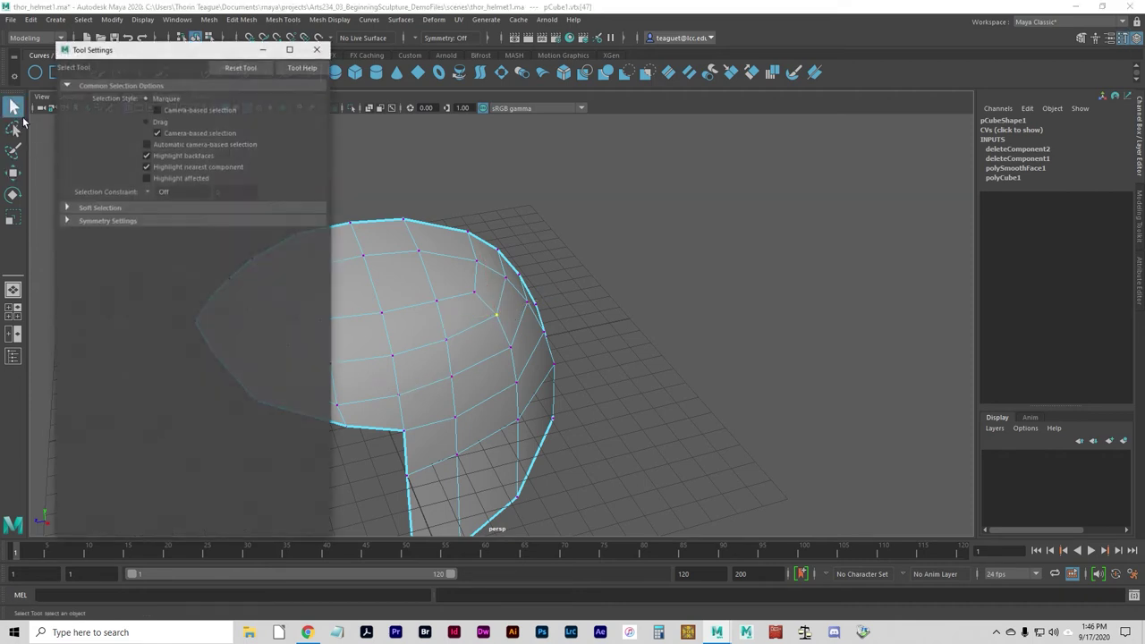
left_click(65, 207)
left_click(147, 222)
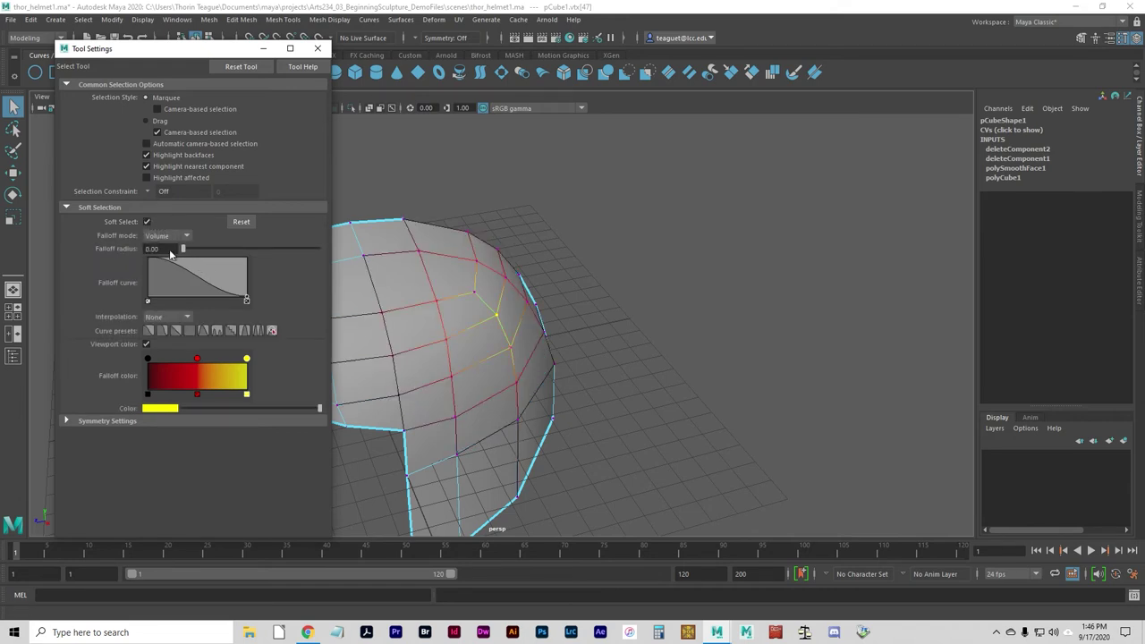
left_click_drag(179, 250, 129, 250)
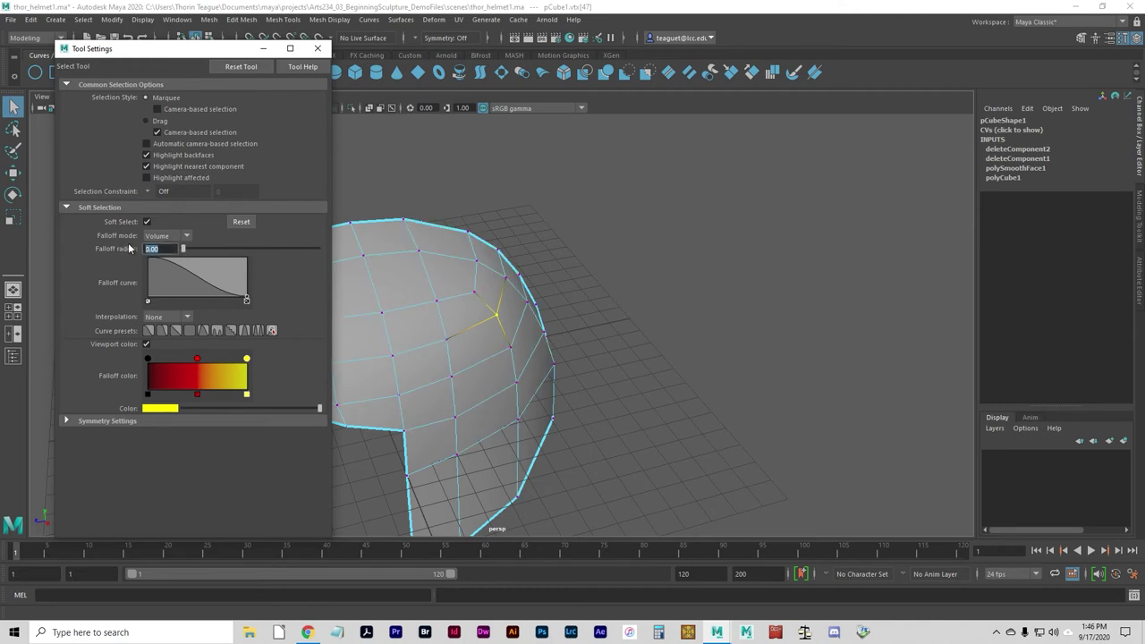
type(".5")
key("Return")
Try soft selection falloff radii of 0.75 and 1 on the selected vertex
left_click(154, 250)
type(".75")
key("Return")
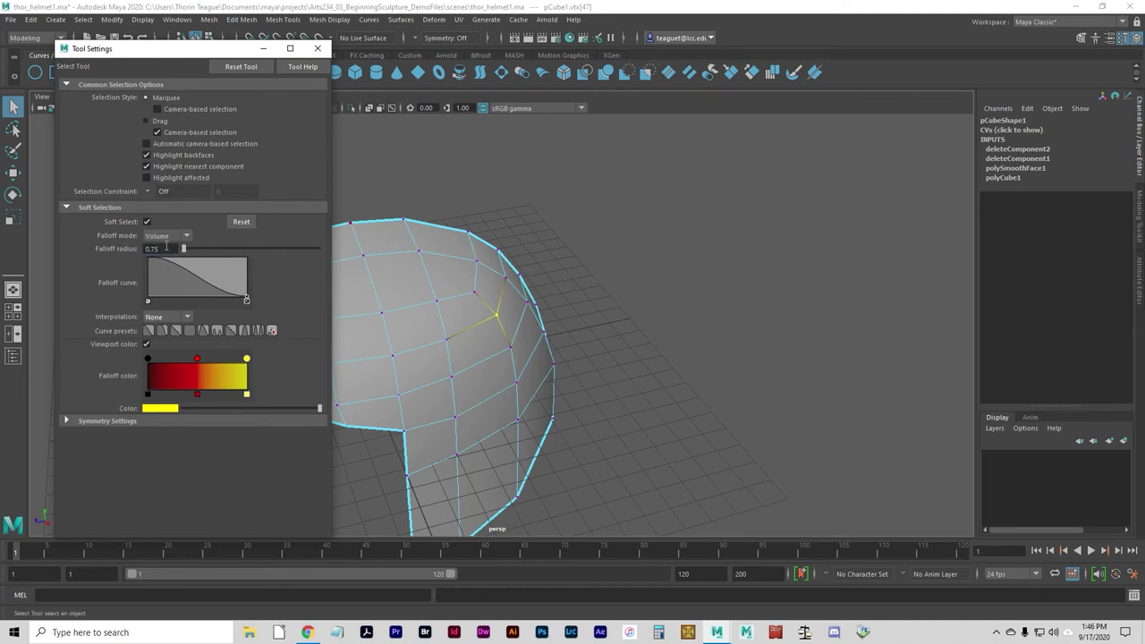
left_click(161, 249)
type("1")
key("Return")
left_click_drag(207, 252, 187, 251)
Set the soft selection falloff radius to 1.5 and close the Select tool's settings
double_click(161, 249)
type("1.")
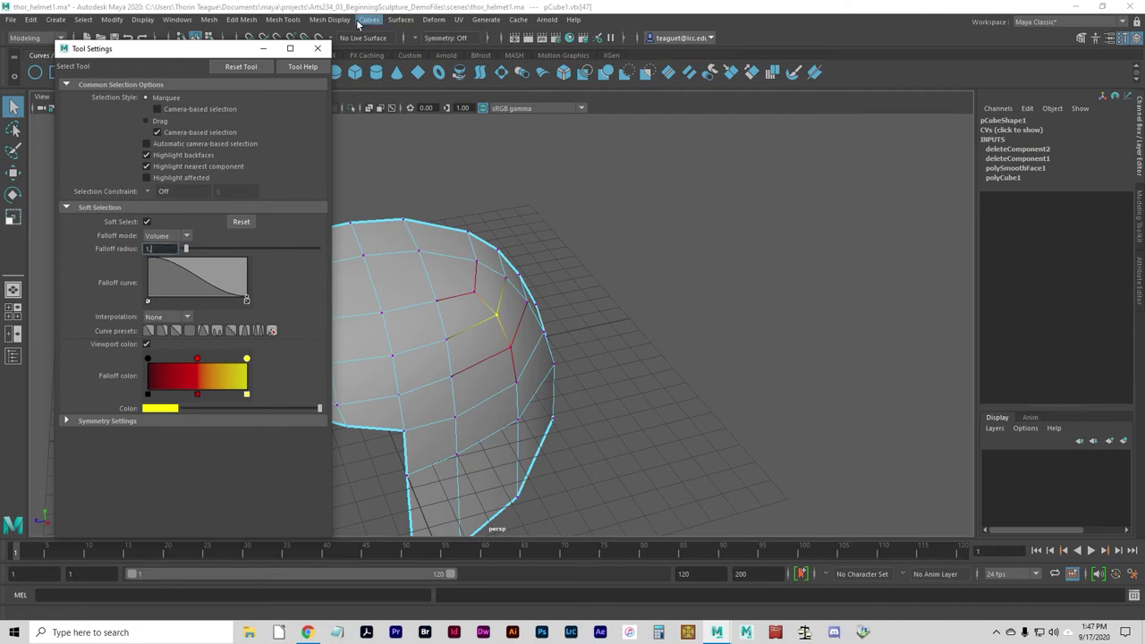
type("5")
key("Return")
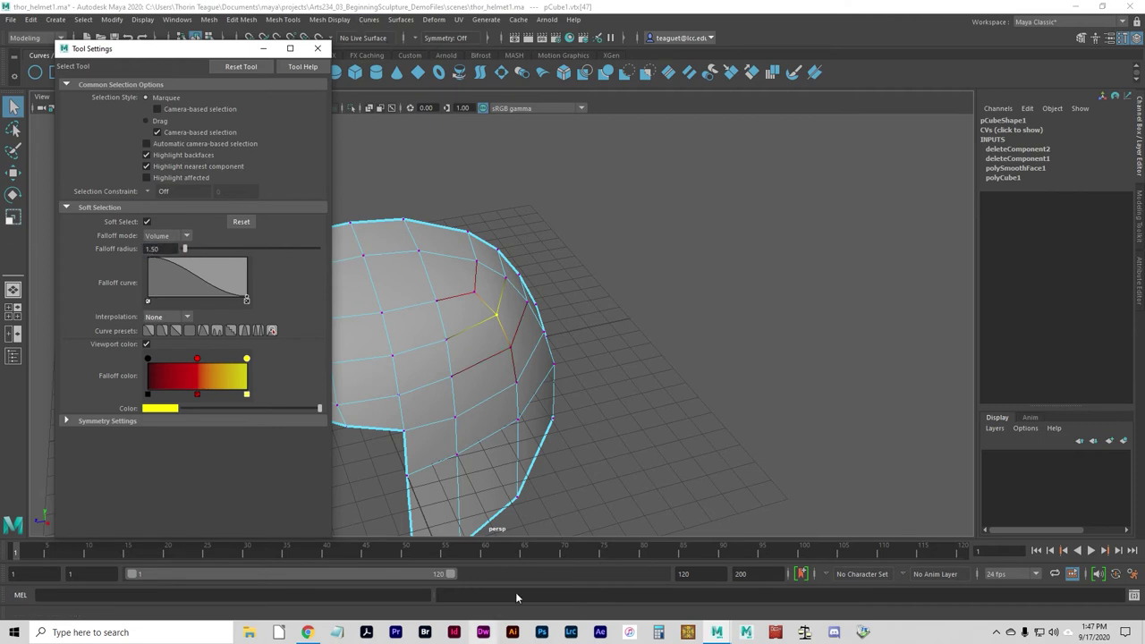
left_click(498, 320)
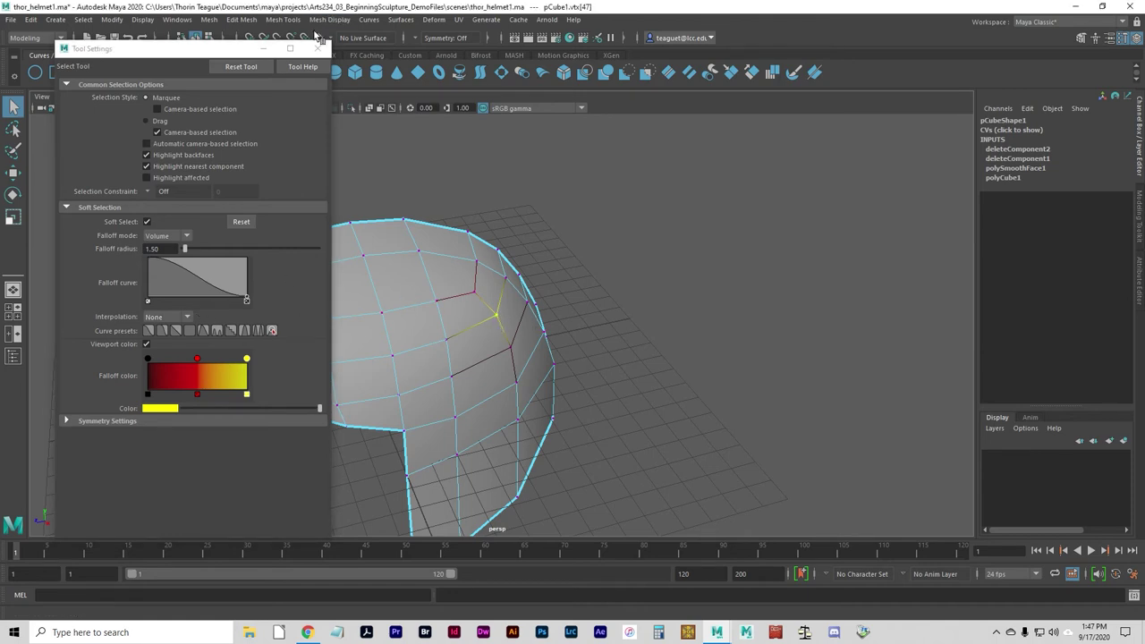
left_click(318, 47)
Move the vertex on the upper side of the dome slightly along its surface normal with soft selection
left_click(21, 173)
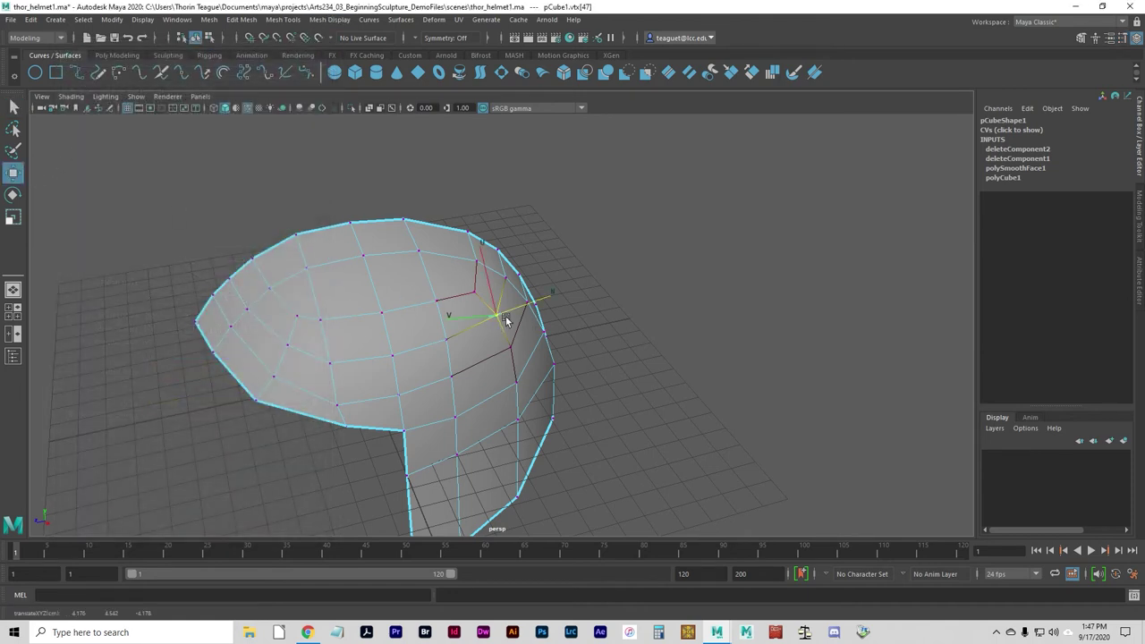
left_click(810, 393)
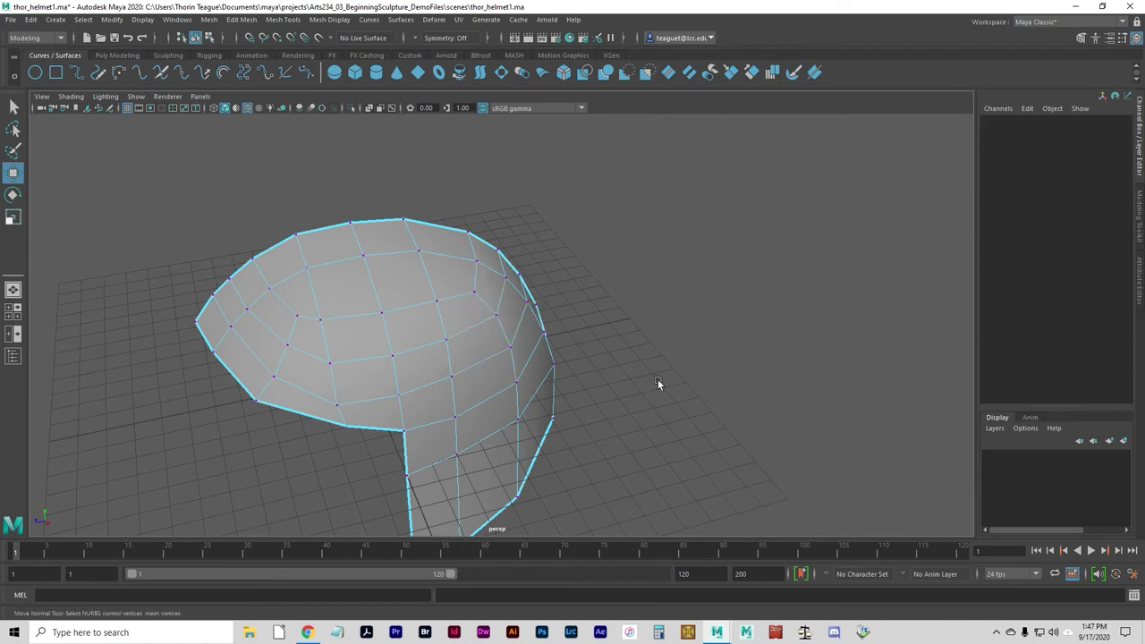
left_click(493, 316)
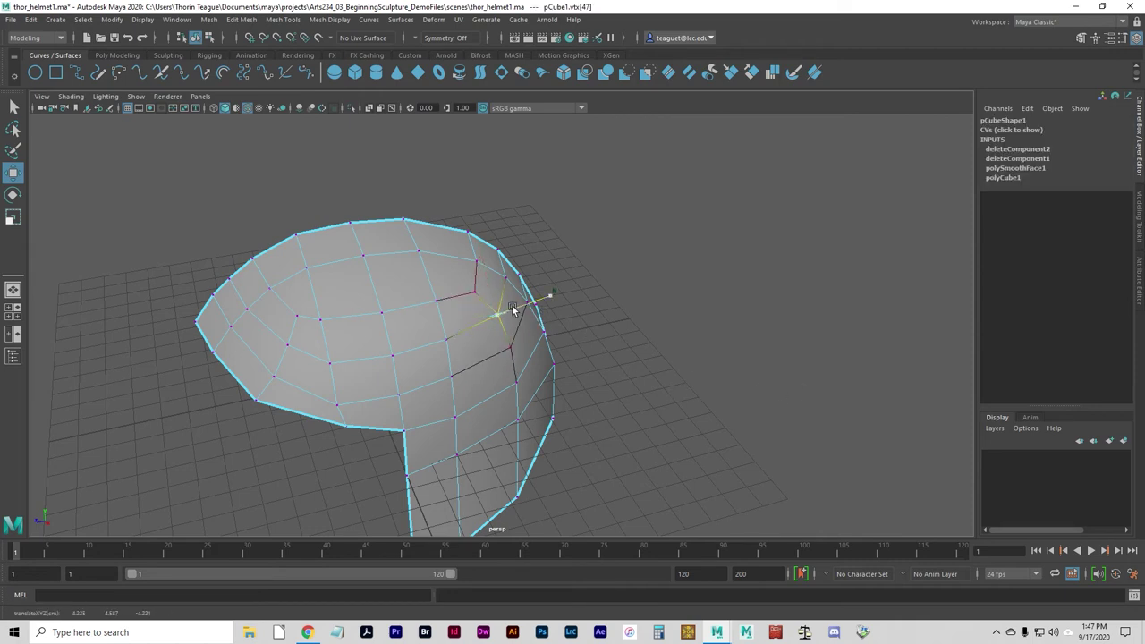
left_click_drag(498, 316, 320, 251, "alt")
left_click(318, 279)
Nudge a vertex on the opposite curve of the dome along its surface normal with soft selection, then deselect it
left_click_drag(378, 286, 329, 306, "alt")
left_click_drag(413, 333, 480, 429, "alt")
middle_click_drag(480, 429, 307, 386, "alt")
left_click_drag(307, 386, 533, 388, "alt")
left_click(520, 373)
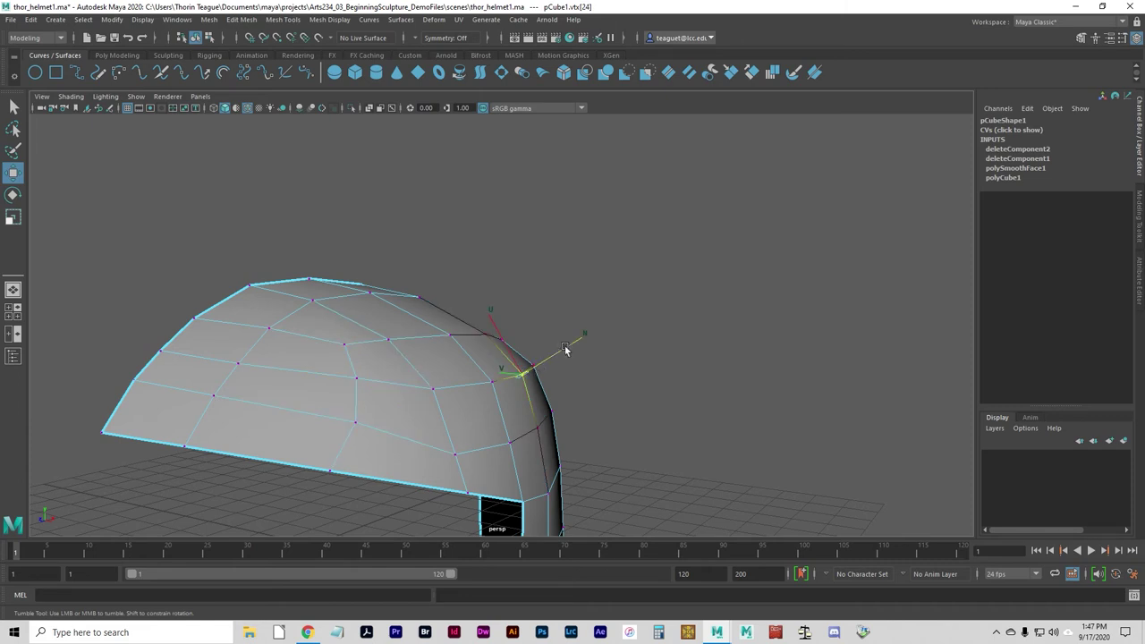
left_click_drag(564, 348, 564, 347)
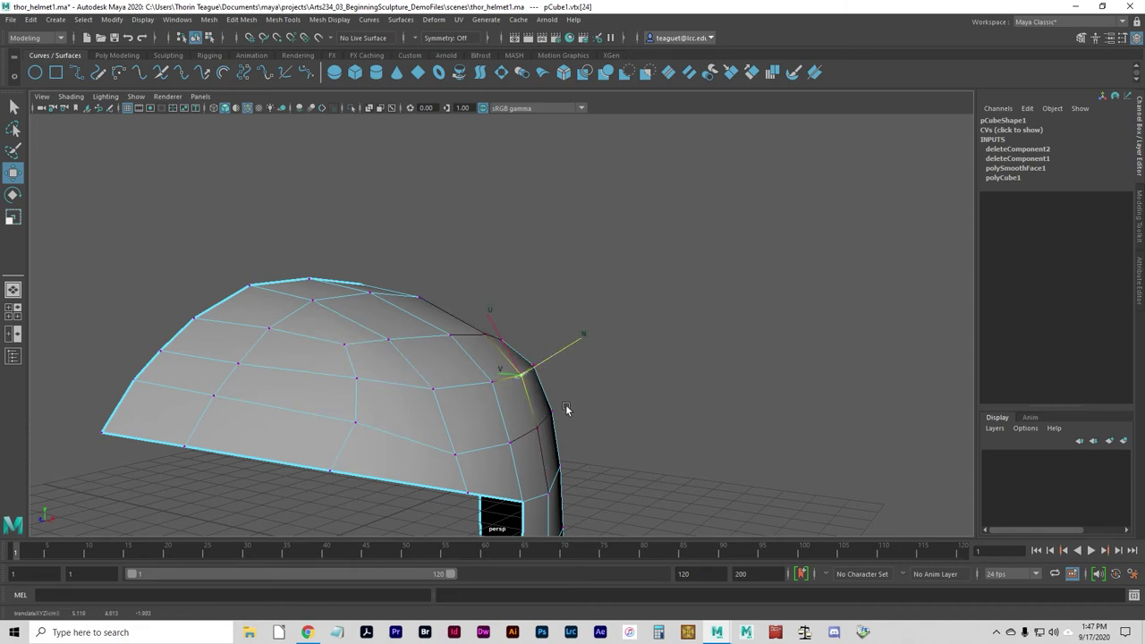
left_click_drag(565, 409, 498, 421, "alt")
left_click(594, 377)
Readjust the upper side vertex of the dome along its surface normal and check the curvature from the other side
left_click_drag(594, 376, 534, 314, "alt")
left_click(493, 312)
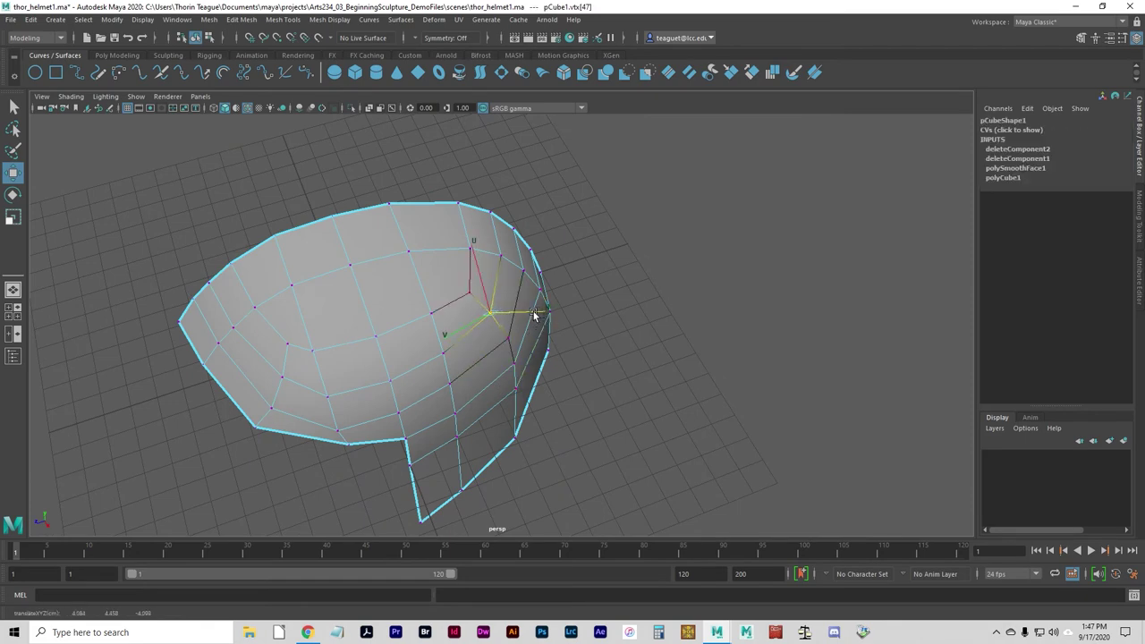
left_click(605, 350)
left_click_drag(605, 350, 417, 386, "alt")
left_click(510, 354)
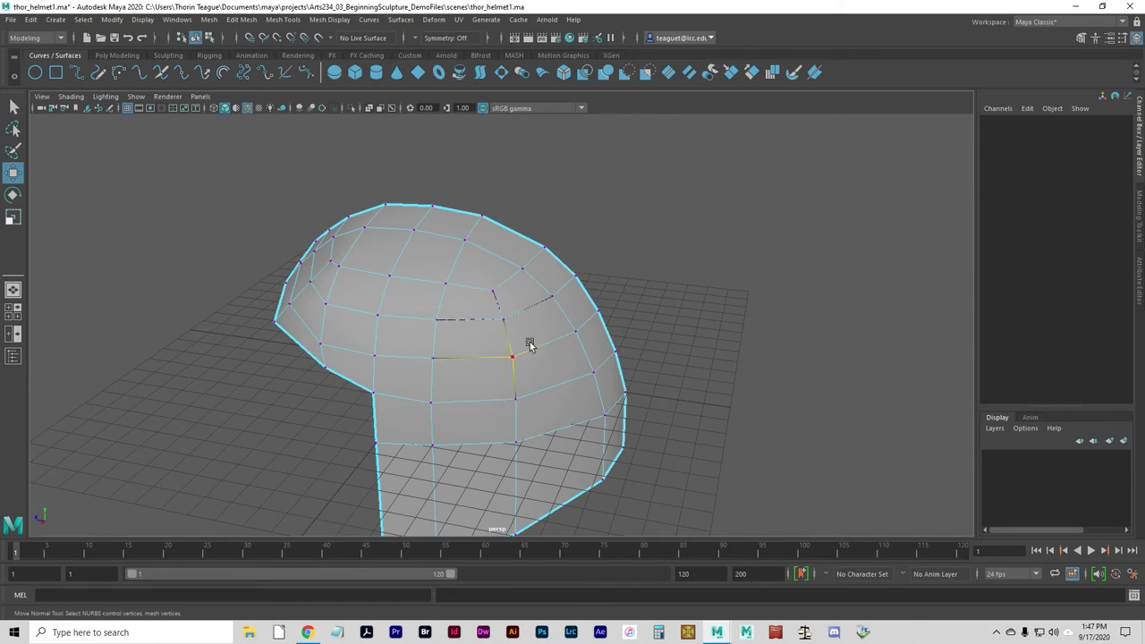
left_click_drag(506, 342, 485, 435, "alt")
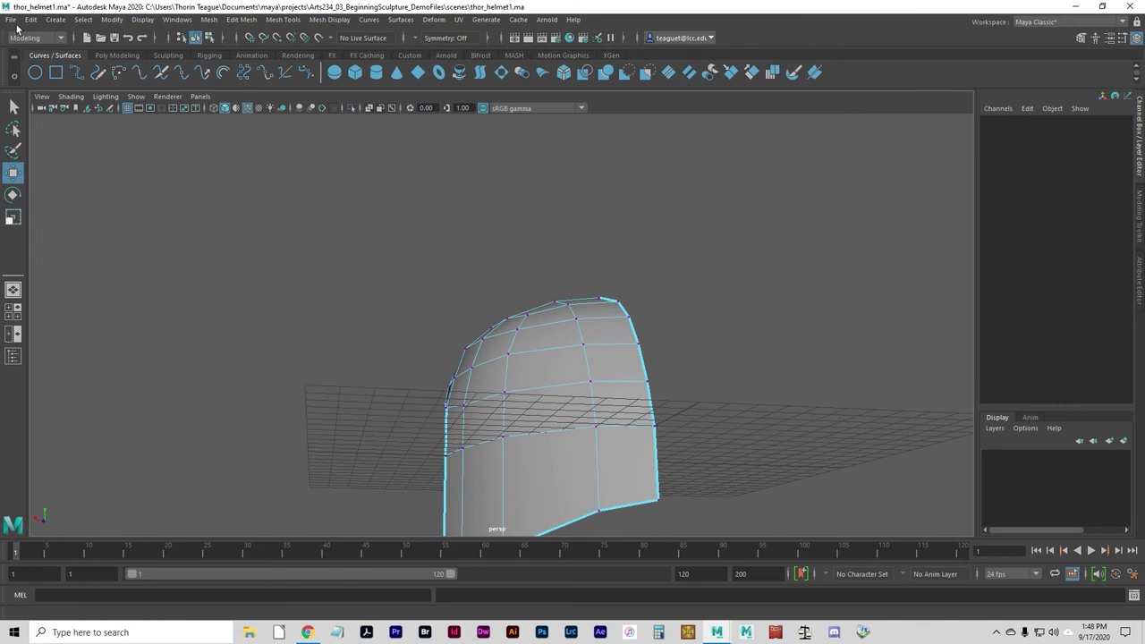
Disable soft selection in the Select tool's settings
double_click(15, 114)
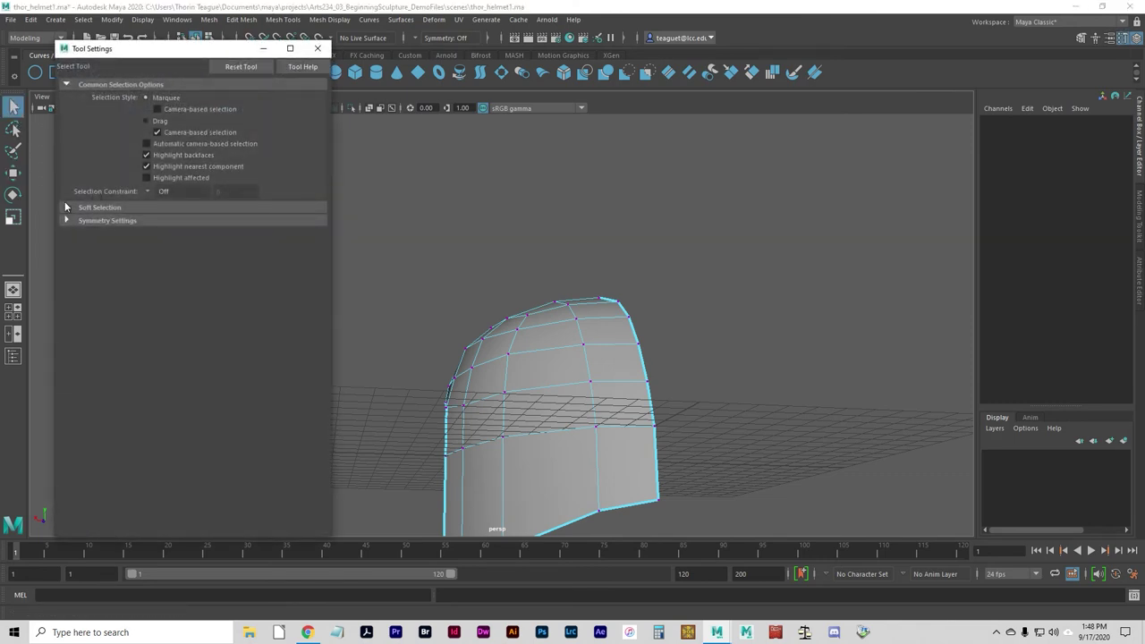
left_click(66, 206)
left_click(147, 221)
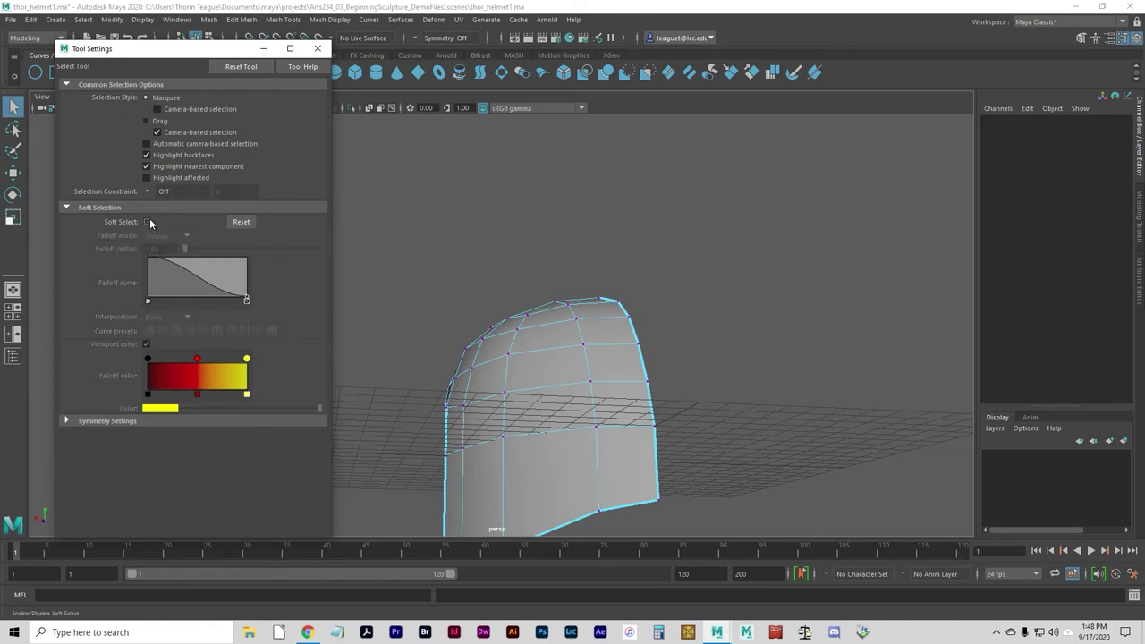
left_click(319, 49)
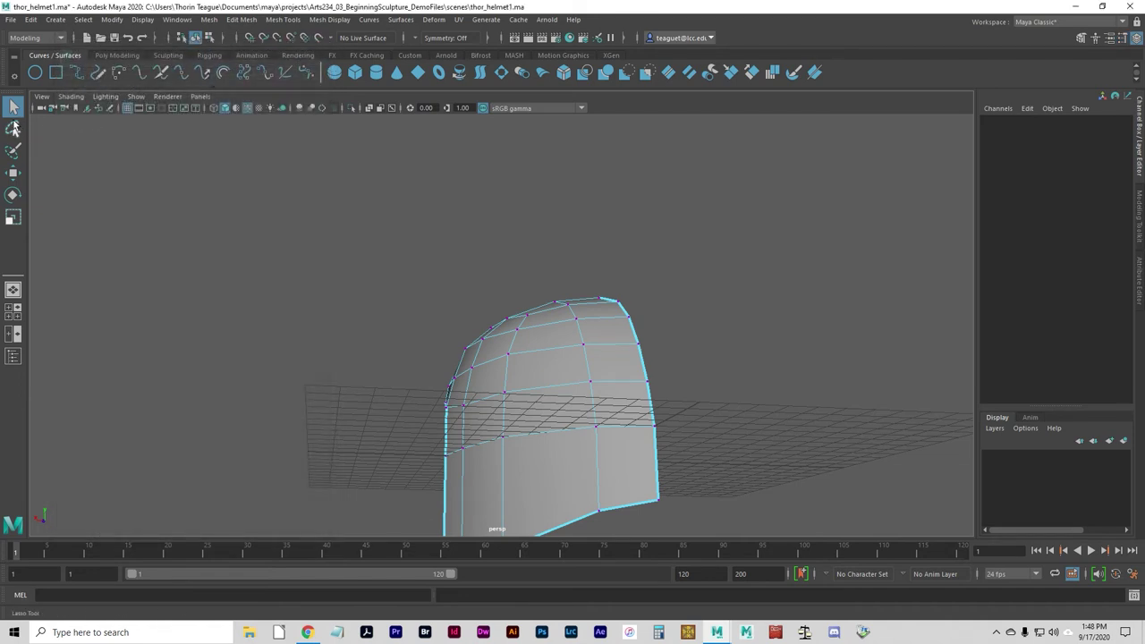
Reset the Move tool to its default settings
double_click(12, 174)
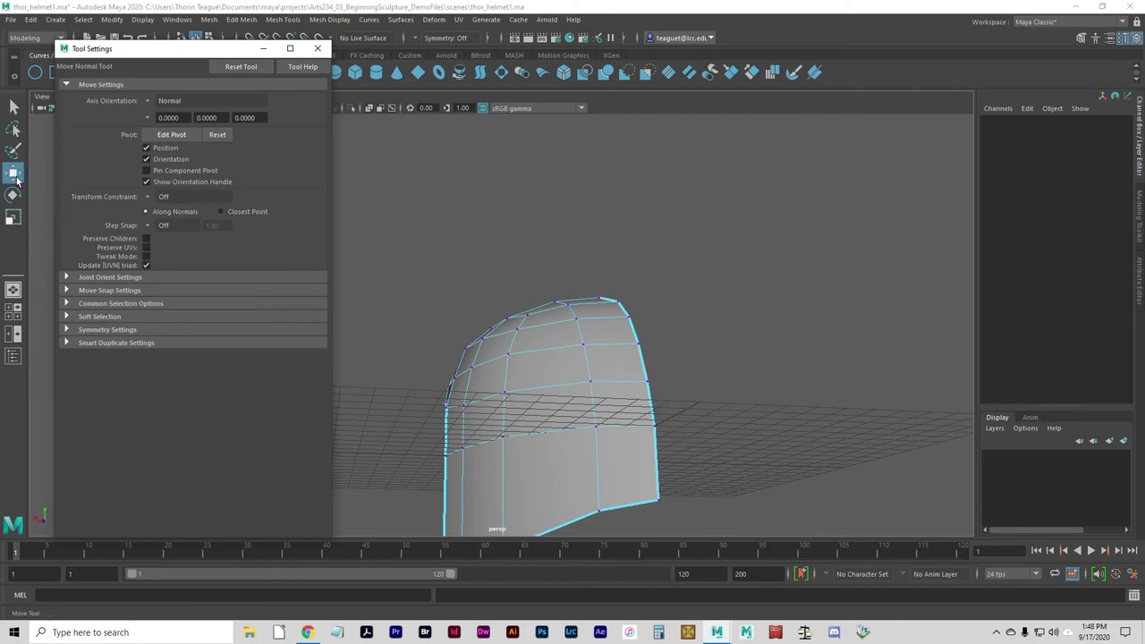
left_click(240, 67)
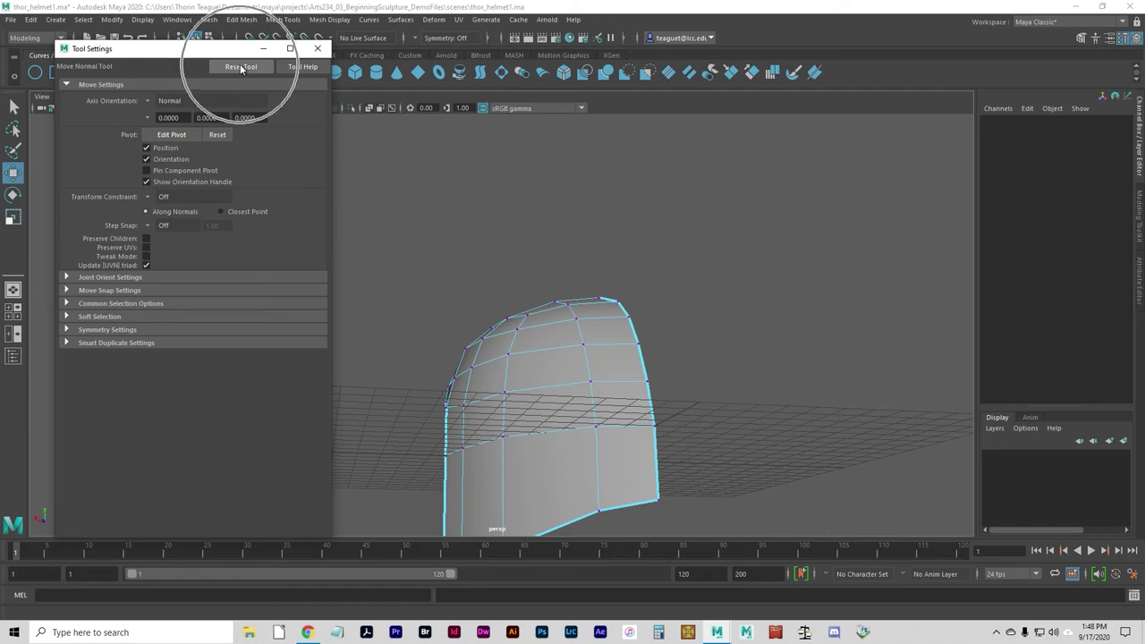
left_click(318, 49)
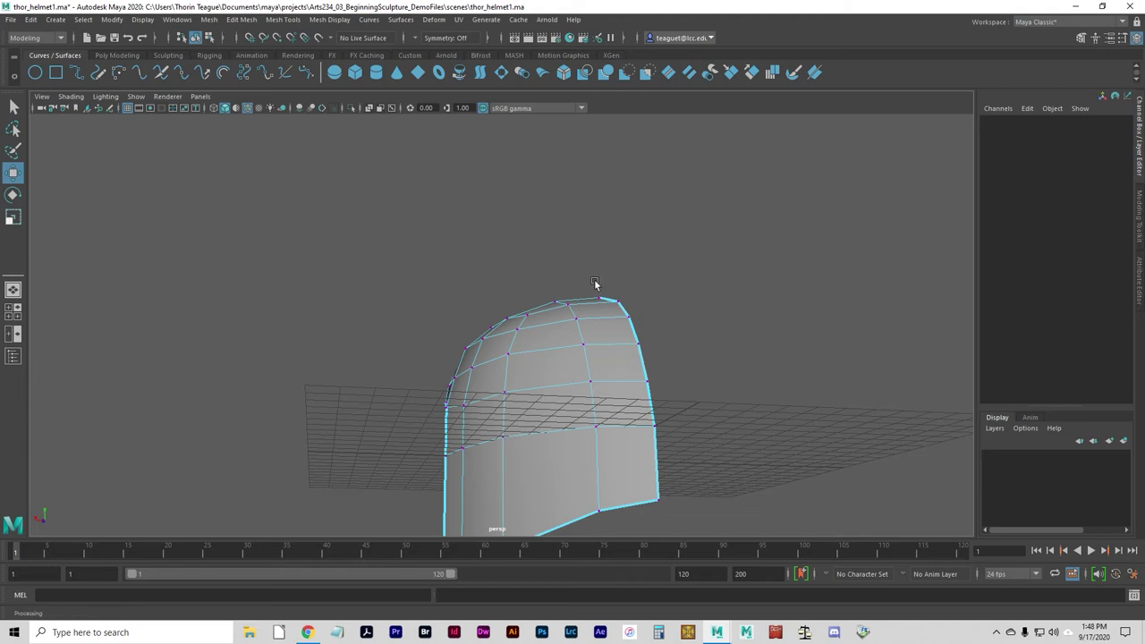
Switch to the full side view and set up the Create Polygon tool to keep new faces planar
left_click_drag(499, 402, 531, 312, "alt")
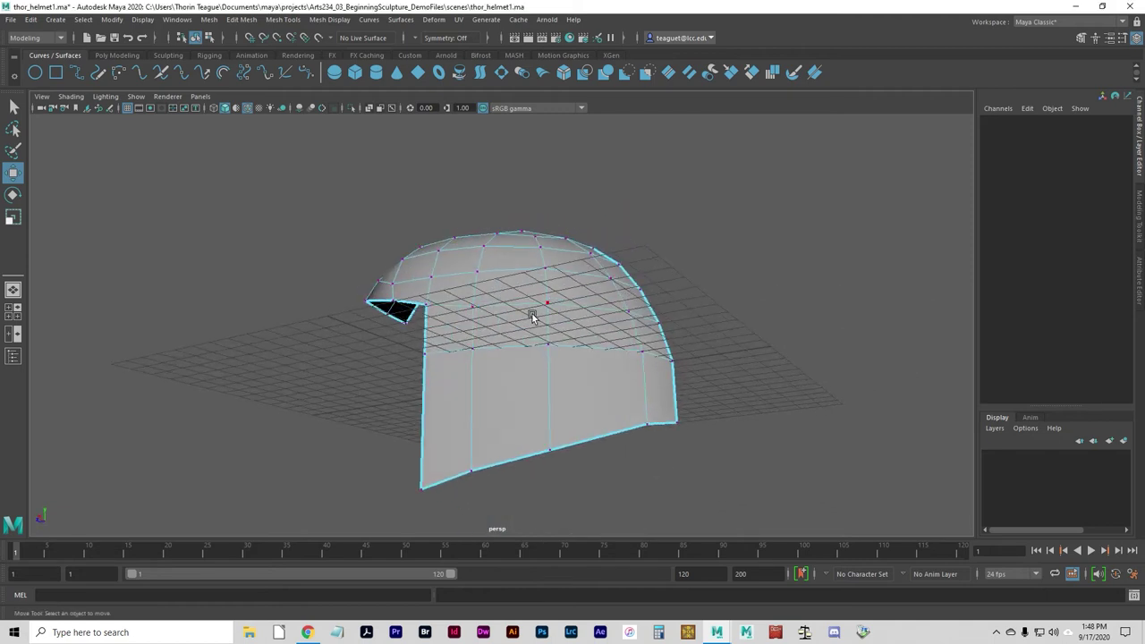
key("space")
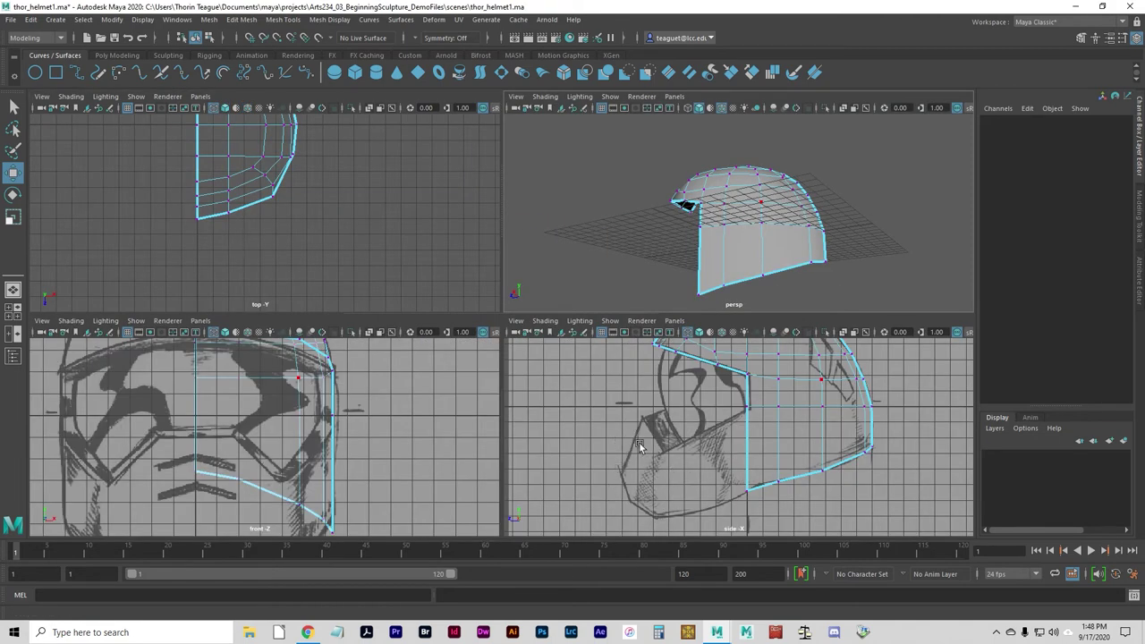
key("space")
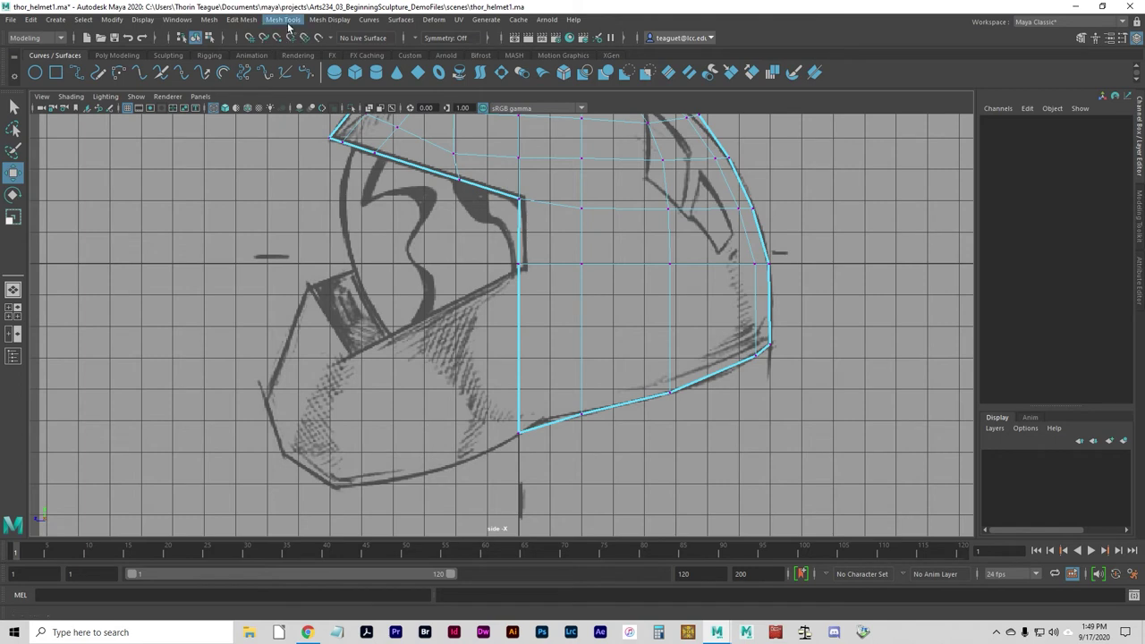
left_click(284, 20)
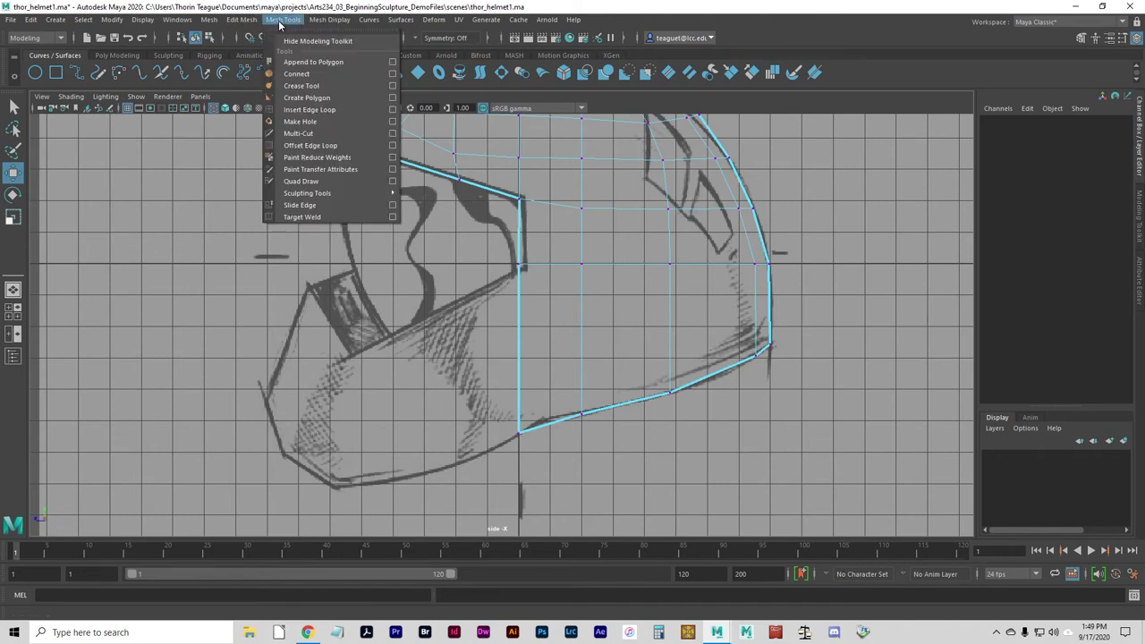
left_click(394, 98)
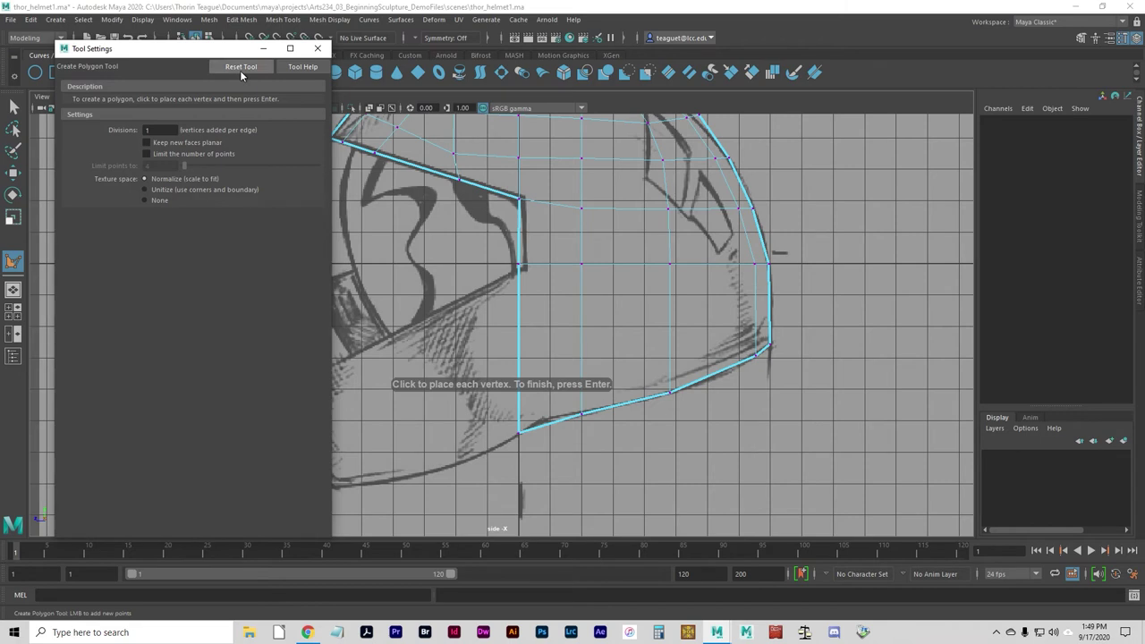
left_click(180, 151)
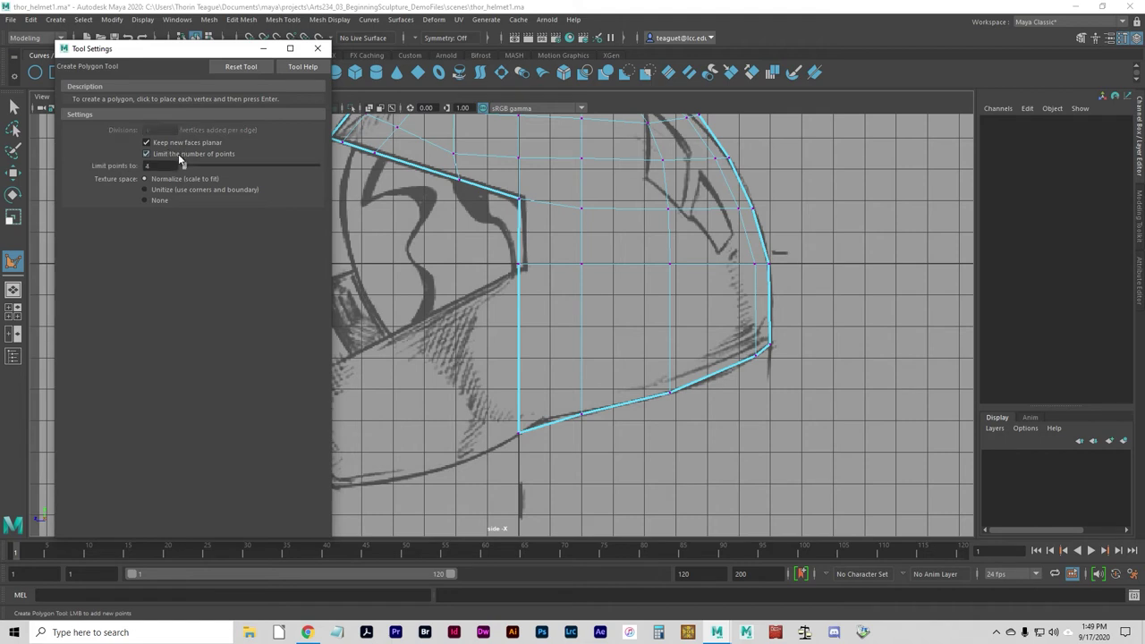
left_click(156, 161)
double_click(150, 165)
key("Return")
left_click(318, 47)
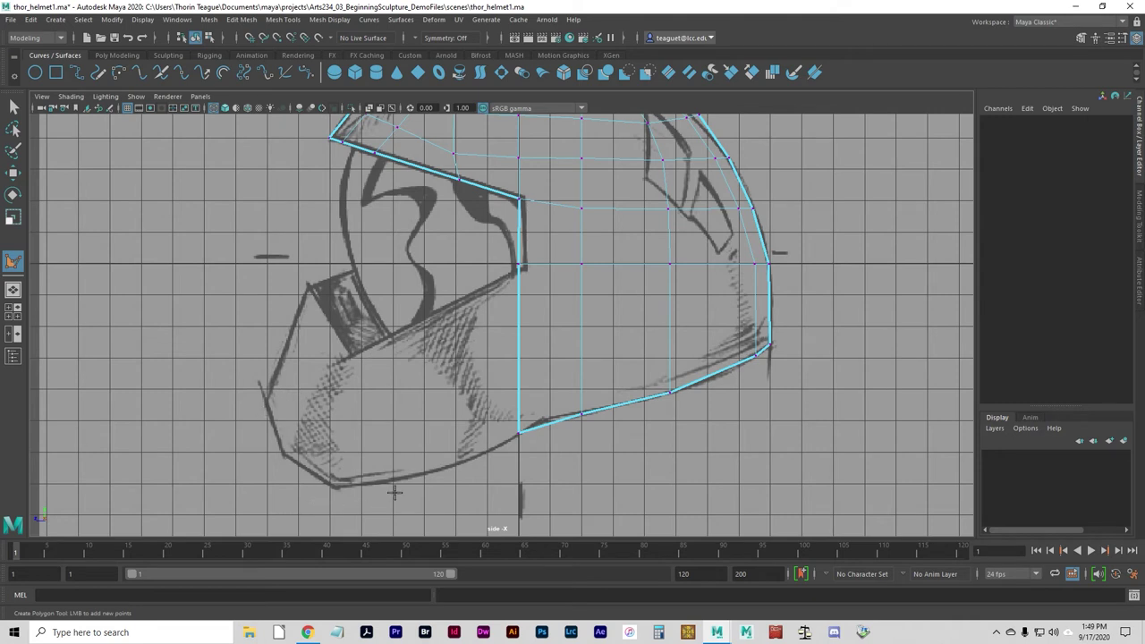
Create a five-point polygon over the chin guard in the side sketch, following its front and lower outline
left_click(353, 357)
key("Return")
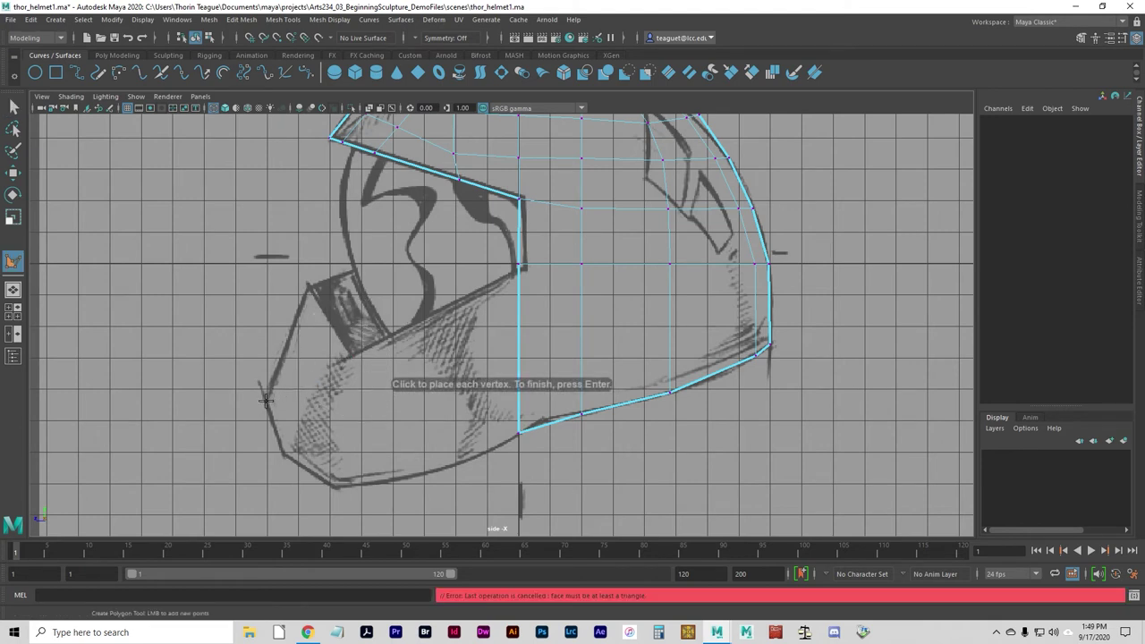
left_click(266, 400)
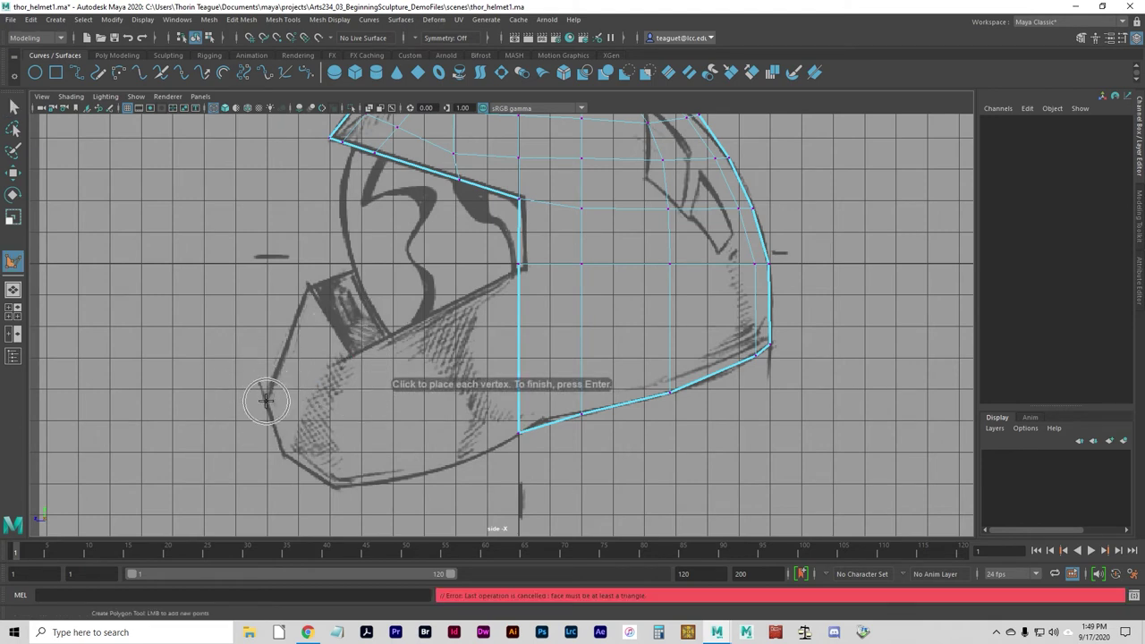
left_click(280, 453)
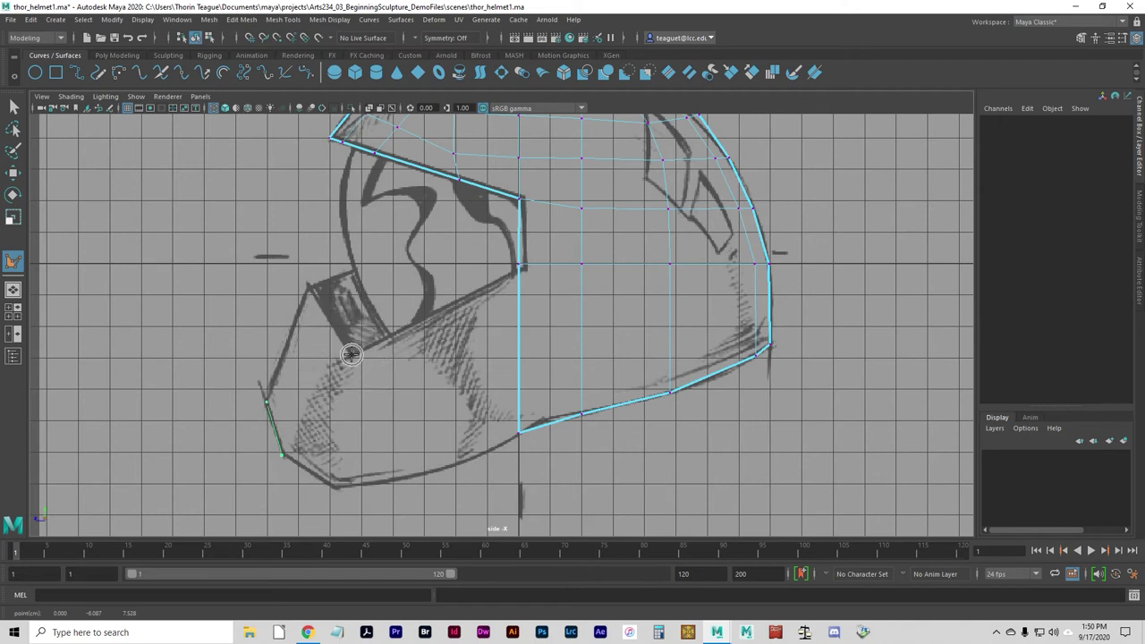
left_click(335, 489)
left_click(440, 471)
left_click(350, 358)
key("Return")
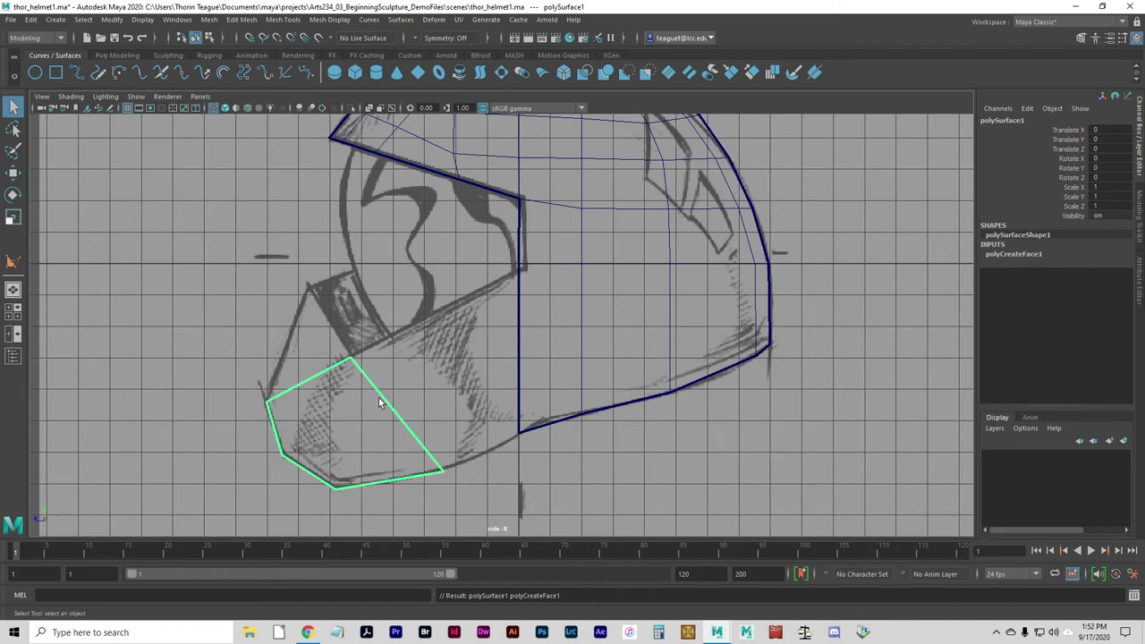
Select the face of the new chin guard polygon and frame it in all four views
right_click(380, 304)
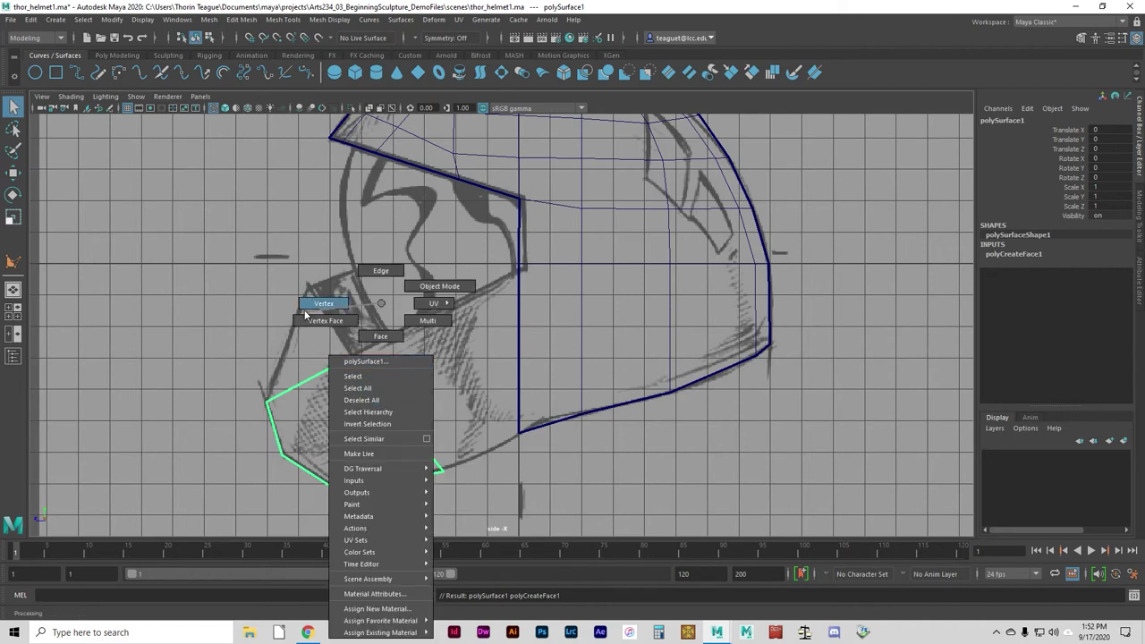
left_click(380, 336)
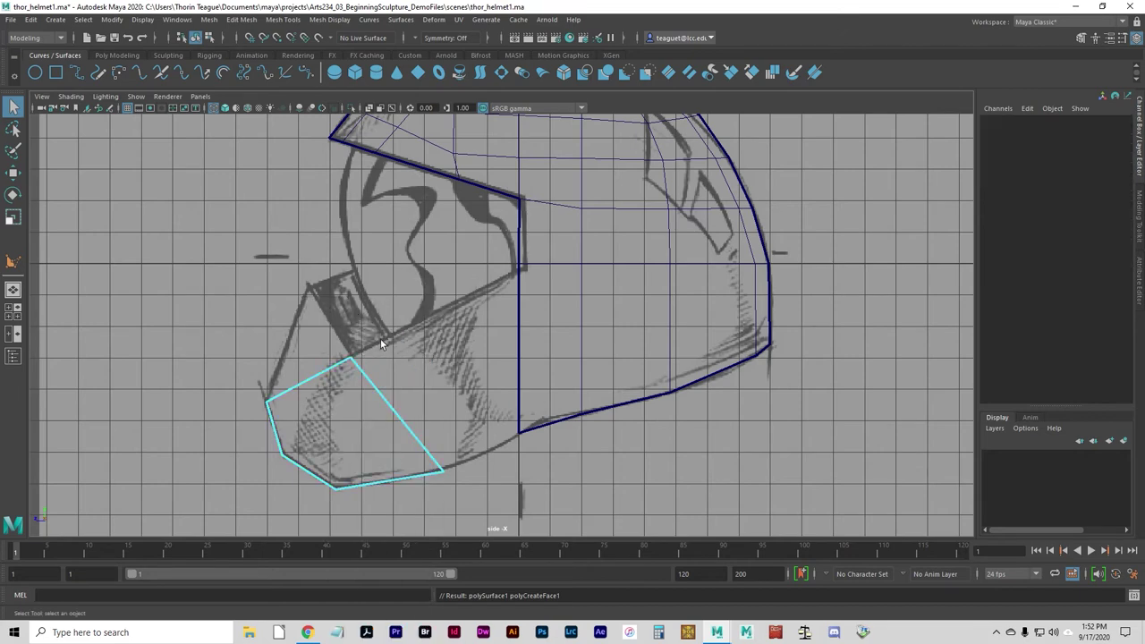
left_click(349, 420)
key("space")
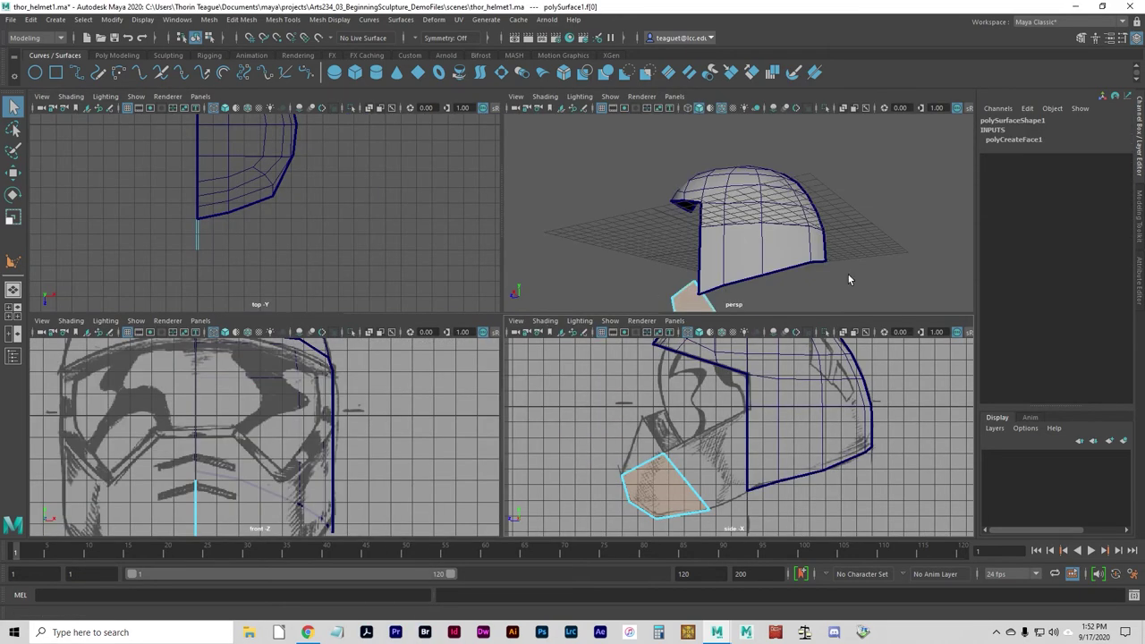
left_click_drag(726, 279, 767, 281, "alt")
key("f")
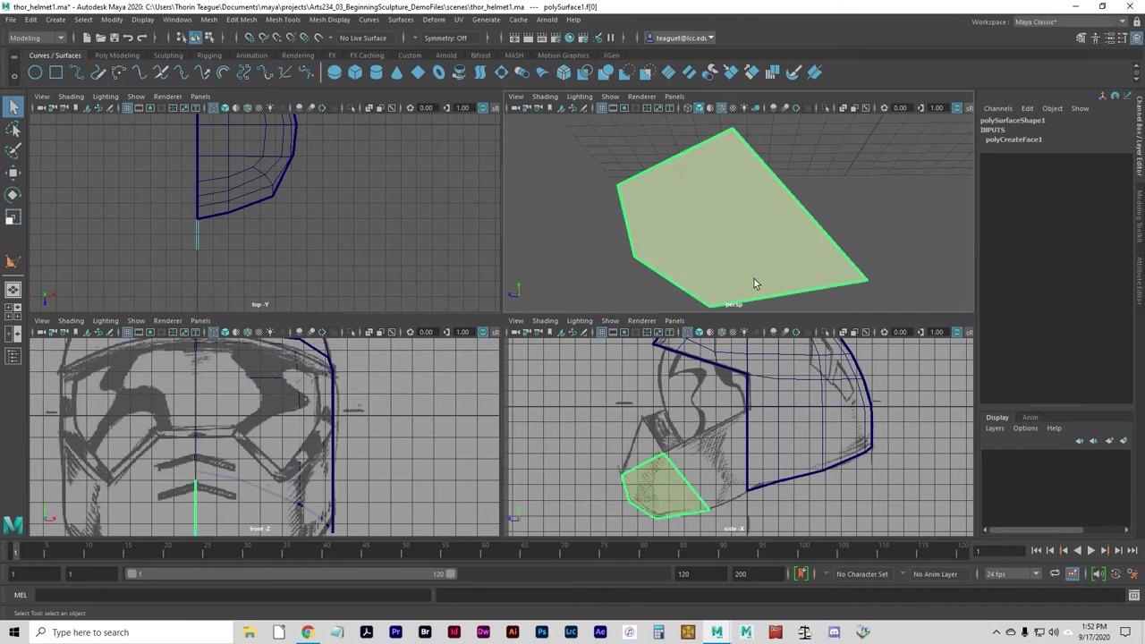
key("shift+f")
right_click_drag(828, 258, 693, 243, "alt")
left_click_drag(693, 243, 718, 270, "alt")
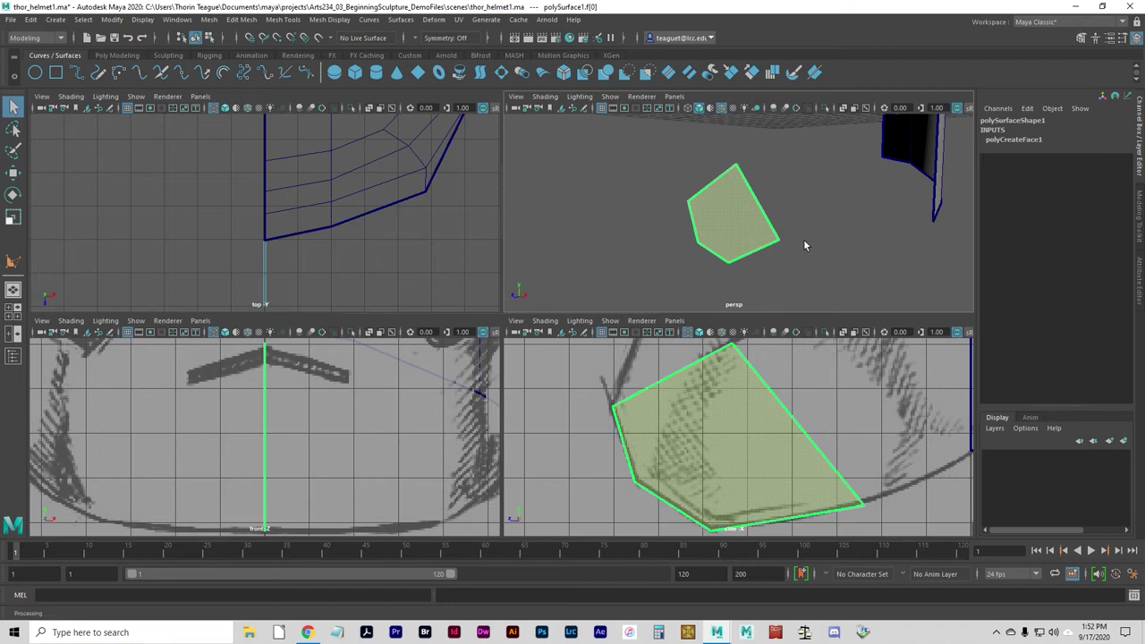
left_click_drag(608, 250, 762, 221, "alt")
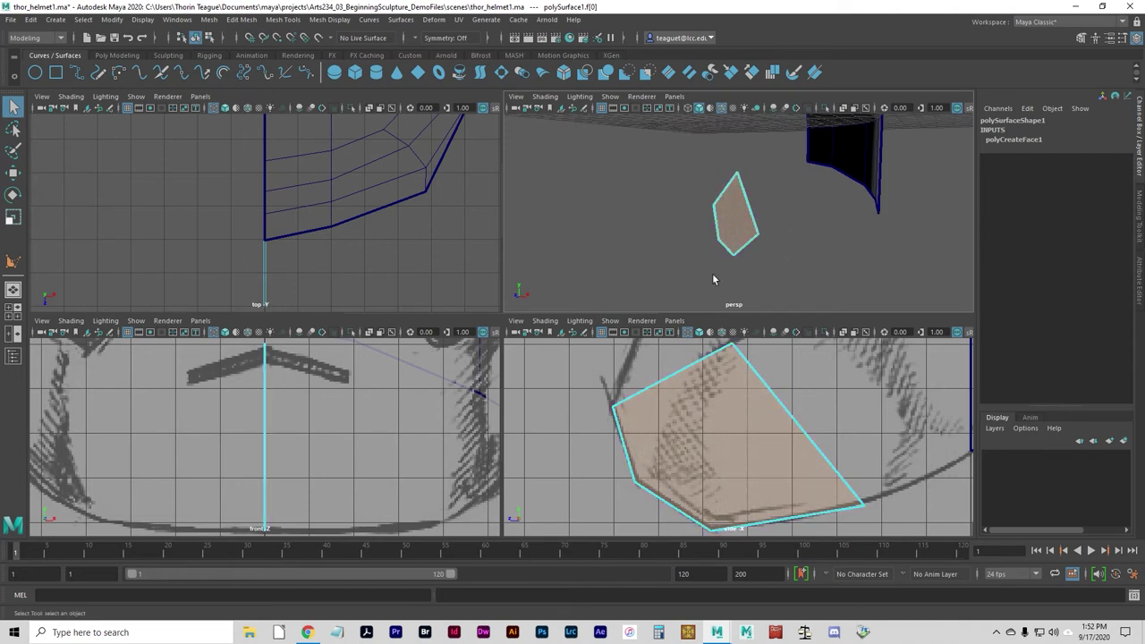
Extrude the chin guard face with a thickness of 1.5
left_click_drag(713, 280, 651, 271, "alt")
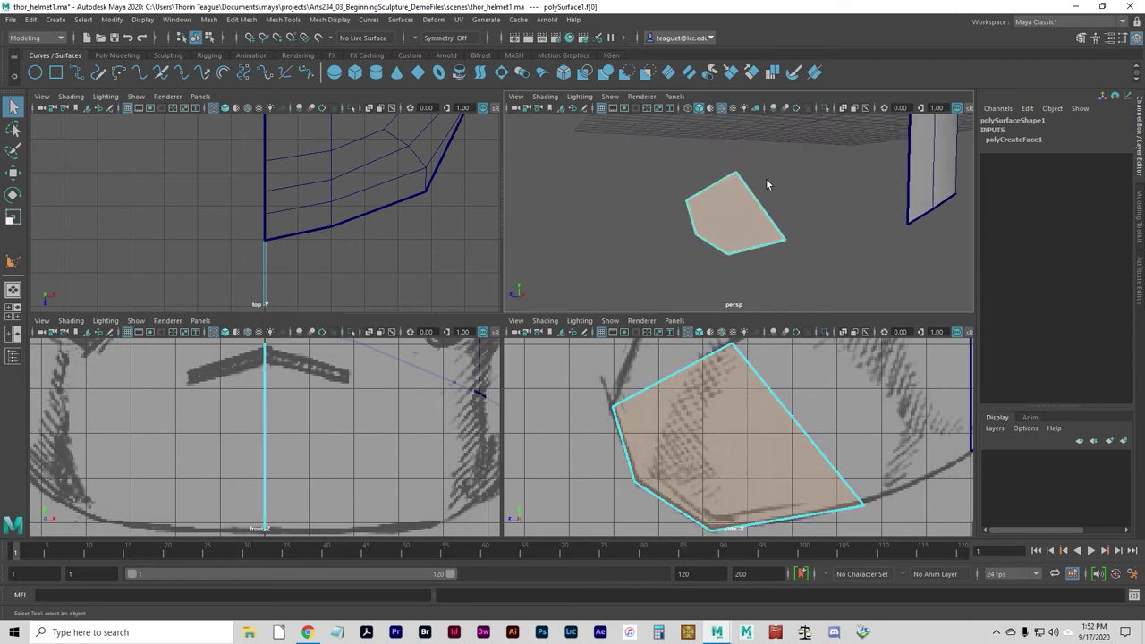
left_click_drag(654, 276, 736, 241, "alt")
left_click_drag(769, 246, 689, 256, "alt")
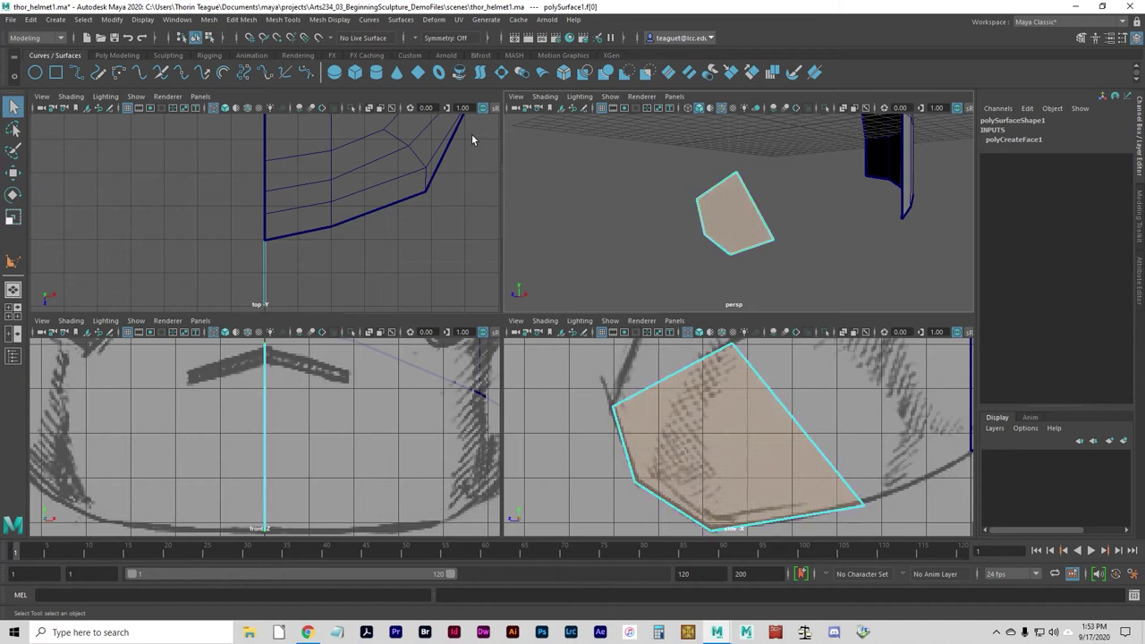
left_click(111, 55)
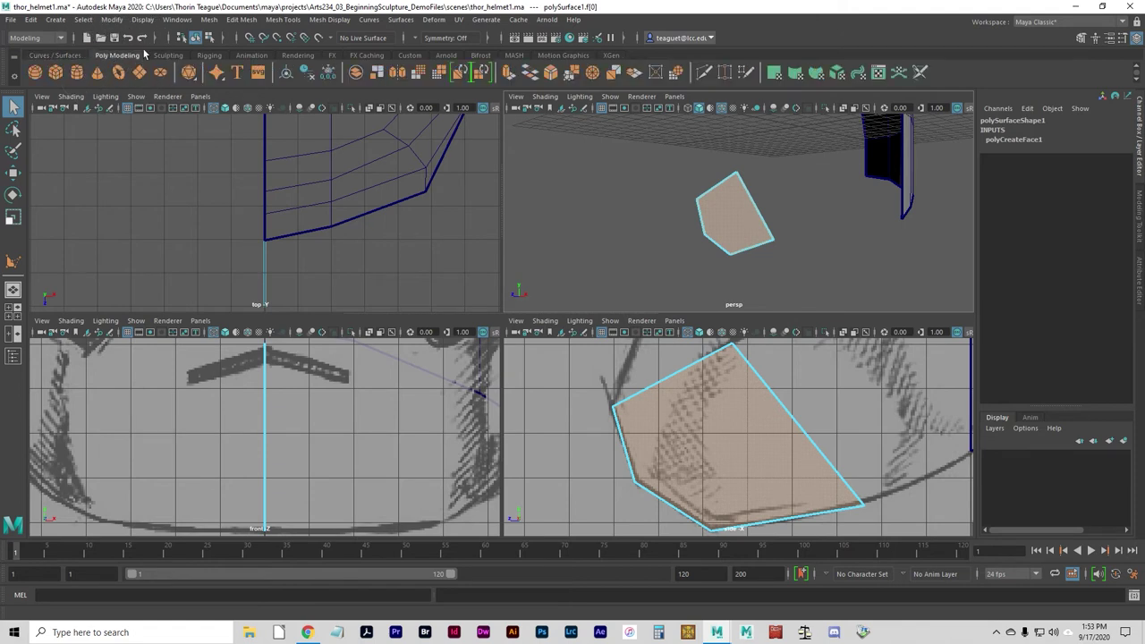
left_click(252, 20)
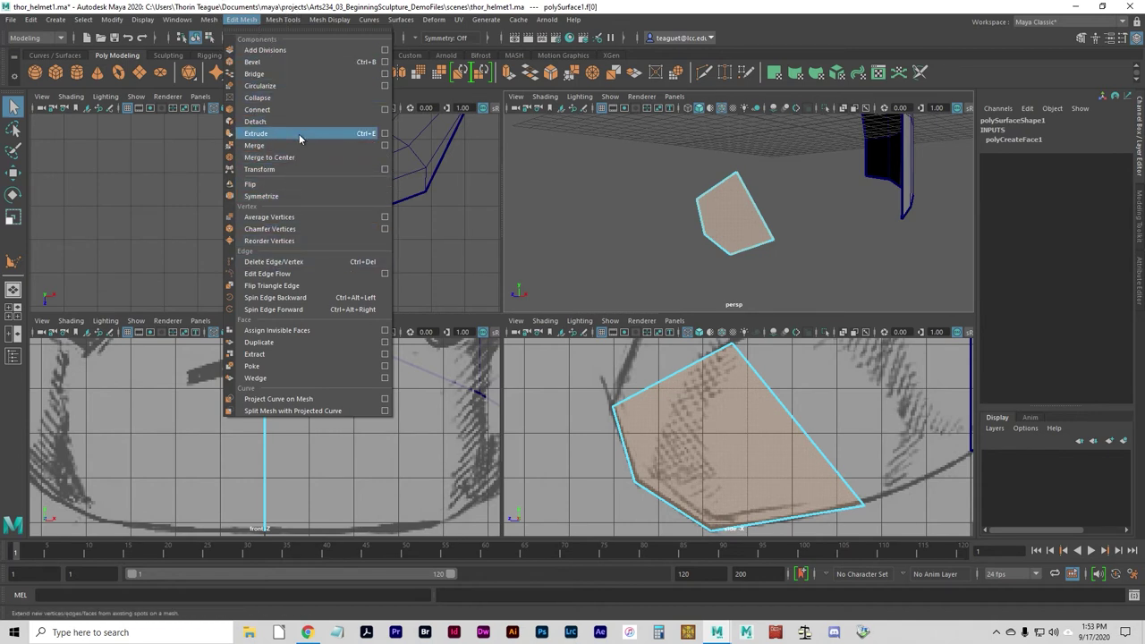
left_click(354, 135)
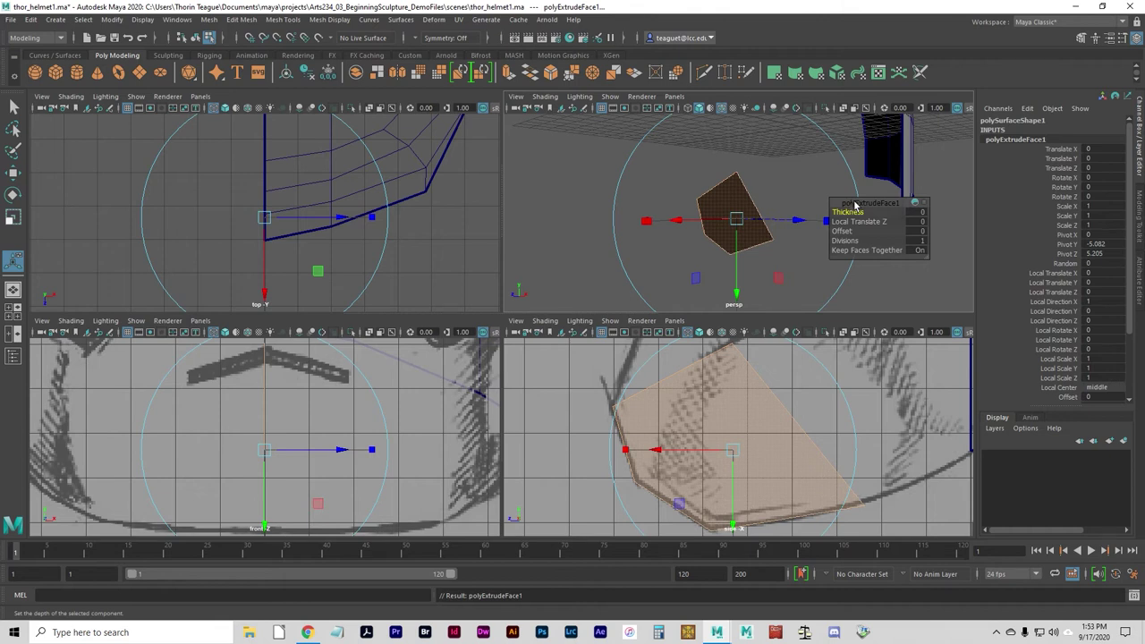
left_click(914, 211)
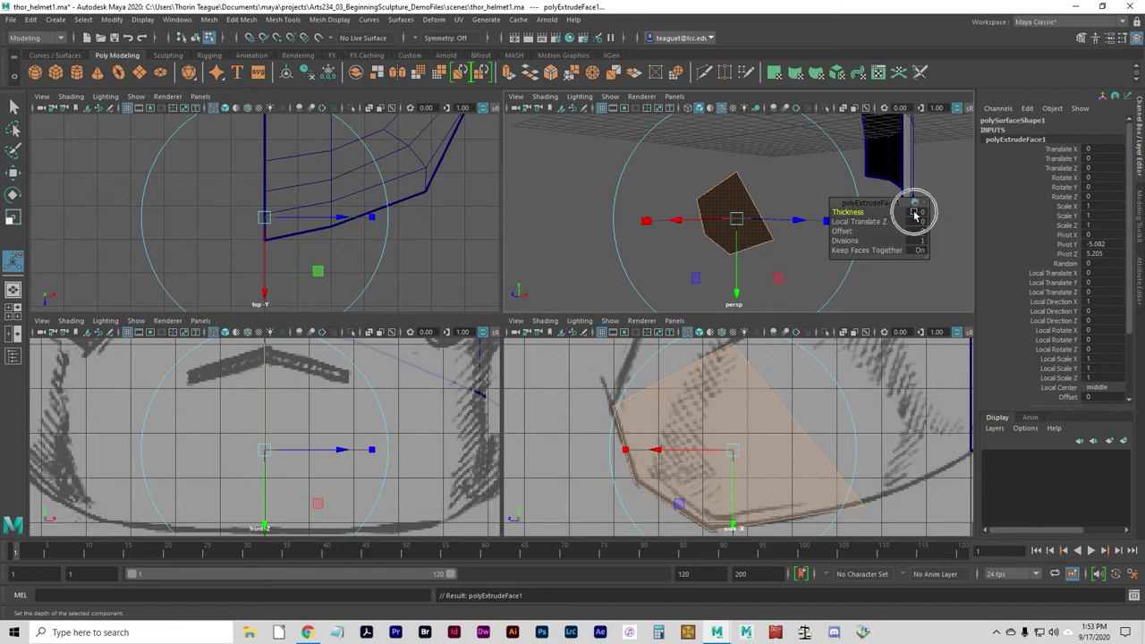
type("1.5")
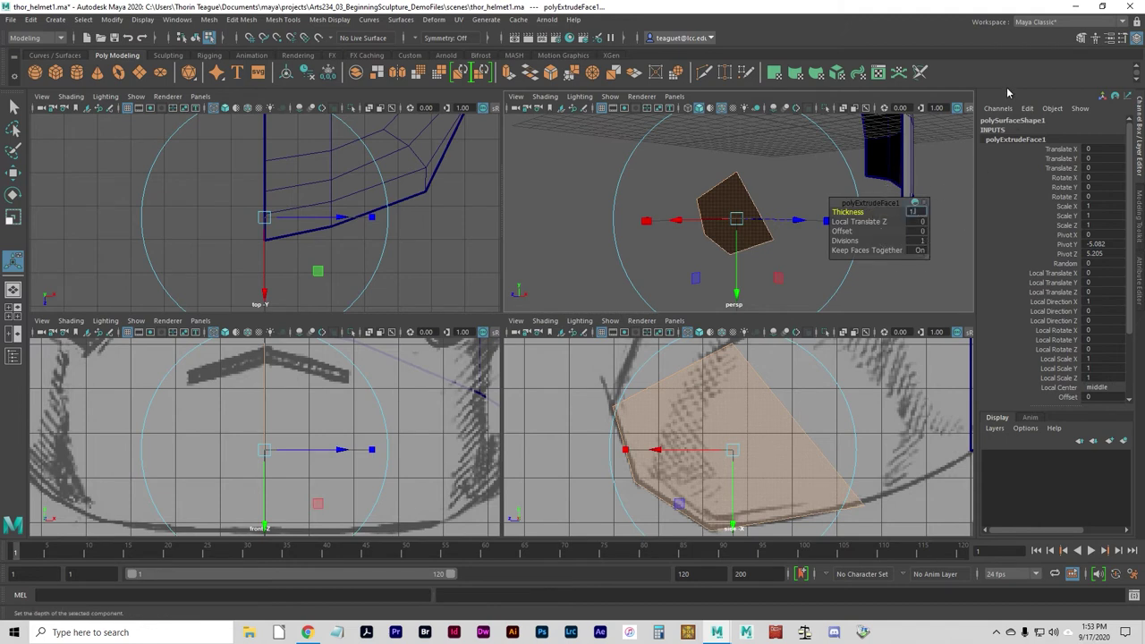
key("Return")
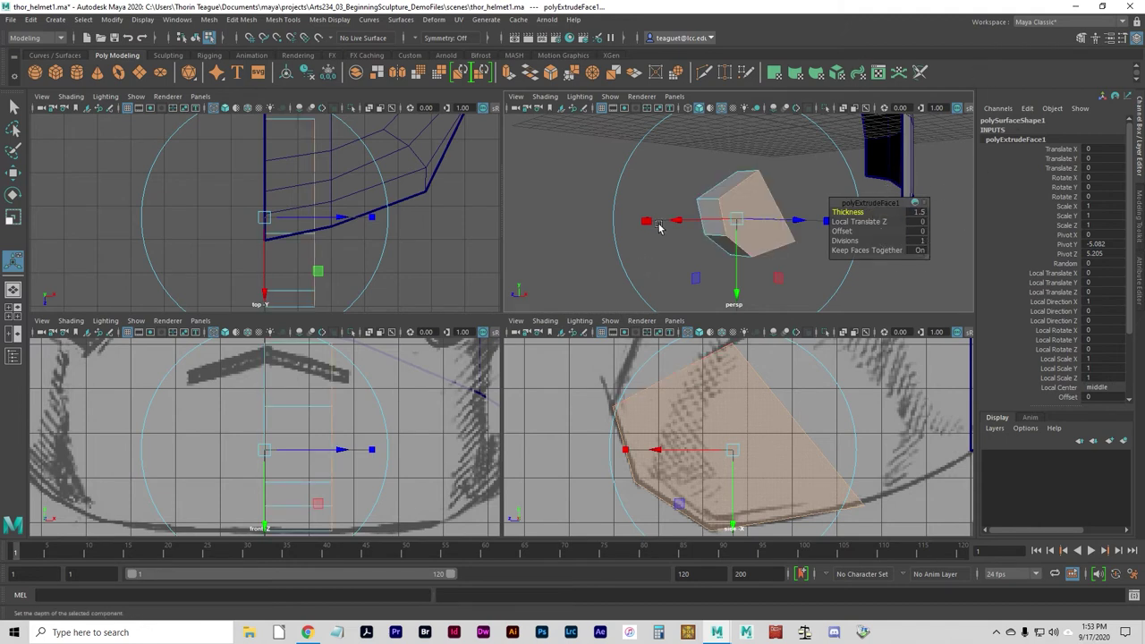
Extrude the chin guard's end face again with a thickness of 2
mouse_move(661, 228)
left_mouse_down("alt")
mouse_move(715, 225)
mouse_move(672, 226)
mouse_move(682, 237)
left_mouse_up("alt")
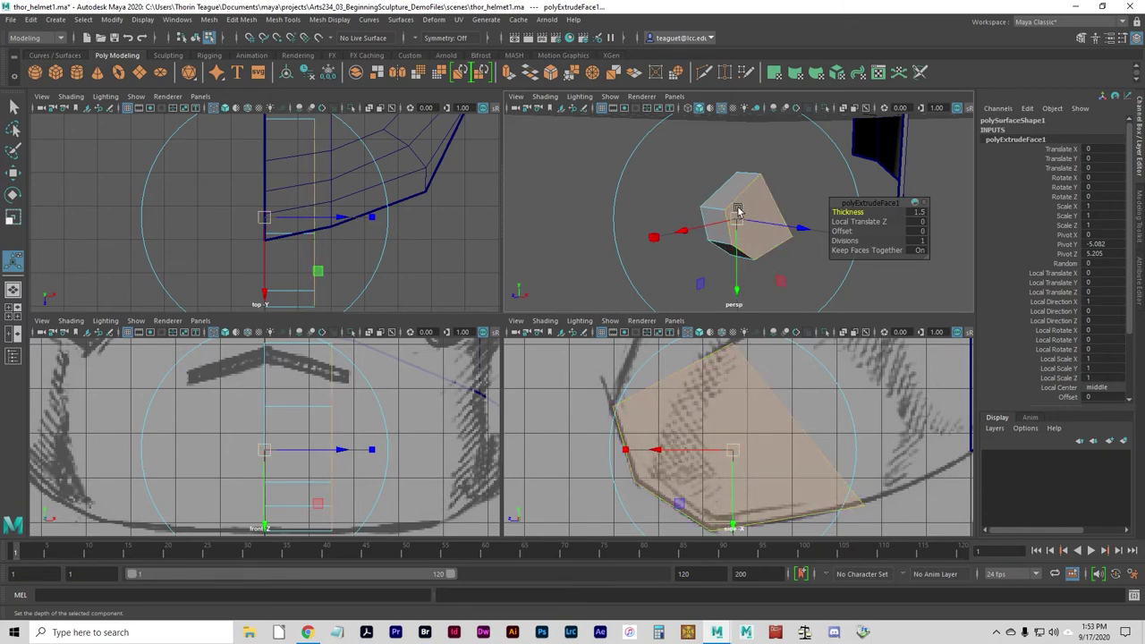
key("ctrl+e")
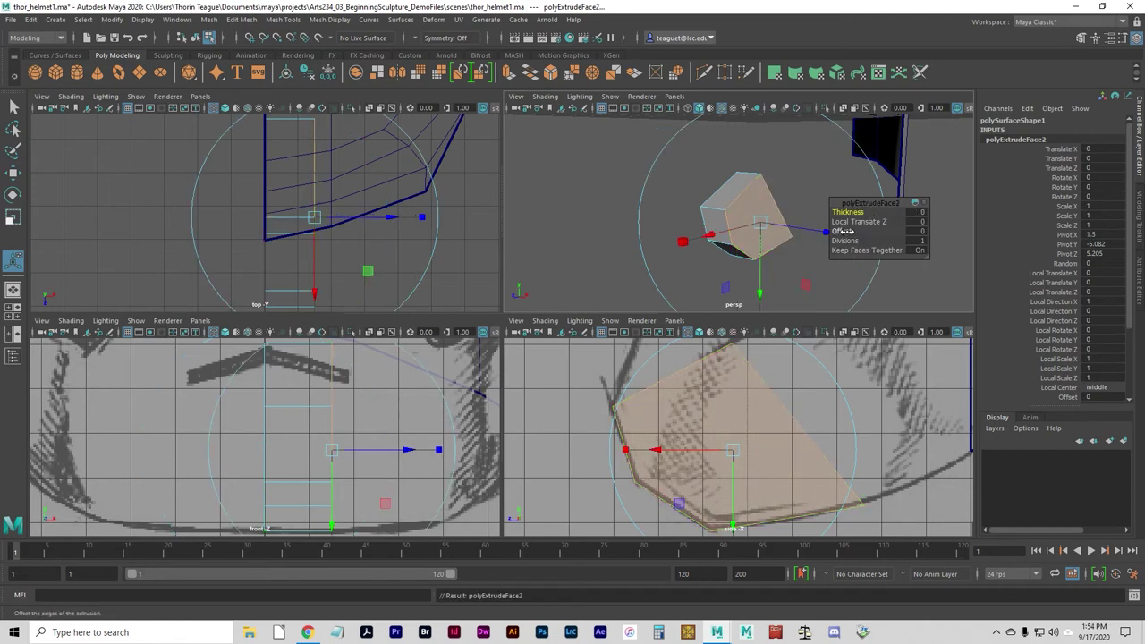
left_click_drag(836, 231, 835, 229)
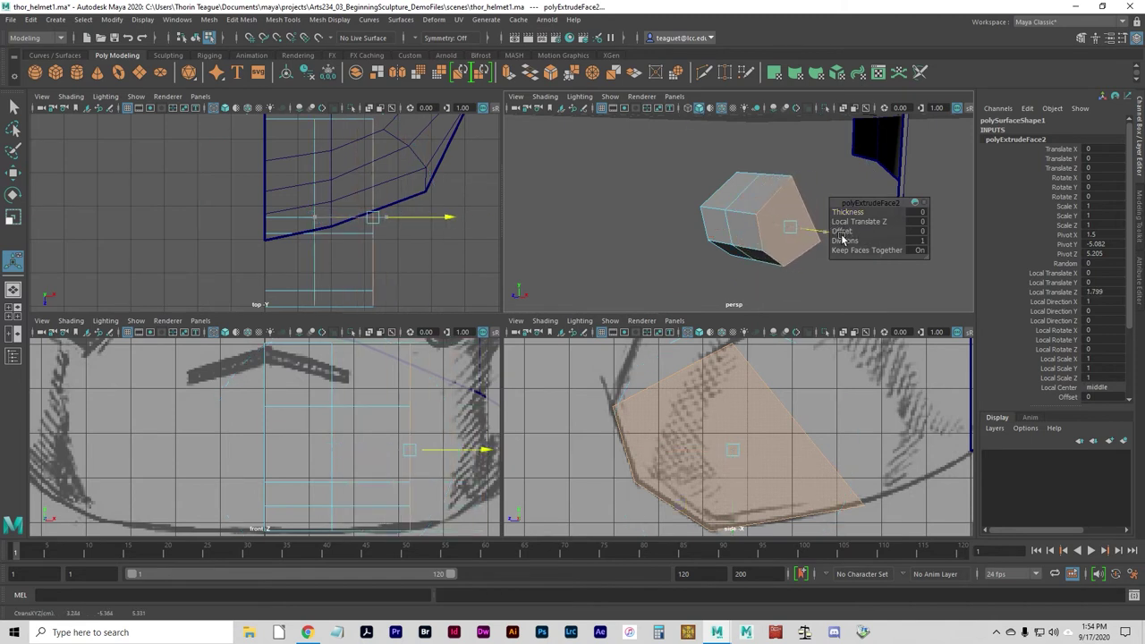
key("ctrl+z")
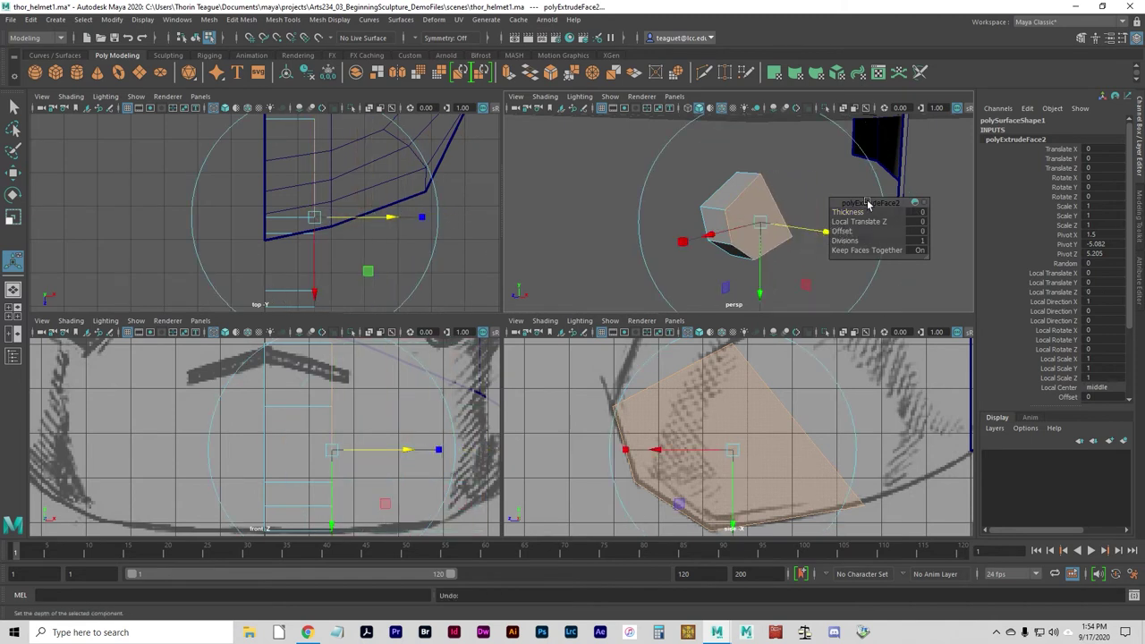
left_click(918, 213)
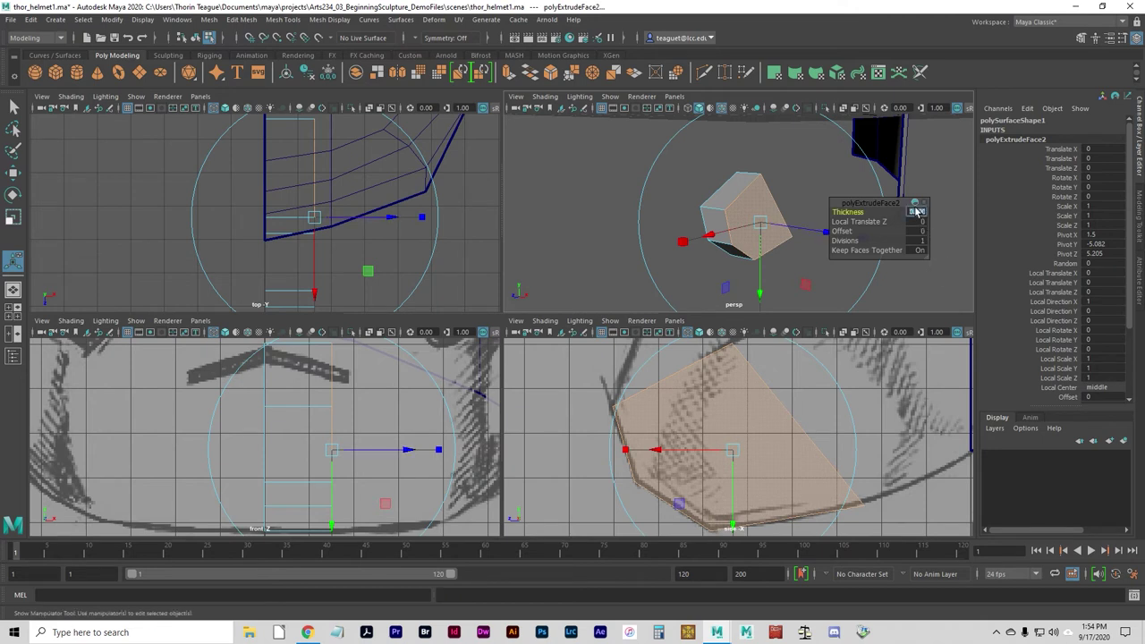
type("3")
key("Return")
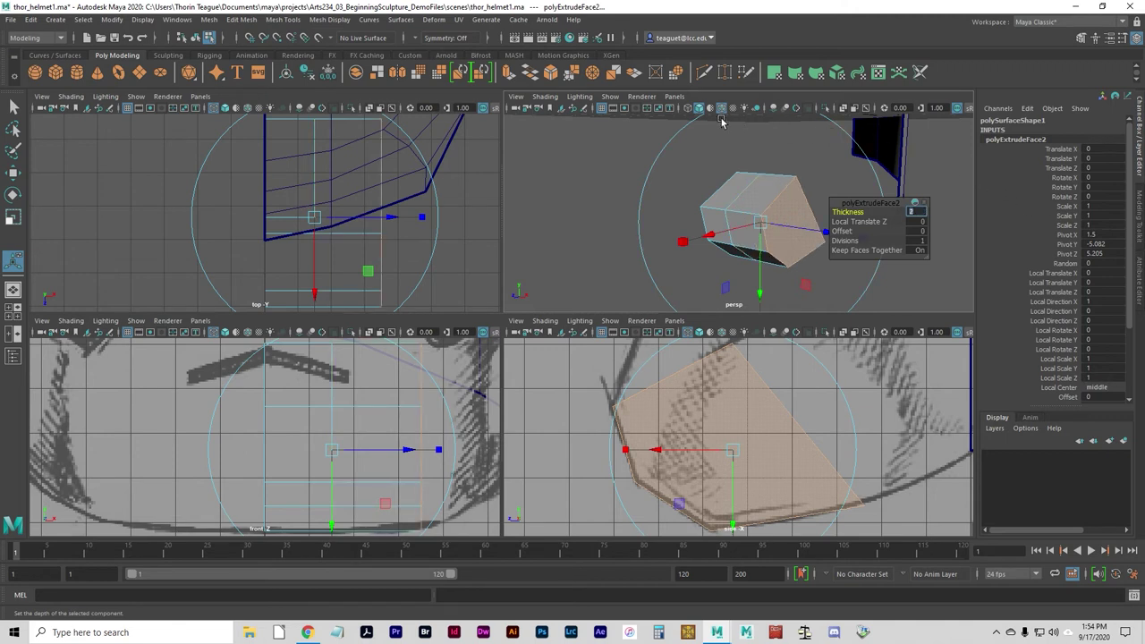
Turn the second extrusion's end face toward the jaw by setting its Local Rotate Y to -26
left_click(653, 280)
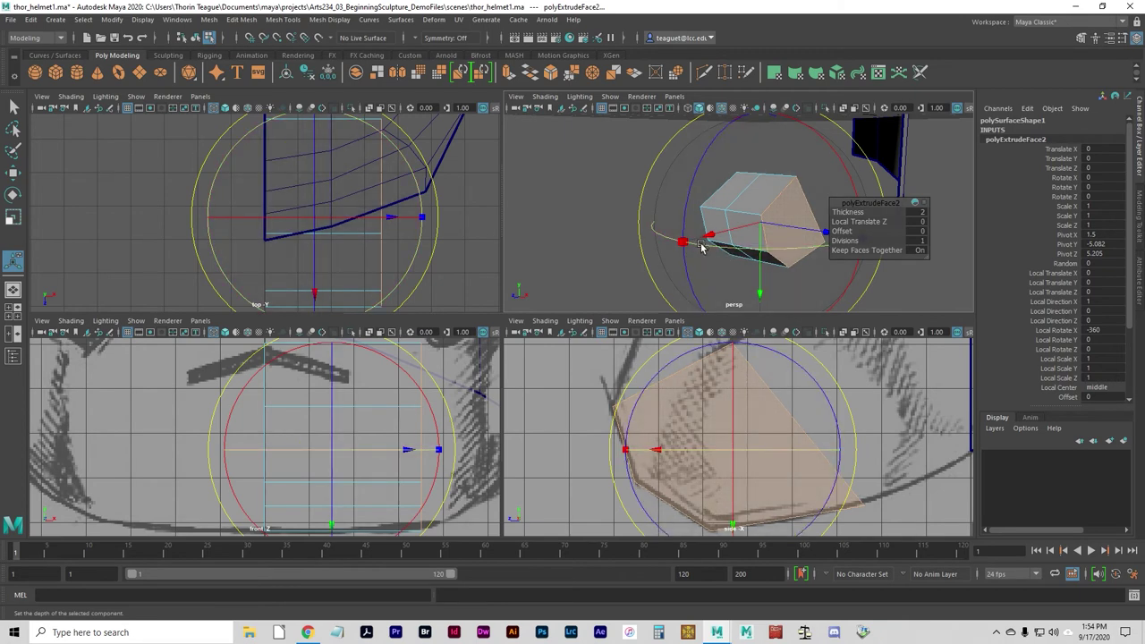
left_click_drag(701, 249, 758, 233)
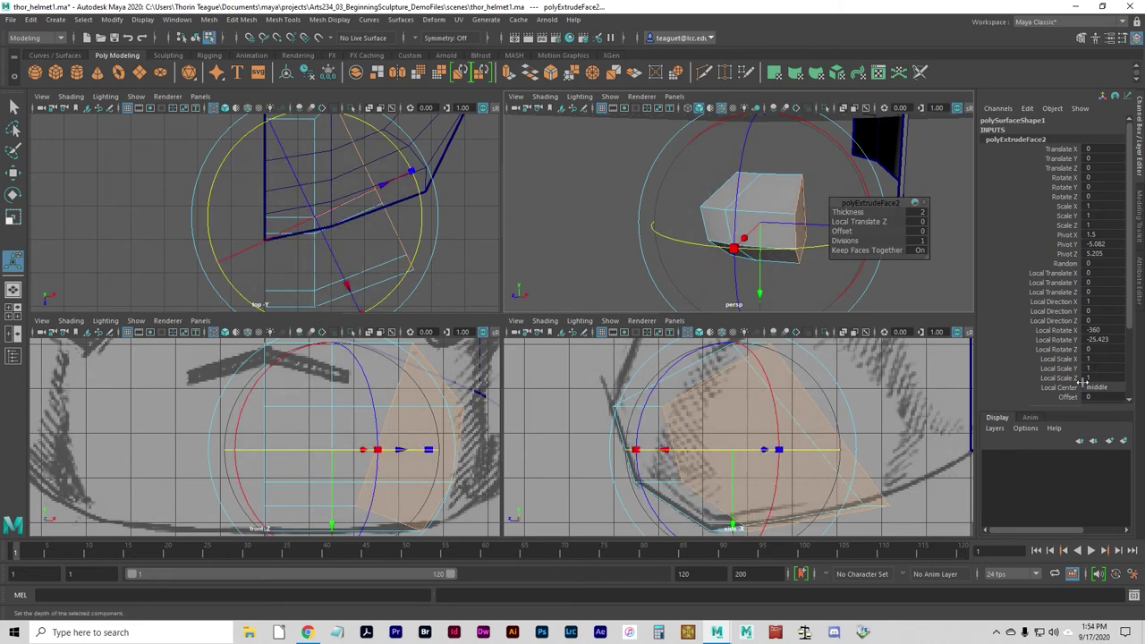
double_click(1097, 338)
type("-26")
key("Return")
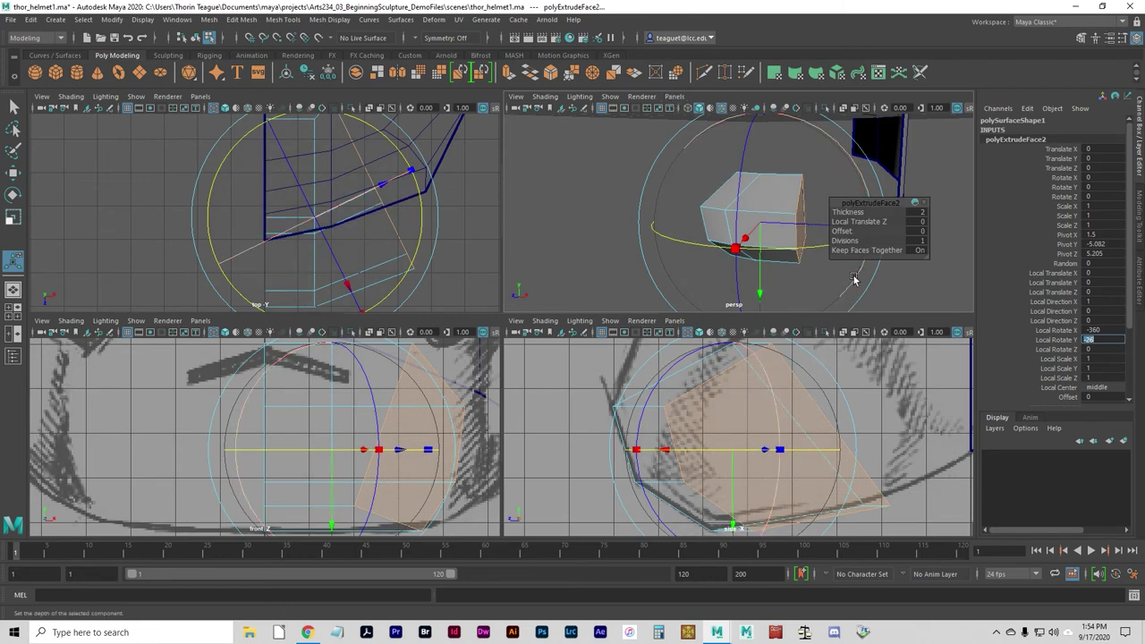
key("Tab")
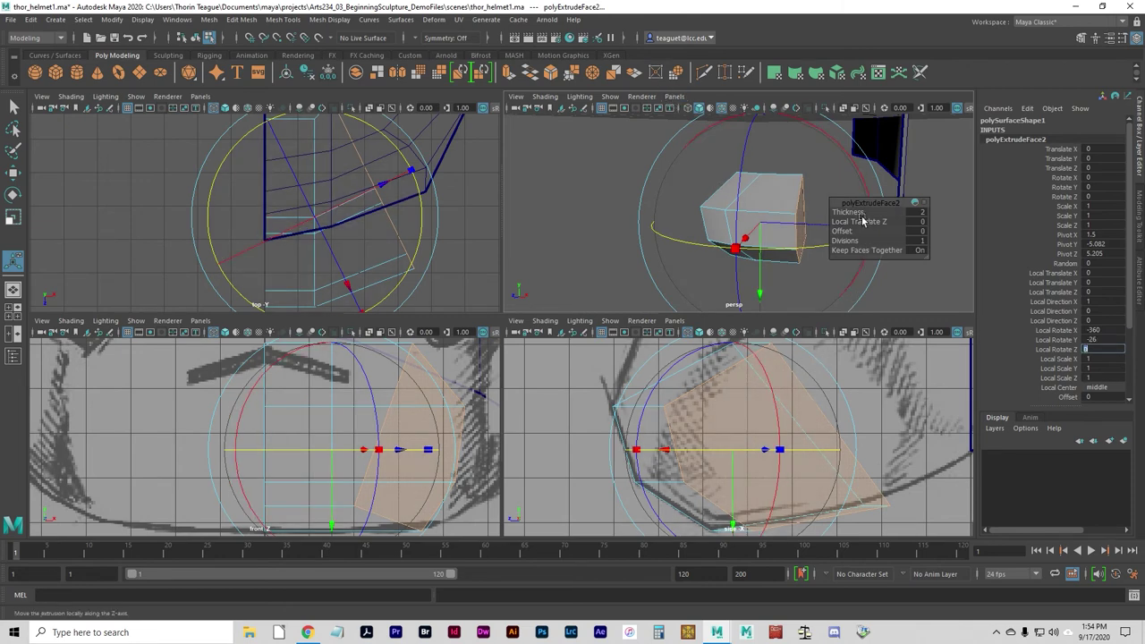
left_click(1093, 347)
left_click(12, 261)
left_click(876, 212)
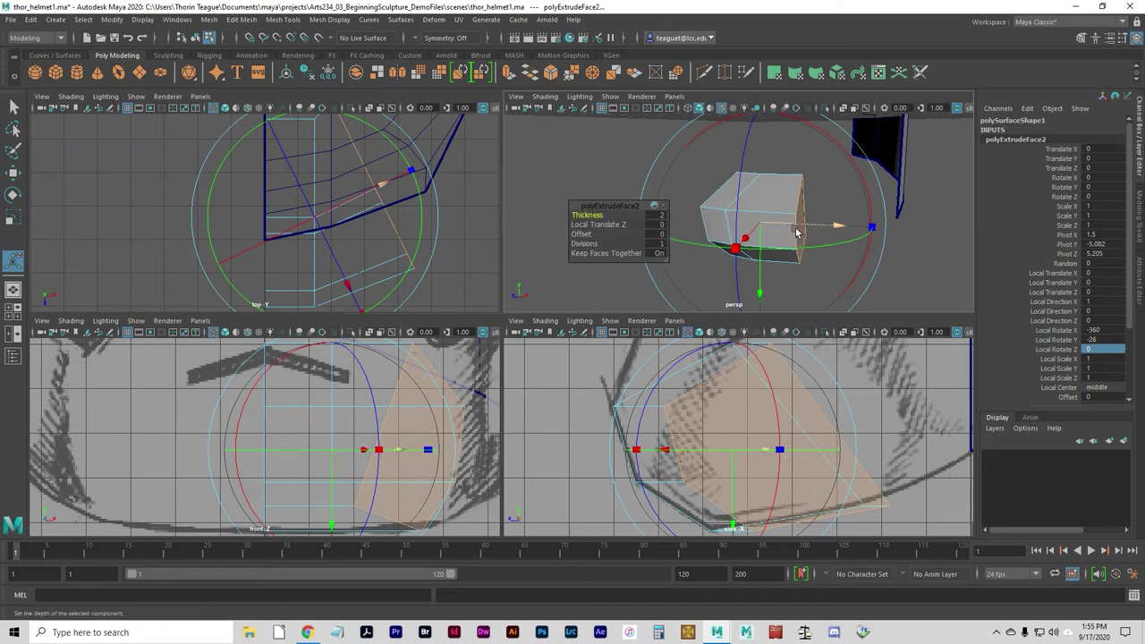
key("ctrl+z")
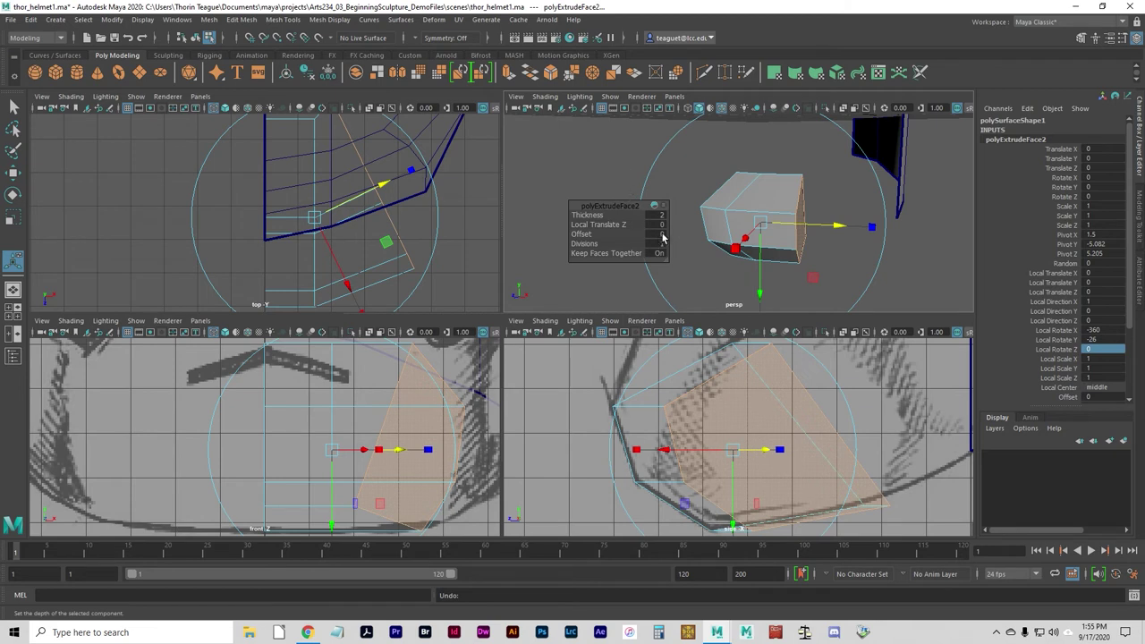
Extrude the end face a third time and set its local rotation to X 12, Y -30 and Z 16
key("ctrl+e")
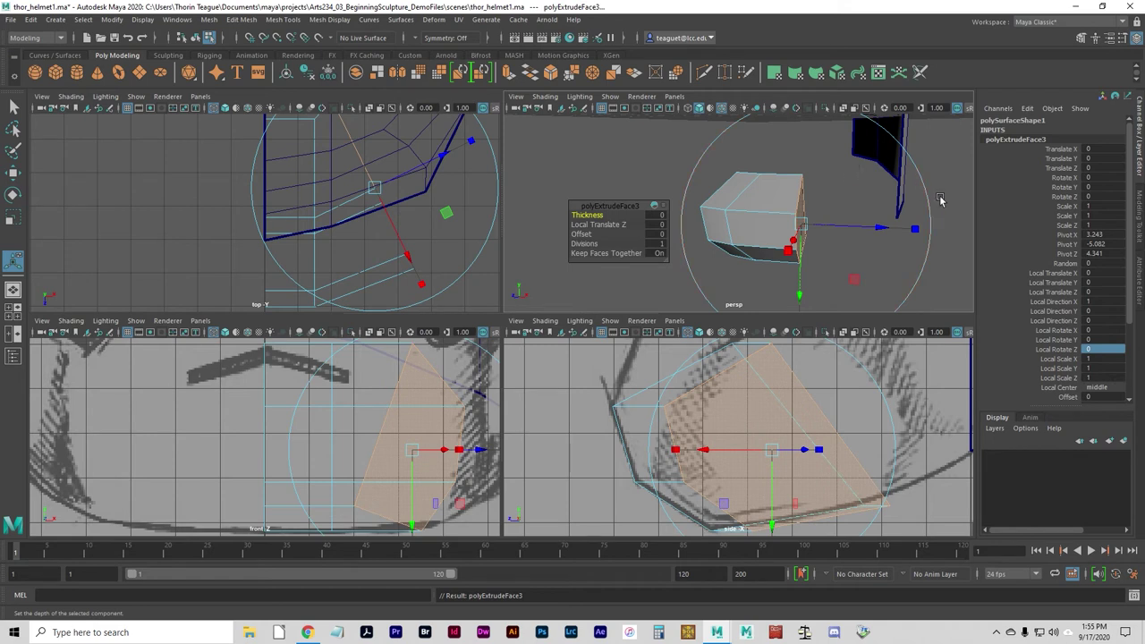
left_click(1087, 331)
type("8")
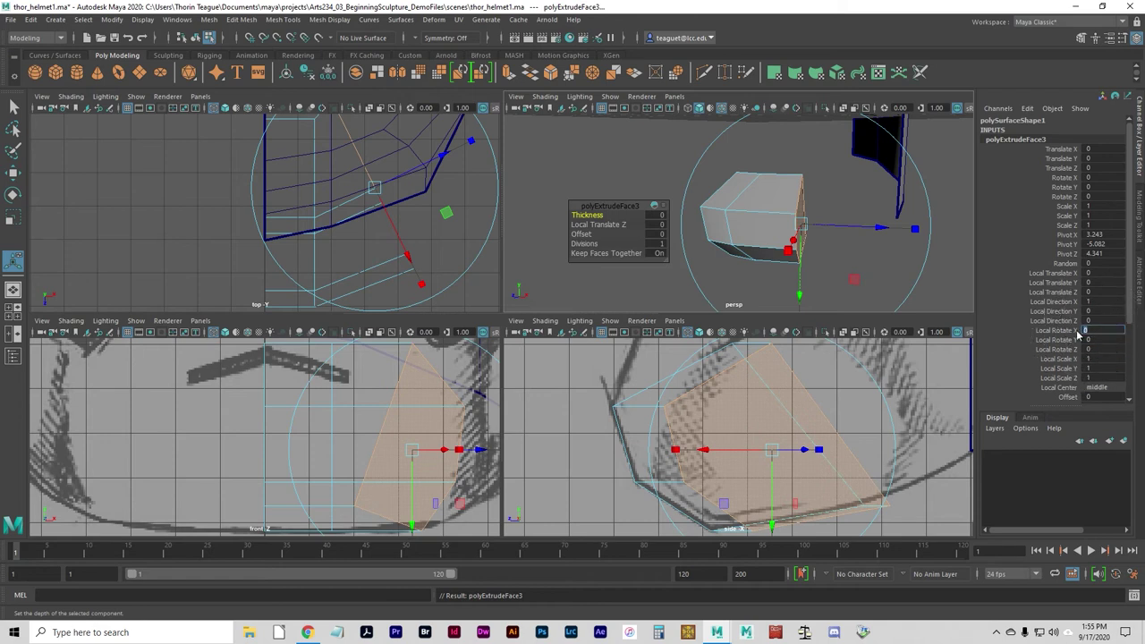
type("2")
key("Tab")
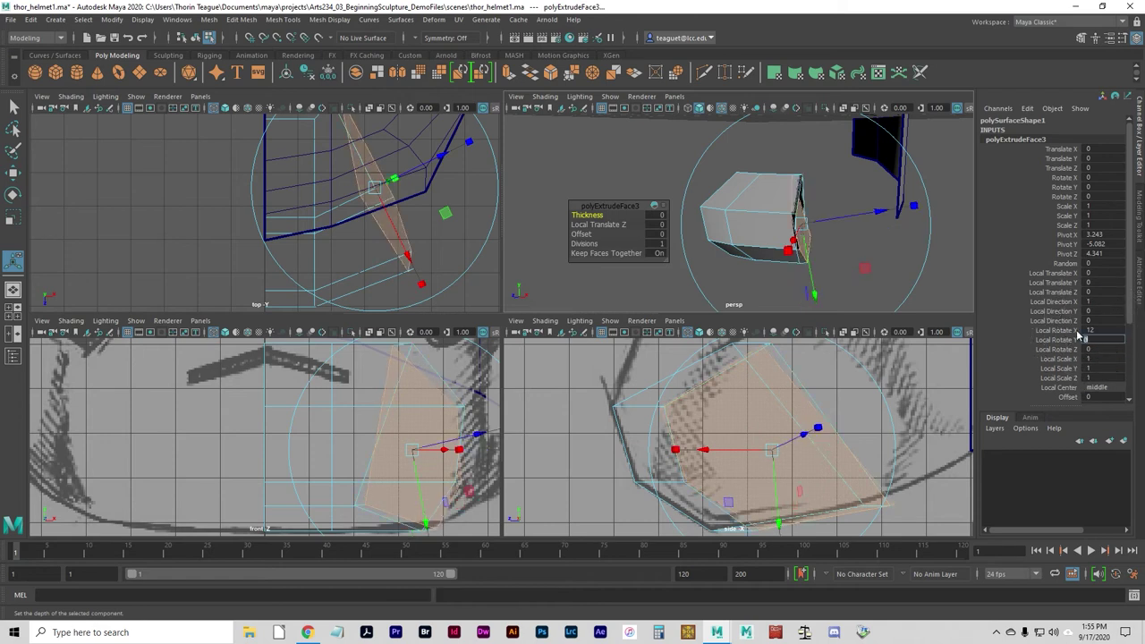
key("Tab")
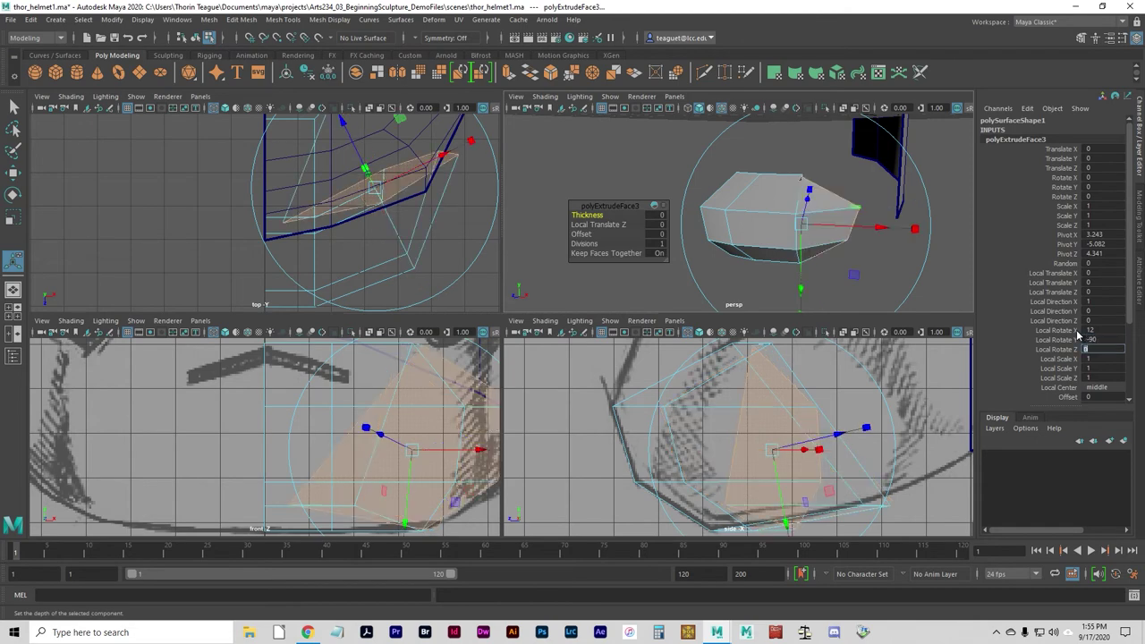
key("shift+Tab")
type("-30")
key("Tab")
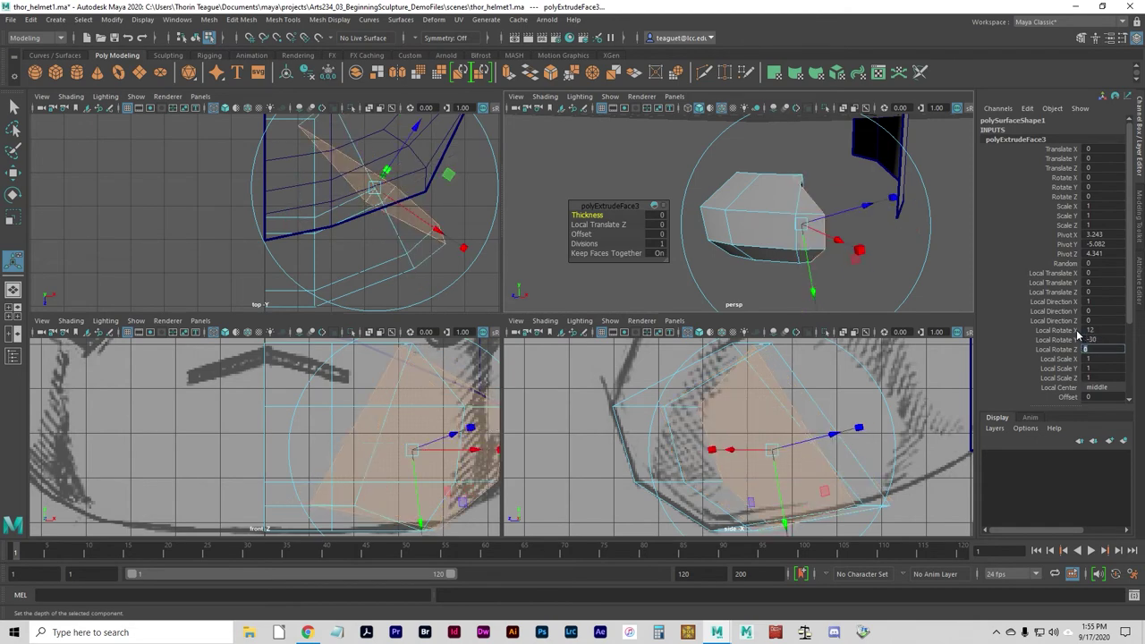
key("Tab")
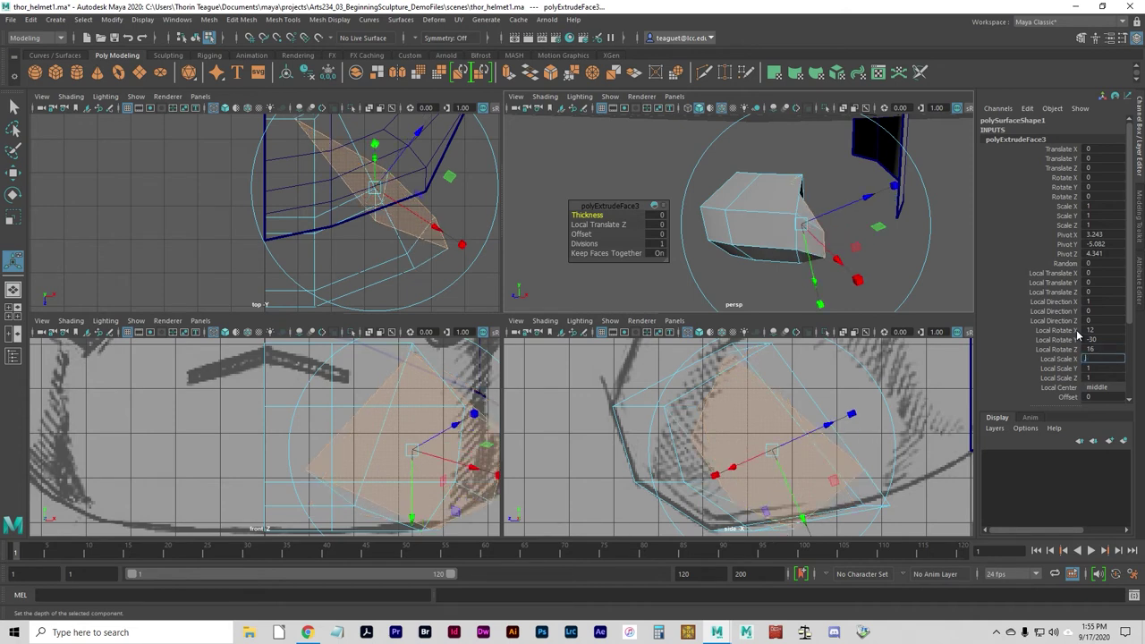
Set the third extrusion's Local Scale X to 0.5, Local Scale Z to 1.3 and thickness to 3
type("0.5")
key("Tab")
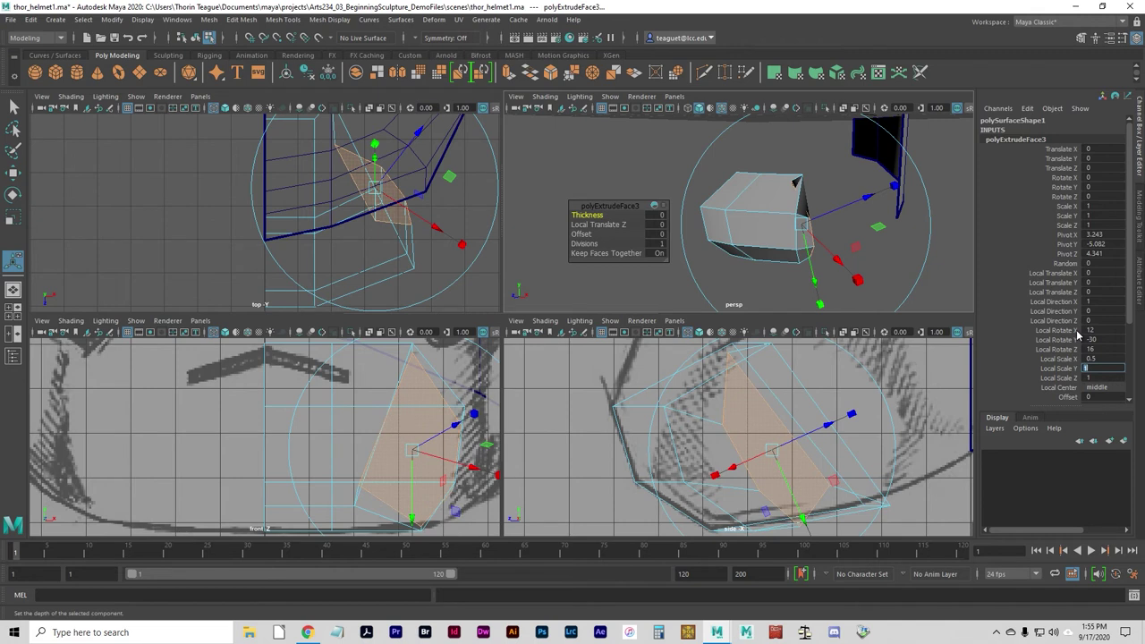
key("Tab")
key("Tab")
key("Escape")
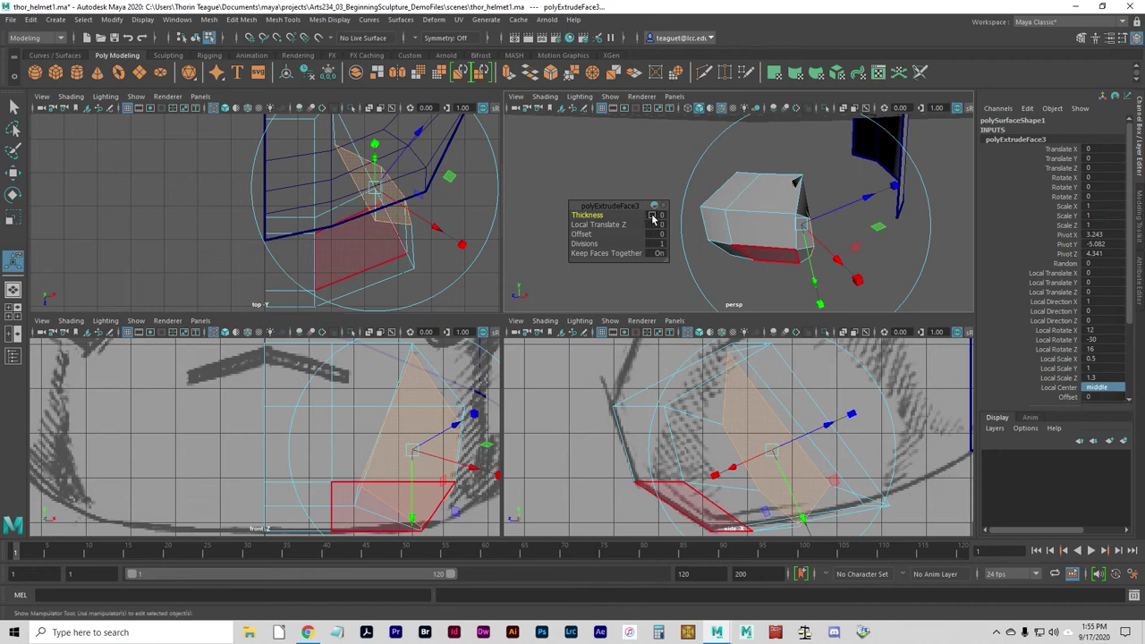
type("3")
key("Return")
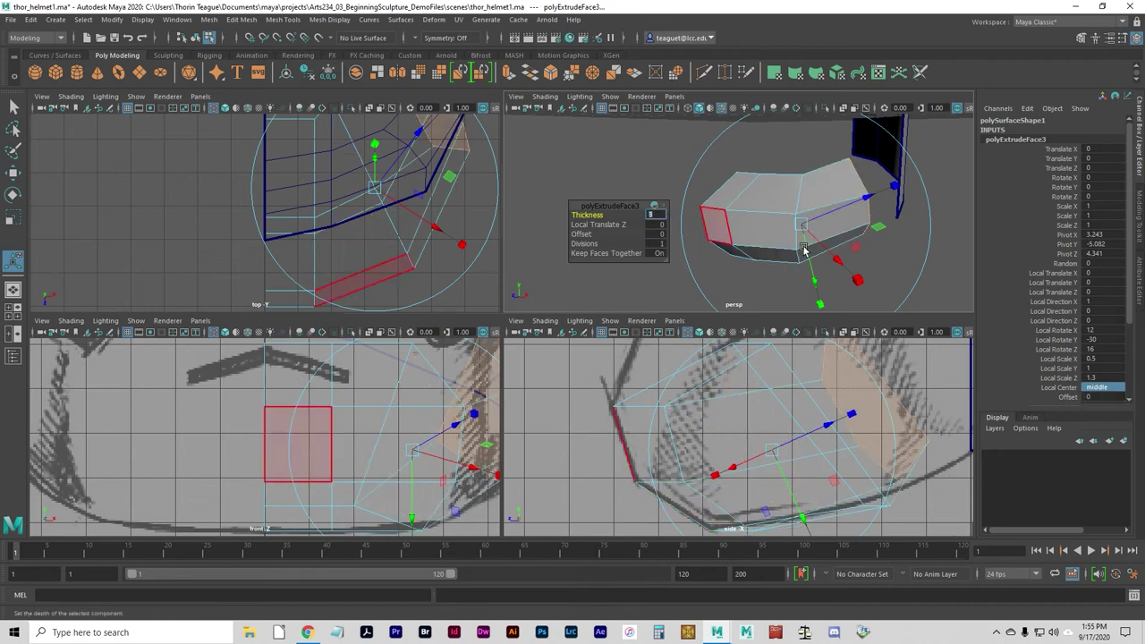
Turn on X-Ray shading in the perspective view and select the inner side face of the chin guard's last extruded section
left_click_drag(934, 252, 850, 275, "alt")
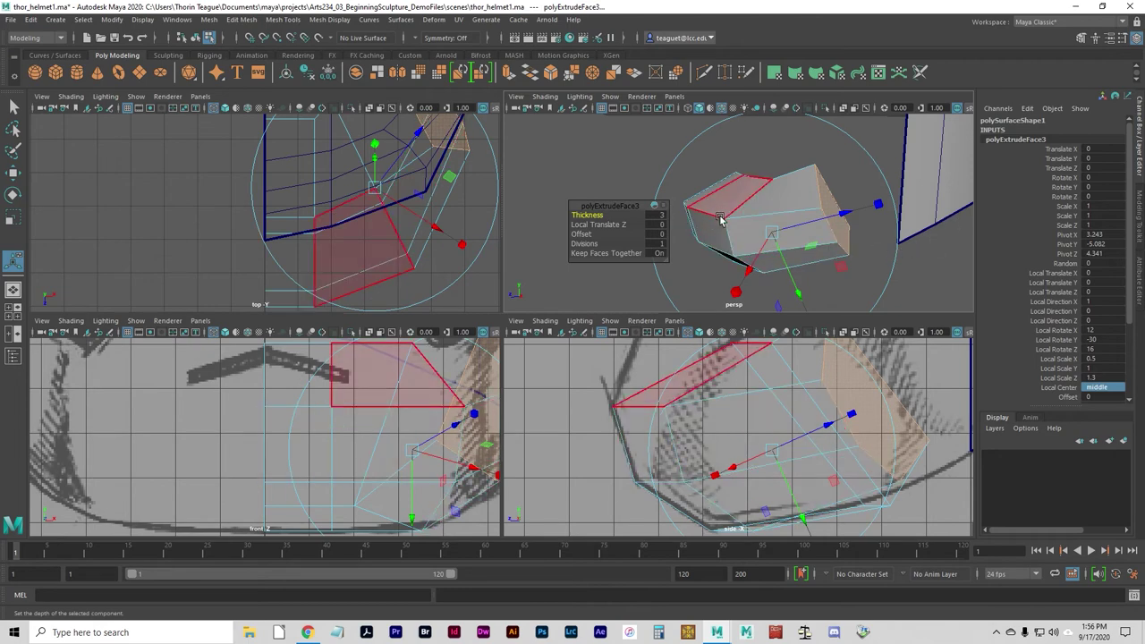
left_click_drag(721, 220, 938, 256, "alt")
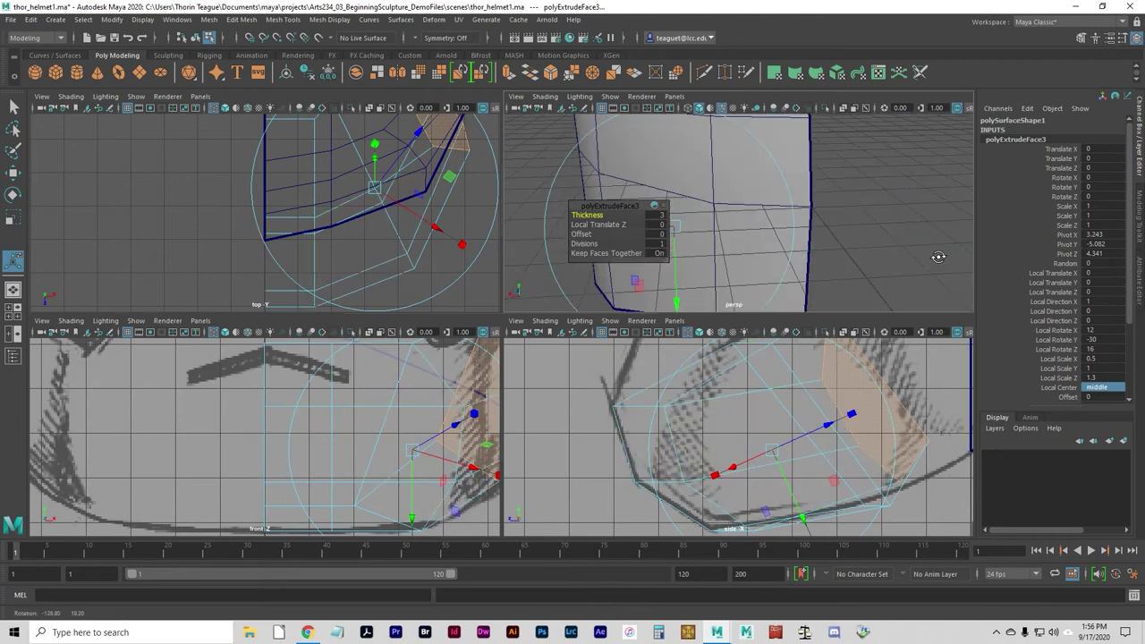
key("f")
middle_click_drag(760, 237, 809, 234, "alt")
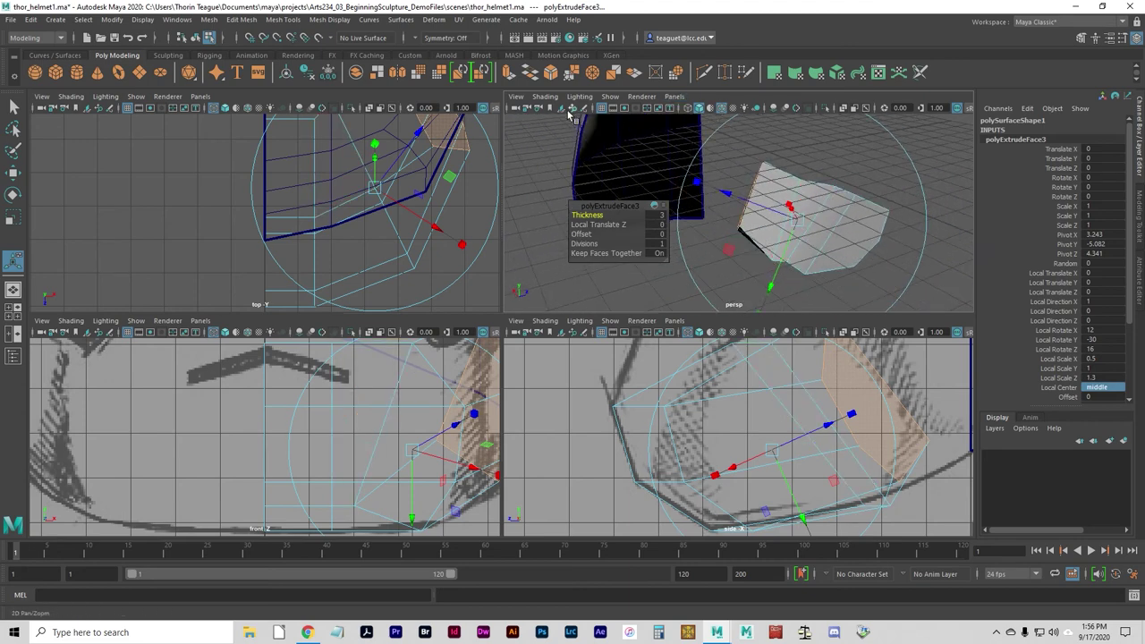
left_click(545, 97)
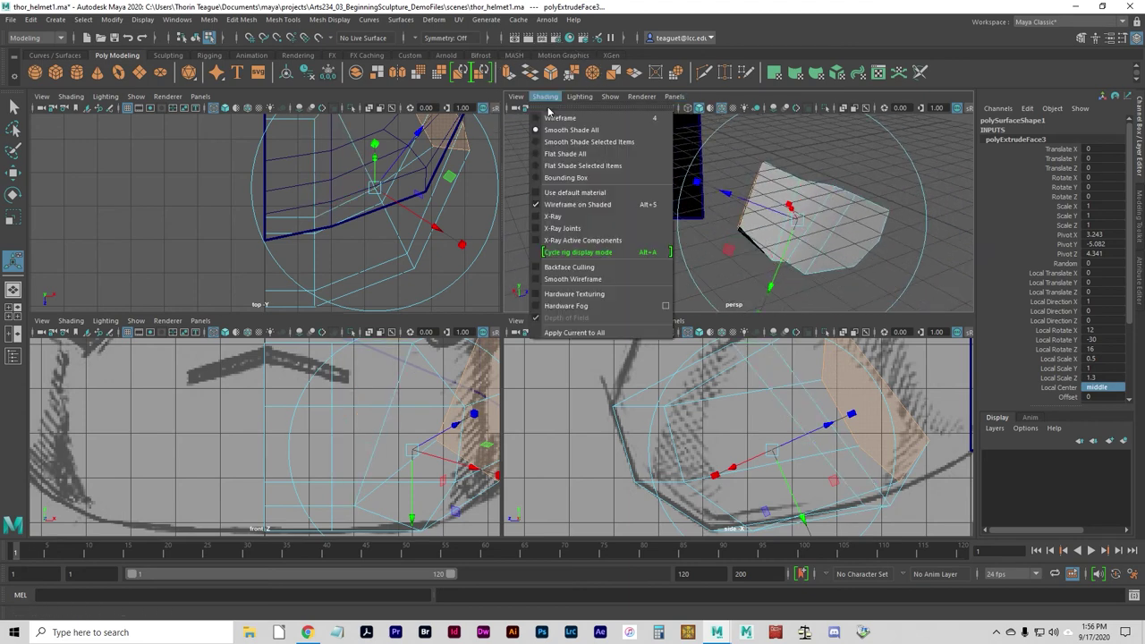
left_click(551, 220)
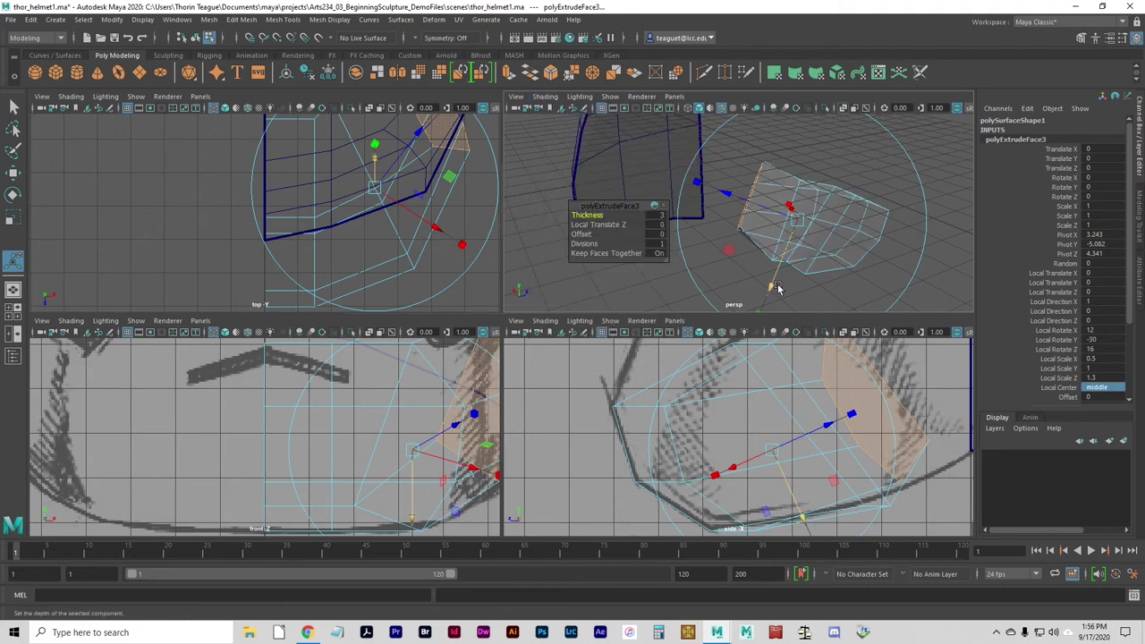
left_click(766, 234)
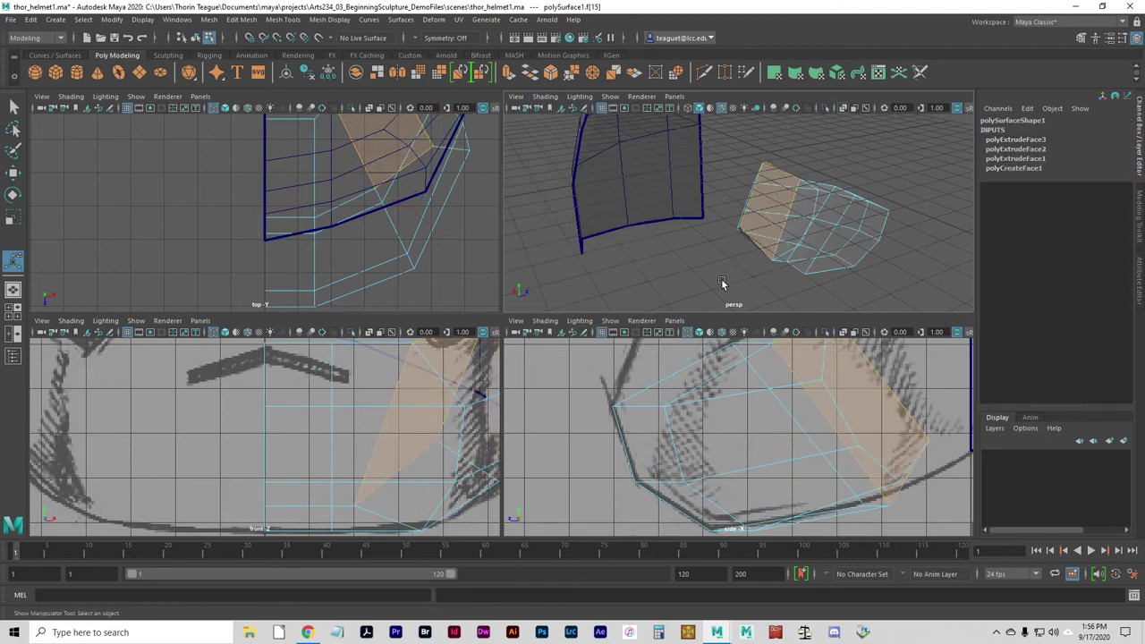
Delete the inner faces of the chin guard's extruded sections on the side facing the jaw
mouse_move(722, 280)
left_mouse_down("alt")
mouse_move(710, 256)
mouse_move(728, 263)
left_mouse_up("alt")
right_click_drag(728, 262, 831, 259, "alt")
left_click_drag(831, 259, 790, 218, "alt")
left_click(703, 265)
left_click(765, 203)
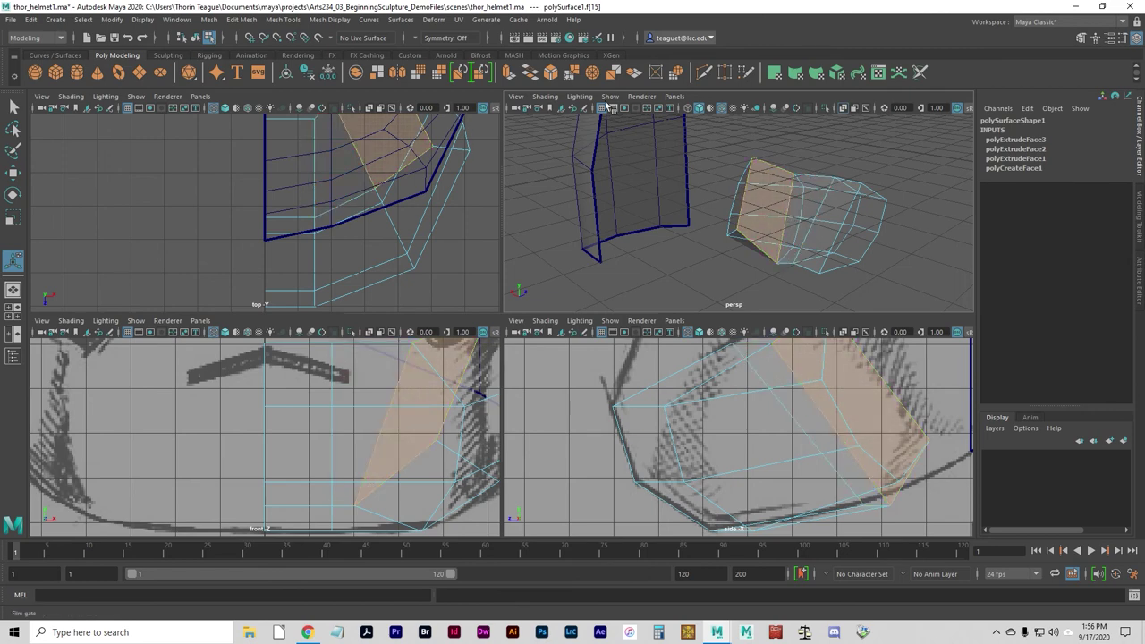
left_click(556, 97)
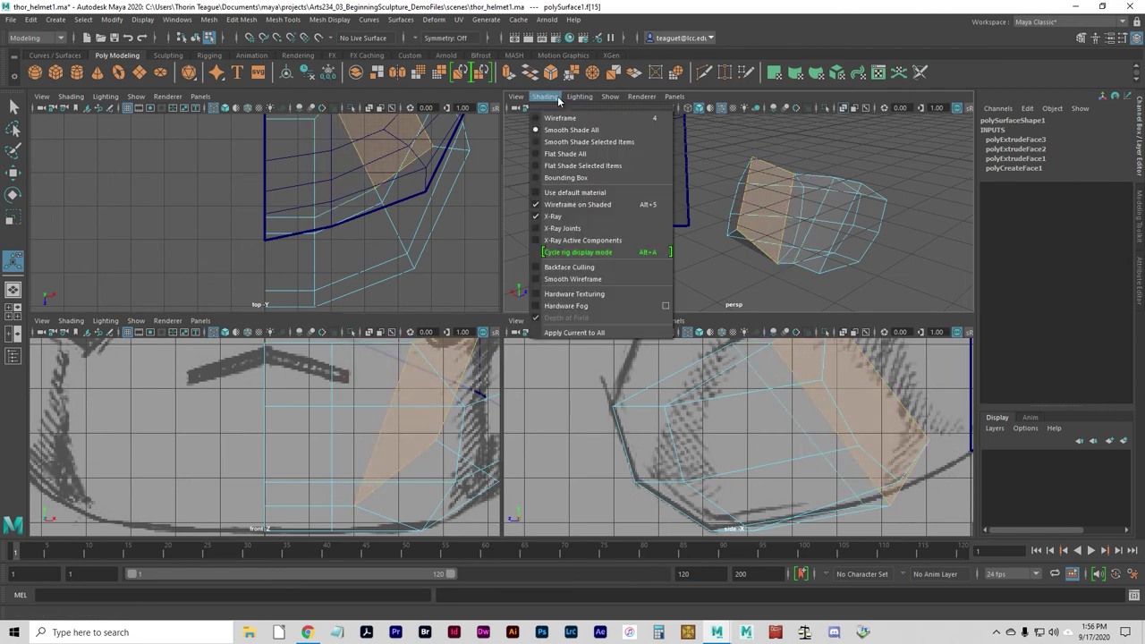
left_click(557, 101)
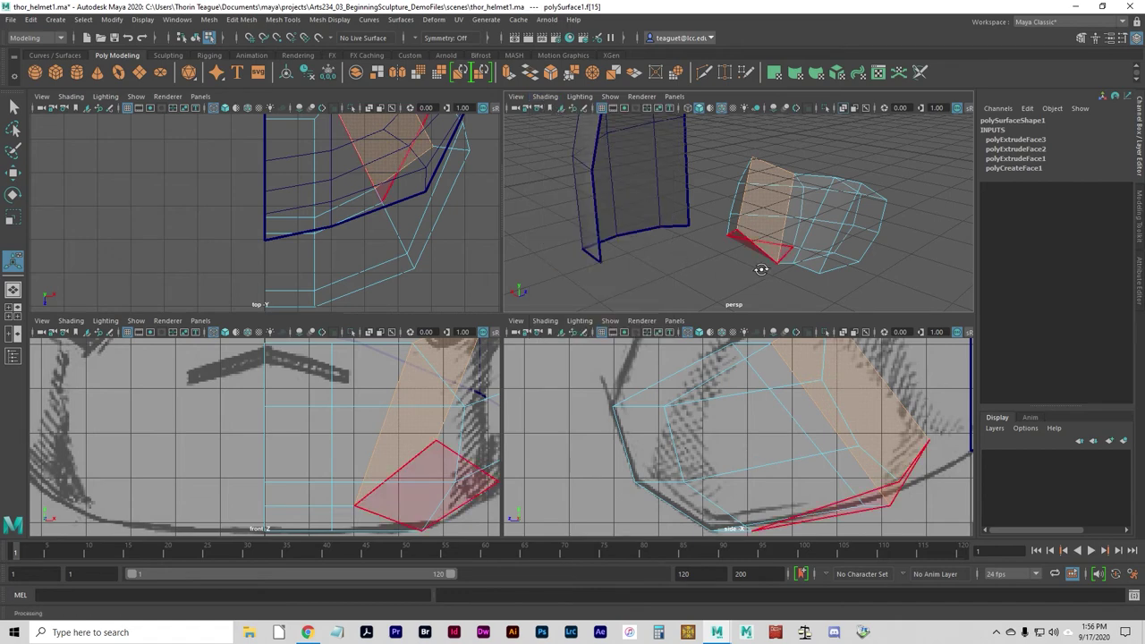
scroll(743, 272, "up", 3)
left_click_drag(742, 271, 680, 263, "alt")
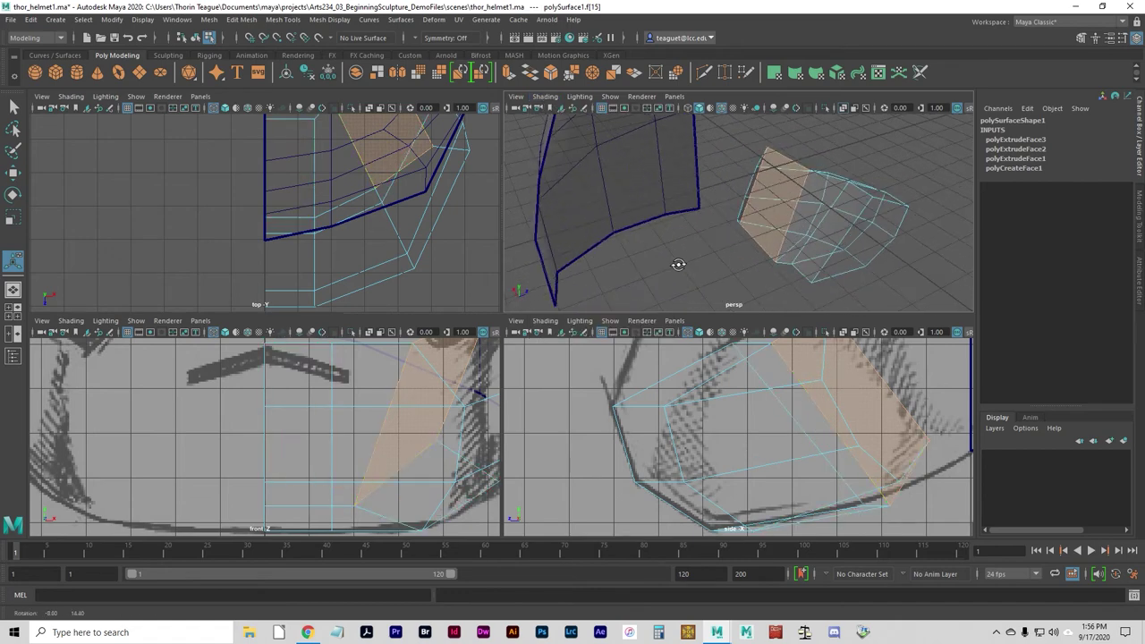
left_click(778, 208)
left_click_drag(774, 207, 717, 263, "alt")
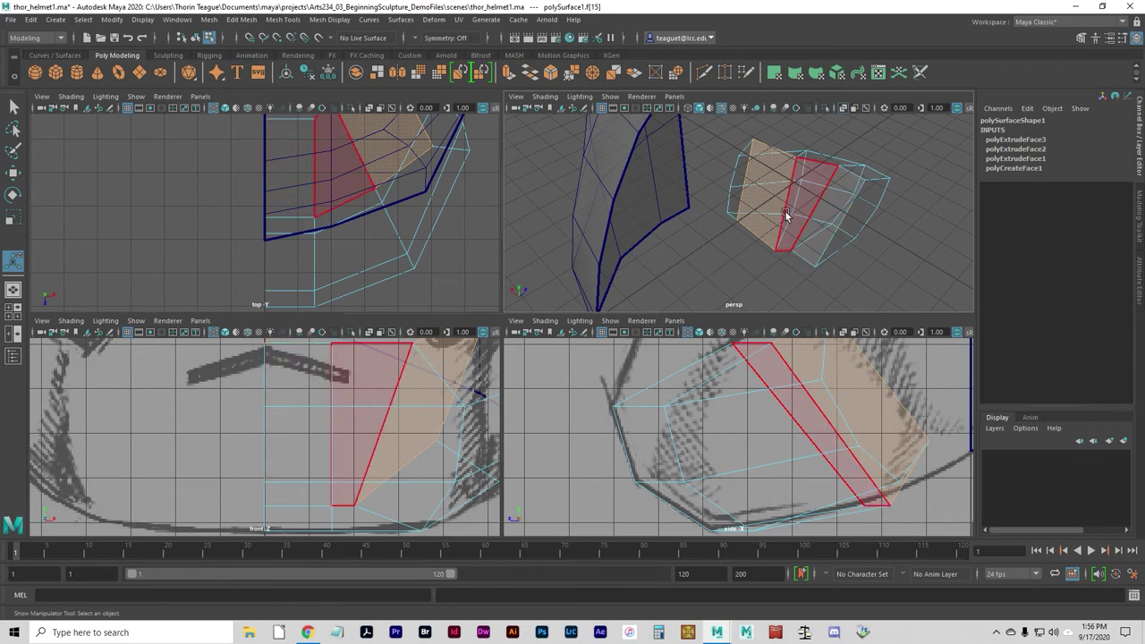
key("Delete")
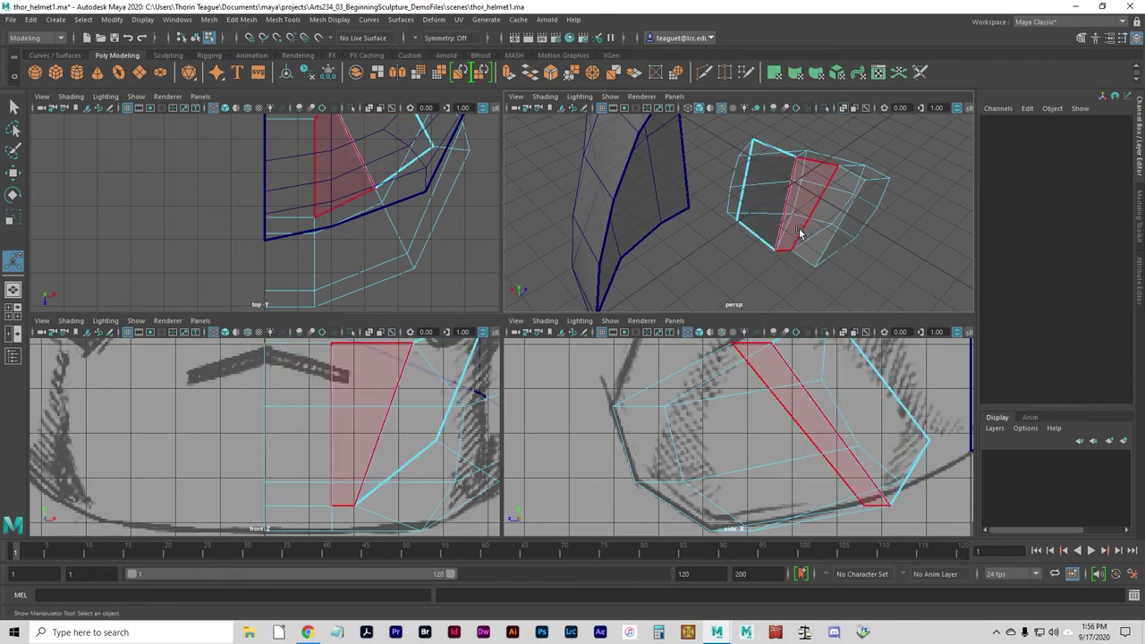
left_click(798, 231)
key("Delete")
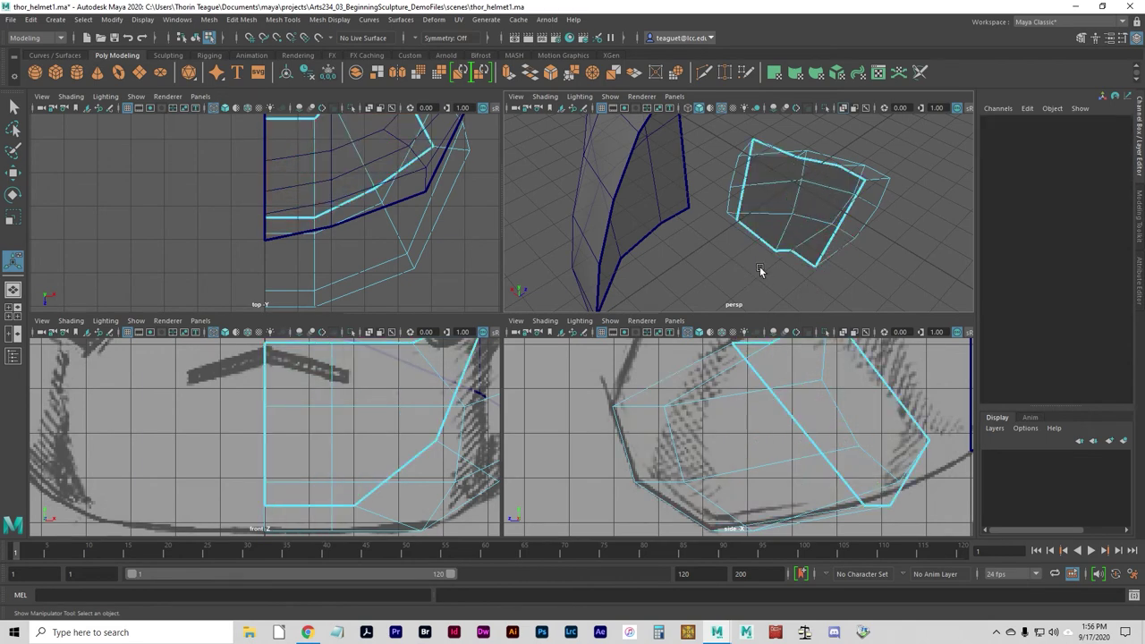
mouse_move(759, 268)
left_mouse_down("alt")
mouse_move(772, 272)
mouse_move(724, 263)
mouse_move(773, 267)
left_mouse_up("alt")
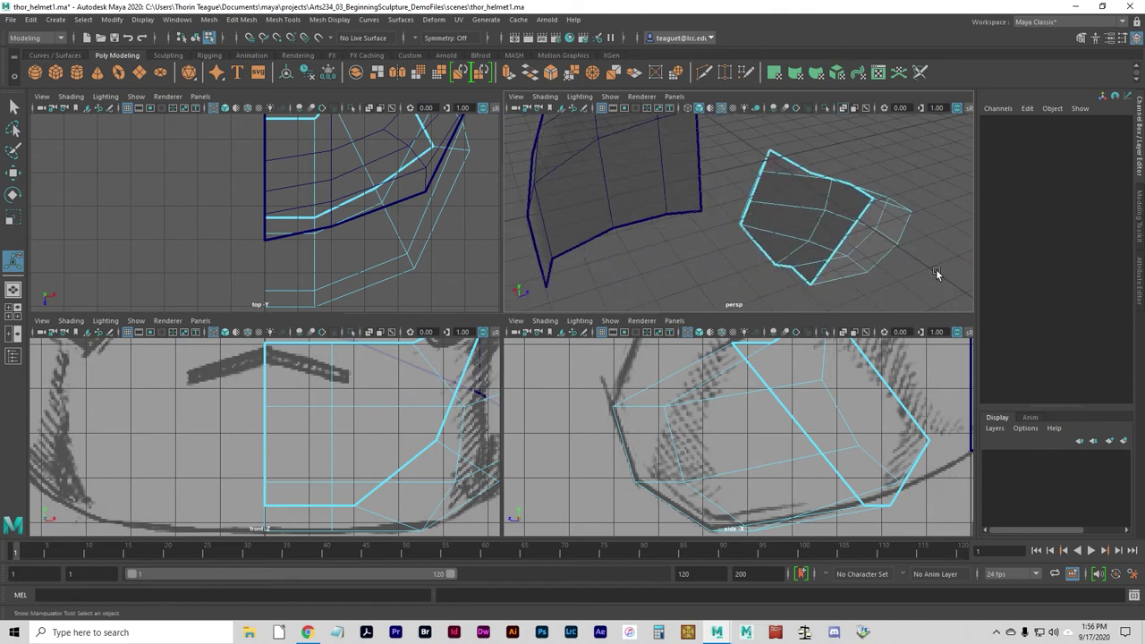
Turn off X-Ray shading in the perspective view
left_click(542, 96)
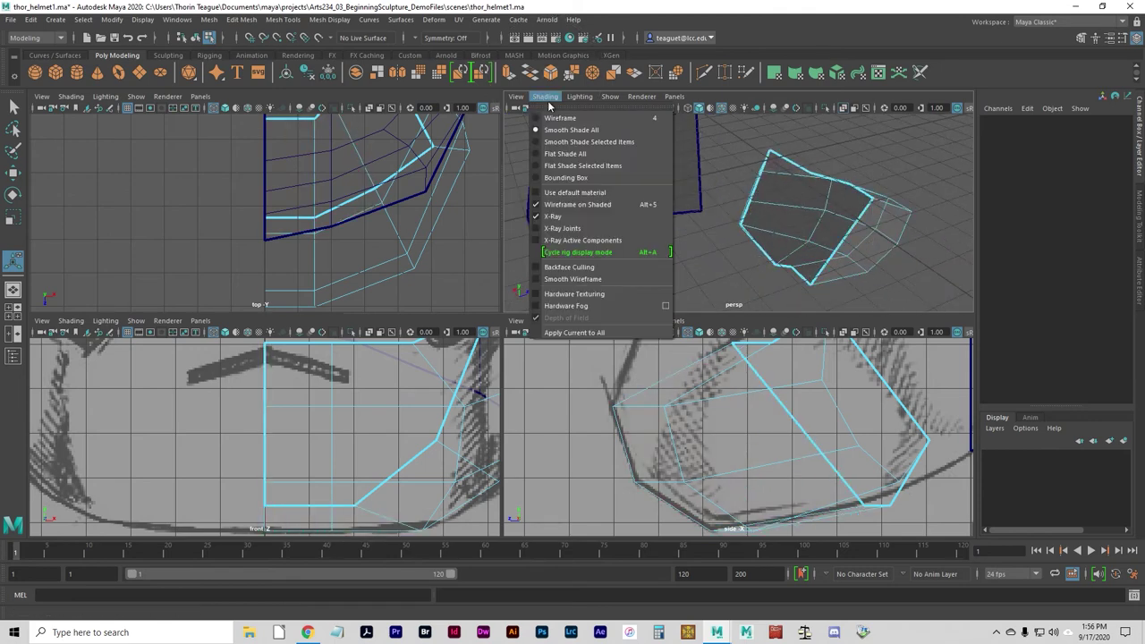
left_click(549, 216)
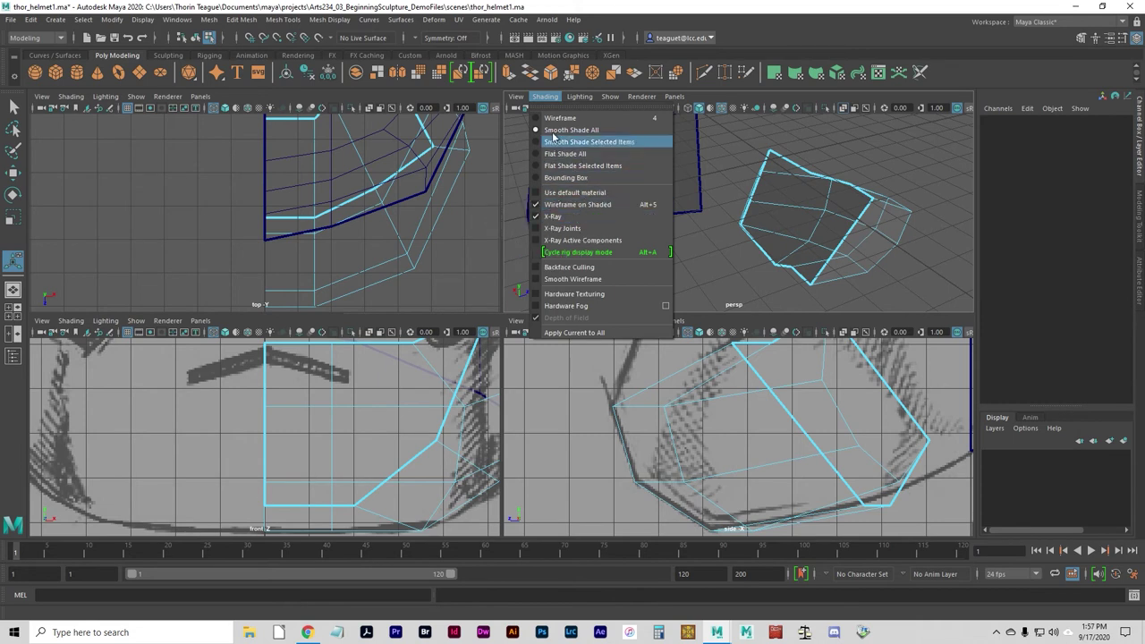
left_click(547, 217)
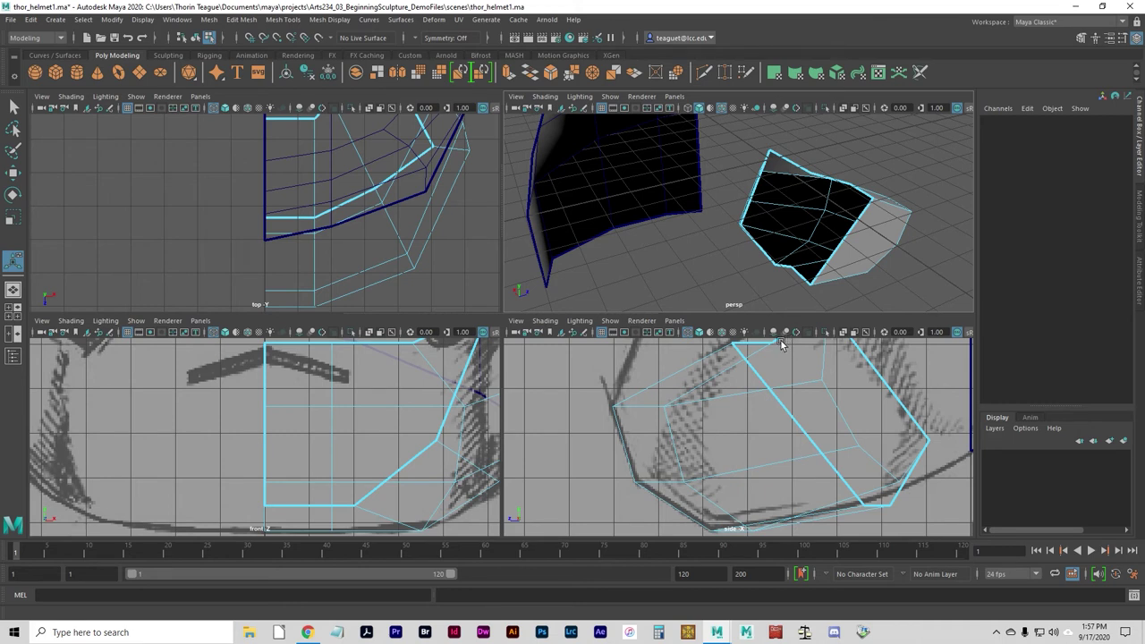
left_click_drag(705, 306, 719, 266, "alt")
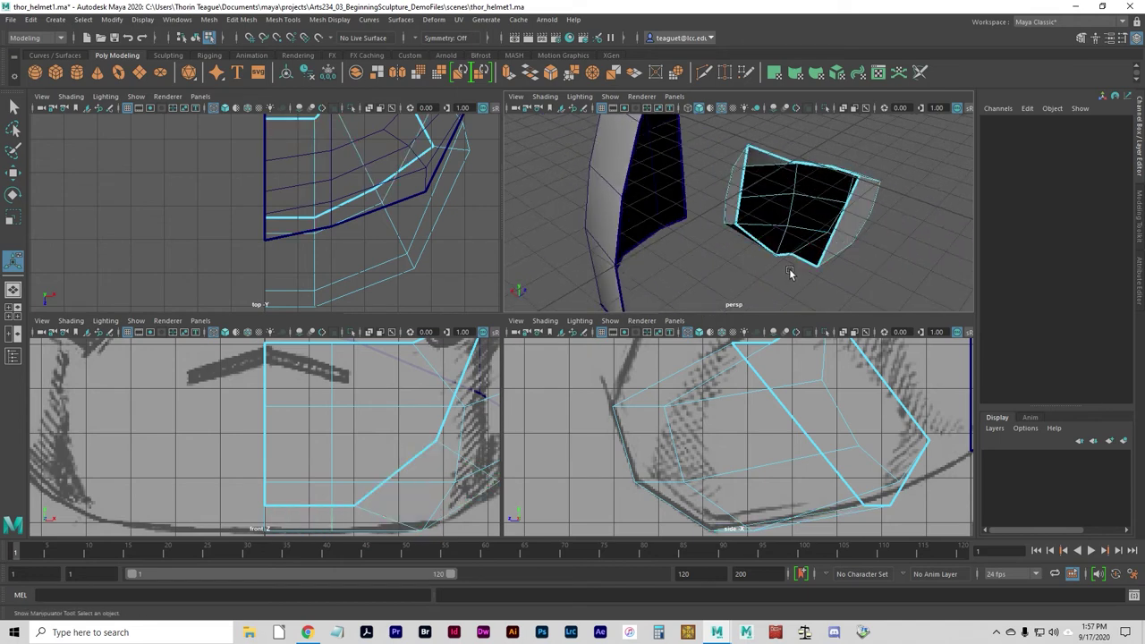
Undo the deletions of the chin guard's inner faces
key("ctrl+z")
key("ctrl+z")
key("ctrl+z")
key("ctrl+z")
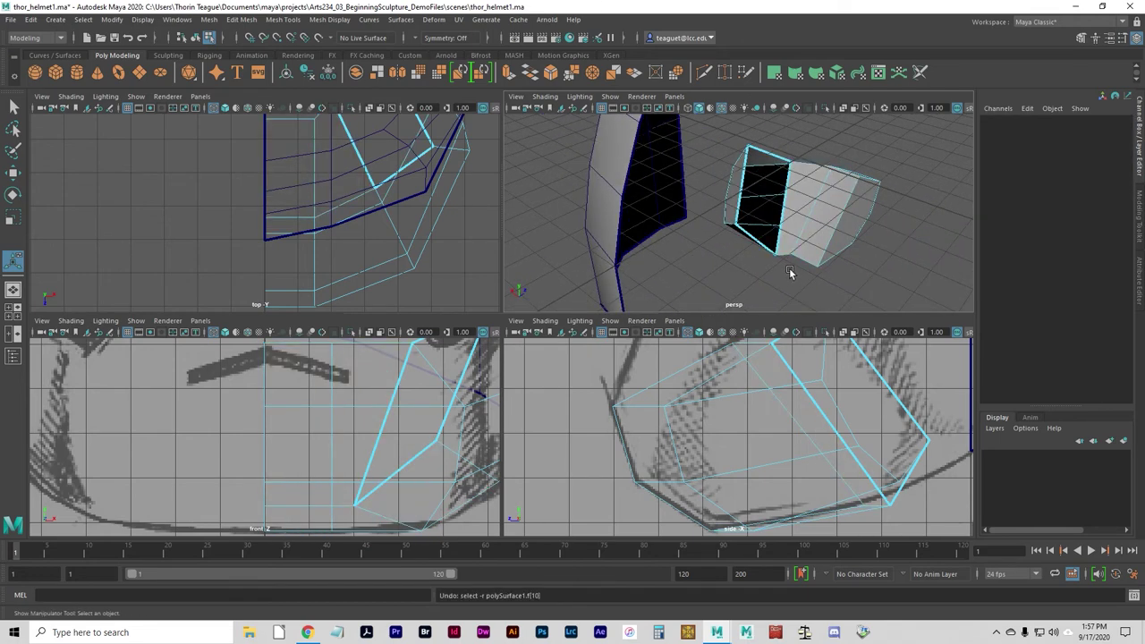
left_click(756, 237)
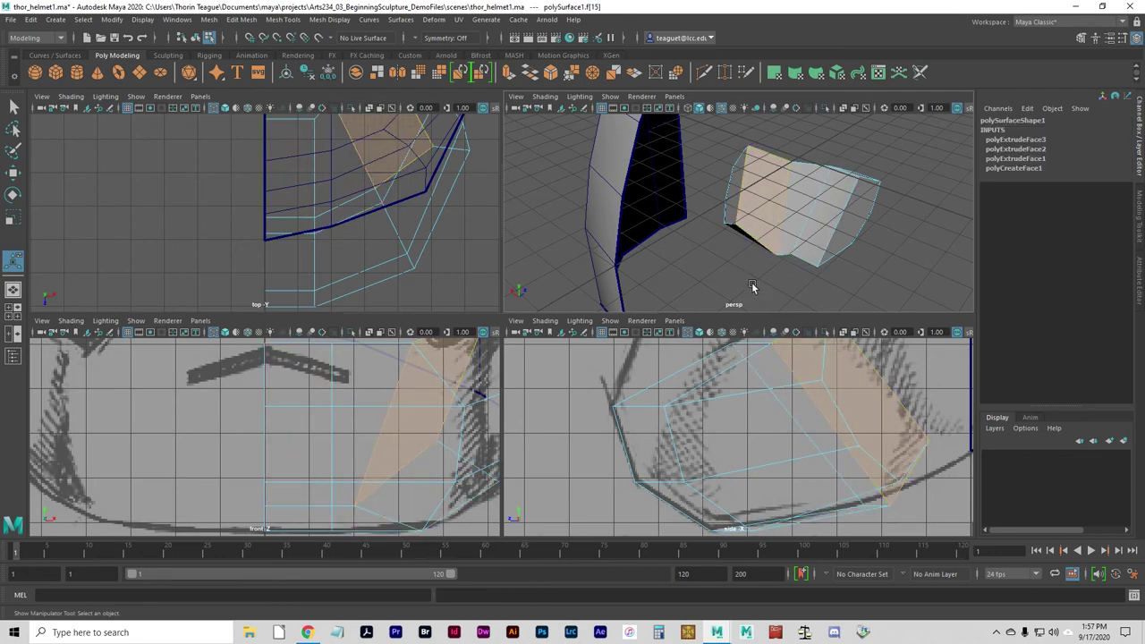
Delete the chin guard's three inner faces, leaving only its outer shell, bottom and end faces
left_click_drag(754, 287, 726, 282, "alt")
left_click(784, 256)
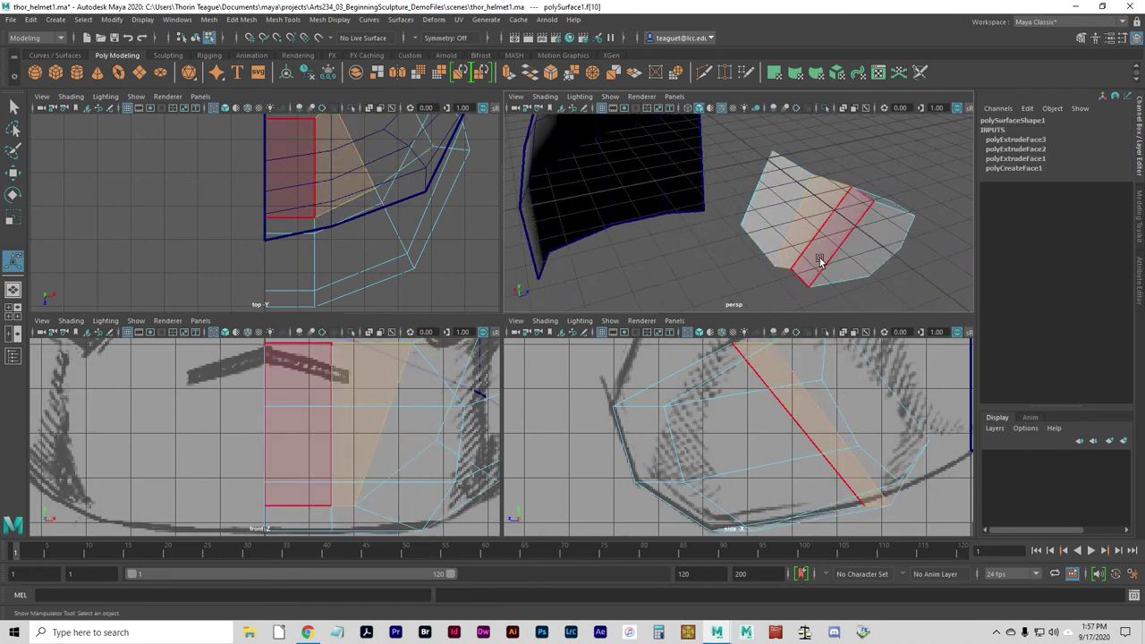
left_click(798, 281)
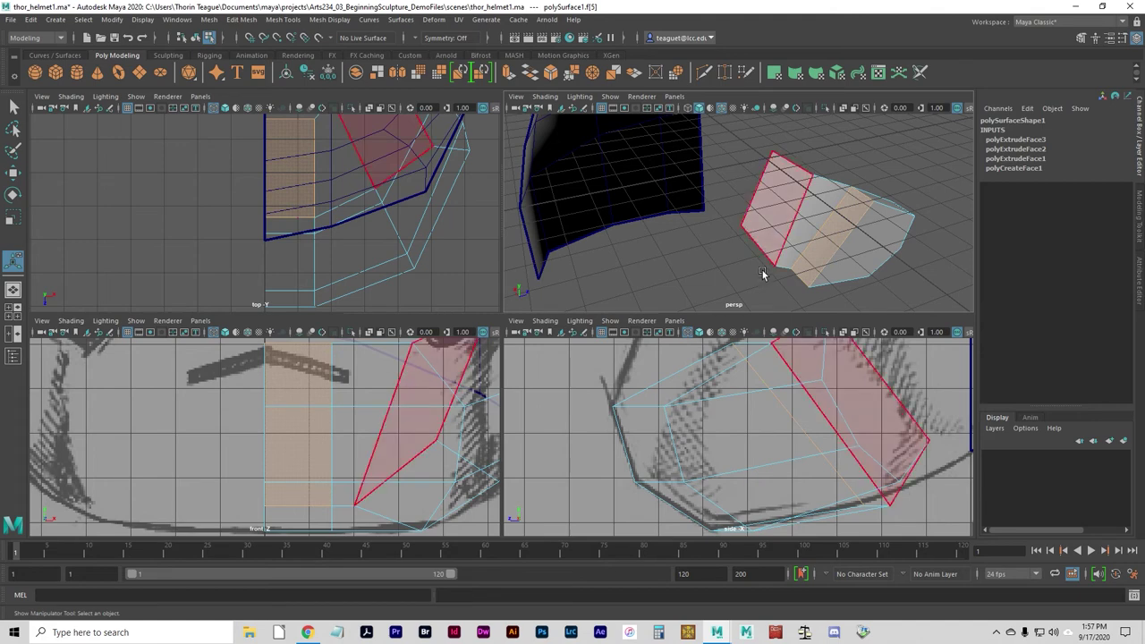
key("Delete")
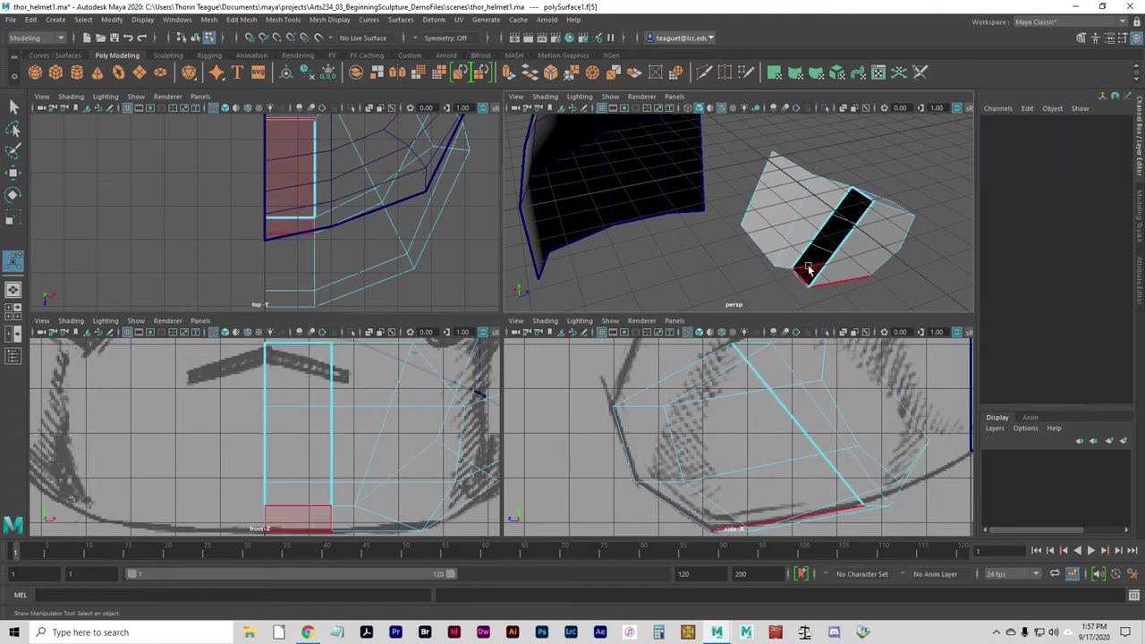
left_click(815, 234)
key("Delete")
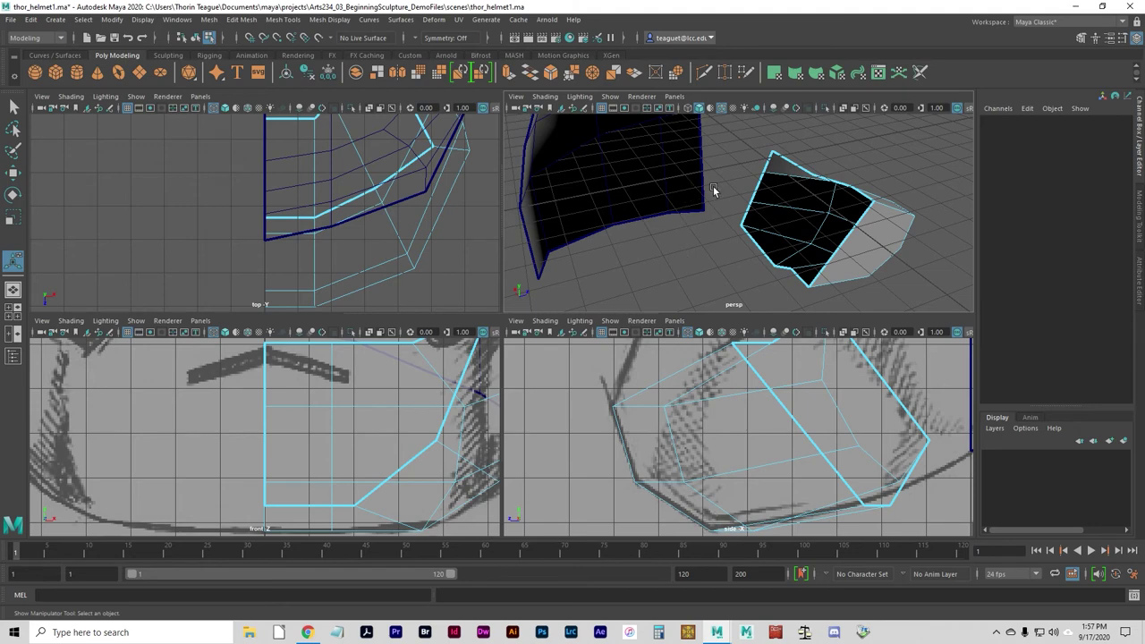
mouse_move(713, 185)
left_mouse_down("alt")
mouse_move(823, 187)
mouse_move(728, 183)
left_mouse_up("alt")
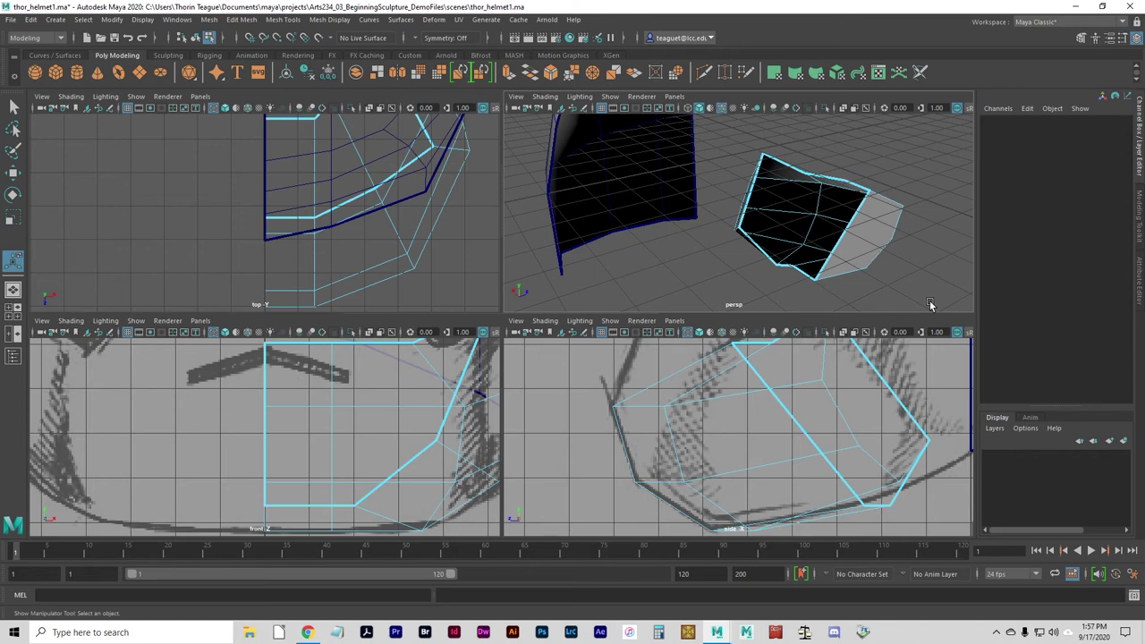
Delete the end face of the chin guard's last extruded section
left_click_drag(660, 241, 805, 214, "alt")
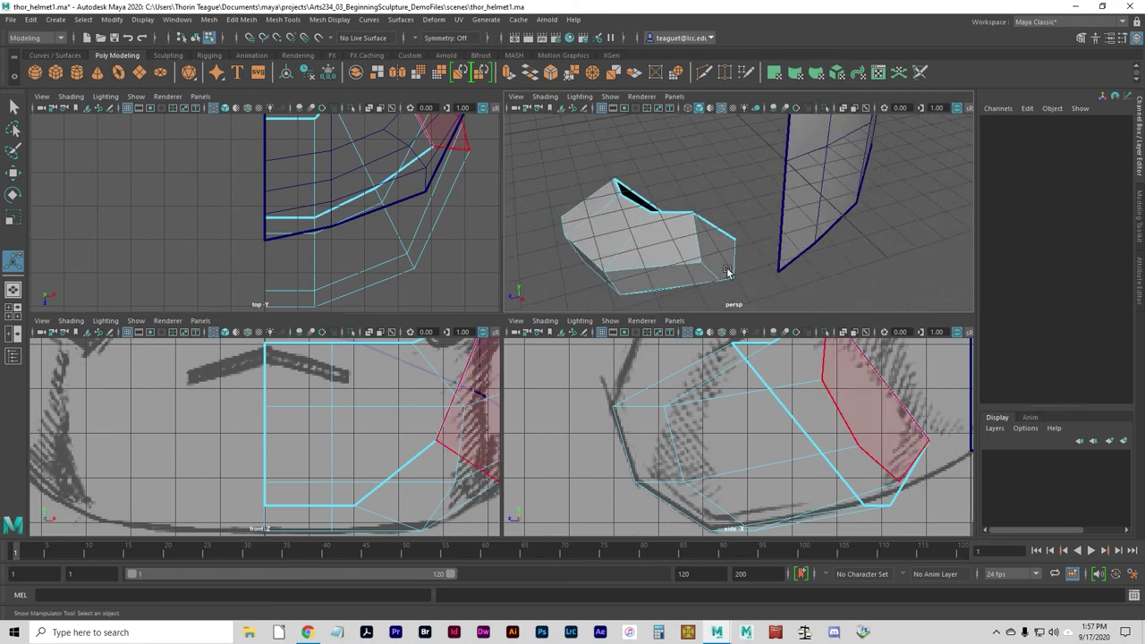
left_click(711, 253)
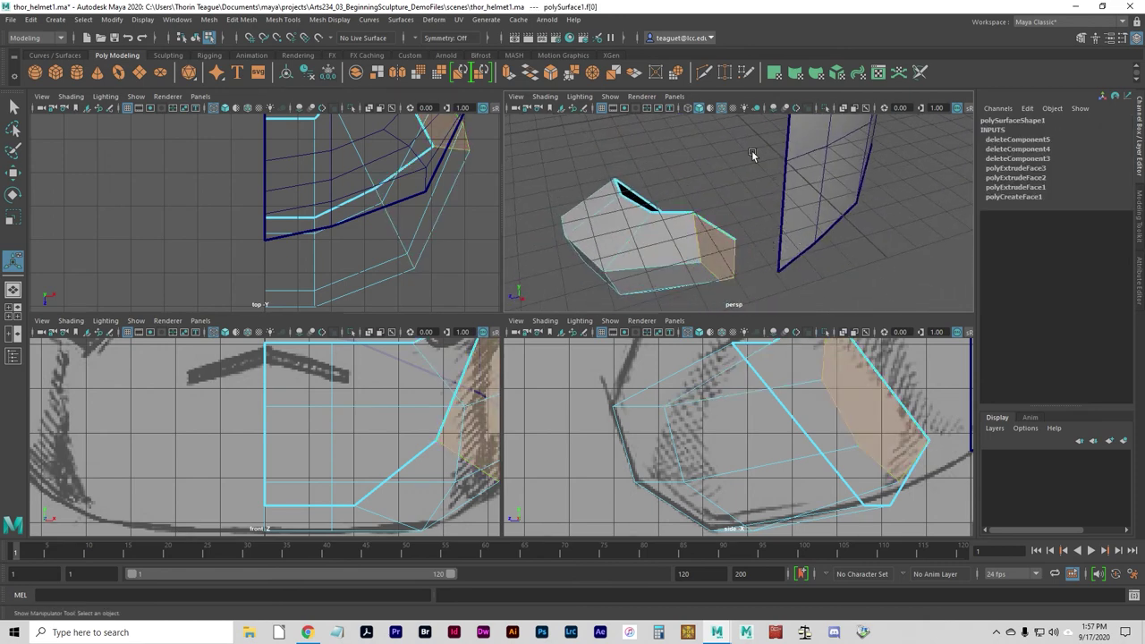
key("Delete")
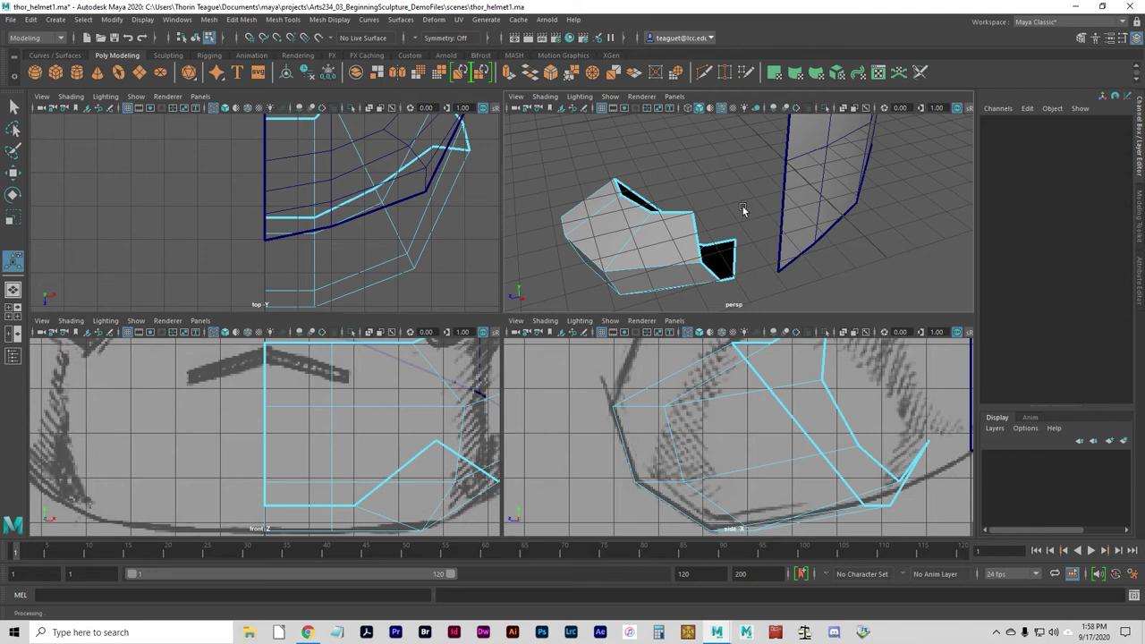
Maximize the perspective view and select the border edges along the helmet's brow, from the front tip to the vertical side edge
left_click_drag(742, 210, 846, 220, "alt")
middle_click_drag(846, 220, 787, 259, "alt")
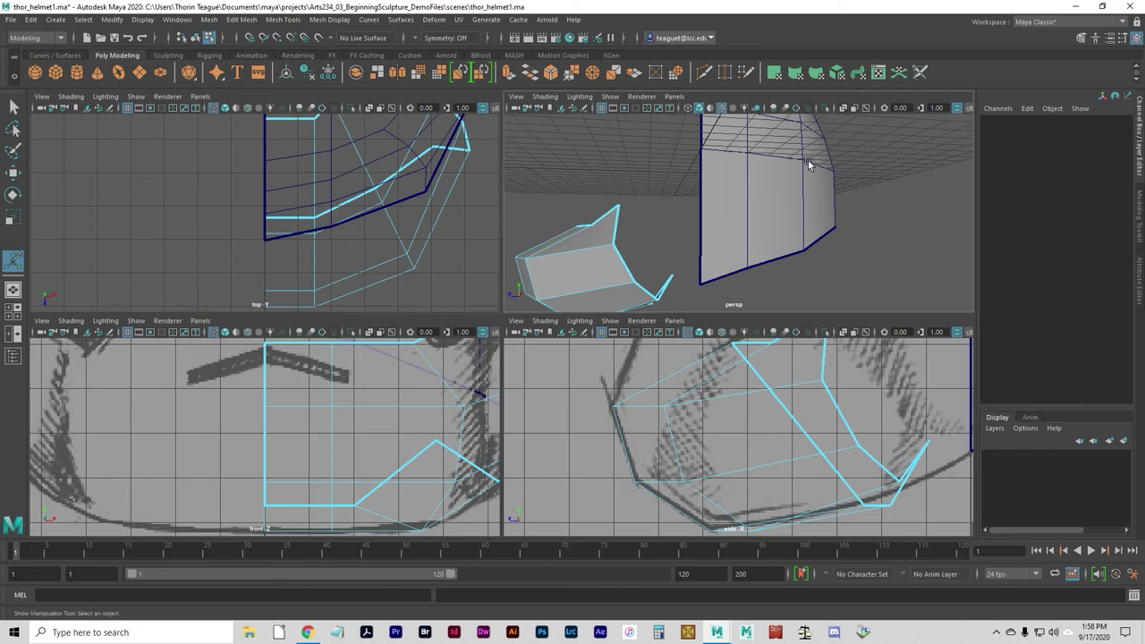
key("space")
left_click_drag(355, 354, 426, 355, "alt")
left_click_drag(599, 347, 552, 354, "alt")
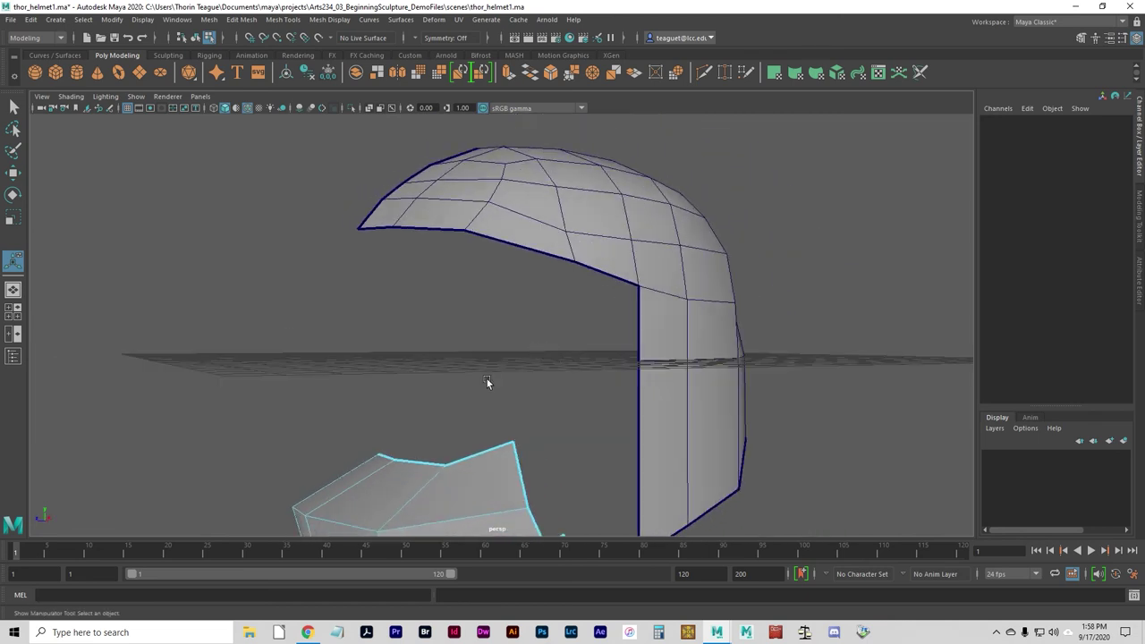
right_click_drag(405, 227, 404, 203)
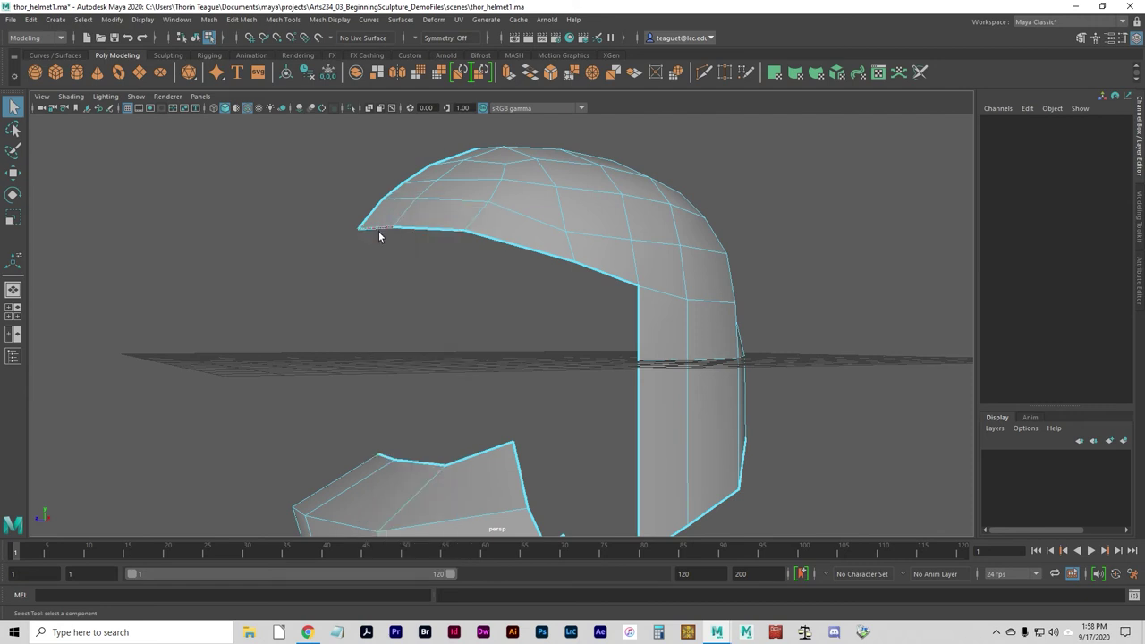
left_click(379, 231)
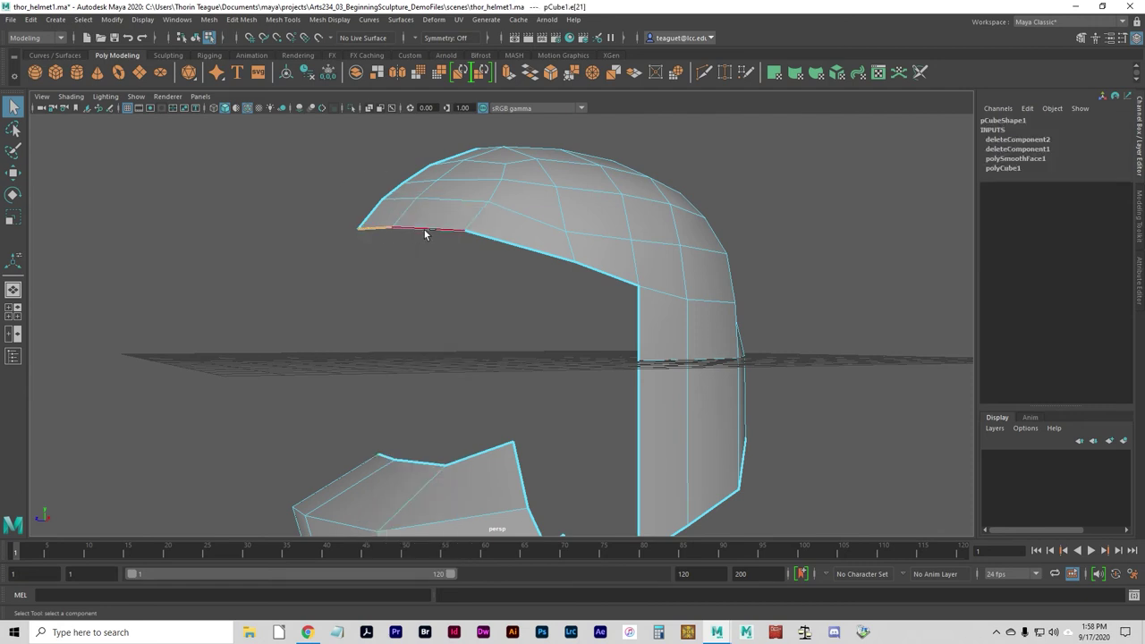
left_click(500, 243, "shift")
left_click(612, 273, "shift")
Extrude the selected brow edges and try moving them inward to a Local Translate Z of about -0.546
key("ctrl+e")
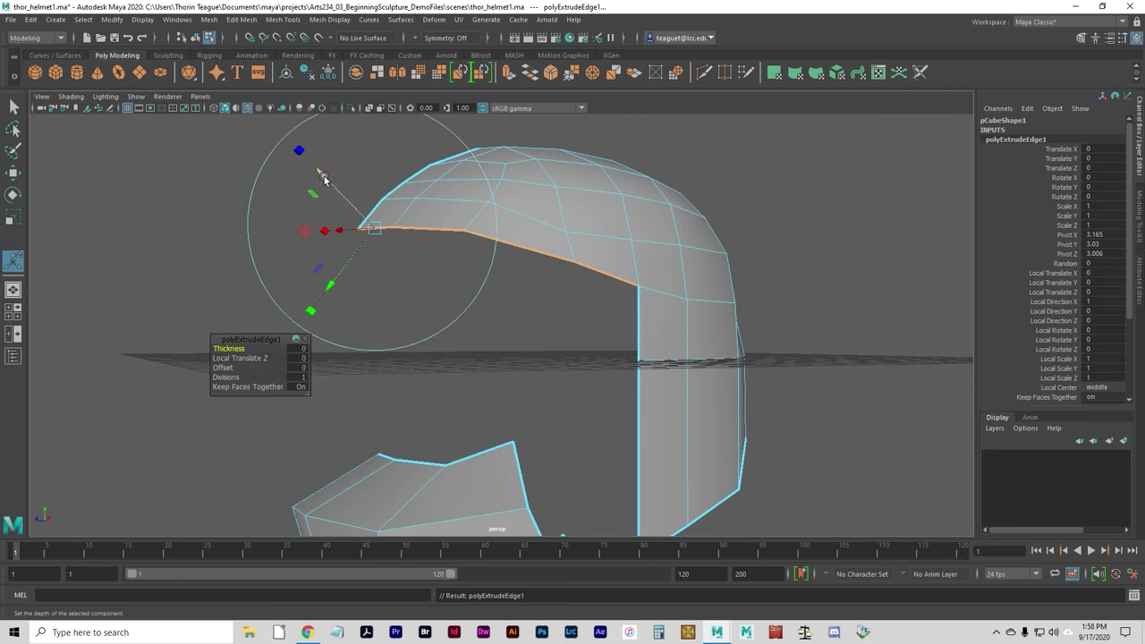
left_click_drag(322, 176, 336, 191)
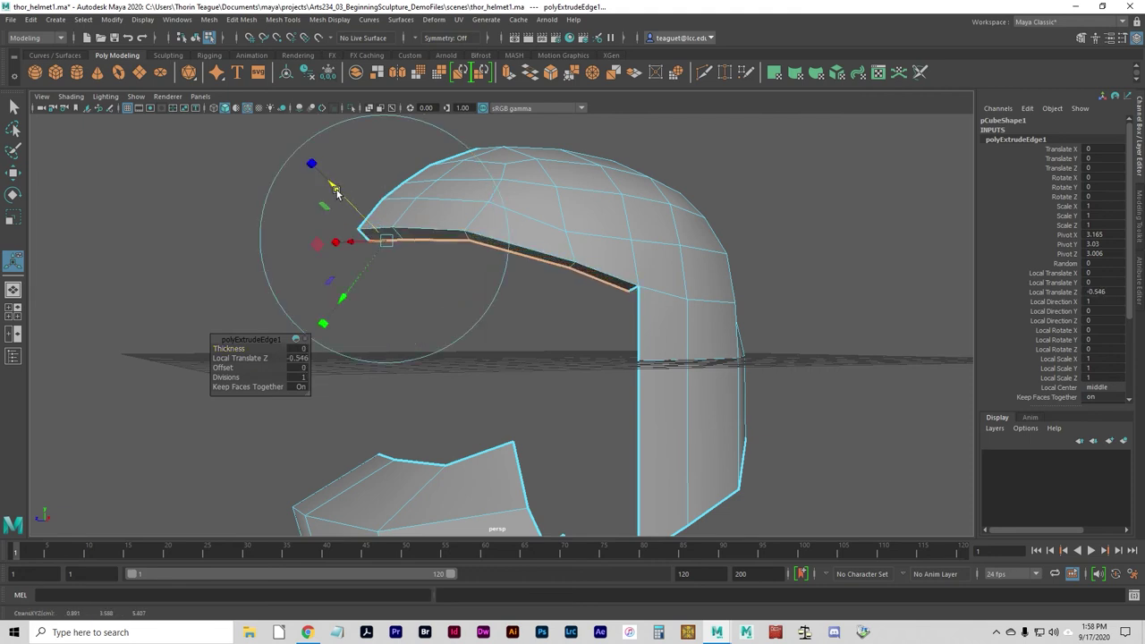
key("ctrl+z")
Set the brow edge extrusion's thickness to -1 and inspect the new inner rim from several angles
left_click(297, 348)
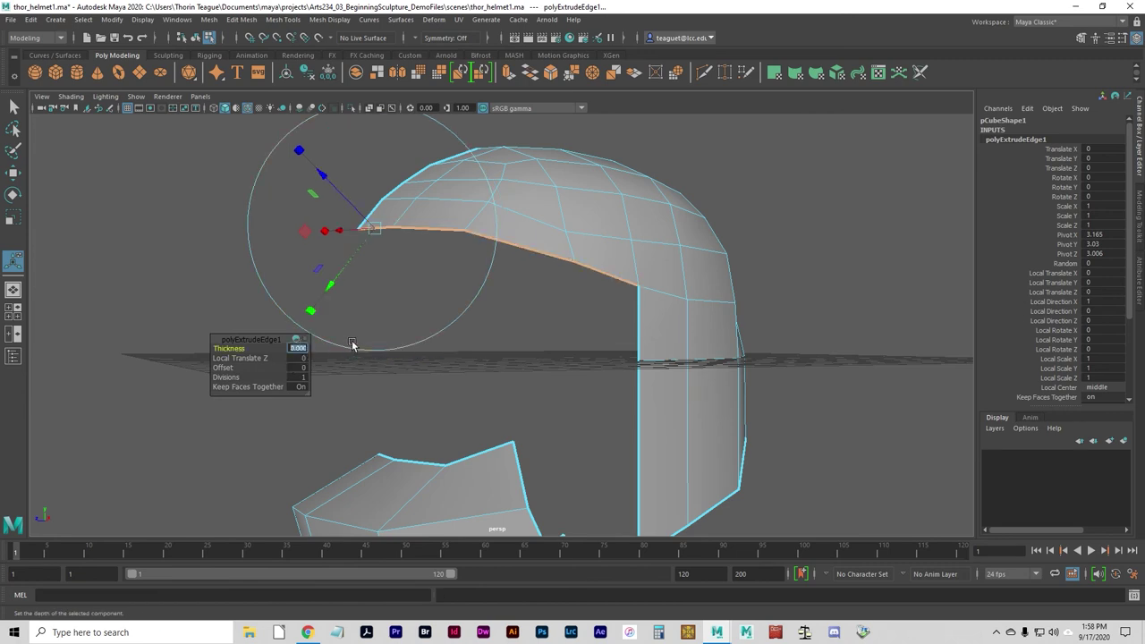
type("4")
key("Return")
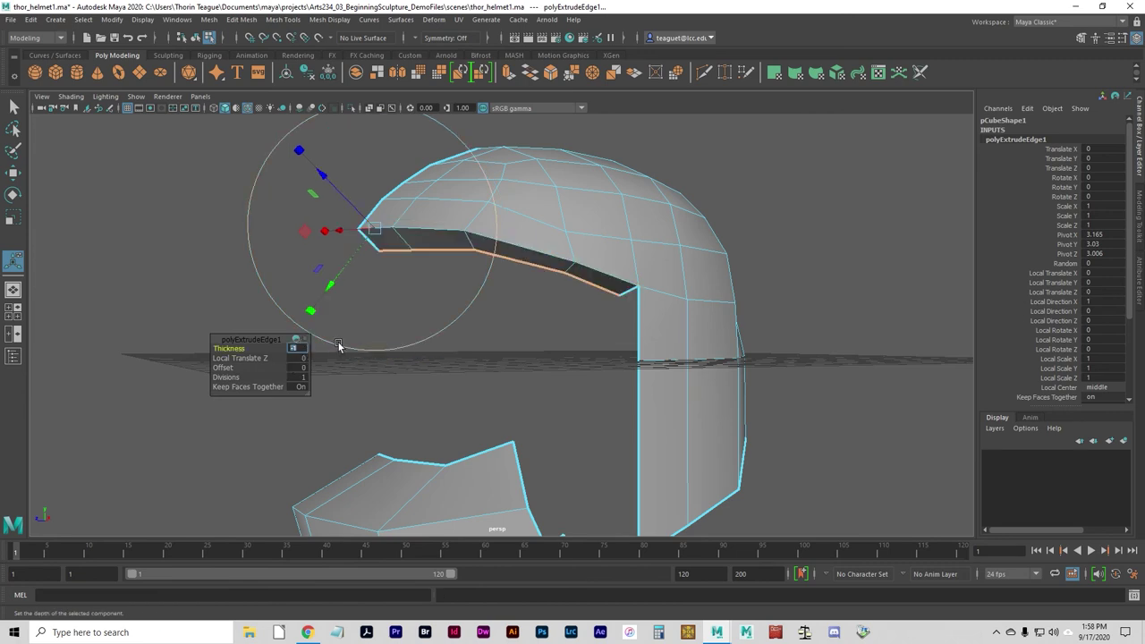
left_click_drag(546, 353, 527, 316, "alt")
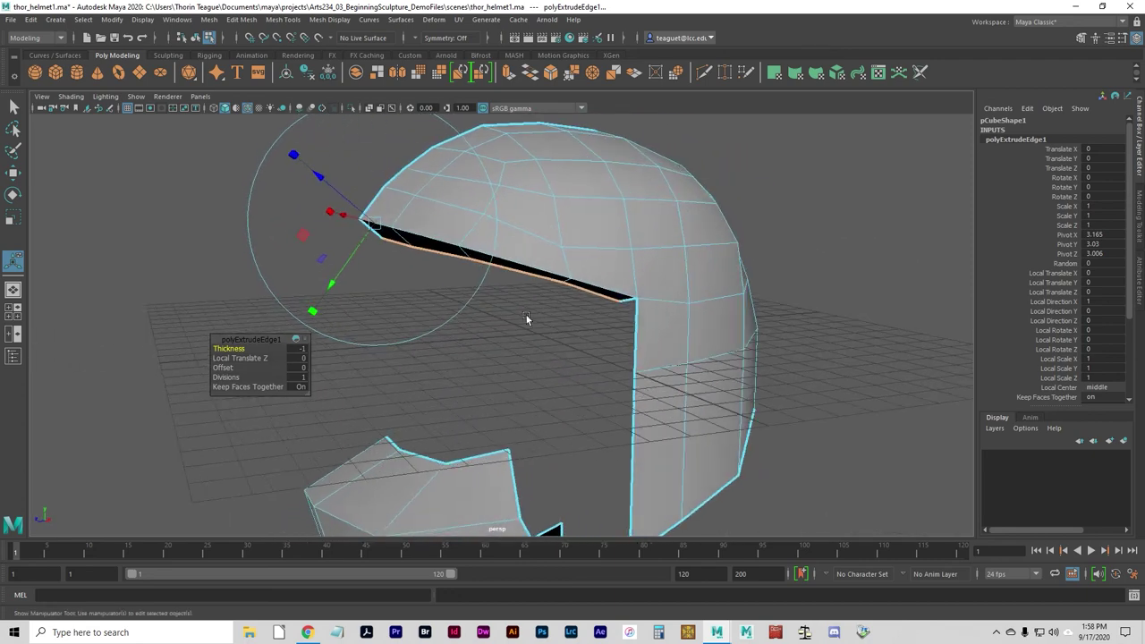
left_click_drag(452, 276, 501, 355, "alt")
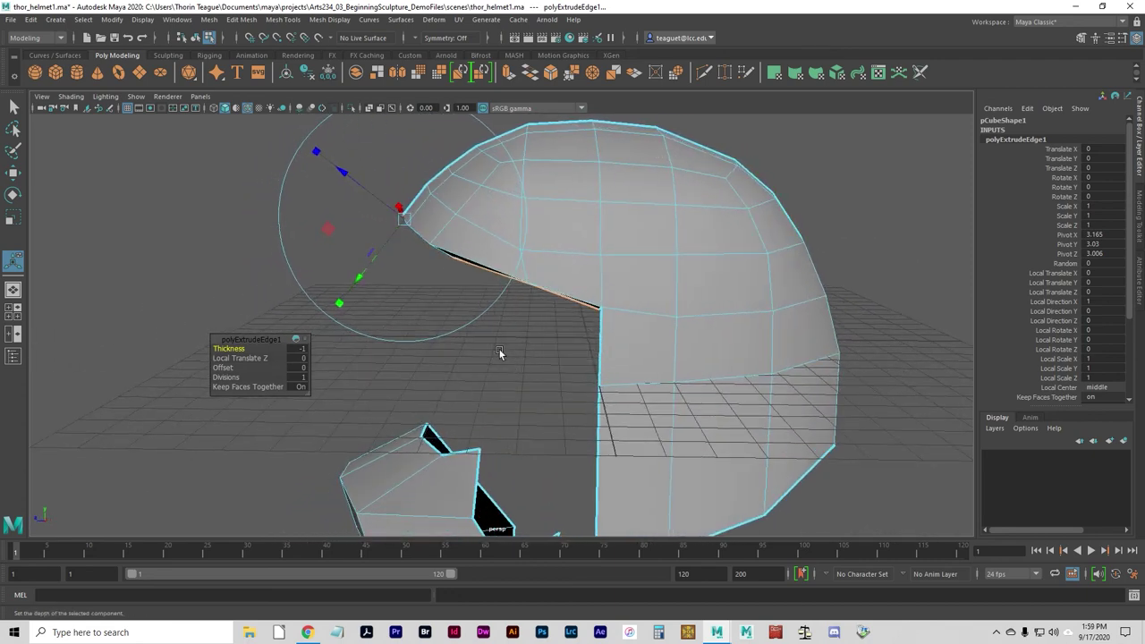
left_click_drag(423, 248, 475, 235, "alt")
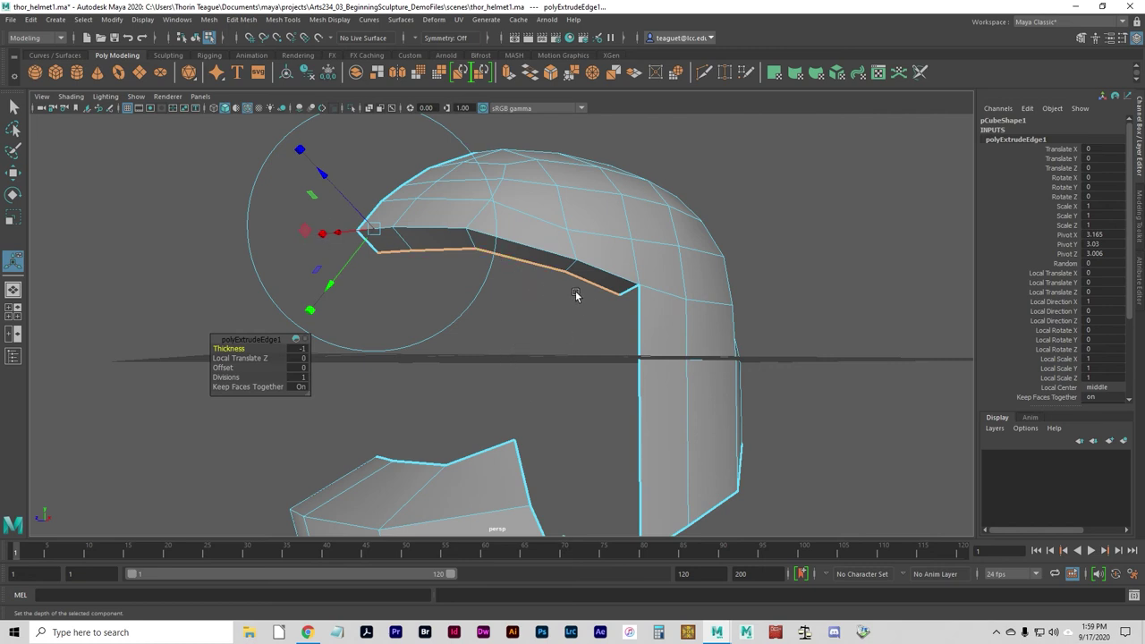
Undo the brow edge extrusion and try adding the vertical side edge below it to the selection
key("ctrl+z")
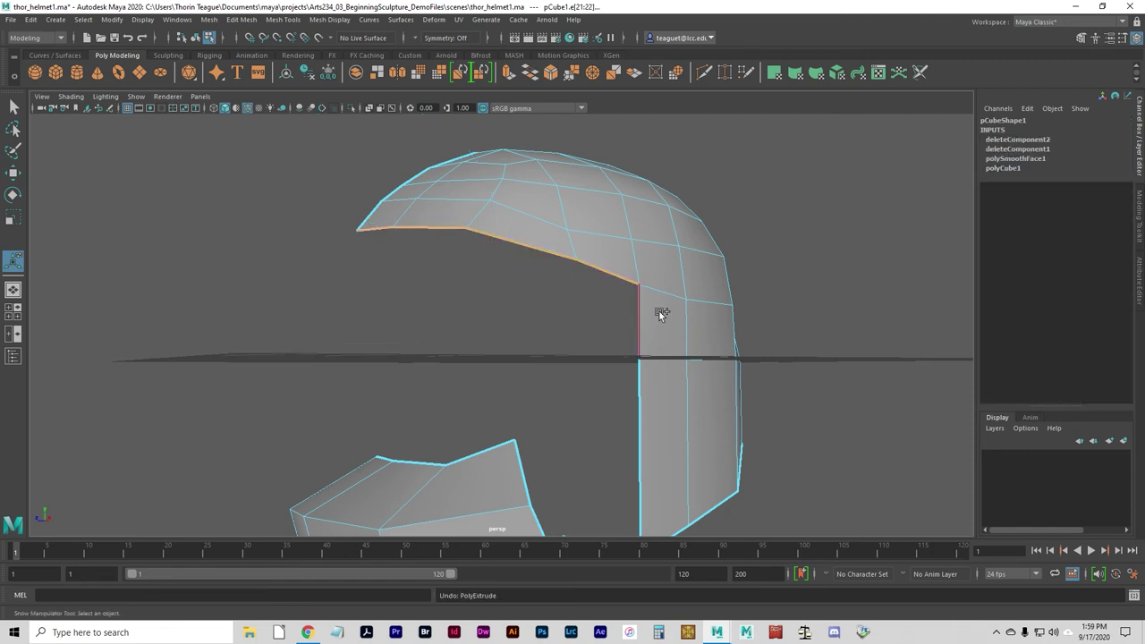
left_click(638, 331)
left_click(639, 331)
key("ctrl+z")
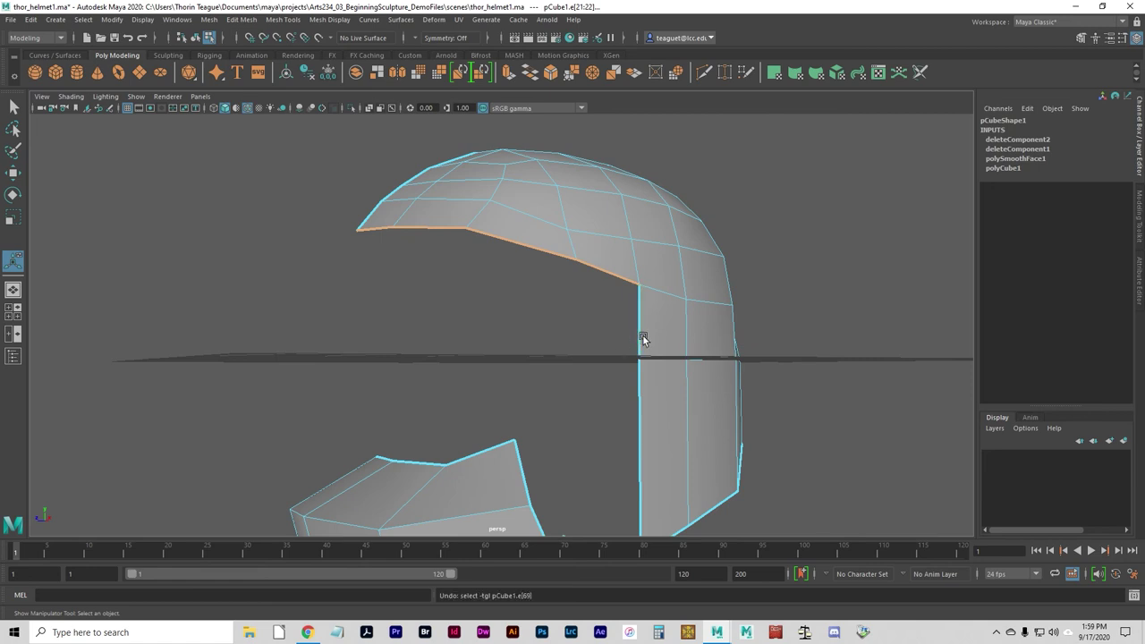
Extrude the brow edges together with the vertical side edge just below them, with a thickness of -1
key("shift+z")
left_click(640, 331, "shift")
key("ctrl+e")
left_click(297, 349)
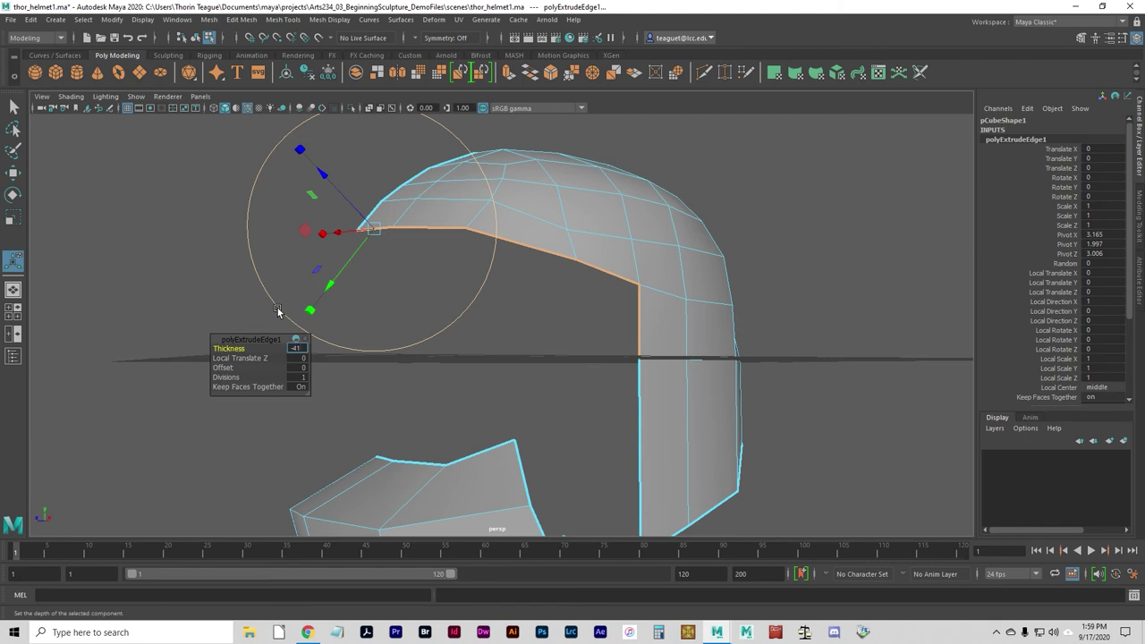
type("-1")
key("Return")
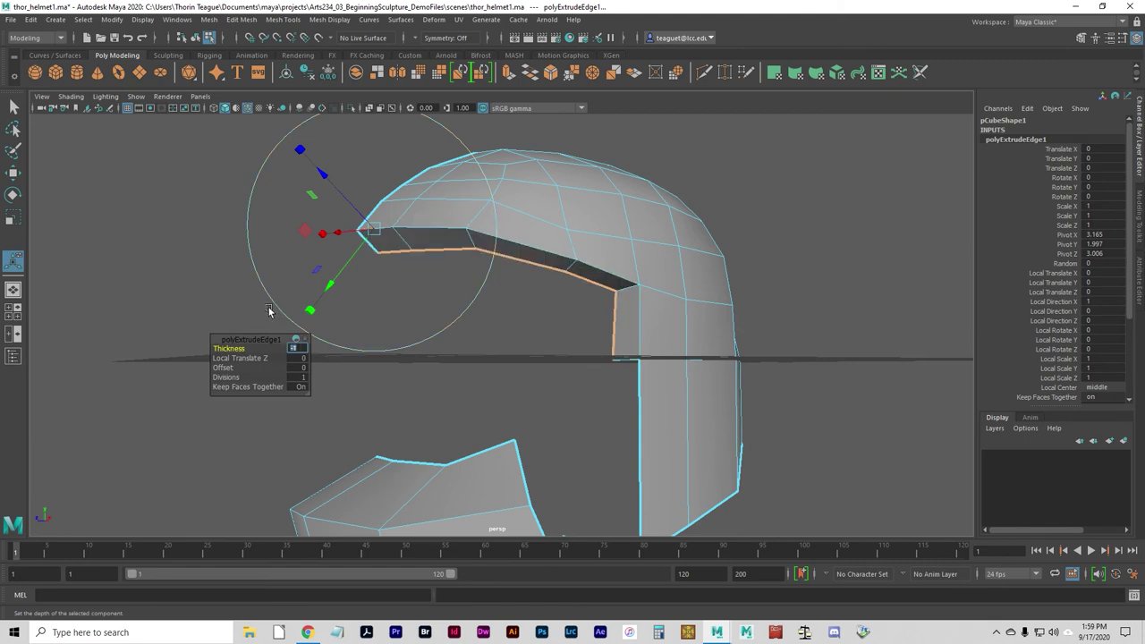
left_click(475, 366)
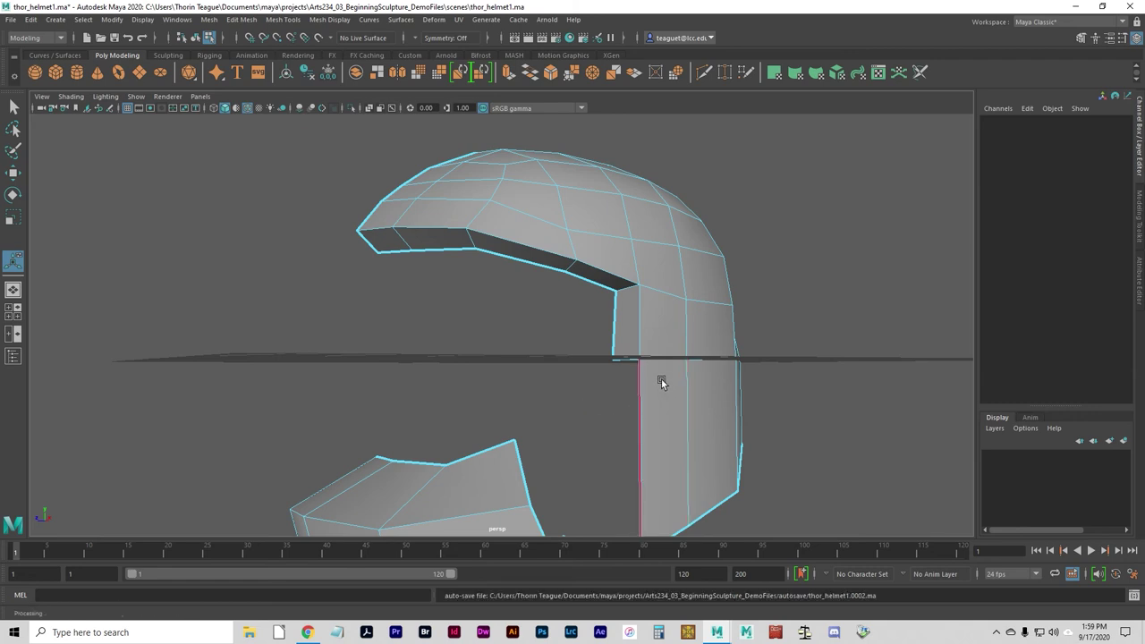
Switch the half-helmet to vertex editing and activate the Move tool in the four-view layout, keeping its current settings
key("F8")
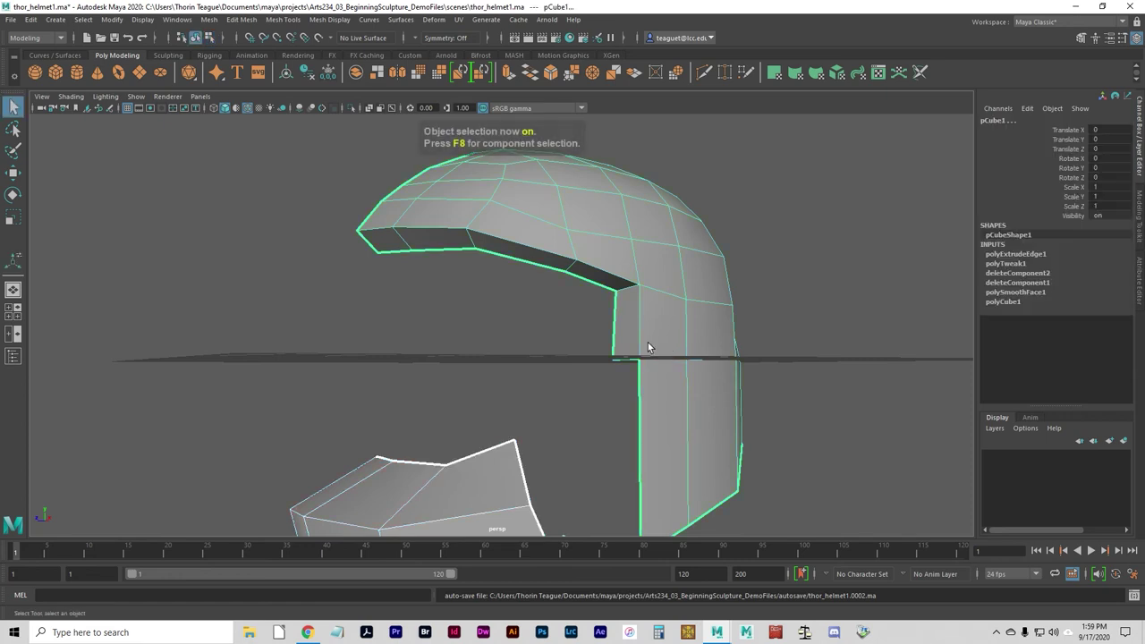
right_click_drag(644, 287, 583, 293)
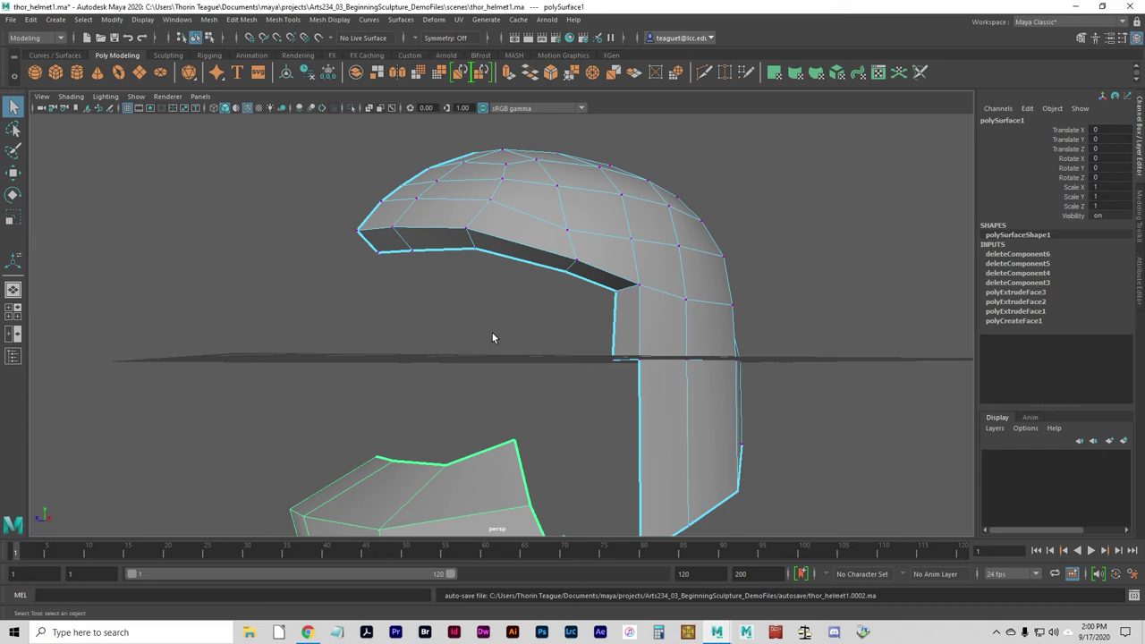
key("space")
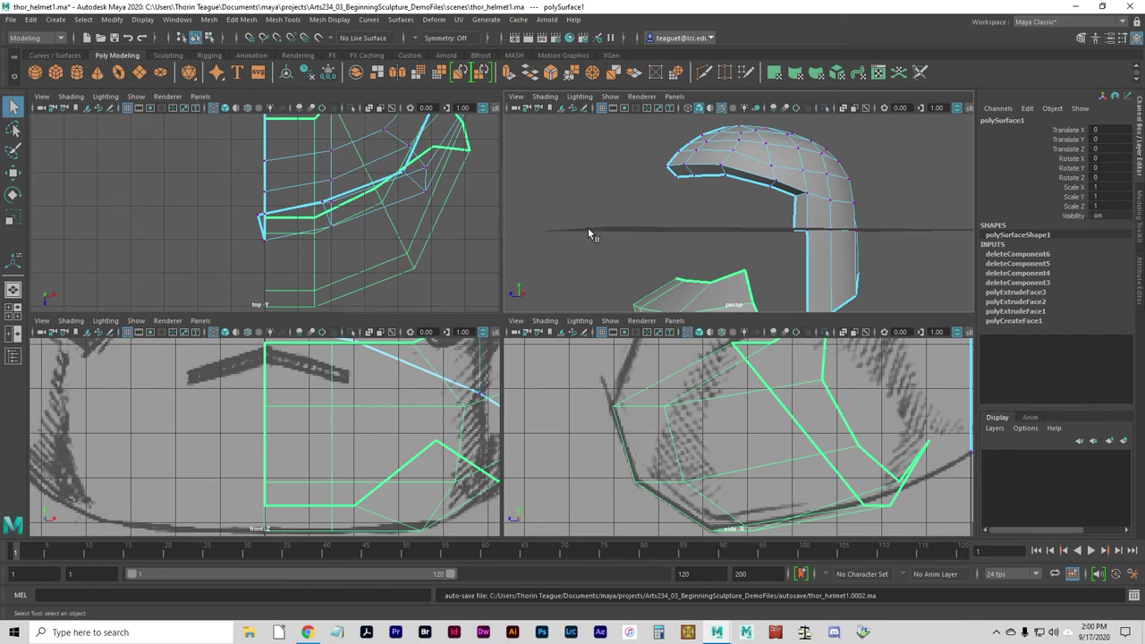
double_click(13, 173)
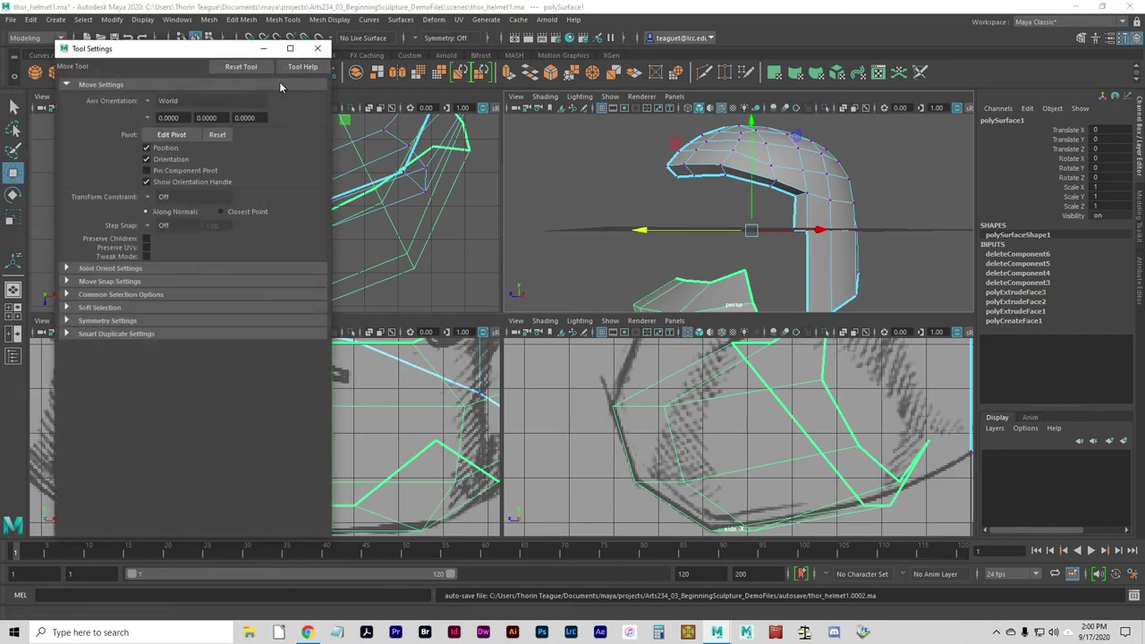
left_click(318, 49)
Select the extruded brow rim's stray front tip vertex and snap it along X onto the helmet's centre line in the top view
left_click_drag(648, 205, 686, 210, "alt")
left_click(663, 174)
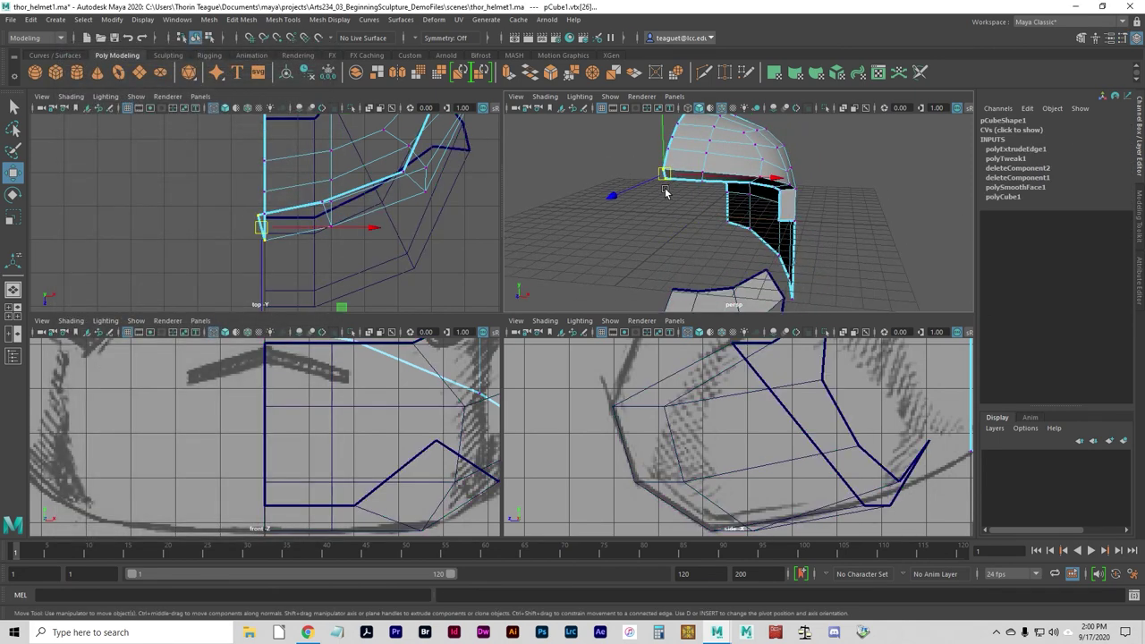
right_click_drag(196, 222, 464, 240, "alt")
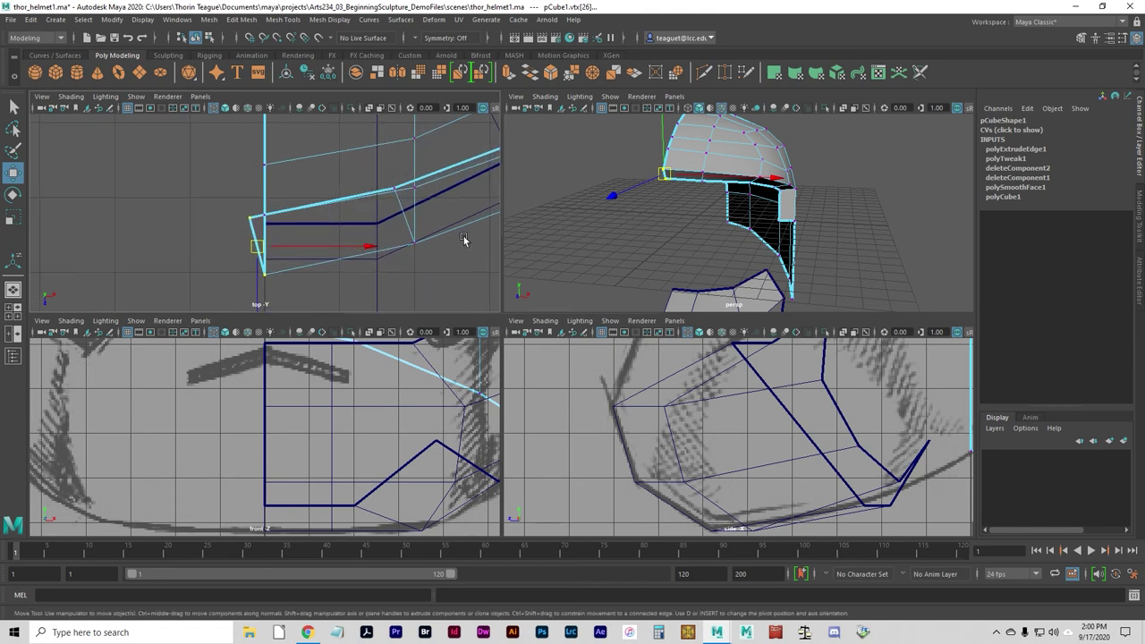
left_click(237, 208)
left_click(250, 218)
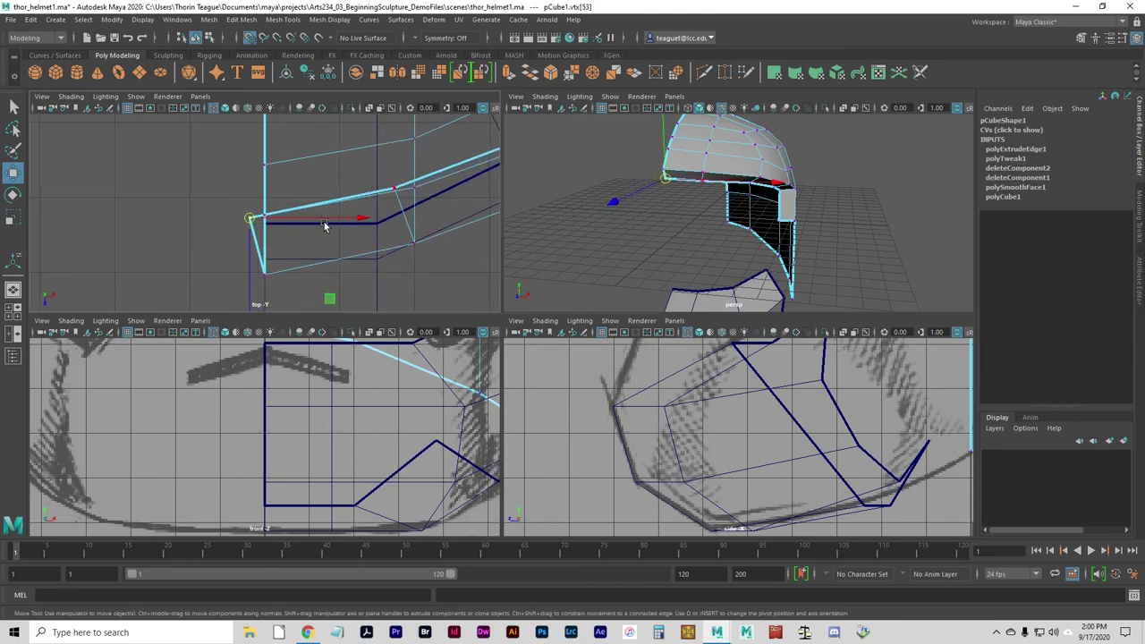
left_click_drag(286, 220, 373, 220)
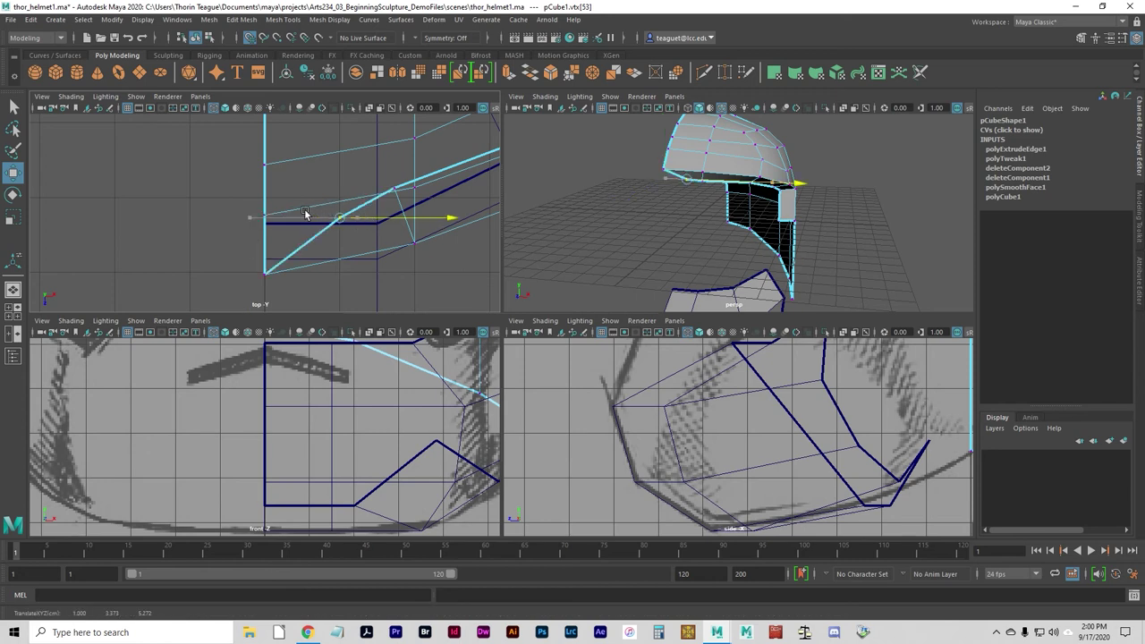
left_click_drag(304, 213, 266, 213)
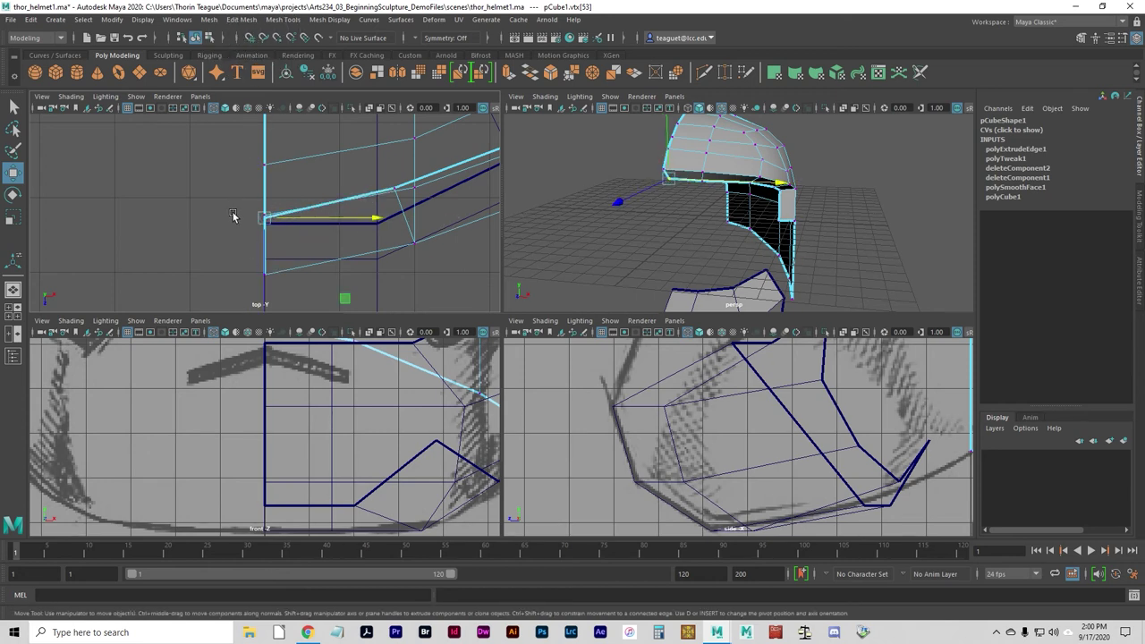
left_click(233, 216)
Examine the brow rim and the half-helmet's centre-line border from above and in perspective
right_click_drag(247, 215, 228, 185, "alt")
left_click_drag(812, 234, 685, 230, "alt")
right_click_drag(202, 261, 202, 261, "alt")
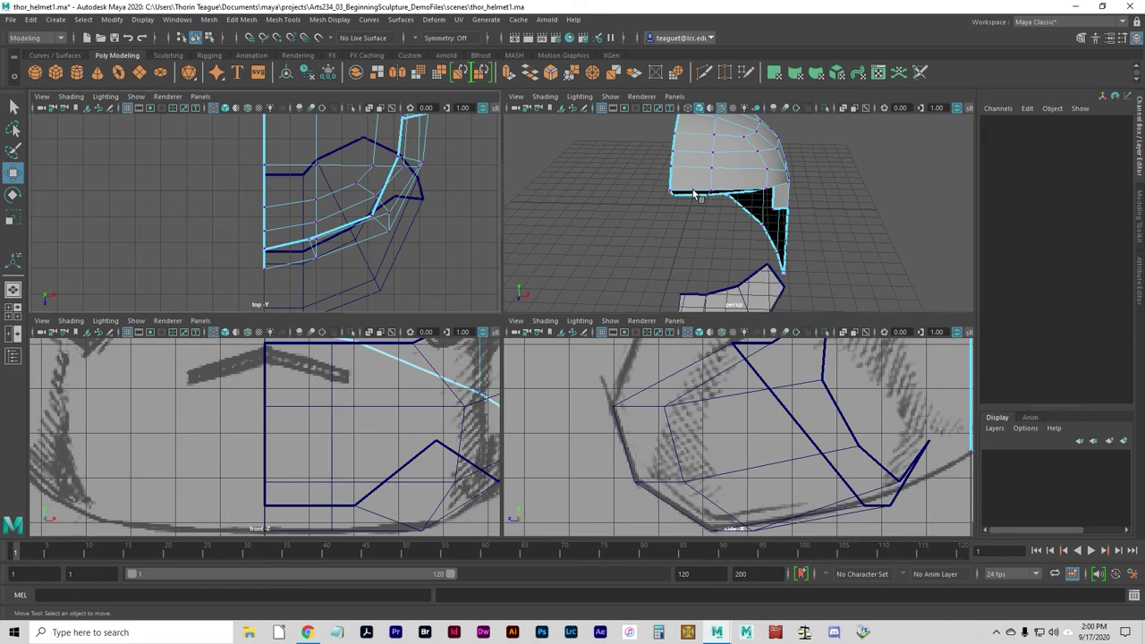
left_click_drag(695, 194, 623, 194, "alt")
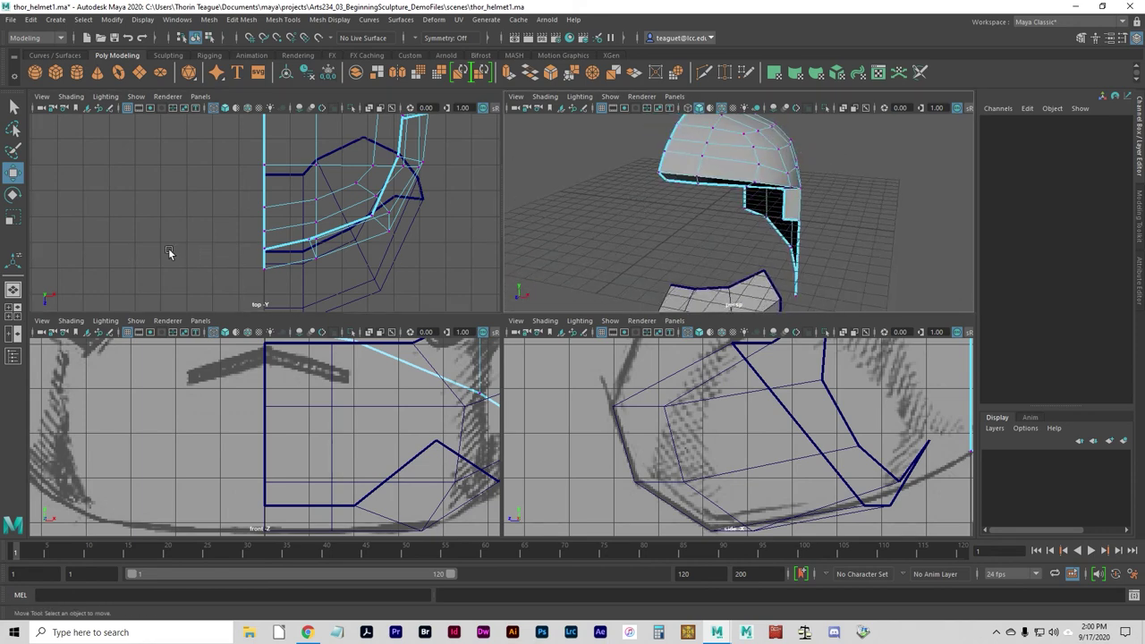
key("f")
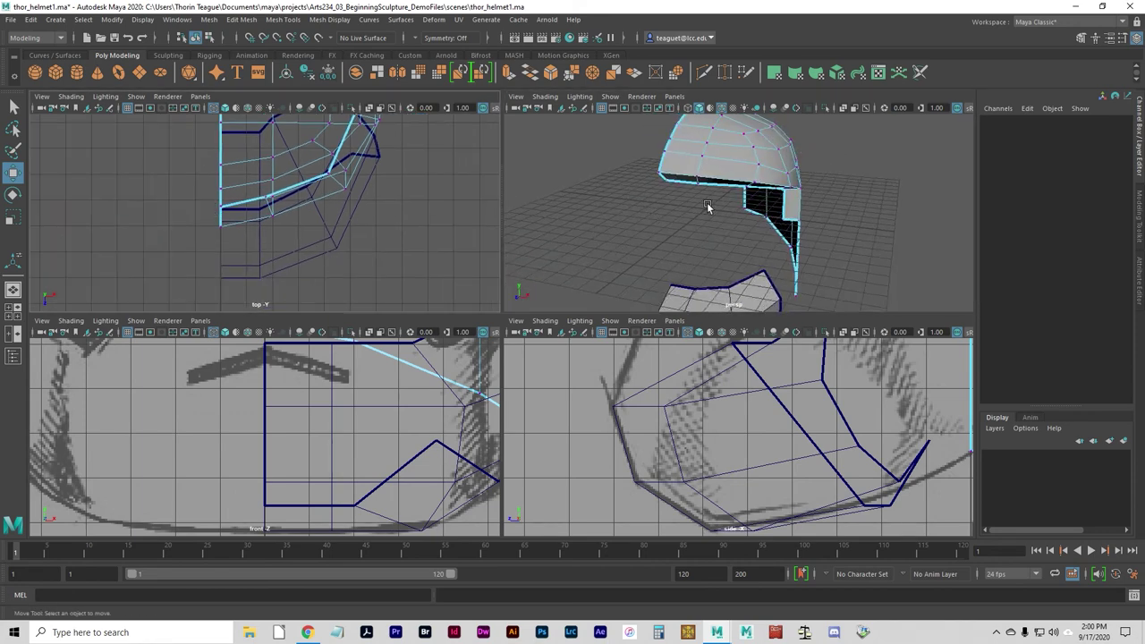
left_click_drag(706, 207, 702, 155, "alt")
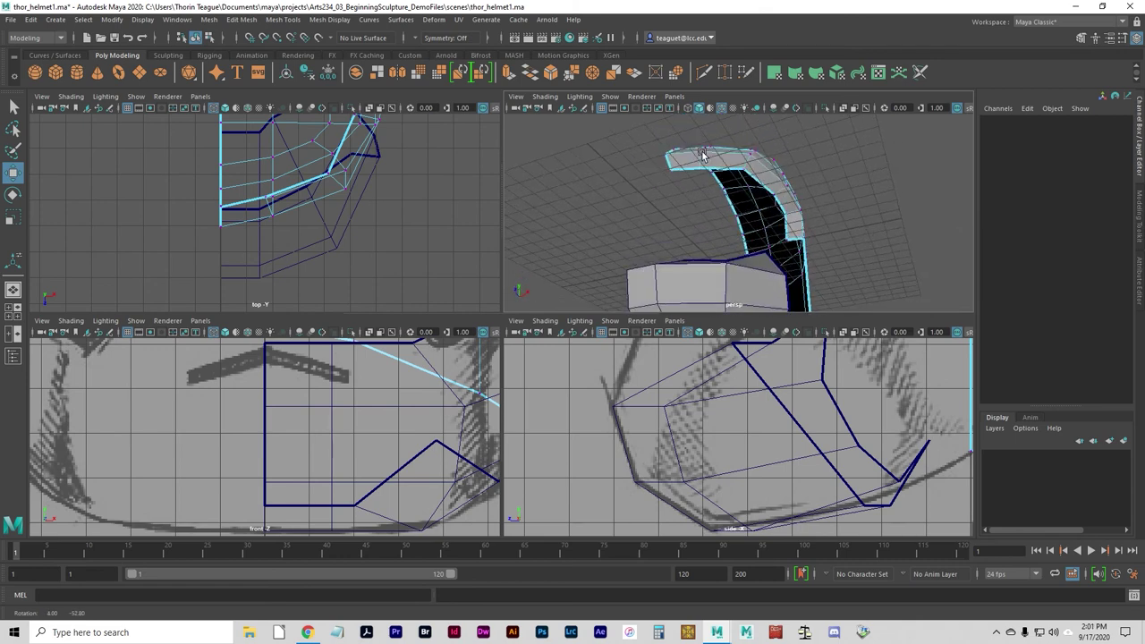
middle_click_drag(181, 268, 143, 284, "alt")
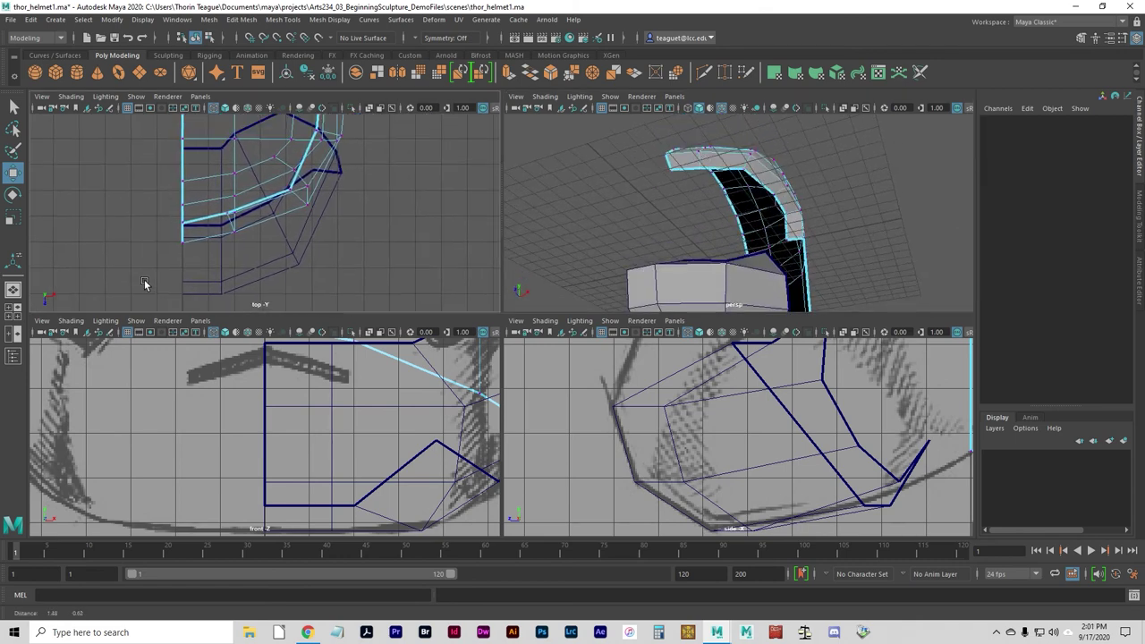
right_click_drag(135, 187, 274, 277, "alt")
key("space")
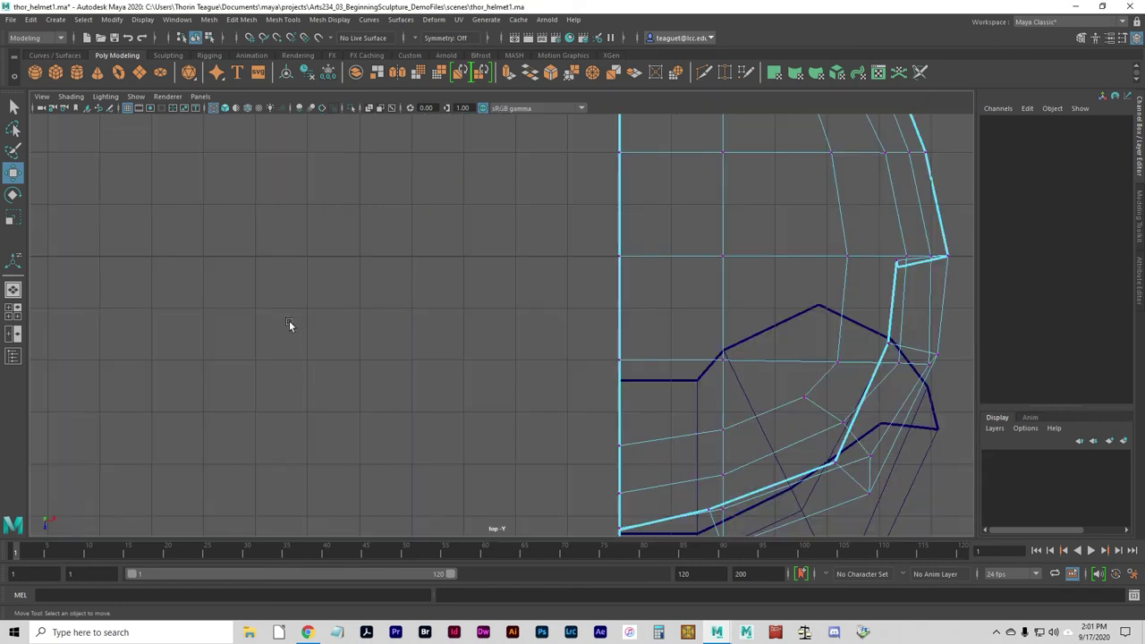
right_click_drag(659, 345, 332, 337, "alt")
middle_click_drag(540, 322, 515, 306, "alt")
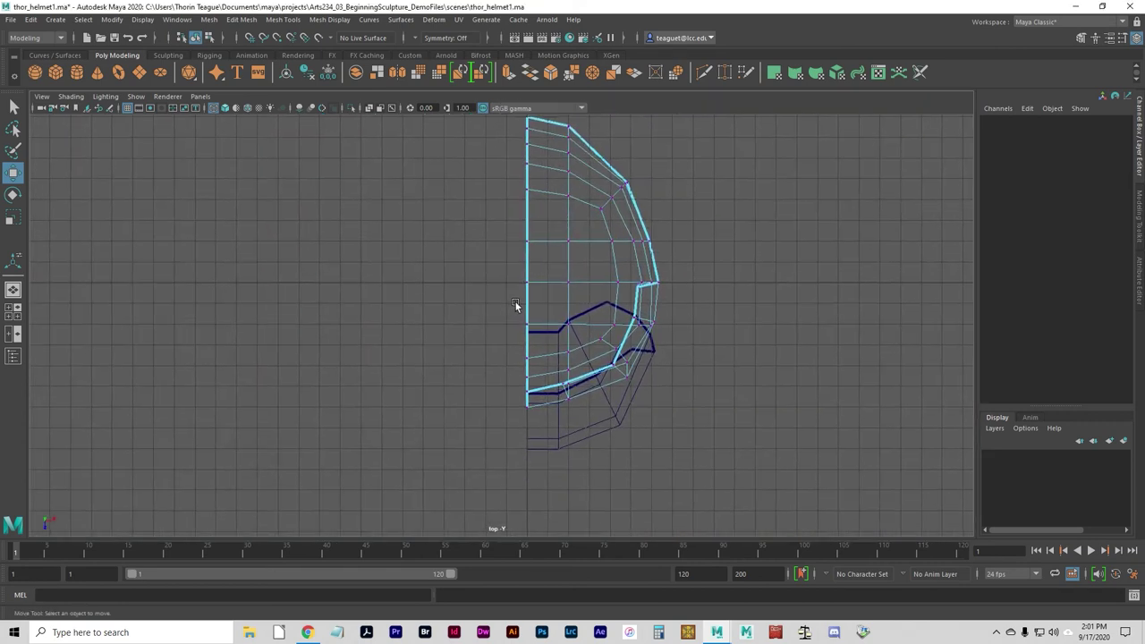
middle_click_drag(507, 237, 504, 268, "alt")
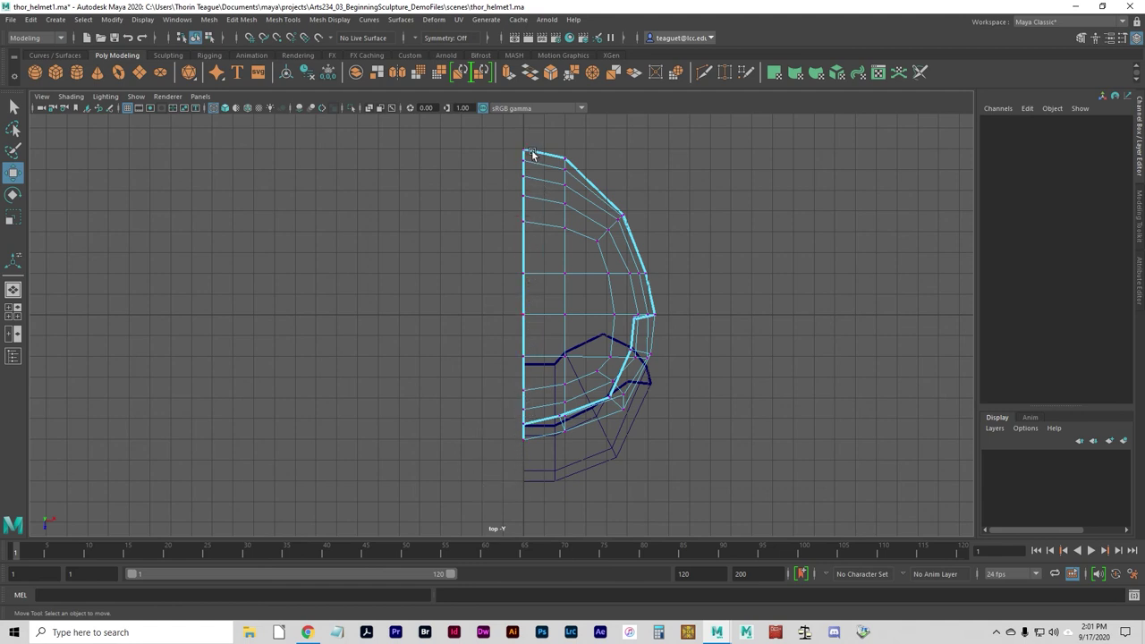
key("space")
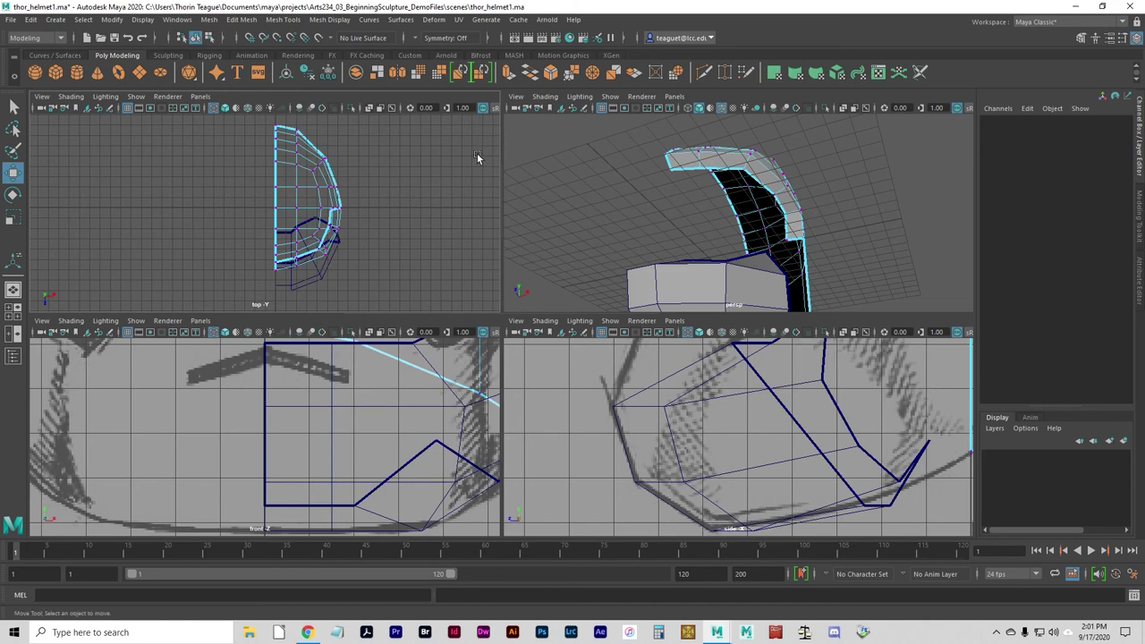
Raise the chin guard's upper centre vertices to the top line of the mouth guard in the front sketch
left_click(691, 265)
left_click_drag(689, 266, 676, 281, "alt")
right_click_drag(697, 284, 648, 279)
right_click_drag(319, 401, 159, 397, "alt")
left_click_drag(237, 388, 297, 442)
left_click(281, 384)
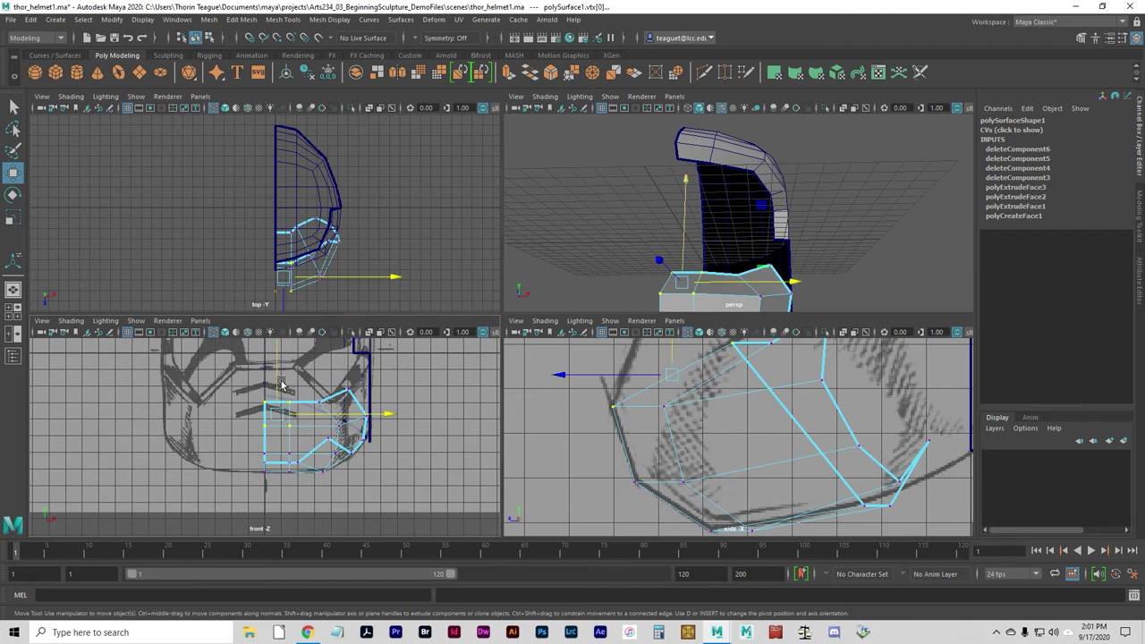
left_click_drag(280, 385, 284, 345)
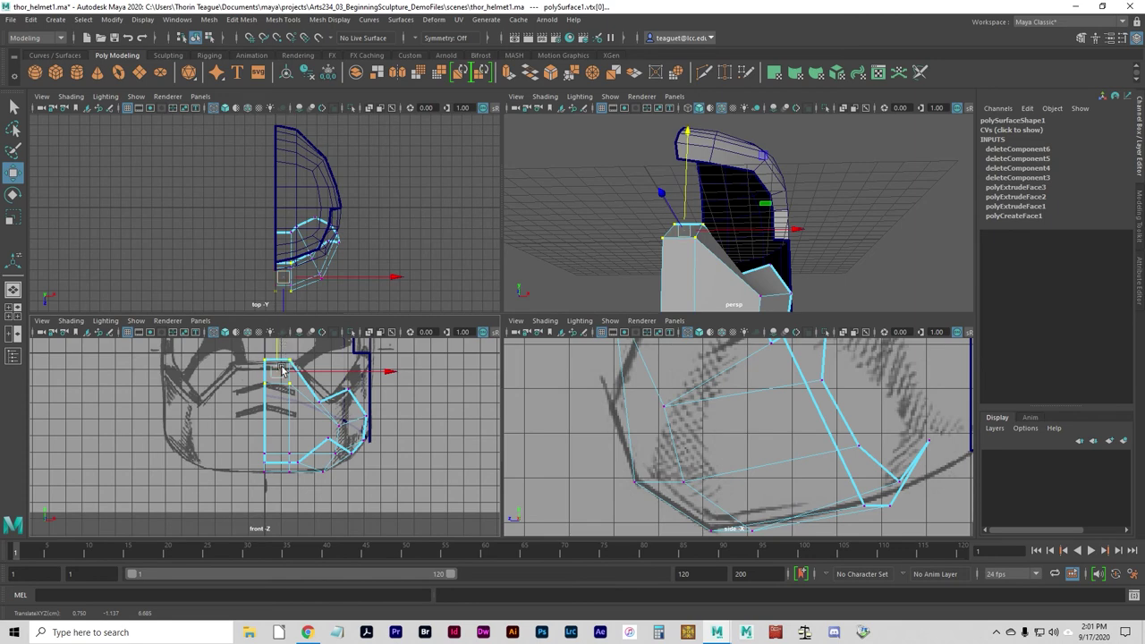
key("space")
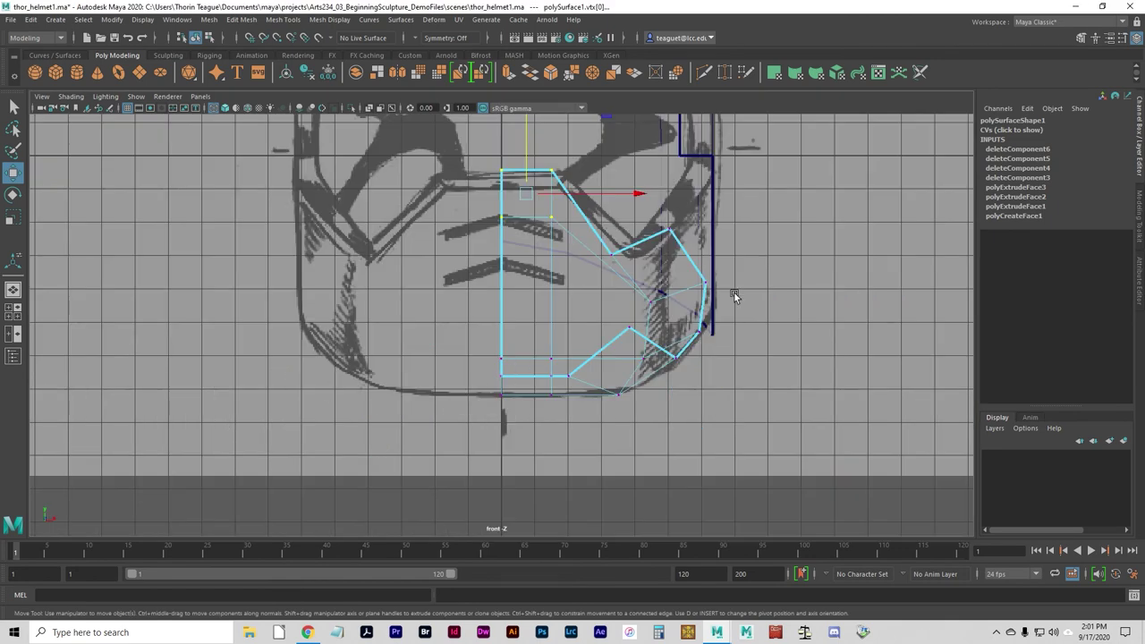
middle_click_drag(684, 342, 616, 501, "alt")
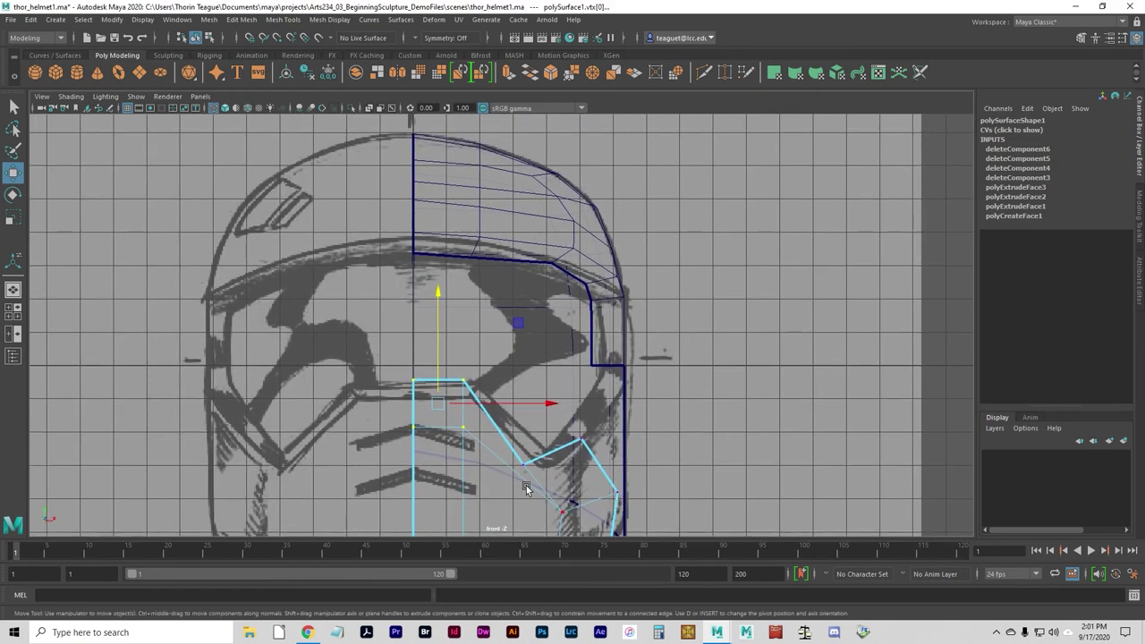
middle_click_drag(526, 486, 476, 476, "alt")
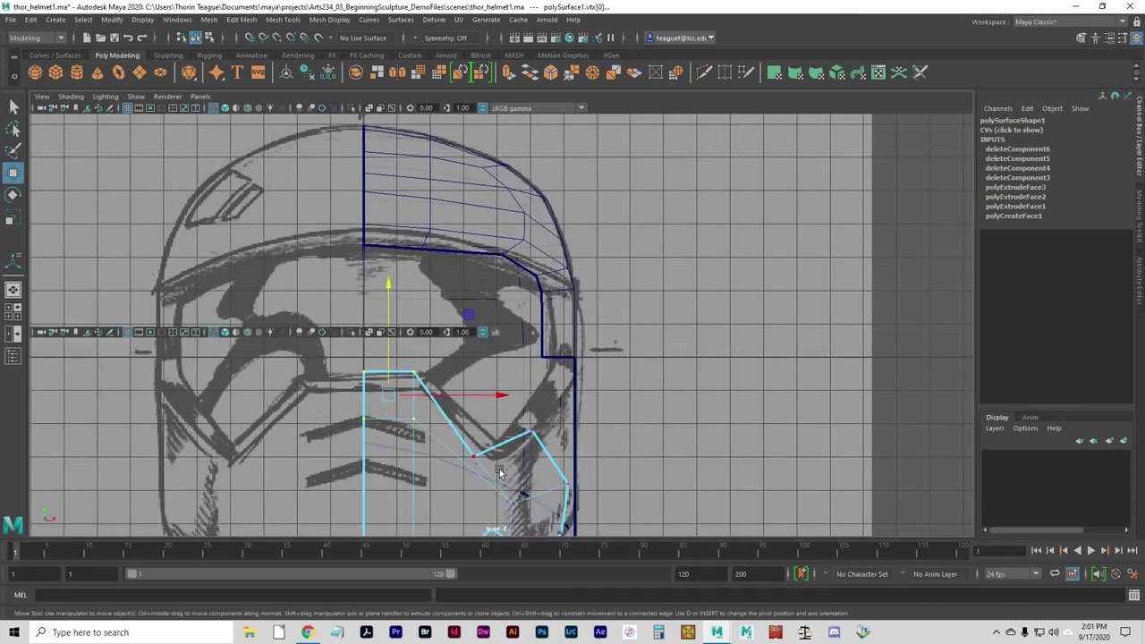
Move the chin guard's upper notch vertex and the neighbouring peak vertex to follow the sketched V-shaped cheek line in the front view
key("space")
left_click_drag(624, 225, 616, 235, "alt")
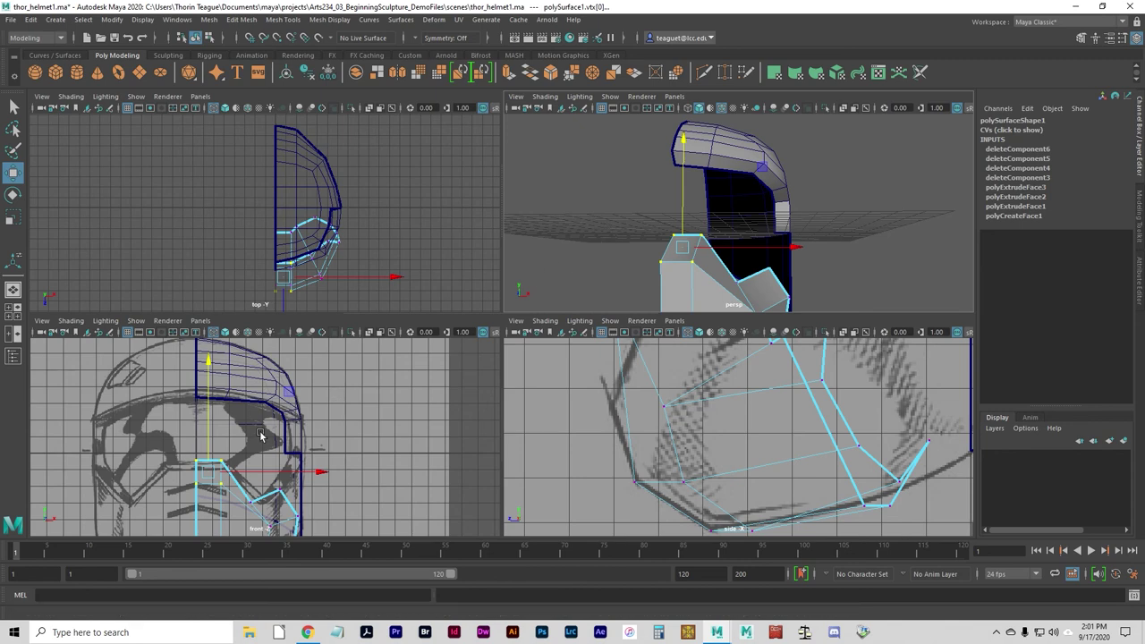
key("space")
middle_click_drag(530, 445, 554, 382, "alt")
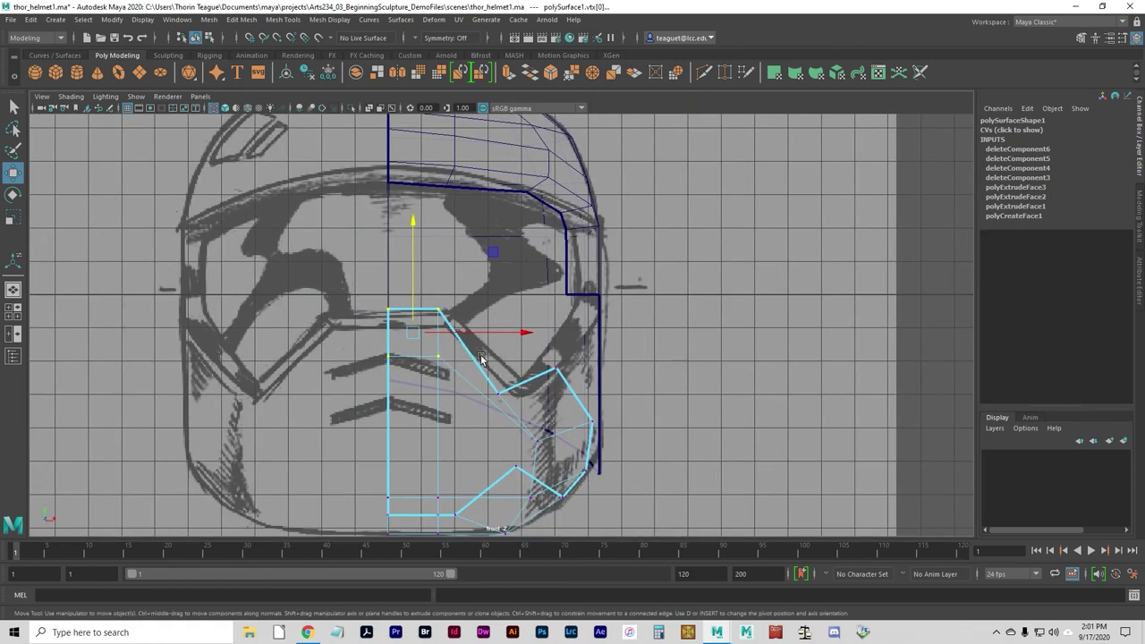
left_click(512, 408)
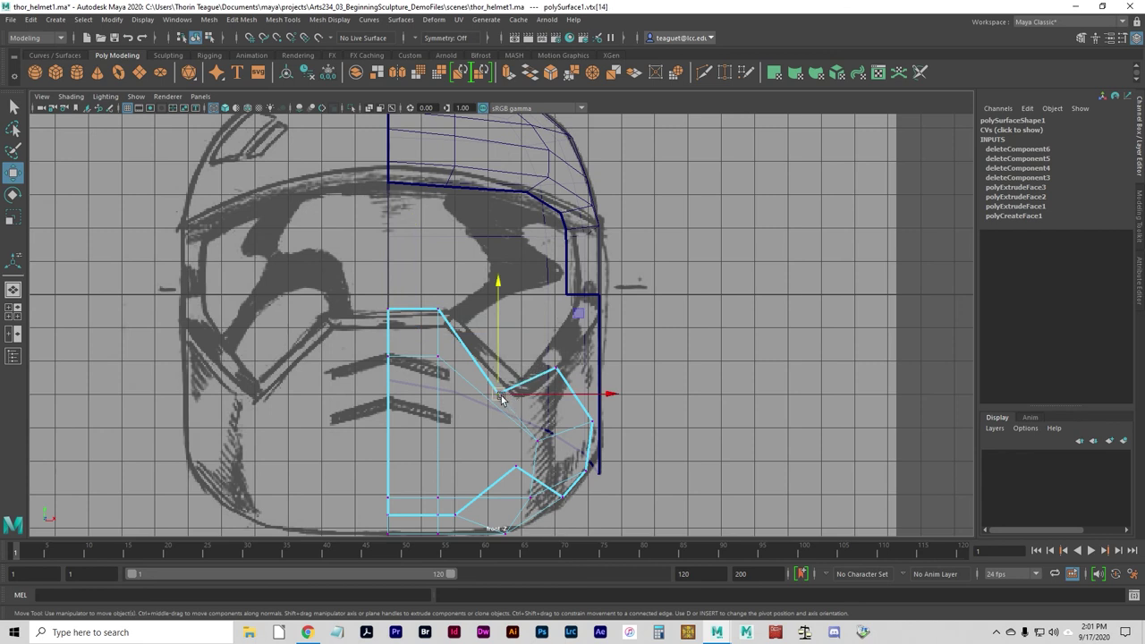
left_click_drag(499, 396, 541, 353)
left_click(556, 368)
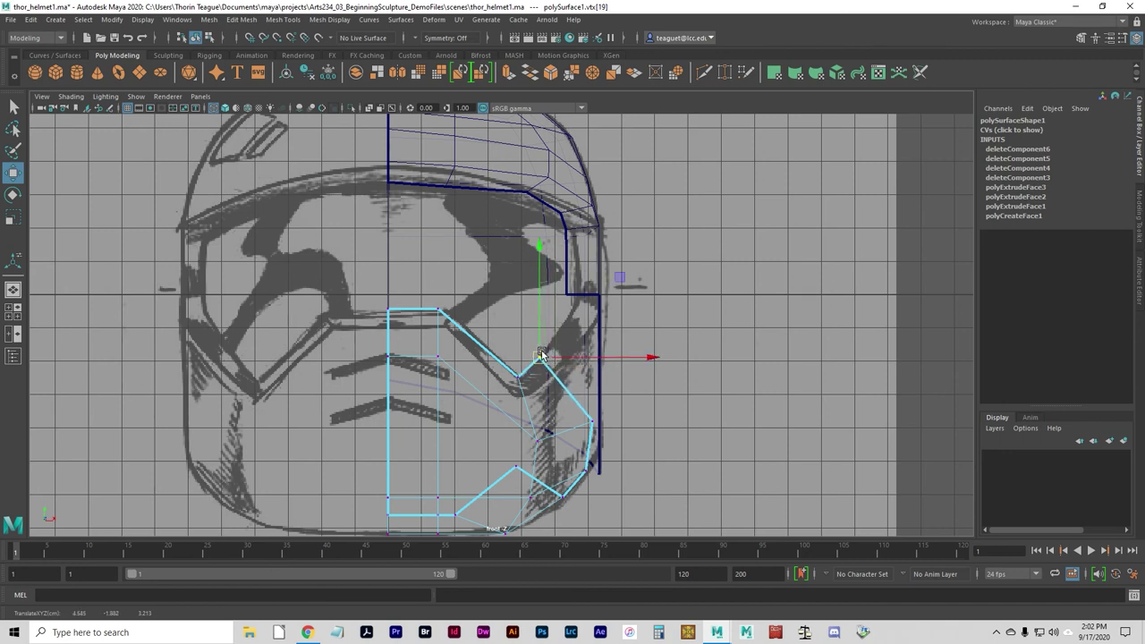
Move the chin guard's lower outer side vertex slightly inward and down onto the sketched jaw outline in the front view
key("space")
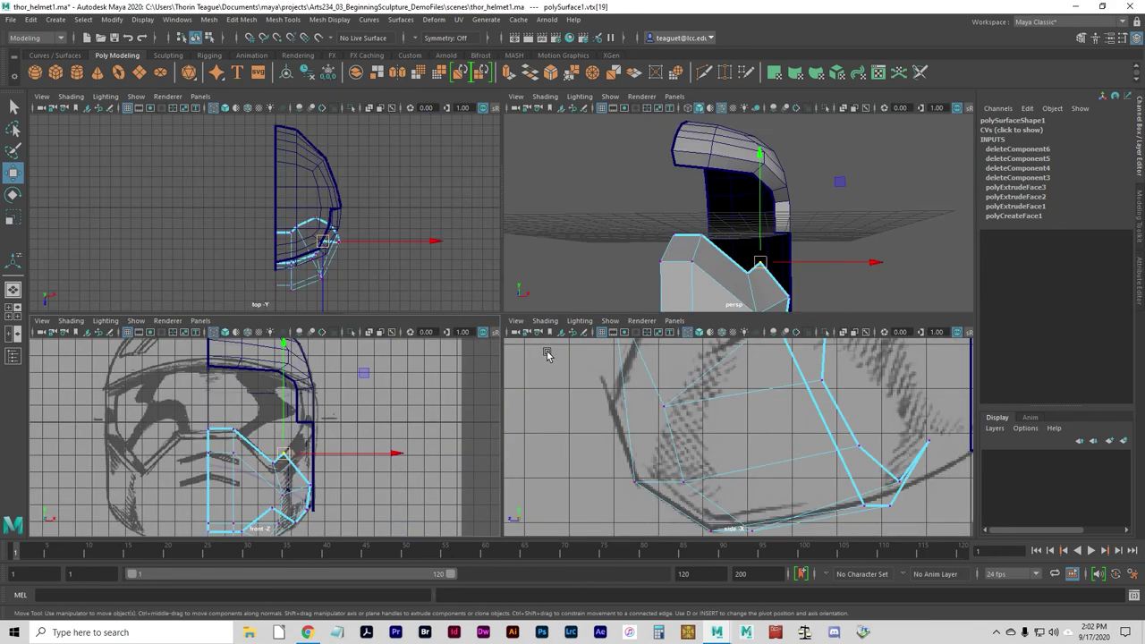
left_click_drag(680, 269, 706, 258, "alt")
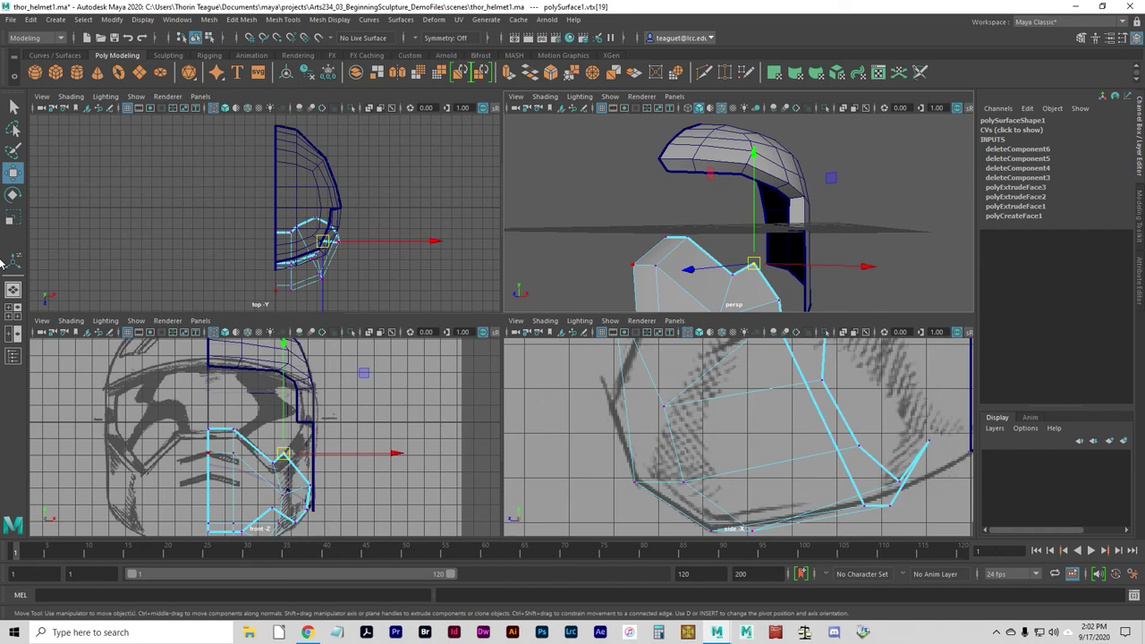
key("space")
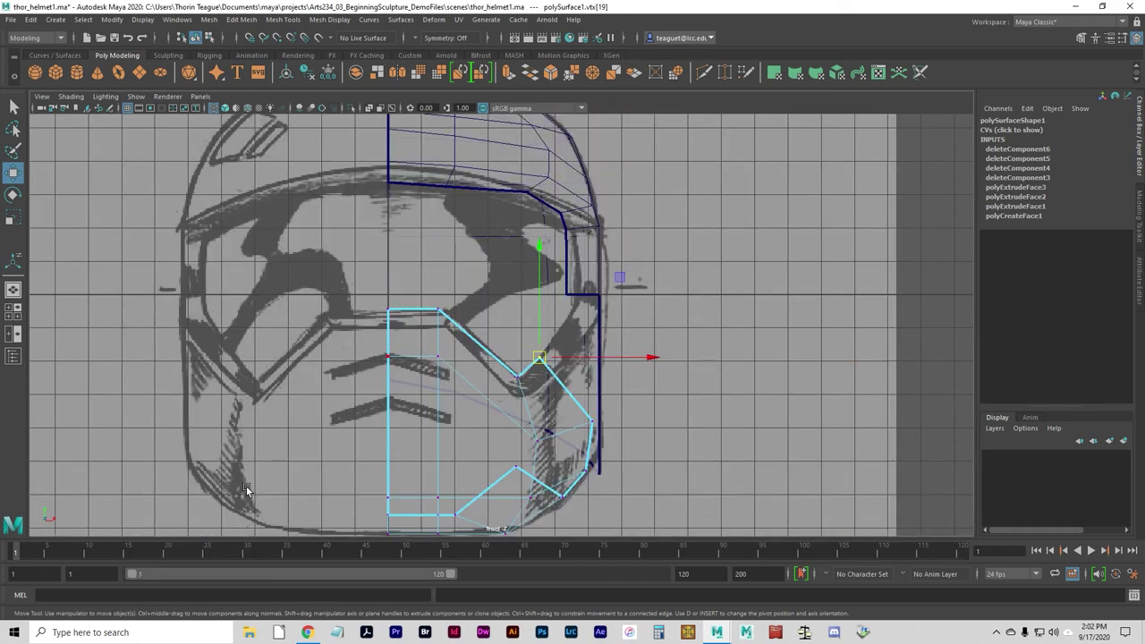
scroll(548, 445, "up", 2)
middle_click_drag(548, 445, 523, 369, "alt")
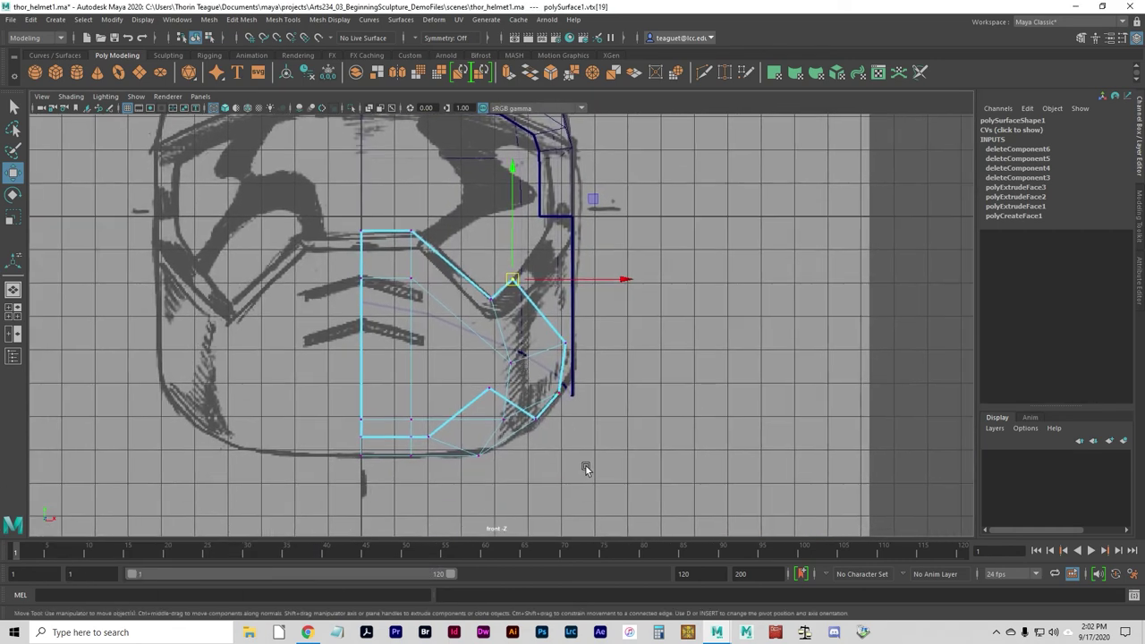
left_click_drag(578, 438, 560, 322)
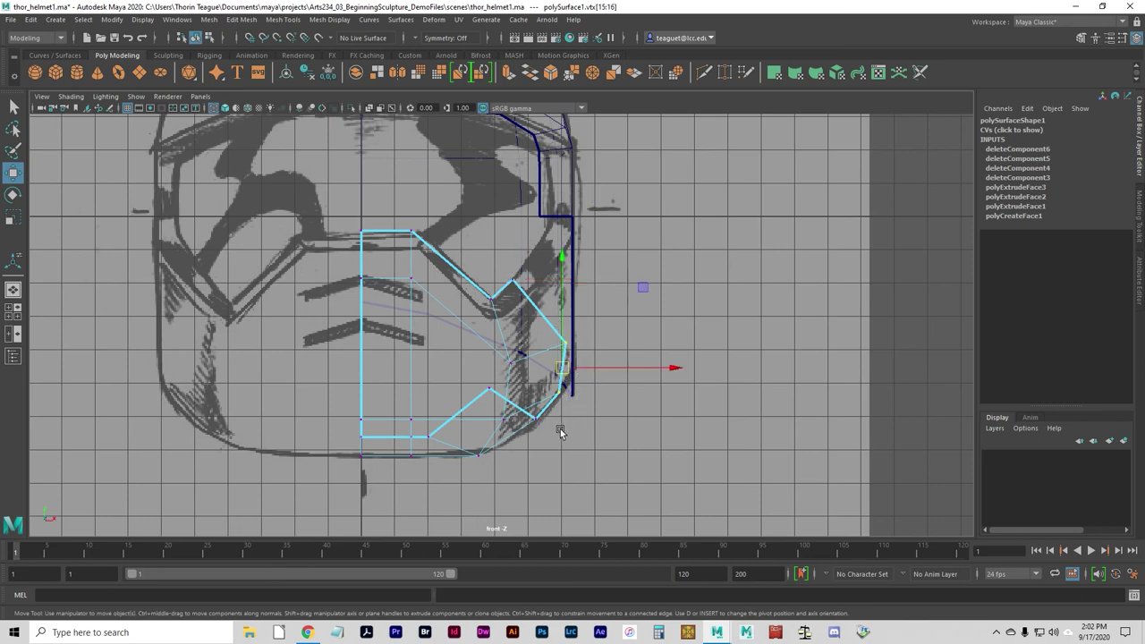
key("F8")
left_click(543, 385)
left_click(545, 403)
key("ctrl+z")
left_click(556, 393)
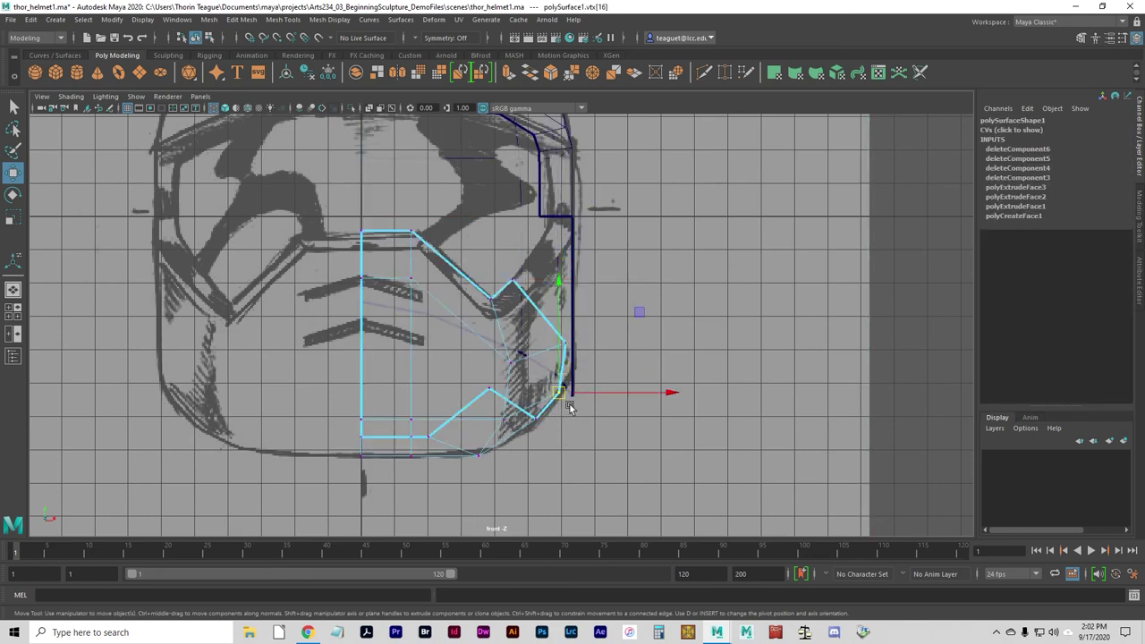
left_click_drag(561, 398, 559, 399)
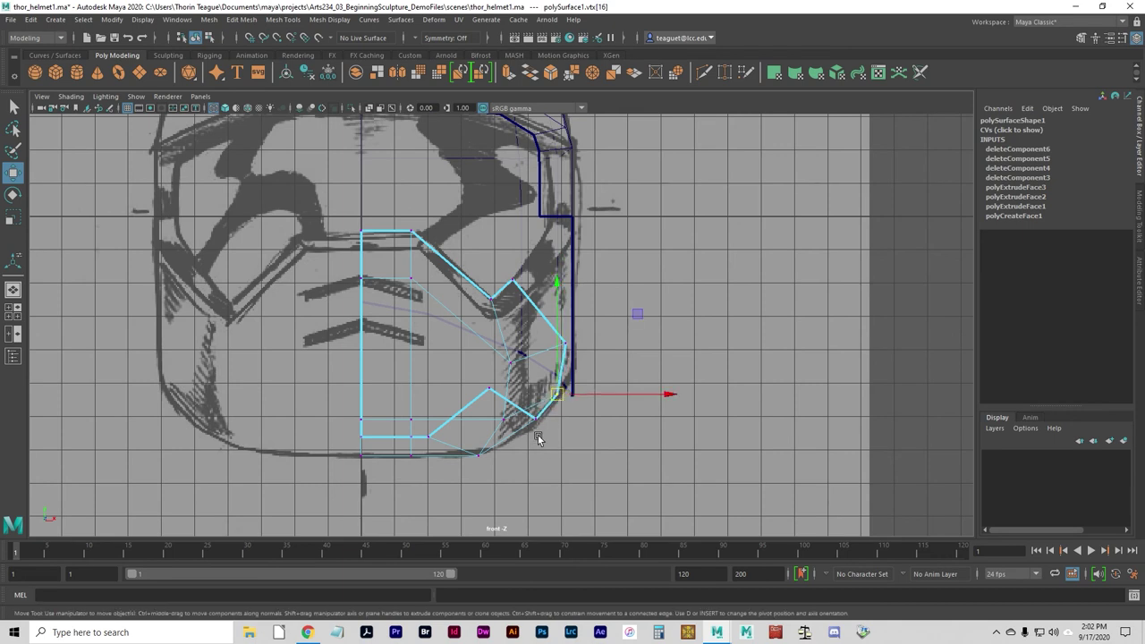
Lower the chin guard's bottom outer corner vertex onto the rounded jaw outline in the front view
left_click_drag(540, 443, 527, 422)
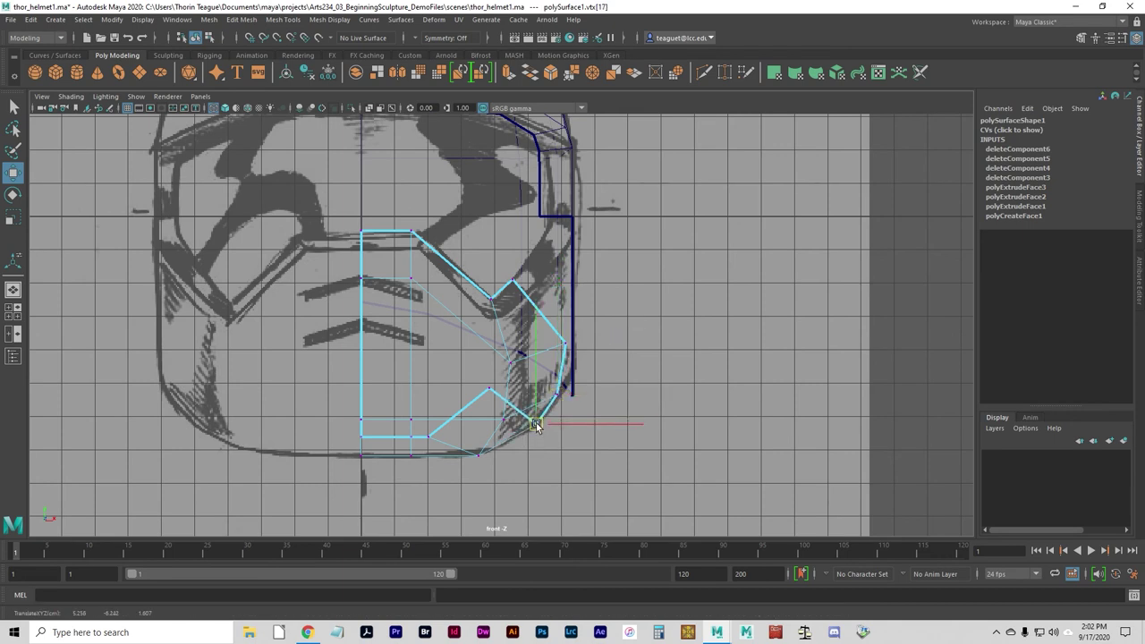
left_click(562, 471)
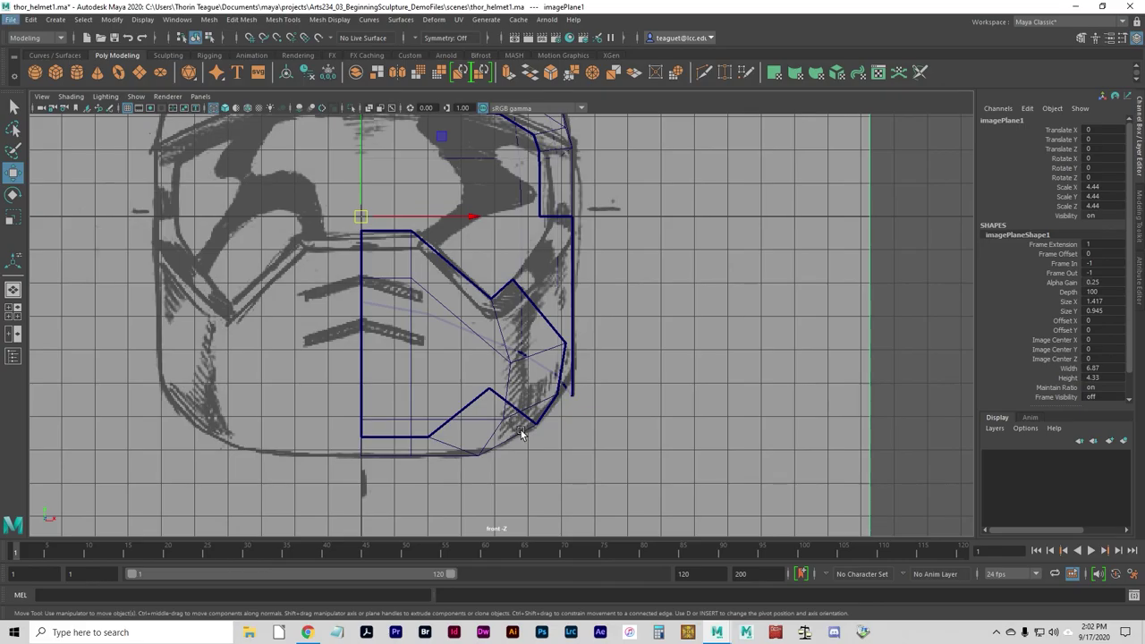
key("ctrl+z")
key("alt+z")
key("alt+z")
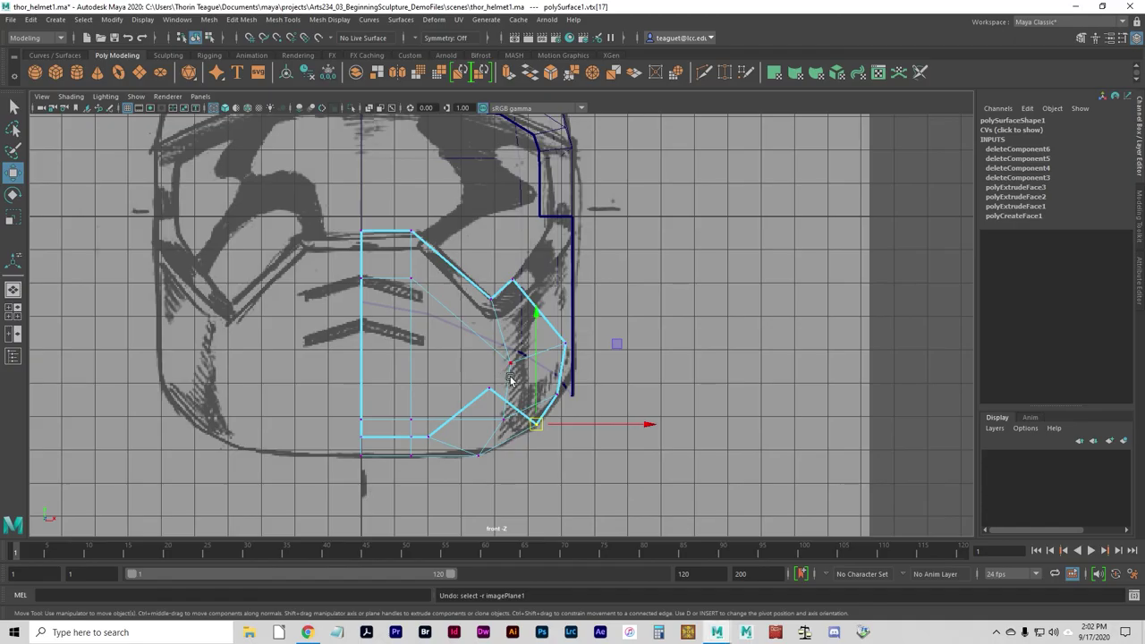
left_click(582, 351)
key("ctrl+z")
Select the chin guard's rear bottom tip vertex and lower it along Y onto the jaw line in the side view
key("space")
left_click_drag(707, 179, 764, 183, "alt")
key("space")
left_click_drag(517, 346, 481, 366, "alt")
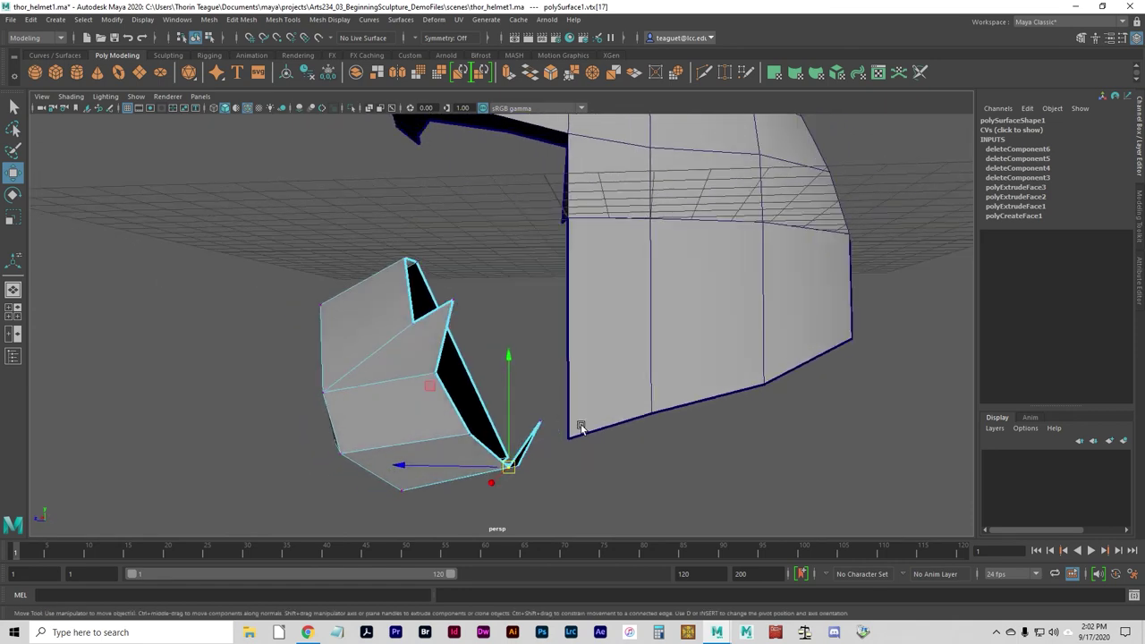
left_click(540, 421)
key("space")
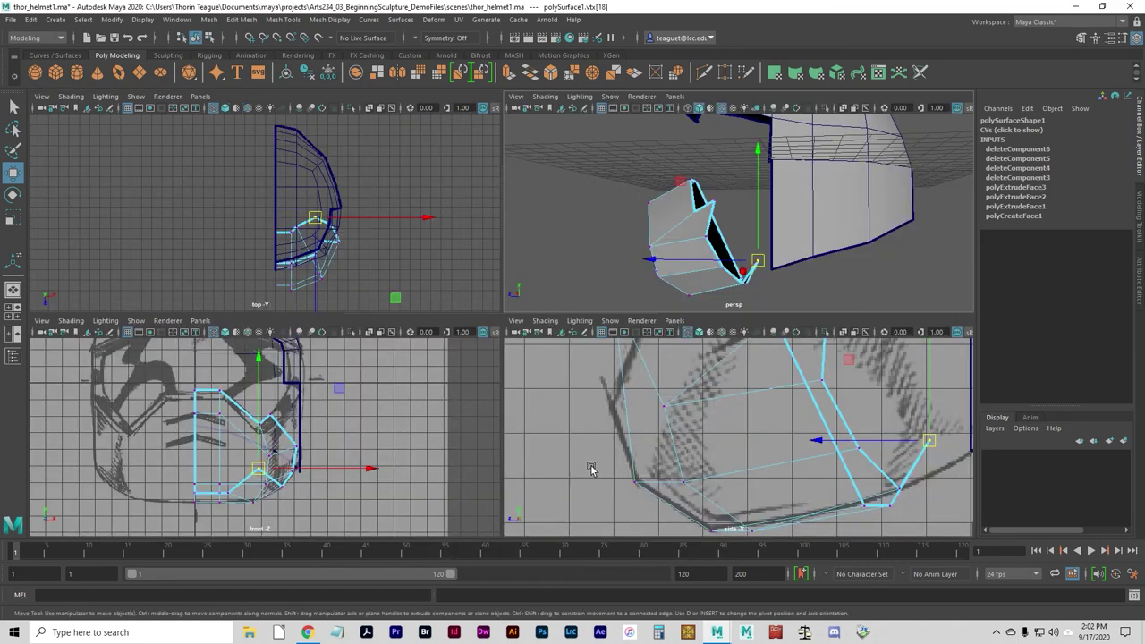
middle_click_drag(888, 483, 847, 487, "alt")
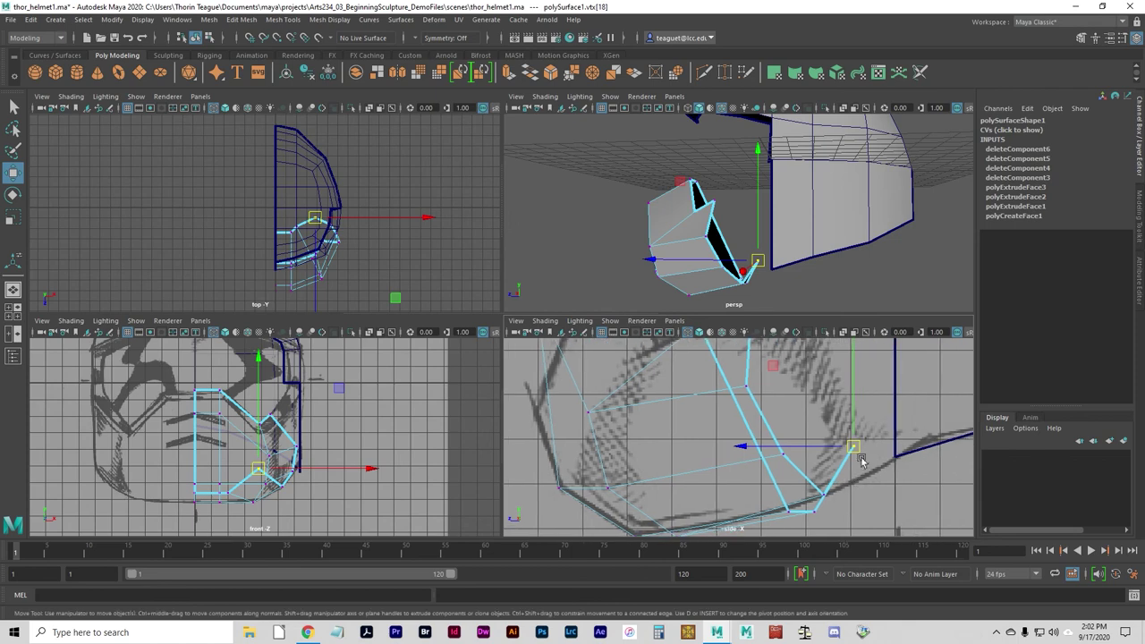
left_click_drag(850, 399, 873, 474)
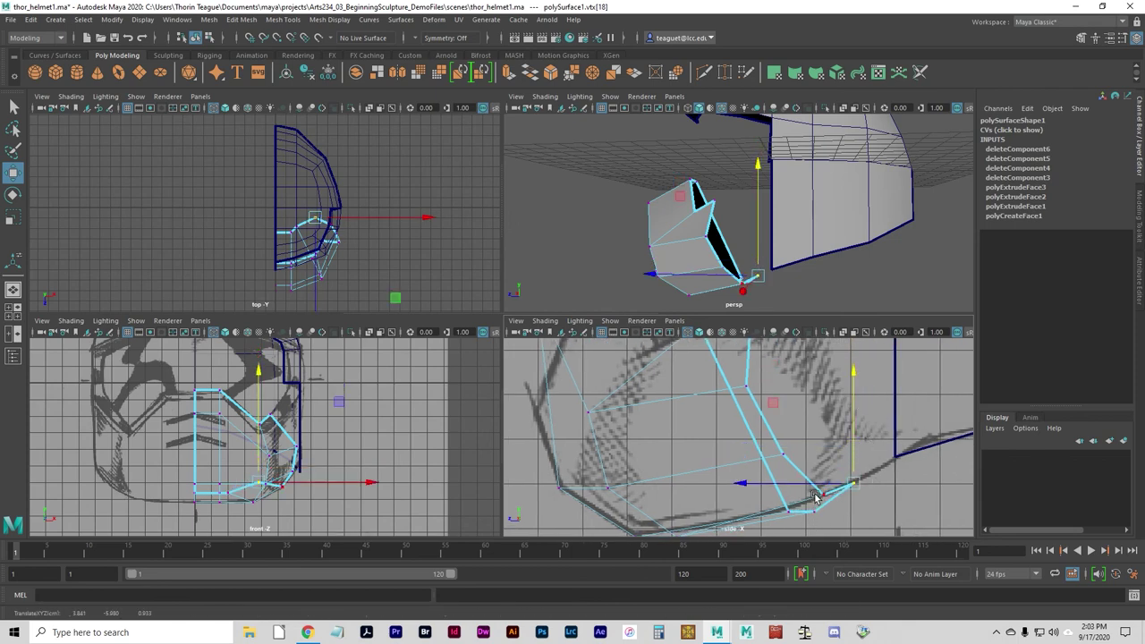
Raise the chin guard's rear bottom border vertices along Y to meet the sketched lower jaw line in the side view
mouse_move(843, 492)
right_mouse_down("alt")
mouse_move(762, 490)
mouse_move(849, 479)
right_mouse_up("alt")
left_click_drag(850, 478, 821, 493, "alt")
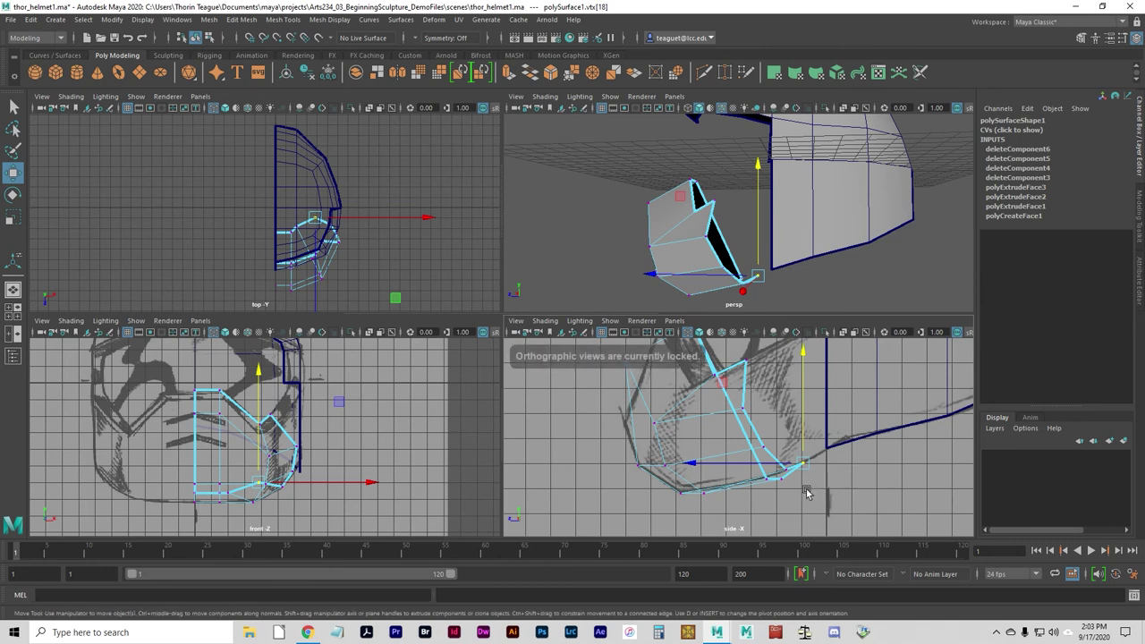
left_click(767, 480)
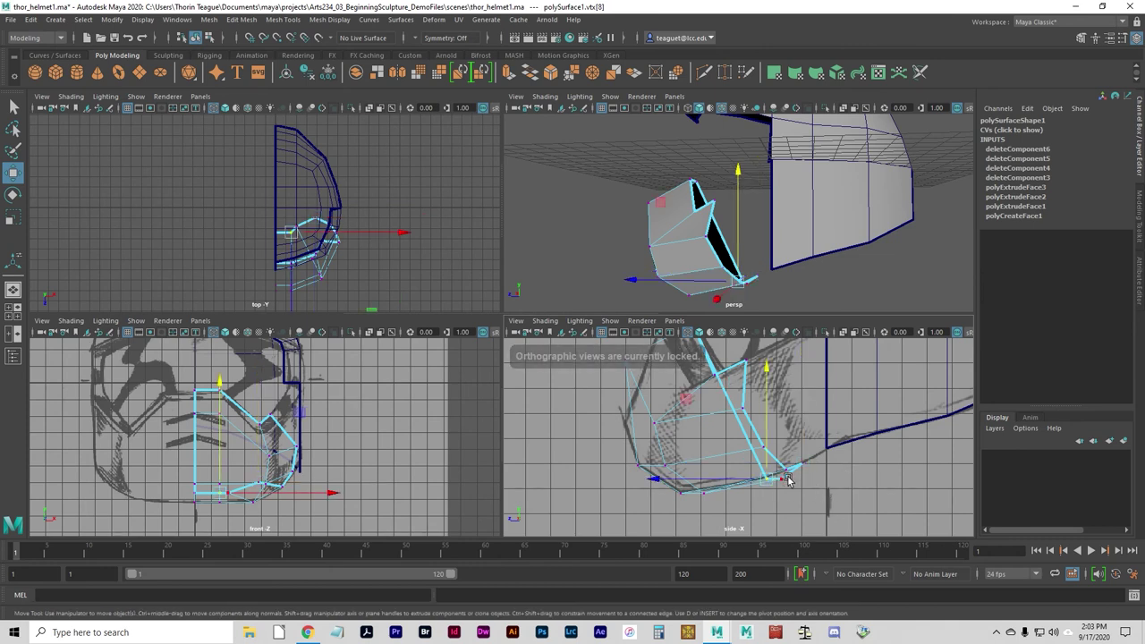
left_click_drag(770, 445, 768, 433)
middle_click_drag(795, 478, 795, 485)
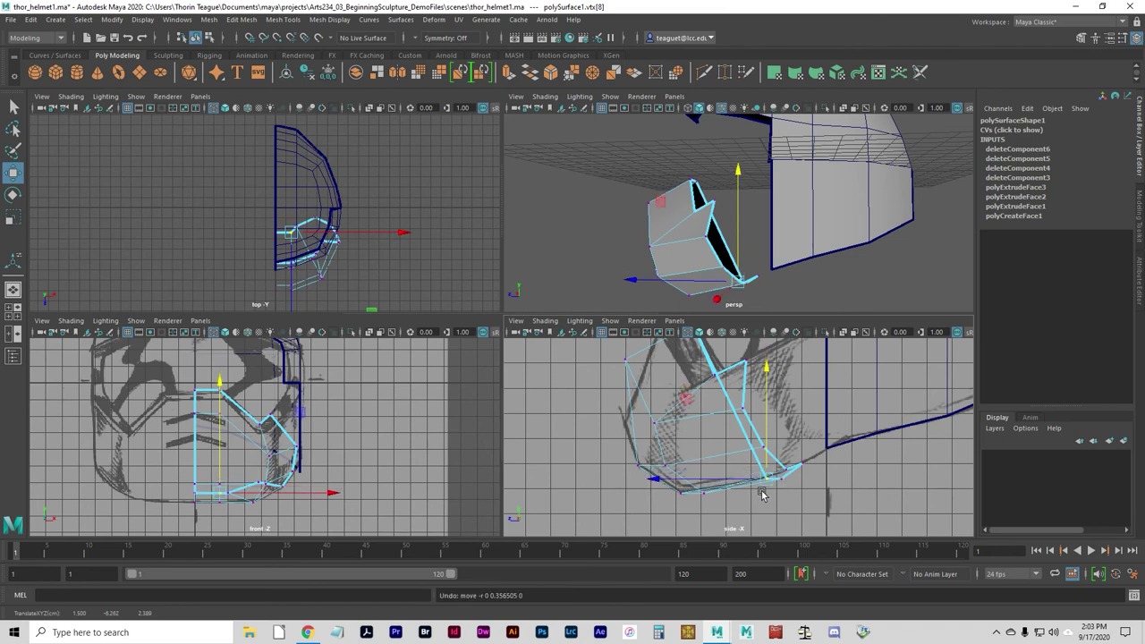
left_click(769, 489)
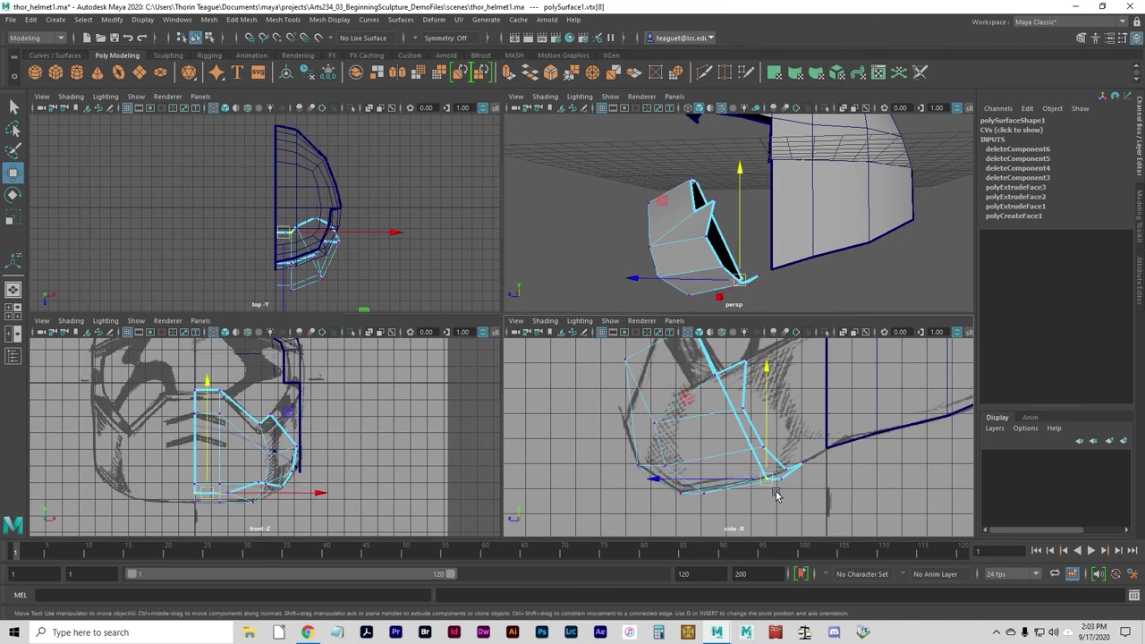
left_click_drag(773, 457, 784, 434)
left_click(776, 472)
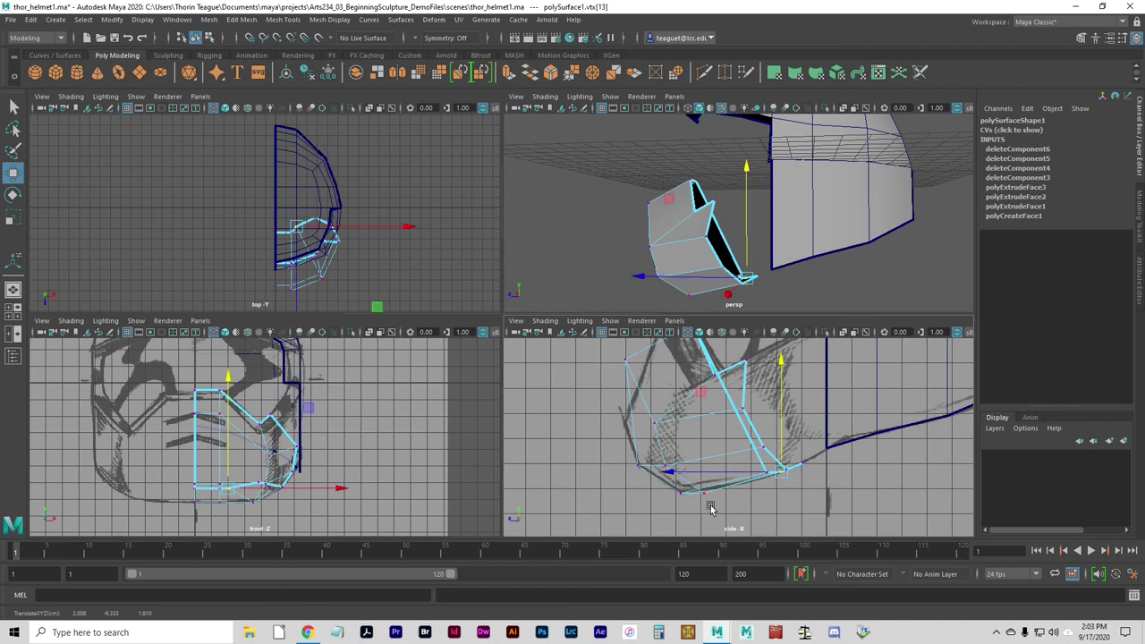
Move the chin guard's protruding front vertices down to the foremost corner of the jaw profile in the side view
left_click(666, 490)
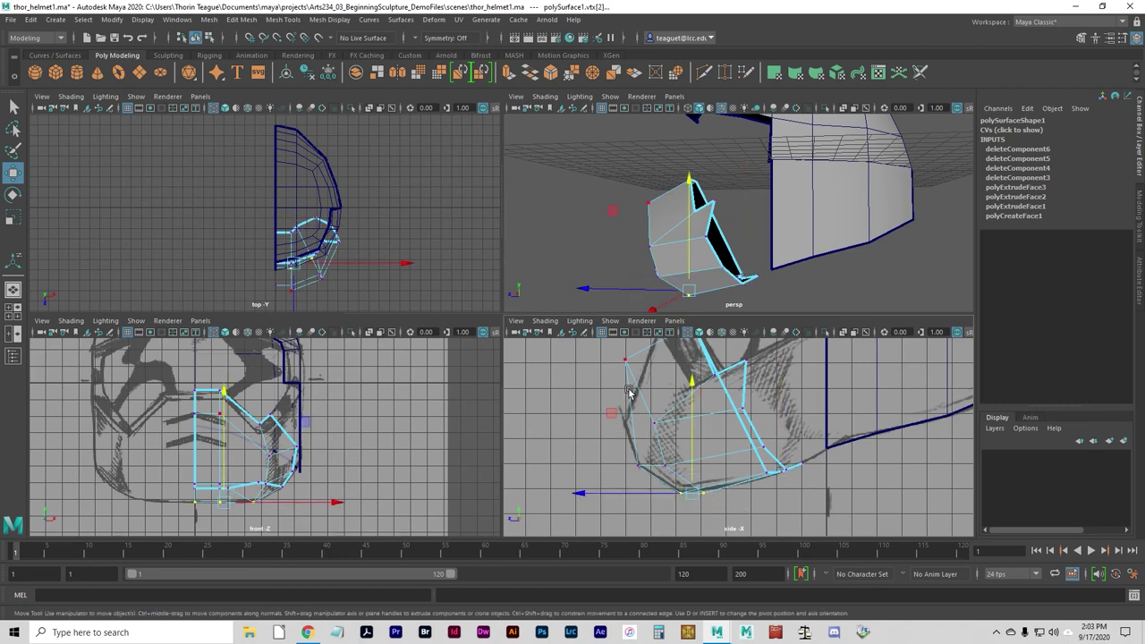
scroll(642, 453, "up", 3)
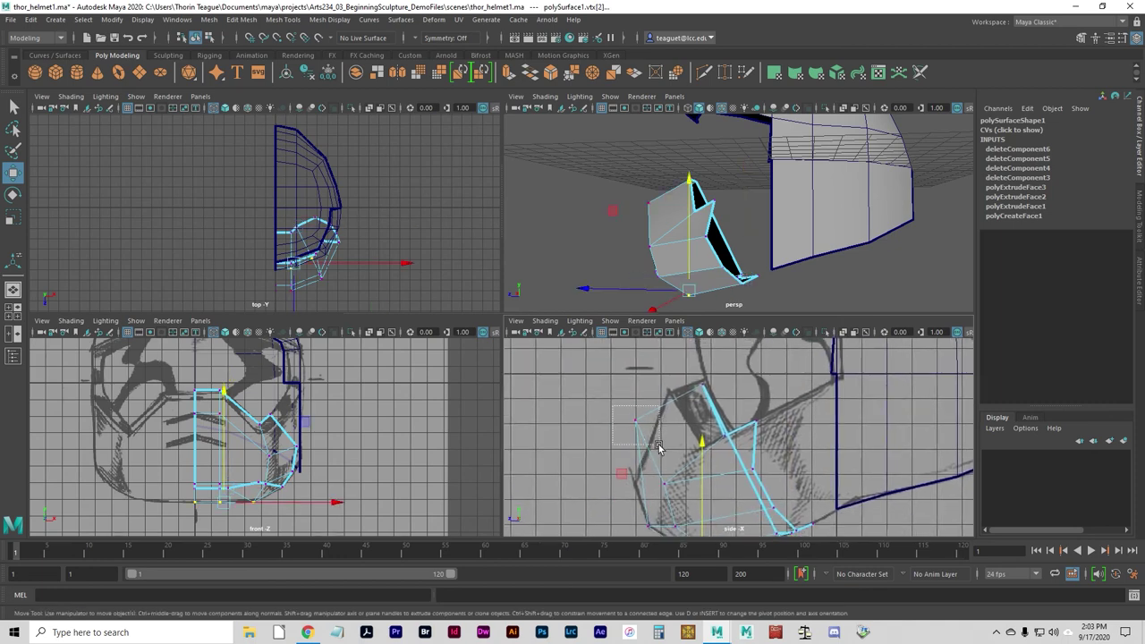
left_click(634, 418)
left_click_drag(634, 419, 632, 482)
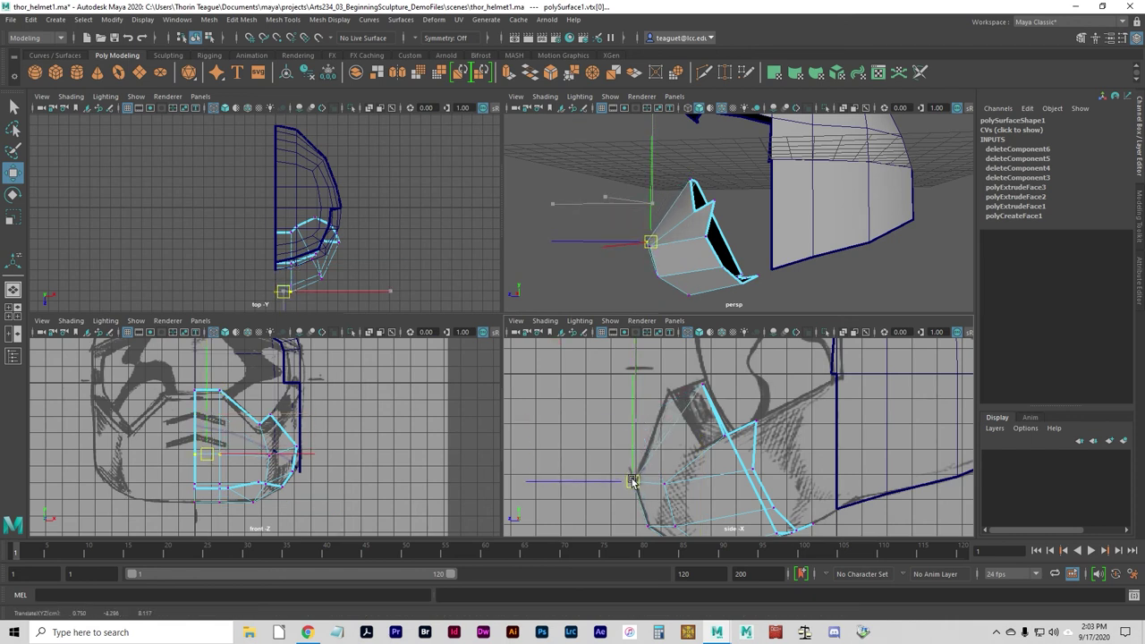
Move the chin guard's top centre vertices forward to the upper front corner of the mouth guard in the side sketch
left_click(692, 379)
left_click_drag(692, 379, 669, 398)
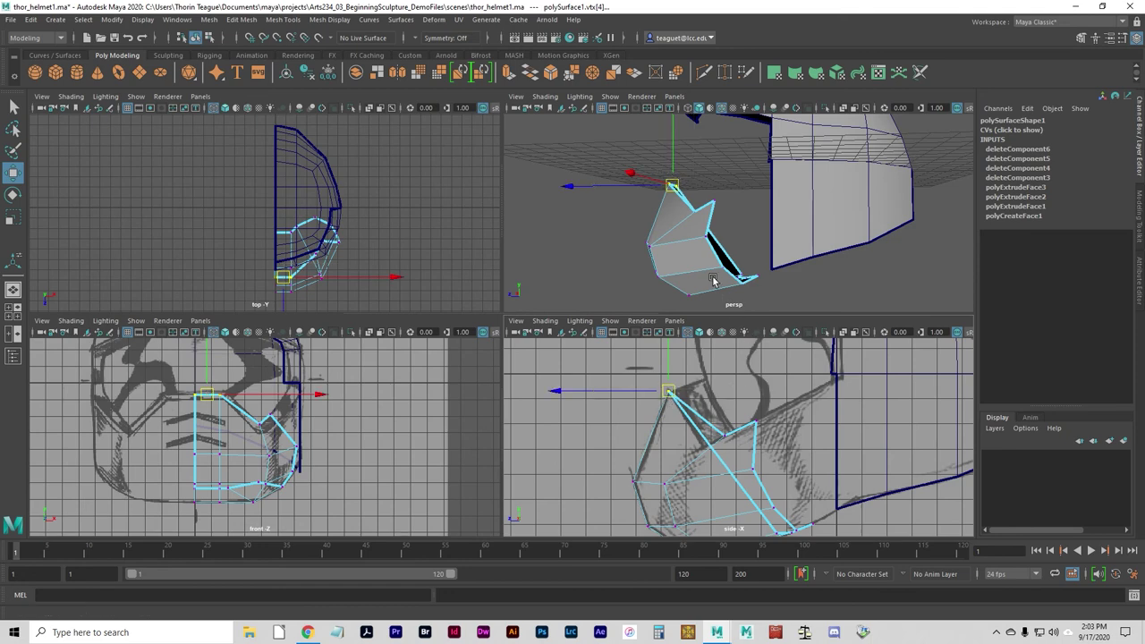
left_click_drag(715, 233, 751, 268, "alt")
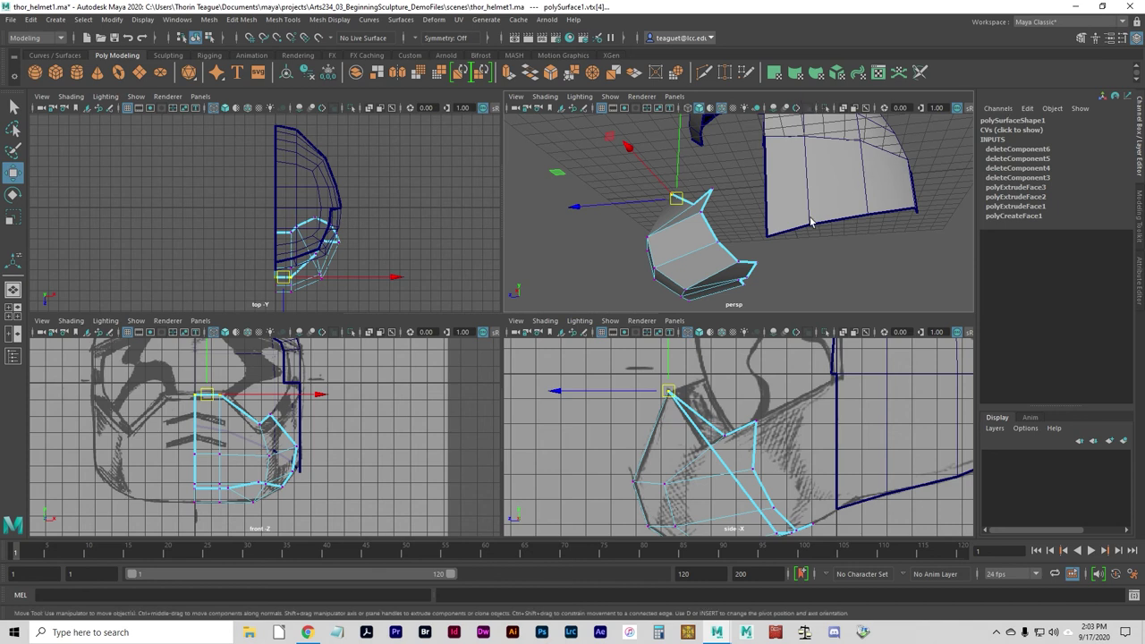
Switch the chin guard to object selection and show its nodes in Hypergraph: Connections
key("F8")
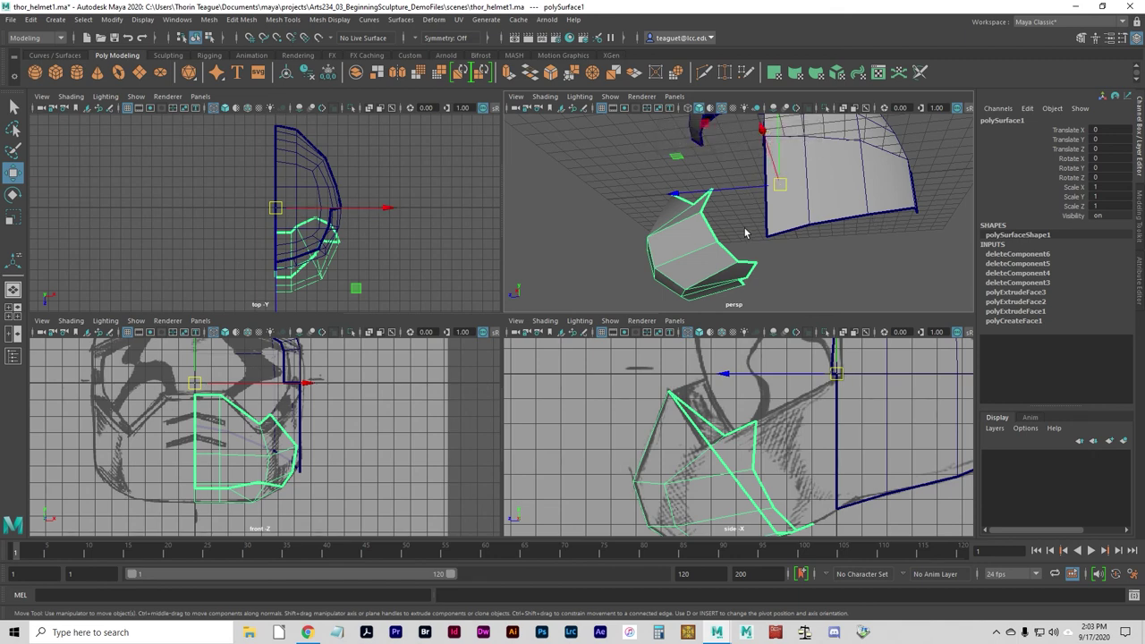
left_click(177, 20)
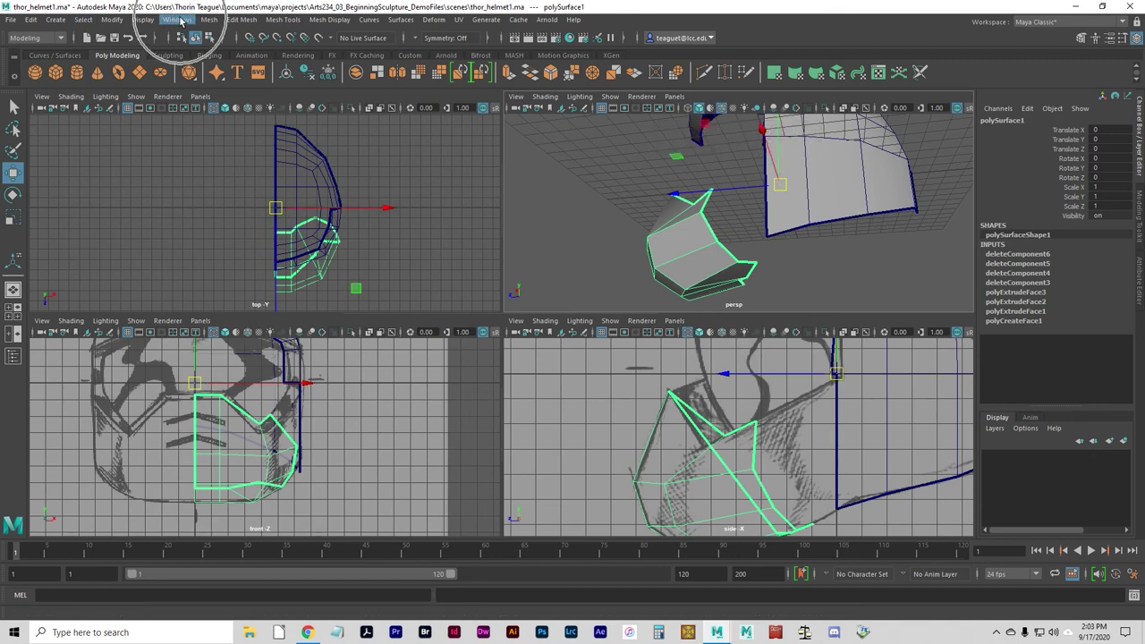
mouse_move(215, 75)
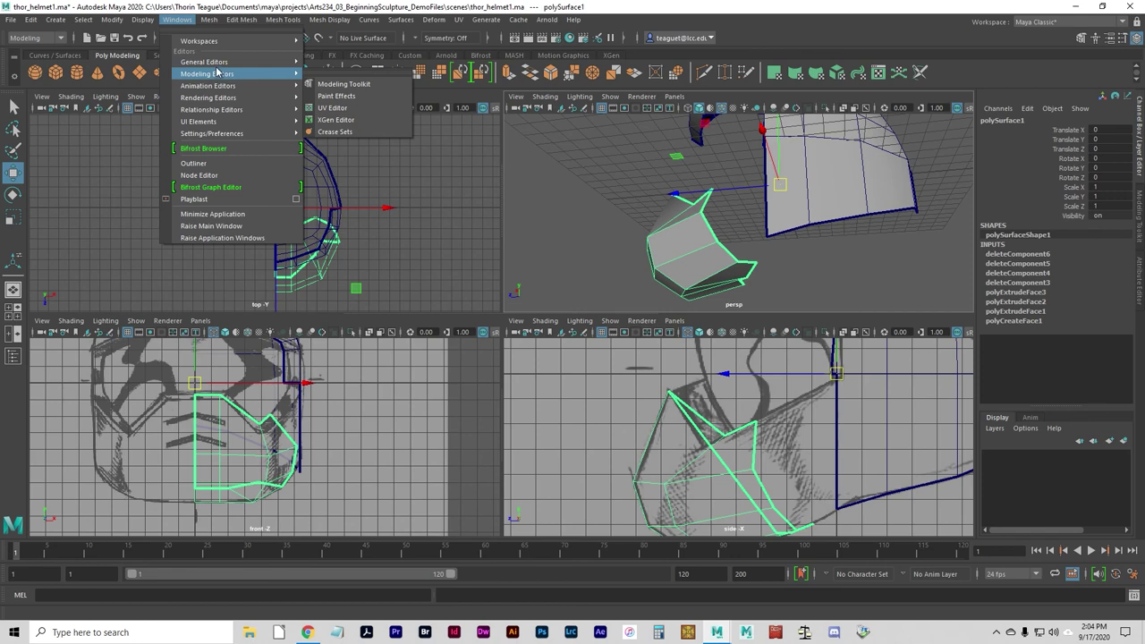
mouse_move(277, 67)
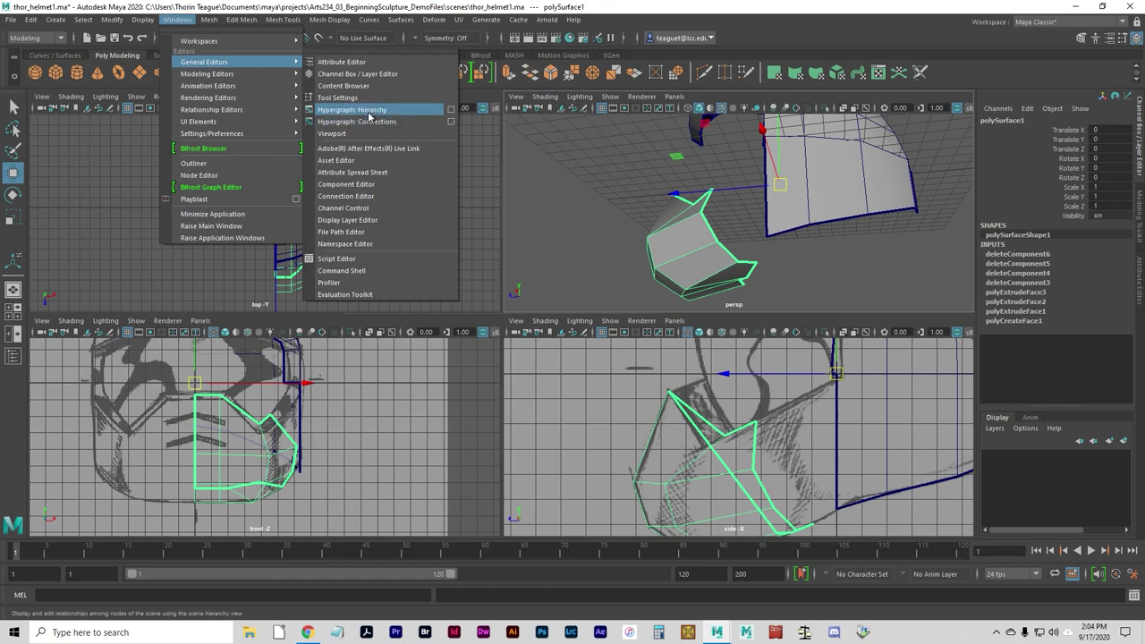
left_click(366, 121)
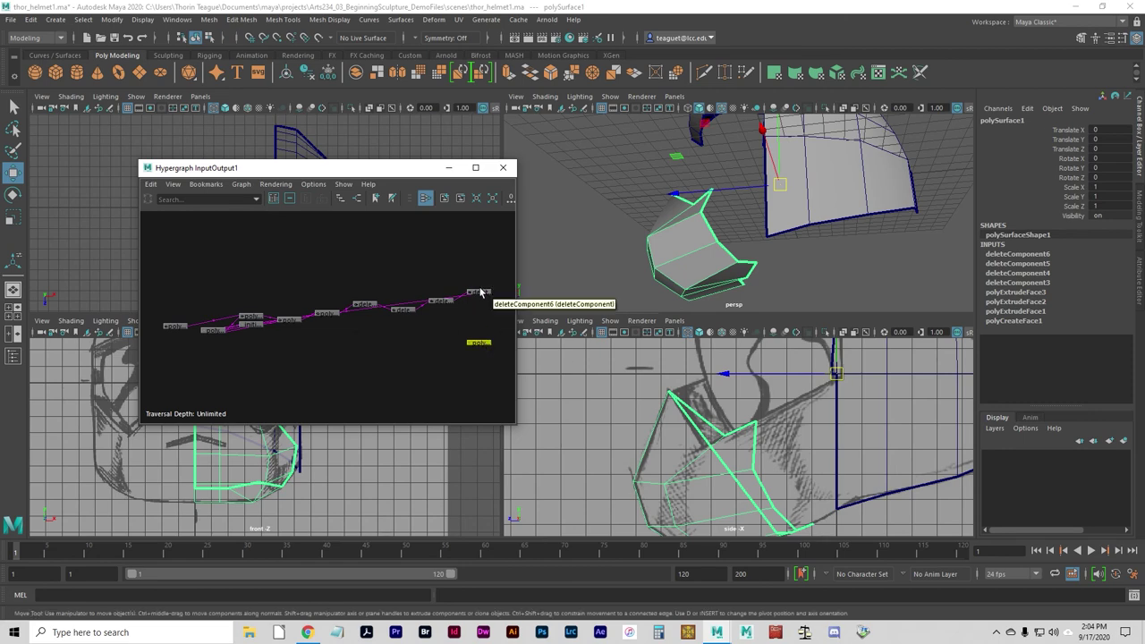
Compare the graph with the half-helmet selected, and reselect the chin guard through its polySurface1 transform node
left_click(834, 185)
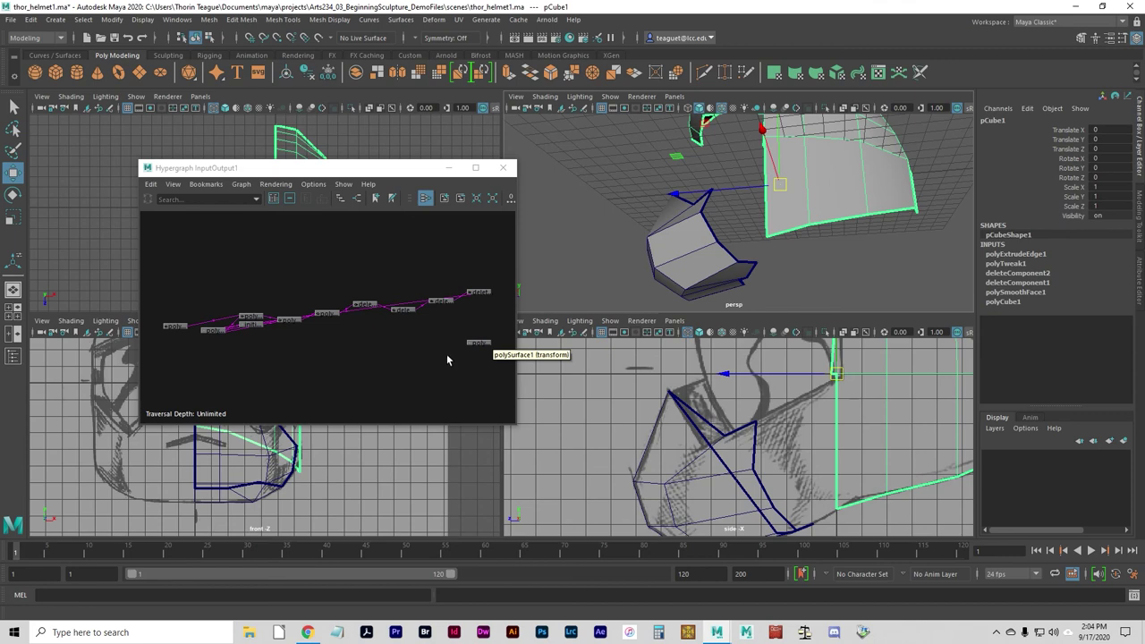
right_click_drag(446, 353, 362, 352, "alt")
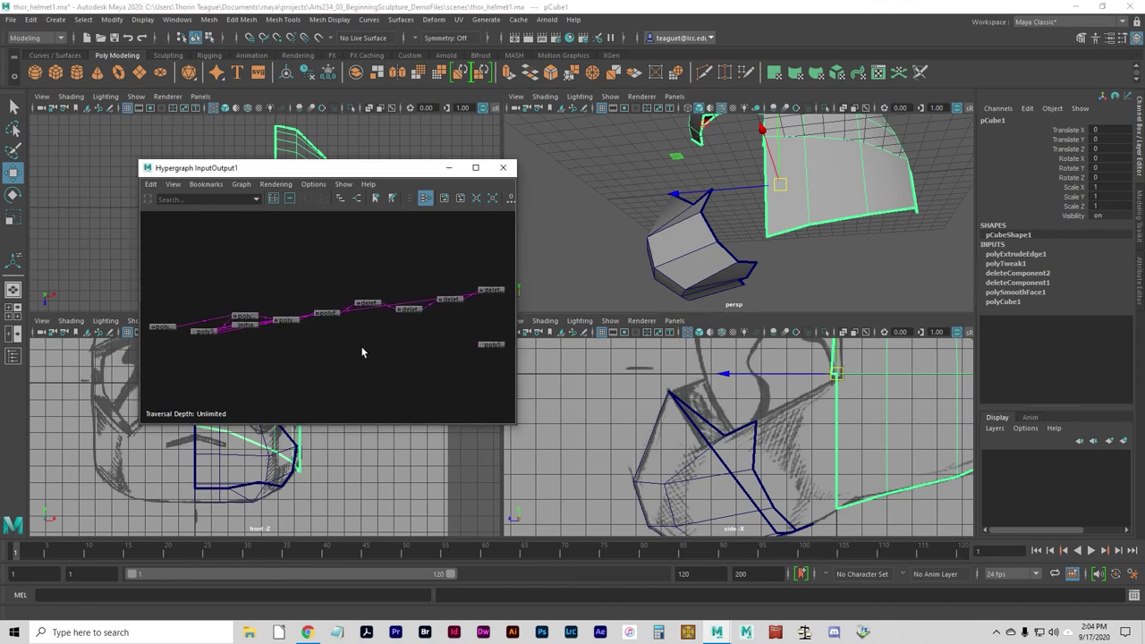
left_click_drag(362, 351, 188, 295)
left_click(326, 360)
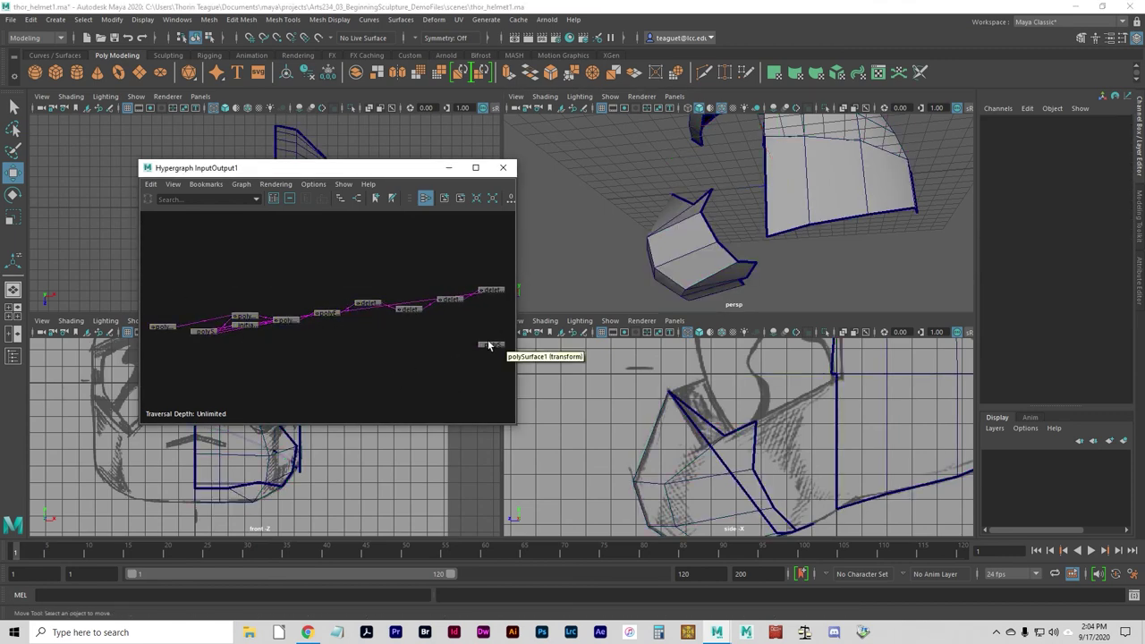
left_click(488, 345)
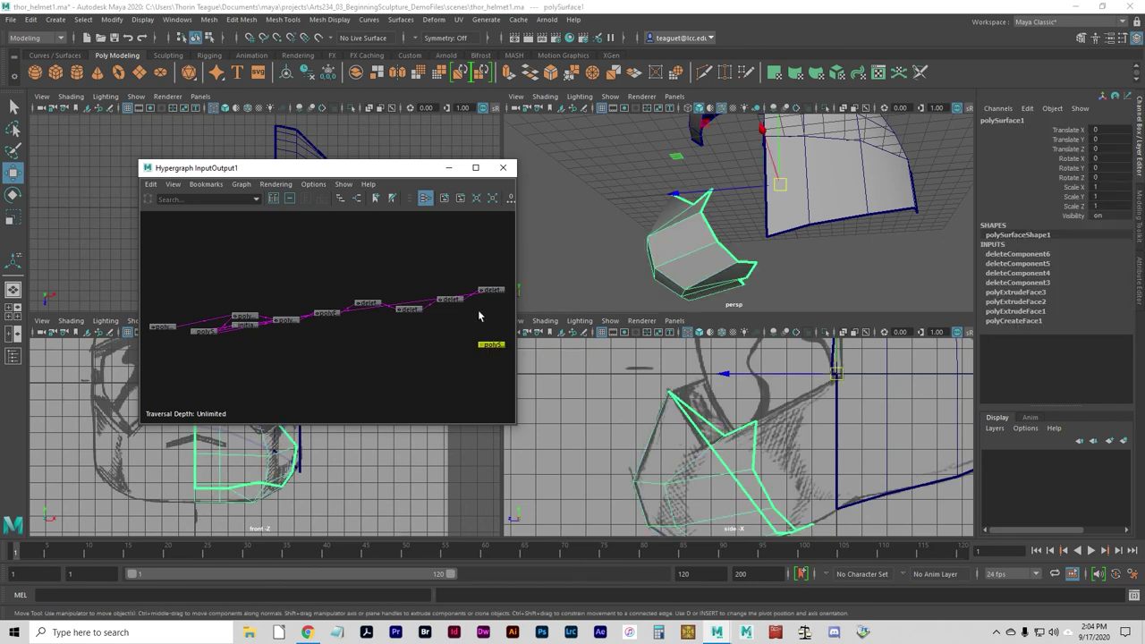
Close the connections graph and show the half-helmet's node in Hypergraph: Hierarchy
left_click(826, 219)
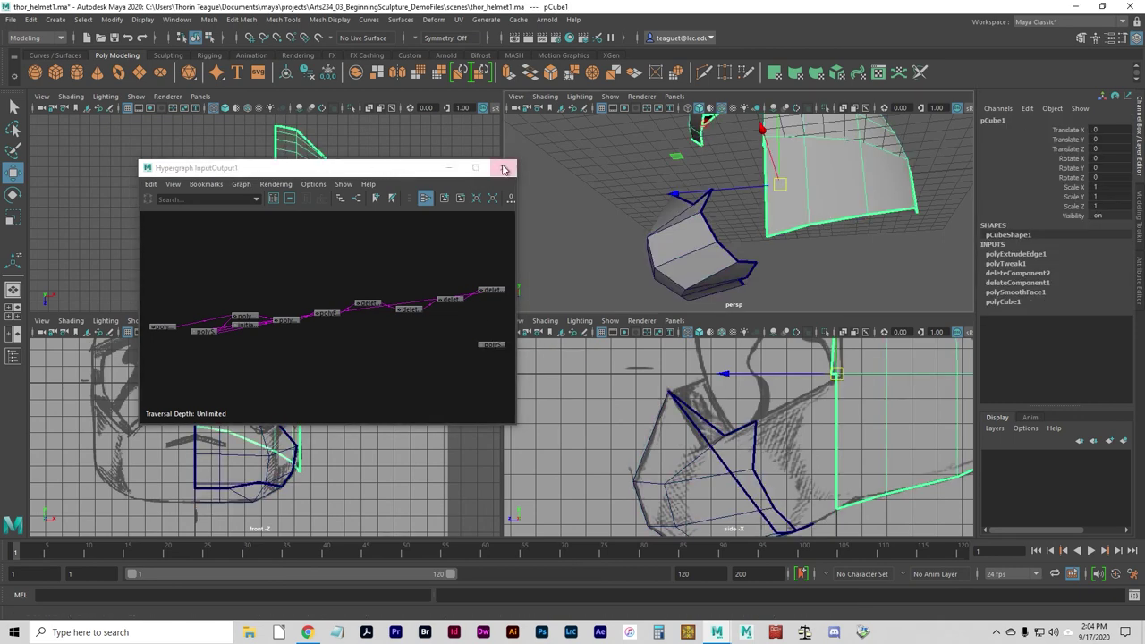
left_click(503, 169)
left_click(176, 19)
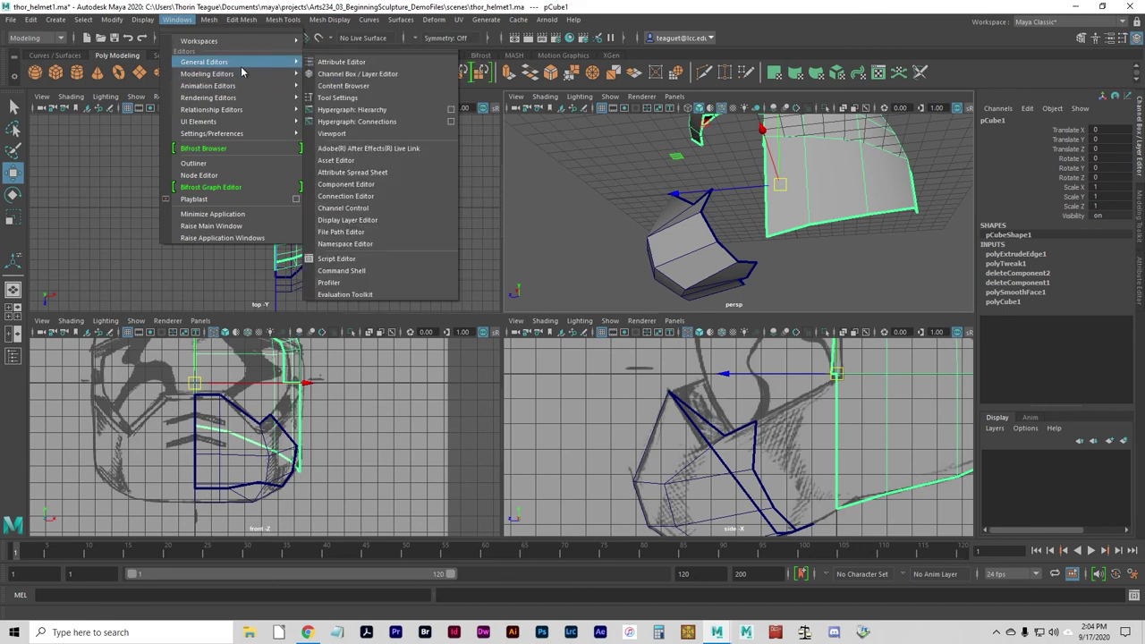
left_click(351, 109)
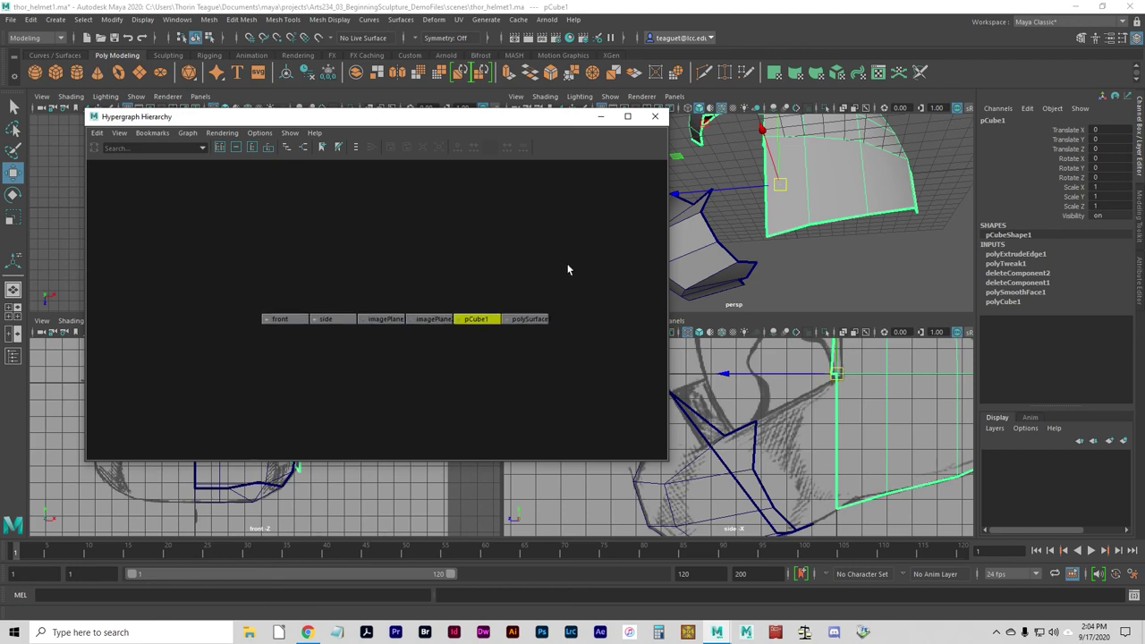
Compare the pCube1 and polySurface1 nodes in the hierarchy by selecting them alternately to see which object each represents
left_click(527, 319)
left_click(472, 319)
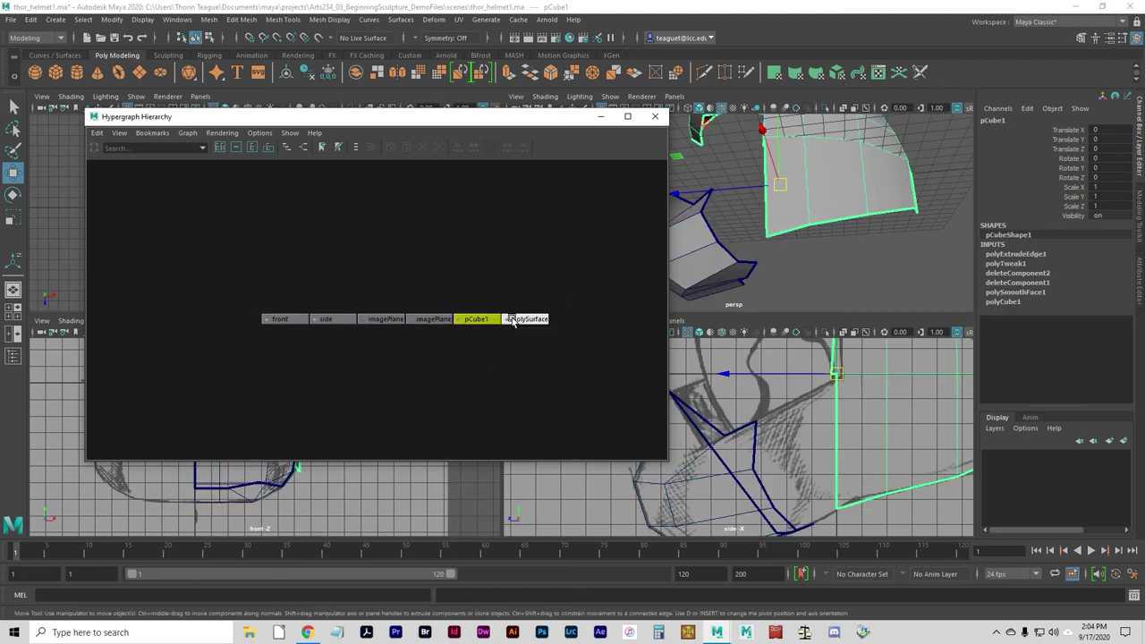
left_click(507, 319)
left_click(493, 319)
left_click(511, 321)
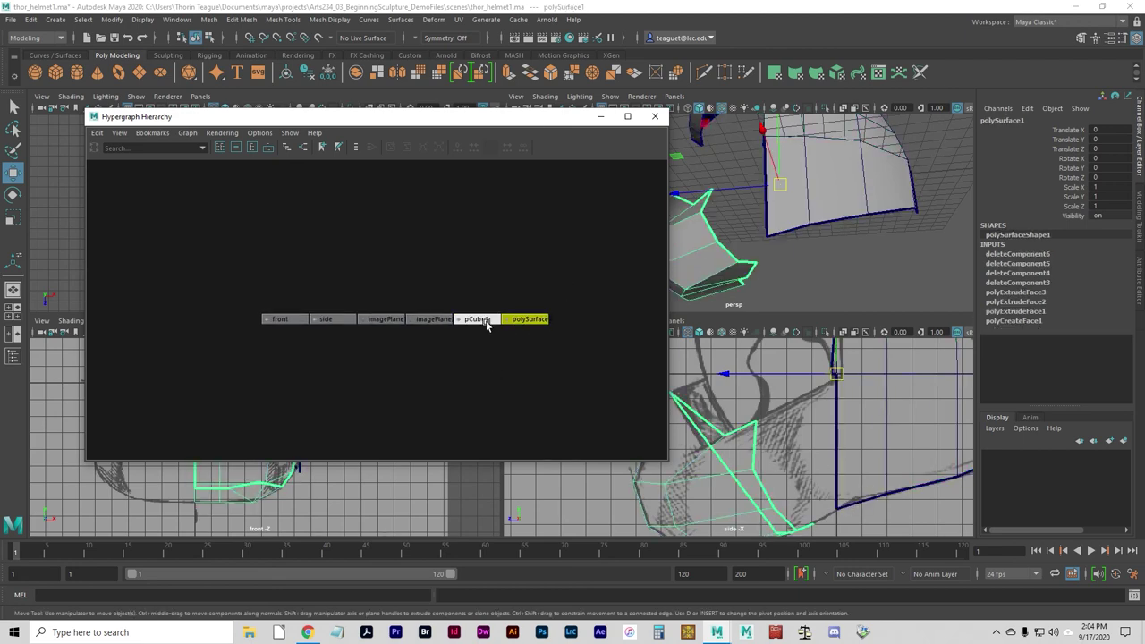
left_click(486, 322)
left_click(526, 320)
left_click(480, 319)
left_click(521, 319)
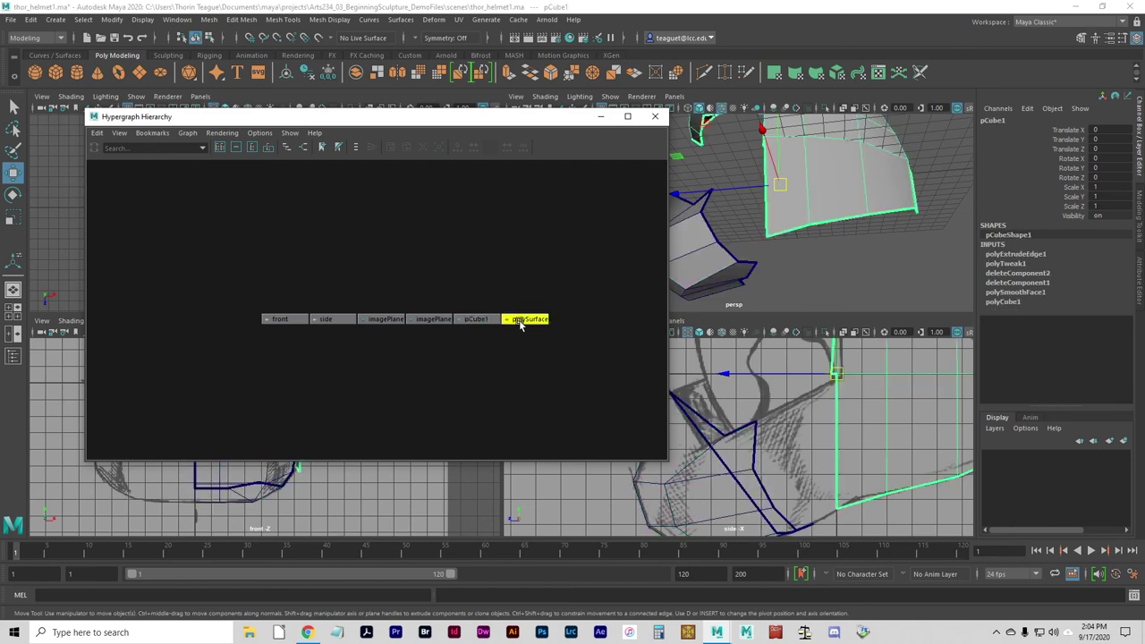
left_click(473, 322)
Combine the chin guard polySurface1 and the half-helmet pCube1 into a single polygon object
left_click(515, 319)
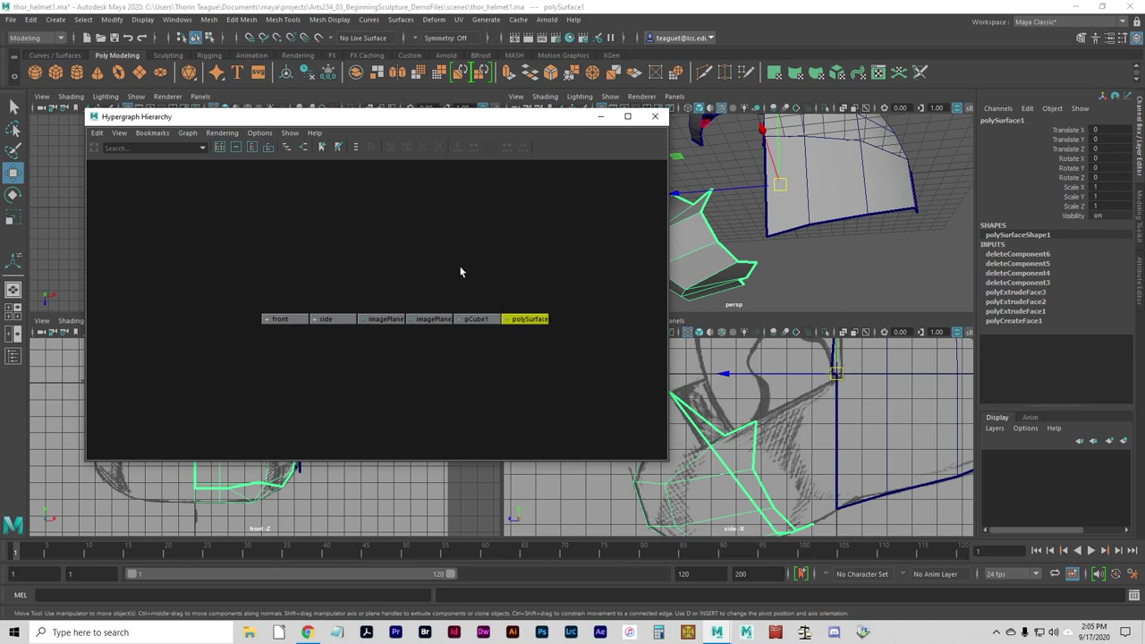
left_click(474, 320, "shift")
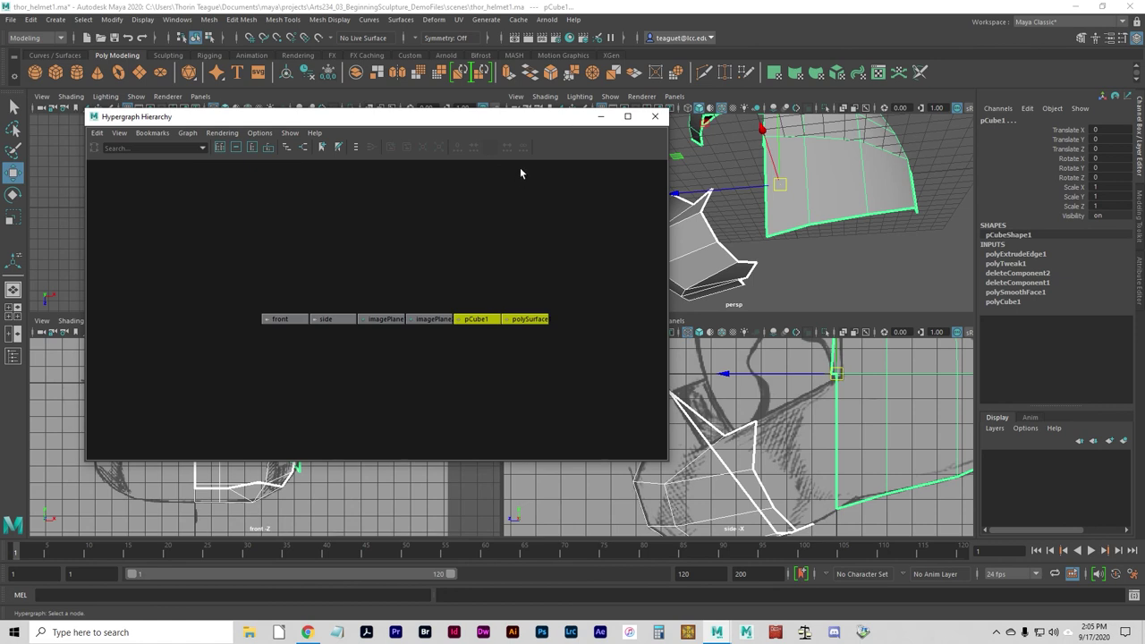
left_click(208, 21)
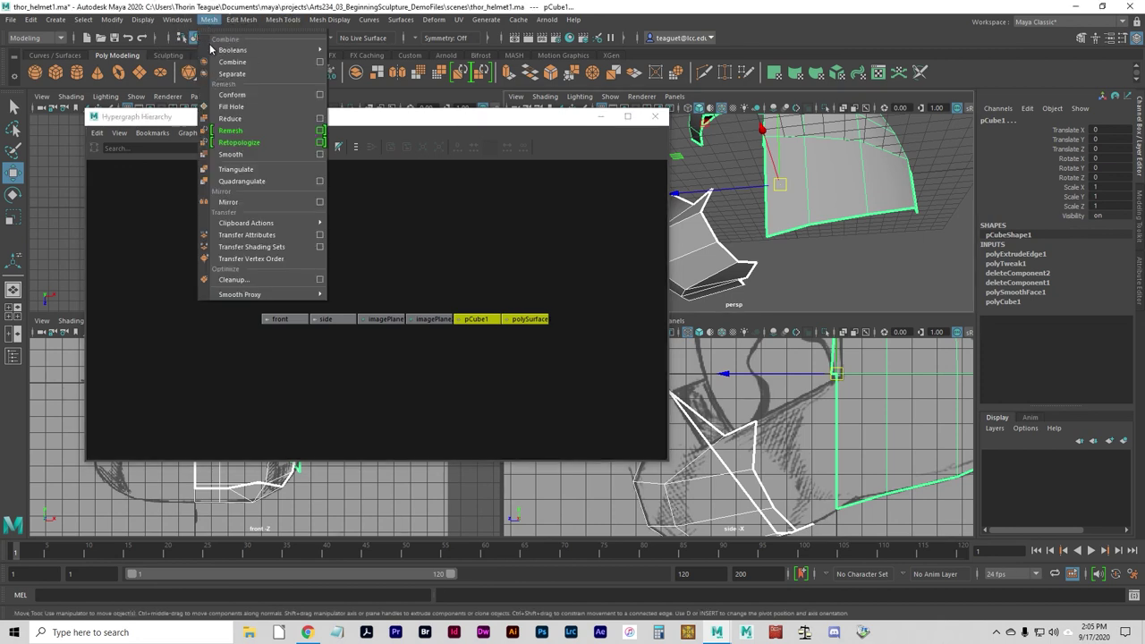
left_click(242, 66)
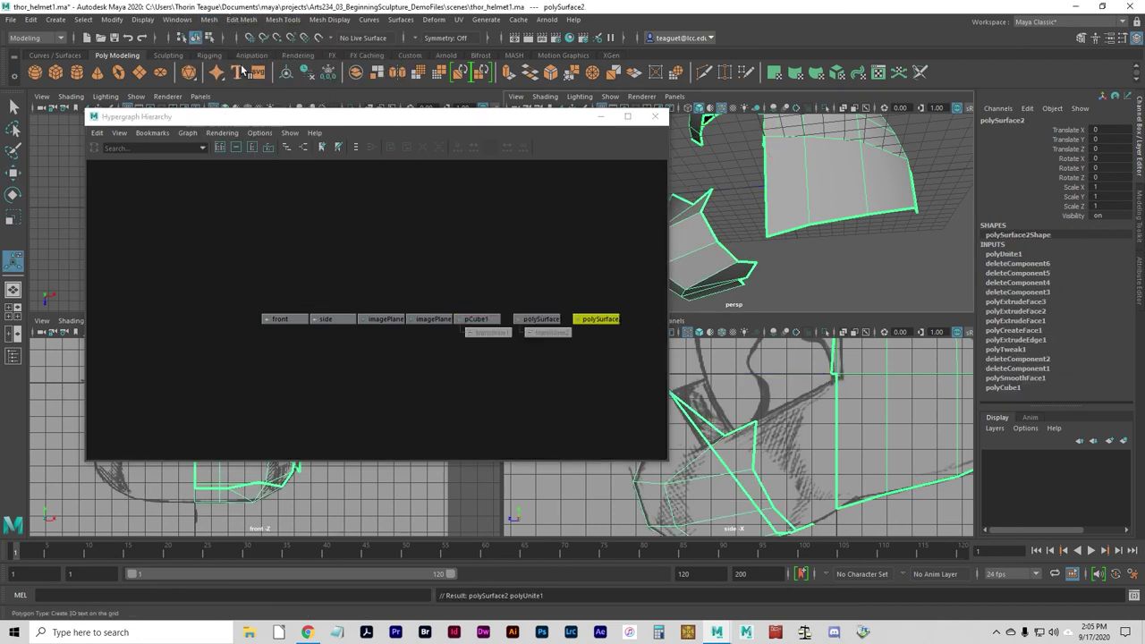
Check which meshes the combined object's node selects in the hierarchy, and close the Hypergraph
left_click(625, 400)
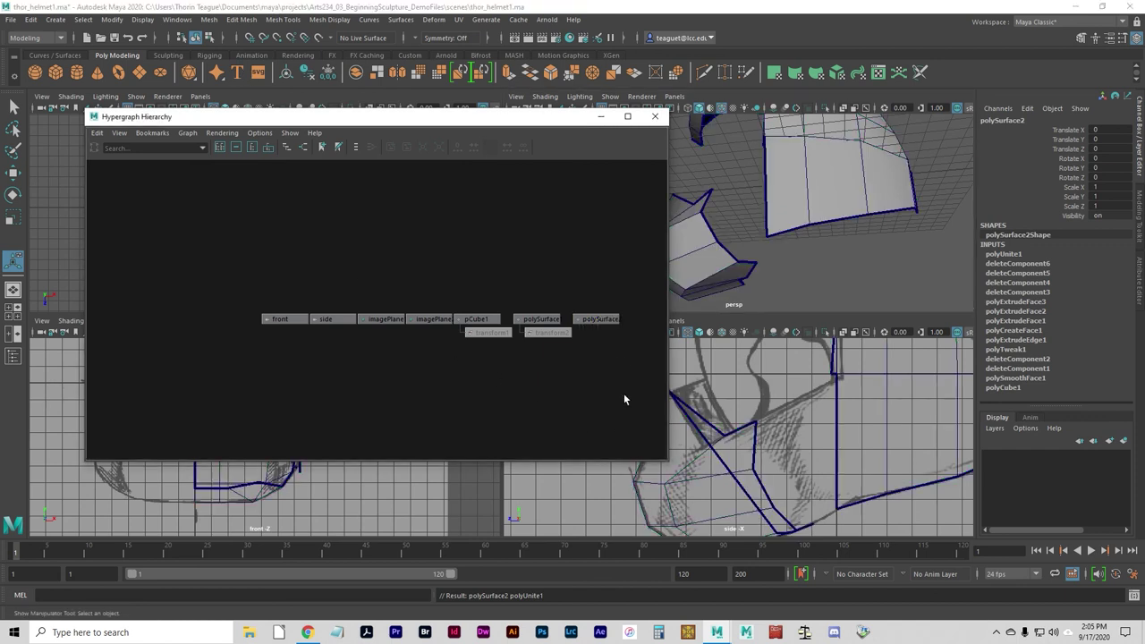
left_click(607, 321)
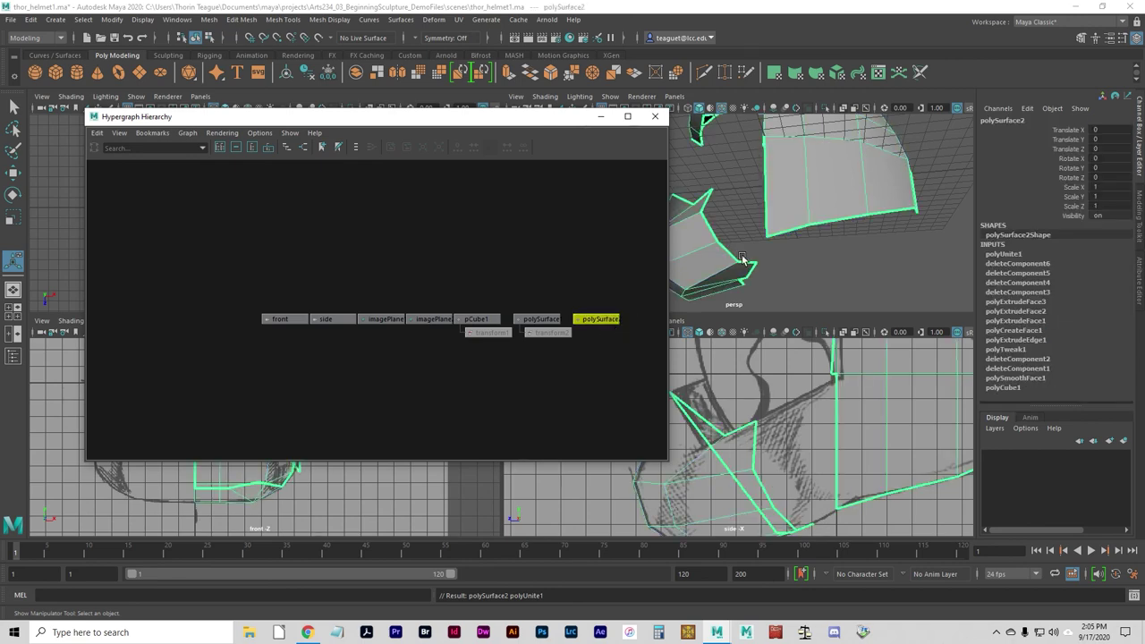
left_click(654, 116)
Insert a horizontal edge loop across the half-helmet's lower side panel, about one third of the way down from the panel's upper edge
left_click_drag(791, 225, 826, 238, "alt")
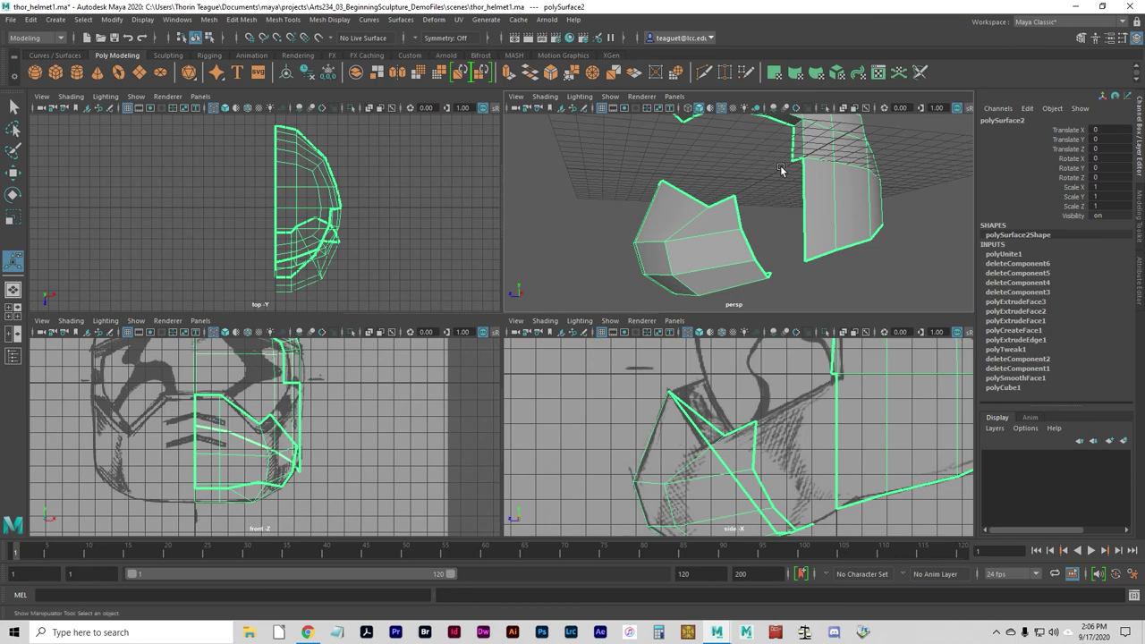
mouse_move(854, 277)
left_mouse_down("alt")
mouse_move(743, 281)
mouse_move(849, 277)
left_mouse_up("alt")
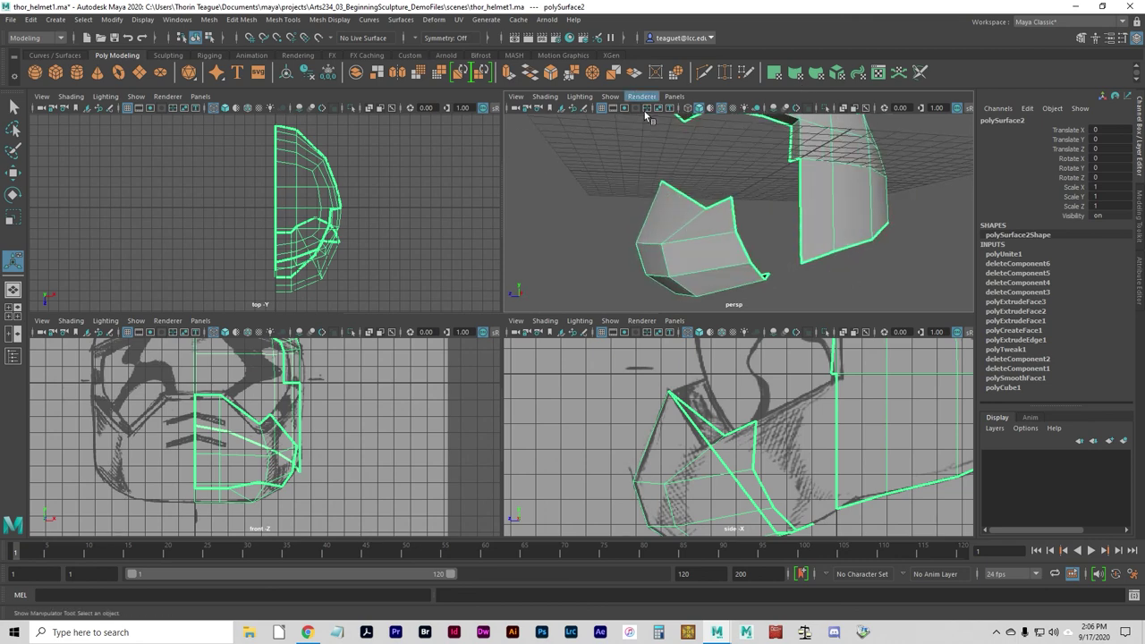
left_click_drag(805, 242, 779, 239, "alt")
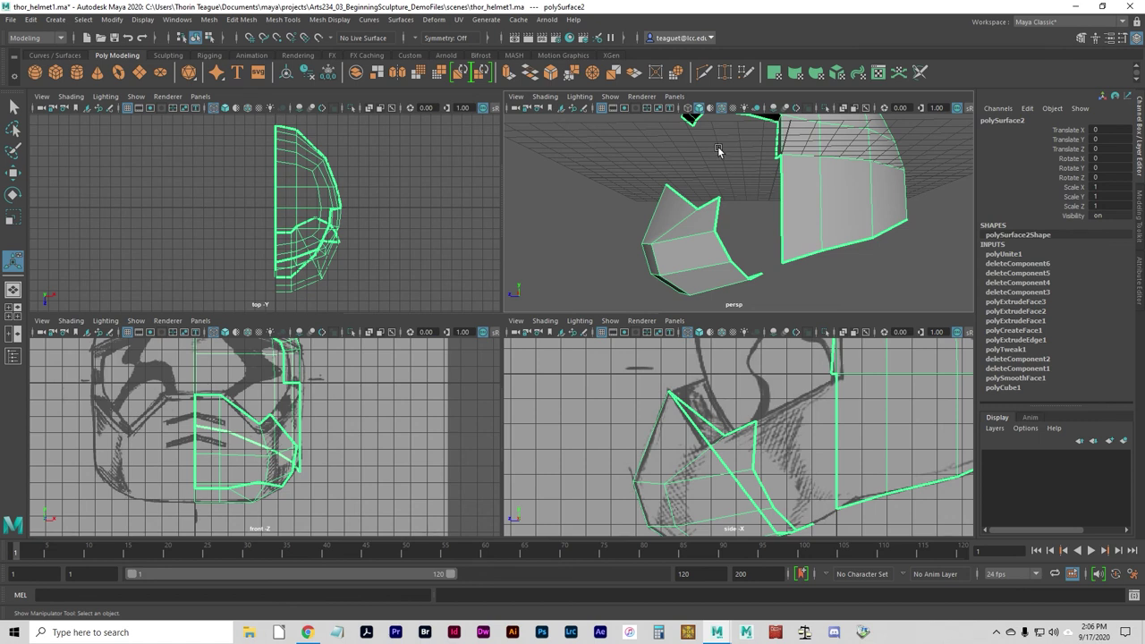
key("q")
right_click_drag(774, 208, 766, 182)
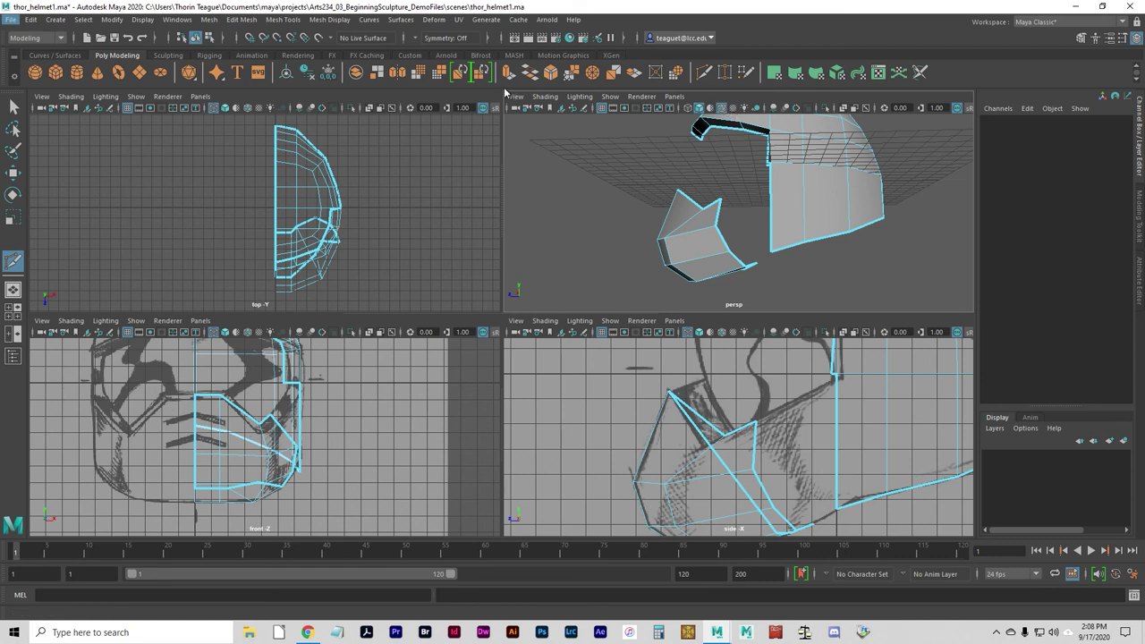
left_click(273, 20)
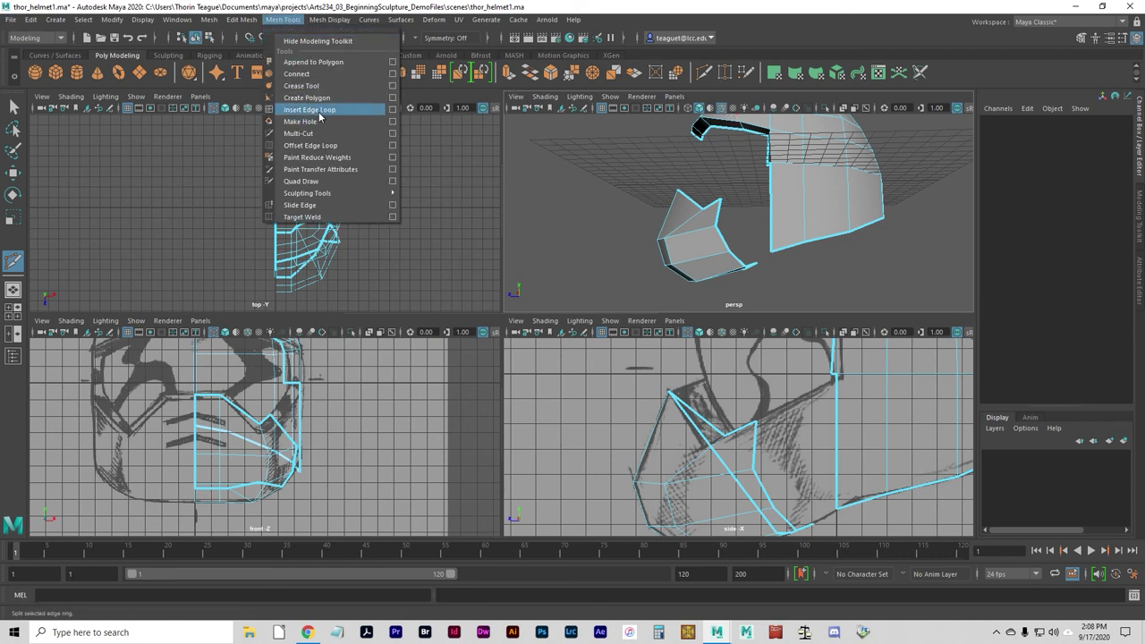
left_click(313, 110)
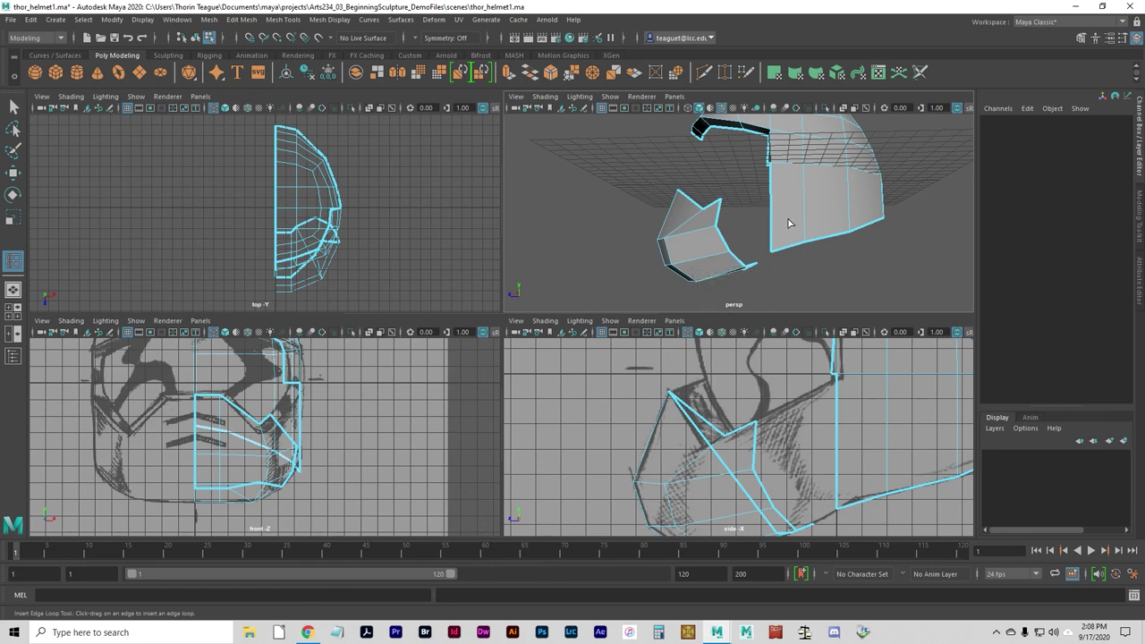
key("space")
left_click_drag(614, 315, 455, 402, "alt")
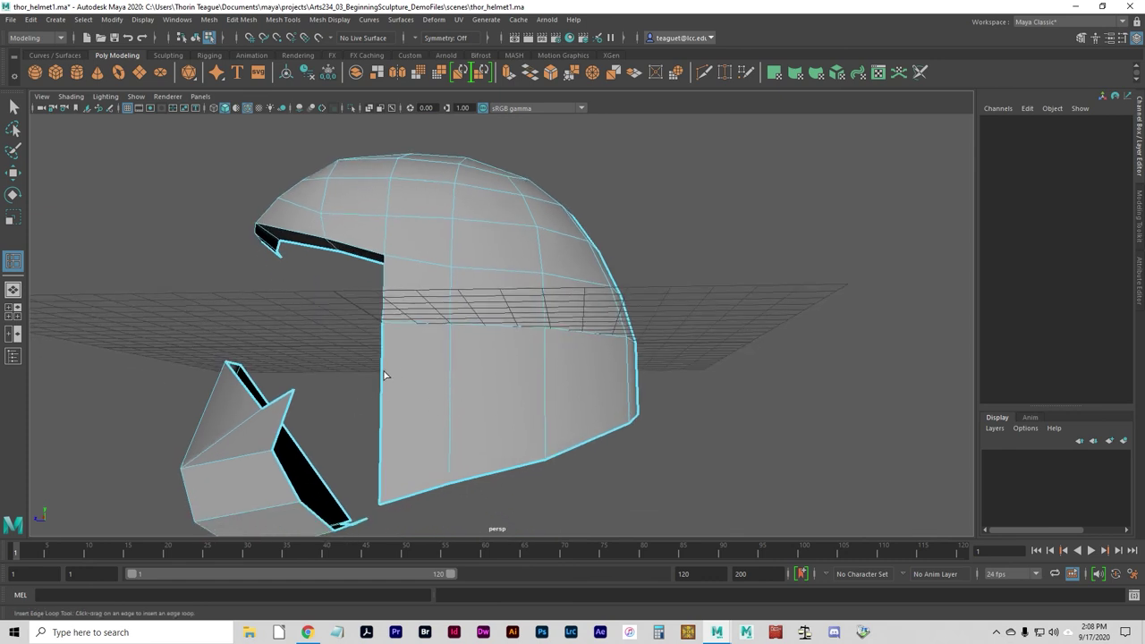
left_click_drag(382, 360, 386, 403)
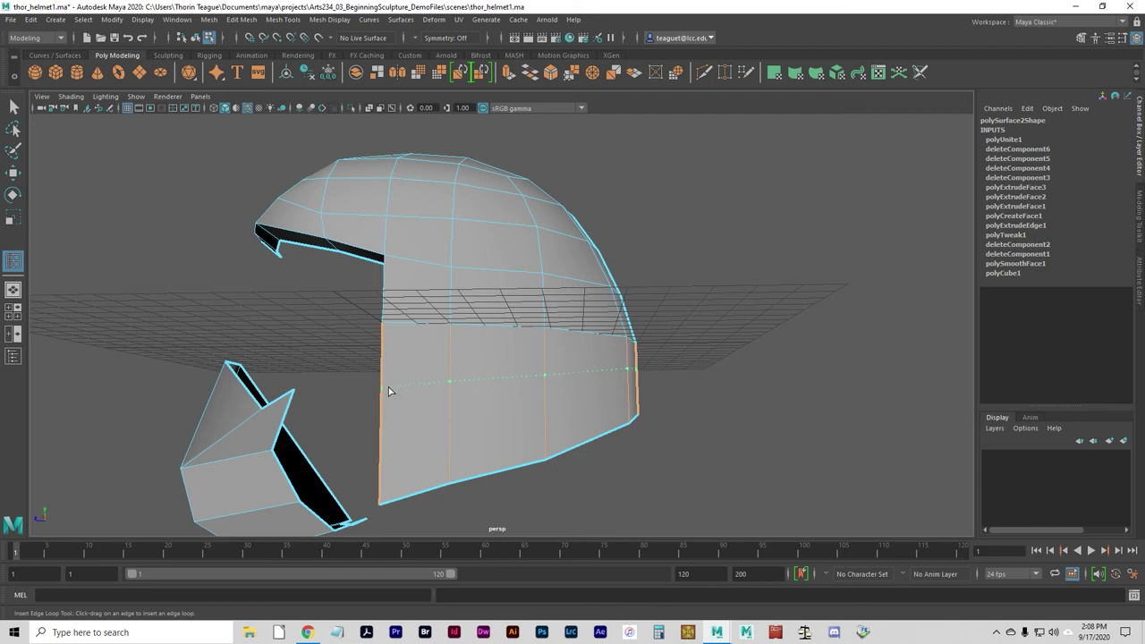
left_click_drag(388, 391, 388, 391)
left_click(388, 387)
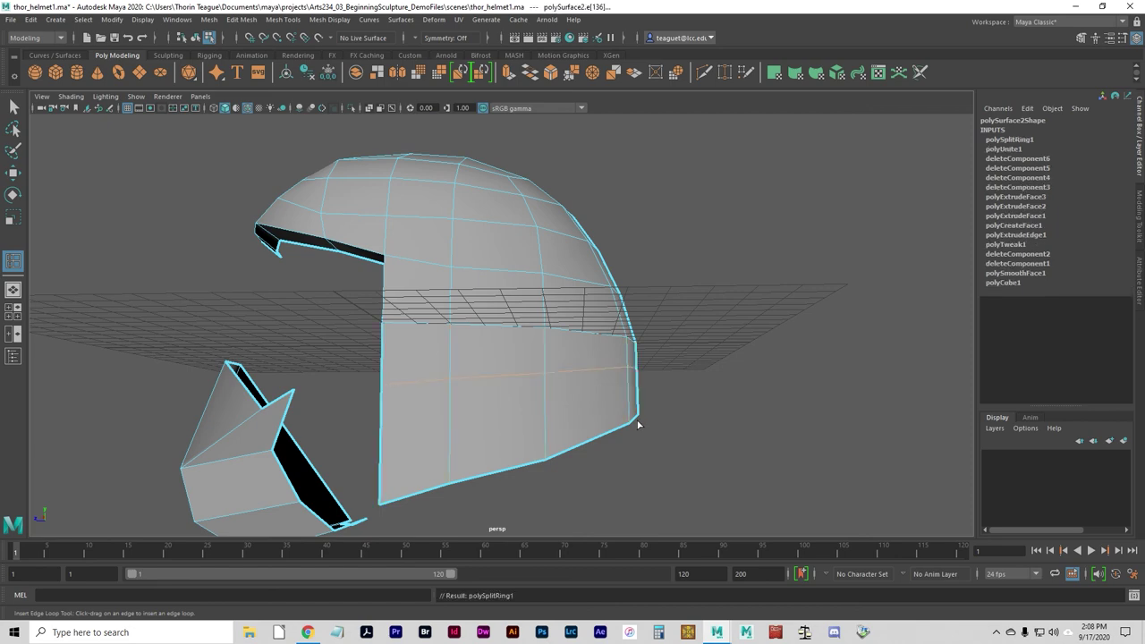
Insert a second horizontal edge loop about two thirds of the way down the half-helmet's lower side panel and leave the tool
mouse_move(639, 422)
left_mouse_down("alt")
mouse_move(553, 434)
mouse_move(623, 428)
left_mouse_up("alt")
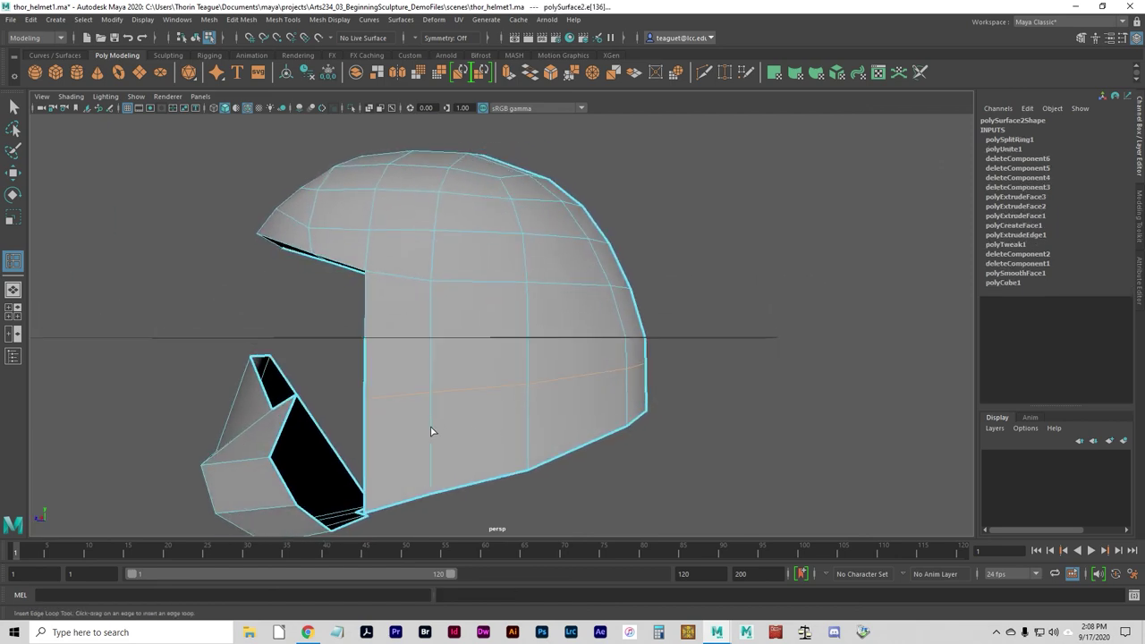
left_click_drag(364, 434, 367, 466)
left_click_drag(367, 465, 367, 466)
left_click_drag(664, 485, 465, 437, "alt")
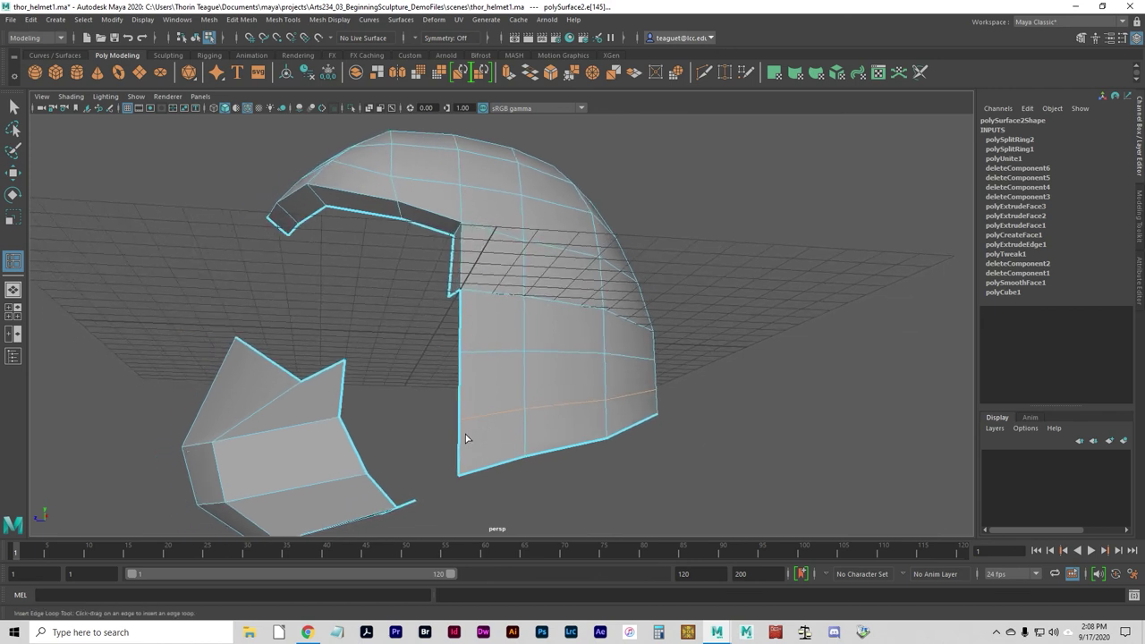
key("F8")
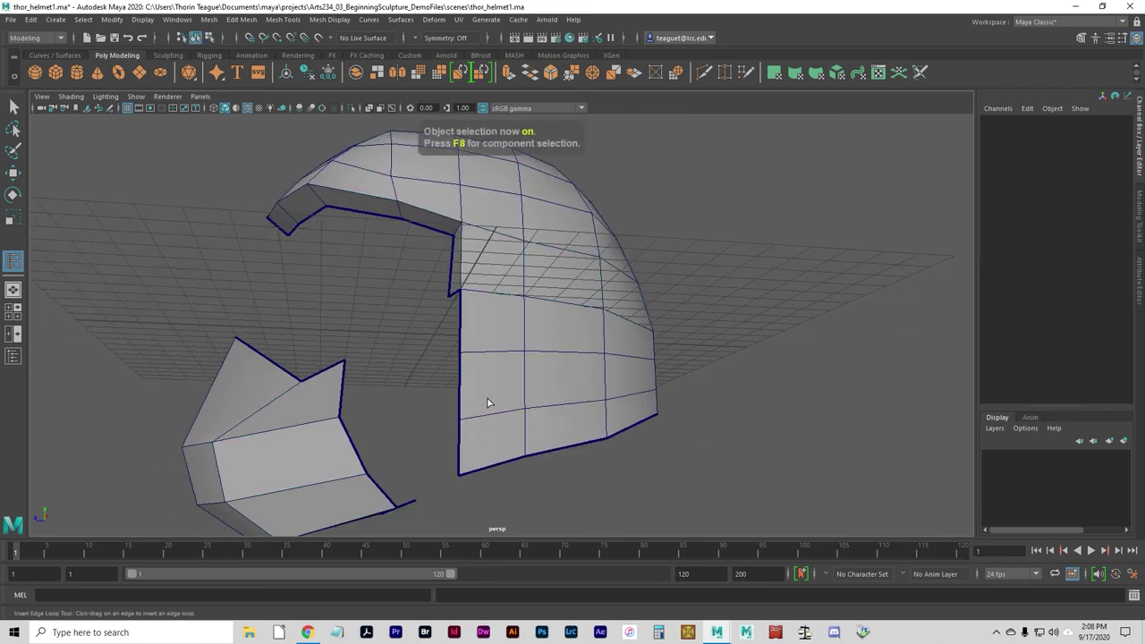
key("F8")
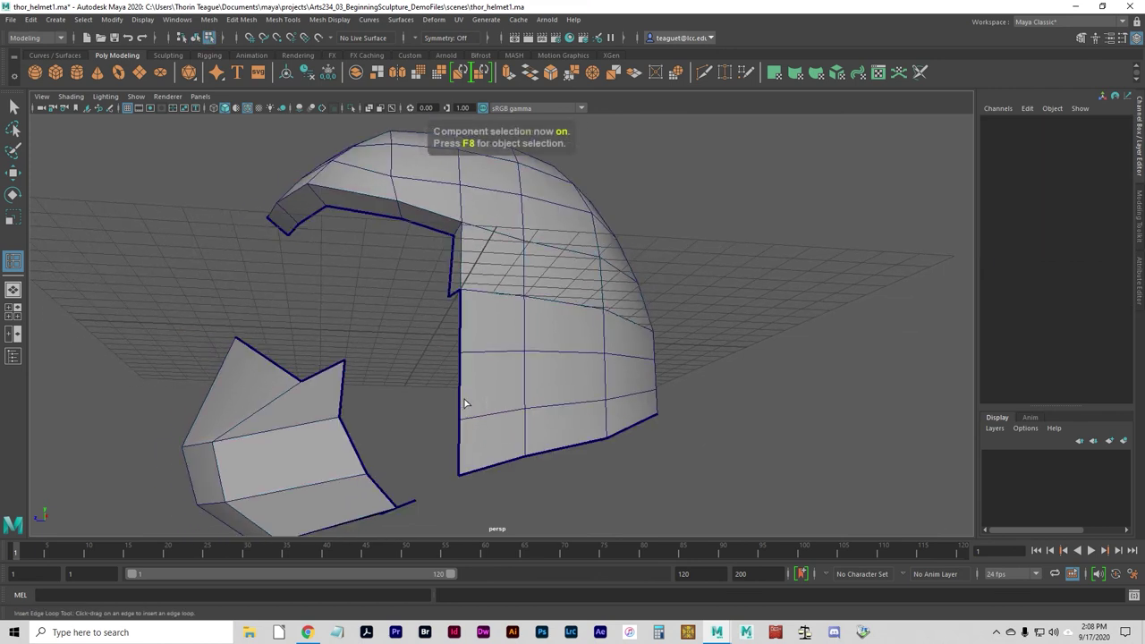
key("q")
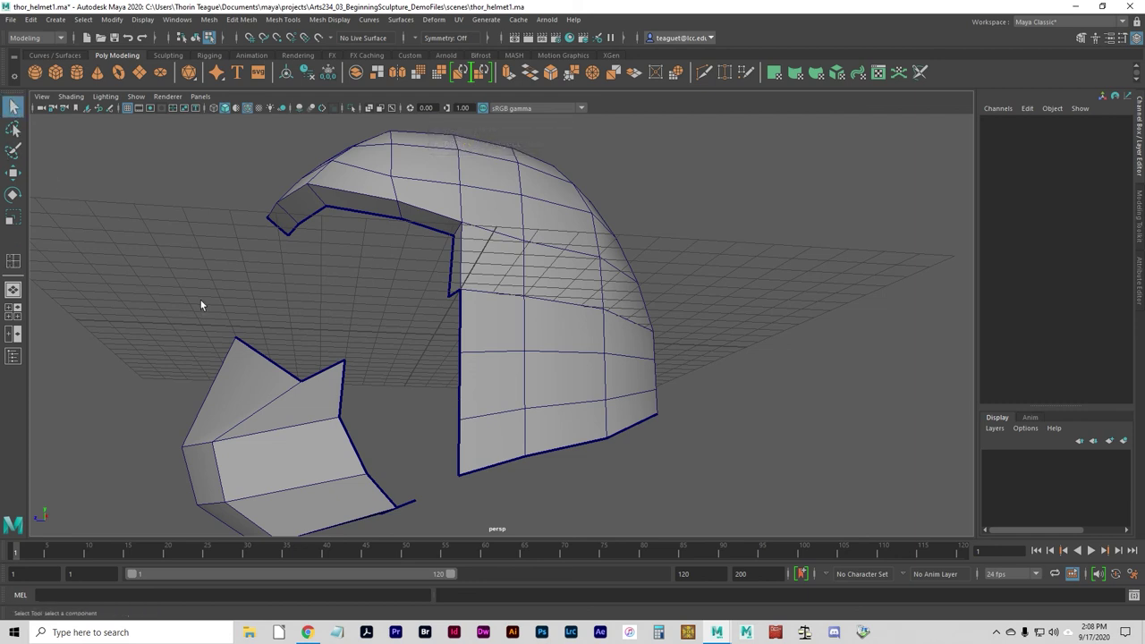
Bridge the chin guard's uppermost rear edge to the short horizontal step edge above the half-helmet's lower side panel
right_click_drag(462, 401, 456, 271)
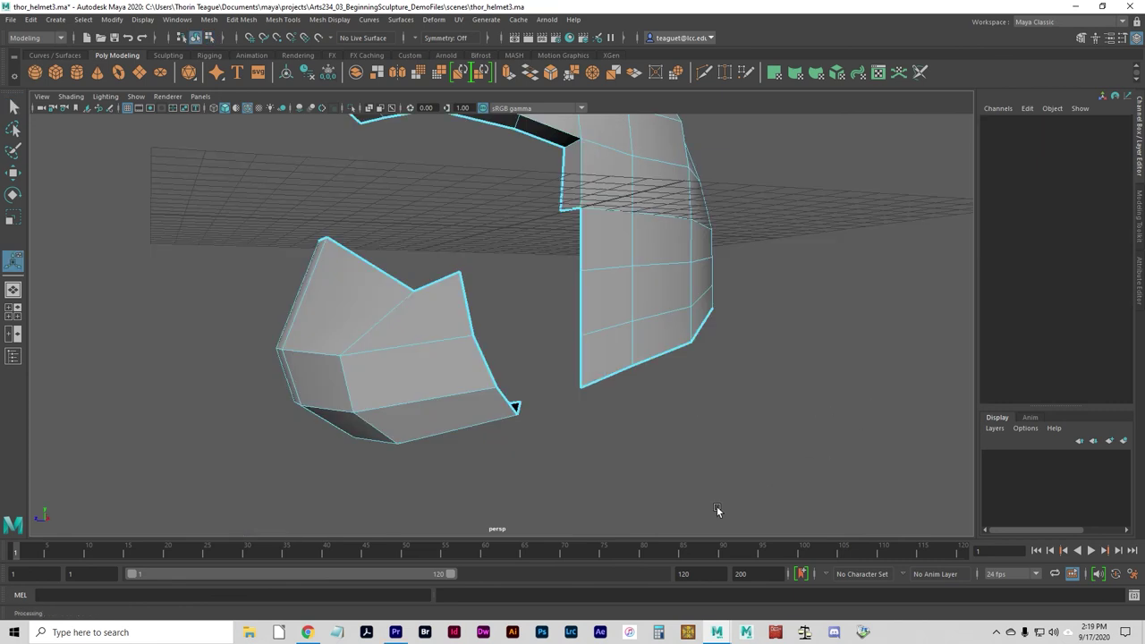
left_click(466, 306)
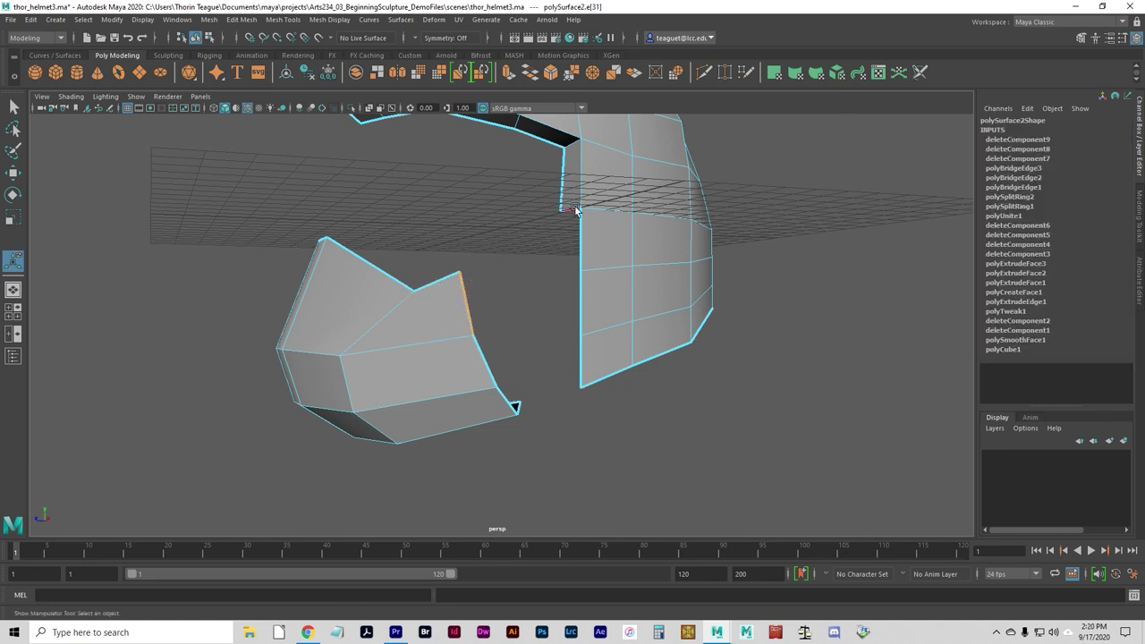
left_click_drag(557, 224, 596, 232, "alt")
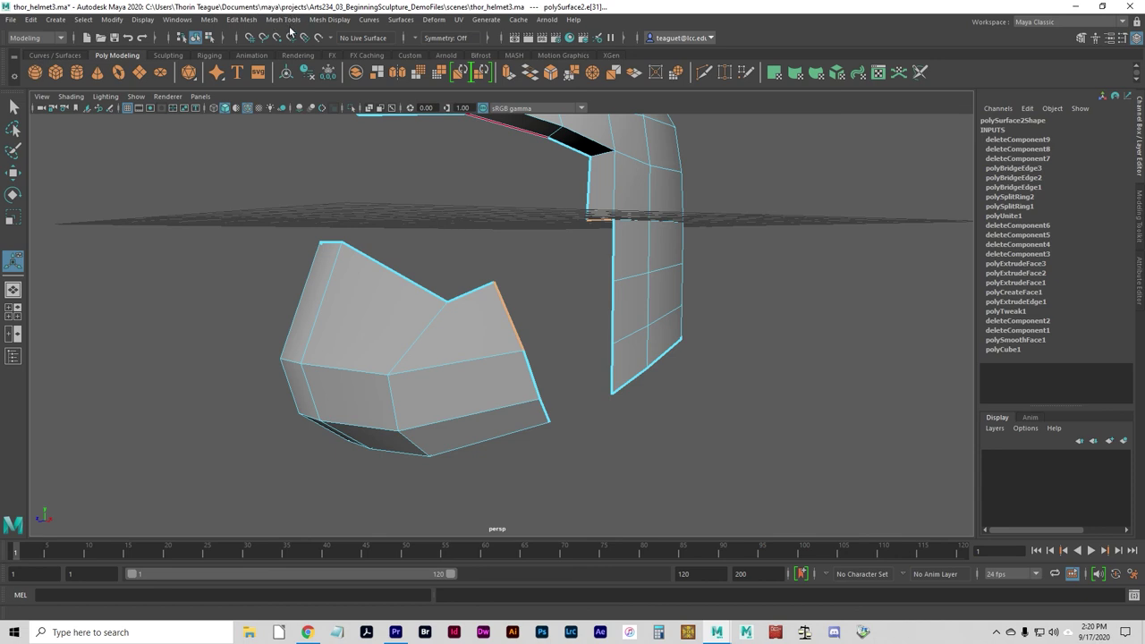
left_click(282, 20)
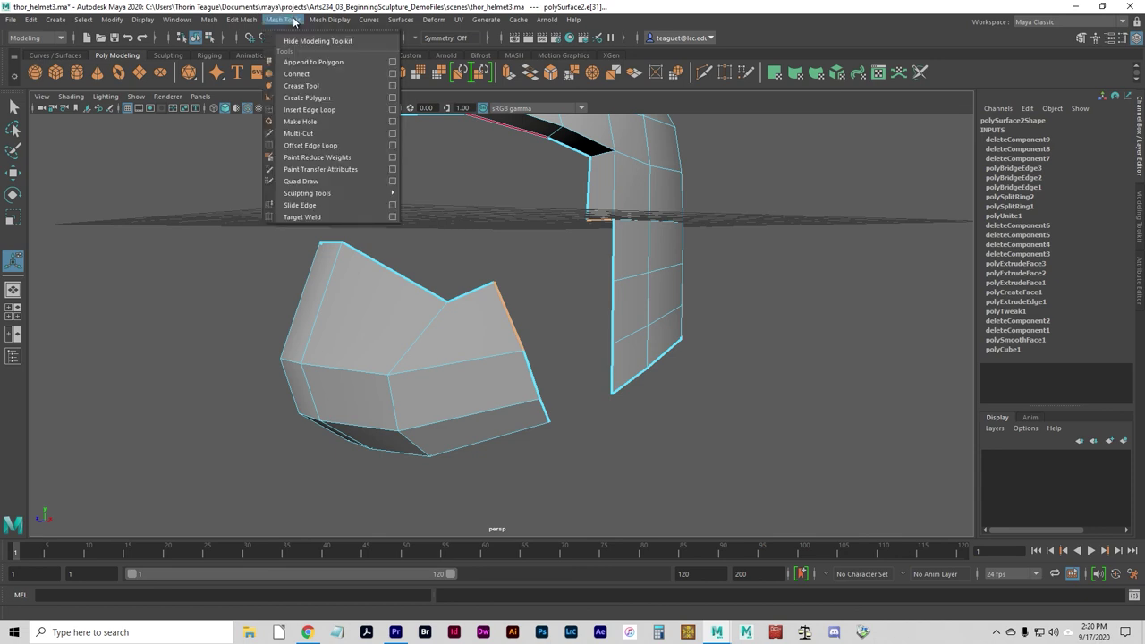
mouse_move(243, 20)
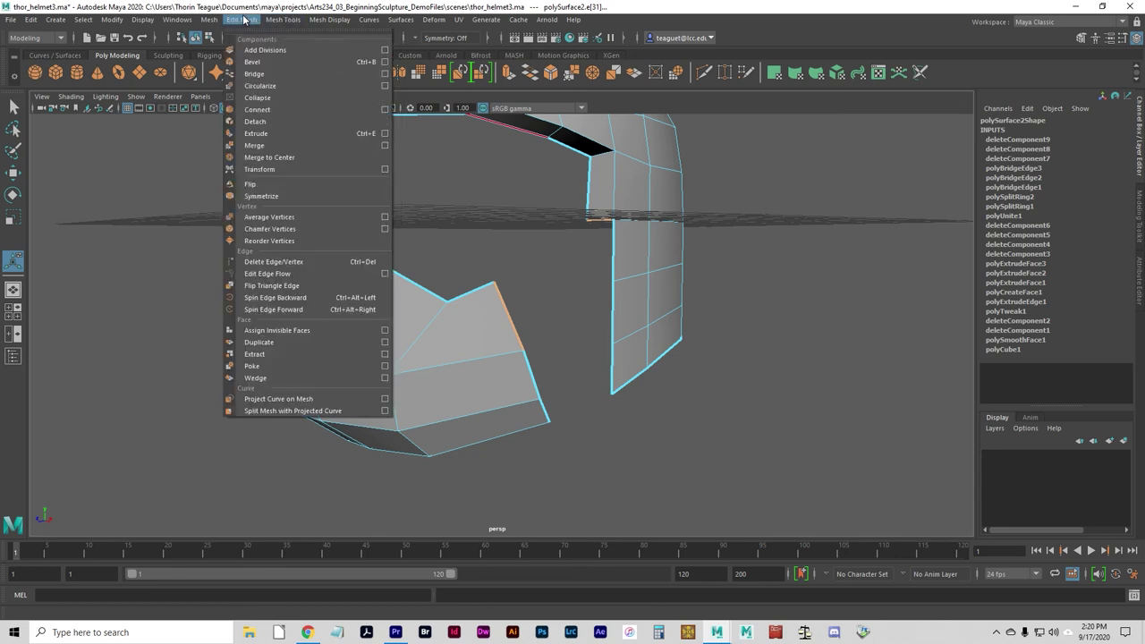
left_click(264, 75)
left_click_drag(546, 355, 496, 353, "alt")
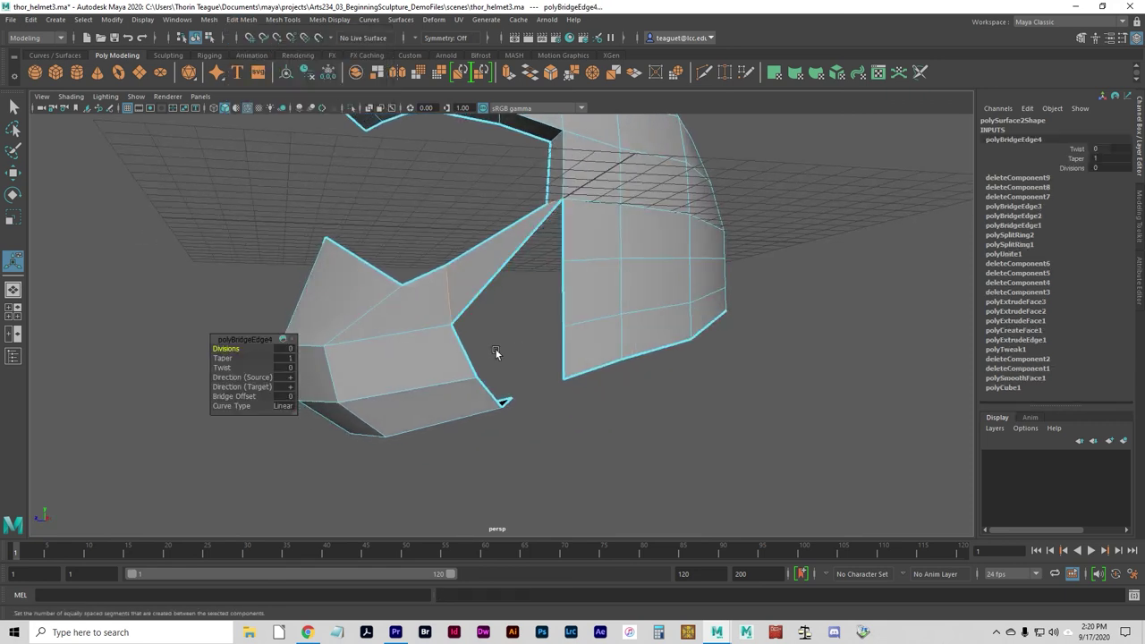
Bridge the chin guard's second rear edge to the top segment of the half-helmet side panel's vertical front edge
left_click(464, 349)
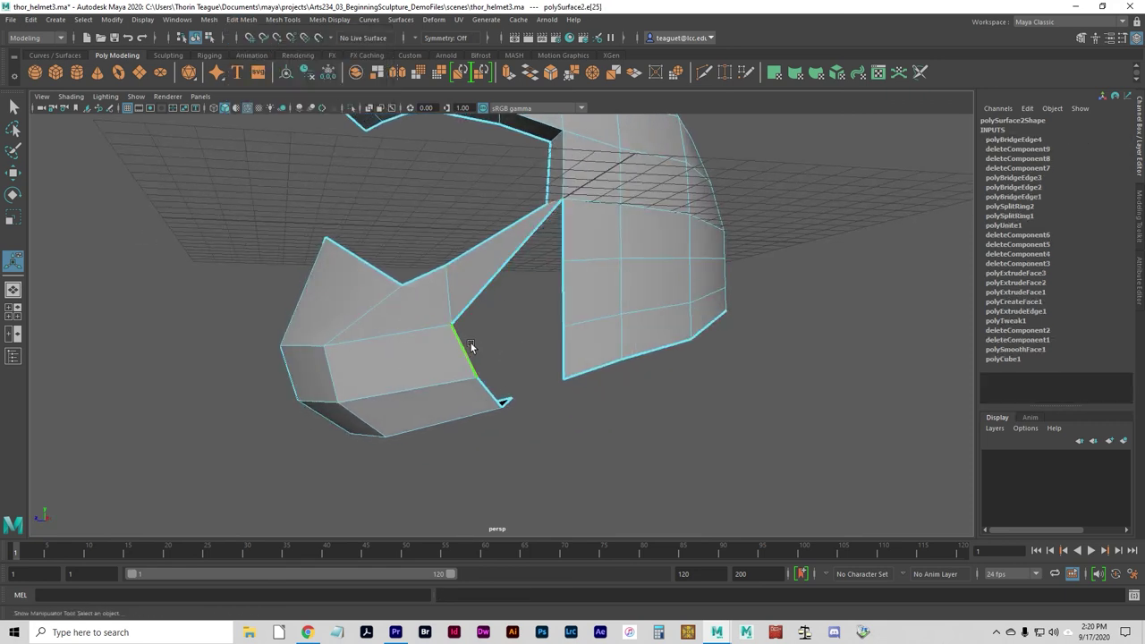
left_click(563, 242, "shift")
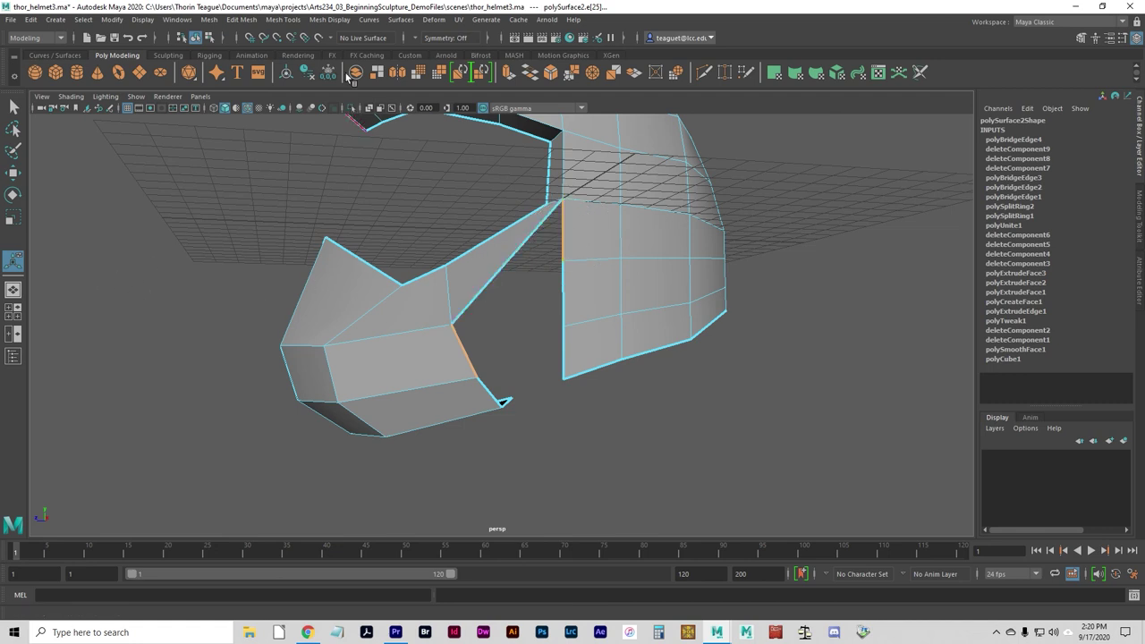
left_click(528, 75)
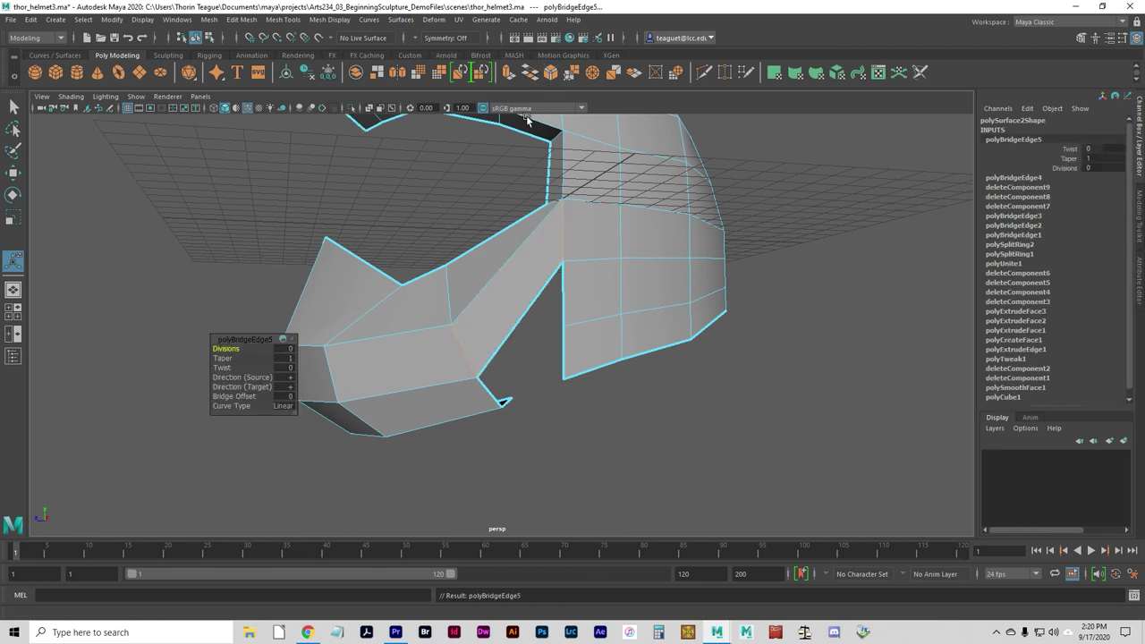
Bridge the chin guard's third rear edge to the middle segment of the half-helmet side panel's vertical front edge
left_click(490, 392)
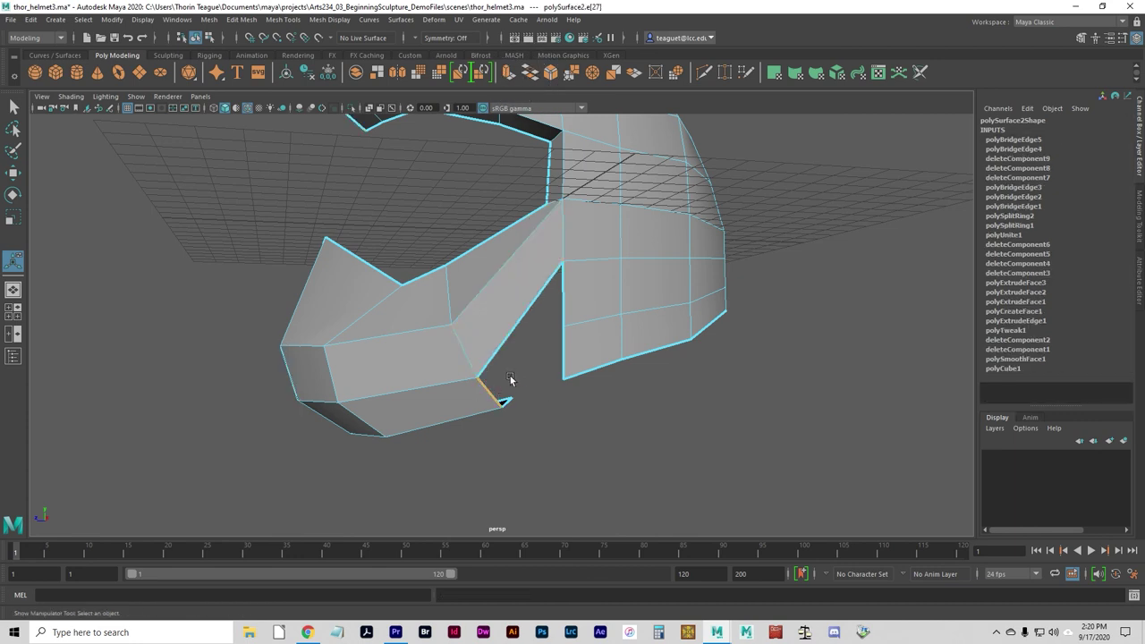
left_click(564, 297, "shift")
left_click(529, 75)
Bridge the chin guard's short rear edge on its underside to the lowest segment of the half-helmet side panel's vertical front edge
left_click_drag(524, 462, 503, 399, "alt")
left_click(484, 377)
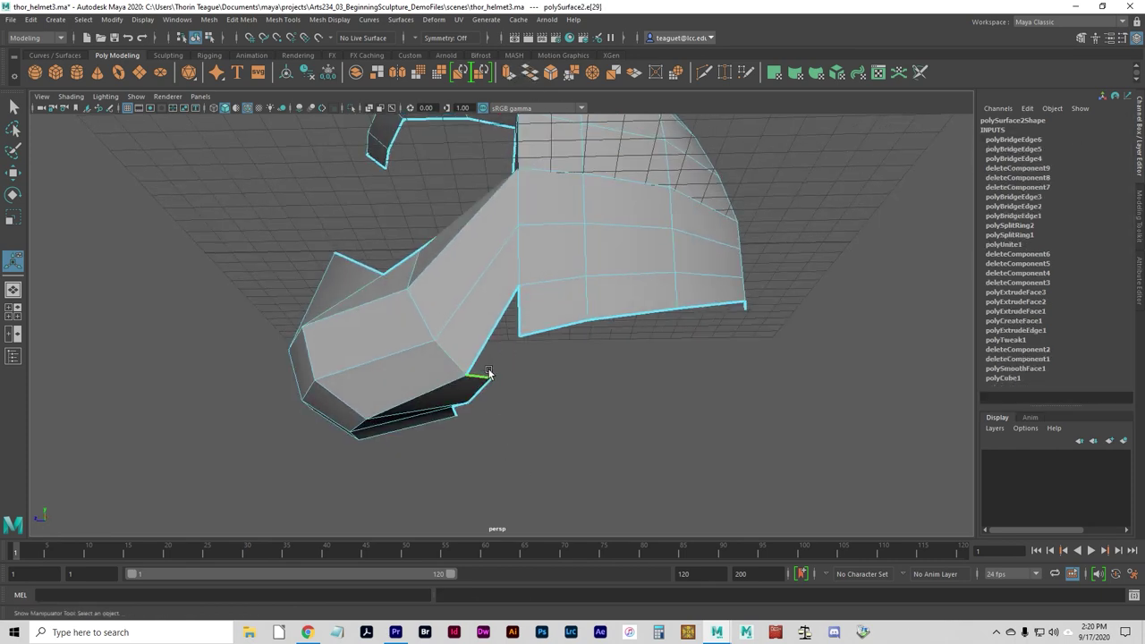
left_click_drag(506, 385, 542, 355, "alt")
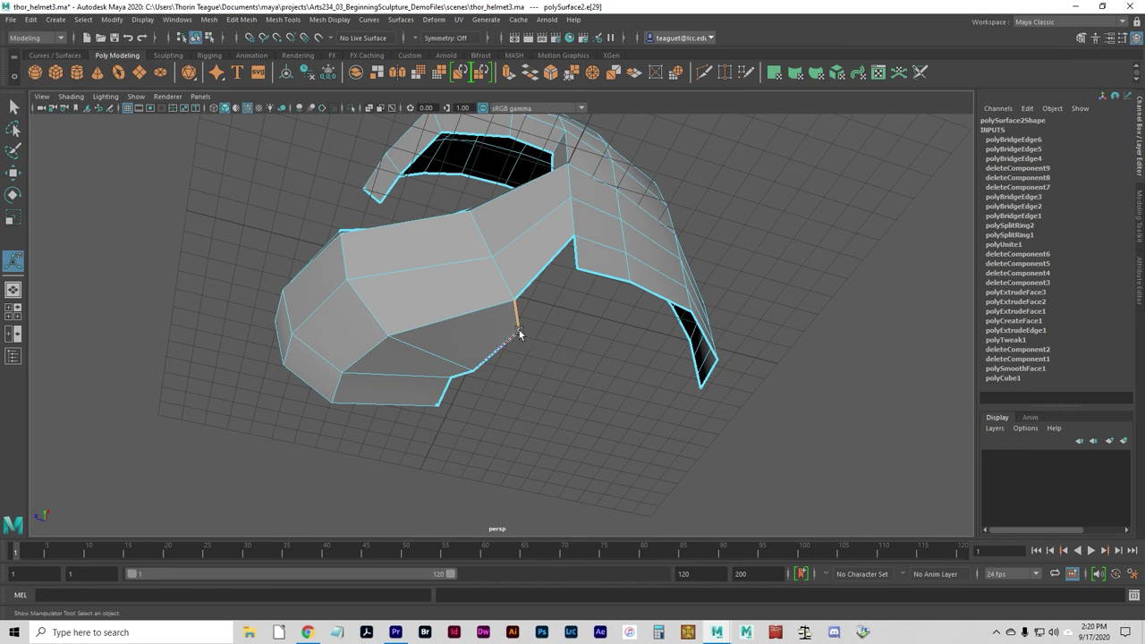
left_click_drag(520, 313, 585, 403, "alt")
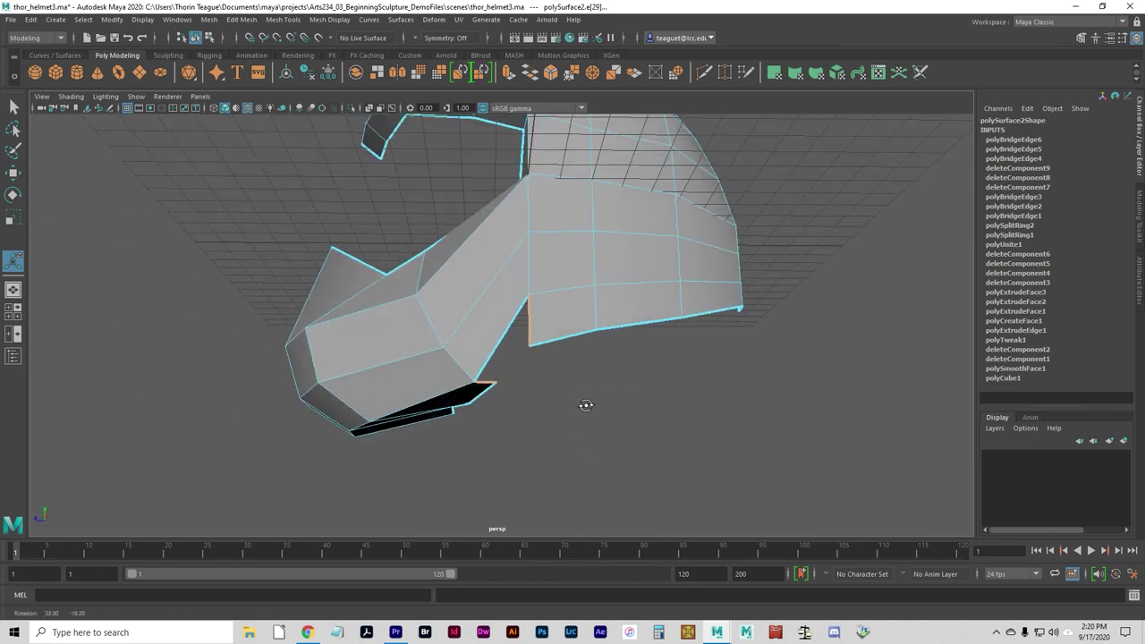
left_click(534, 72)
left_click_drag(339, 372, 409, 332, "alt")
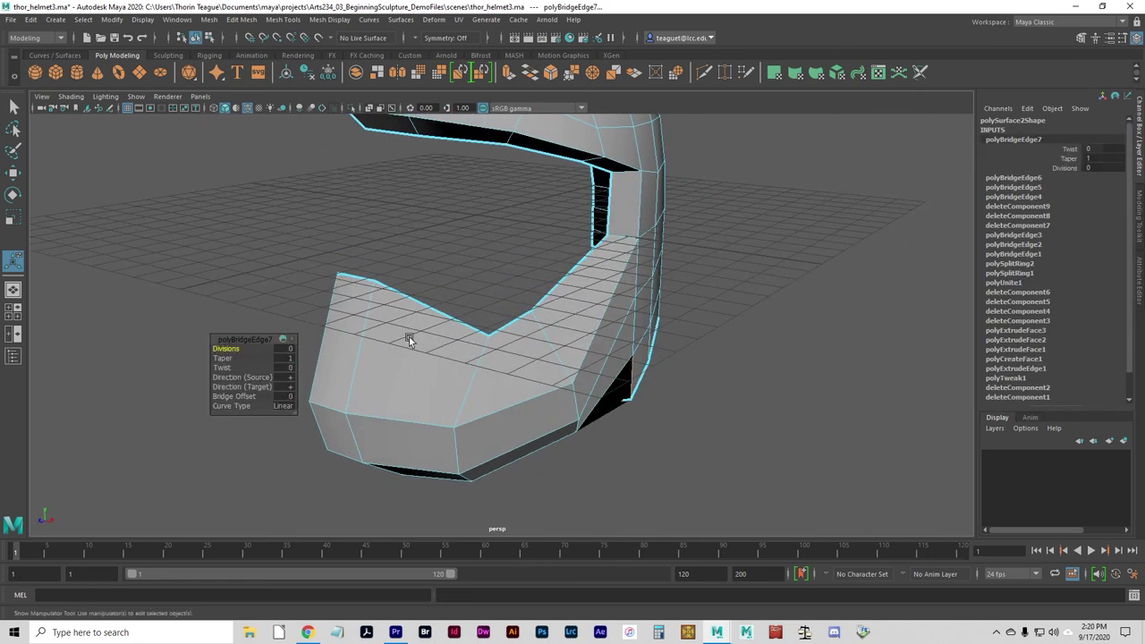
Save the scene as thor_helmet3.ma in the project's scenes folder, replacing the existing file
left_click(11, 19)
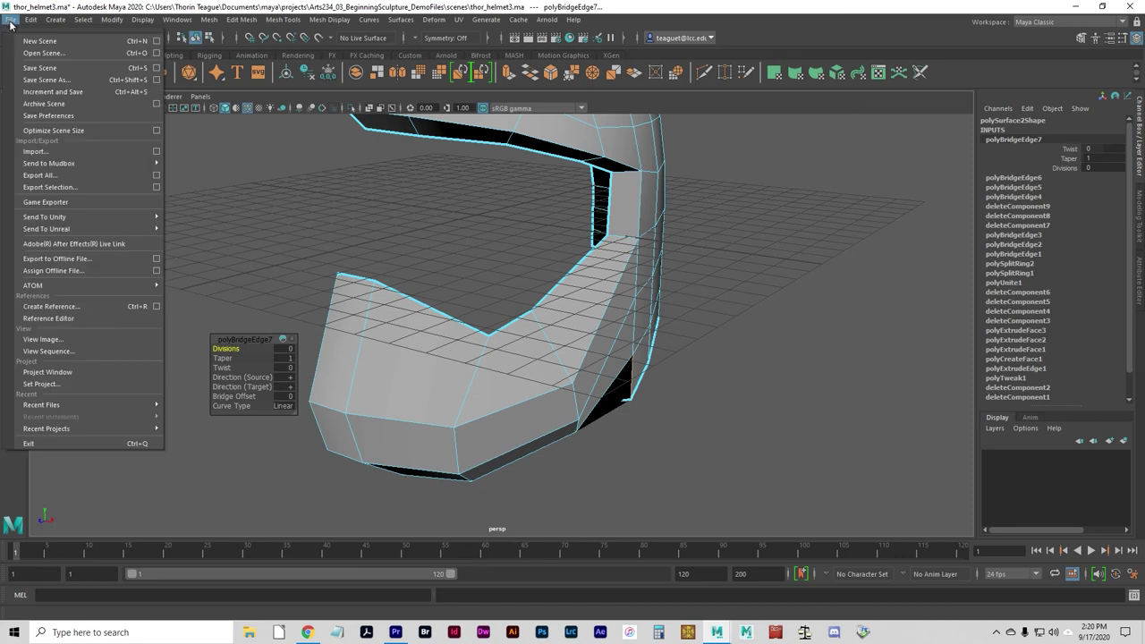
left_click(50, 80)
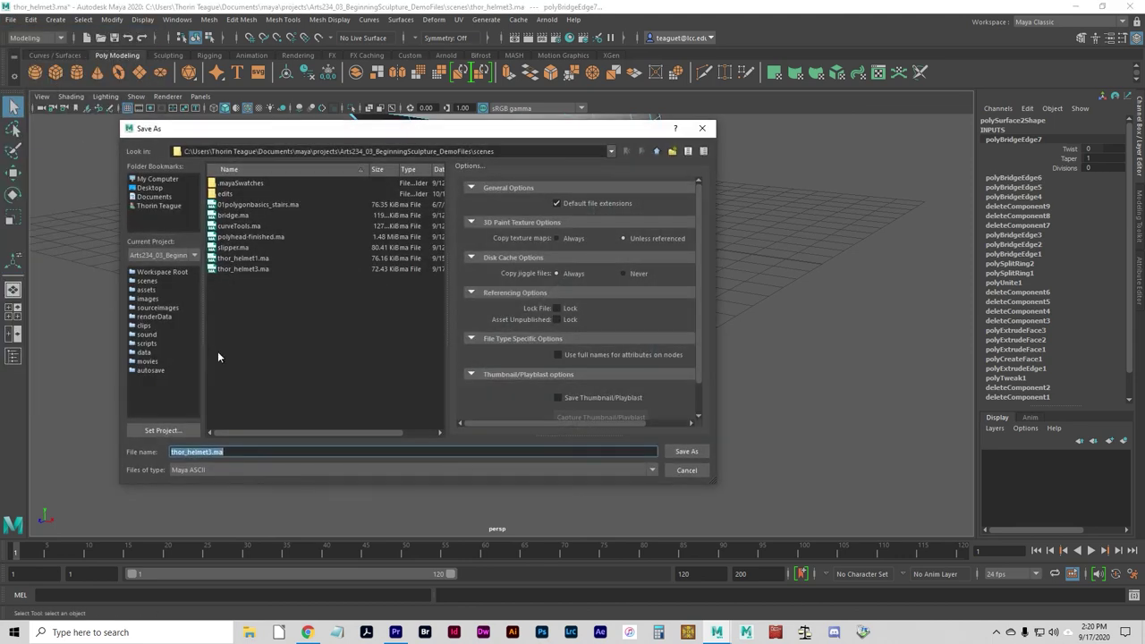
left_click(209, 452)
left_click(685, 451)
left_click(386, 324)
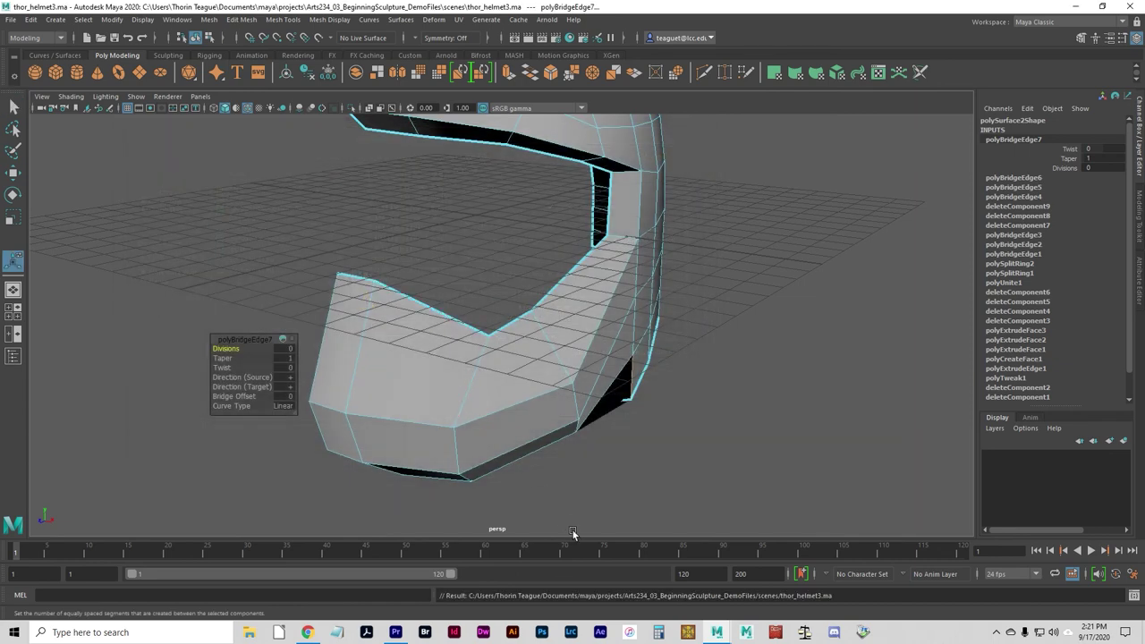